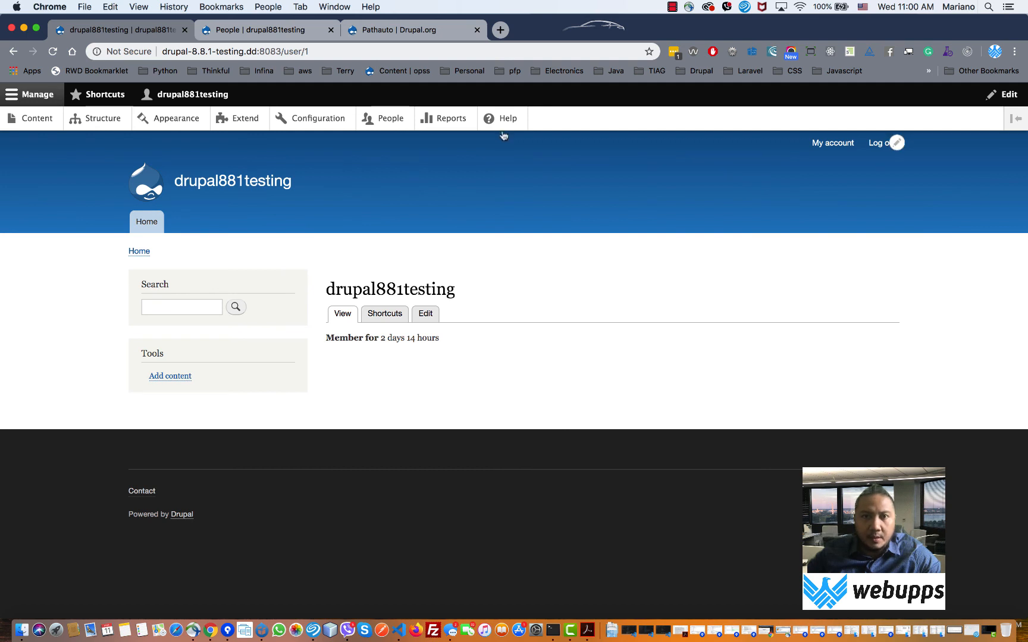
- Open the Content list and toggle the Content type filter between Article and Basic page, ending on Article
left_click_drag(504, 125, 537, 198)
left_click(23, 121)
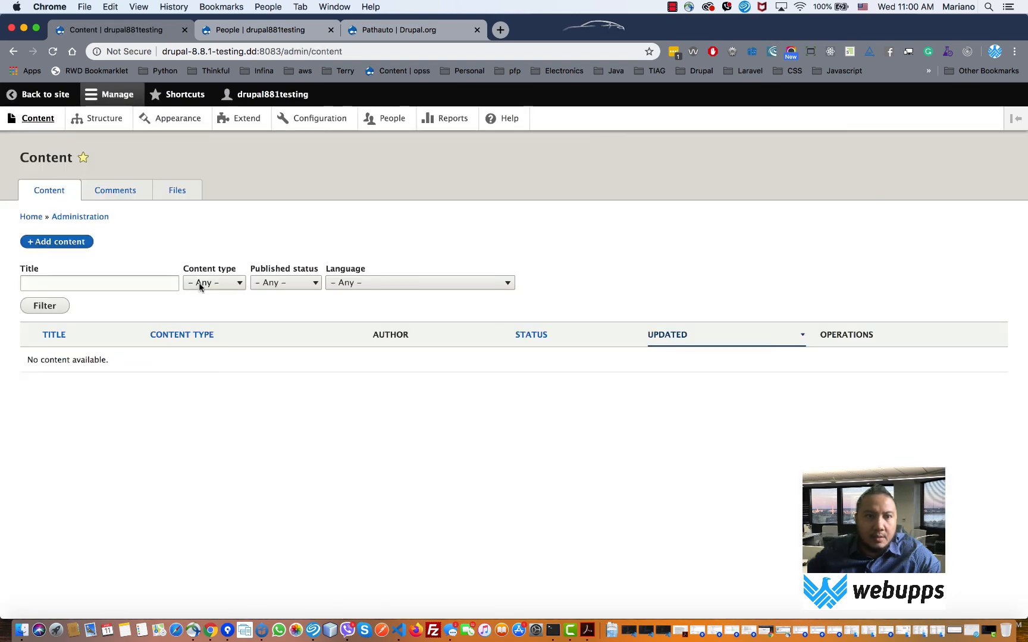
left_click(232, 283)
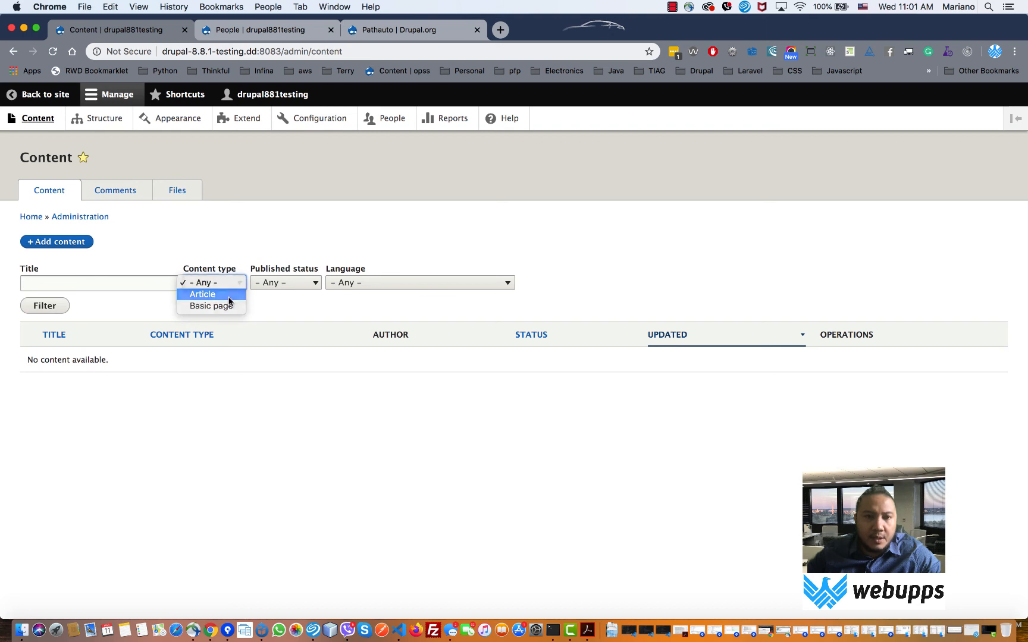
left_click(229, 298)
left_click(240, 287)
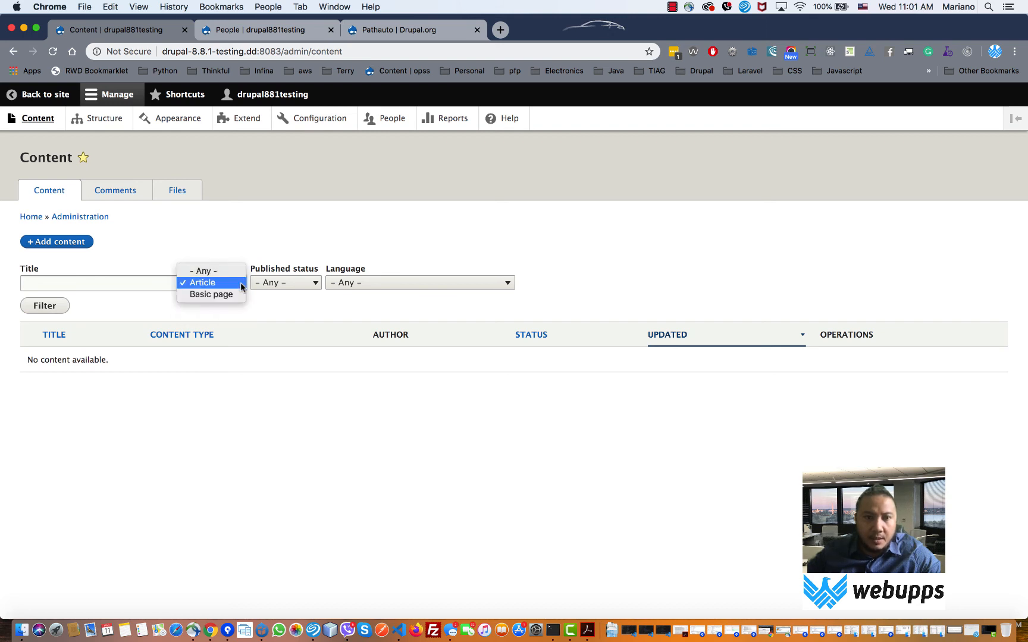
left_click(237, 295)
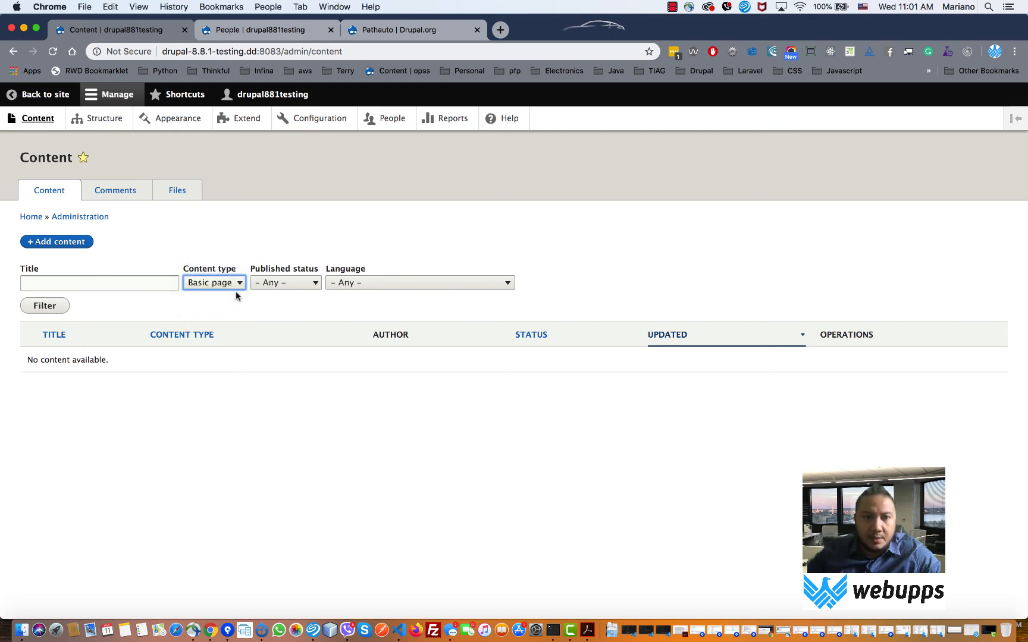
left_click(235, 285)
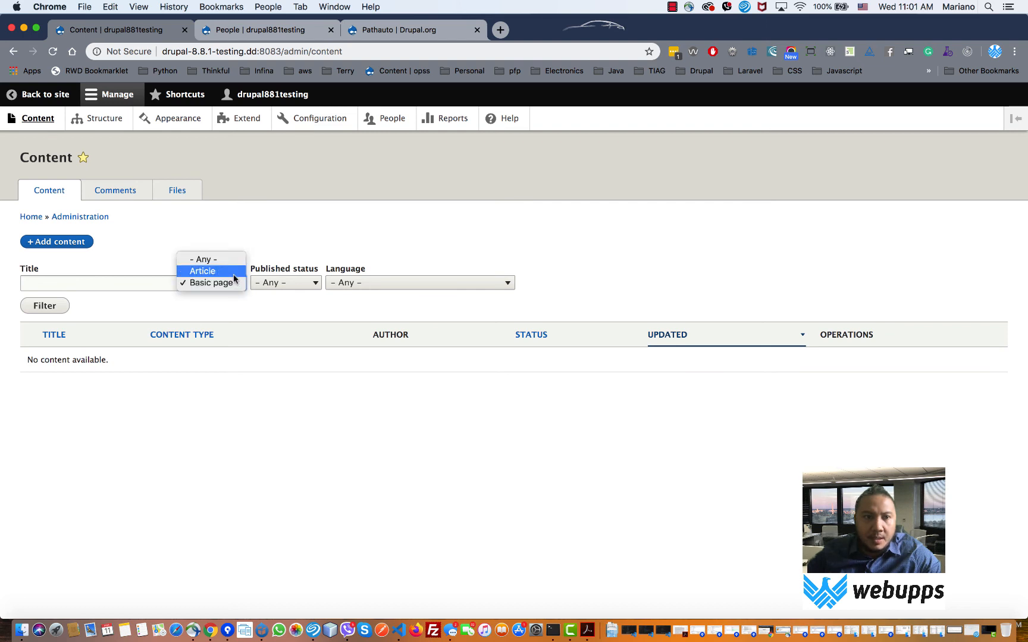
left_click(234, 275)
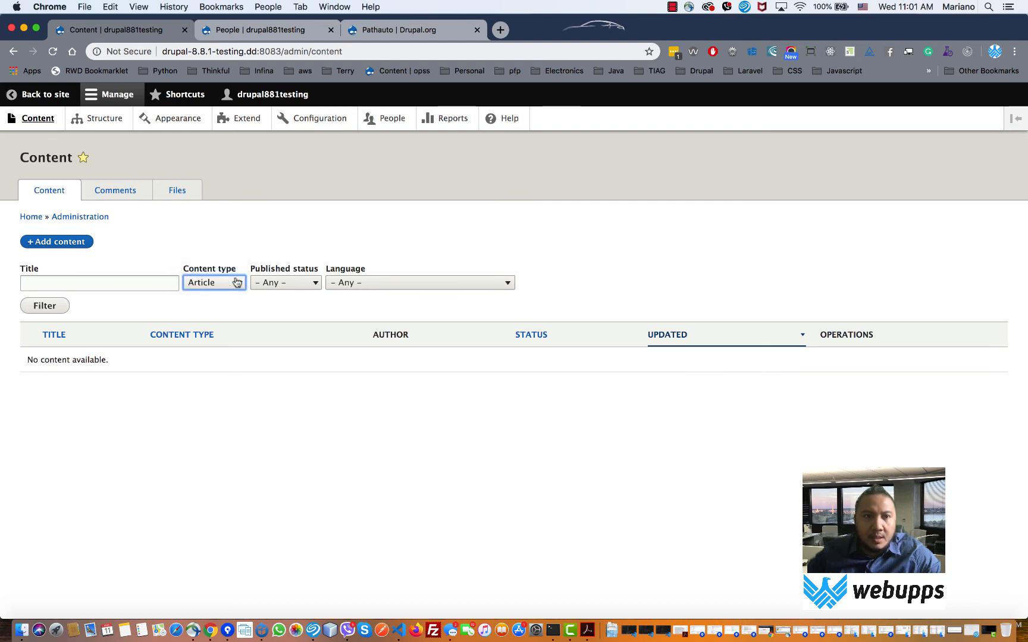
- Open Structure in a new tab, go to Content types, and open Article's Manage fields
right_click(104, 122)
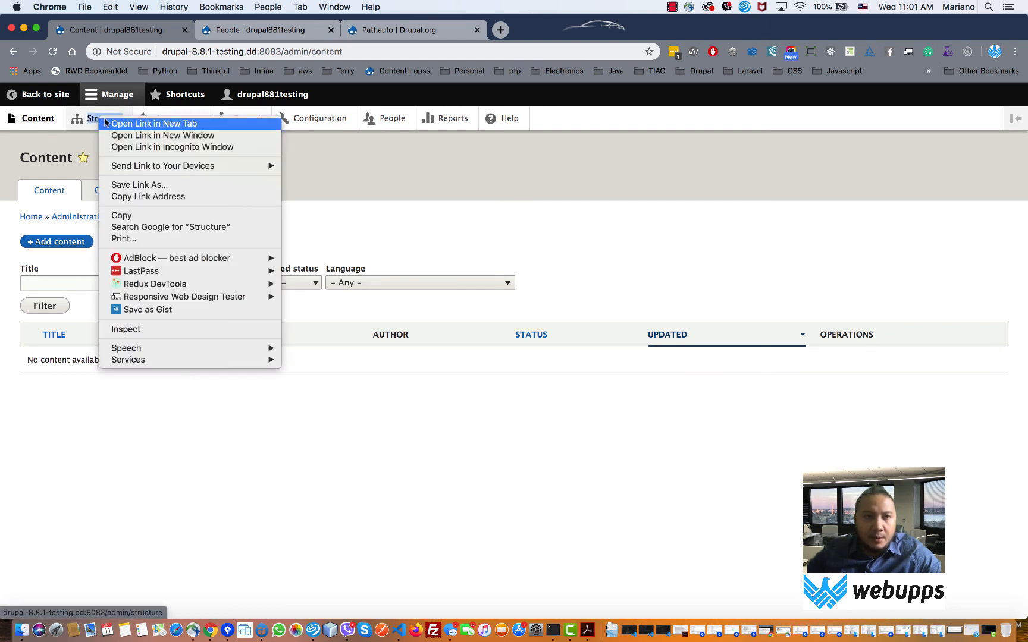
left_click(113, 124)
left_click(284, 29)
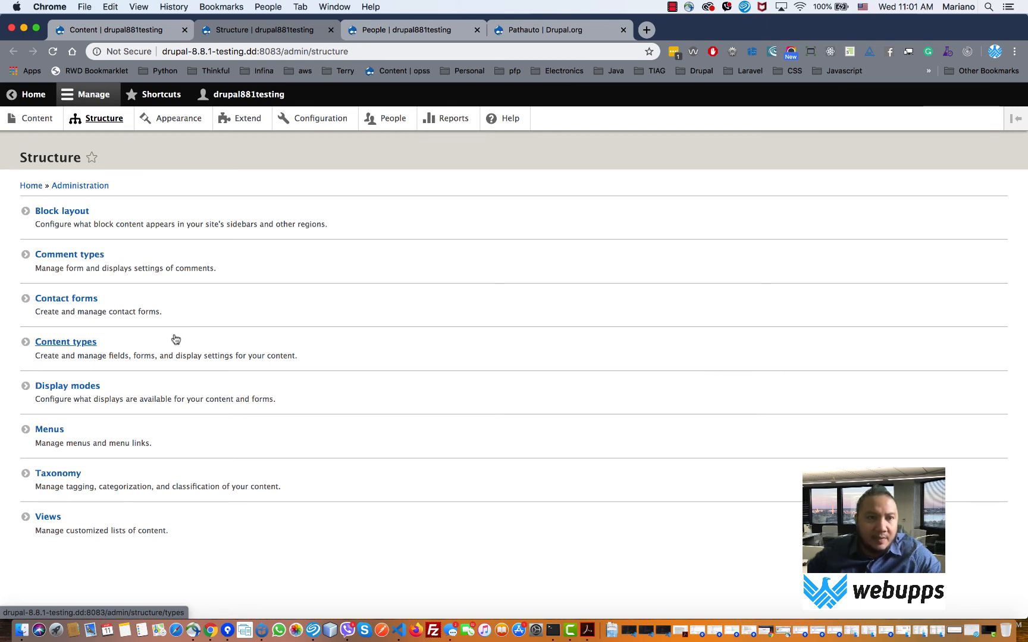
left_click(82, 349)
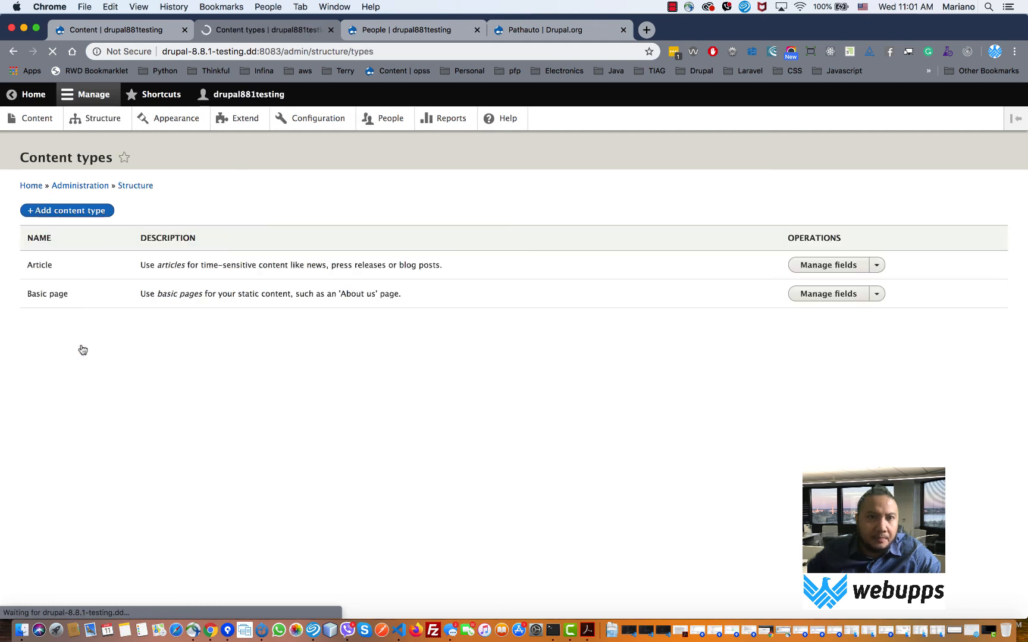
double_click(40, 266)
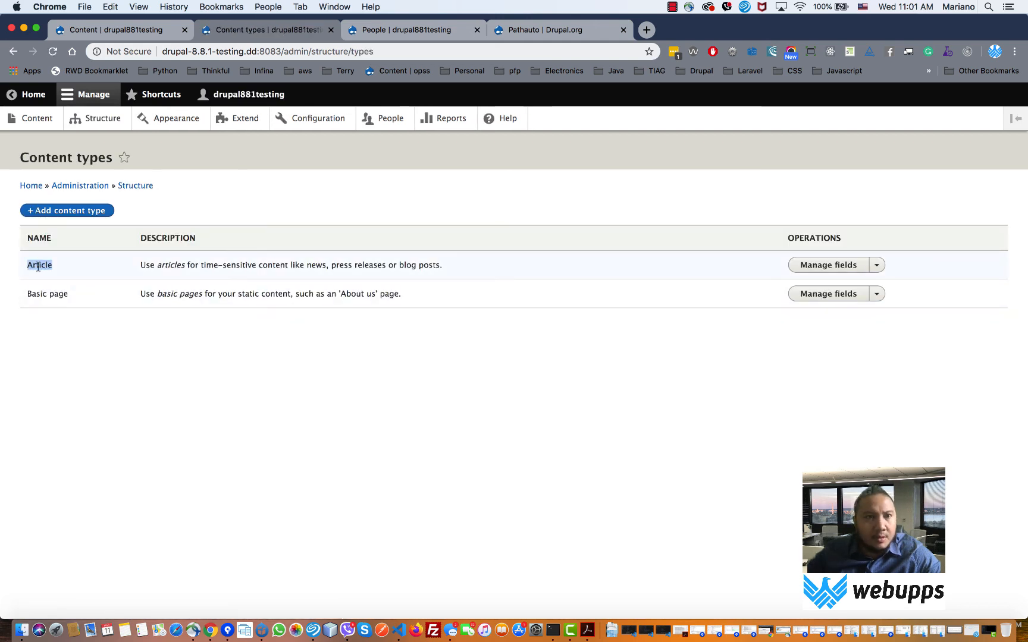
left_click(810, 270)
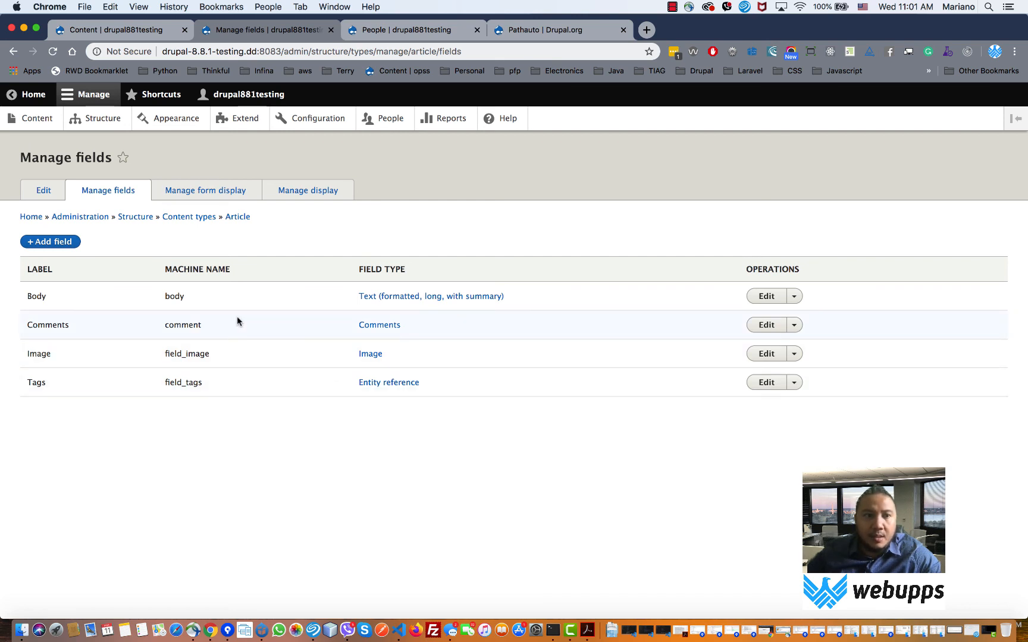
left_click(15, 54)
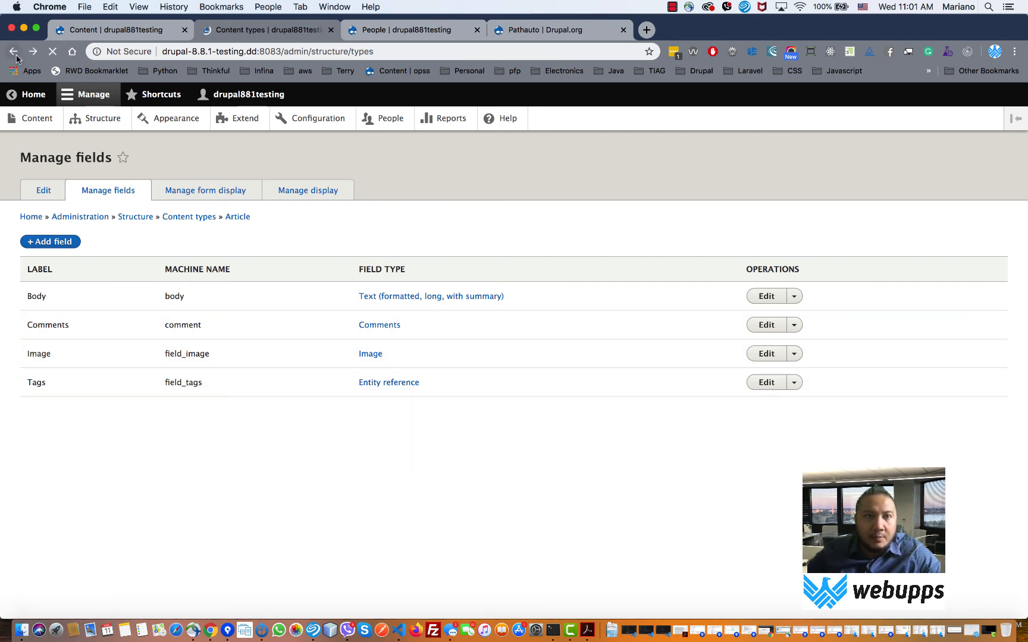
double_click(36, 267)
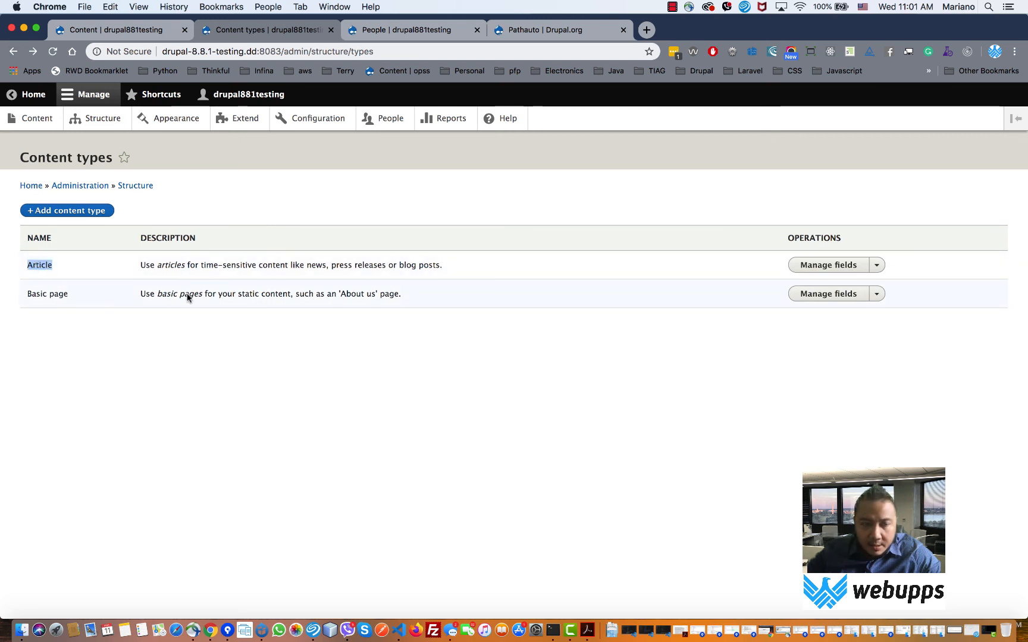
left_click(818, 271)
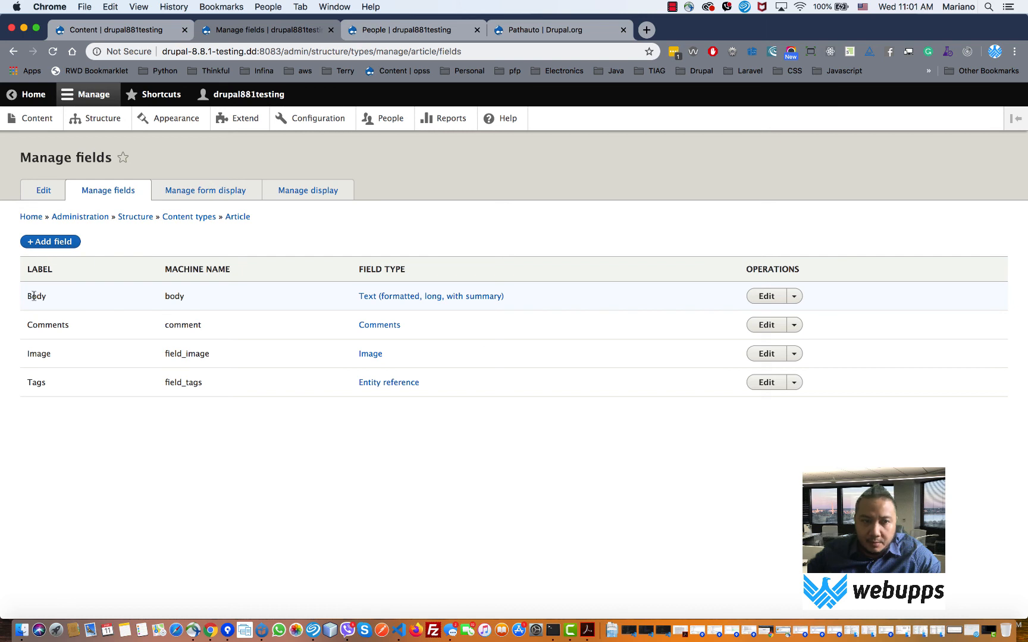
double_click(35, 295)
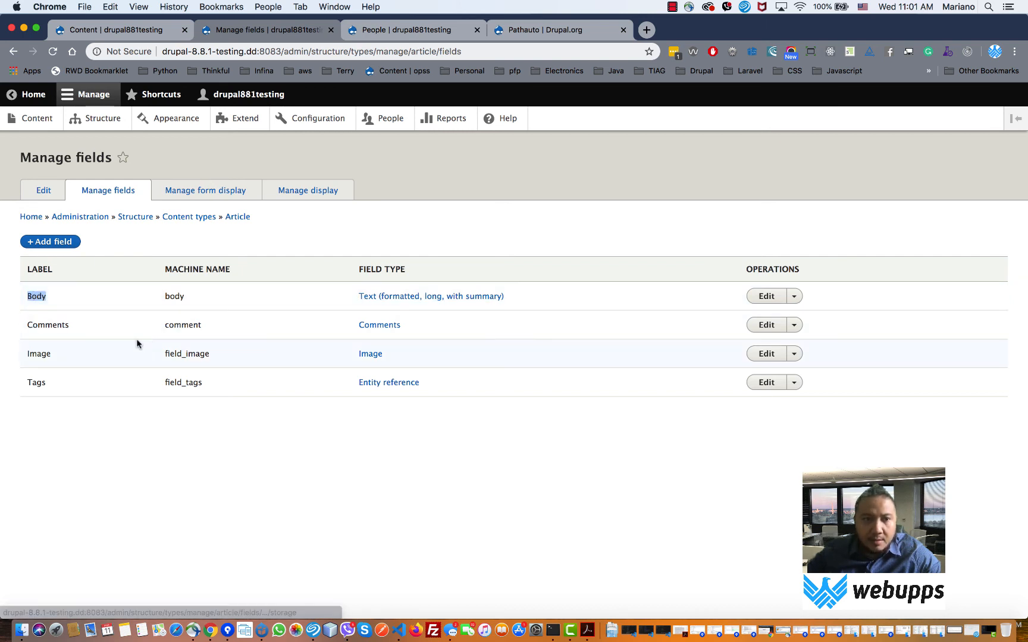
double_click(54, 324)
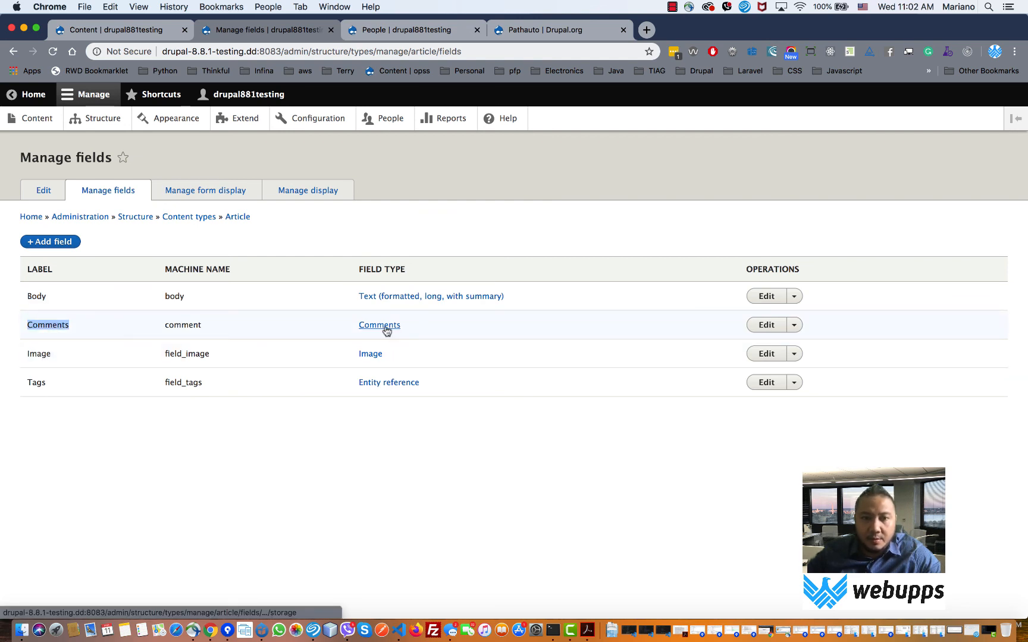
double_click(43, 356)
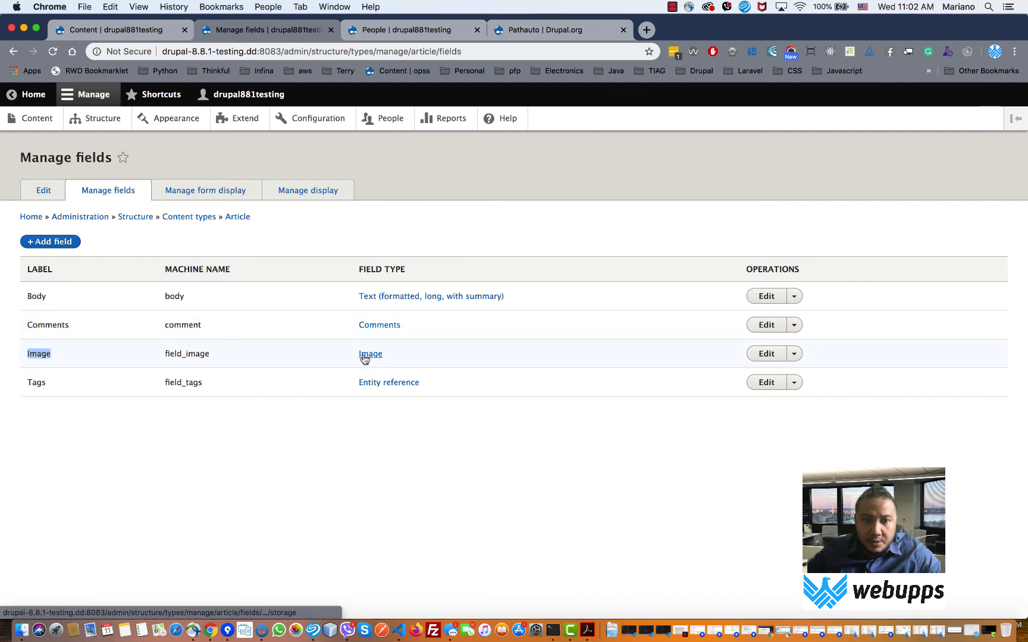
left_click_drag(26, 383, 224, 387)
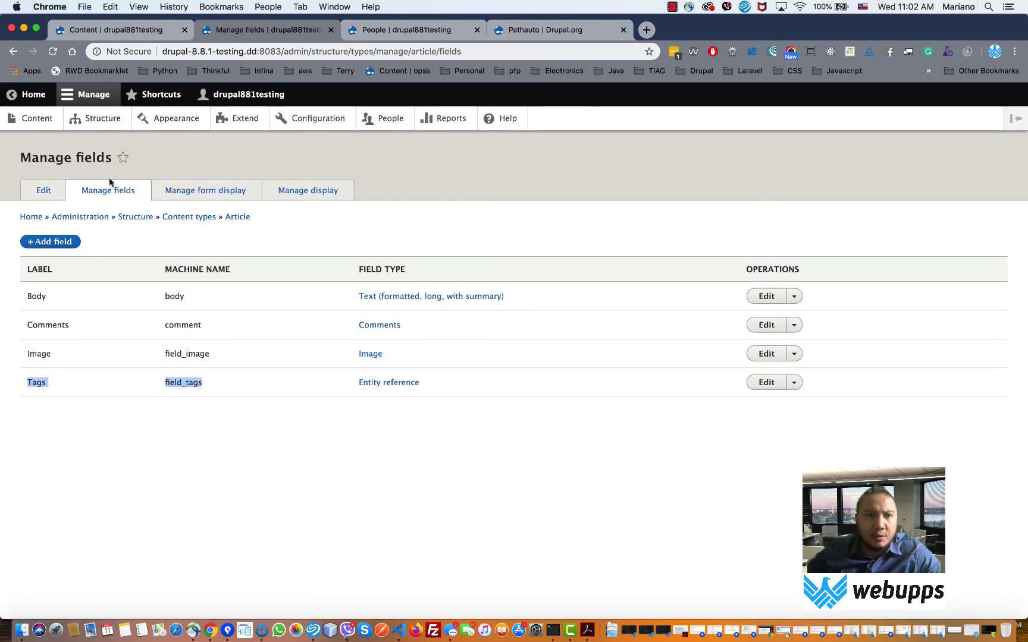
- Go to Structure > Content types and highlight the Basic page entry
left_click(91, 120)
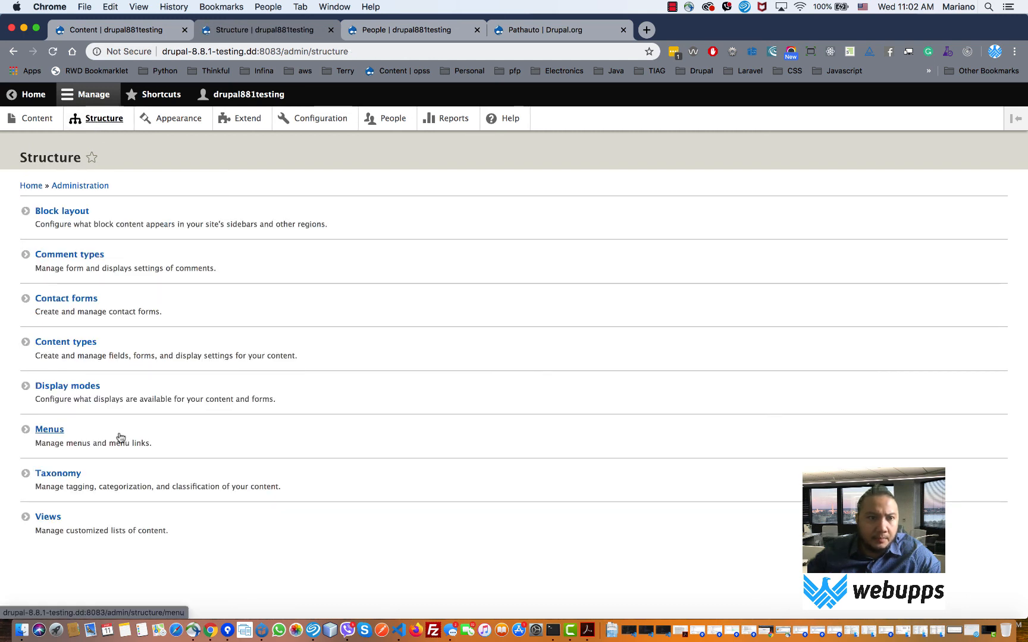
left_click(78, 344)
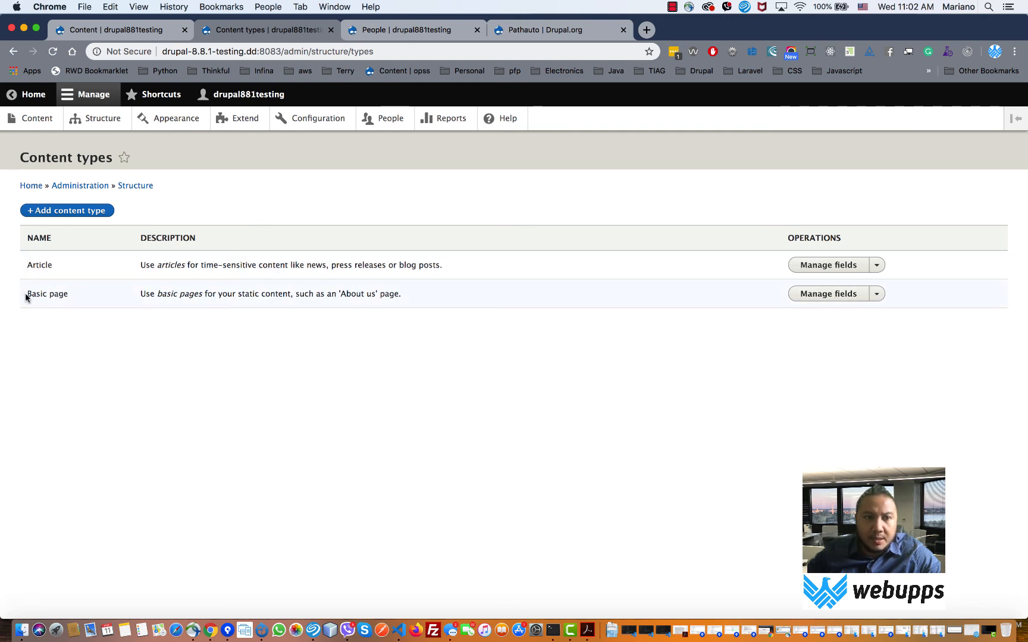
left_click_drag(26, 298, 447, 300)
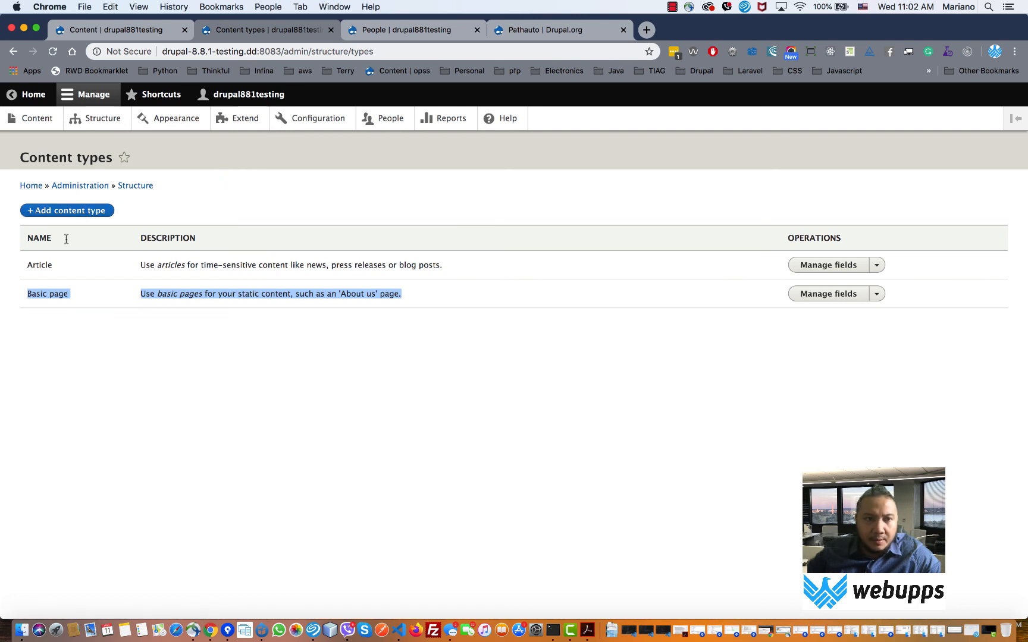
- Start a new content type named Person
left_click(90, 215)
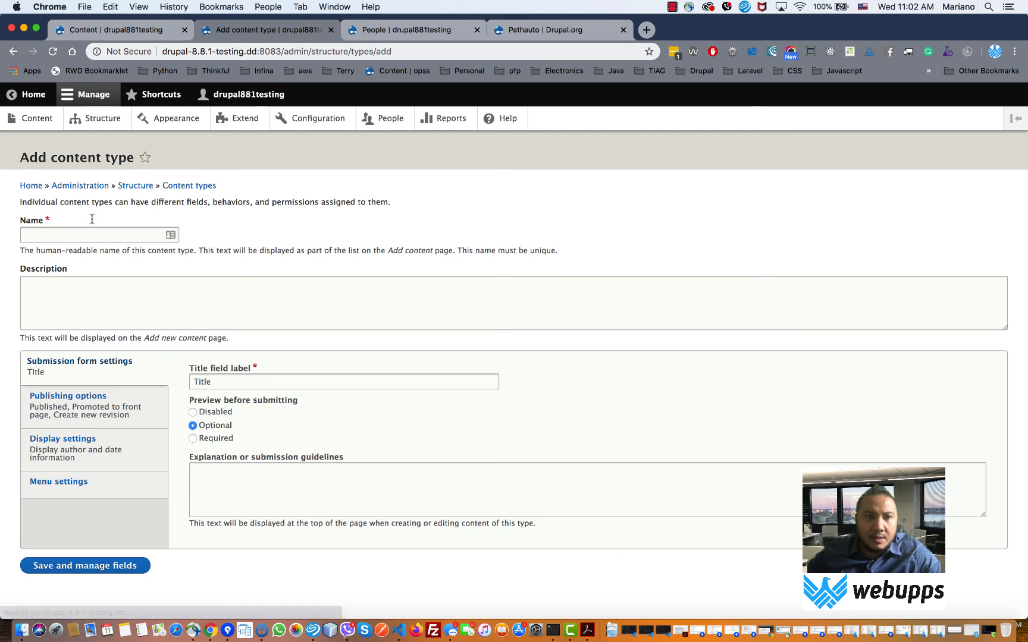
left_click(91, 234)
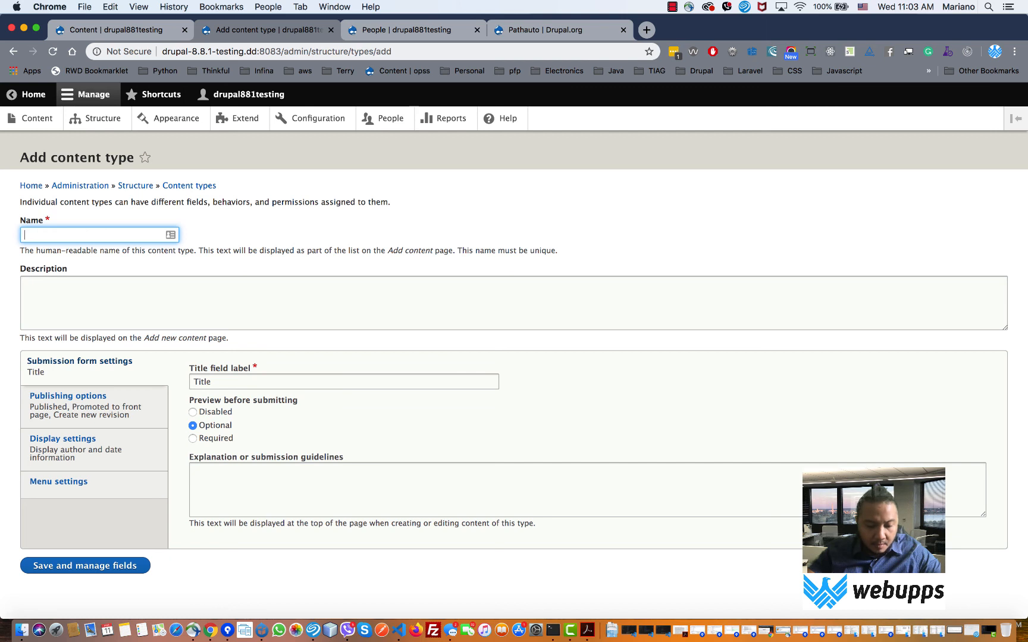
type("Person")
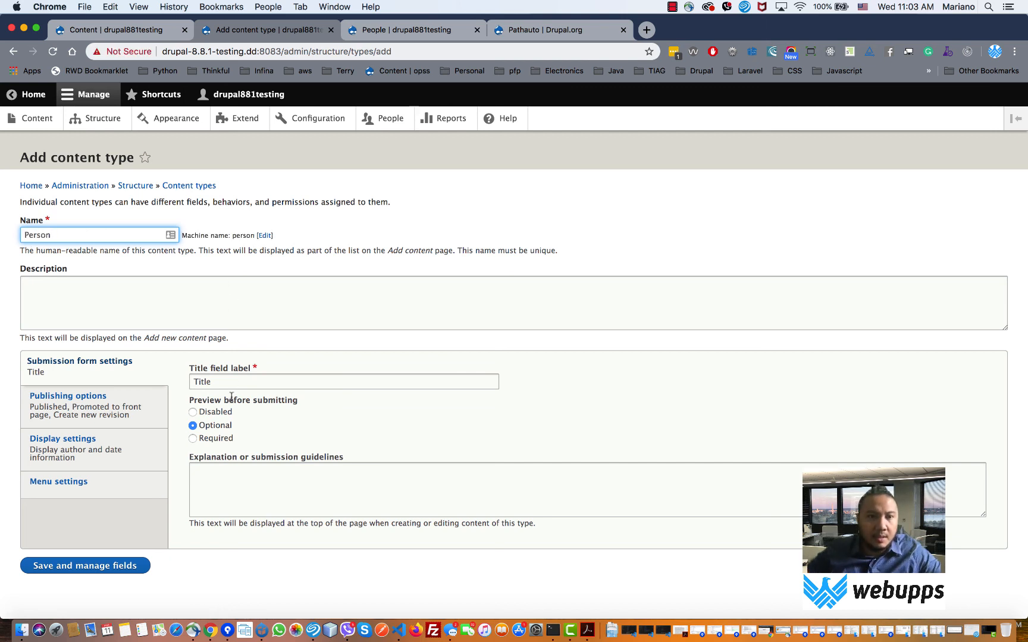
- Change the title field label to Fullname and review the publishing options
left_click_drag(231, 383, 179, 386)
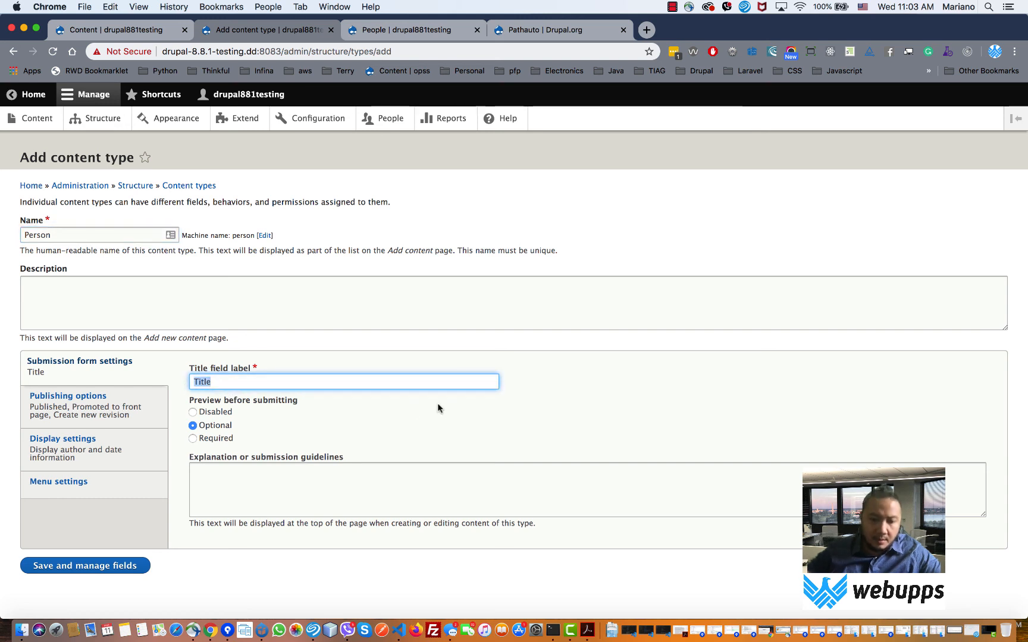
type("Full")
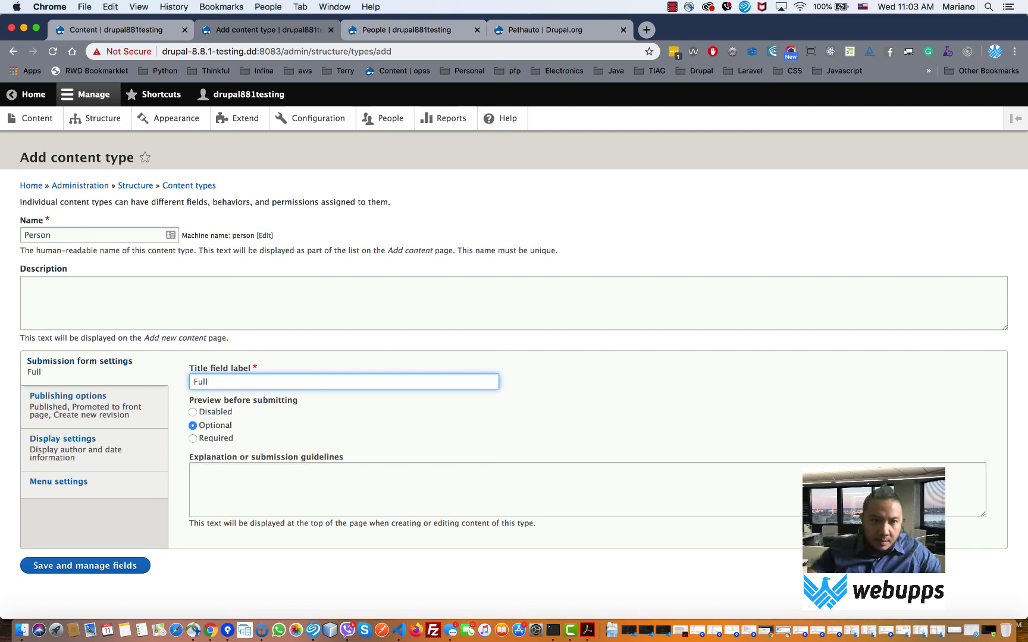
type("name")
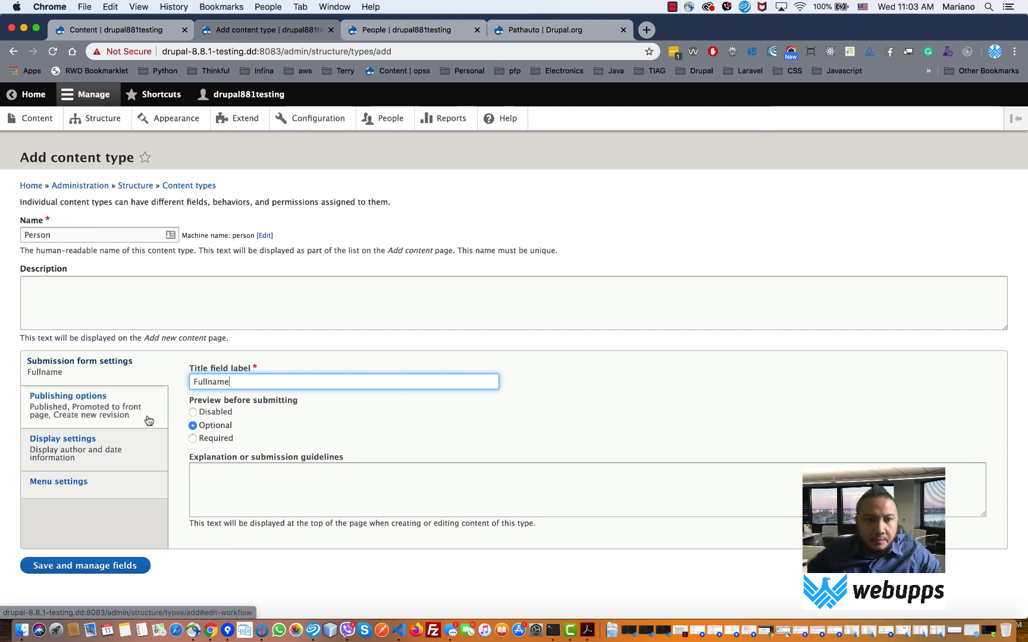
left_click(98, 404)
left_click(96, 372)
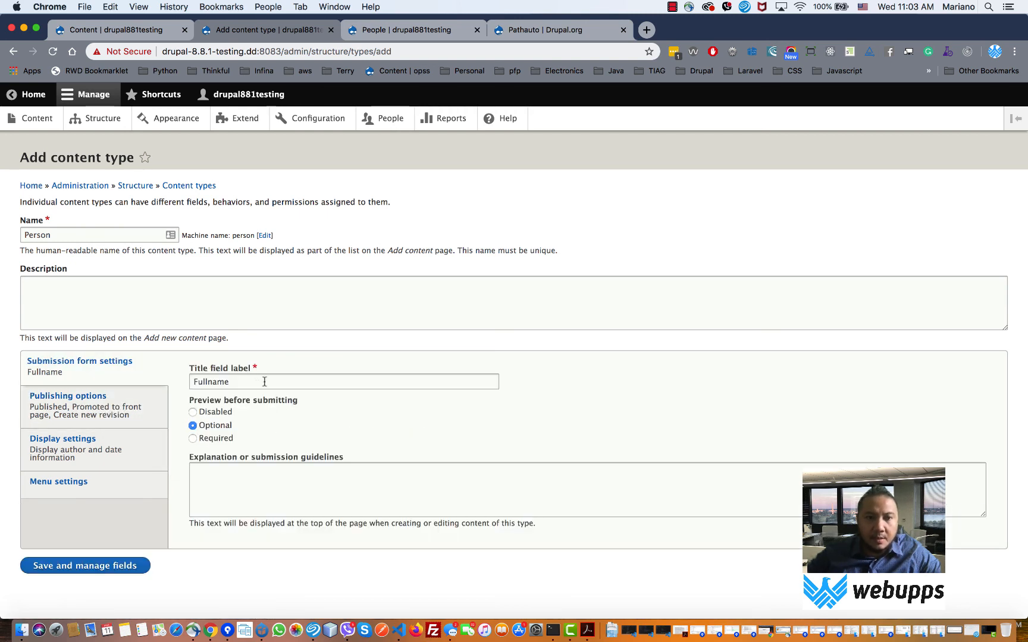
left_click_drag(245, 384, 191, 382)
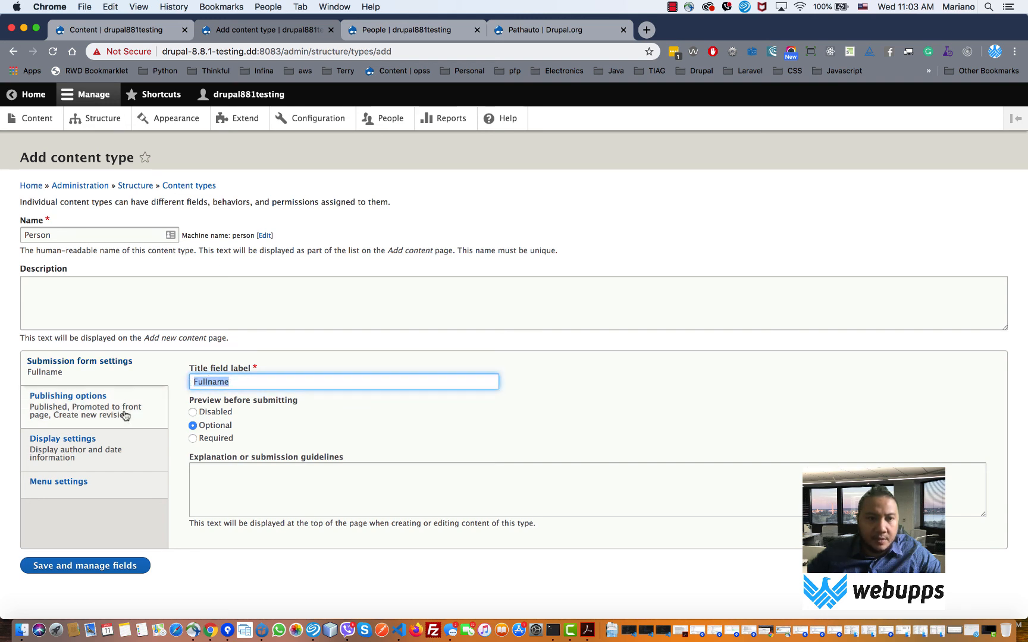
left_click(123, 413)
- Untick Promoted to front page and Main navigation for Person, then save and manage fields
left_click(192, 395)
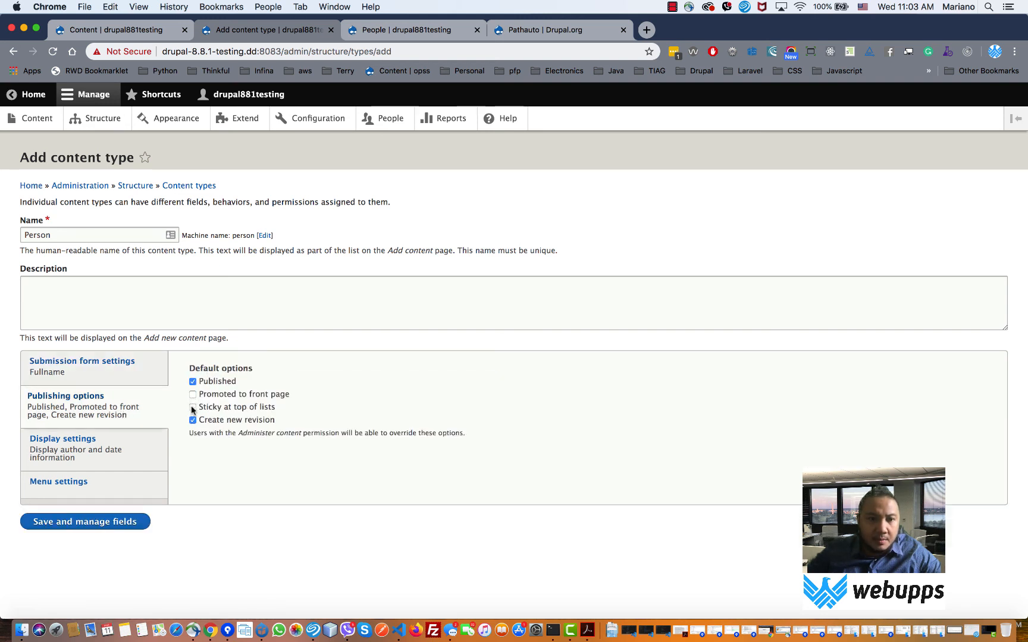
left_click(109, 445)
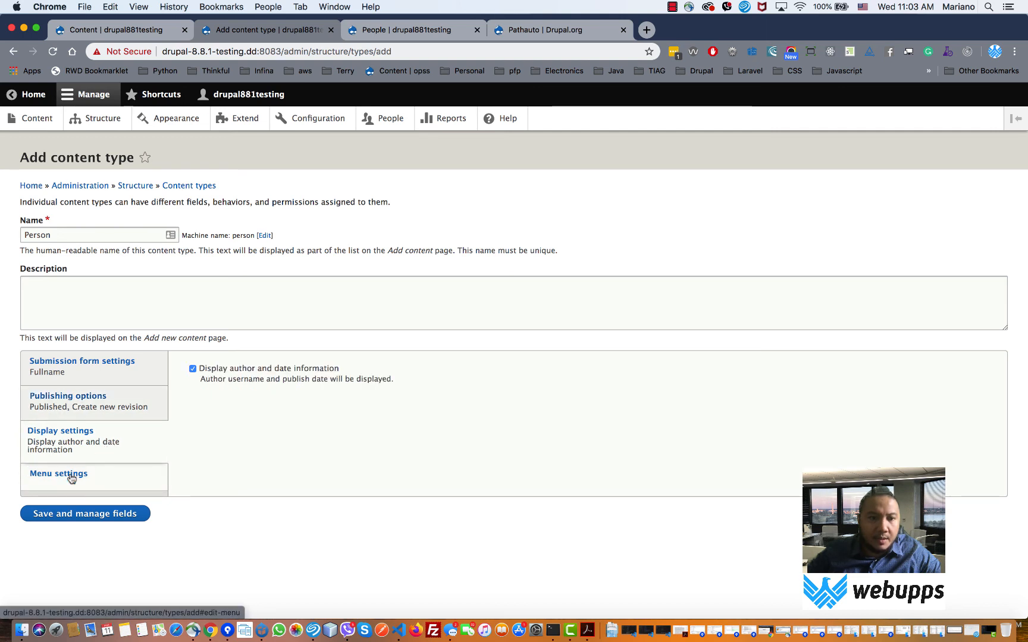
left_click_drag(241, 374, 380, 392)
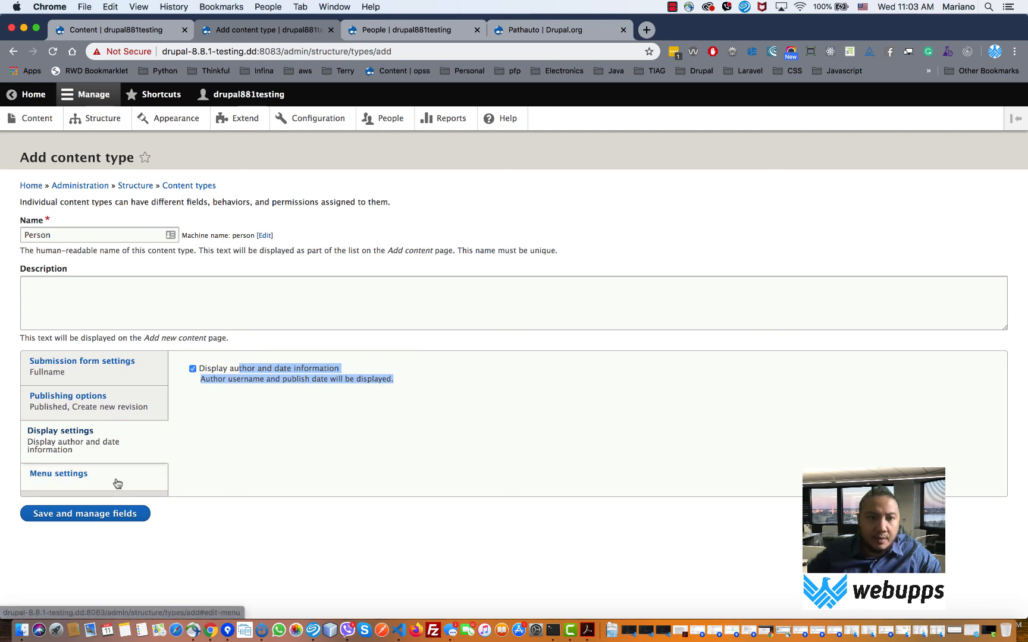
left_click(82, 476)
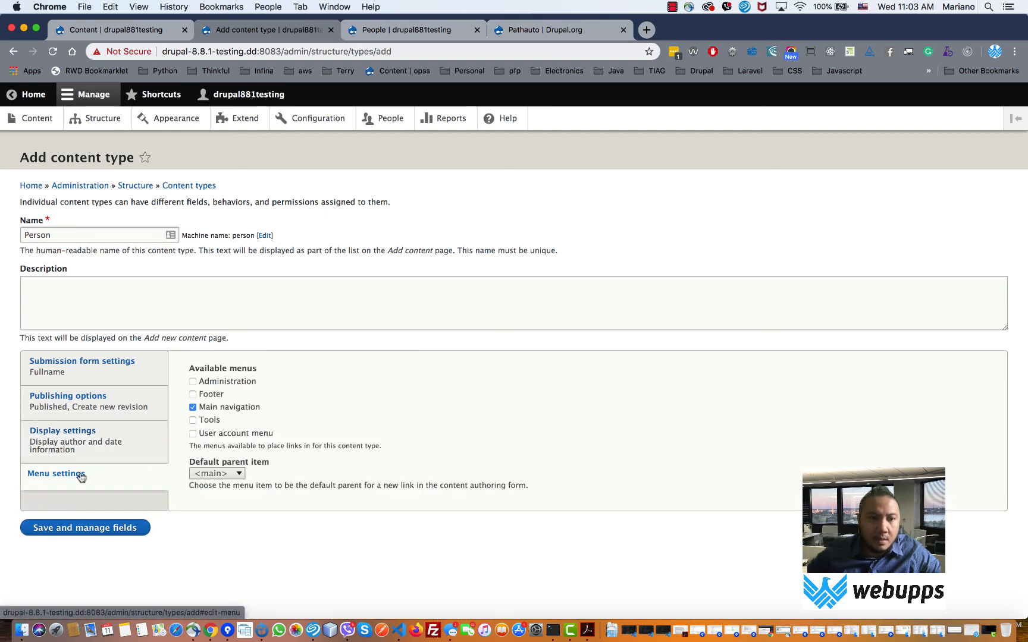
left_click(250, 409)
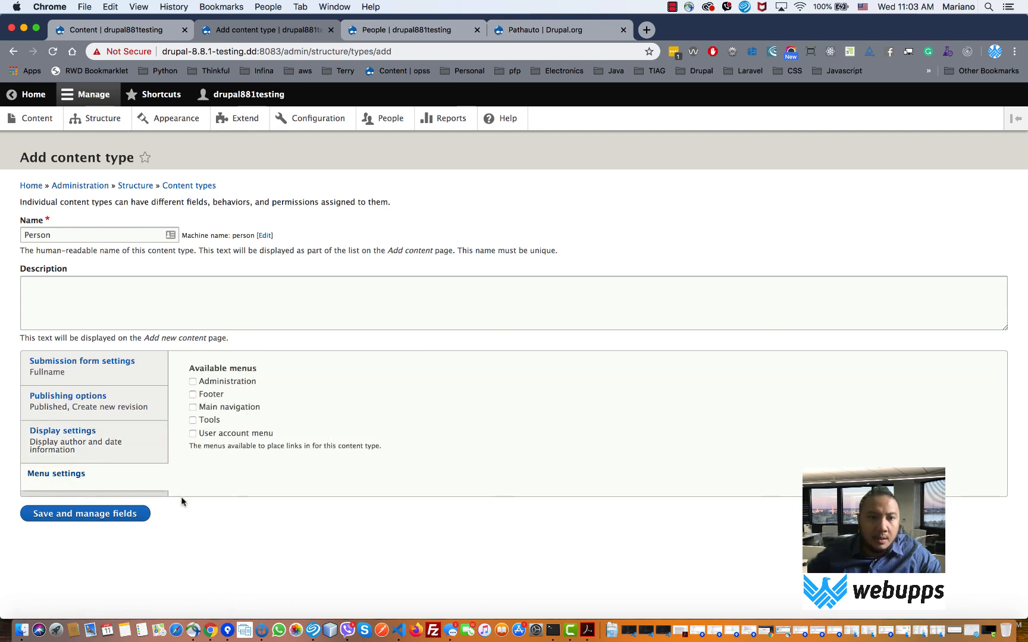
left_click(94, 519)
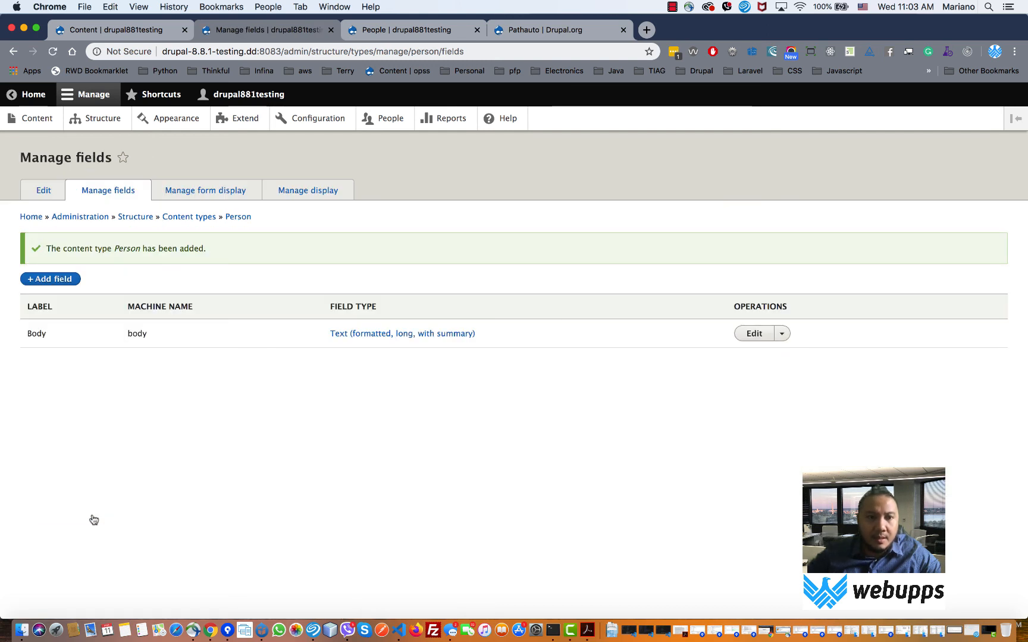
- Check the existing Body field and start adding a new field to Person
left_click_drag(144, 334, 26, 338)
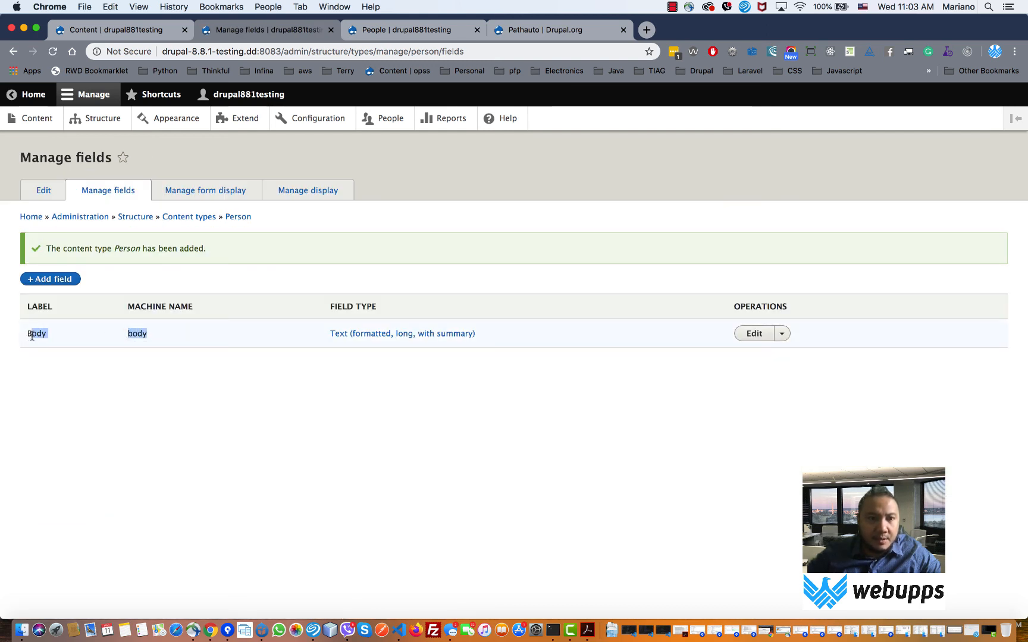
left_click(40, 286)
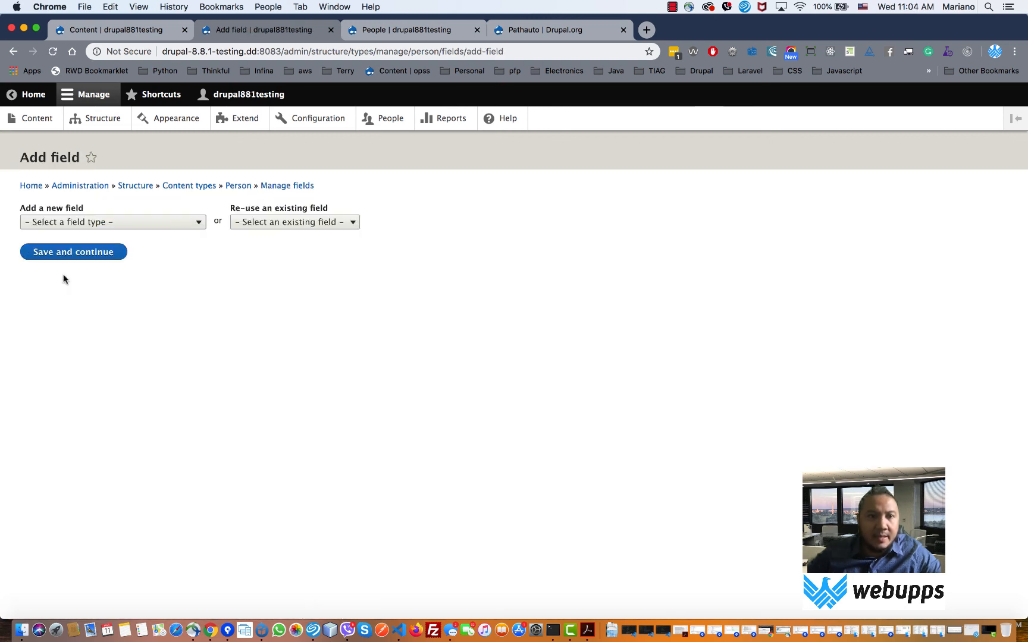
- Choose Text (plain) as the new field type and label it Firstname
left_click(265, 222)
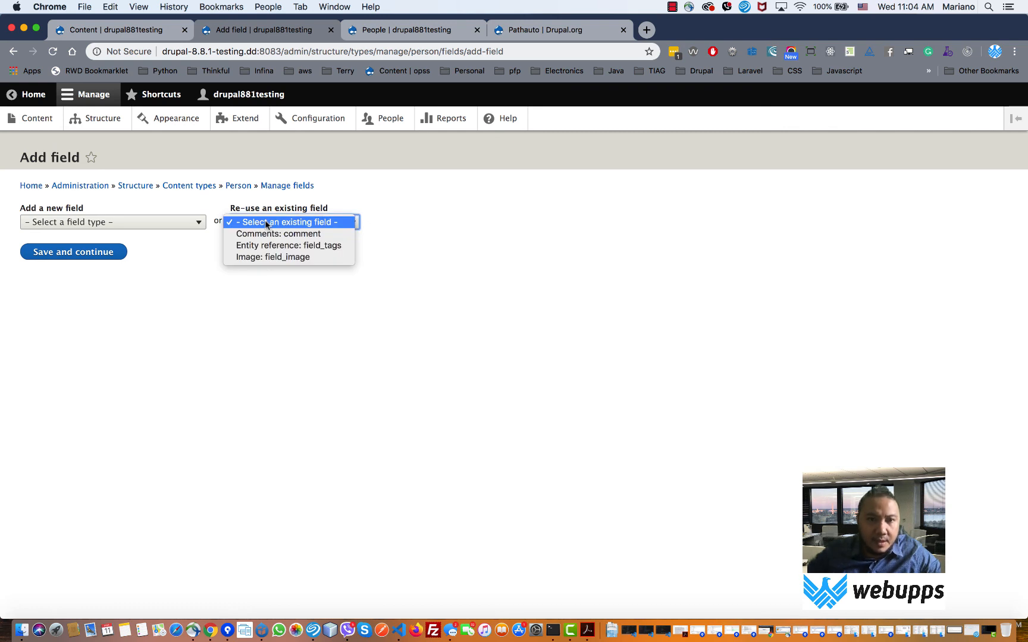
left_click(186, 221)
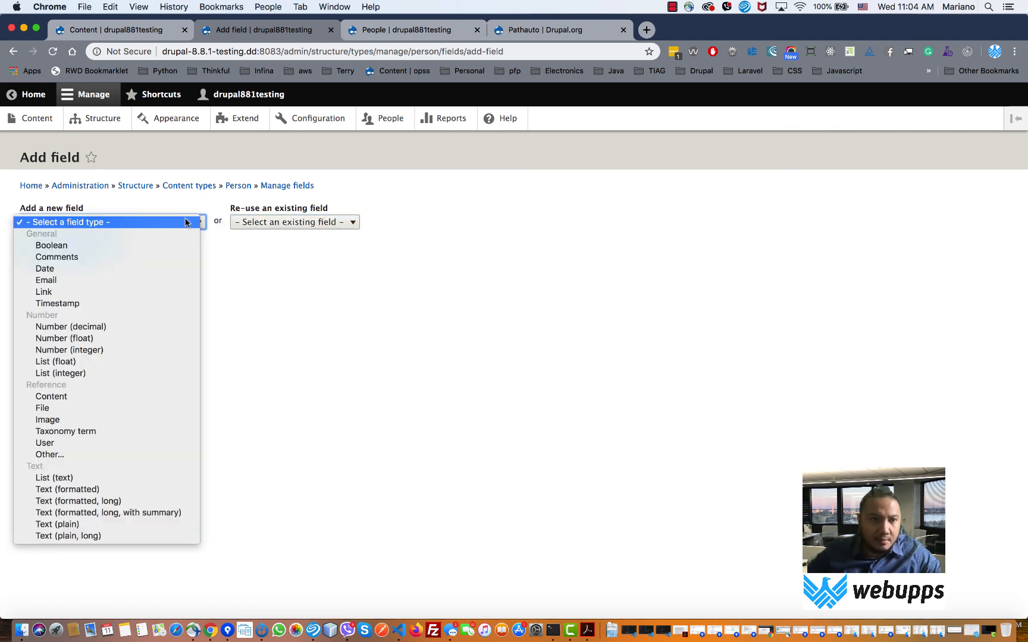
left_click(116, 525)
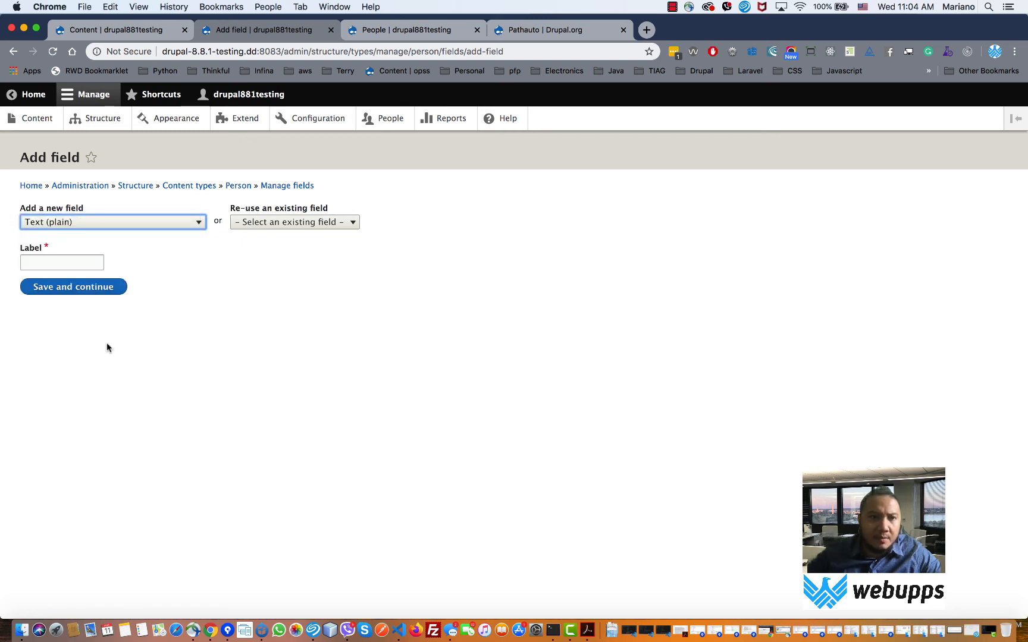
left_click(63, 263)
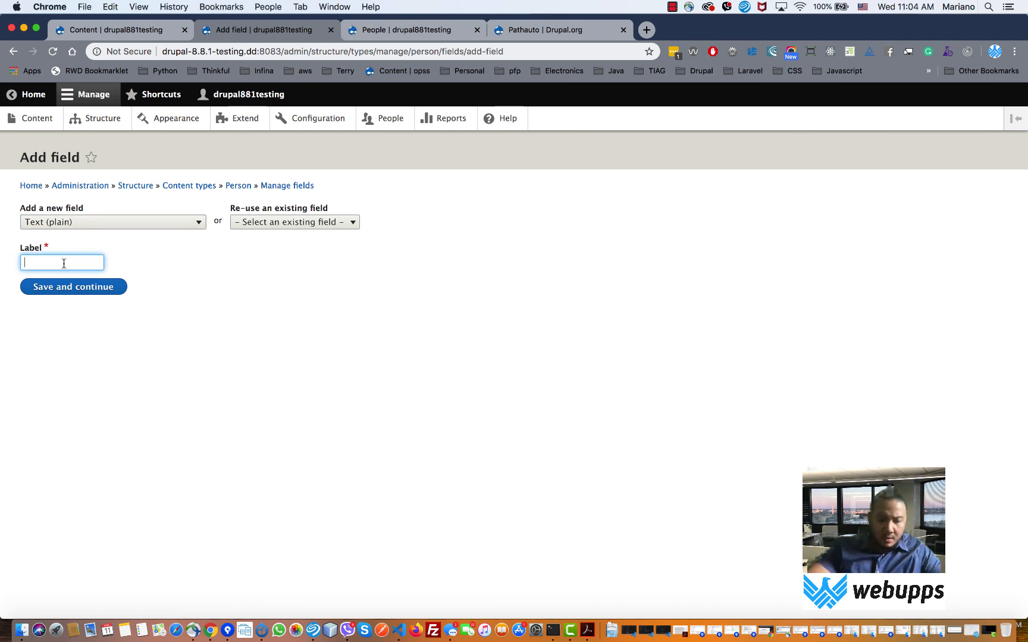
type("F")
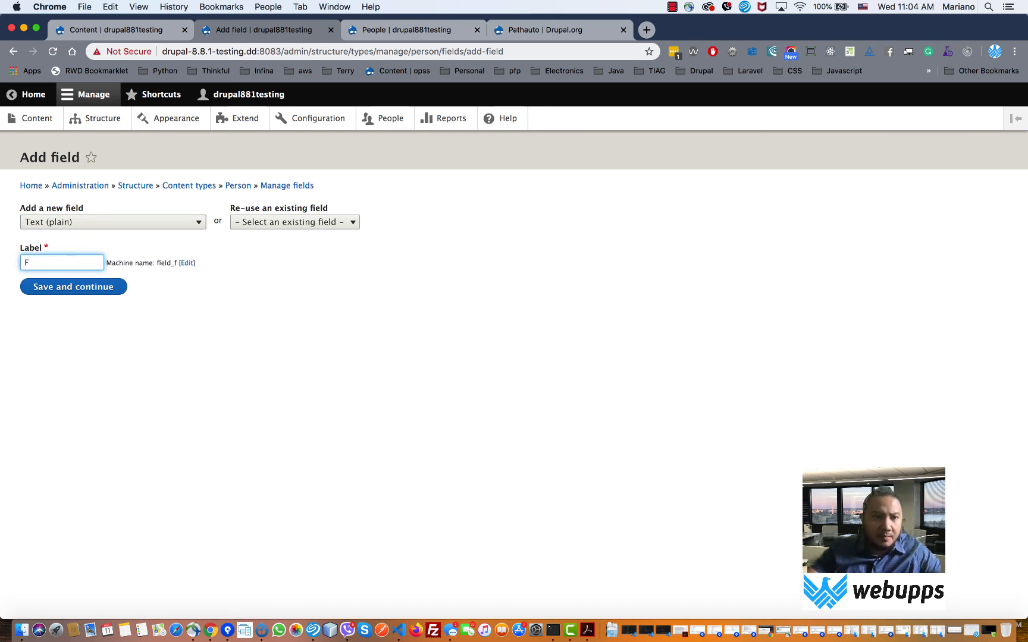
type("irst")
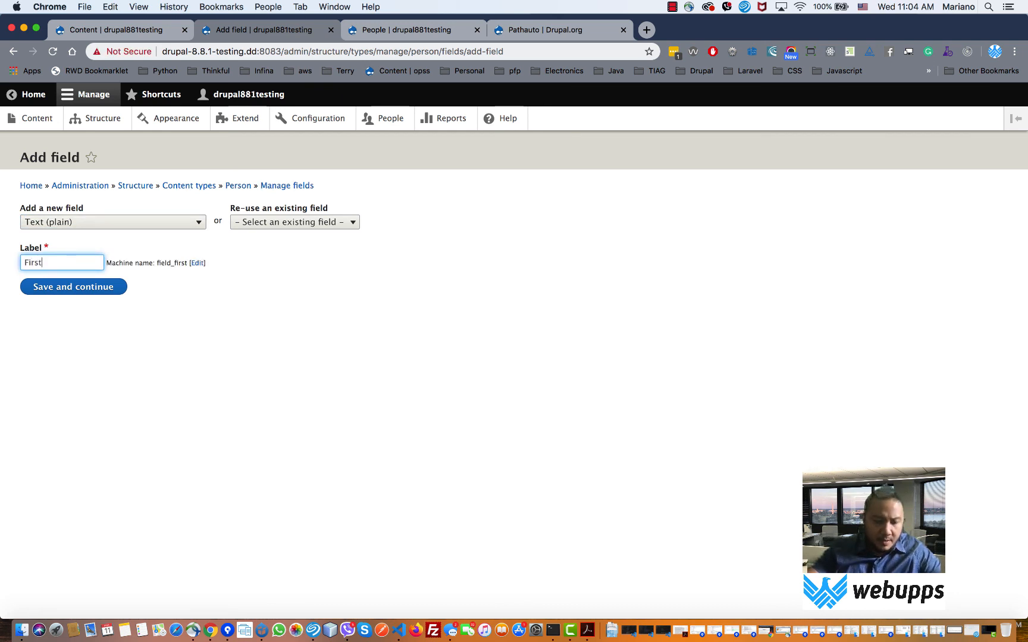
type("name")
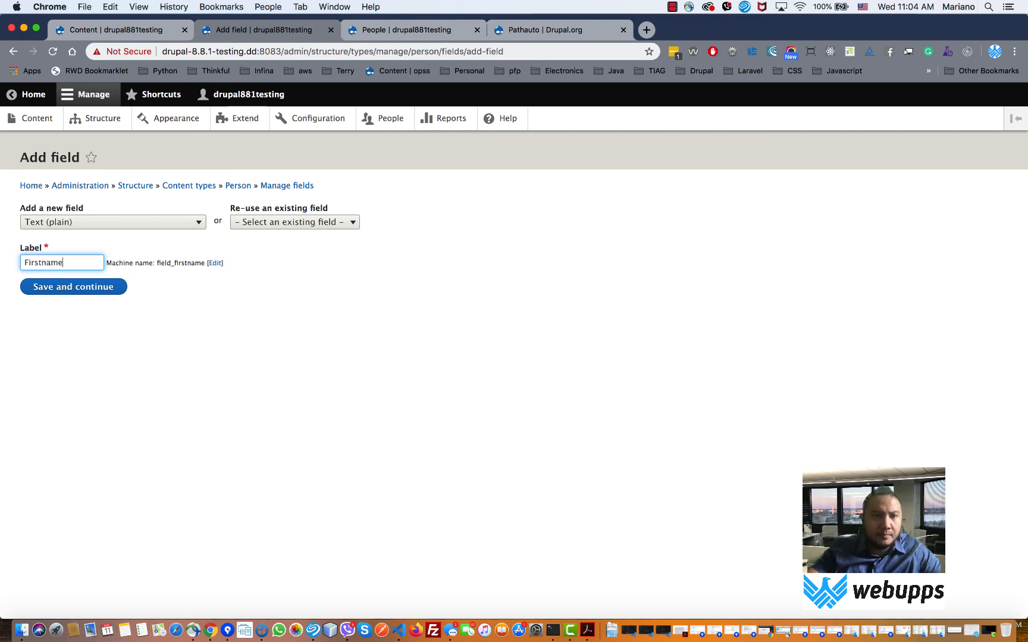
left_click(51, 287)
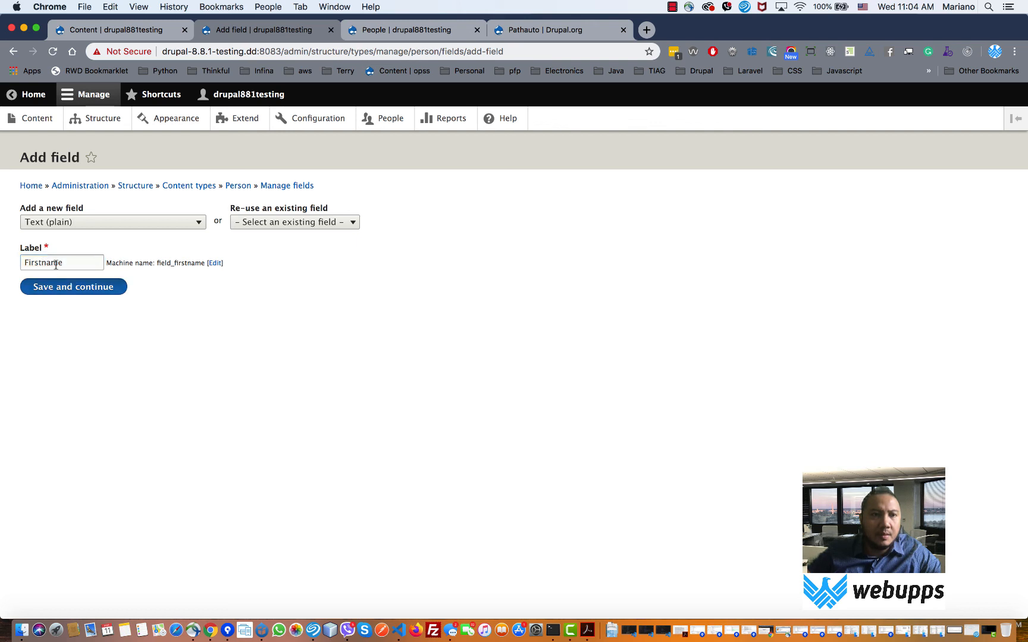
- Change the label to First Name and open a new browser tab
left_click(44, 263)
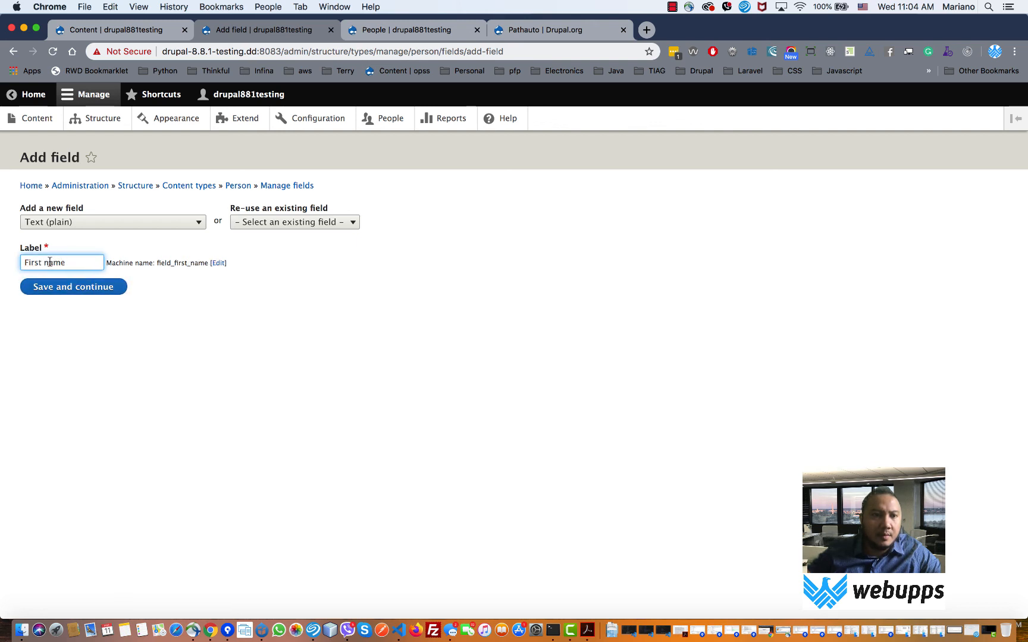
double_click(49, 263)
type("Name")
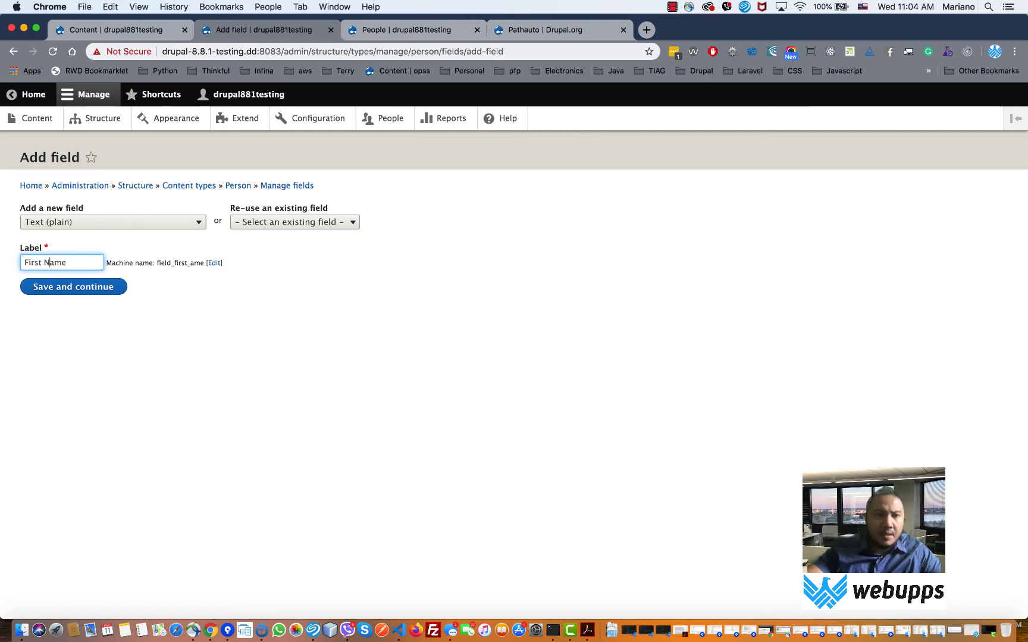
left_click(646, 29)
- Search Google for 'firstname', read the People also ask answers, then return to the Drupal tab
type("firstname")
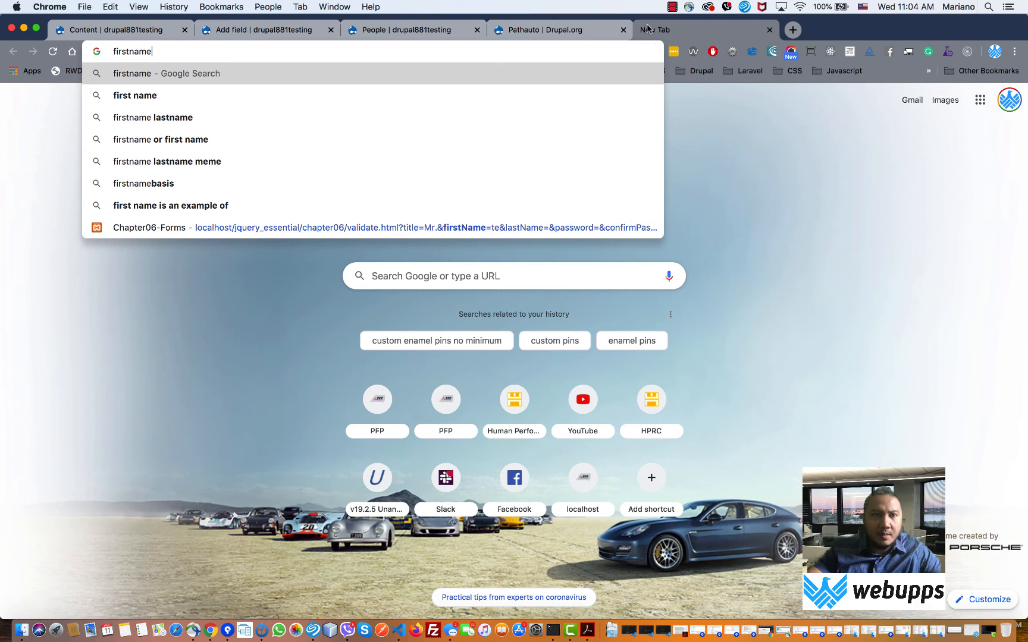
key("Return")
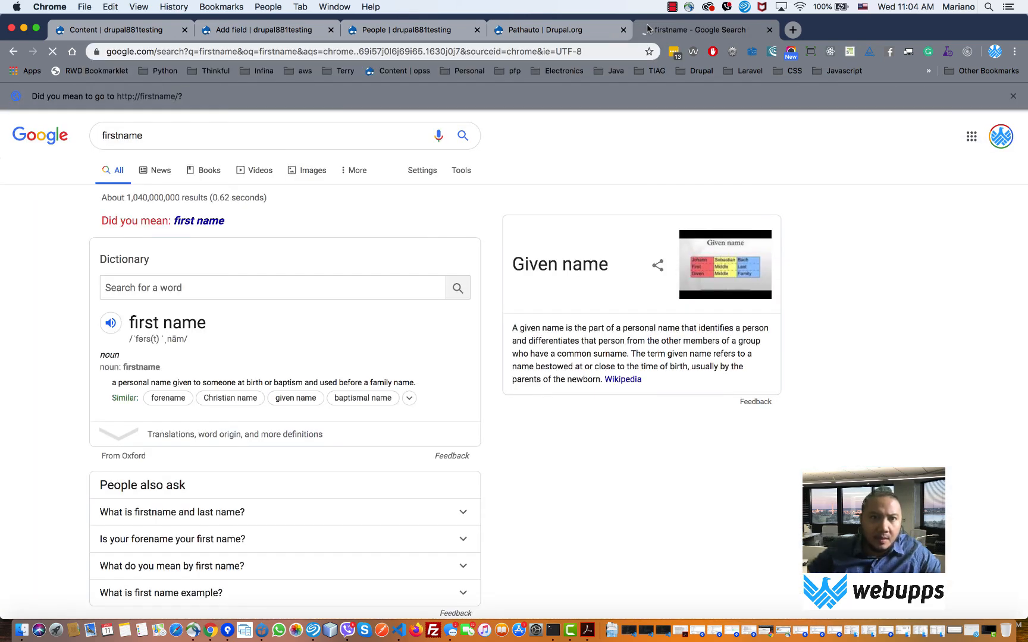
scroll(539, 148, "down", 5)
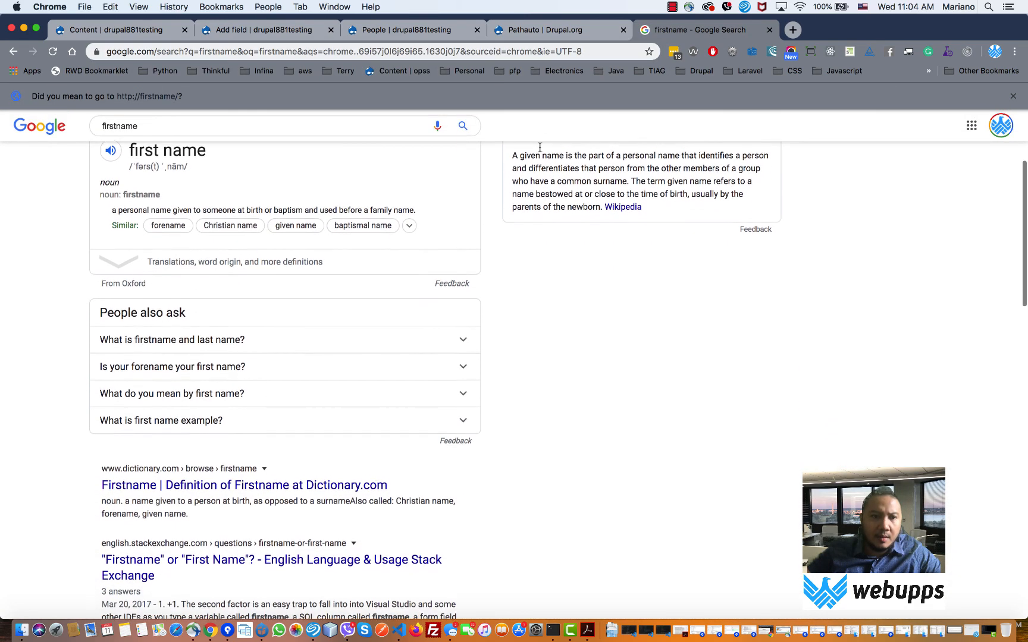
left_click(195, 347)
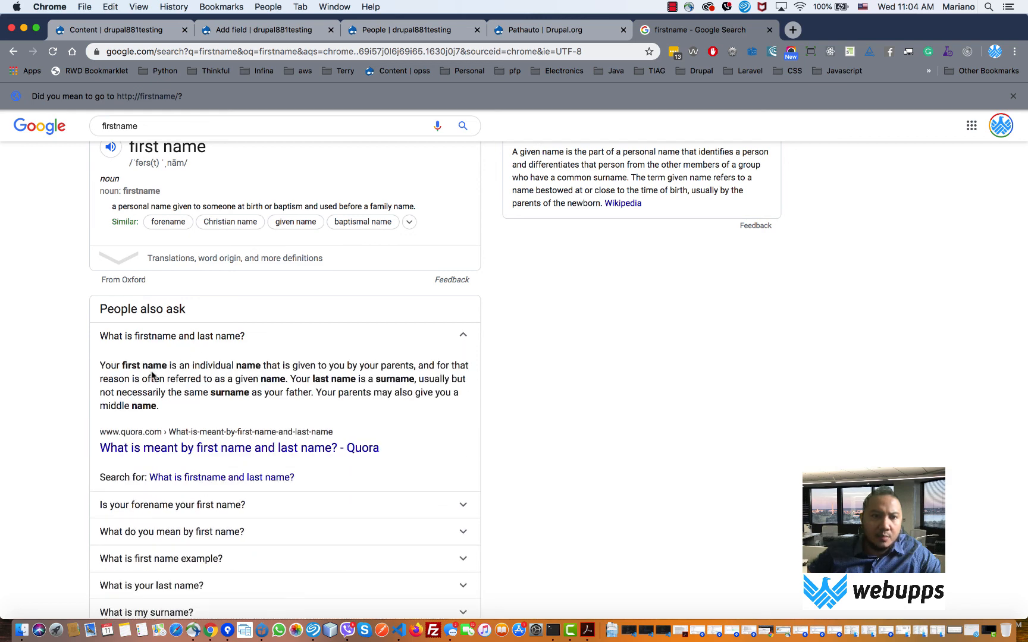
left_click(250, 335)
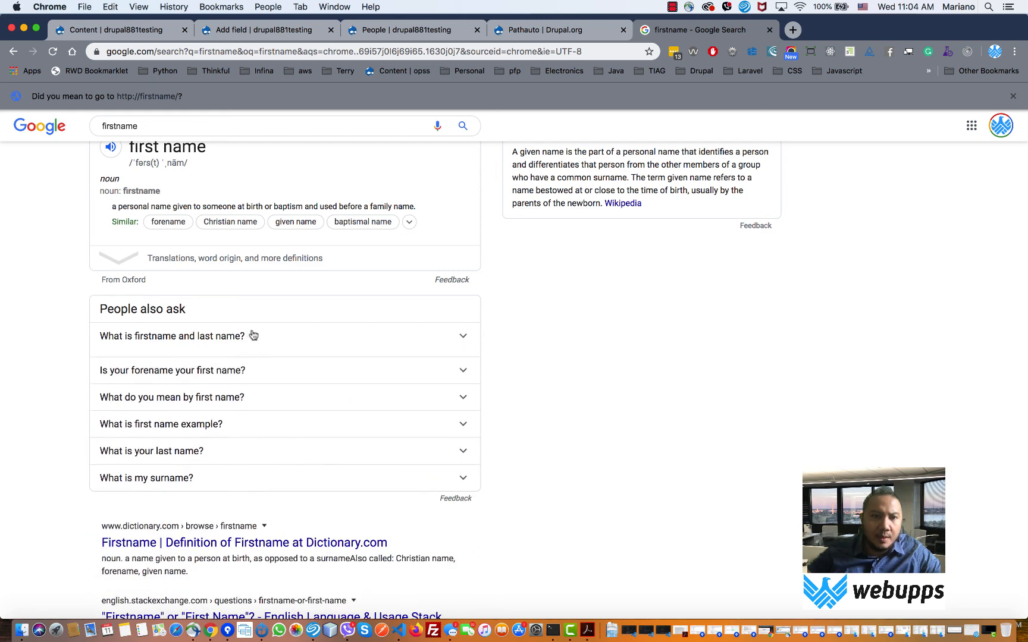
left_click(252, 372)
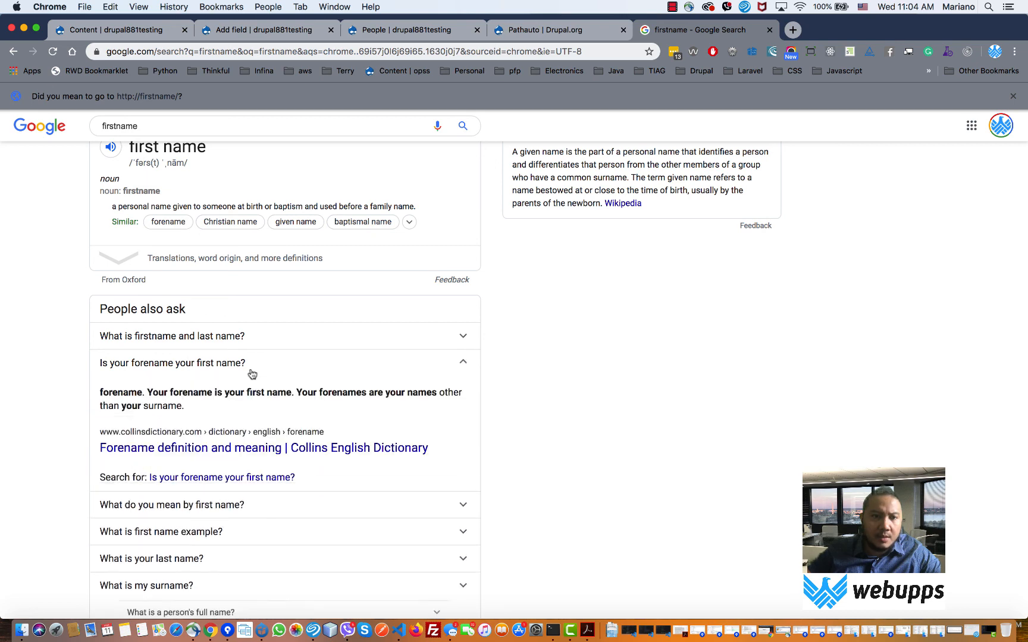
left_click(570, 27)
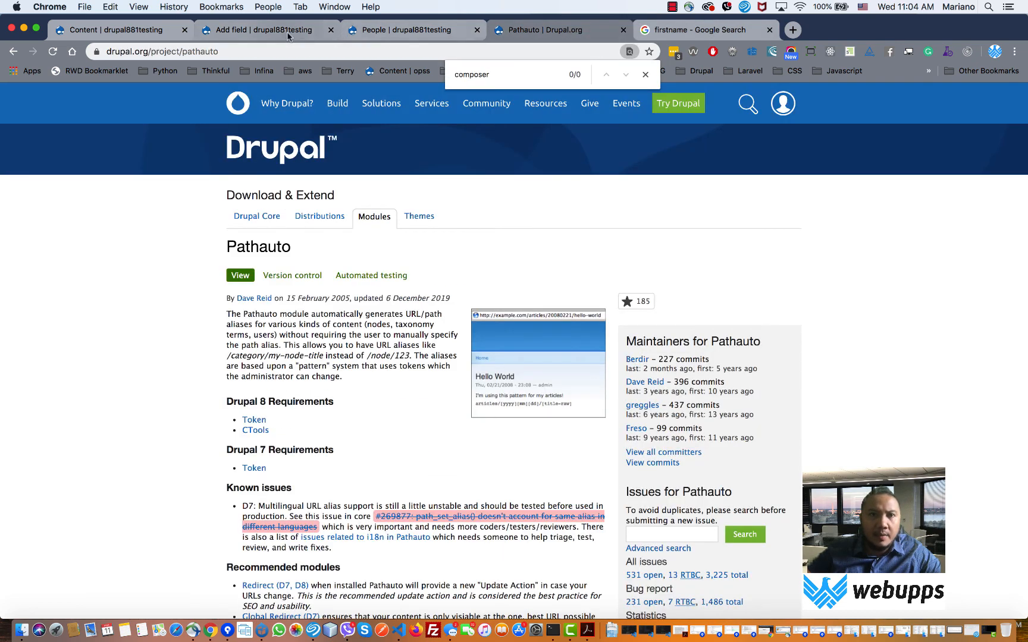
left_click(268, 30)
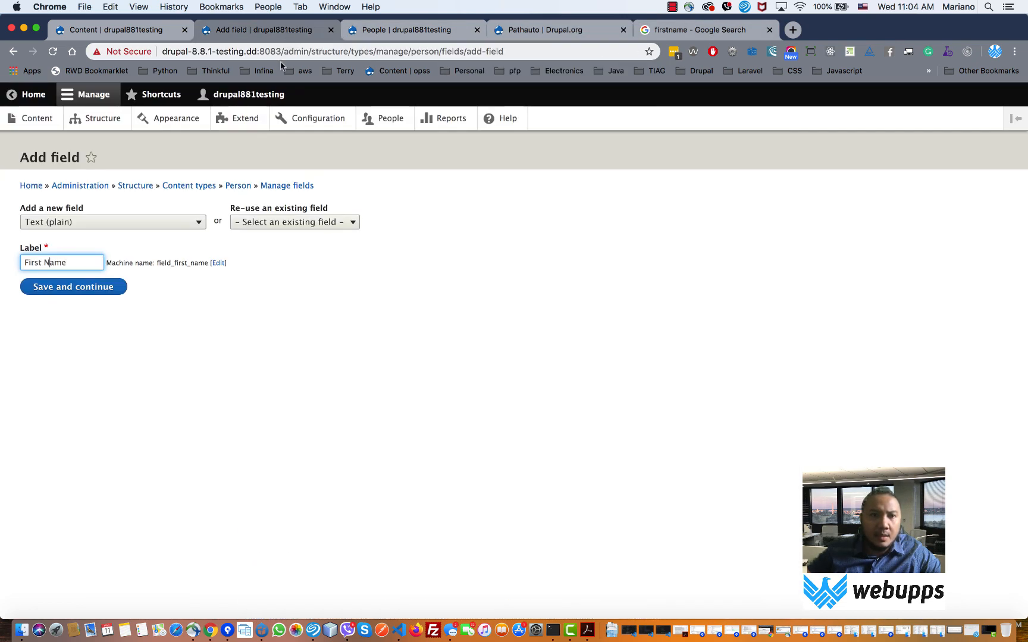
- Correct the label back to Firstname and save the new field
left_click(48, 265)
key("BackSpace")
key("BackSpace")
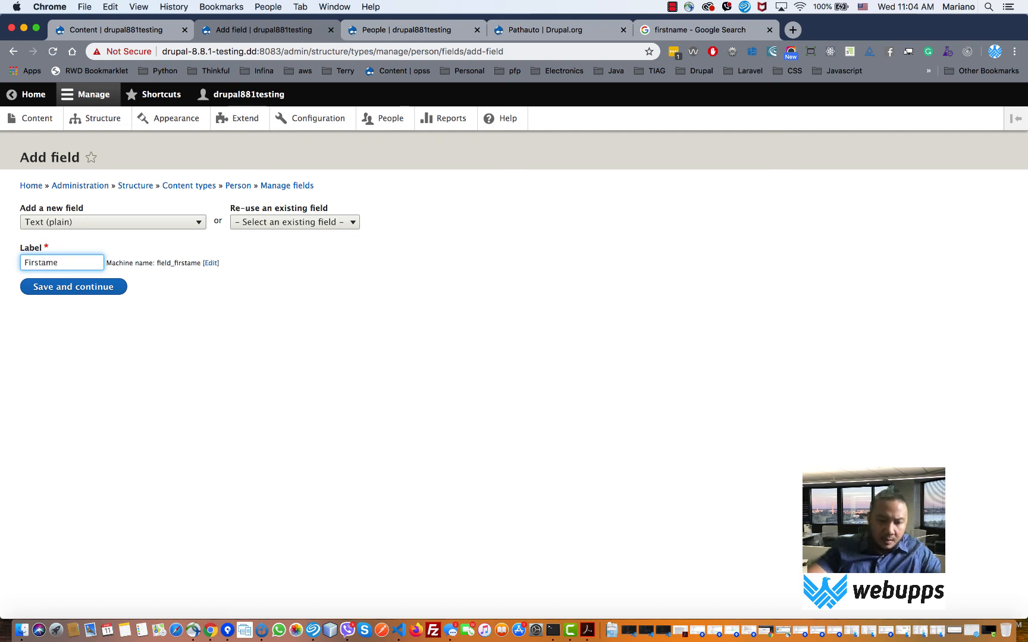
type("n")
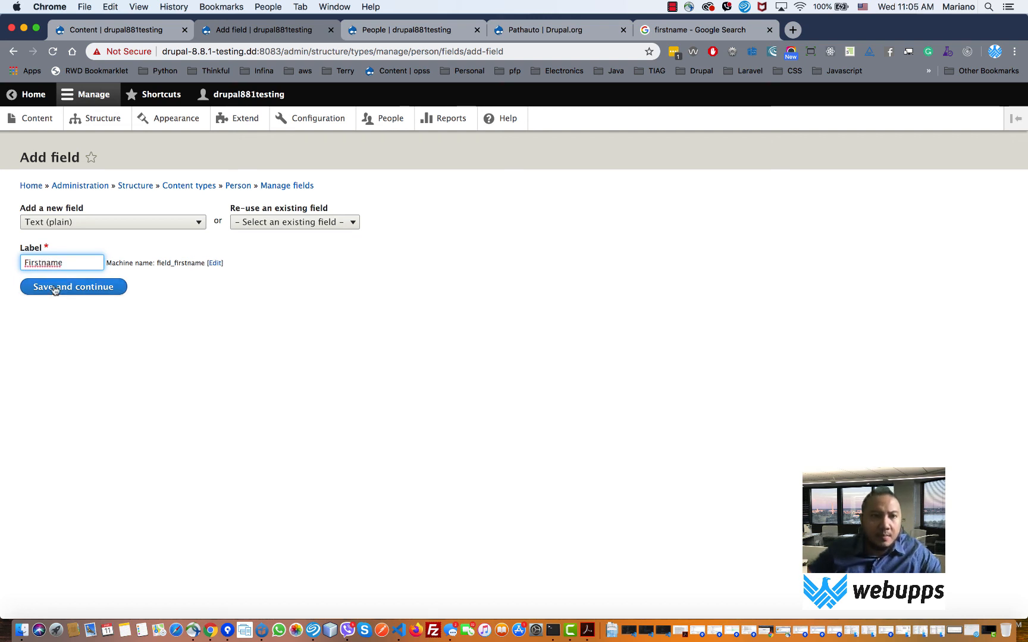
left_click(55, 288)
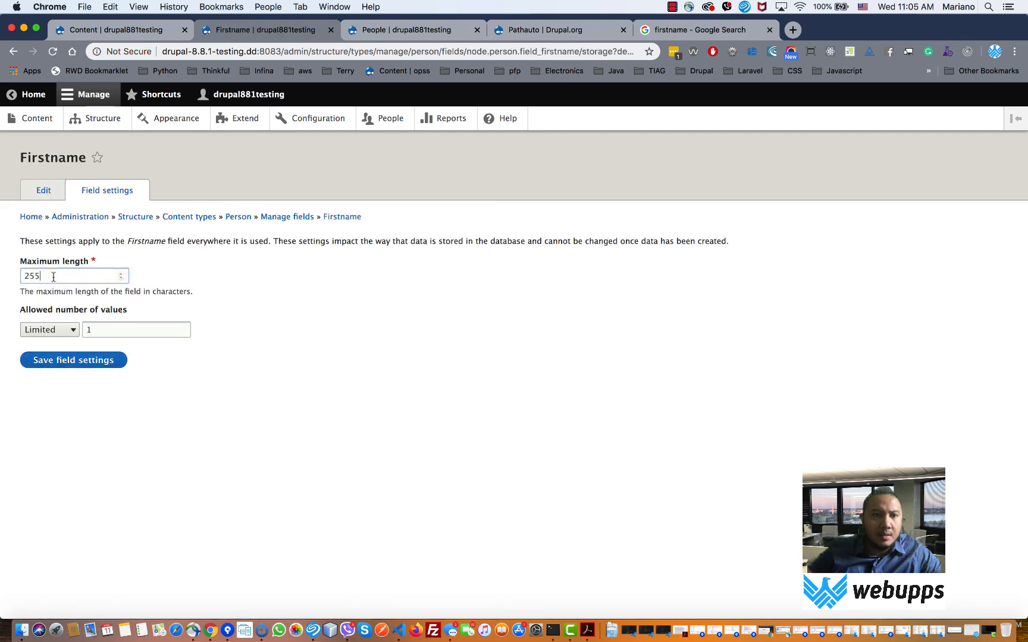
- Set Firstname's maximum length to 500 and save its storage and field settings
double_click(53, 277)
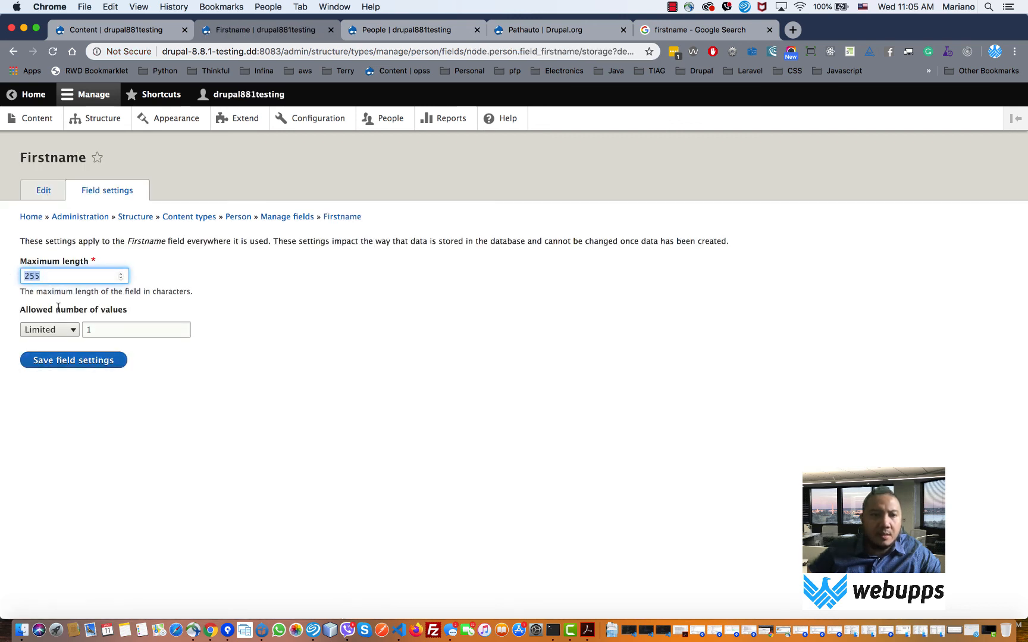
left_click(55, 277)
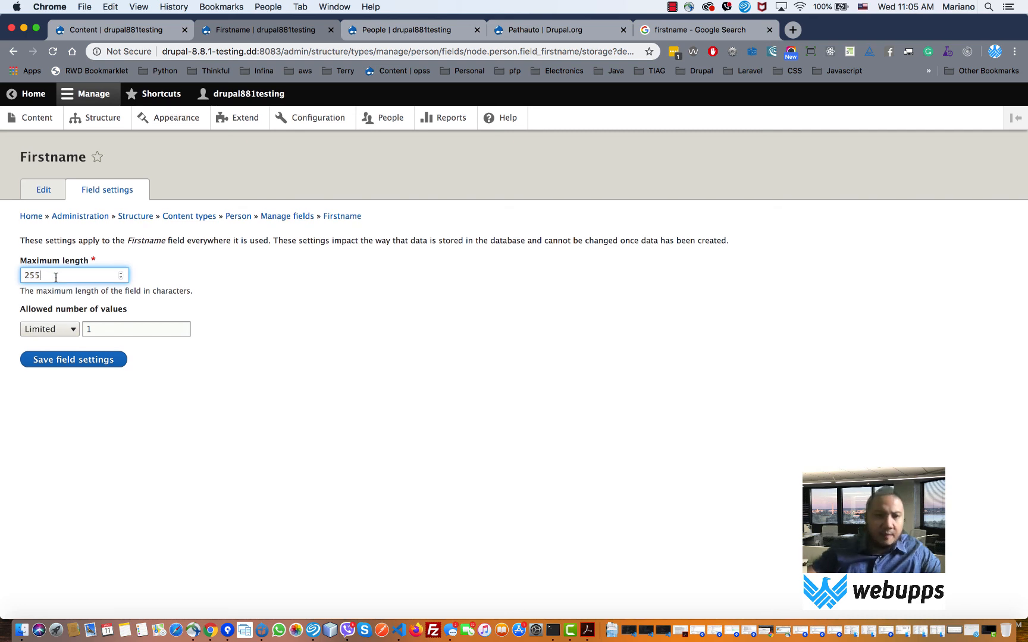
key("super+a")
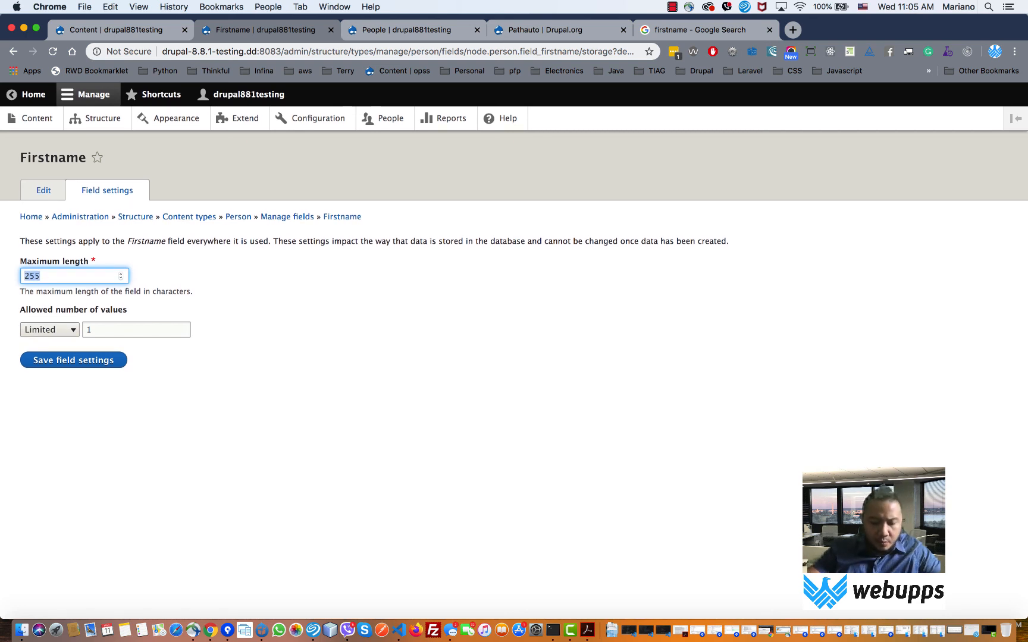
type("500")
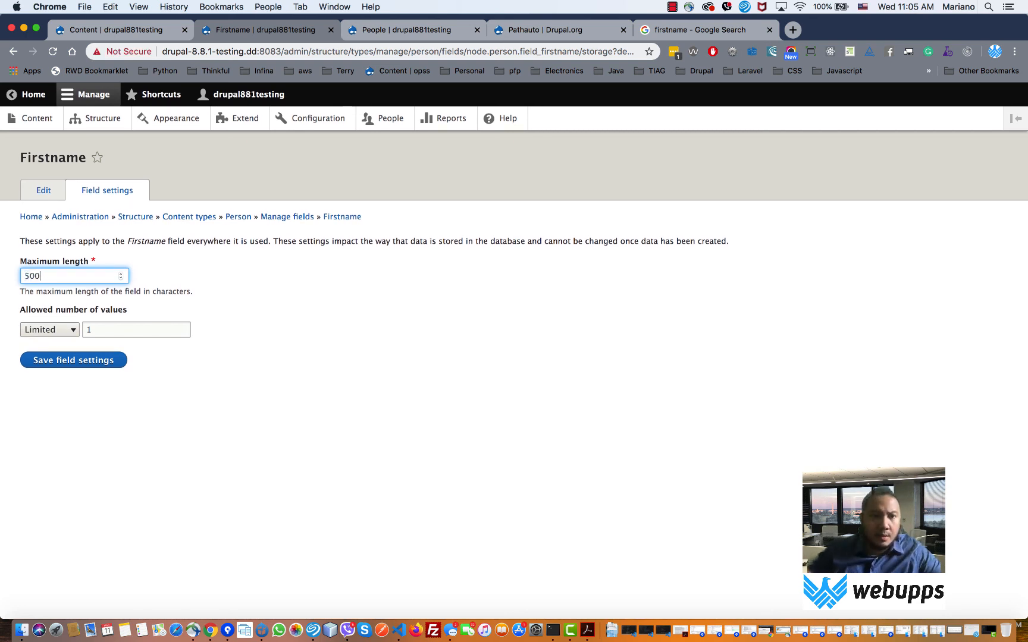
left_click(80, 352)
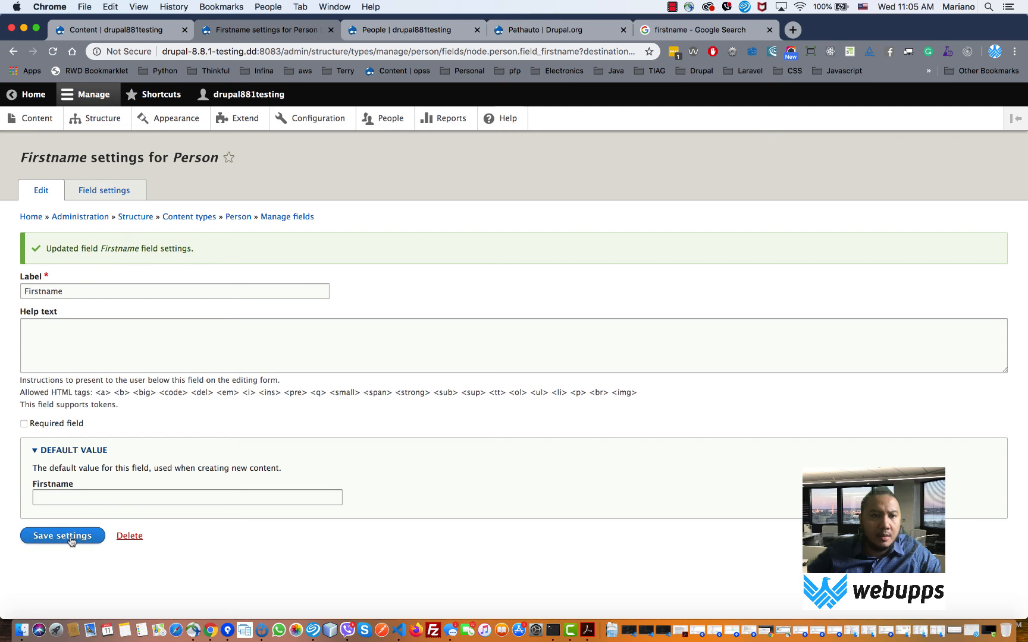
left_click(71, 498)
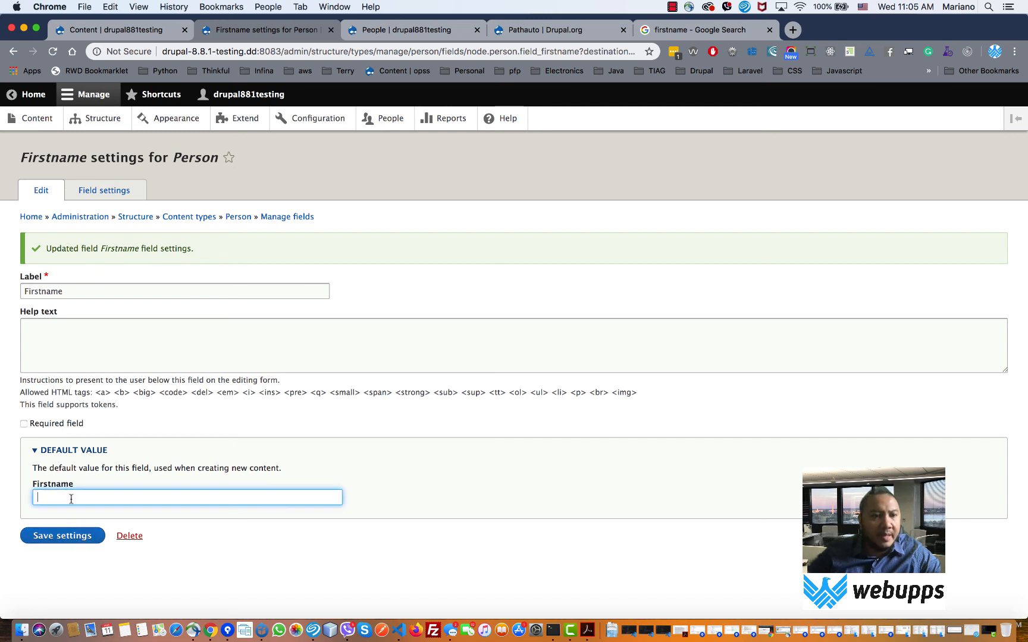
left_click(59, 540)
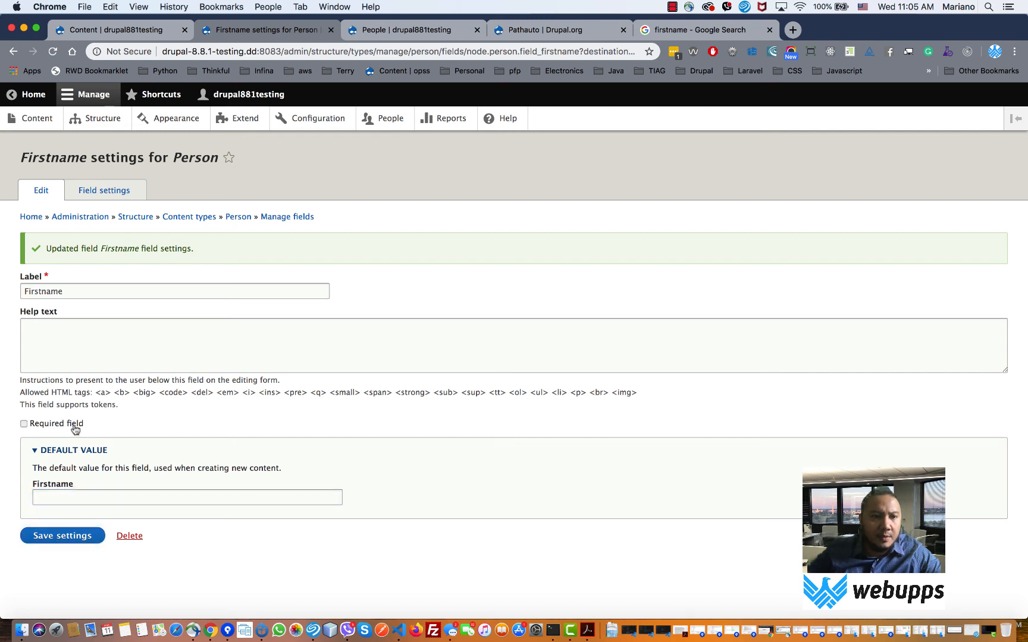
left_click(68, 537)
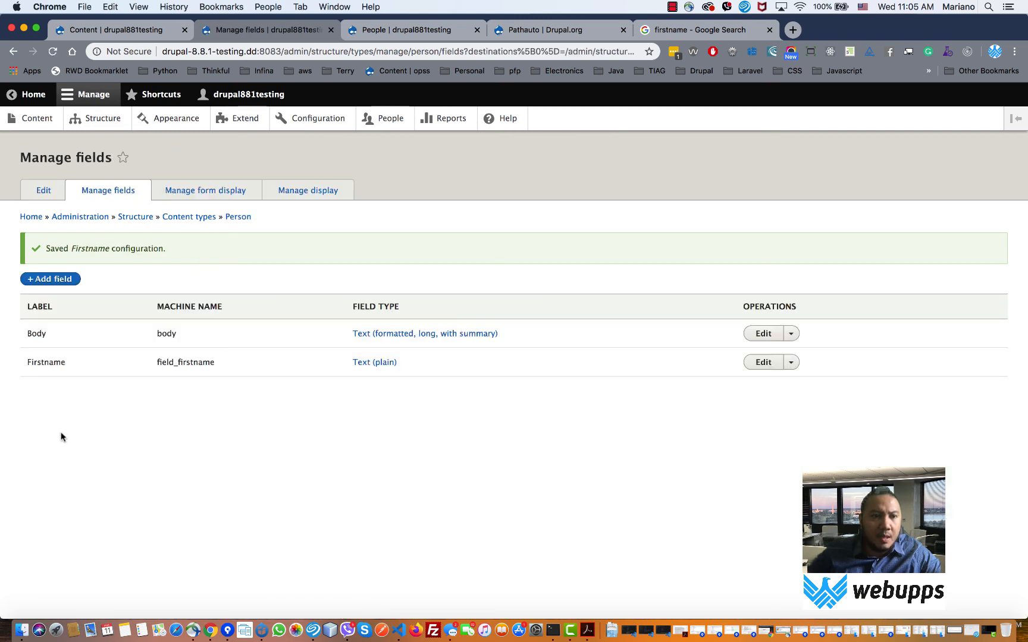
- Add a Text (plain) field labelled Lastname to Person
left_click_drag(136, 359, 155, 356)
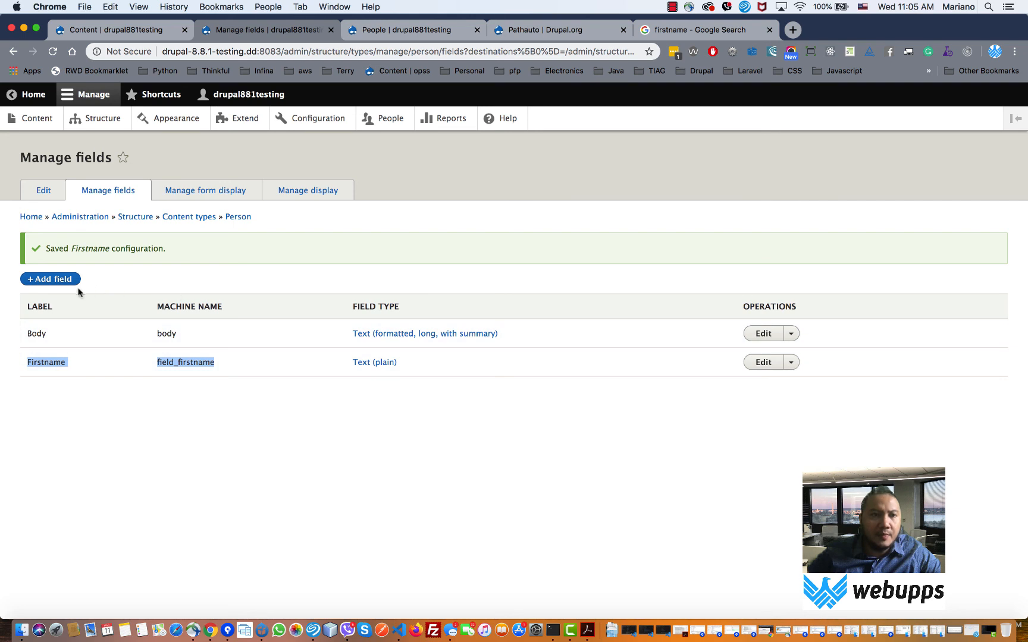
left_click(57, 279)
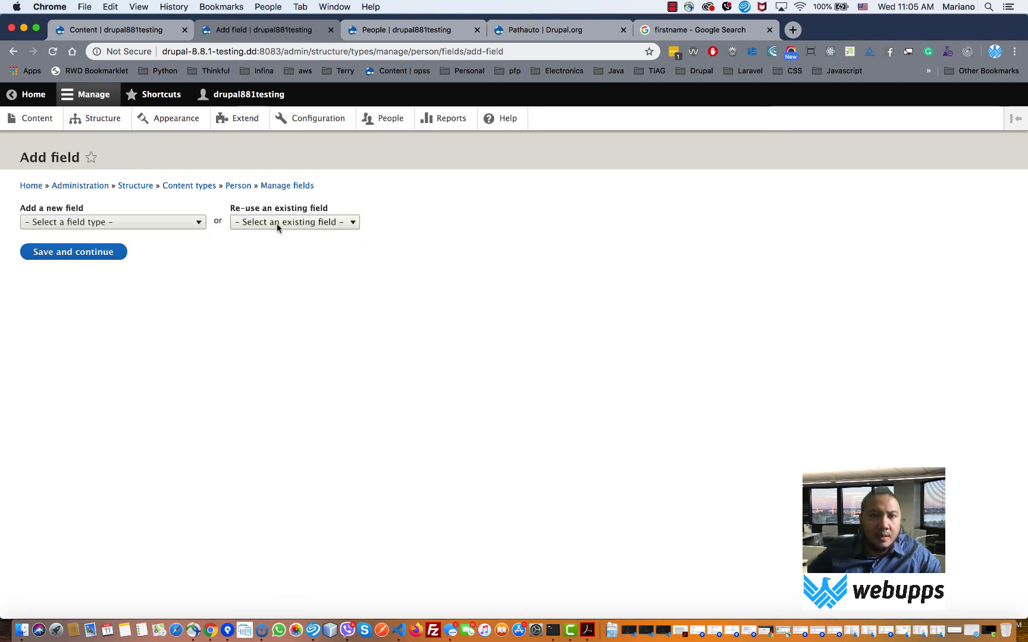
left_click(276, 223)
left_click(152, 221)
left_click(152, 217)
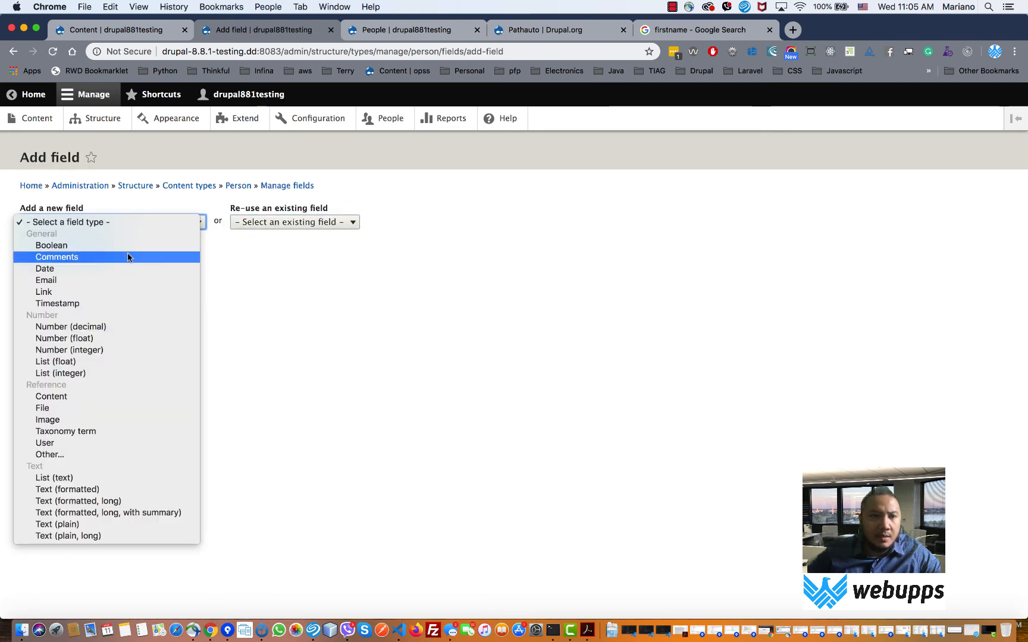
left_click(108, 526)
left_click(69, 264)
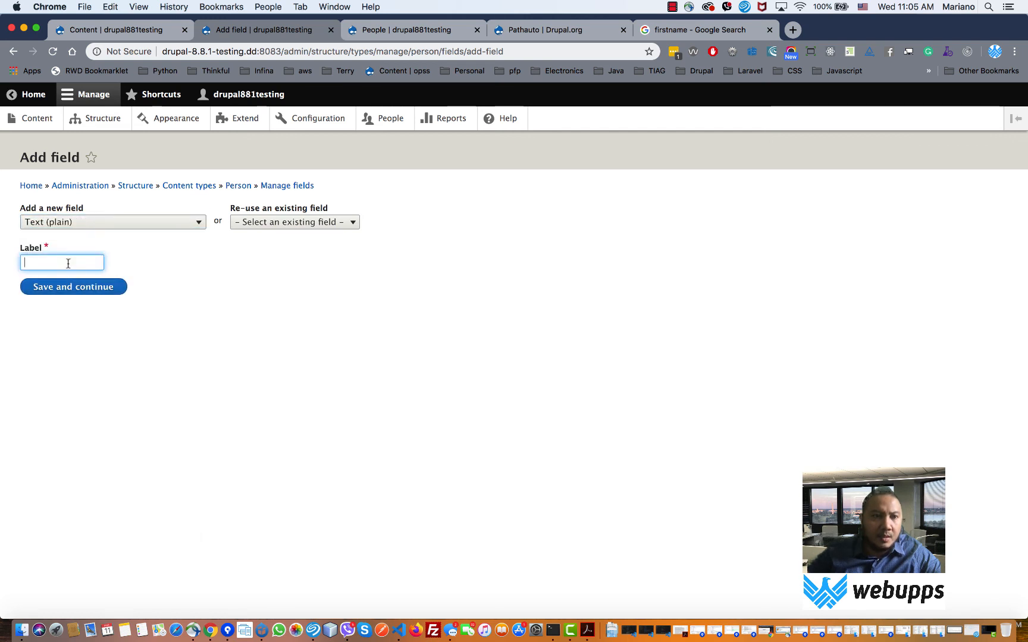
type("Lastnam")
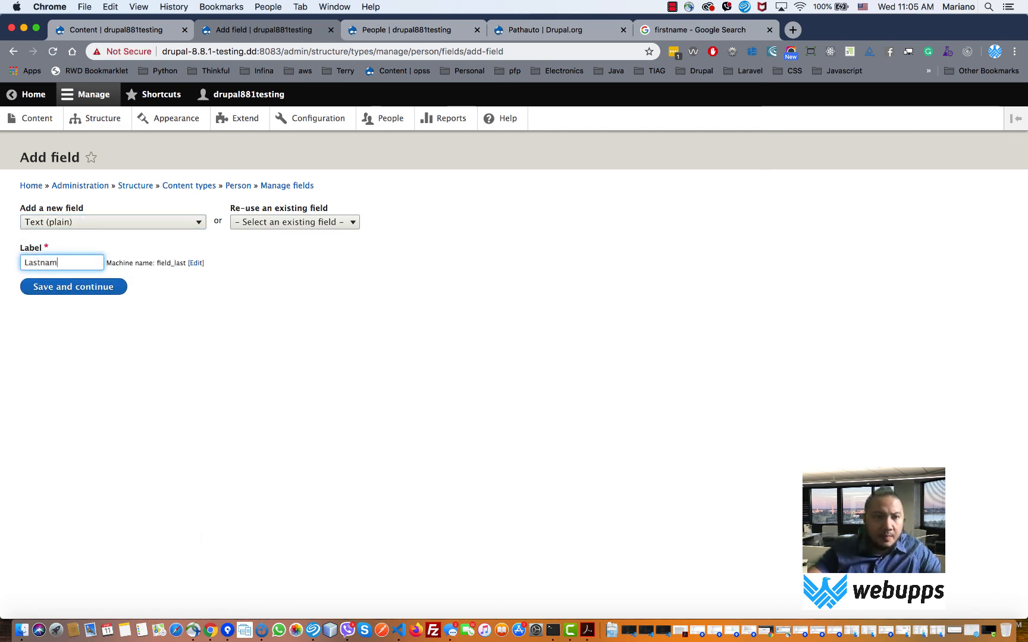
type("e")
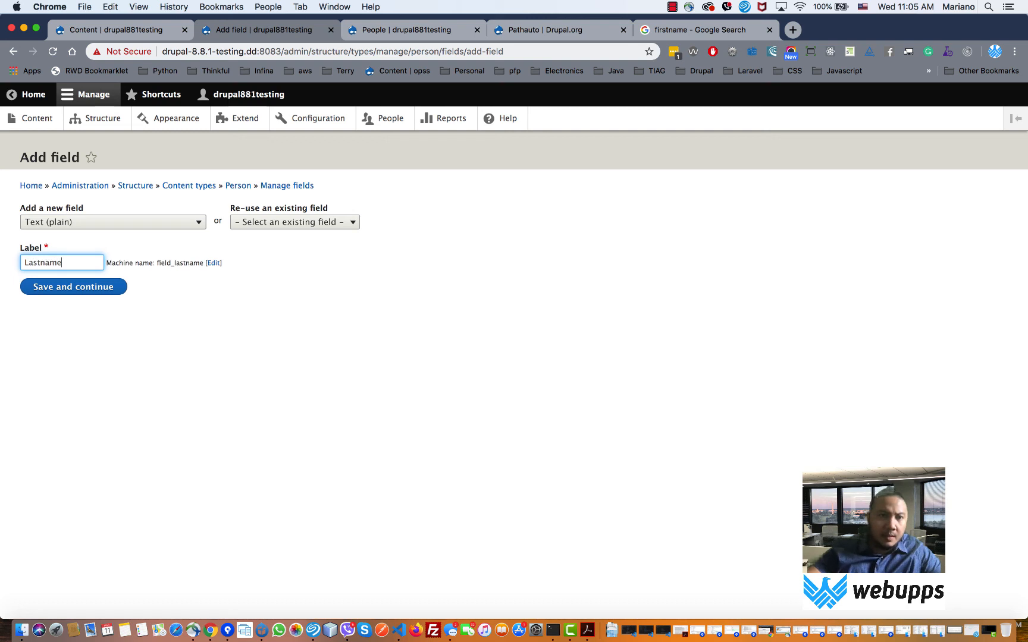
left_click(81, 291)
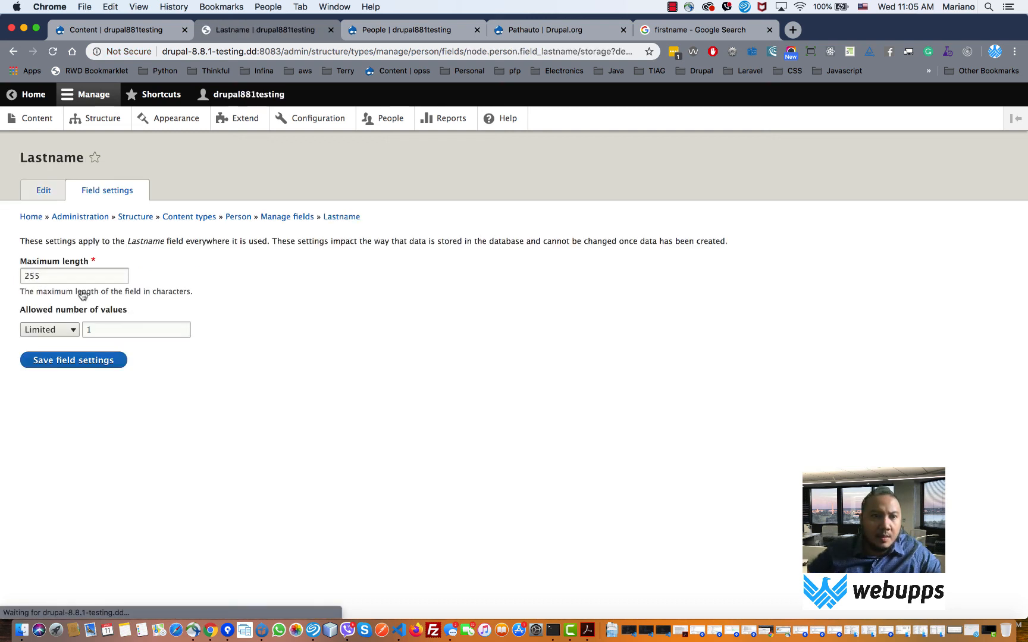
- Set Lastname's maximum length to 500, make it required, and save its settings
double_click(53, 276)
type("5")
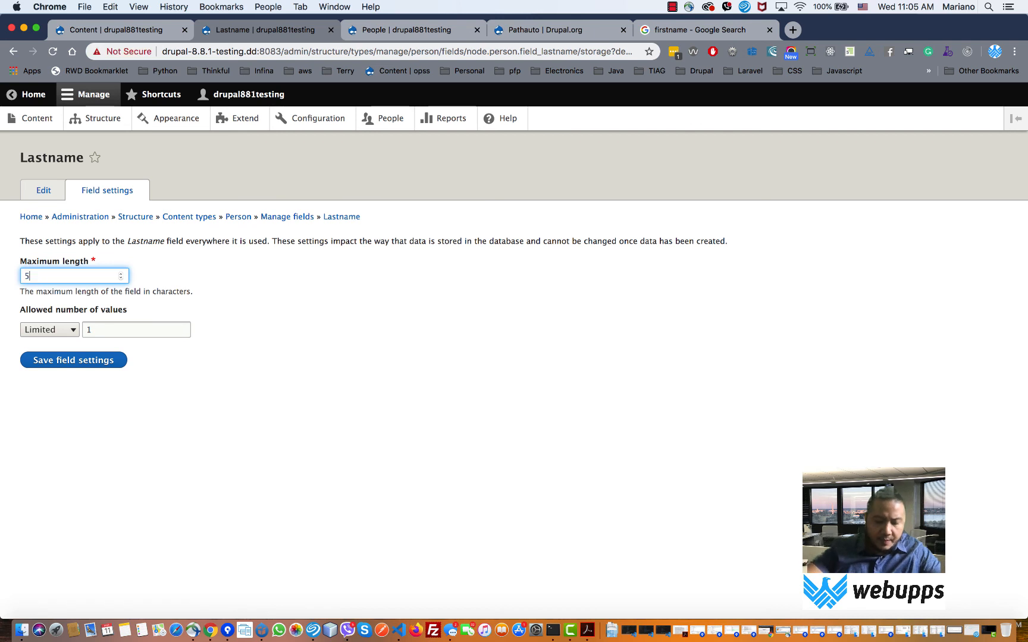
type("00")
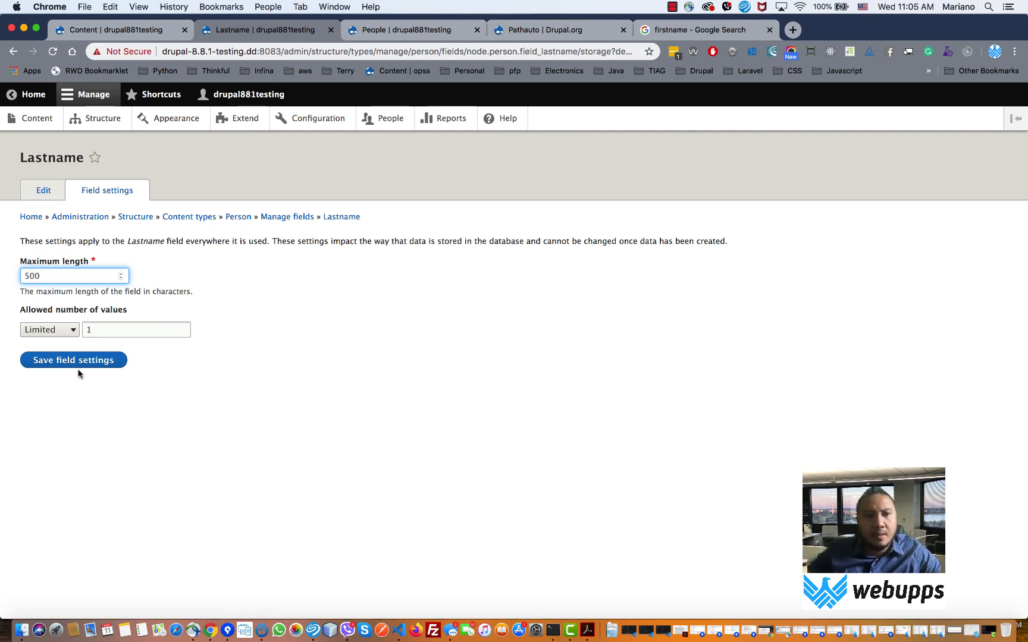
left_click_drag(56, 276, 20, 276)
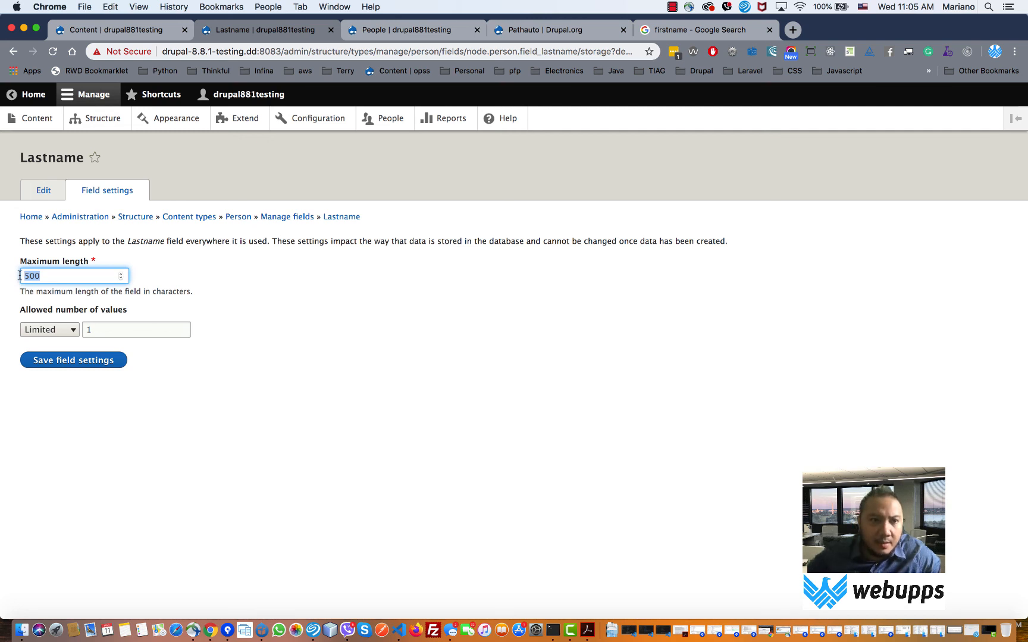
left_click(58, 277)
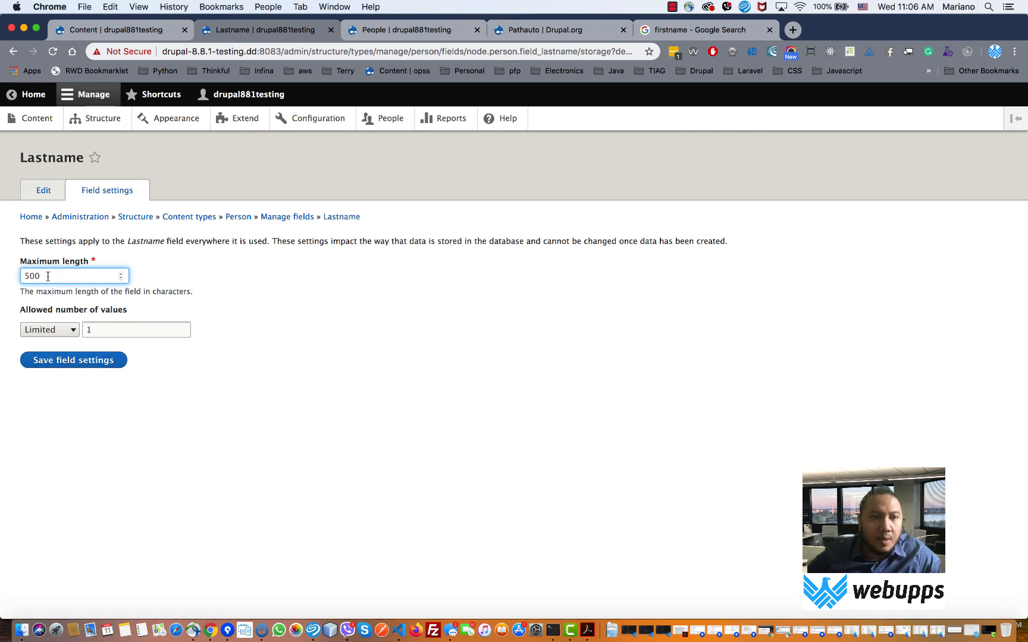
left_click_drag(48, 275, 19, 274)
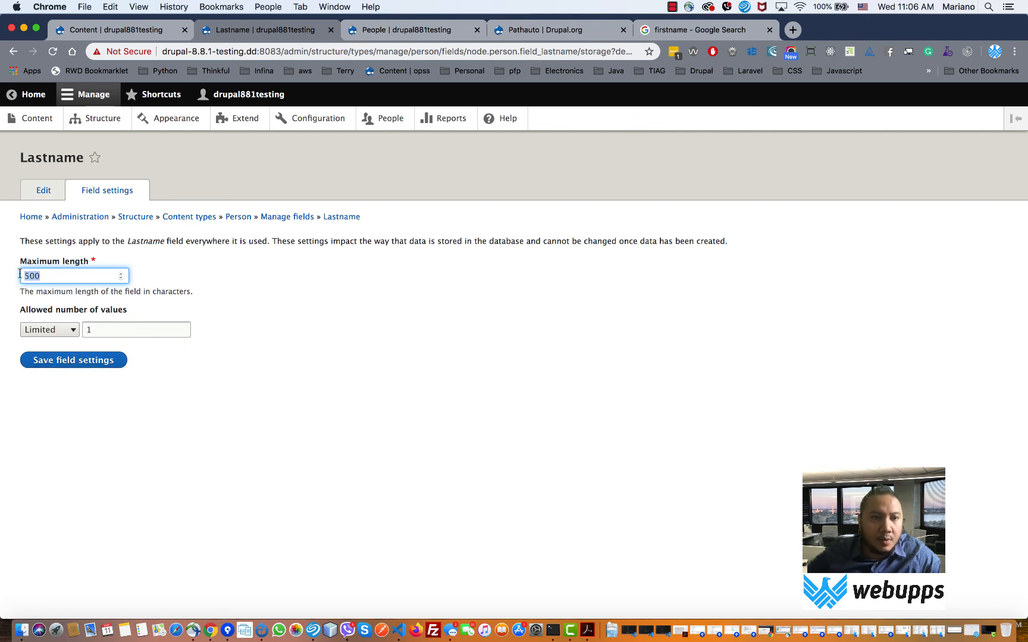
left_click(88, 364)
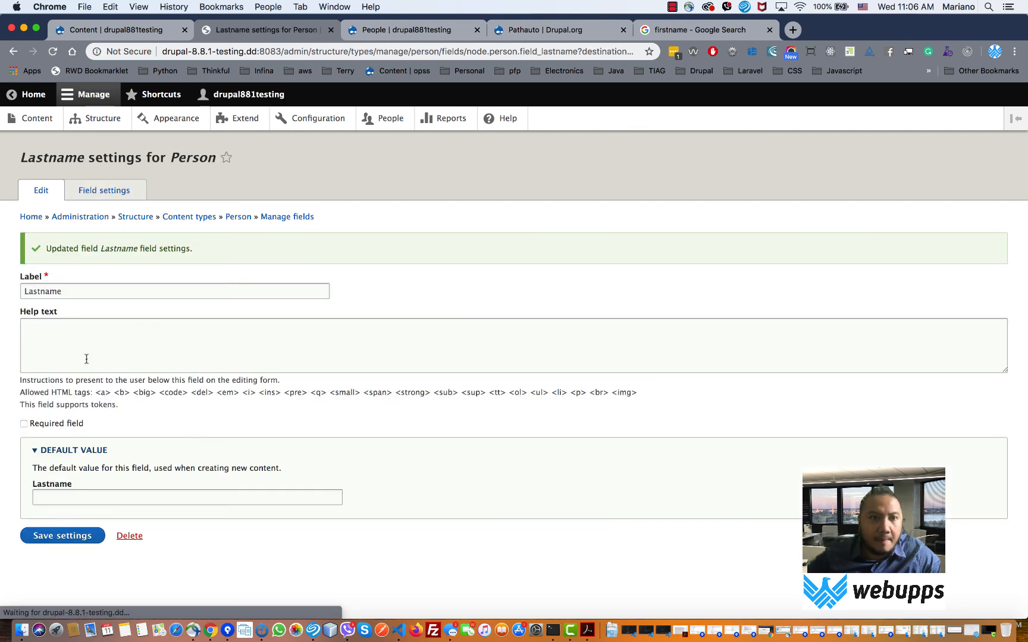
left_click(53, 424)
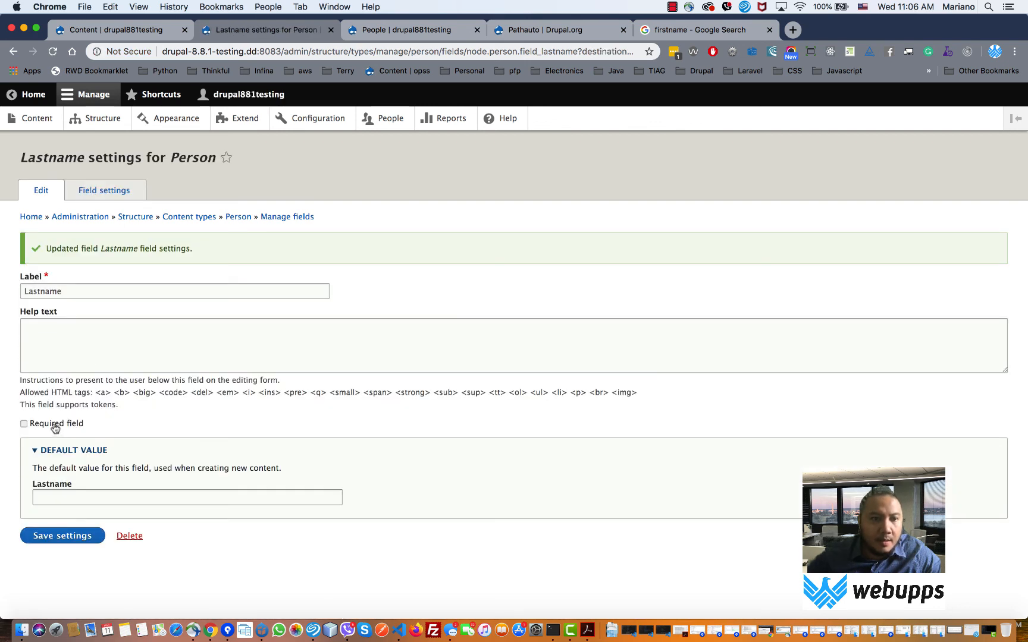
left_click(55, 535)
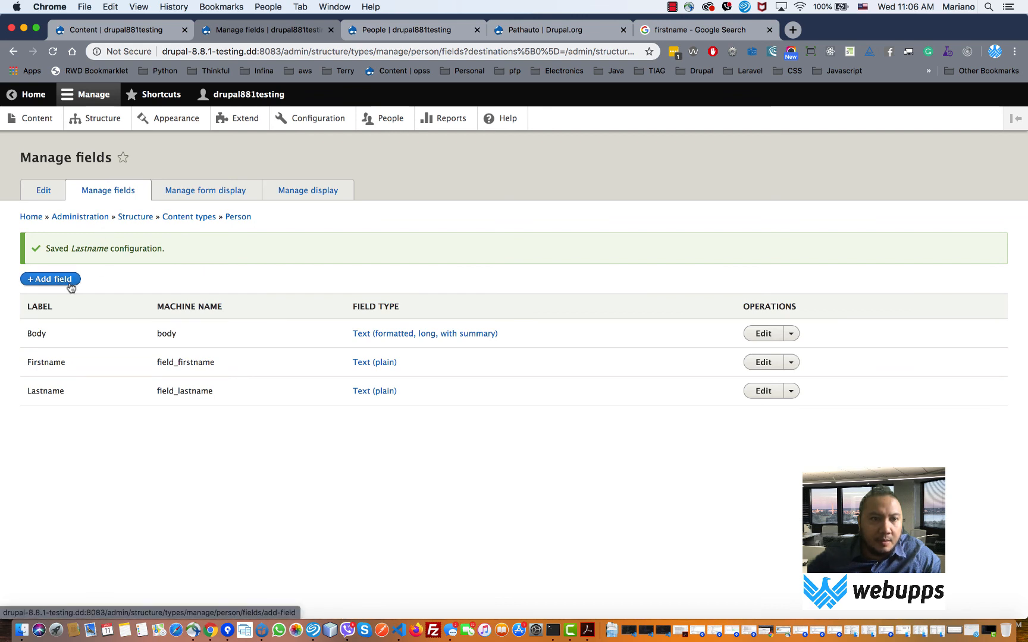
- Create a new Email-type field labelled Email on the Person content type
left_click(50, 279)
left_click(168, 223)
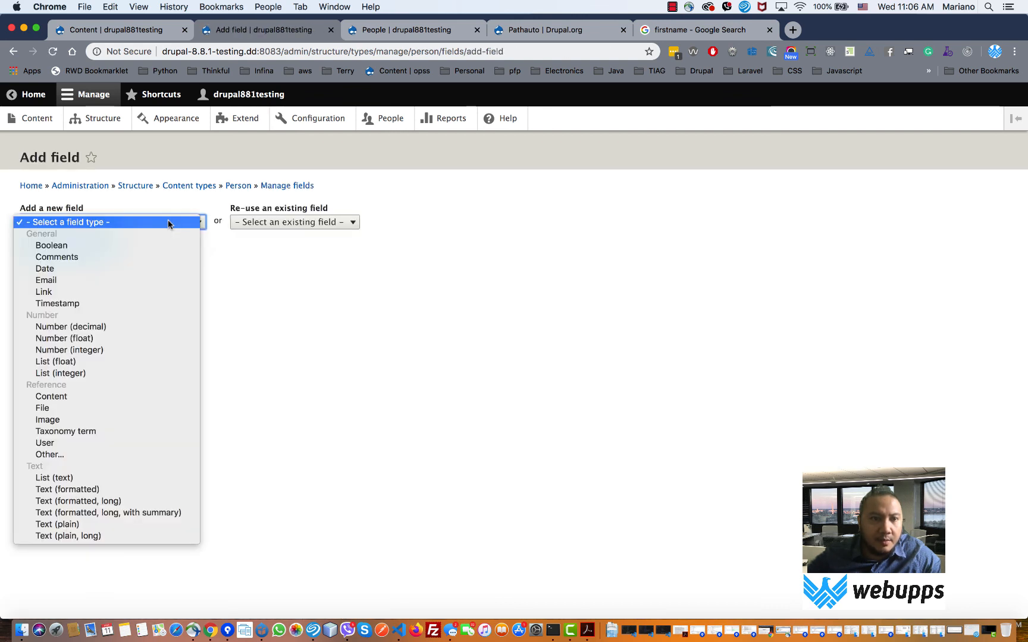
left_click(136, 279)
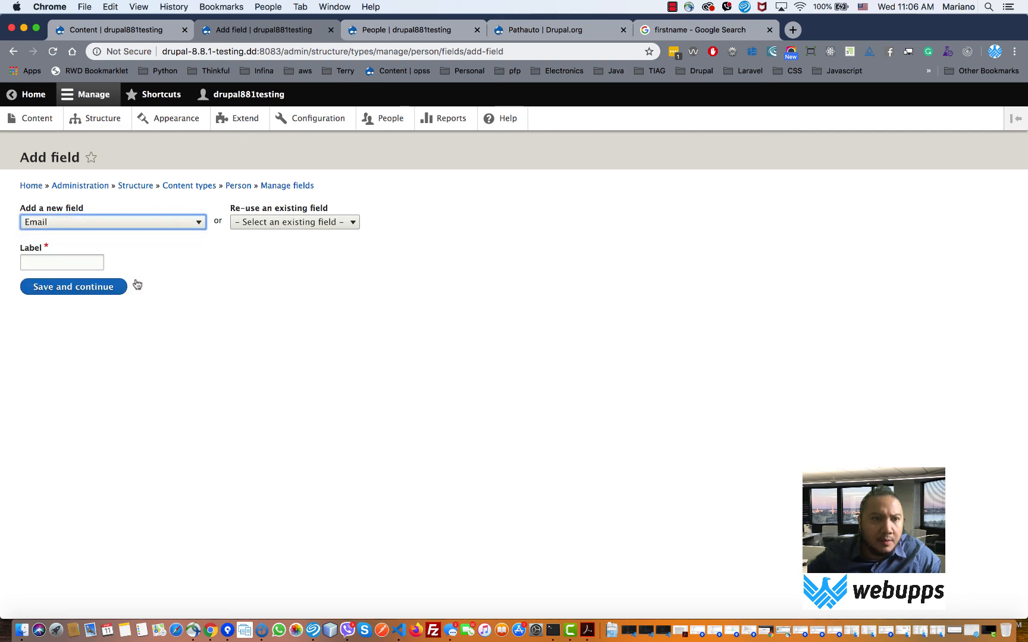
left_click(76, 263)
type("Email")
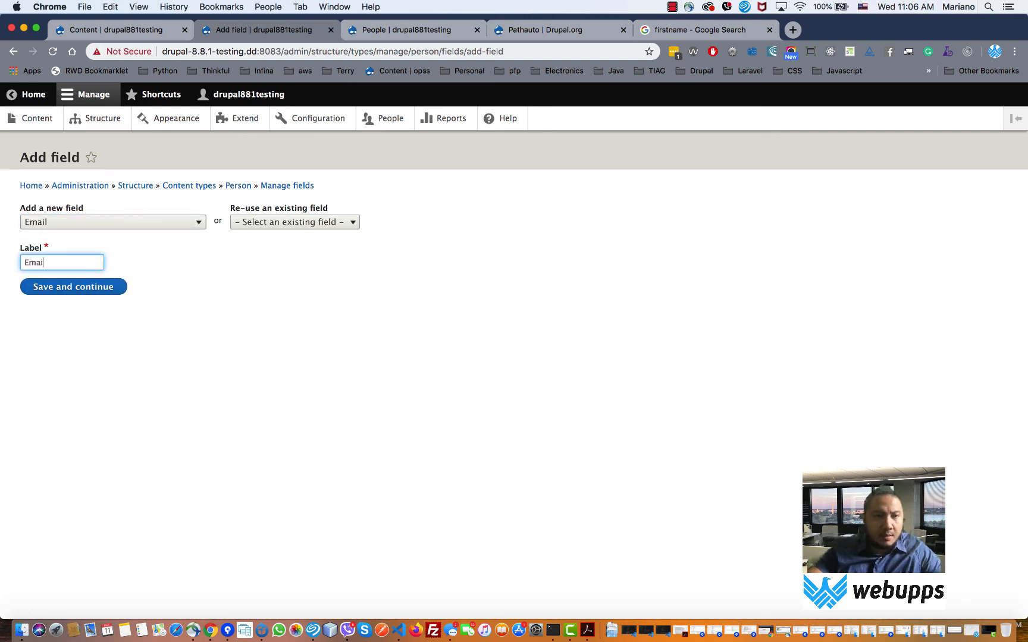
left_click(103, 290)
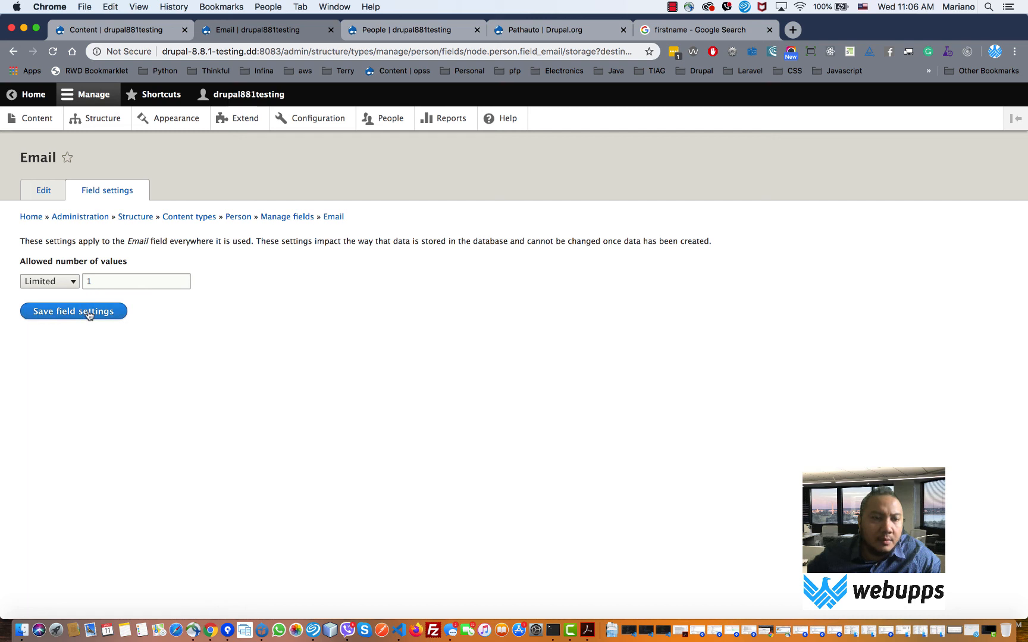
- Keep the Email field limited to one value and save its field settings
left_click(63, 281)
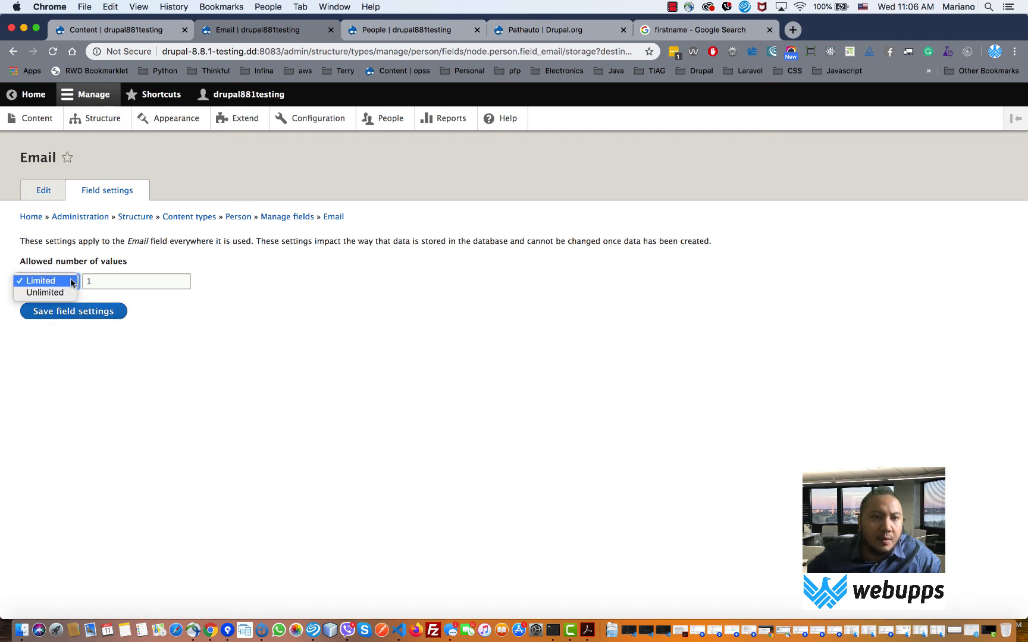
left_click(65, 281)
left_click(77, 312)
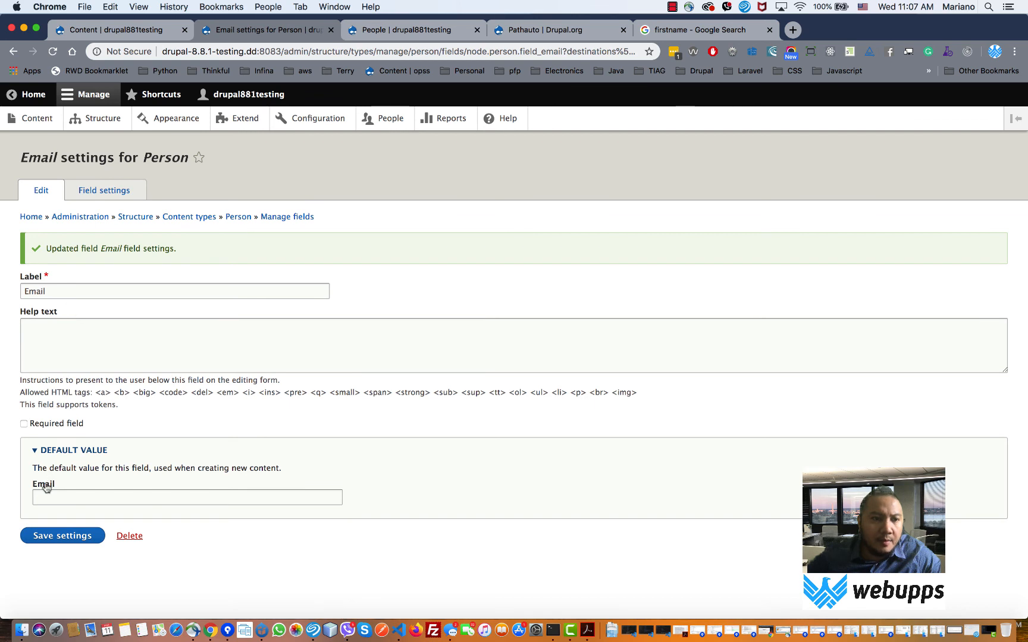
left_click(49, 538)
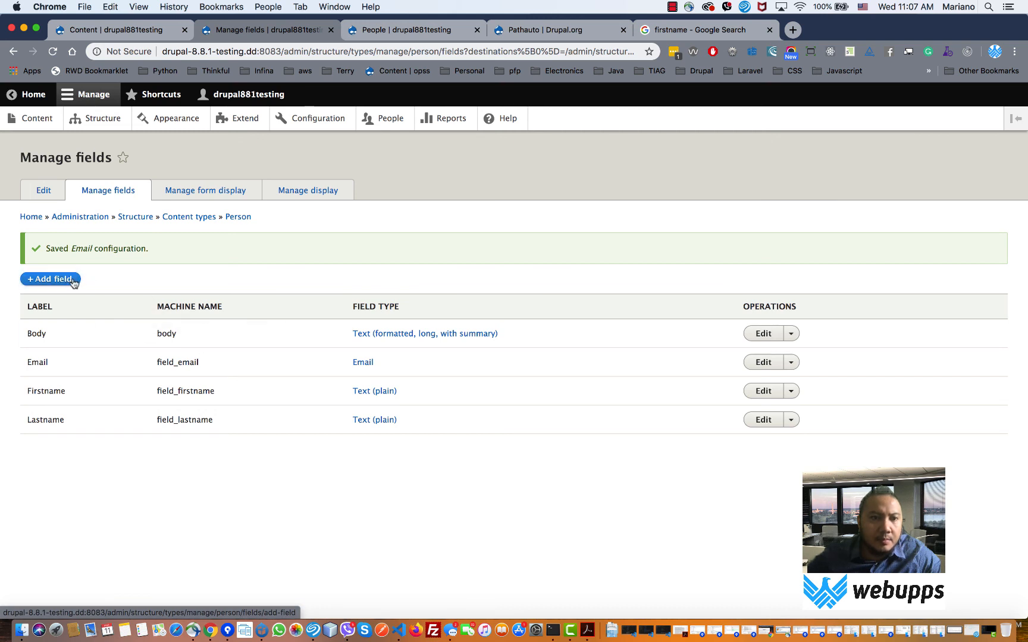
- Open Person's Add field form and browse the new and existing field lists without choosing one
left_click(72, 282)
left_click(163, 224)
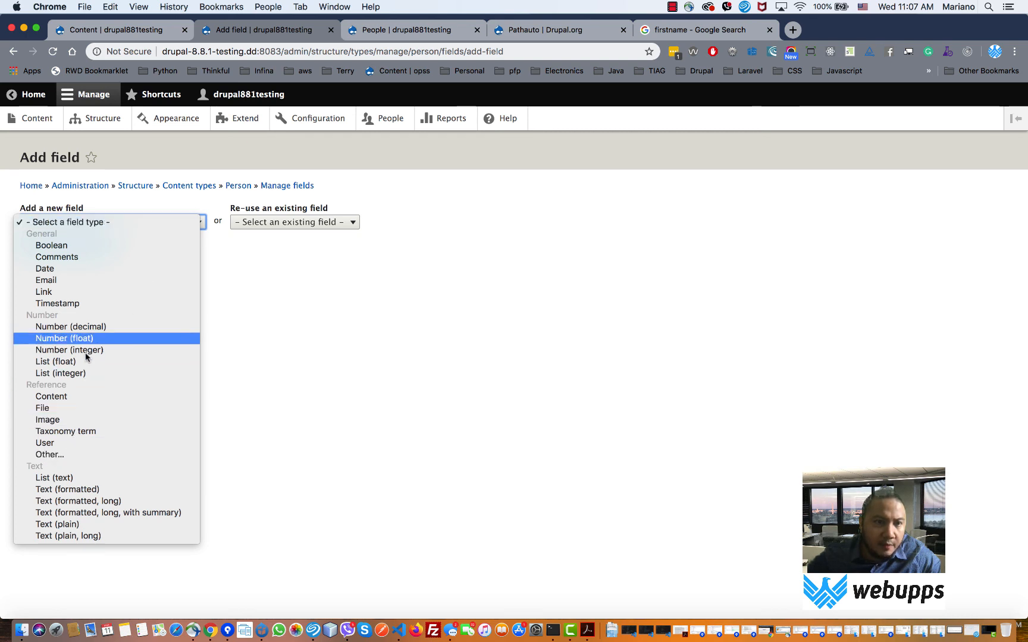
left_click(286, 222)
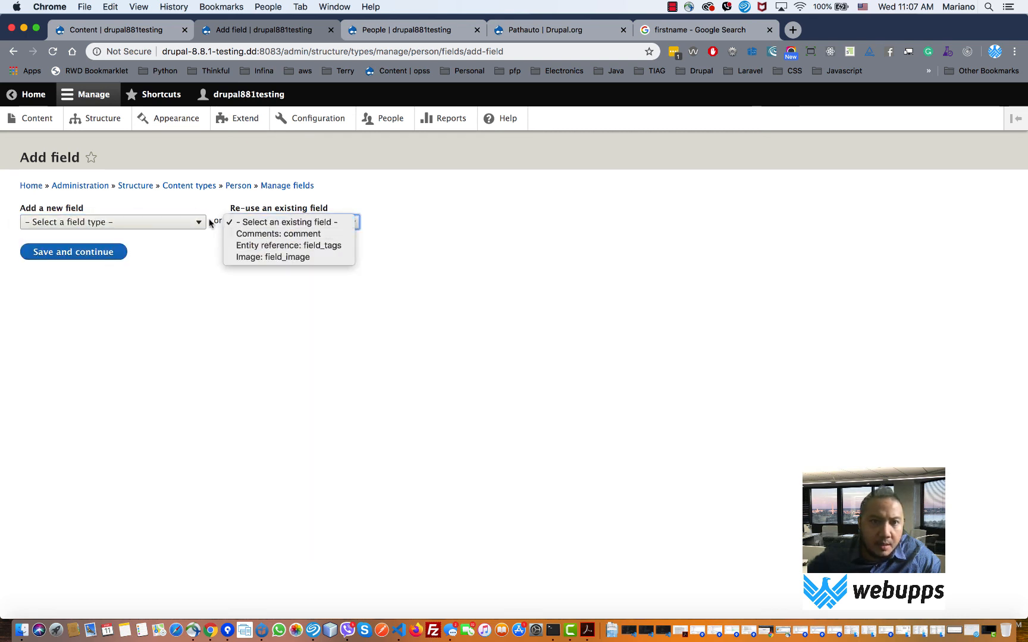
left_click(145, 224)
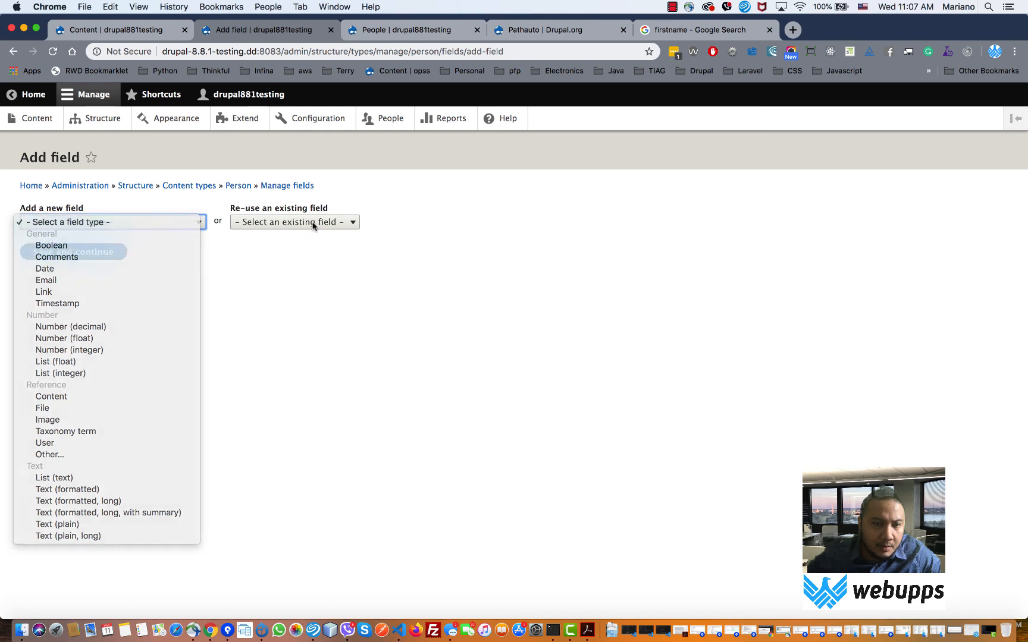
left_click(310, 226)
left_click(310, 225)
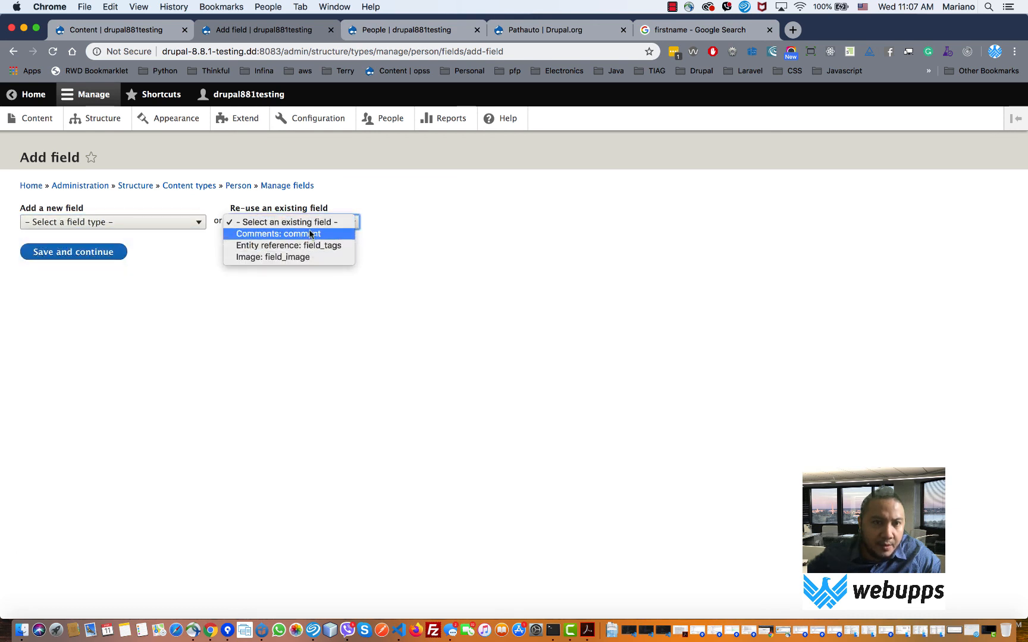
left_click(307, 333)
left_click(175, 226)
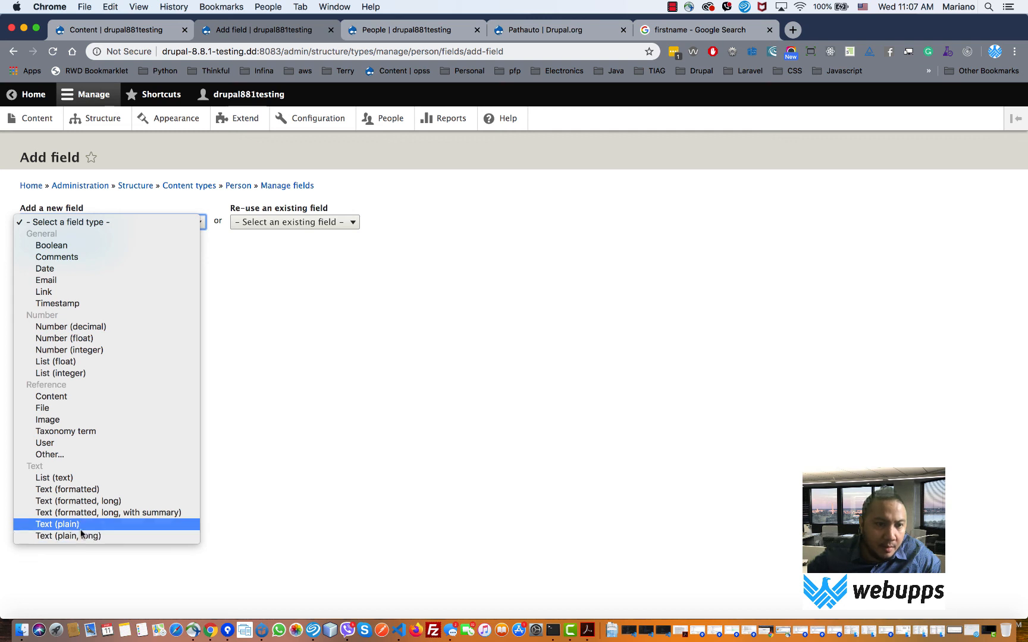
left_click(240, 484)
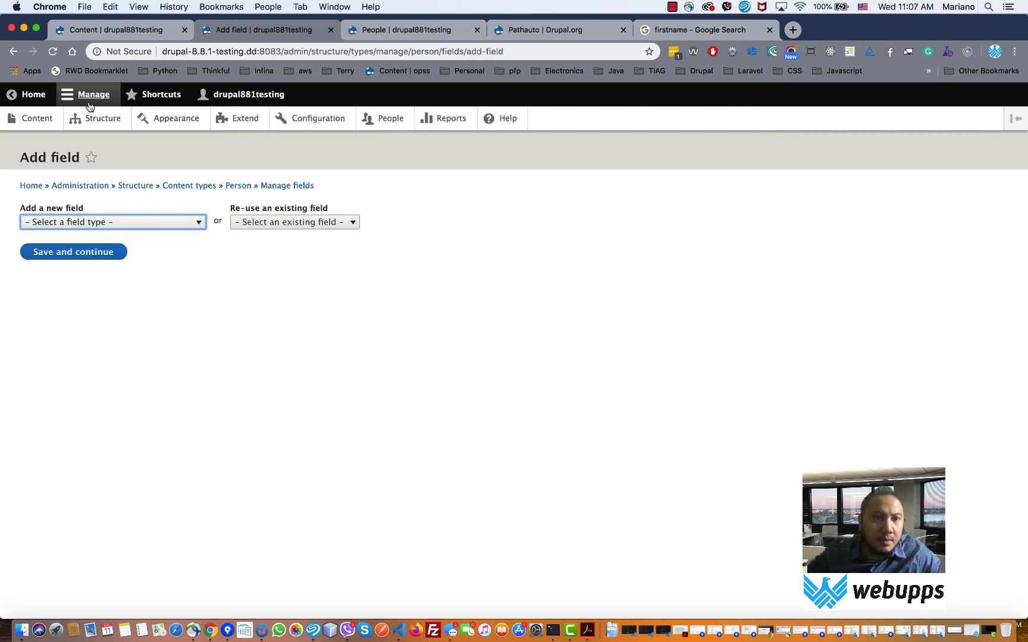
- Go to Structure > Content types and manage the Person content type's fields
left_click(96, 120)
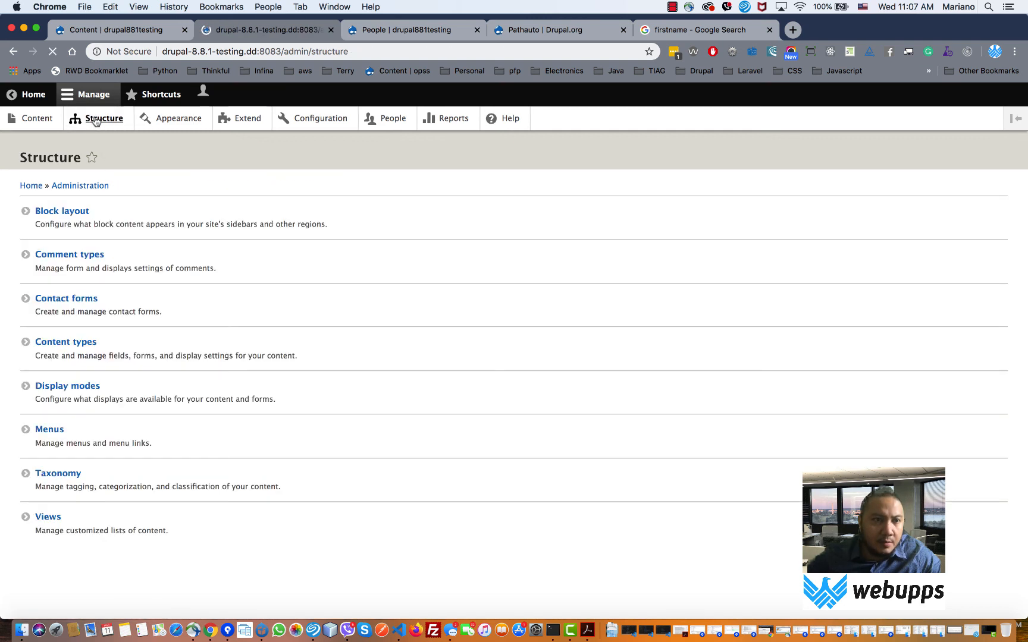
left_click(58, 341)
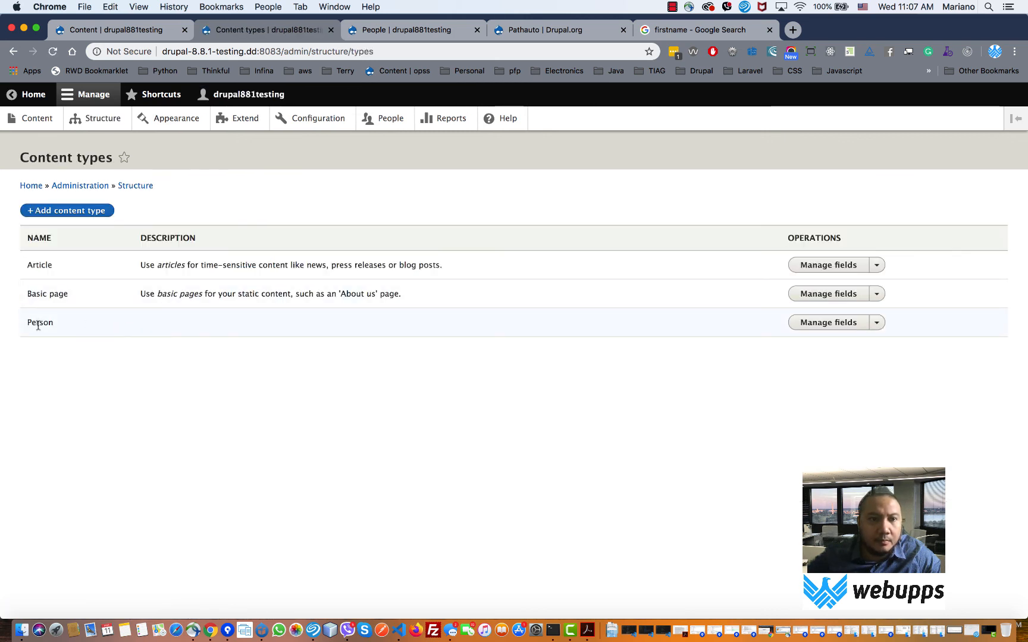
left_click_drag(33, 323, 110, 326)
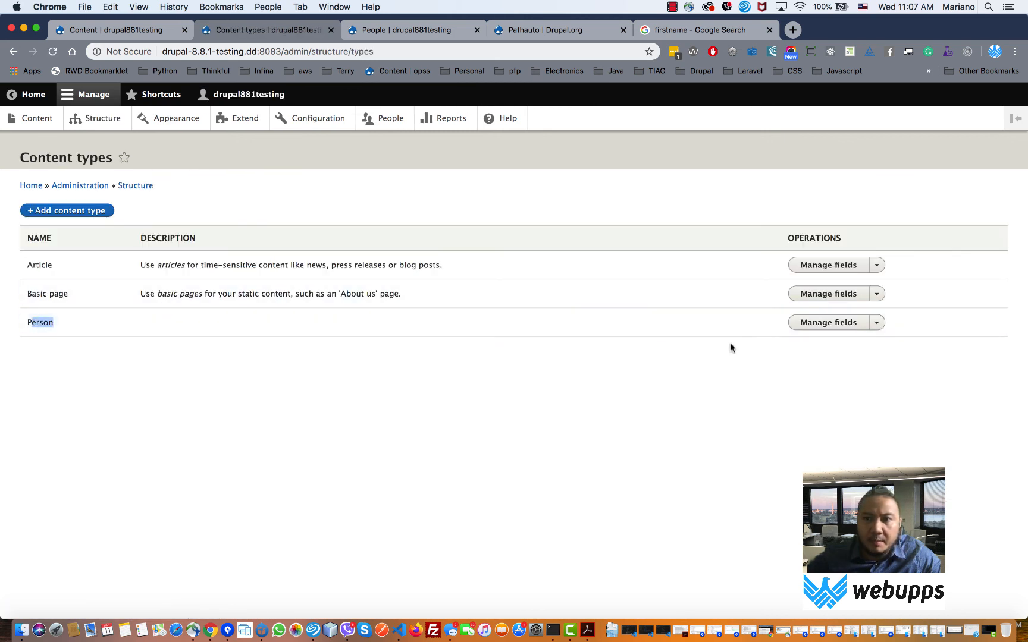
left_click(816, 325)
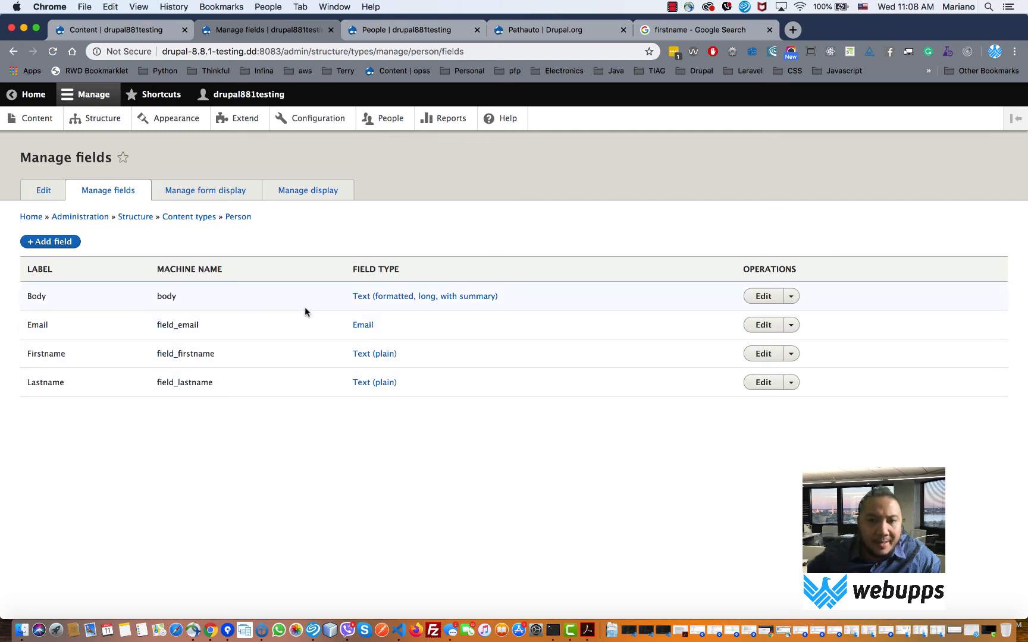
- Relabel the Body field as Notes and save its settings
left_click(791, 297)
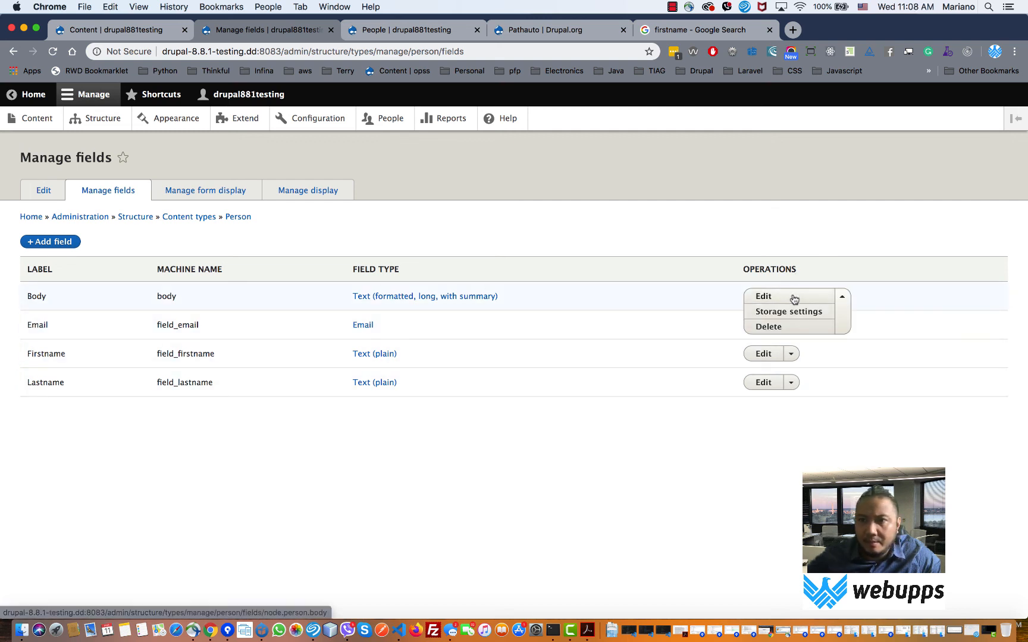
left_click(762, 296)
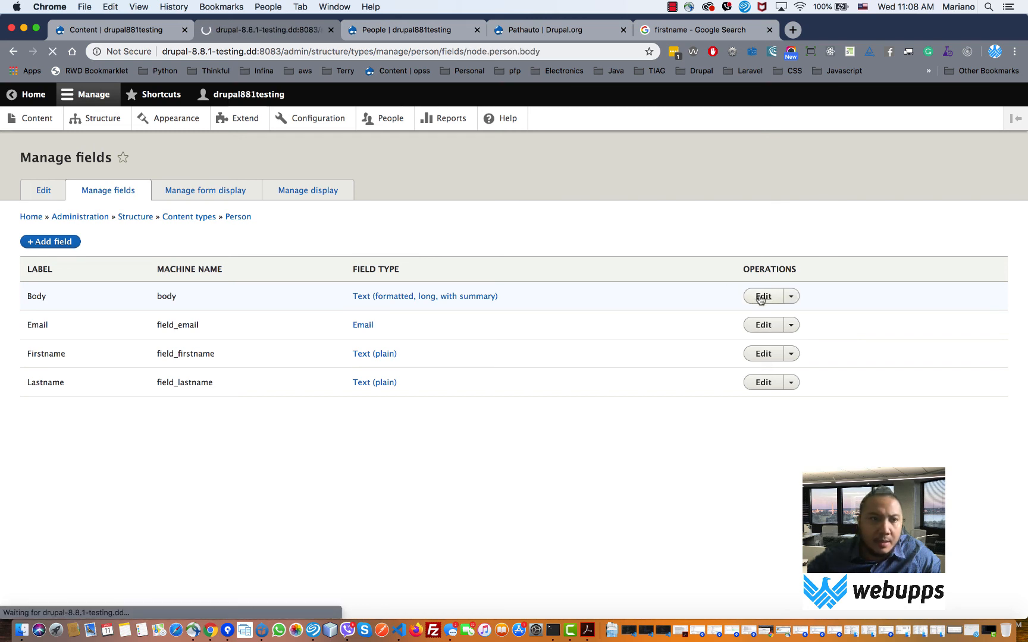
double_click(67, 254)
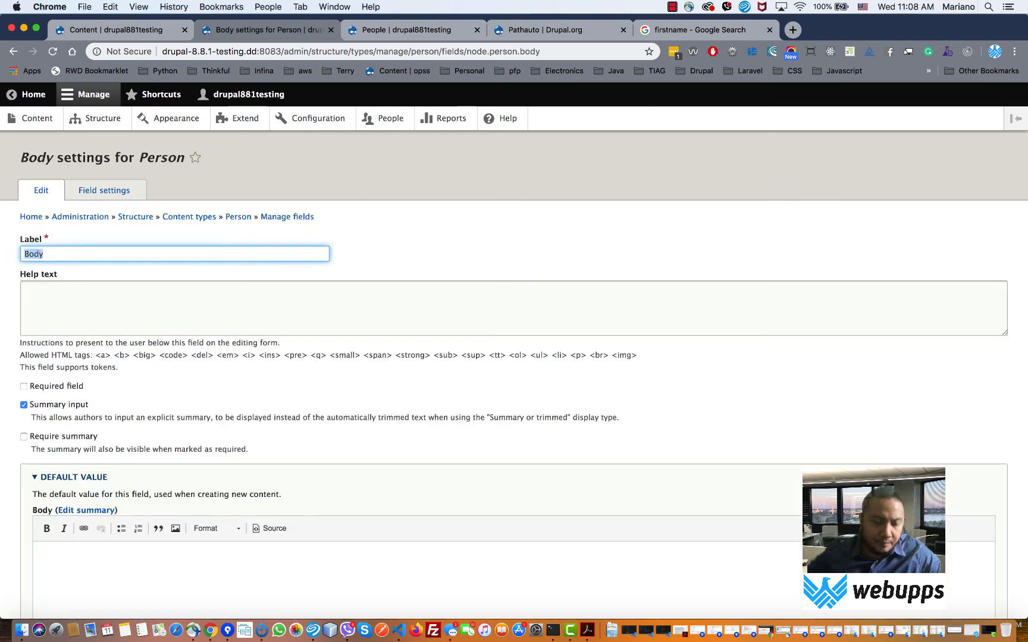
type("Note")
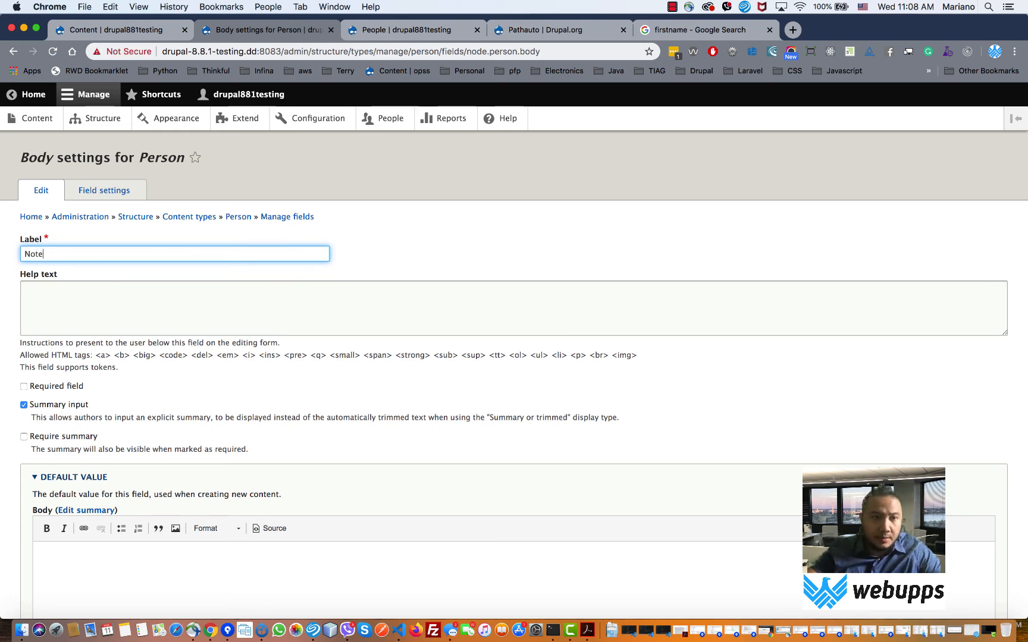
type("s")
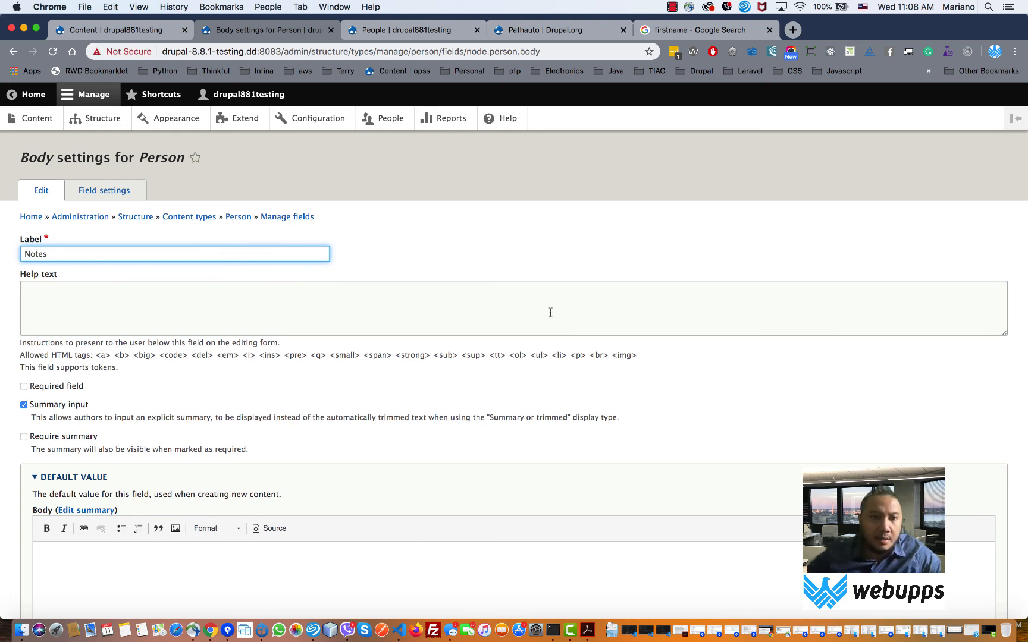
scroll(550, 313, "down", 5)
left_click(74, 552)
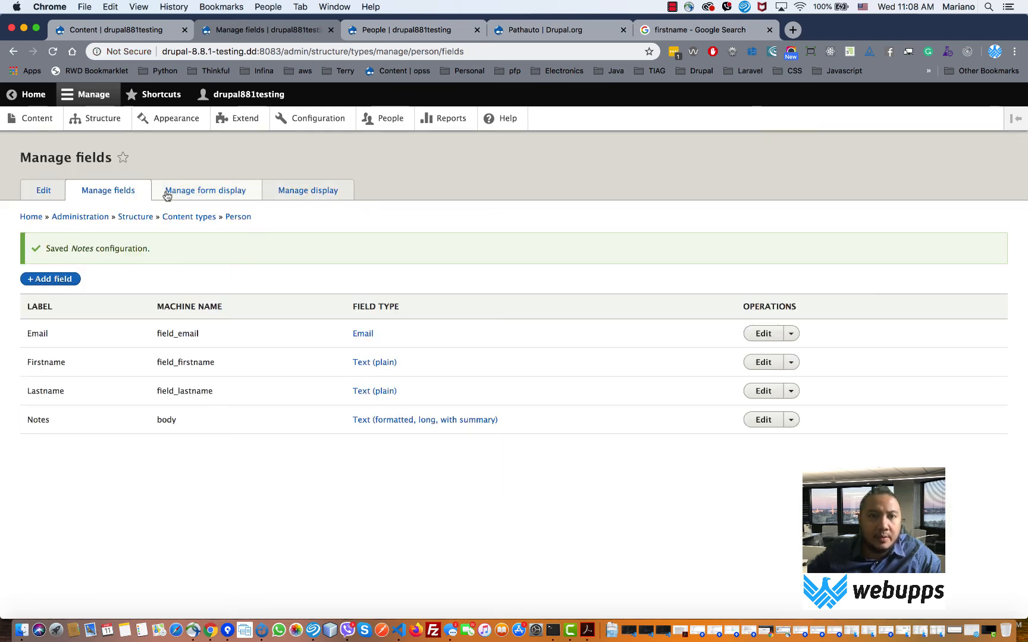
- Open the Content list in a new tab and start a new Person item
right_click(35, 119)
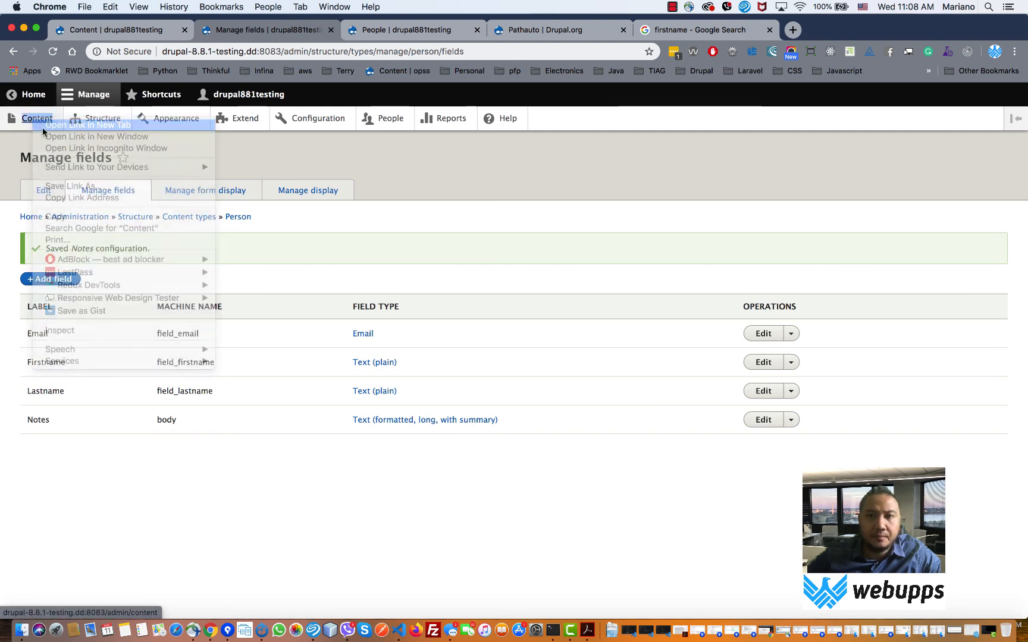
left_click(88, 125)
left_click(412, 31)
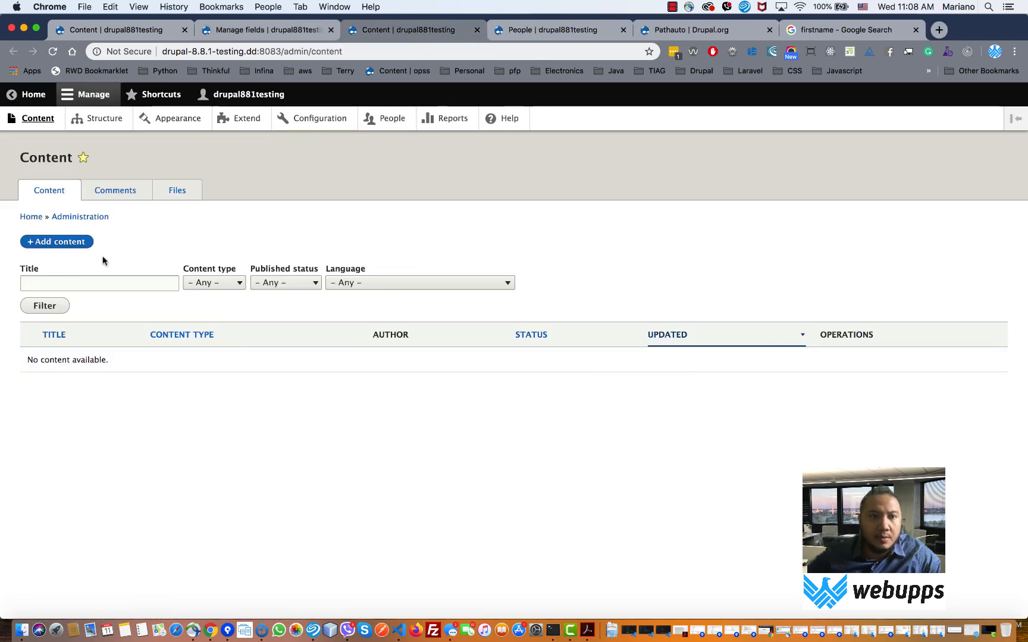
left_click(74, 243)
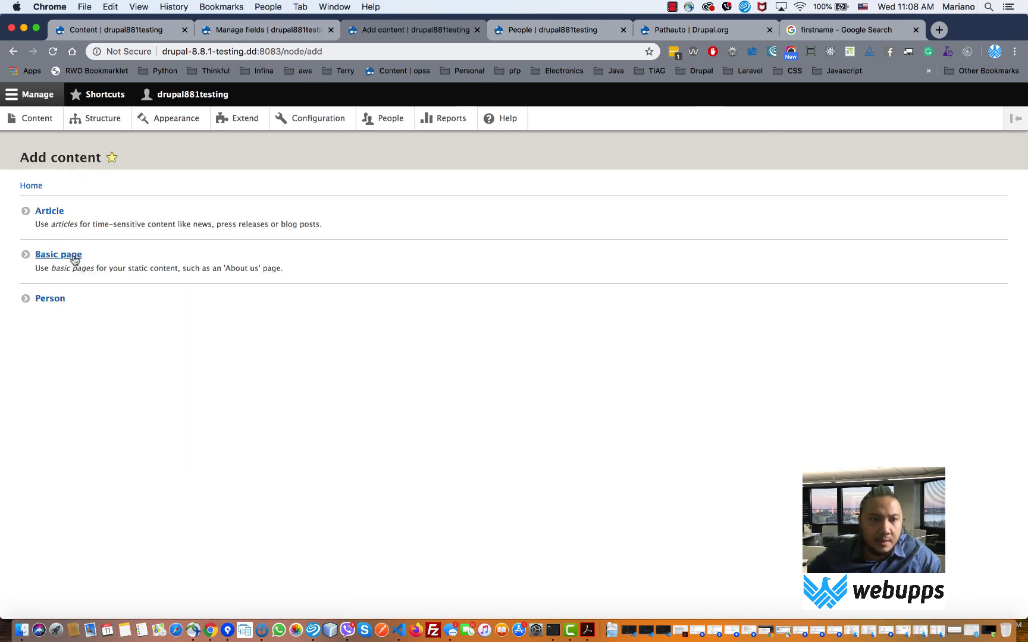
left_click(52, 303)
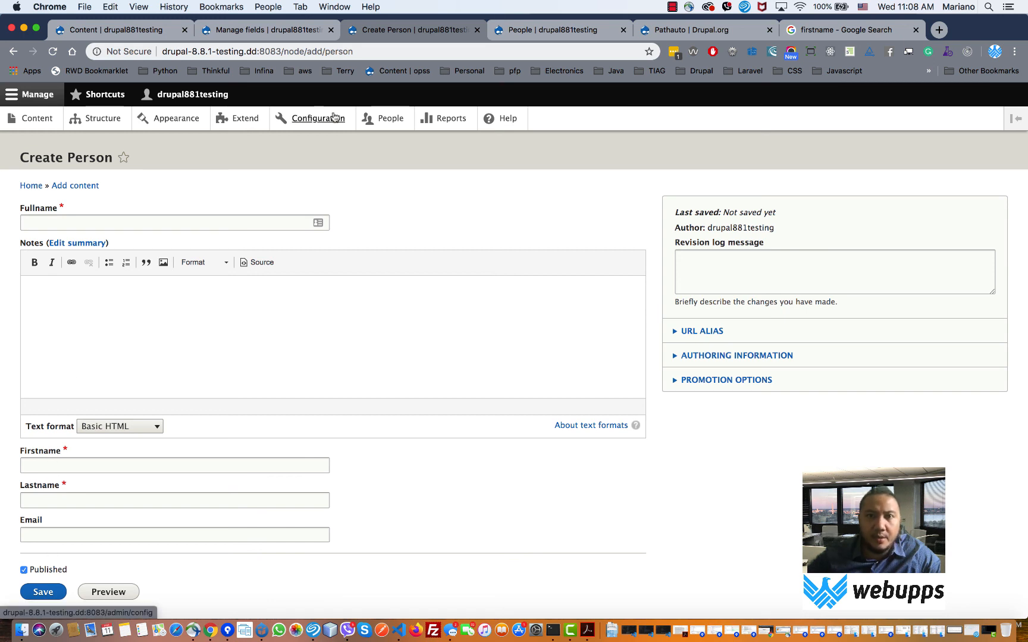
- Return to the Person fields tab and open Manage form display
left_click(582, 36)
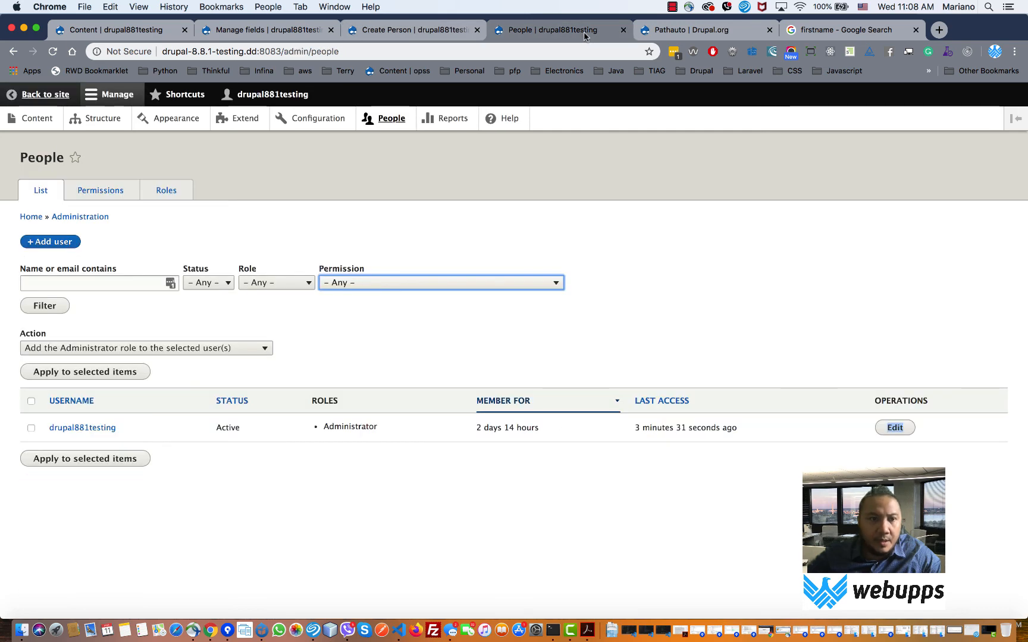
left_click(414, 30)
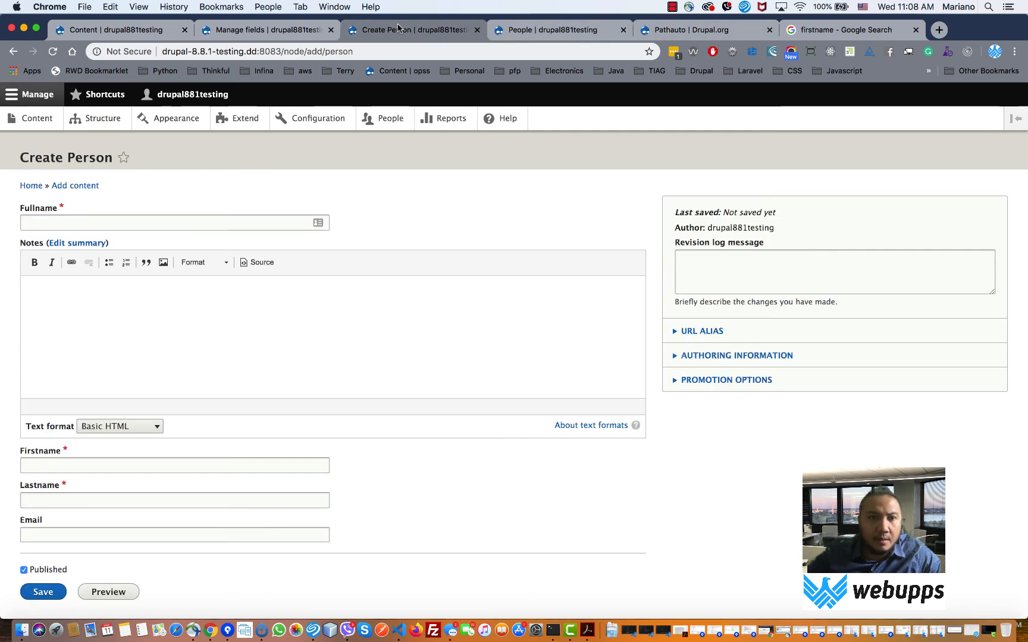
left_click(262, 27)
left_click(177, 198)
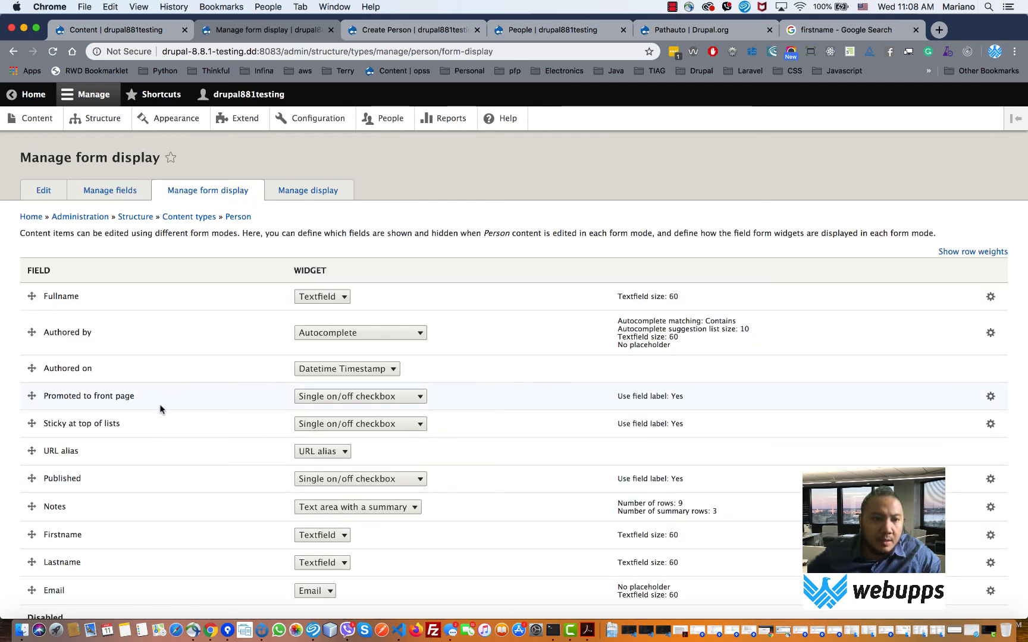
- Drag Firstname, Lastname, Email and Notes directly under Fullname and save the form display
left_click_drag(31, 533, 45, 336)
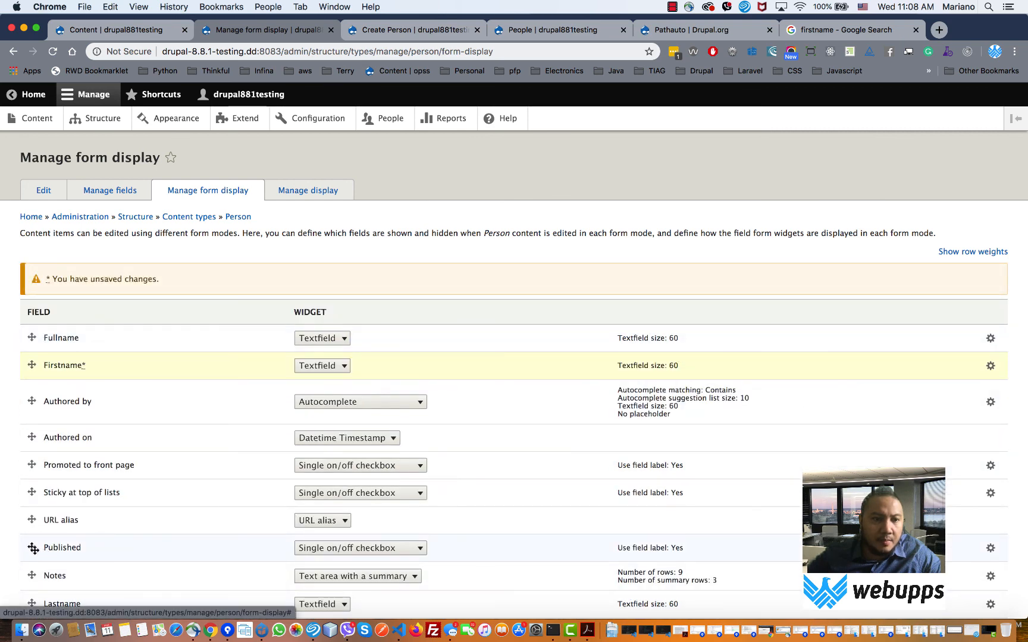
scroll(43, 548, "down", 2)
left_click_drag(43, 552, 37, 355)
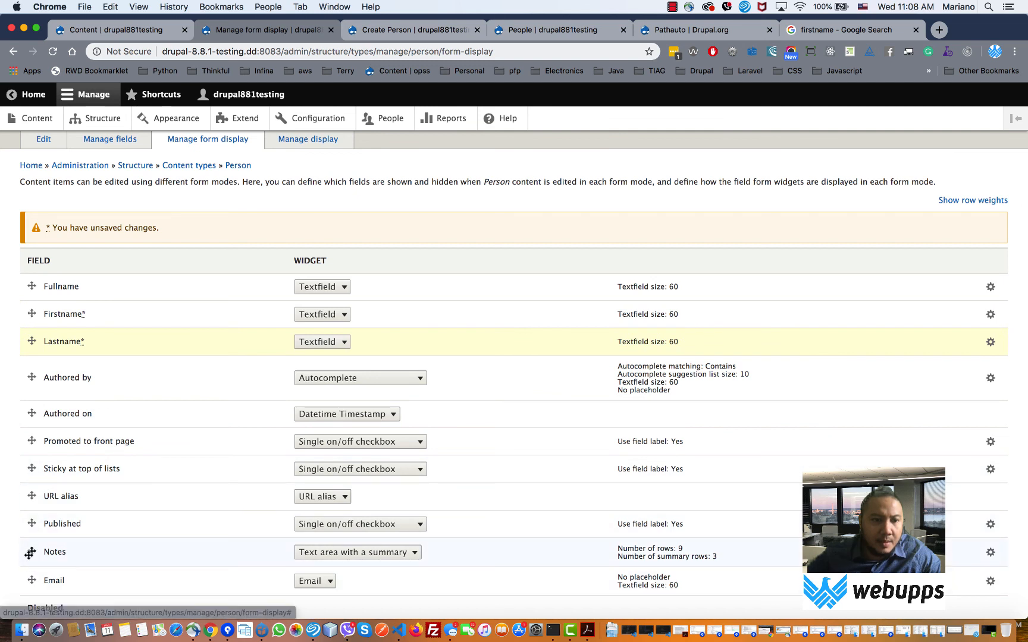
left_click_drag(31, 580, 32, 369)
left_click_drag(31, 580, 27, 405)
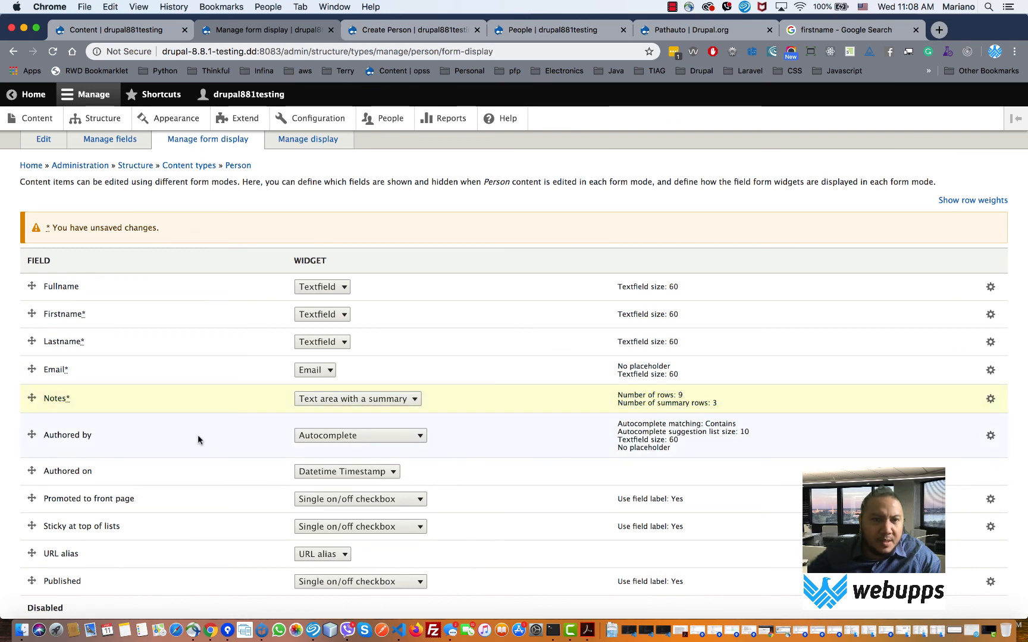
scroll(198, 436, "down", 4)
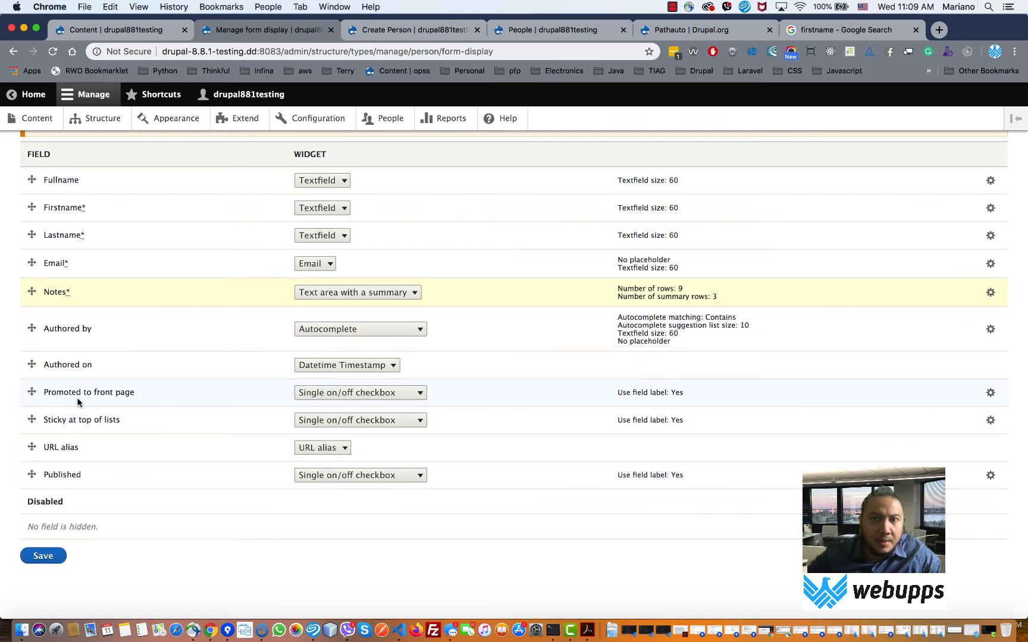
left_click(42, 556)
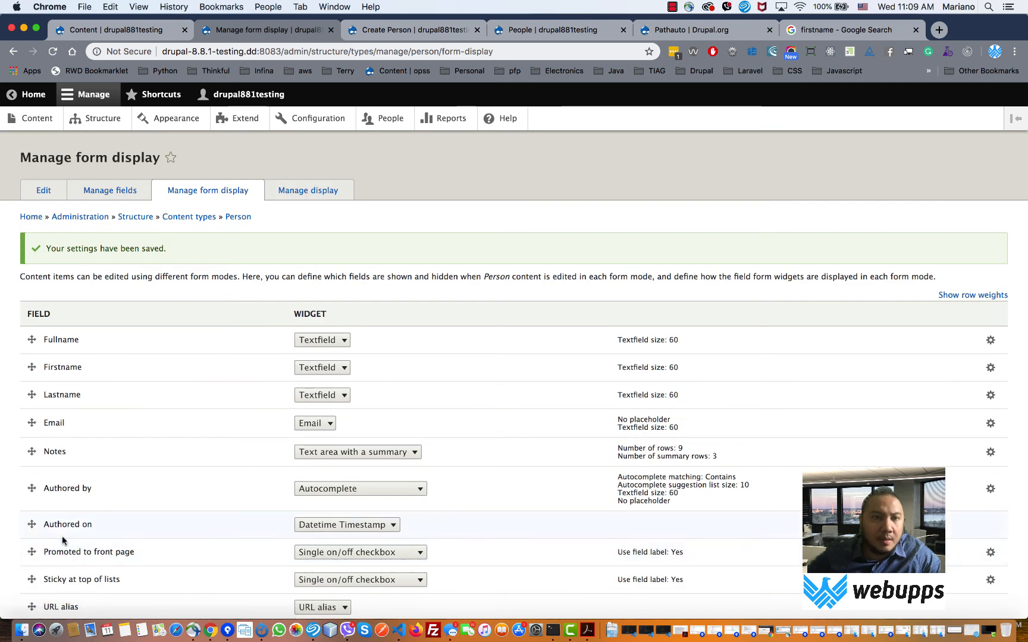
left_click(404, 30)
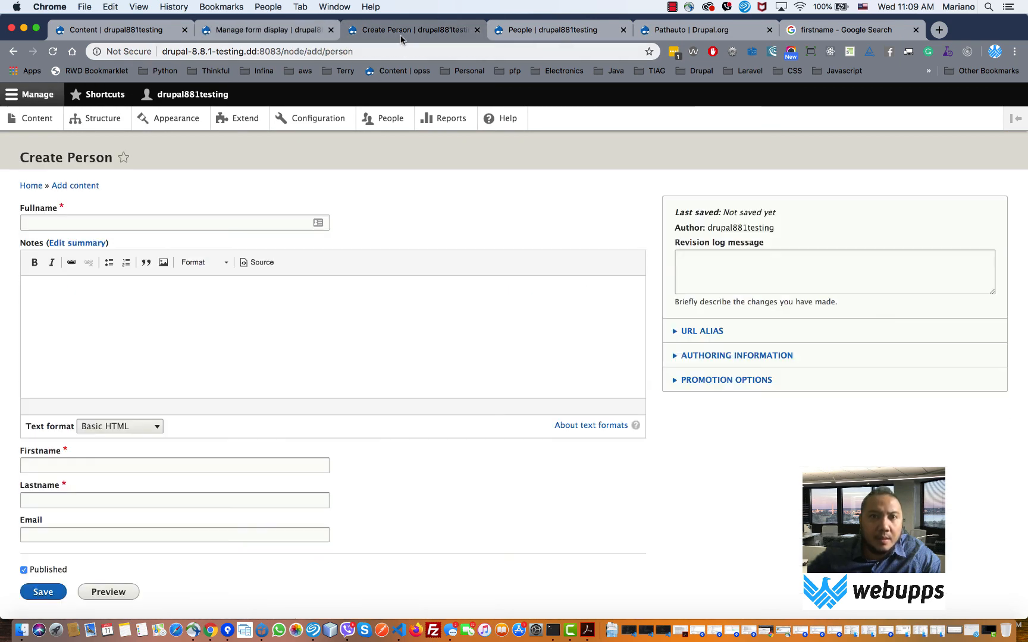
- Reload the Create Person form and leave the Notes text format on Basic HTML
left_click(54, 54)
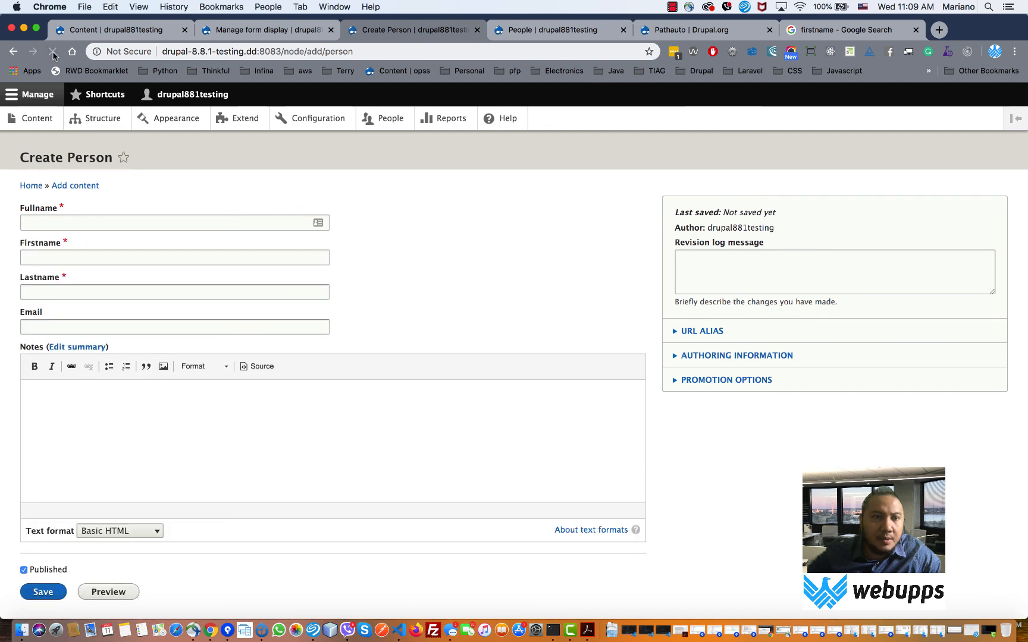
left_click(70, 225)
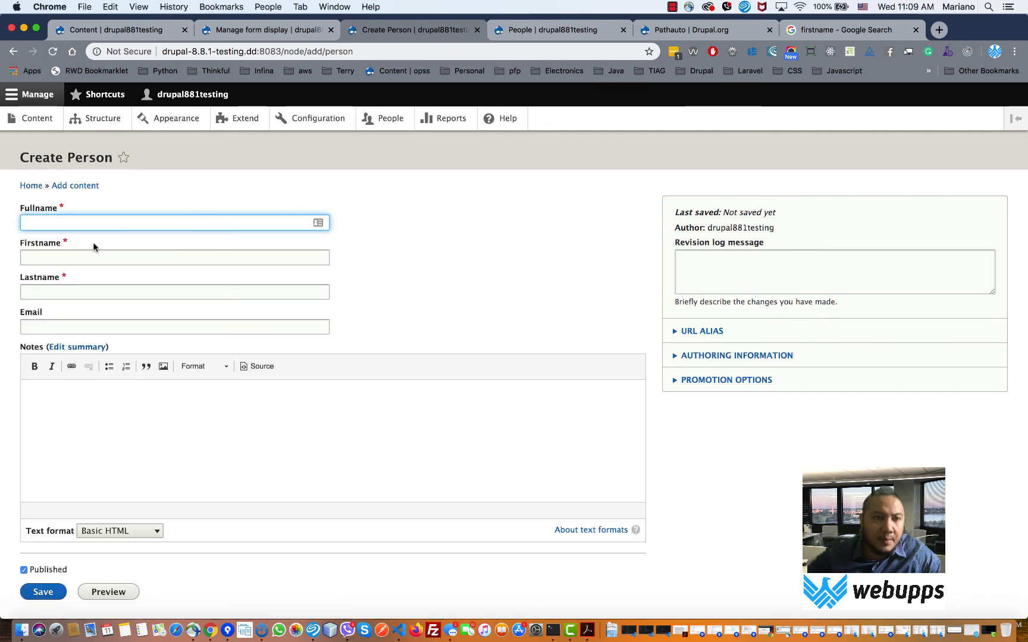
scroll(130, 333, "down", 2)
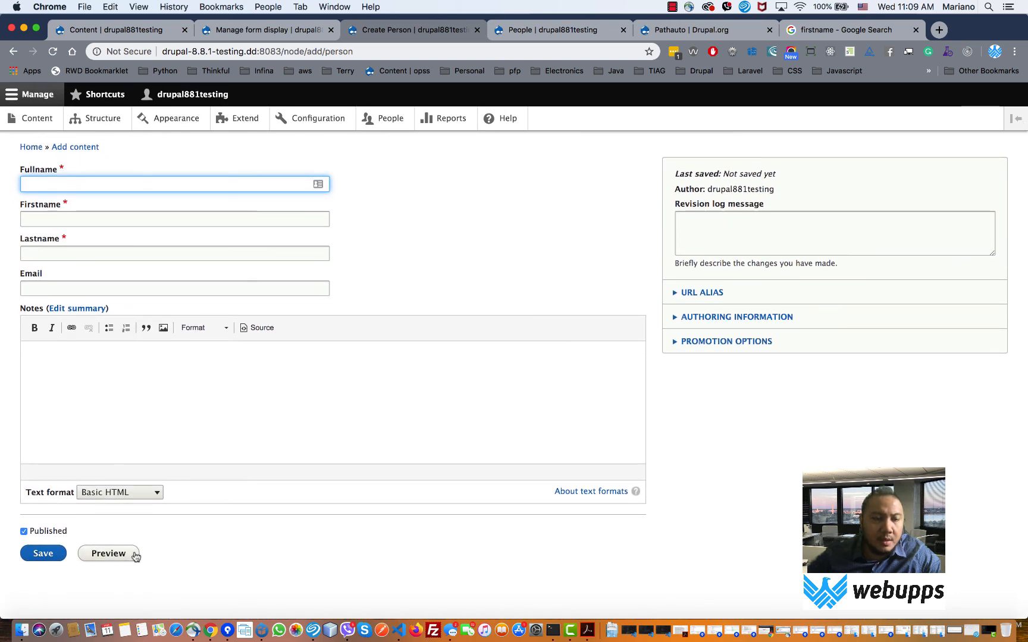
left_click(155, 498)
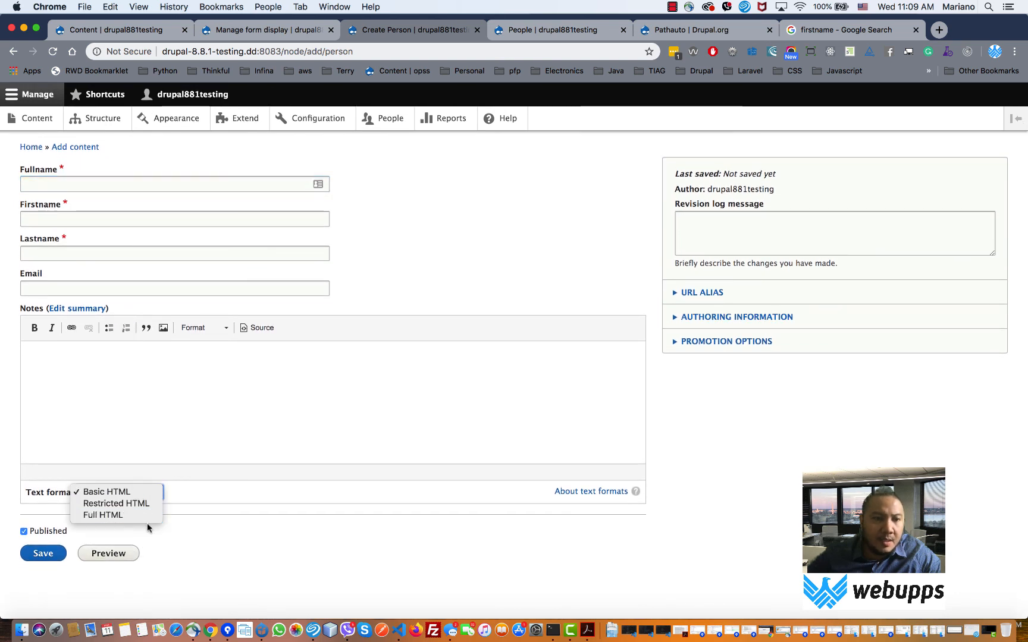
left_click(236, 495)
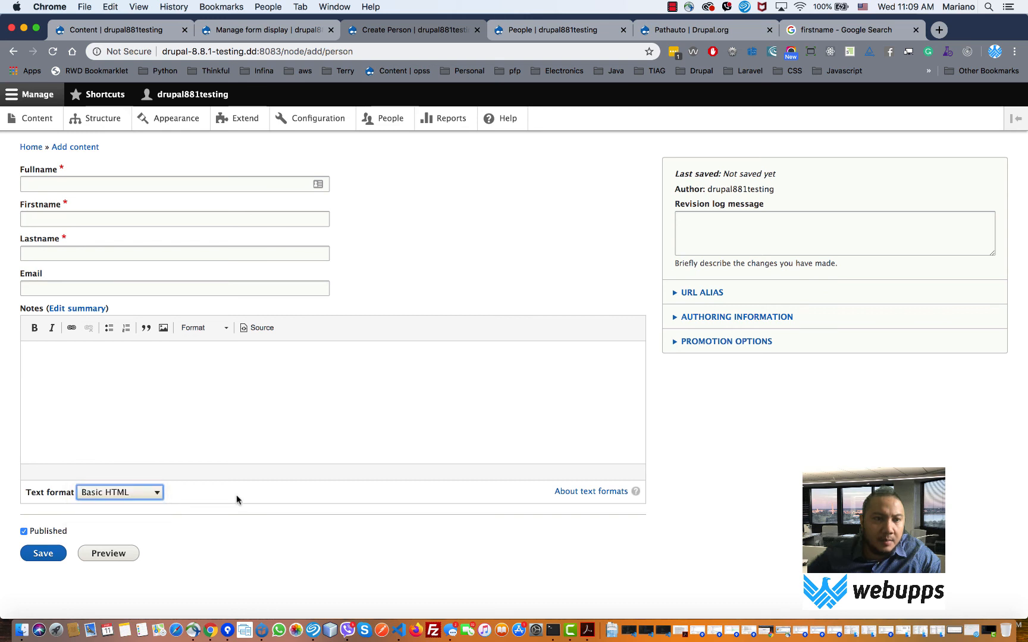
left_click(144, 493)
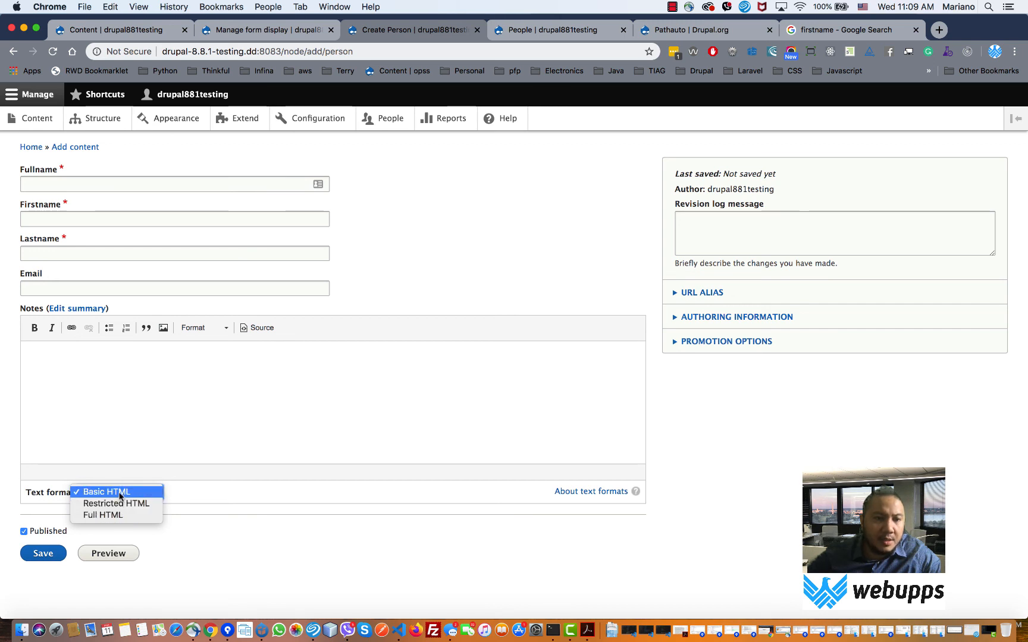
left_click(119, 493)
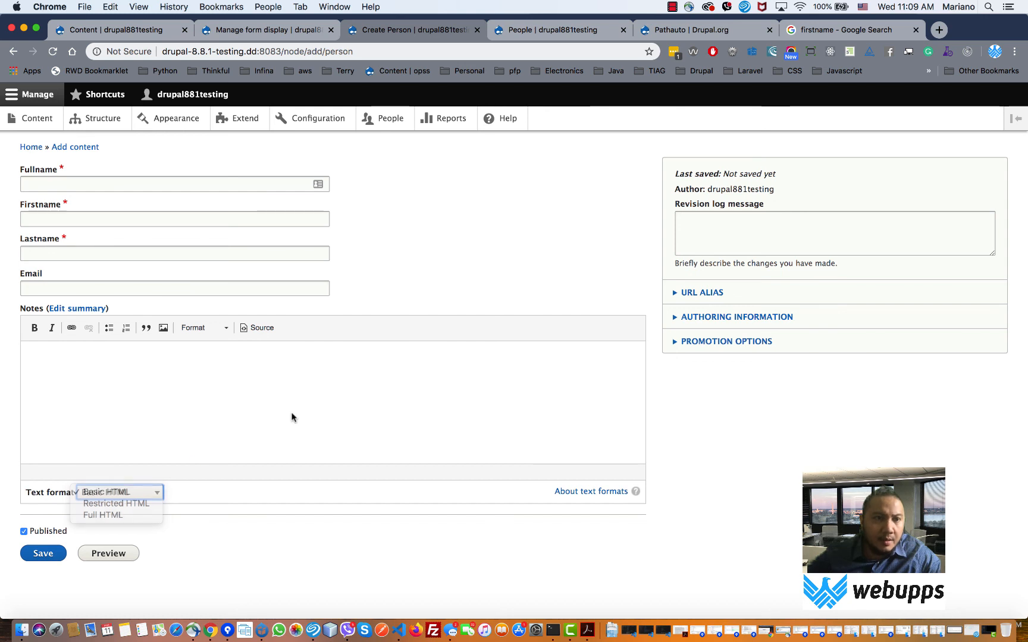
left_click(127, 183)
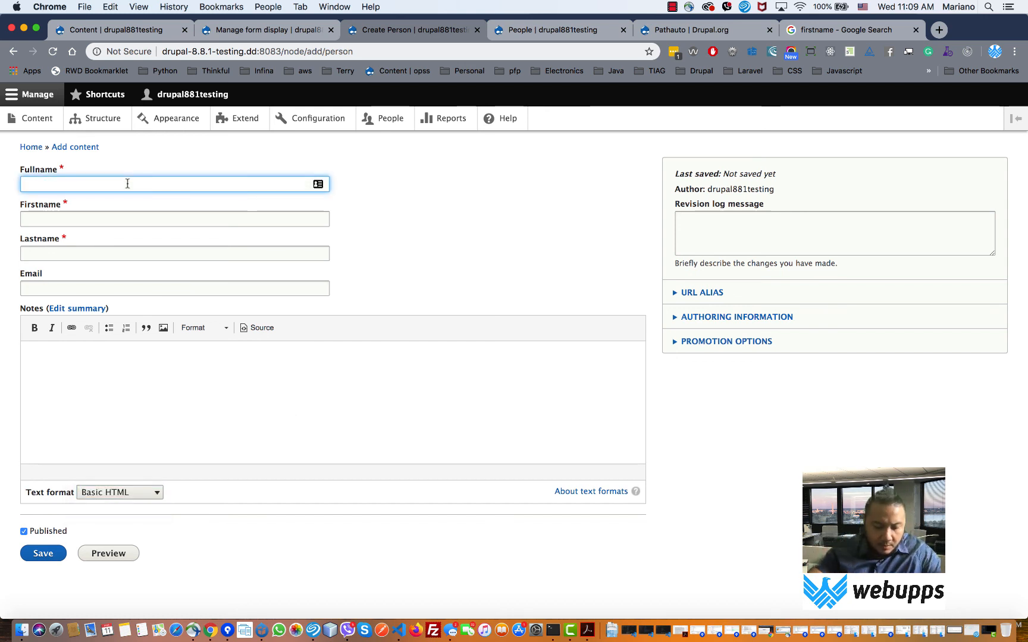
- Enter the person's full name, first name, last name and email, add note 'First member', and save
type("Hi")
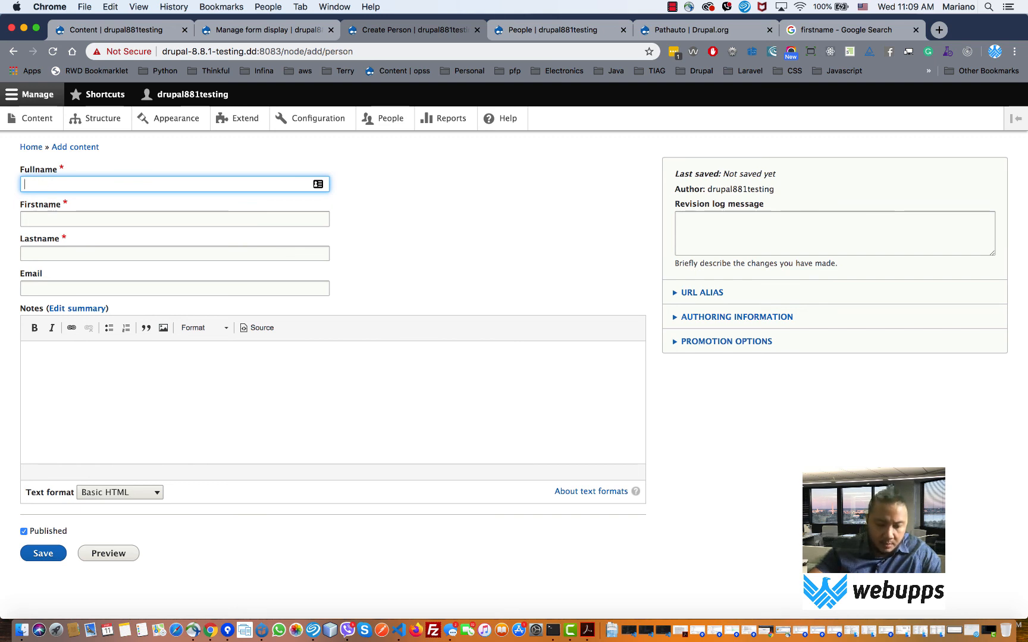
type("h")
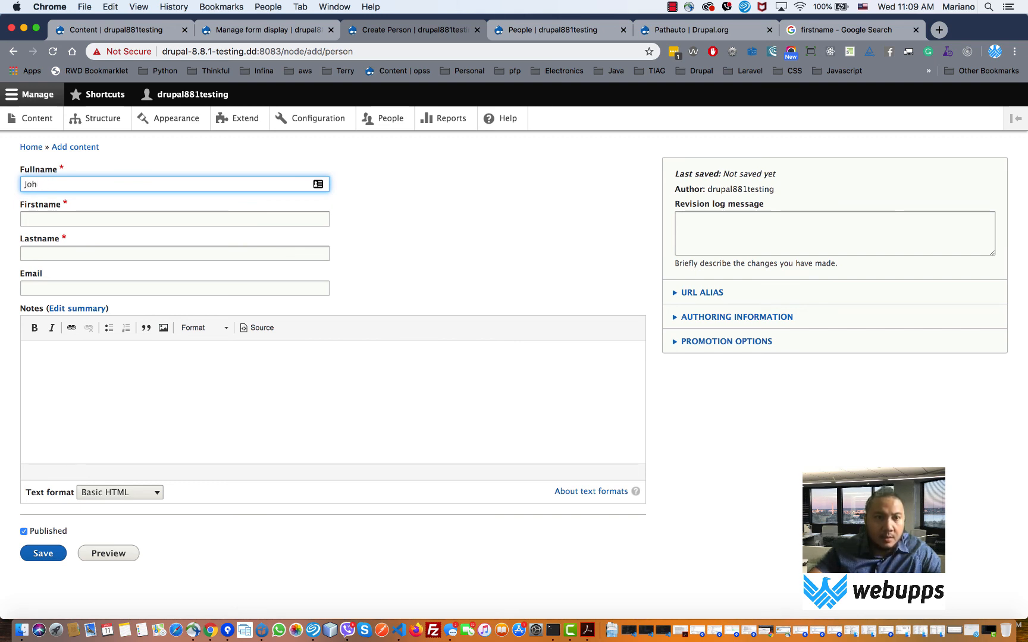
type("n Doe")
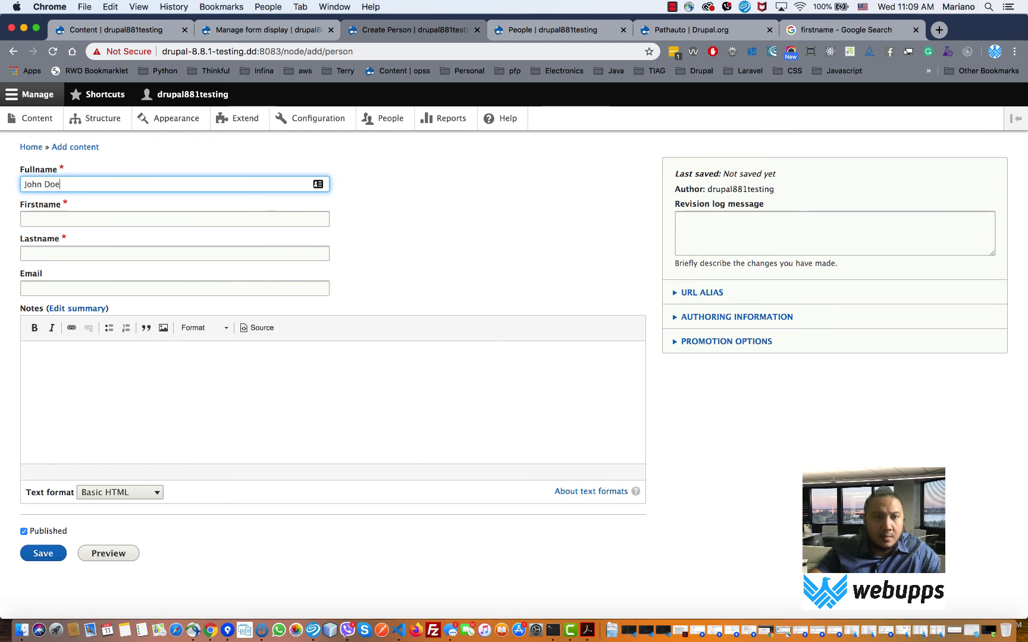
key("Tab")
type("J")
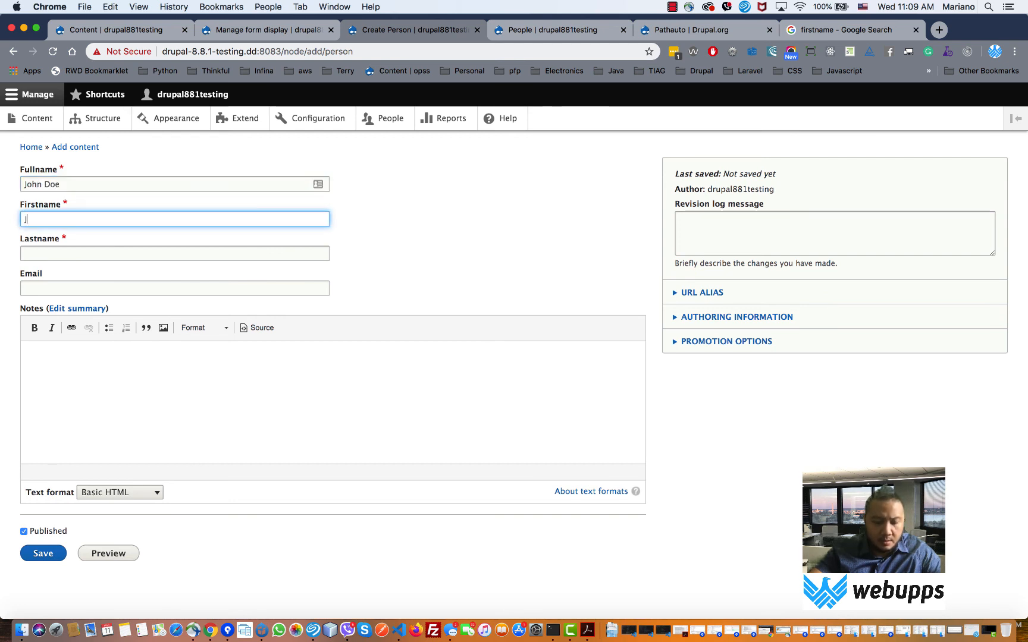
type("ohn")
key("BackSpace")
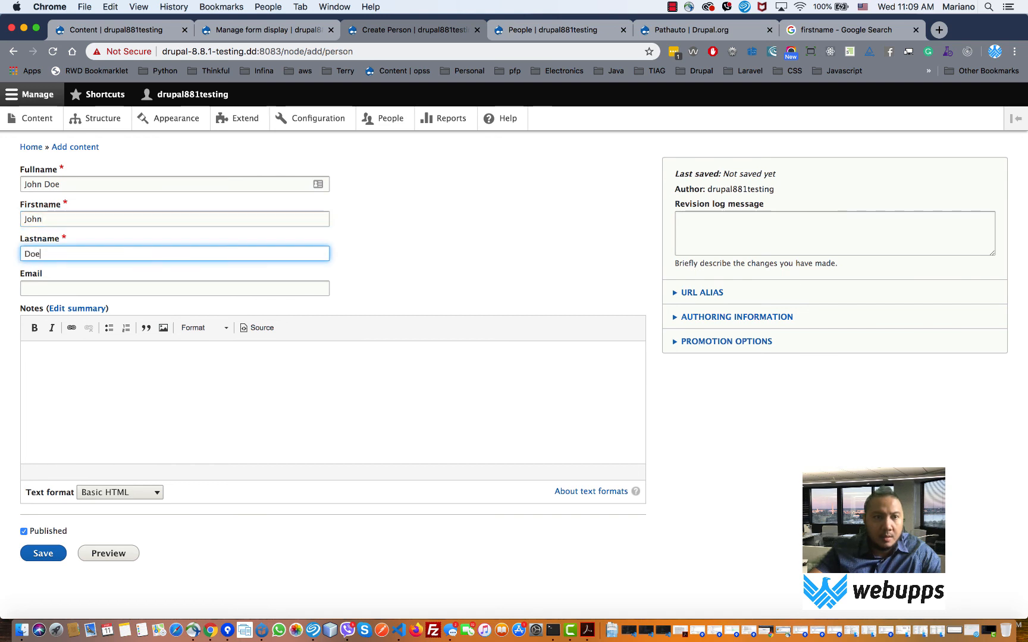
key("Tab")
type("jdoe")
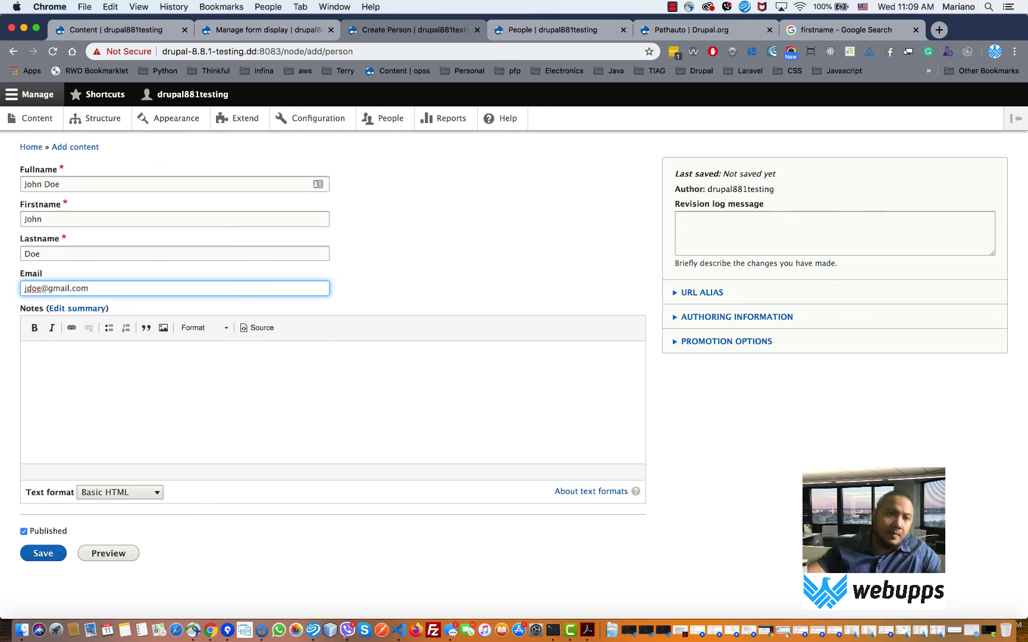
left_click(167, 384)
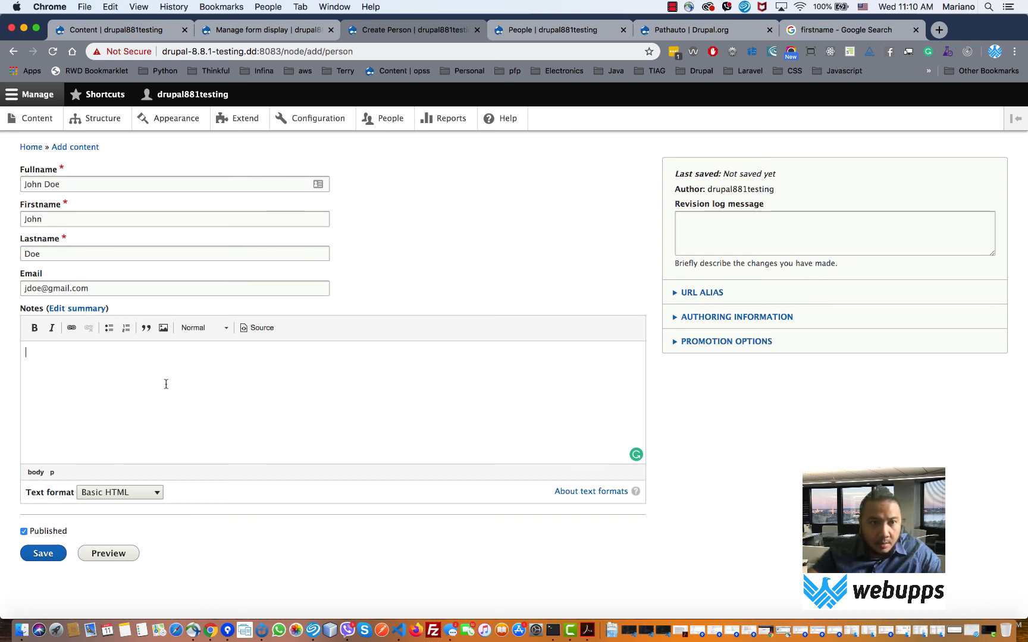
type("F")
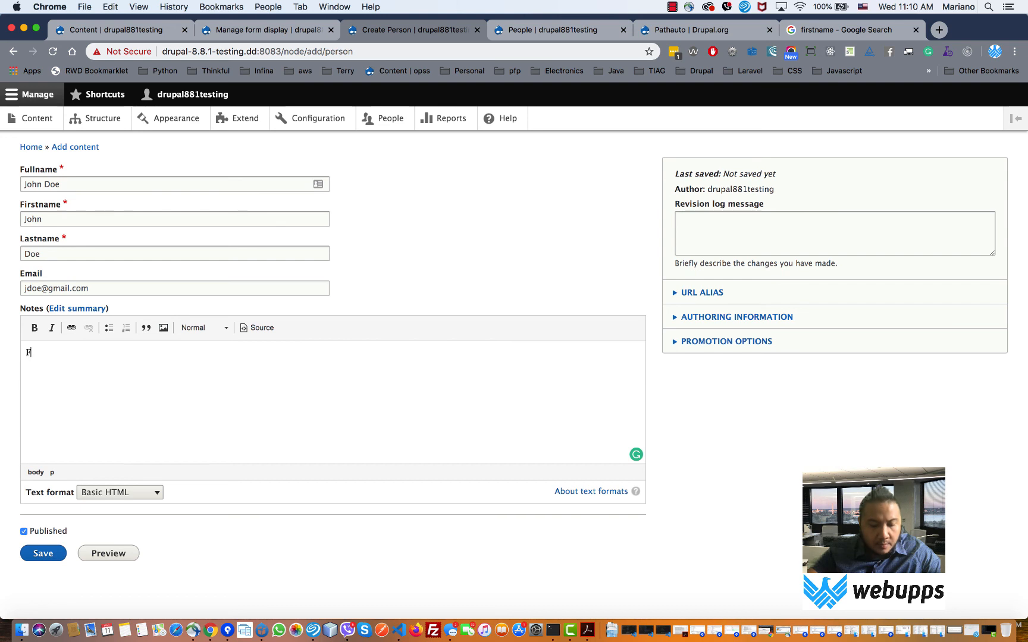
type("irst memb")
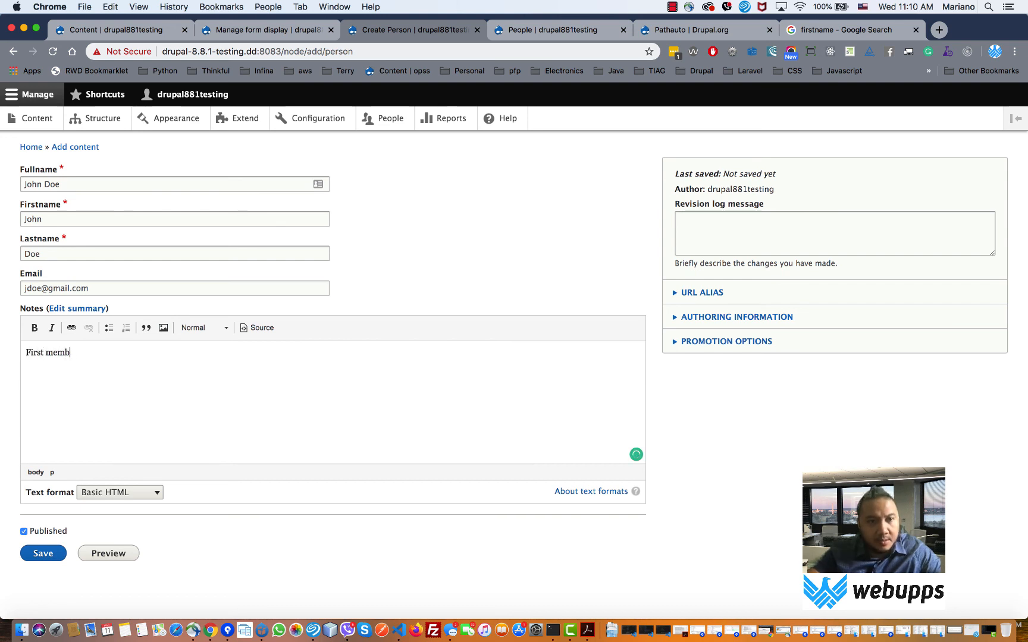
type("er")
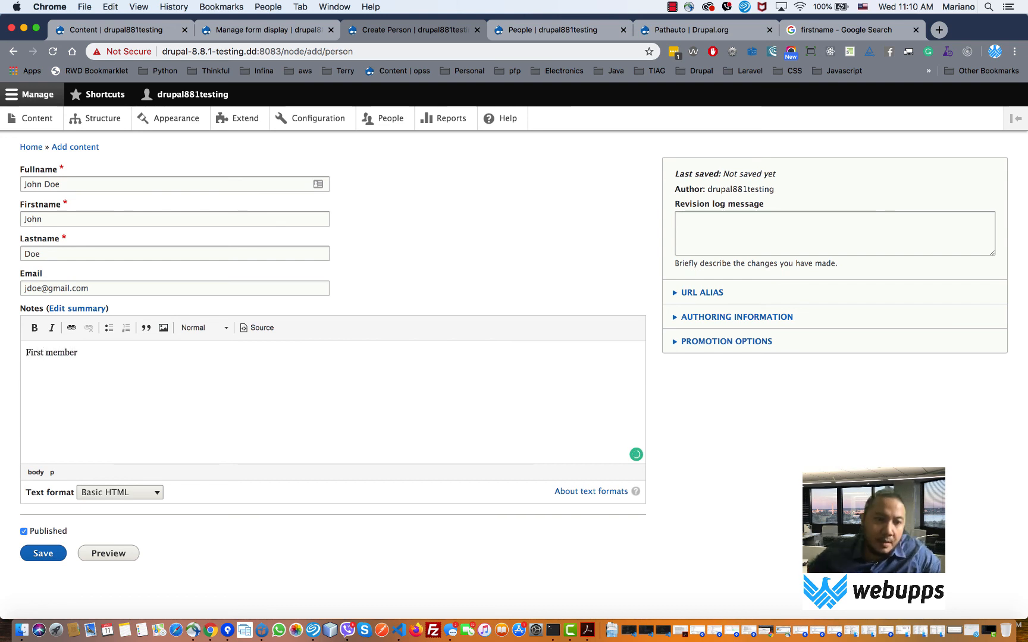
left_click(51, 556)
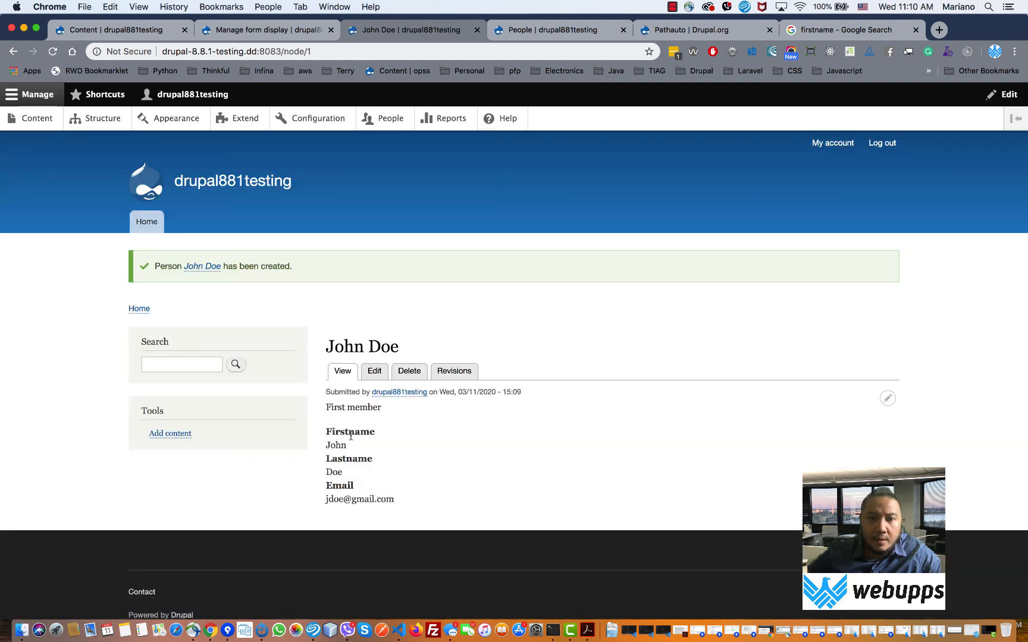
- Review the saved person's page, checking the title, name fields and email
left_click_drag(335, 433, 333, 491)
left_click_drag(334, 346, 432, 356)
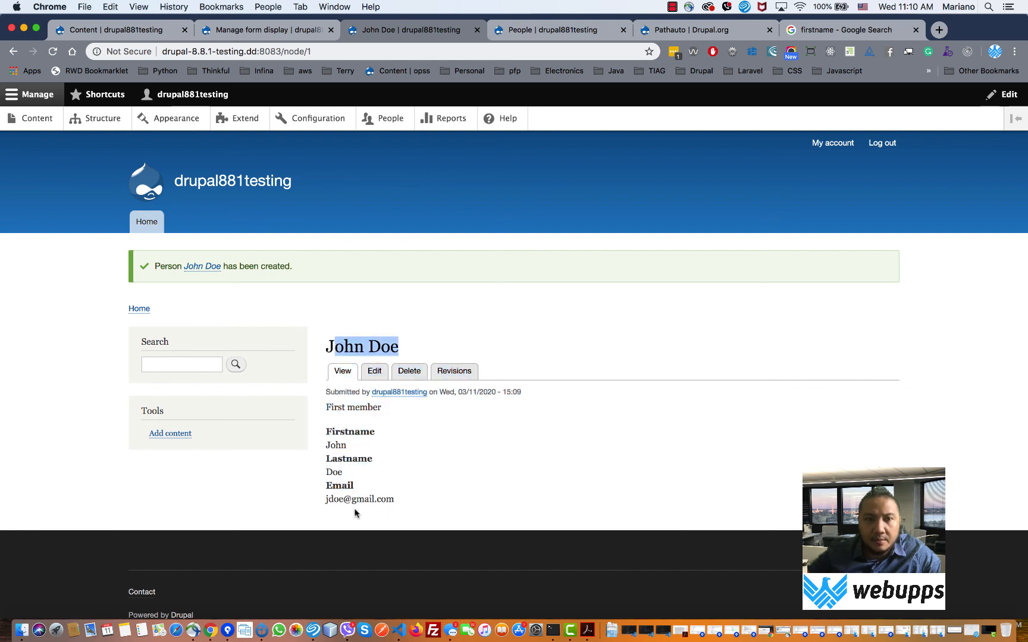
left_click(404, 350)
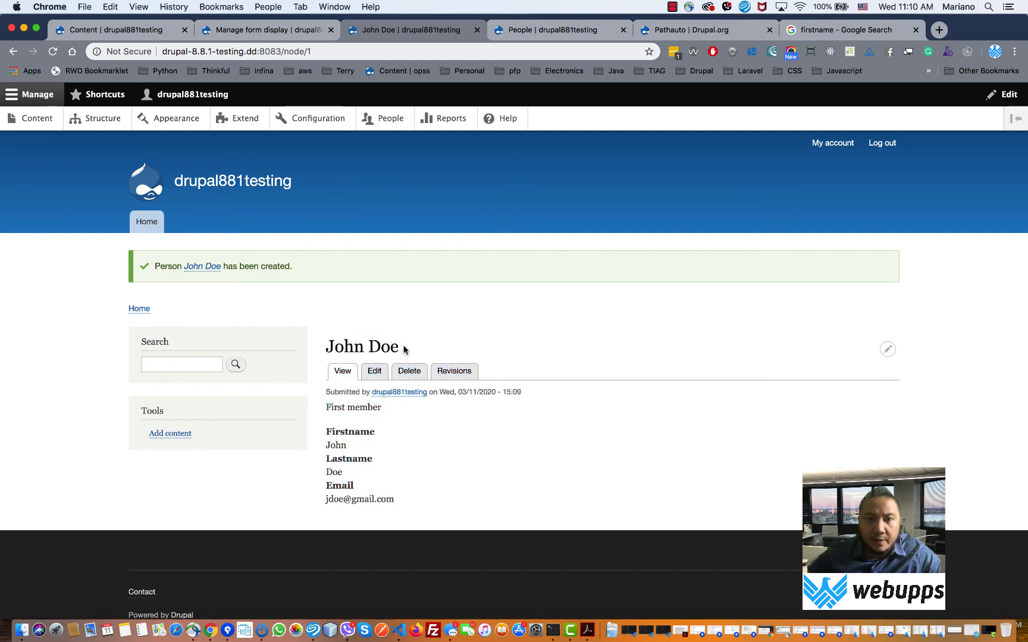
left_click_drag(403, 350, 325, 347)
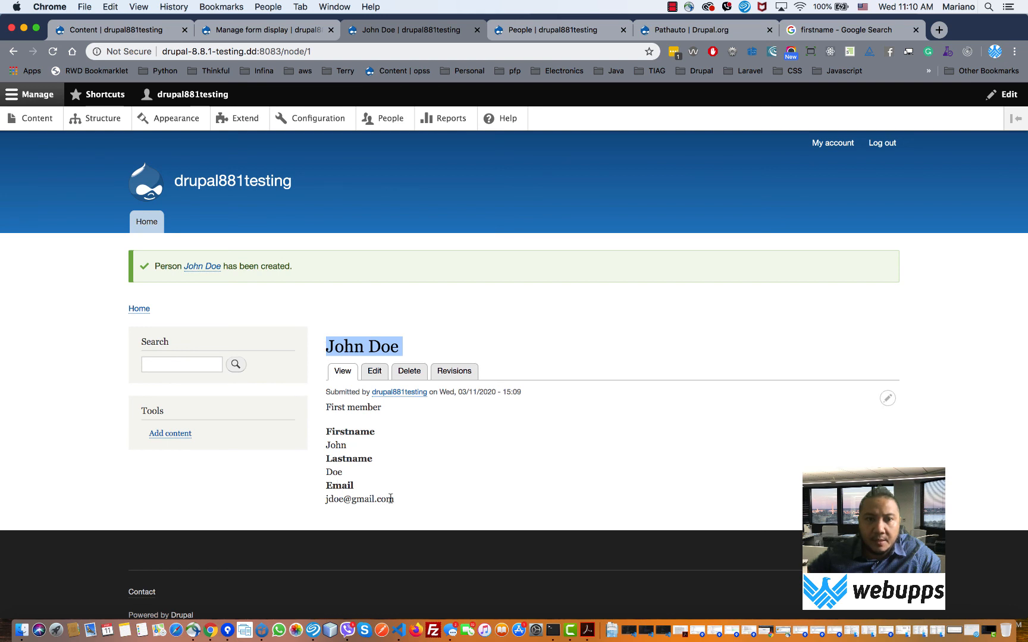
left_click_drag(394, 503, 342, 503)
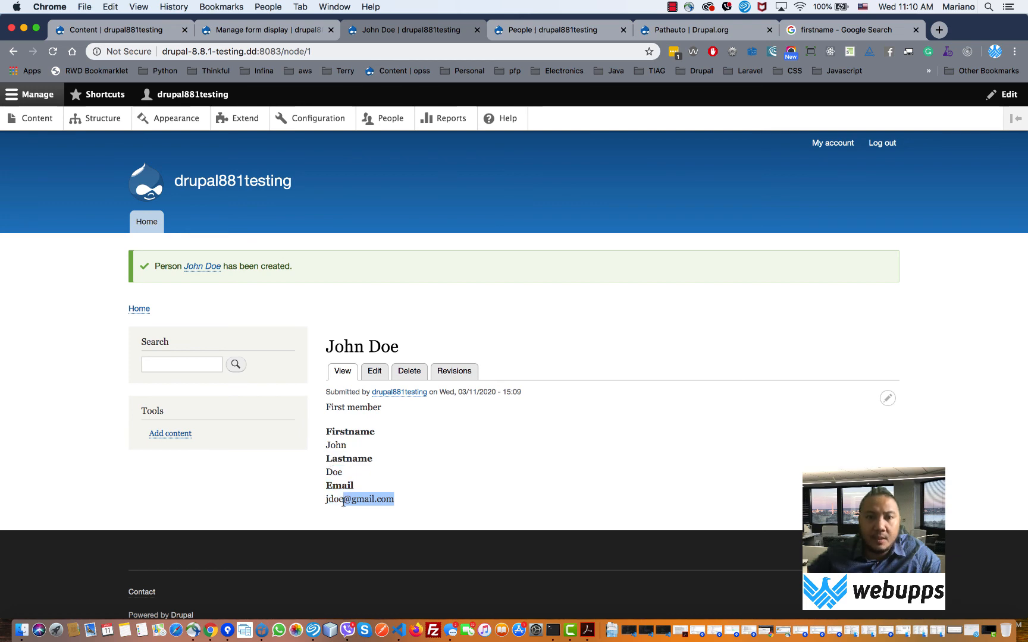
scroll(343, 504, "down", 2)
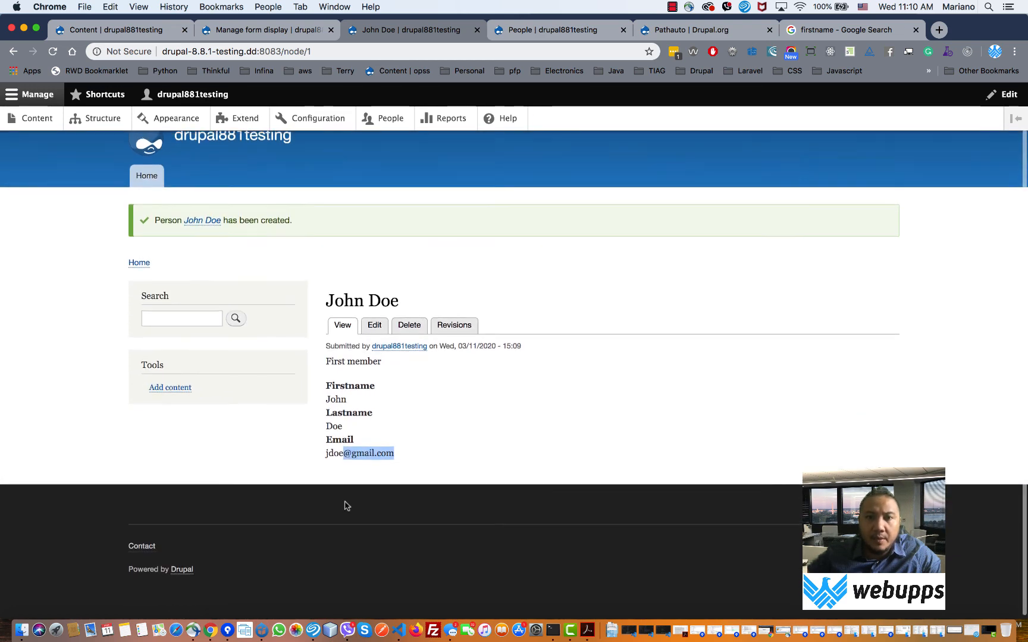
scroll(344, 504, "up", 2)
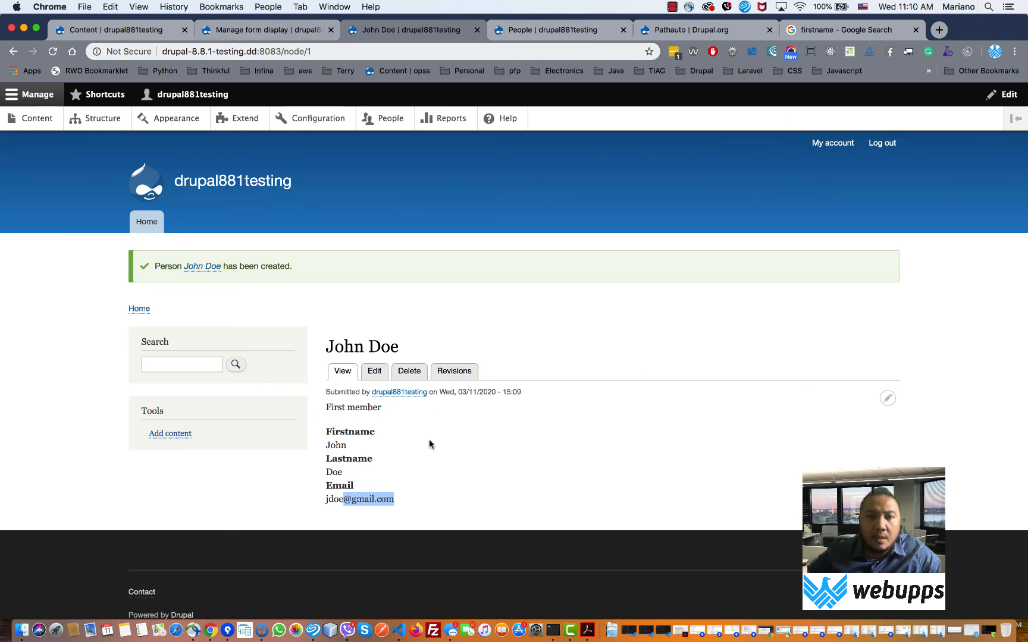
scroll(417, 437, "down", 2)
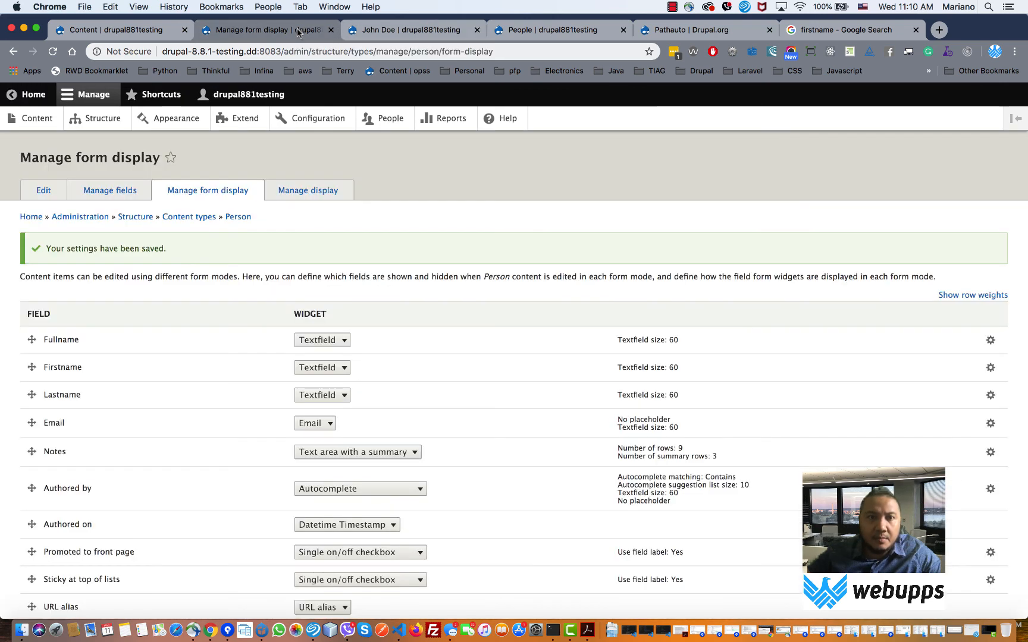
- On Person Manage display, try Trimmed for Notes, restore Default, and return to the person's page
left_click(320, 196)
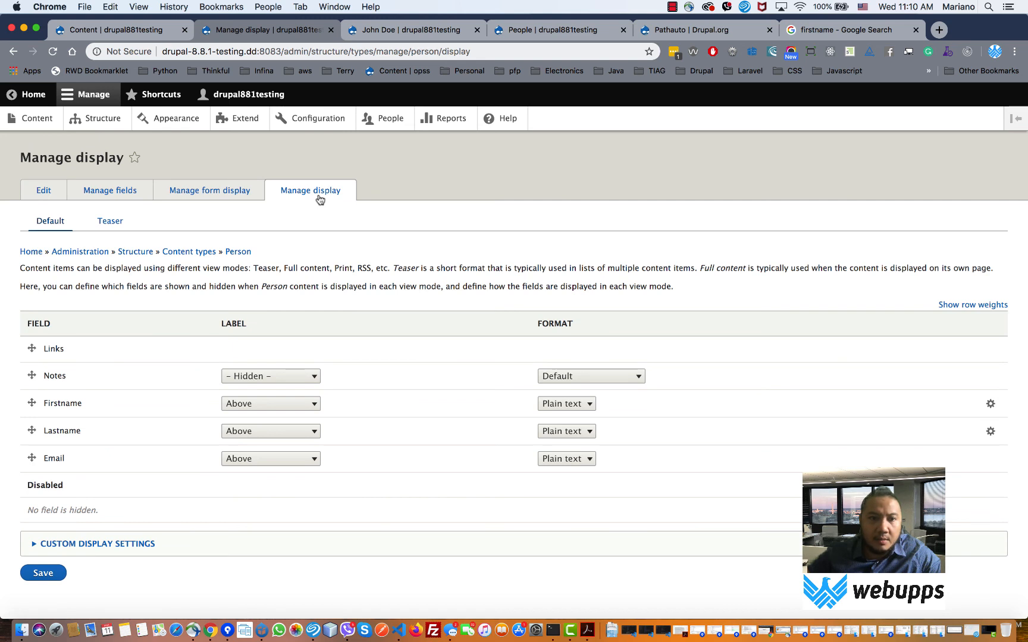
left_click(564, 376)
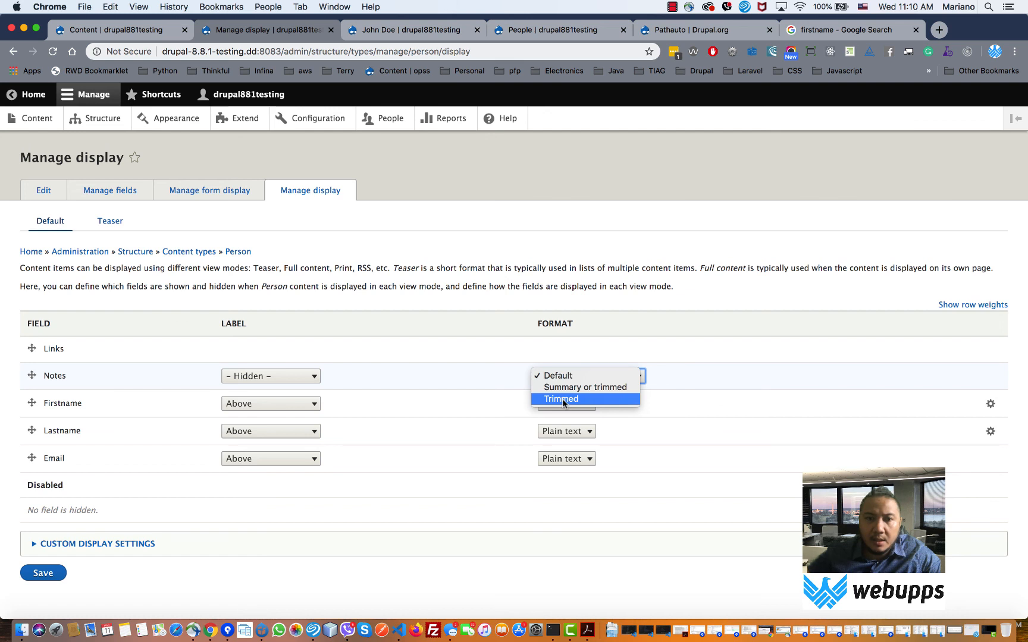
left_click(562, 399)
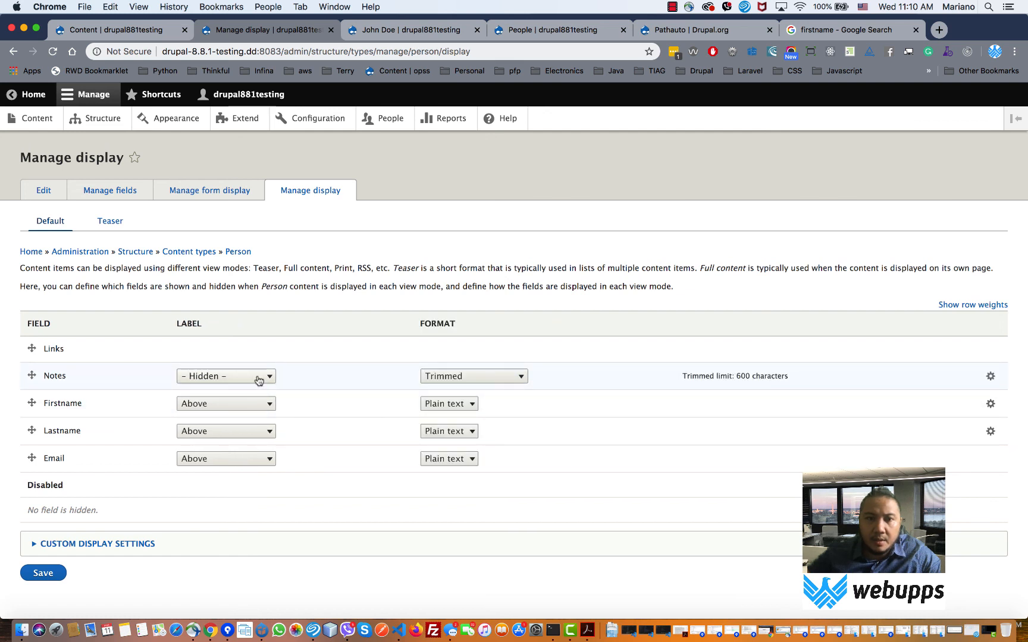
left_click(500, 375)
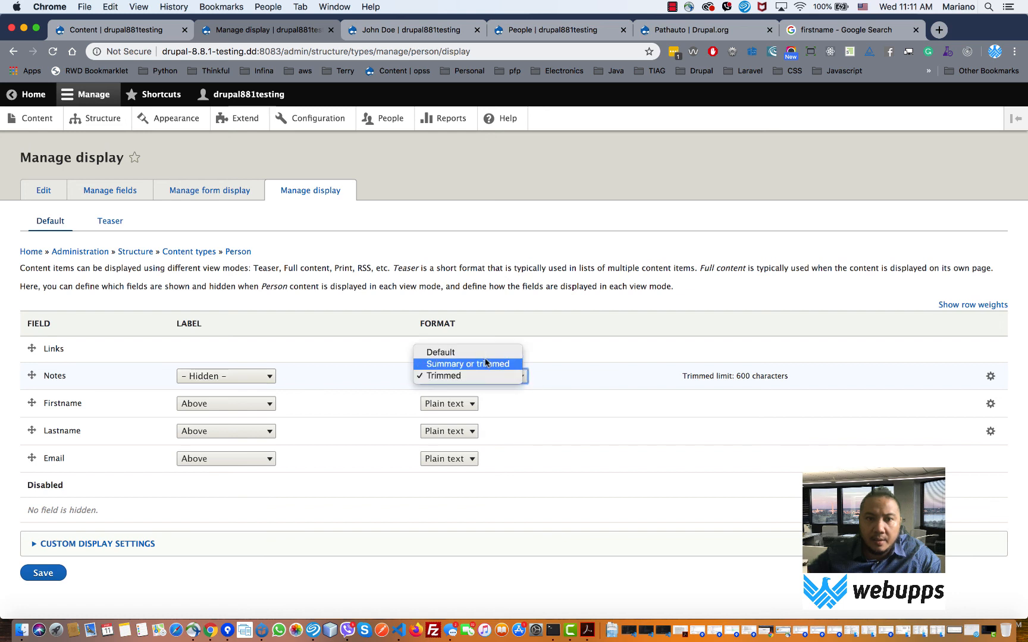
left_click(479, 352)
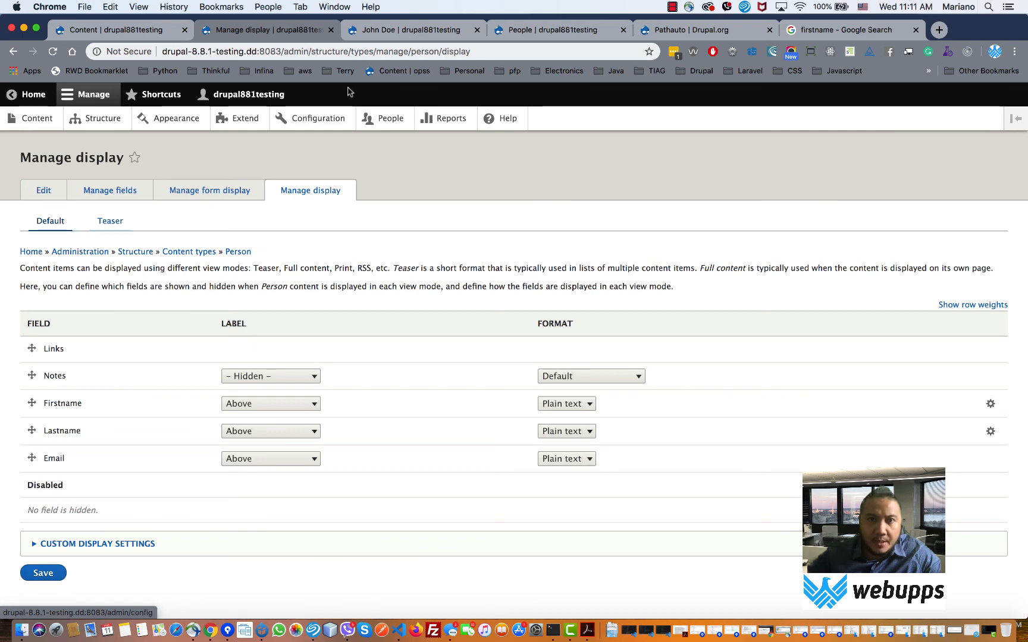
left_click(376, 35)
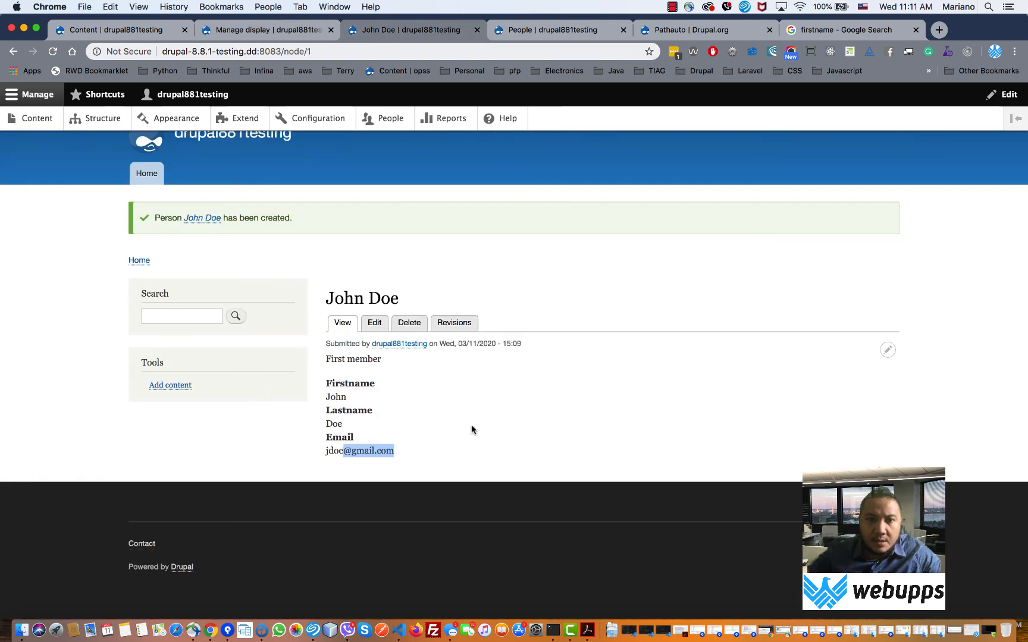
- Preview the person's page from its edit form and check the 'First member' note
left_click(342, 325)
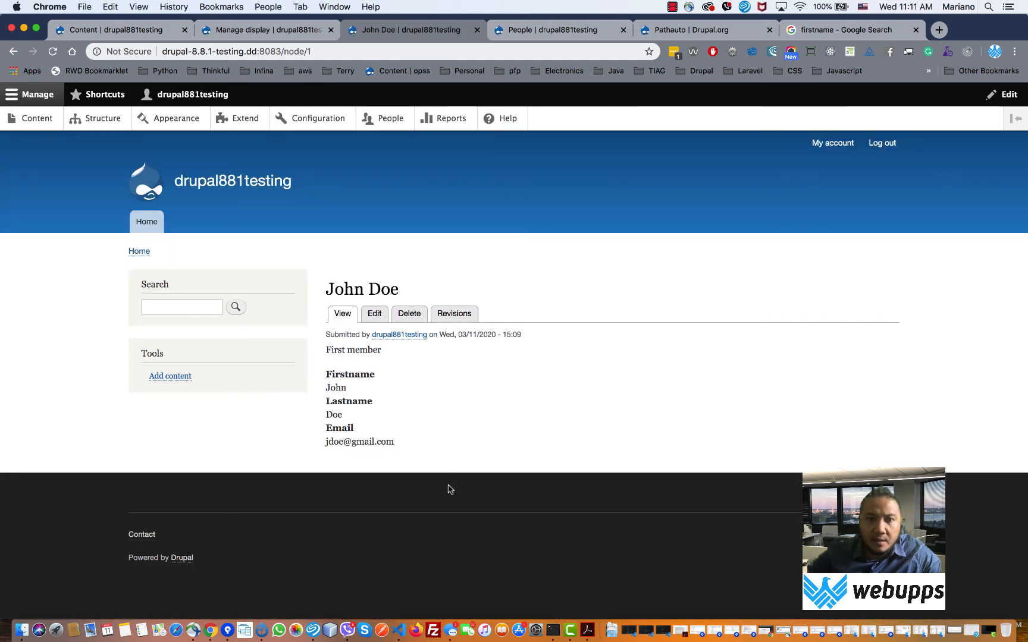
left_click(374, 315)
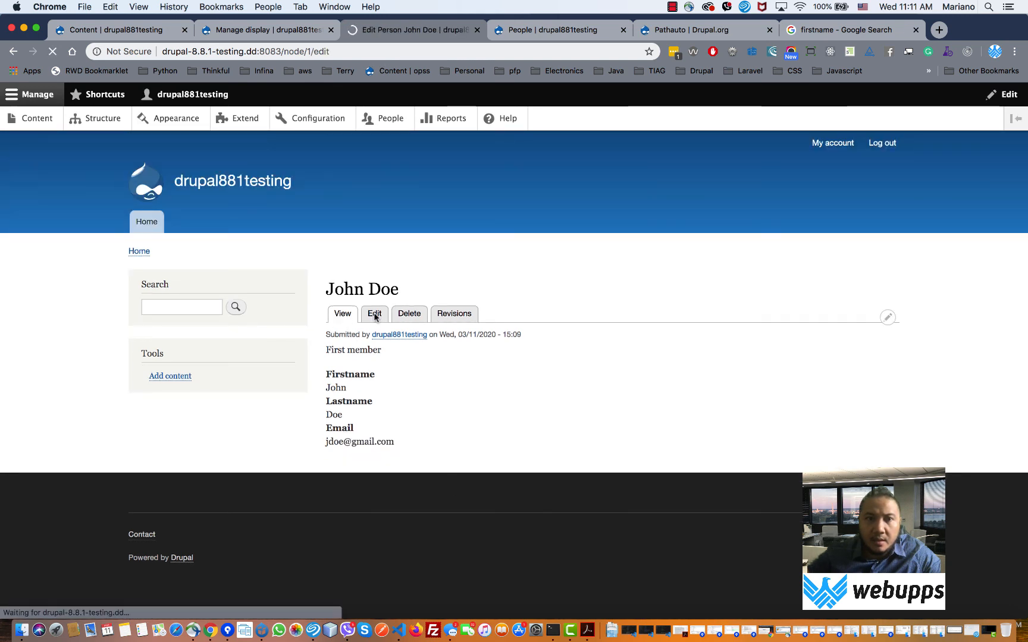
scroll(382, 318, "down", 3)
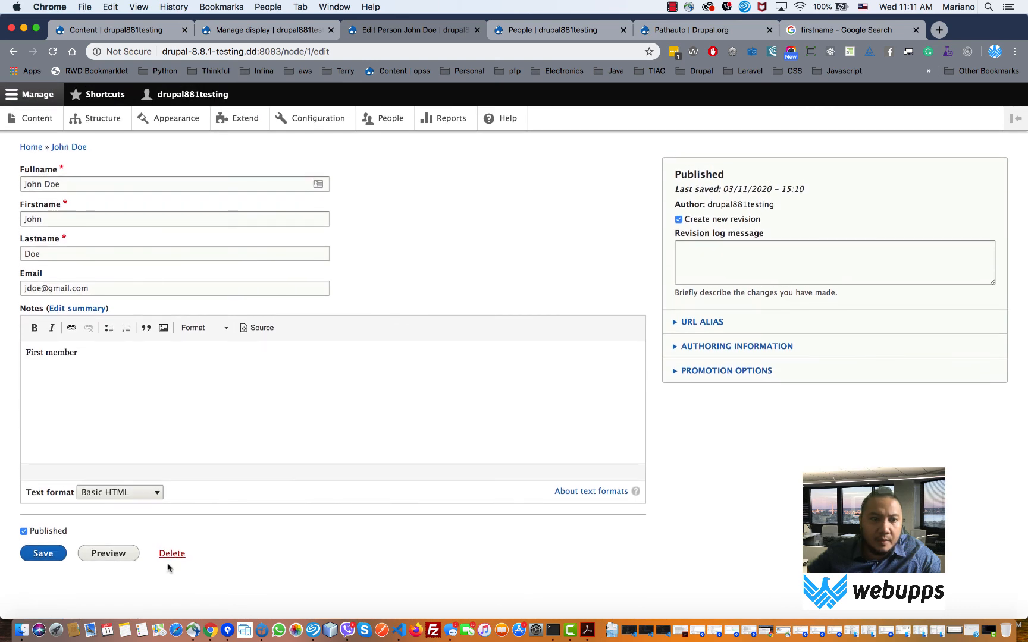
left_click(118, 558)
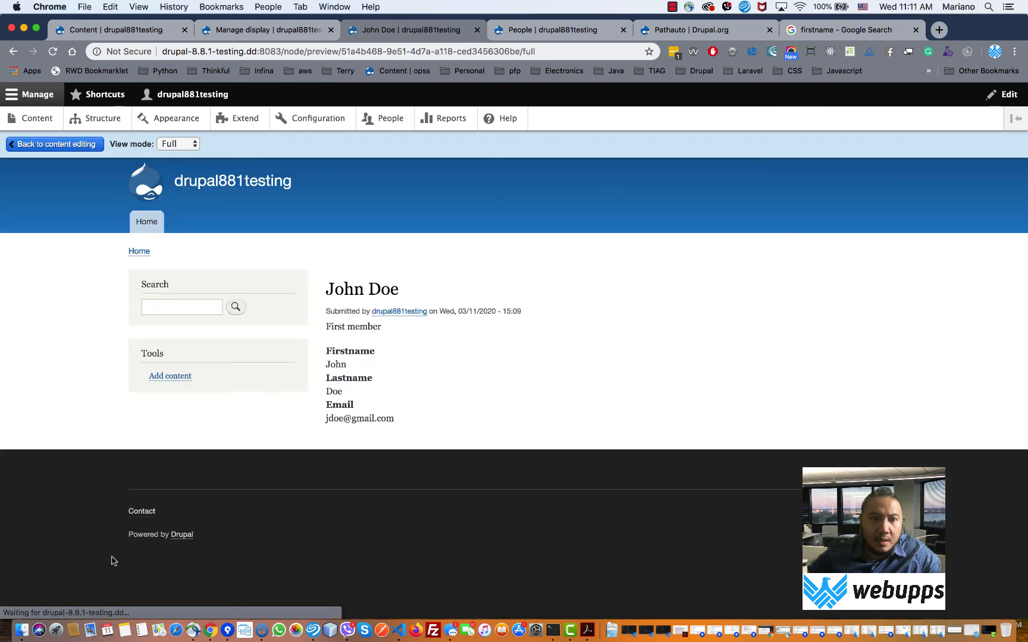
left_click_drag(429, 328, 341, 327)
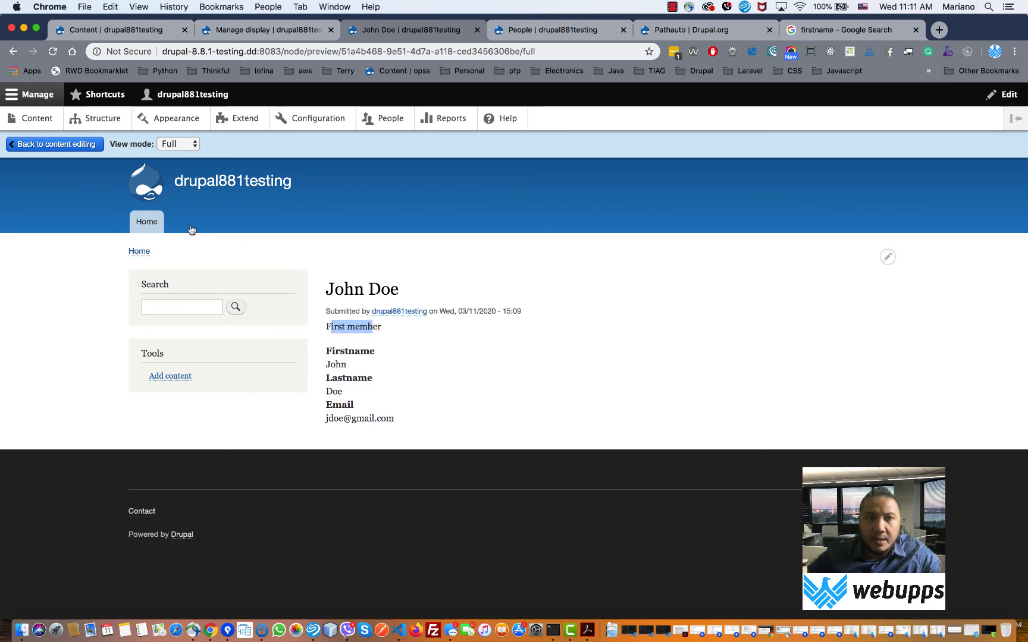
- Step back and forward through the person pages and front page, then return to Manage display
left_click(12, 51)
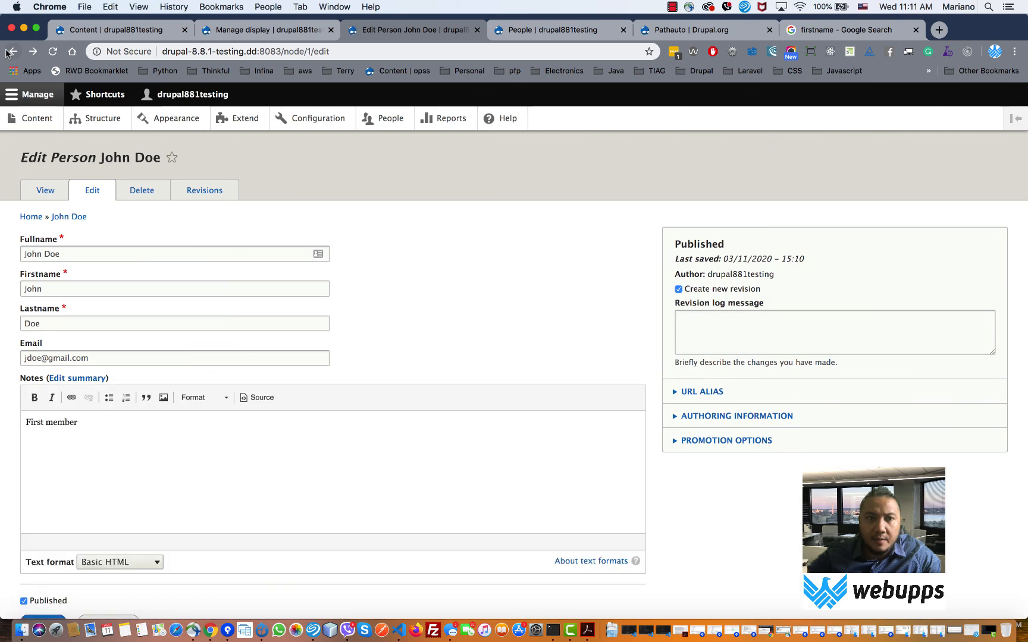
left_click(10, 52)
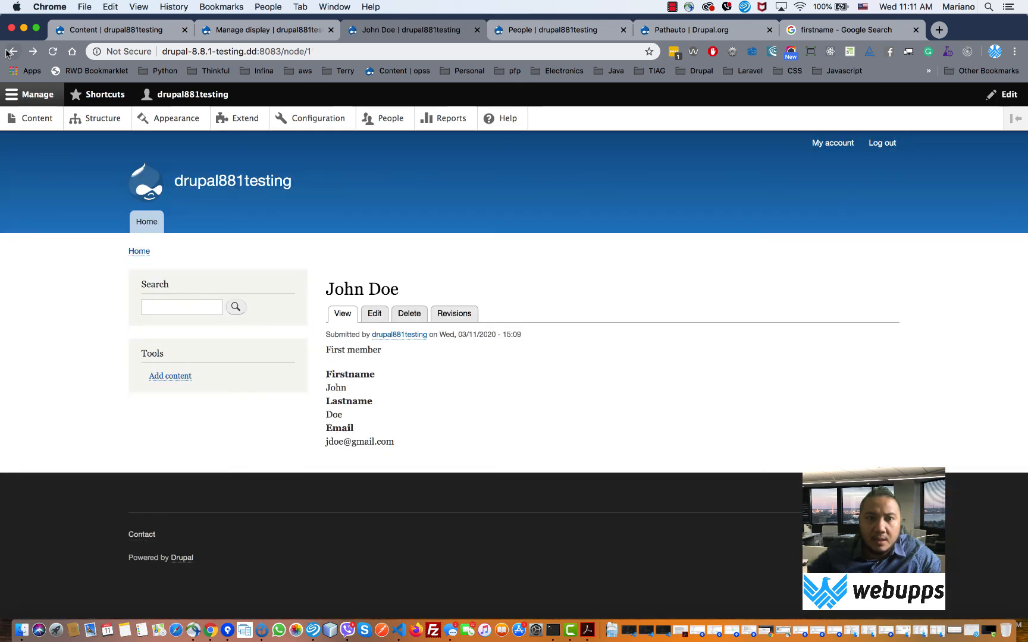
left_click(8, 53)
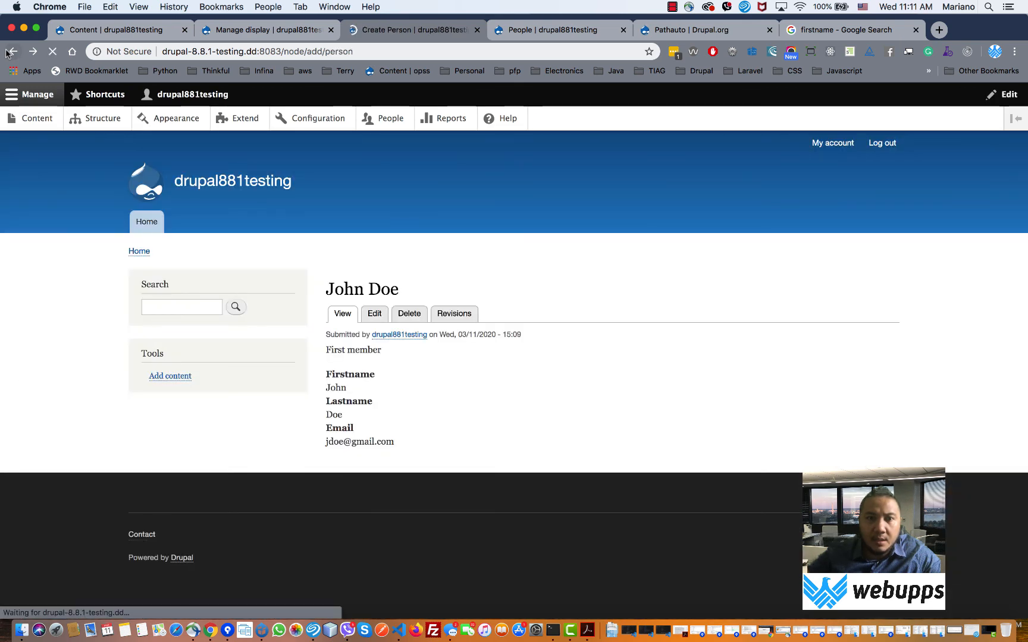
left_click(33, 53)
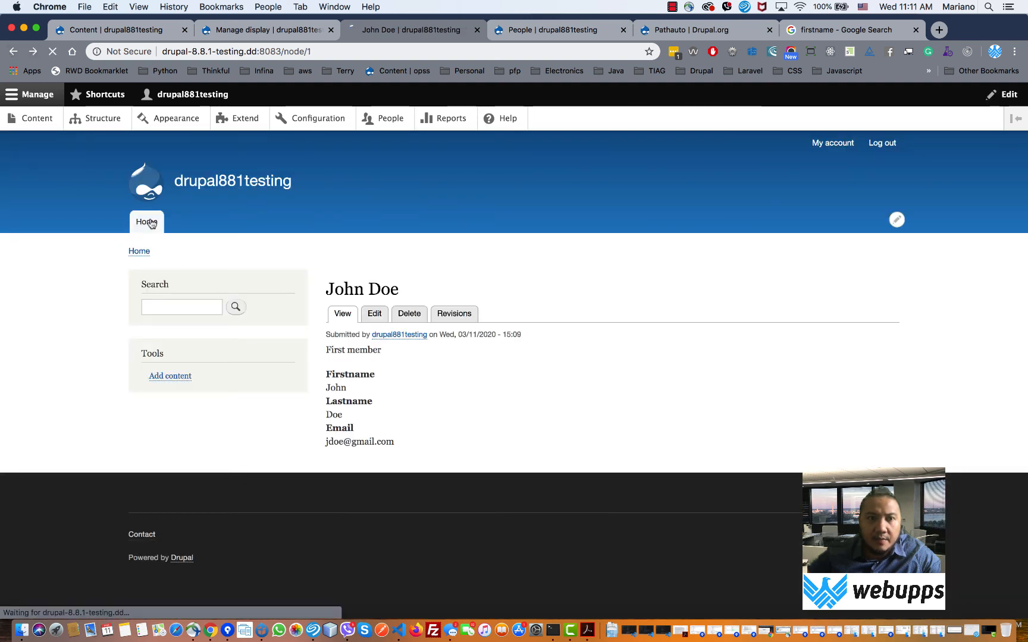
left_click(149, 223)
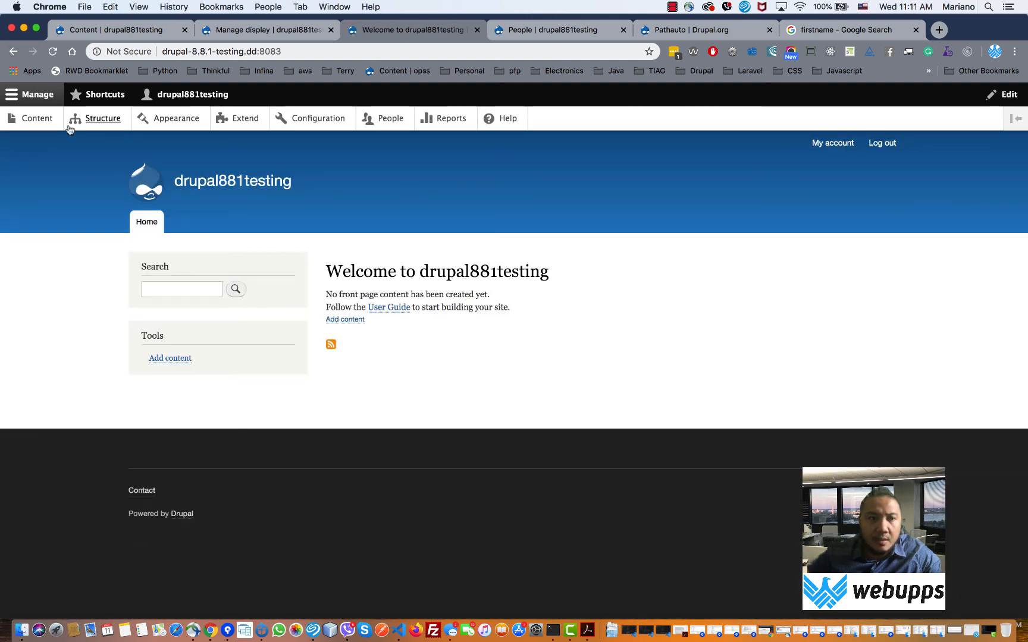
left_click(16, 53)
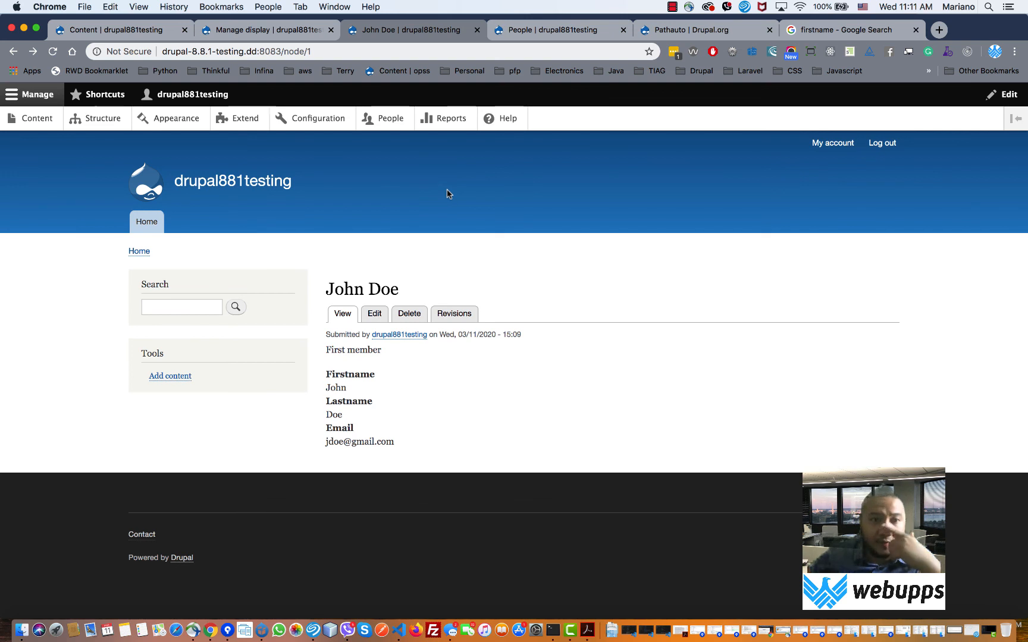
left_click(265, 29)
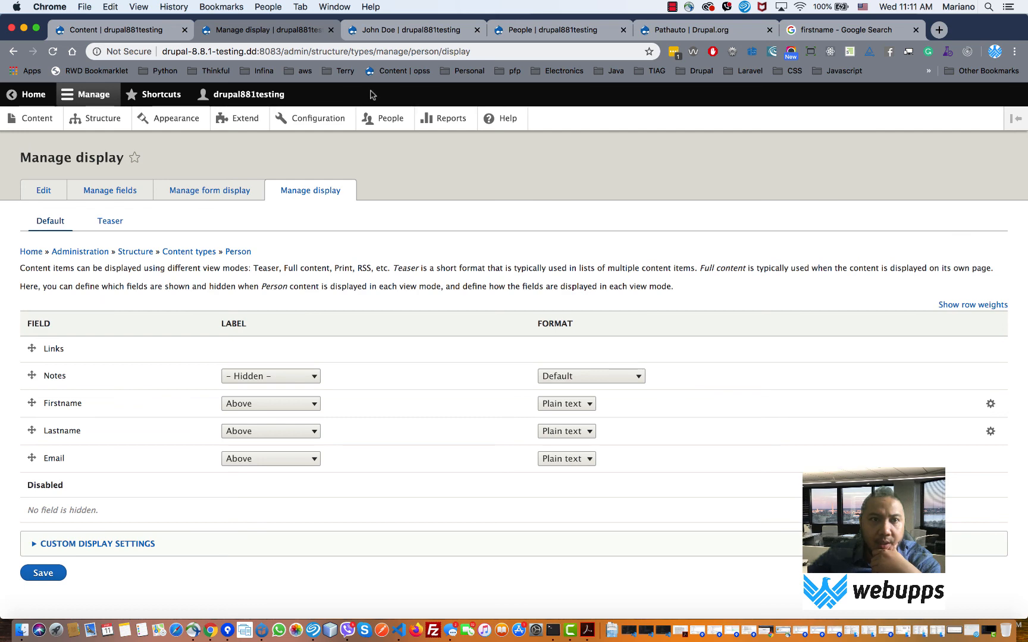
- Review the person's page, noting where the First member note appears
left_click(402, 27)
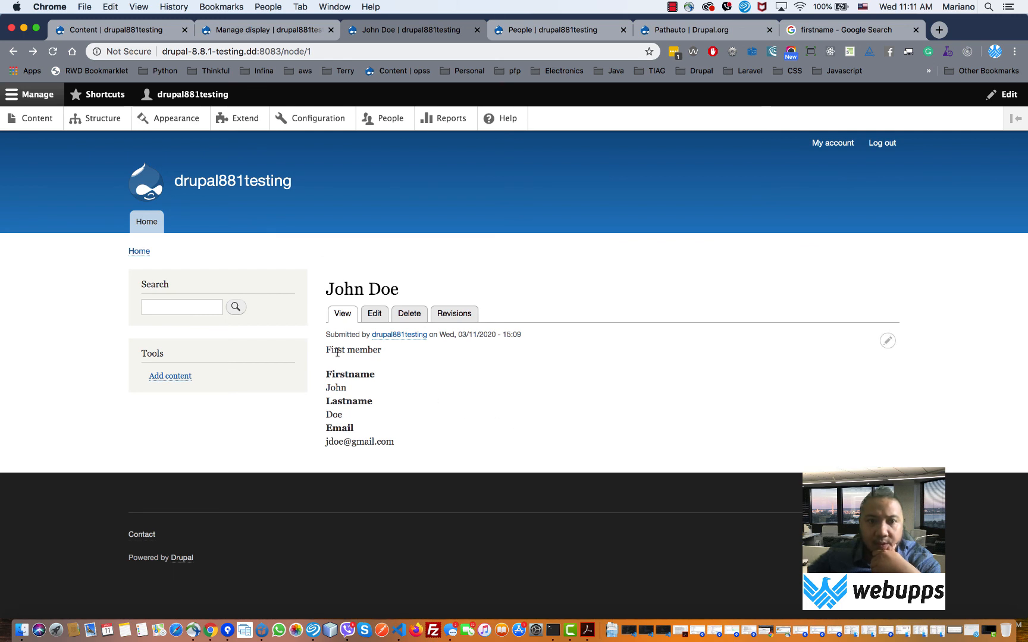
left_click_drag(331, 351, 380, 357)
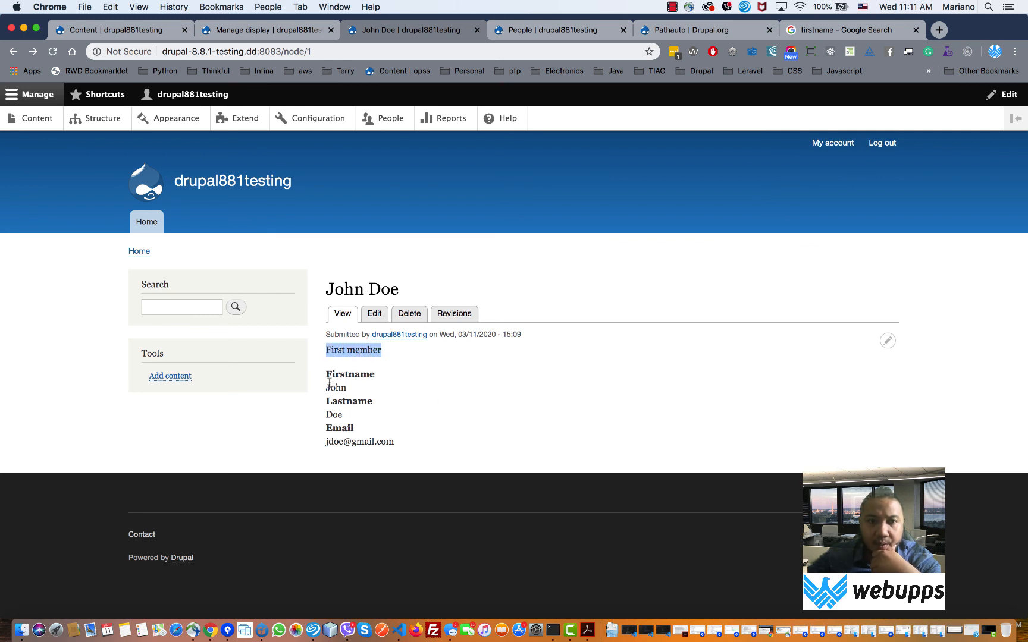
left_click_drag(329, 383, 343, 364)
double_click(336, 350)
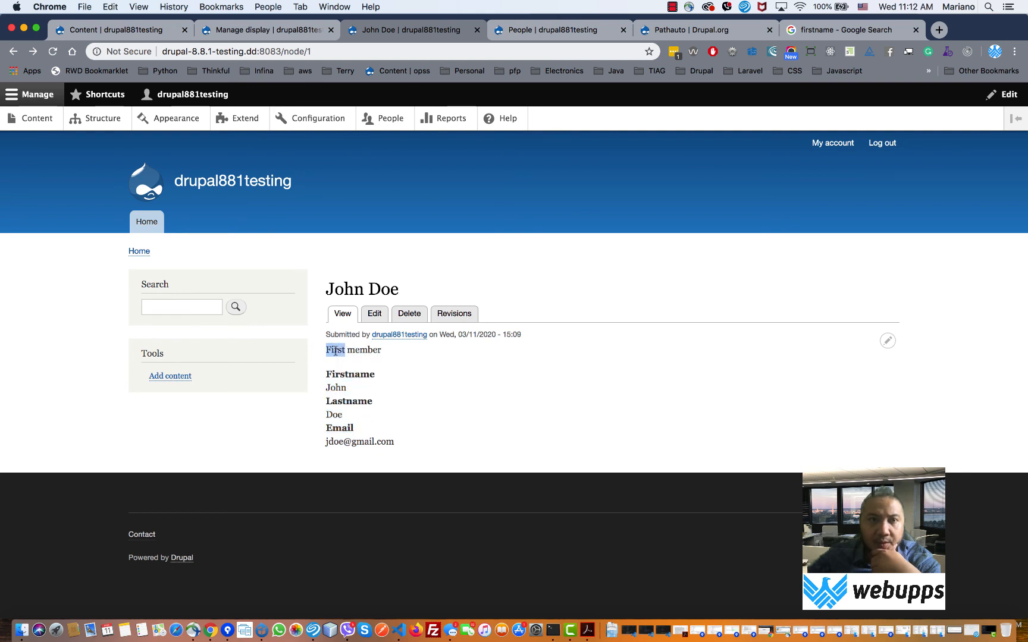
- In Manage display, move Notes below Email and Links below Notes, then save
left_click(239, 30)
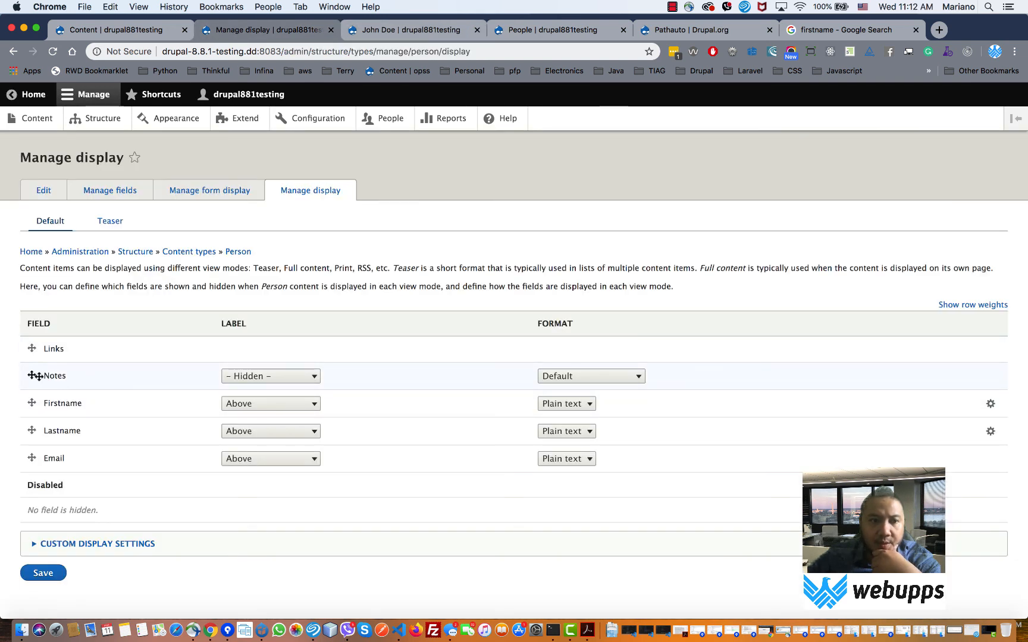
left_click_drag(32, 375, 36, 455)
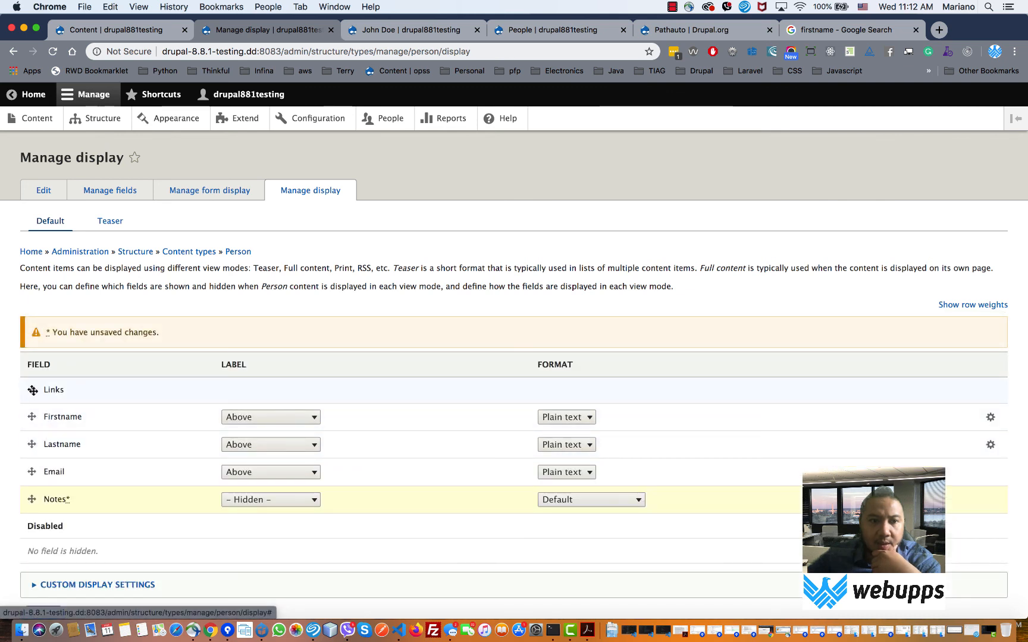
left_click_drag(32, 390, 32, 502)
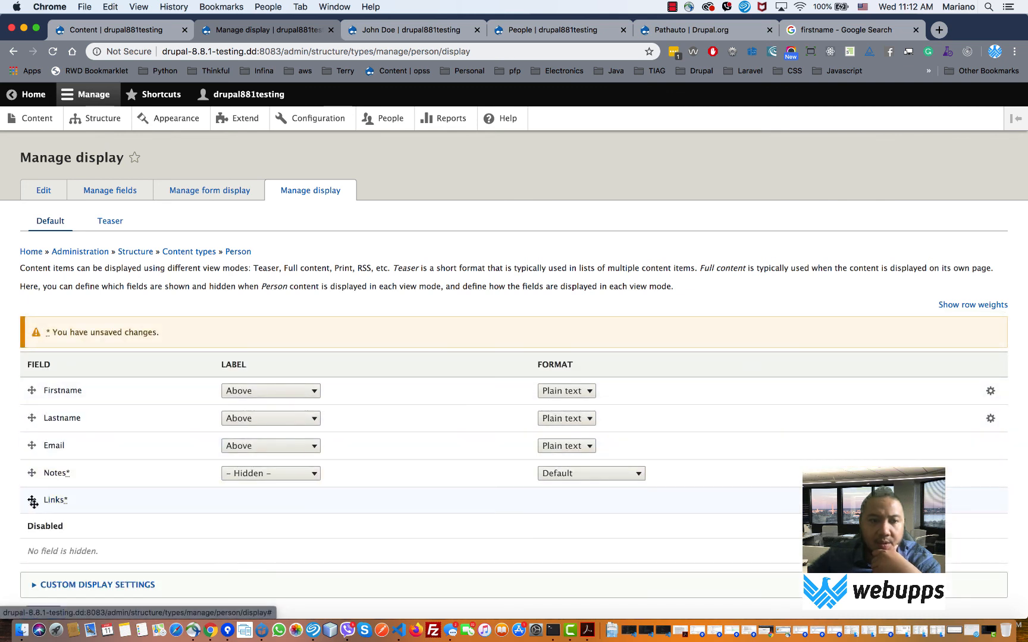
scroll(86, 553, "down", 2)
left_click(50, 553)
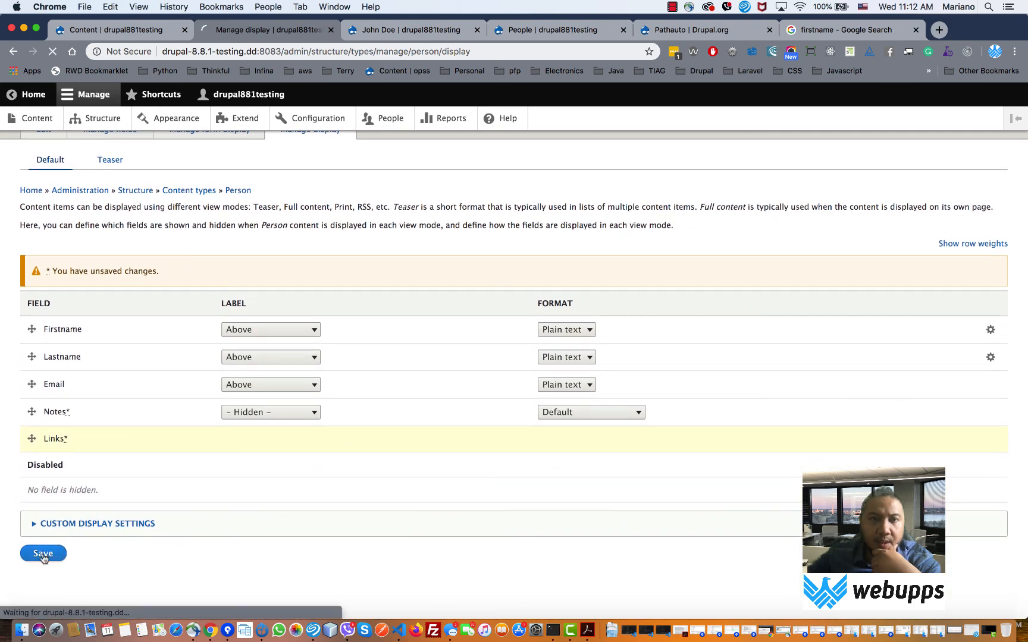
- Reload the person's page to check the new field order
left_click(383, 36)
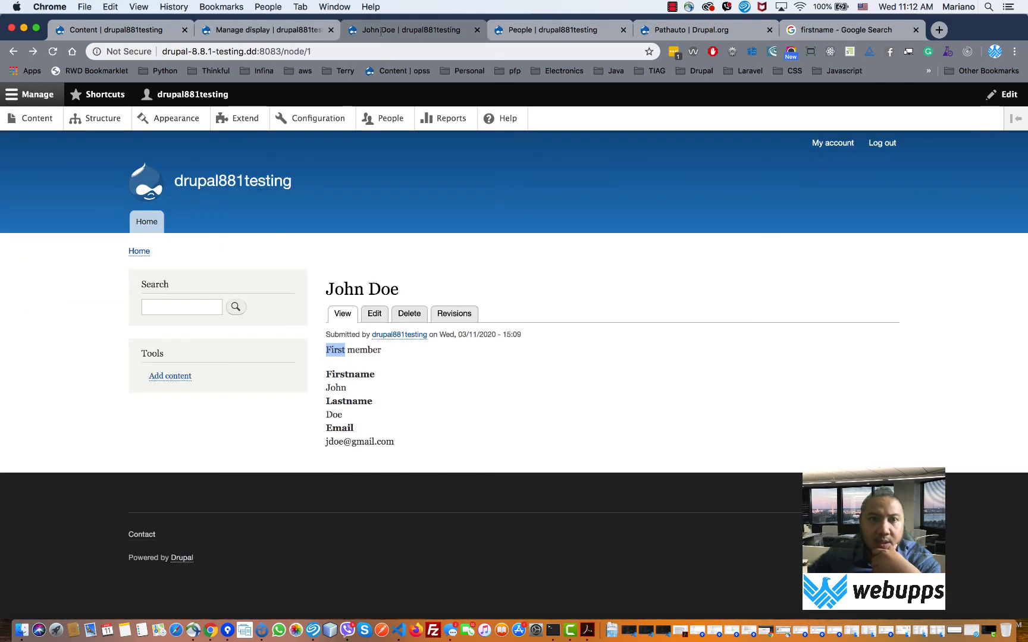
left_click(53, 52)
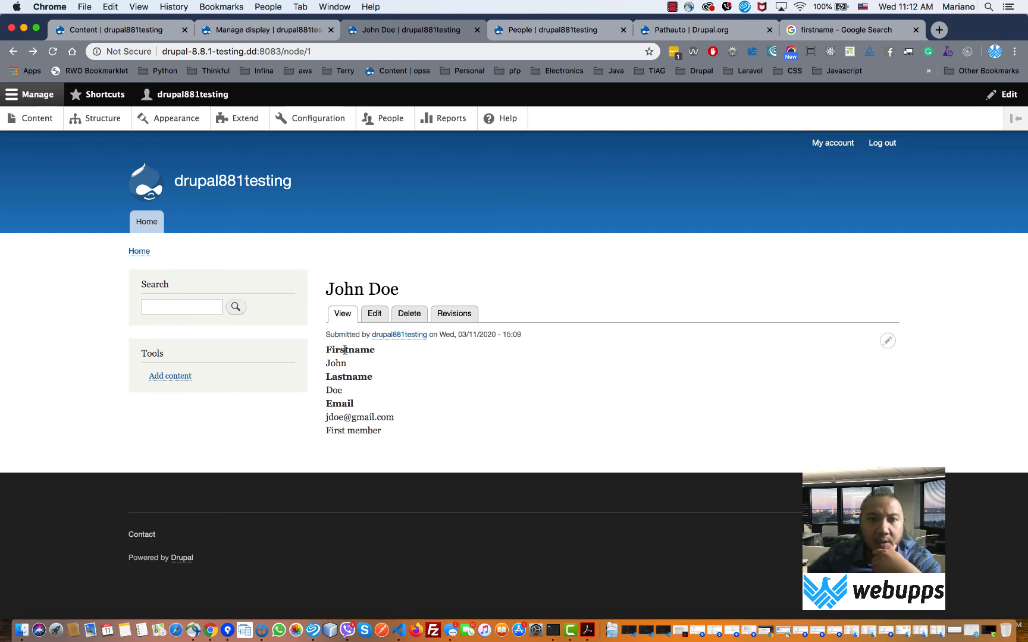
left_click_drag(331, 351, 359, 405)
- Set the Firstname, Lastname and Email labels to '- Hidden -' and save the Person display
left_click(308, 31)
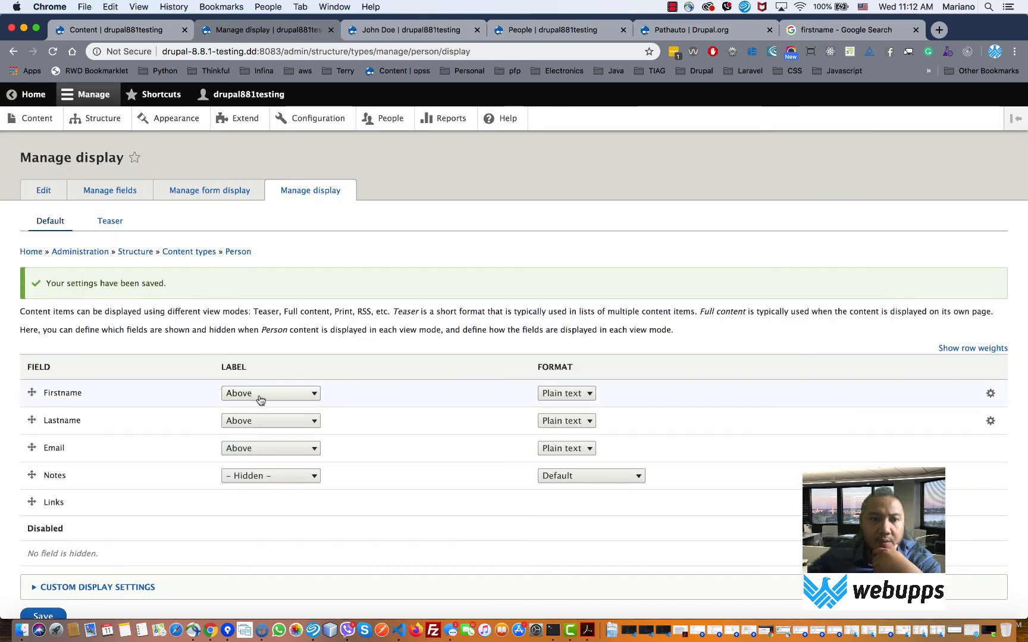
left_click(315, 395)
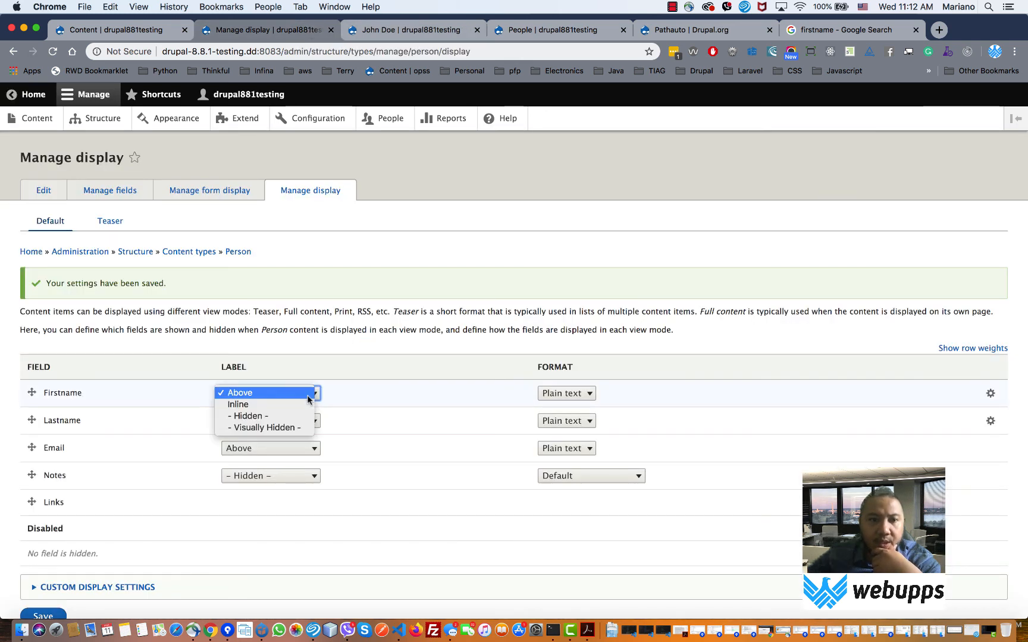
left_click(304, 421)
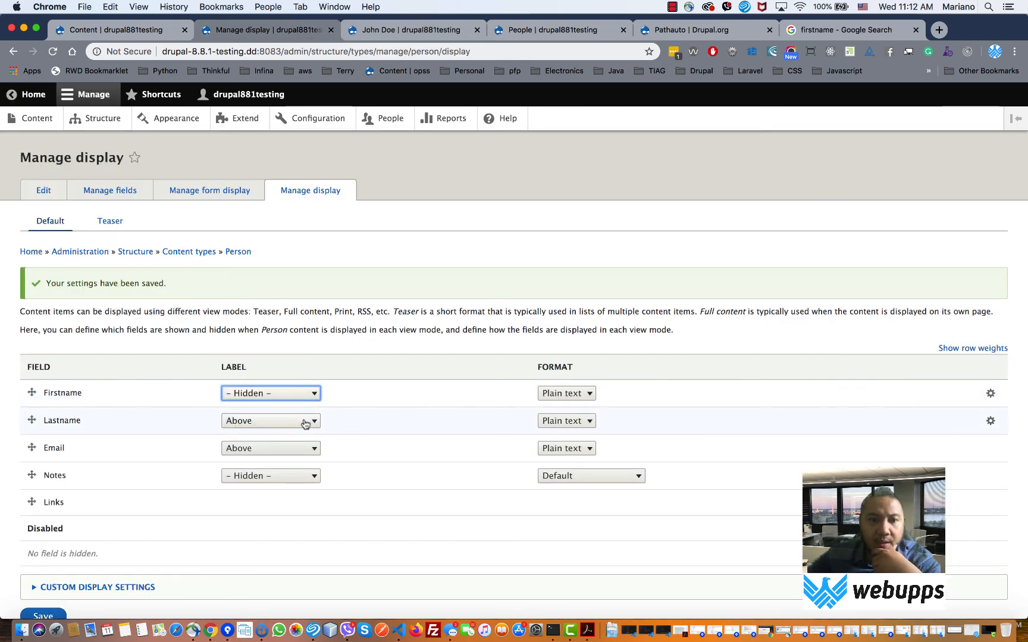
left_click(304, 420)
left_click(295, 445)
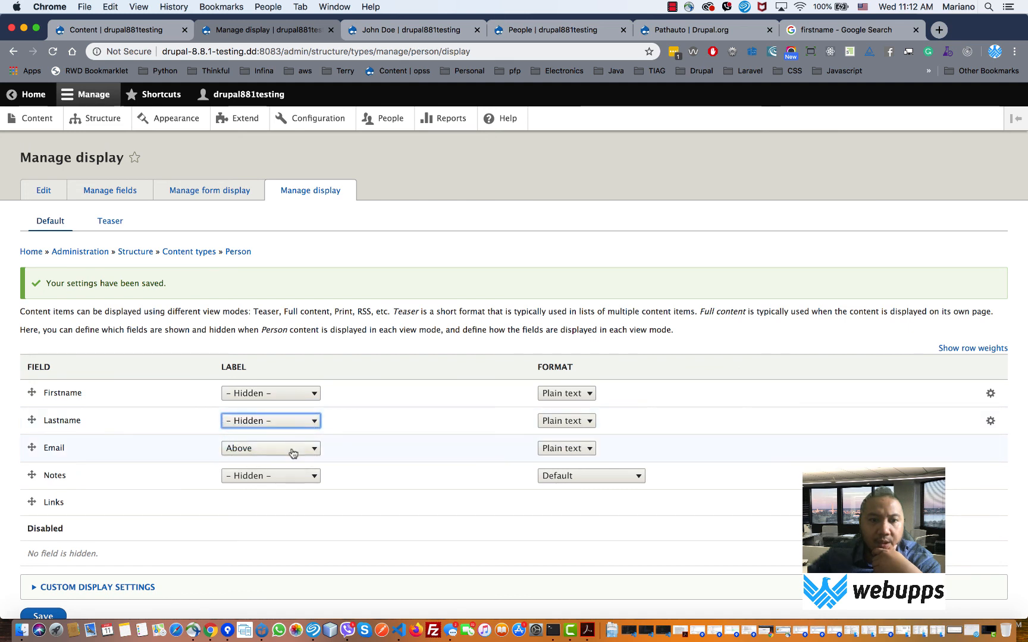
left_click(293, 453)
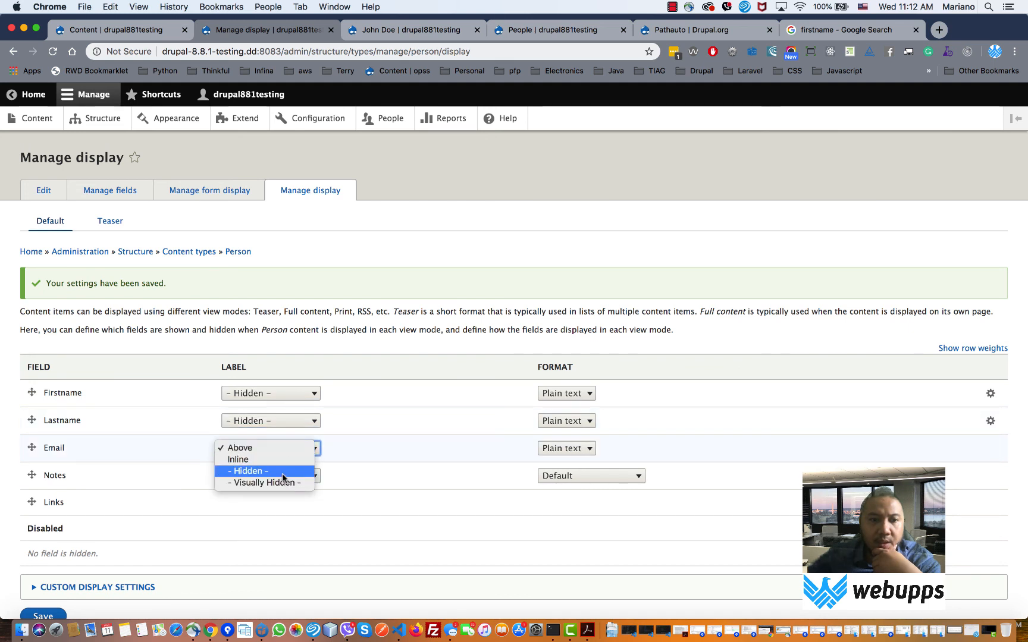
left_click(278, 471)
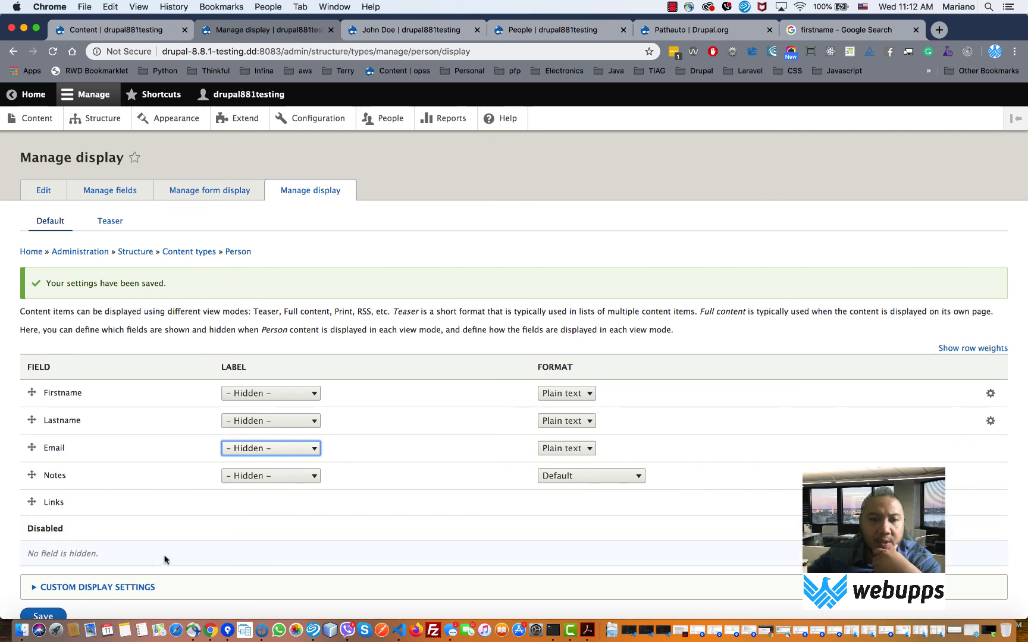
scroll(137, 562, "down", 2)
left_click(47, 550)
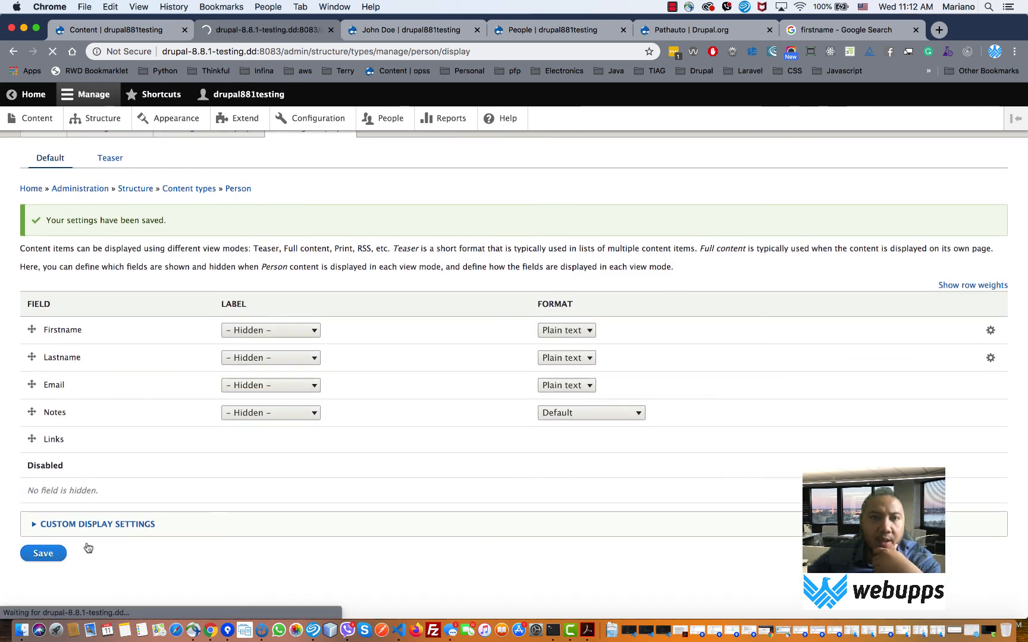
left_click(415, 35)
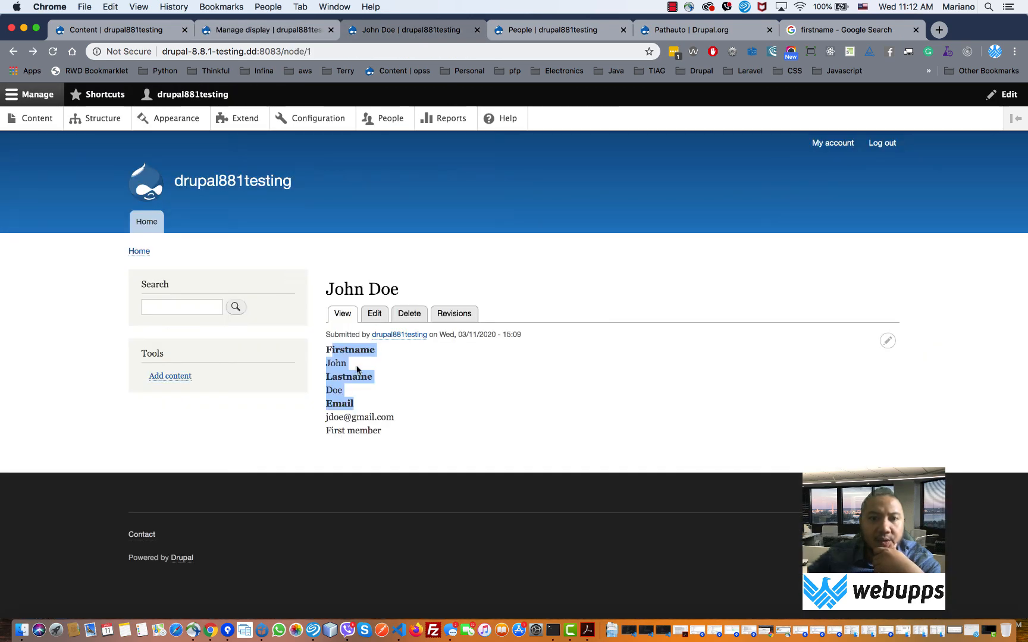
- Reload the person's page to confirm only unlabelled values remain, then go back to Manage display
left_click(53, 52)
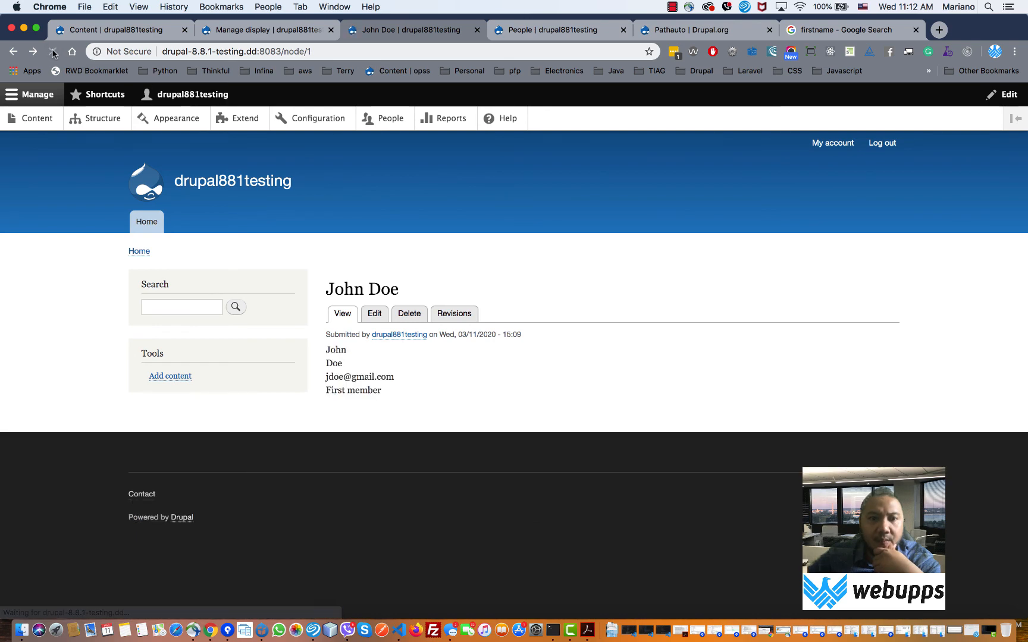
left_click_drag(344, 362, 379, 391)
left_click(256, 31)
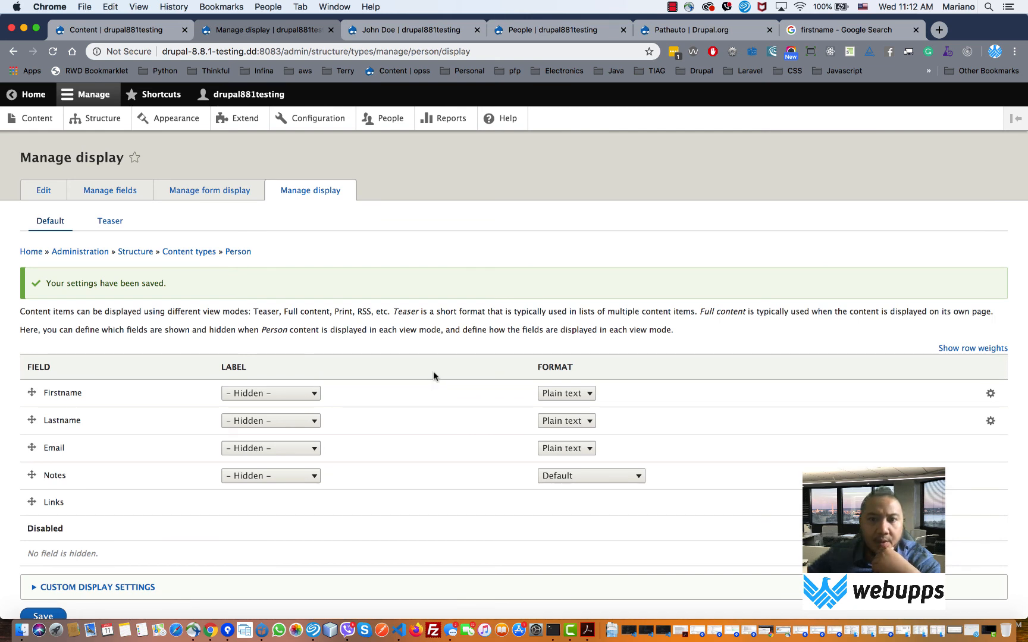
left_click(582, 395)
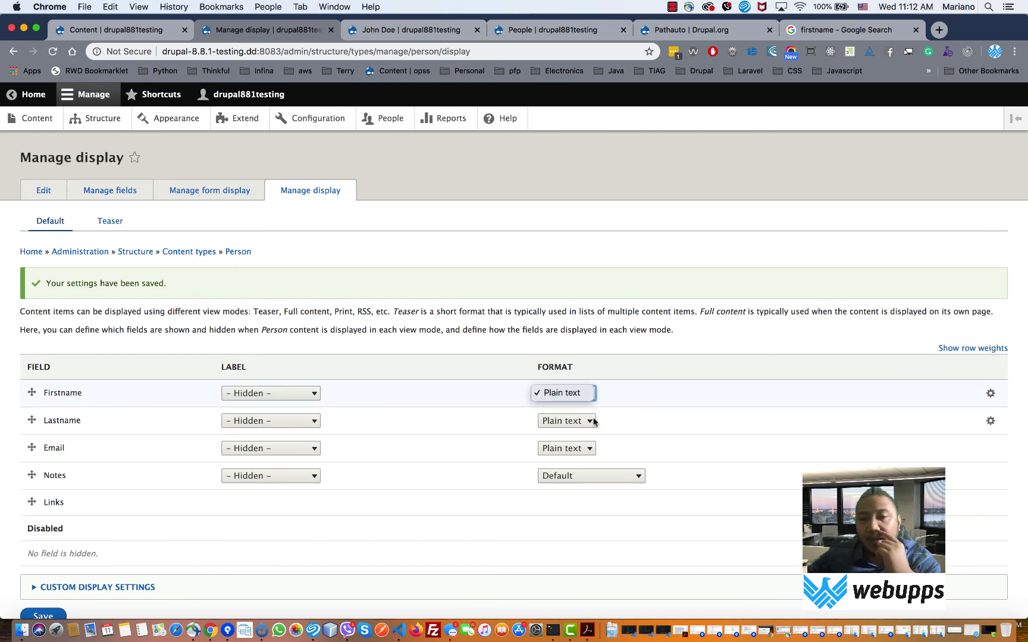
left_click(620, 415)
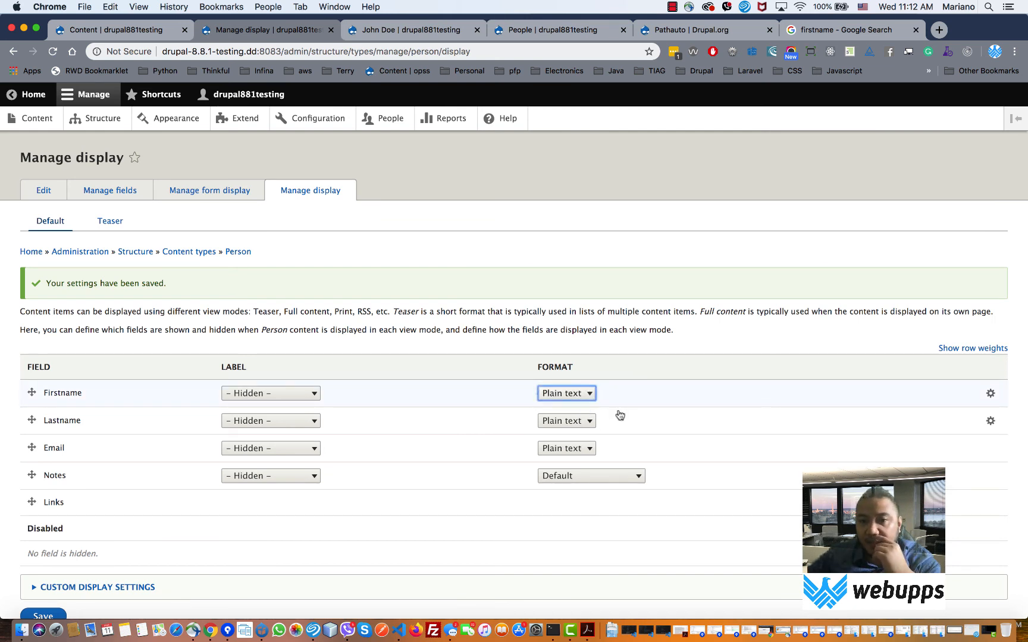
left_click(589, 395)
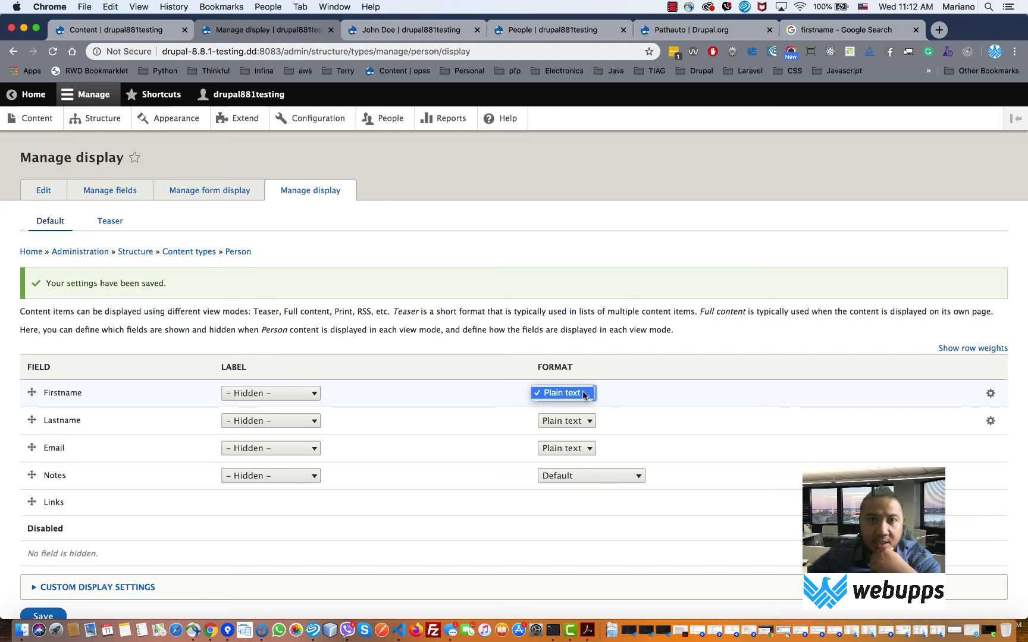
left_click(583, 393)
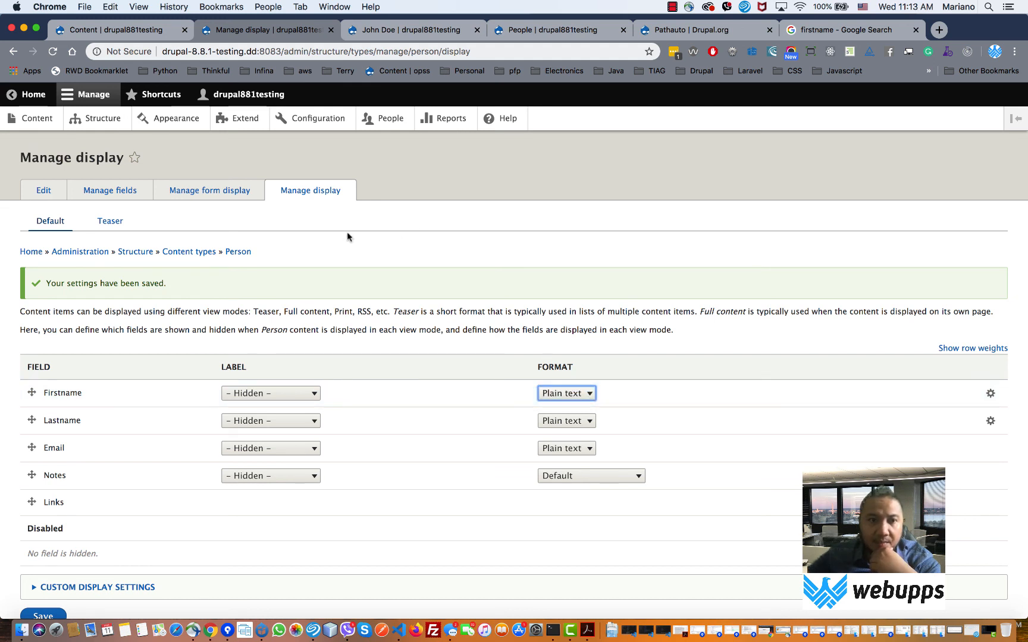
- Move Notes to disabled in the Person Teaser display, save, and go to Content
left_click(115, 222)
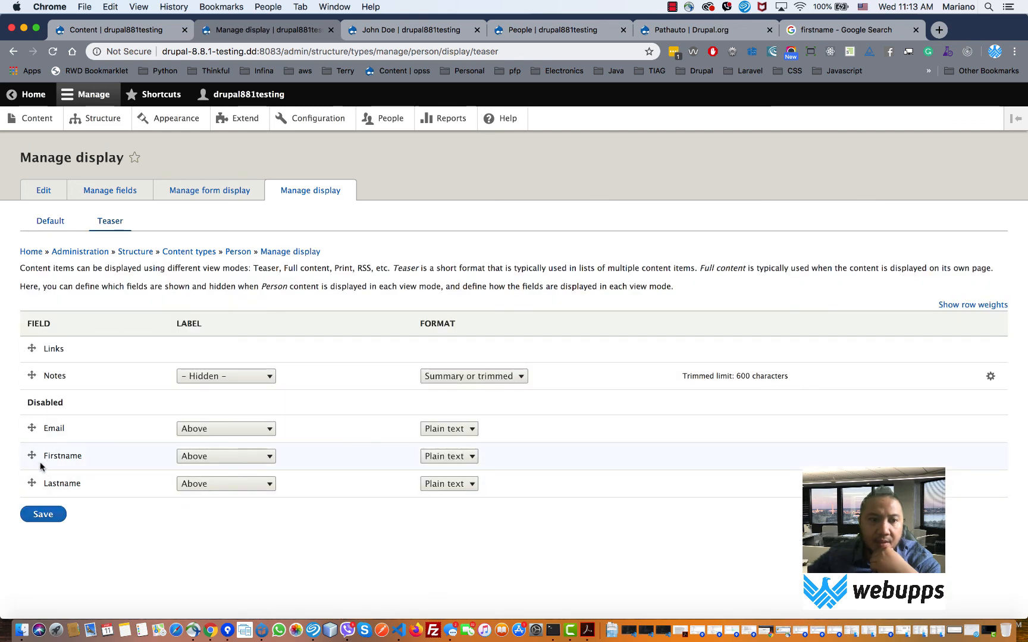
mouse_move(34, 377)
left_mouse_down()
mouse_move(33, 403)
mouse_move(32, 353)
mouse_move(31, 380)
left_mouse_up()
left_click(50, 557)
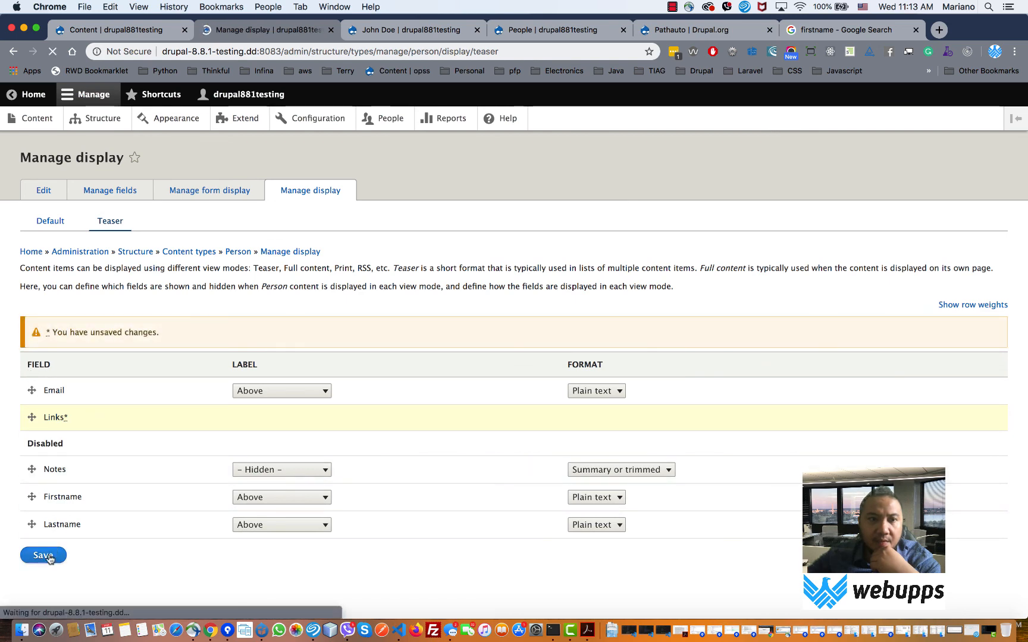
left_click(49, 124)
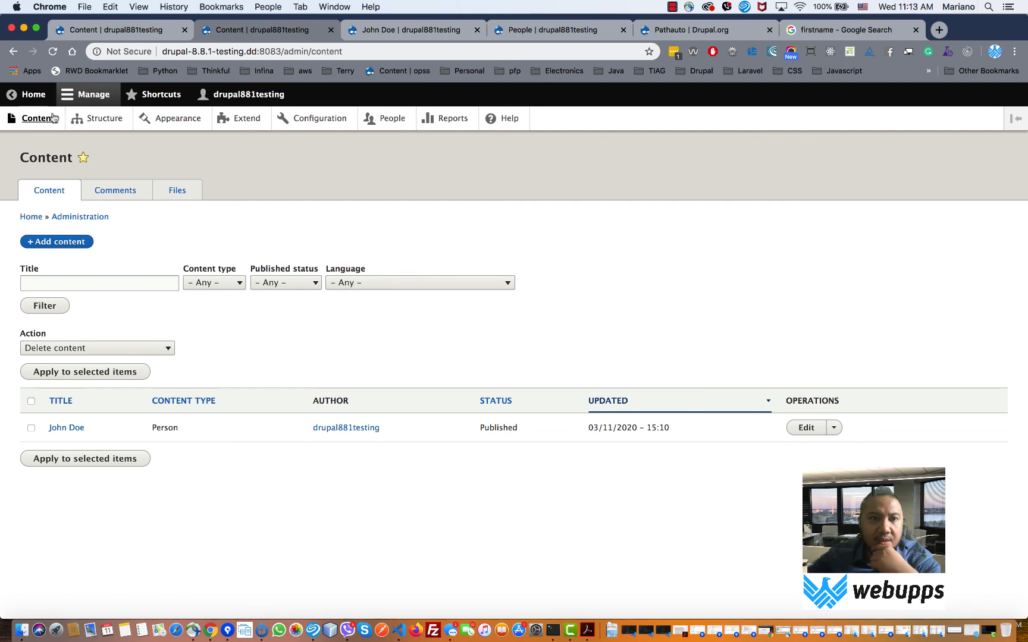
- Load the site's front page by removing the admin path from the address
left_click(106, 122)
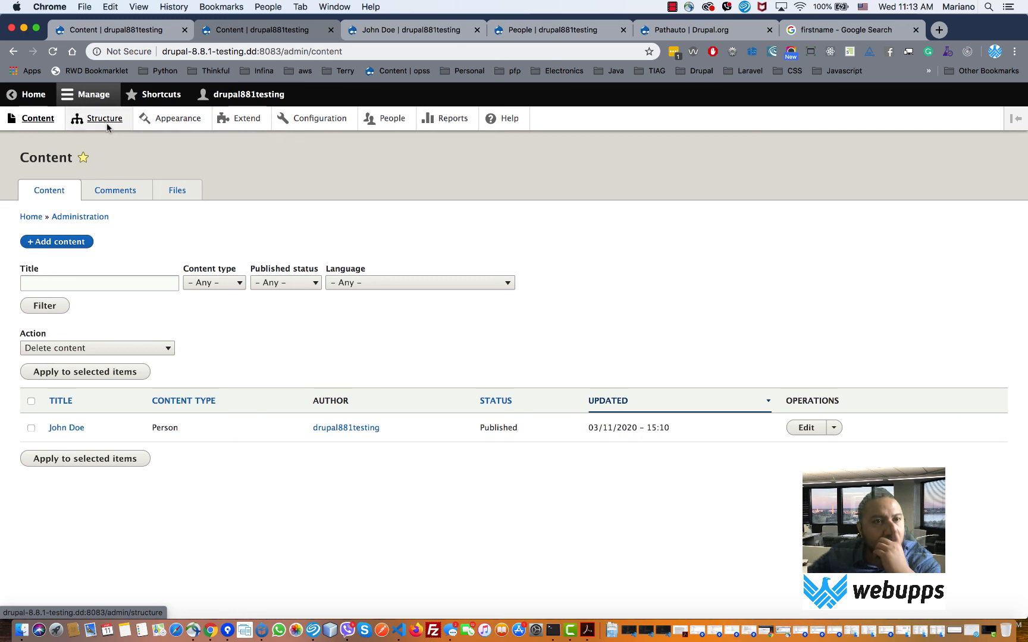
left_click(36, 120)
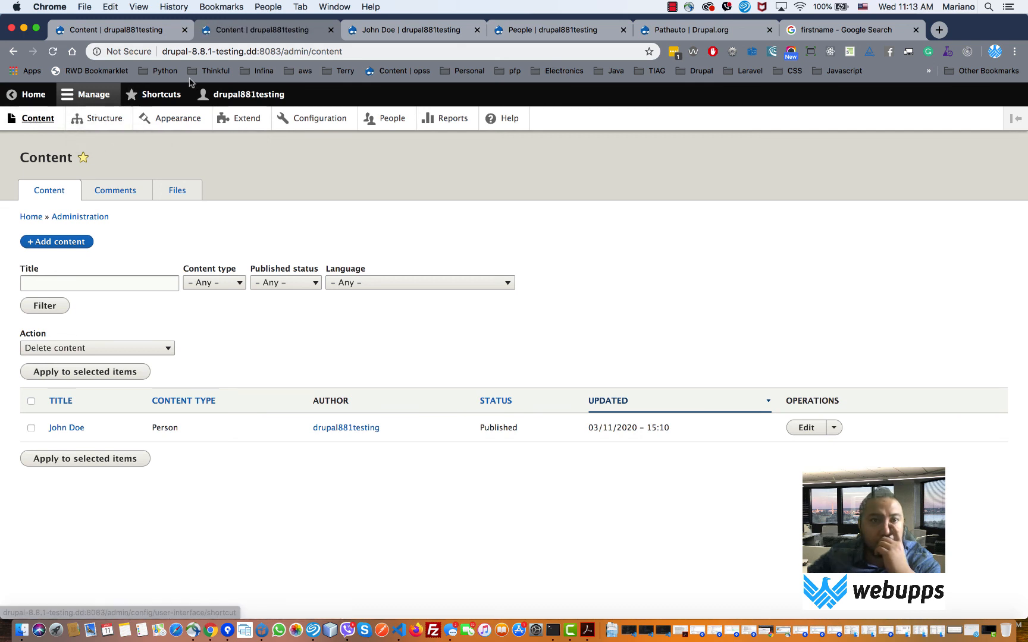
left_click_drag(285, 52, 510, 61)
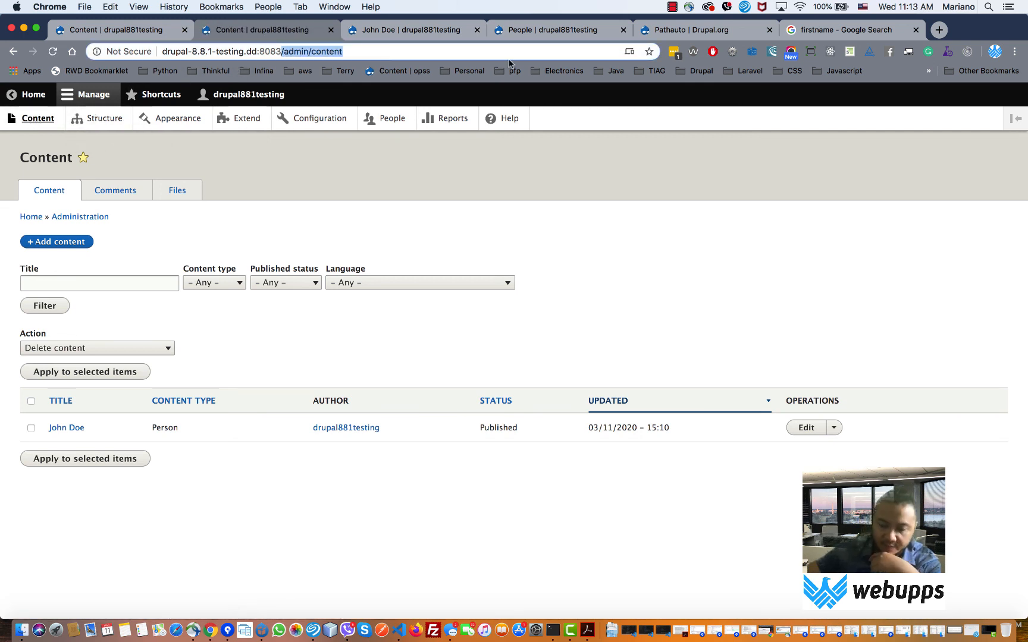
key("BackSpace")
key("Return")
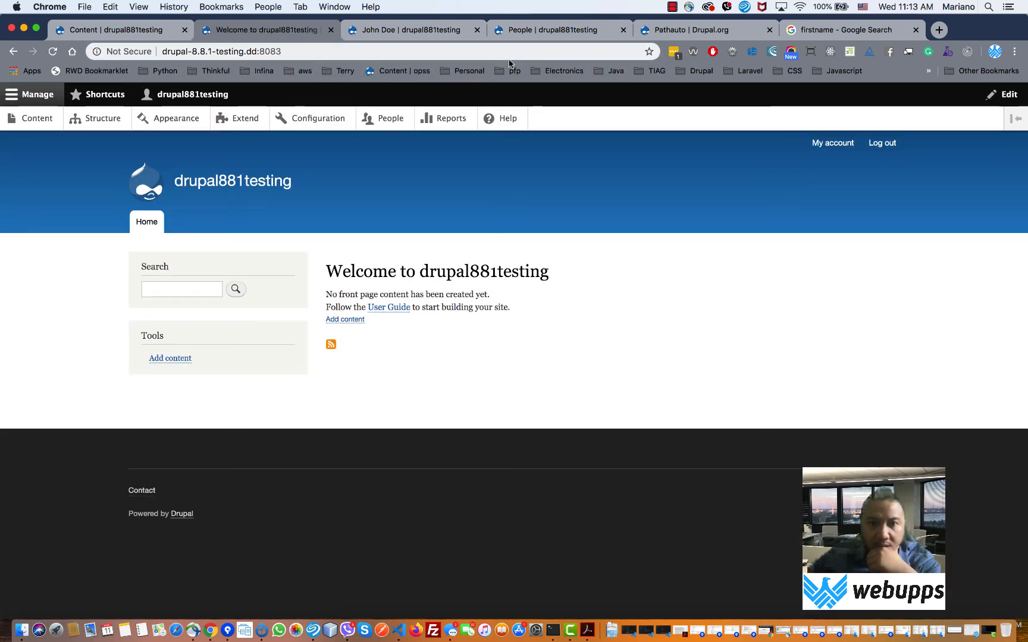
- Open John Doe's person page from Content and select its displayed field text
left_click(111, 120)
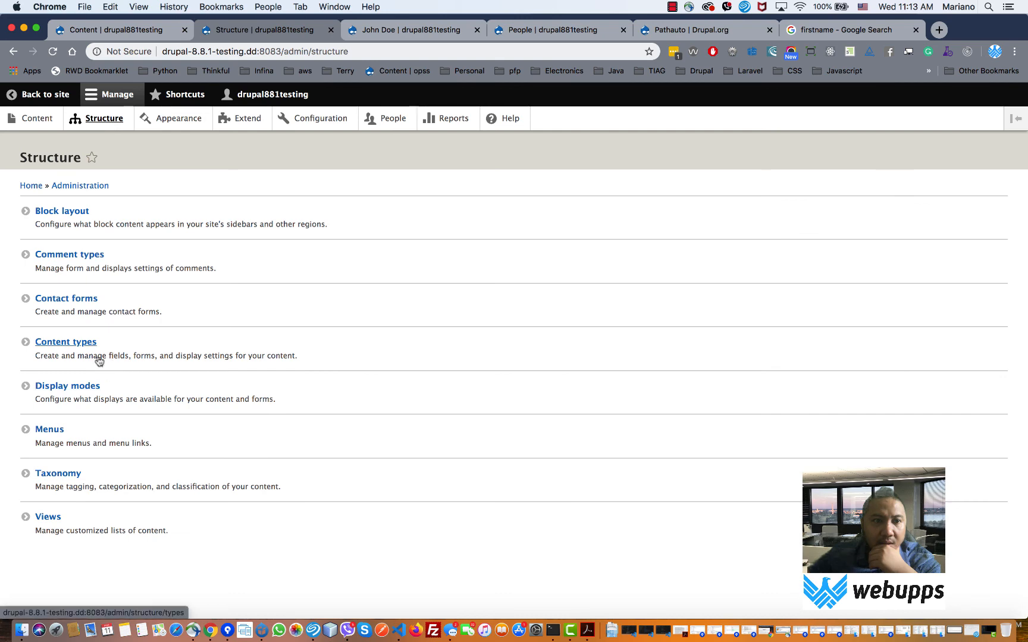
left_click(30, 119)
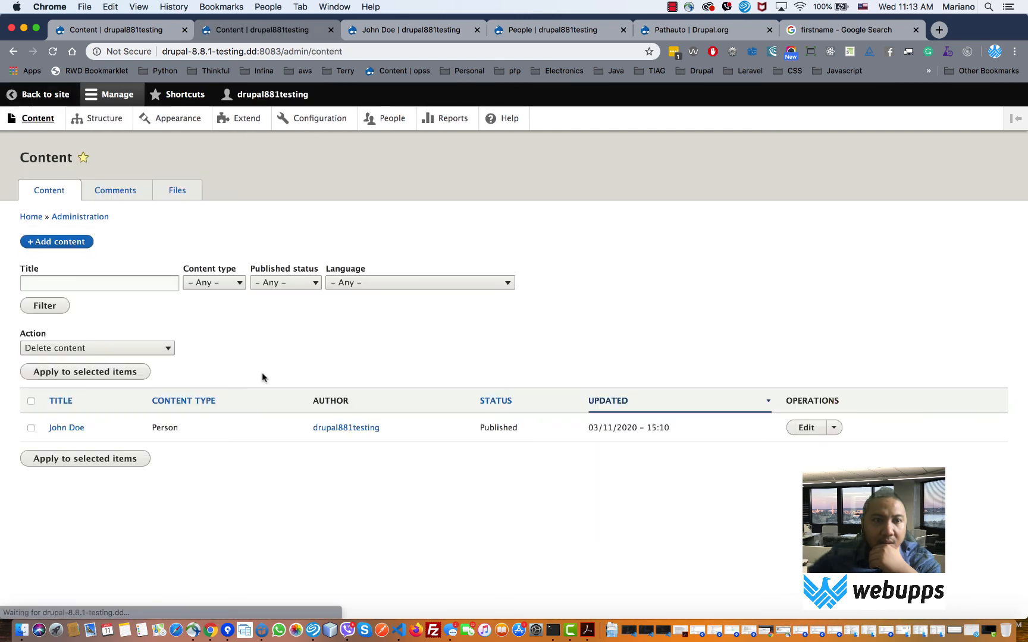
left_click(55, 429)
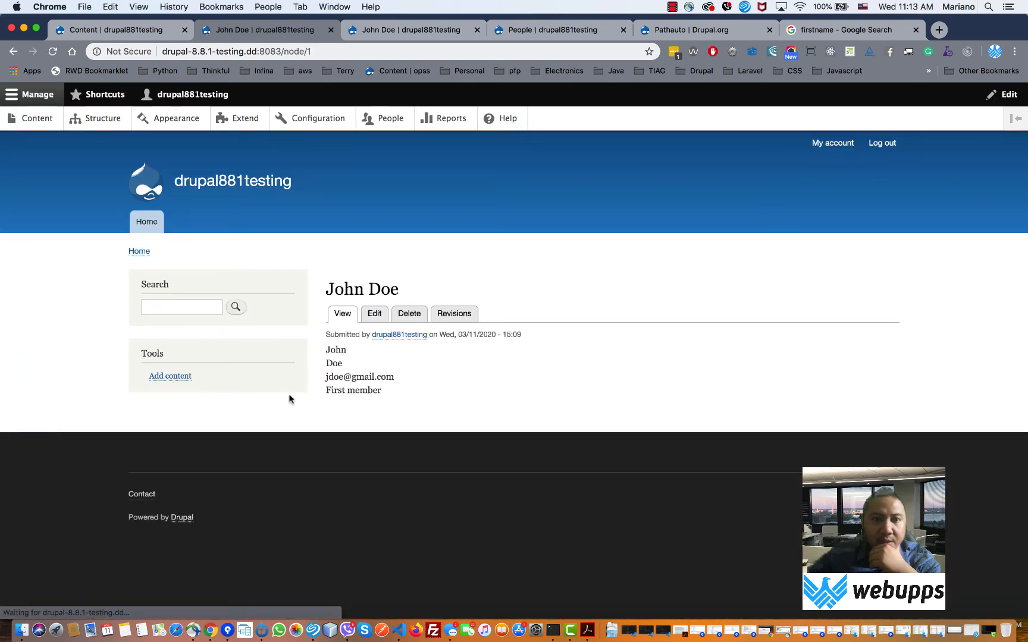
left_click_drag(329, 336, 369, 386)
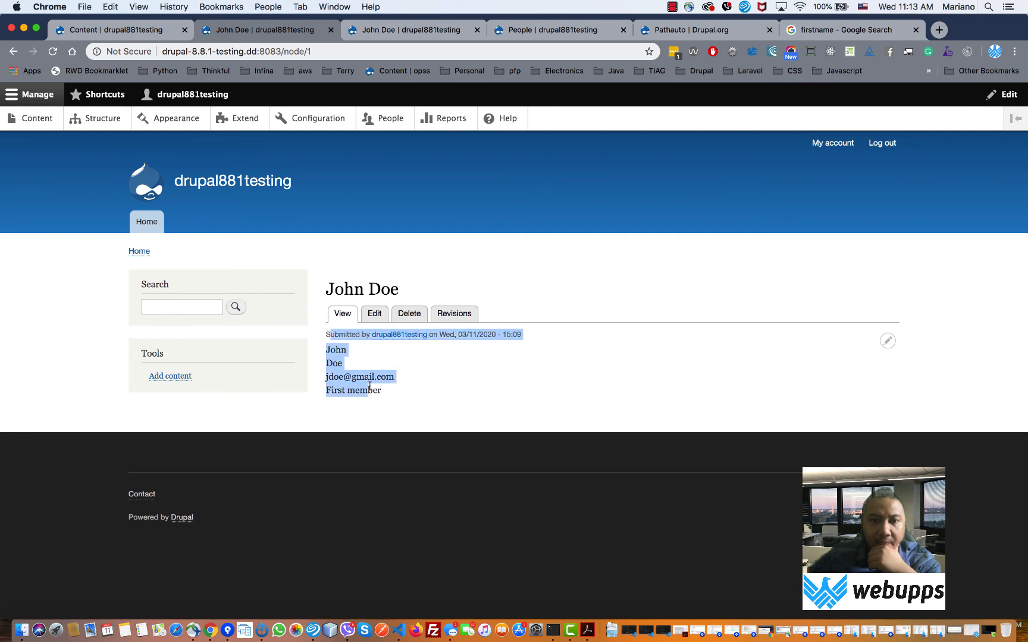
left_click_drag(329, 335, 380, 391)
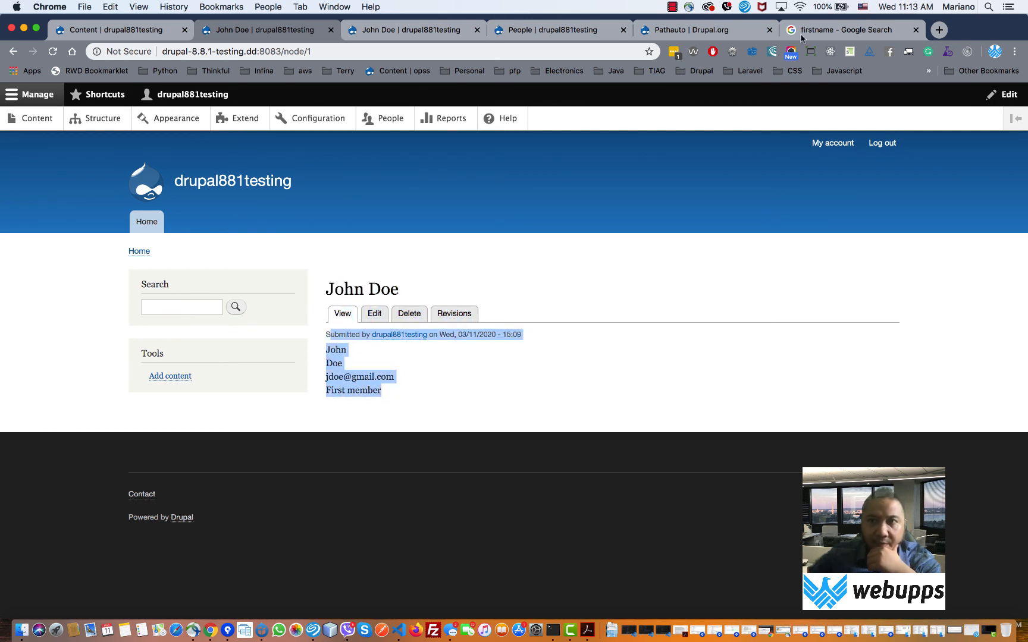
left_click(867, 34)
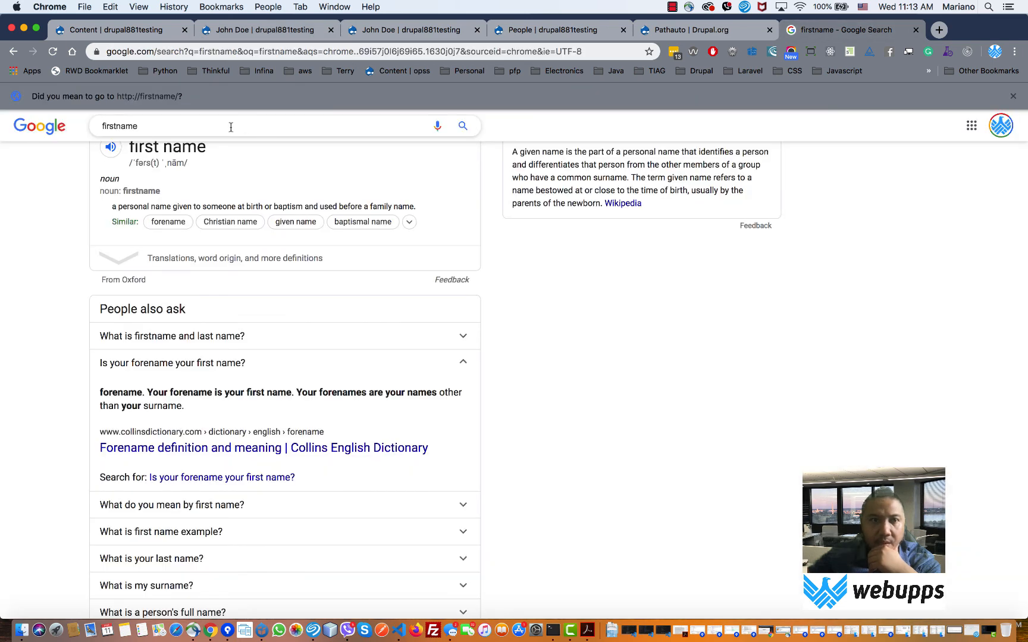
- Go to the Google homepage and choose News from the apps grid
left_click(56, 132)
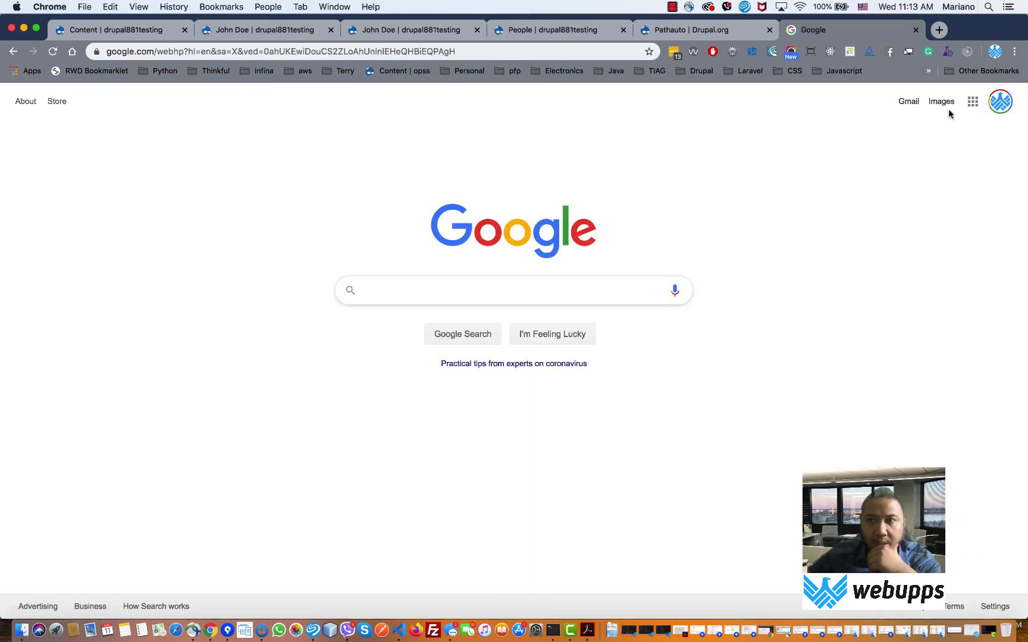
left_click(972, 102)
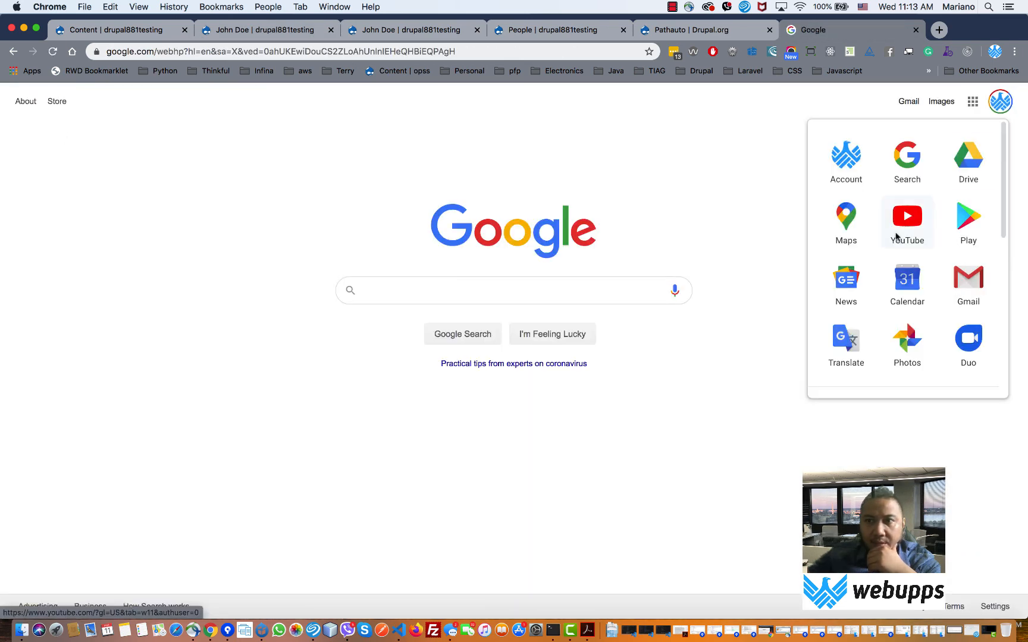
left_click(855, 291)
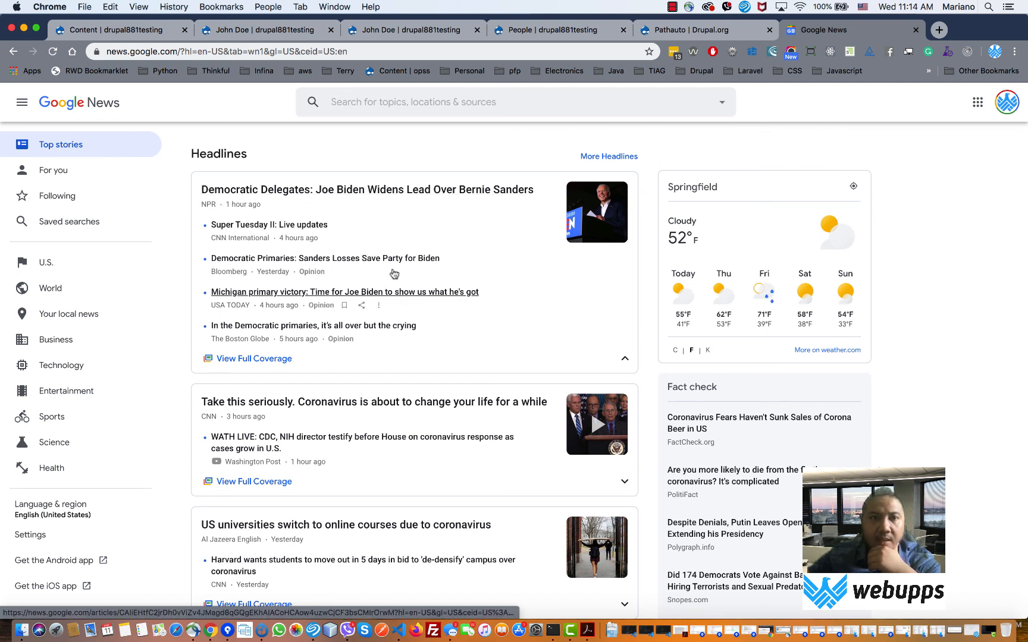
- Look over the open John Doe page tabs and return to the Drupal content listing
left_click(158, 30)
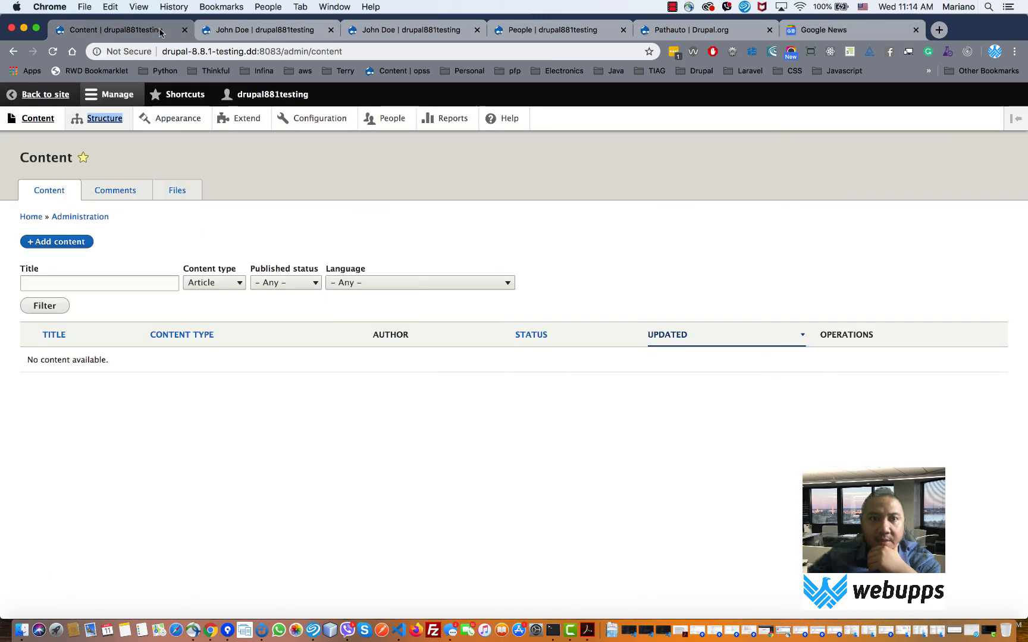
left_click(258, 30)
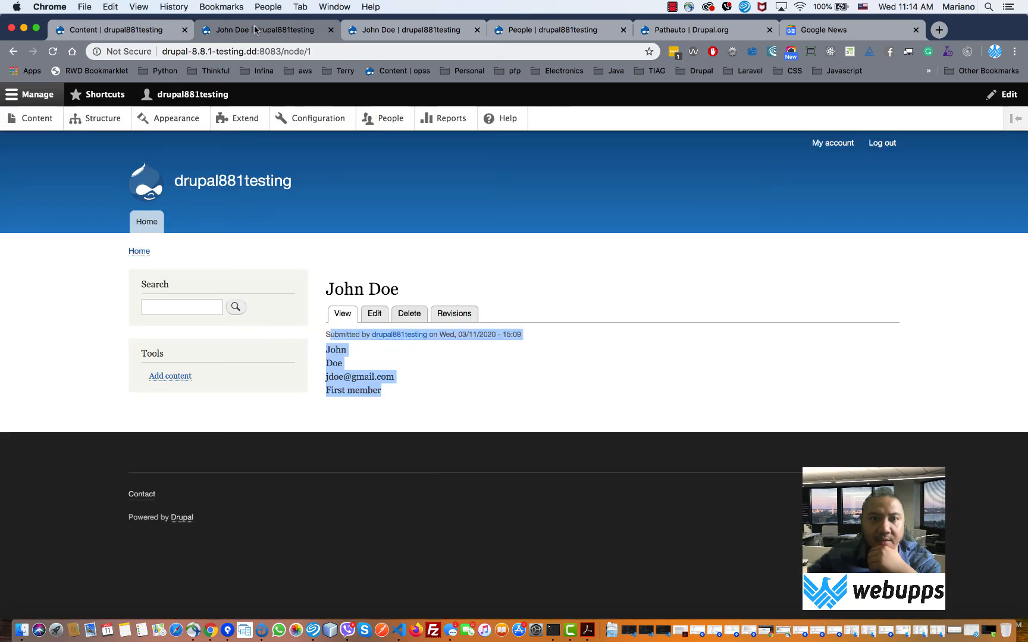
left_click(381, 31)
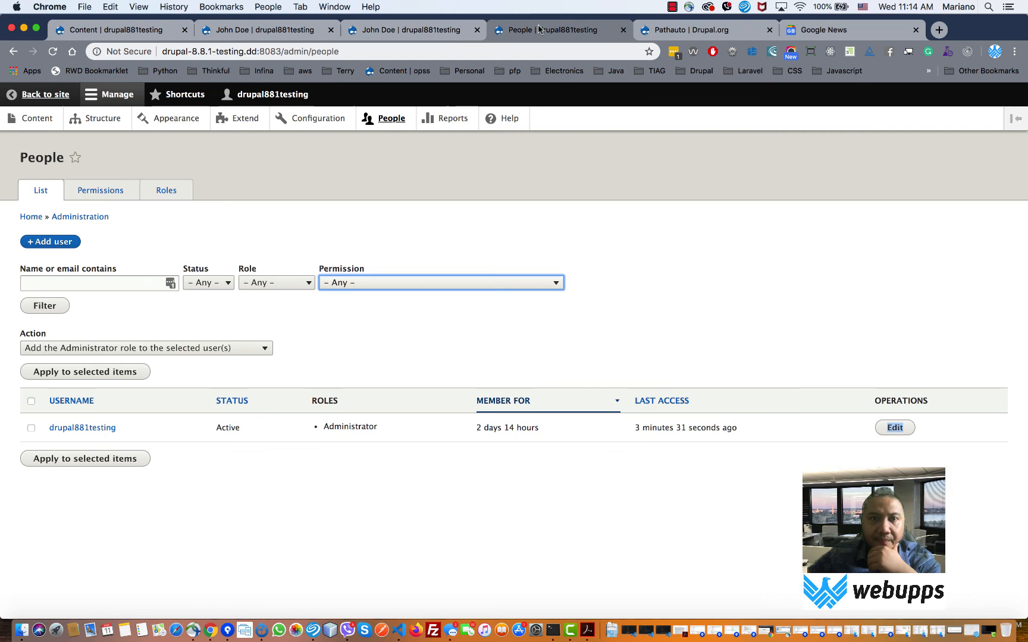
left_click(268, 32)
left_click(119, 29)
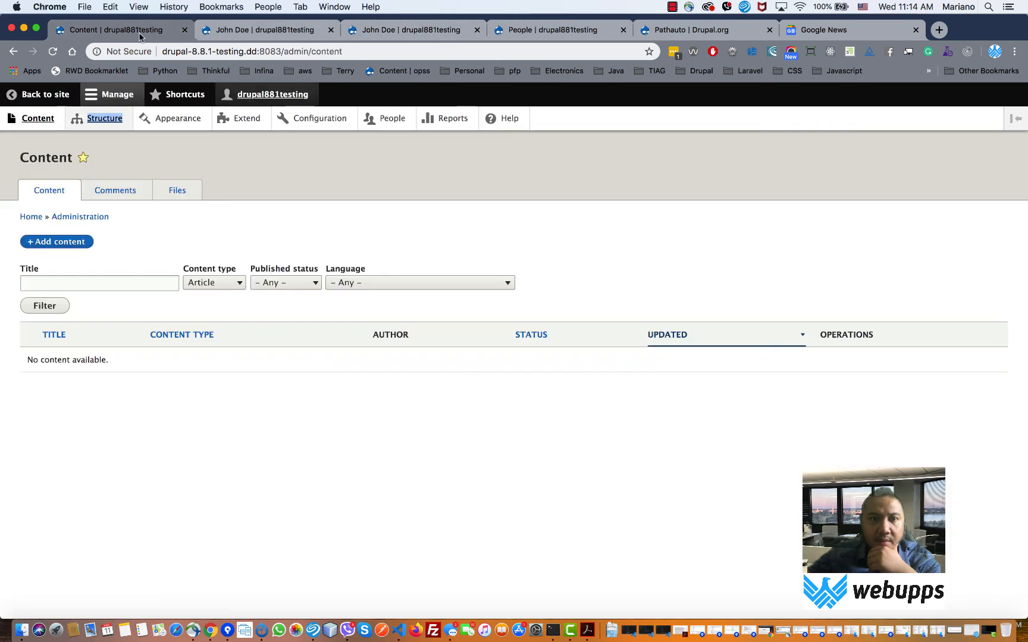
- Check the Person content type's Teaser display settings, then return to Content
left_click(118, 121)
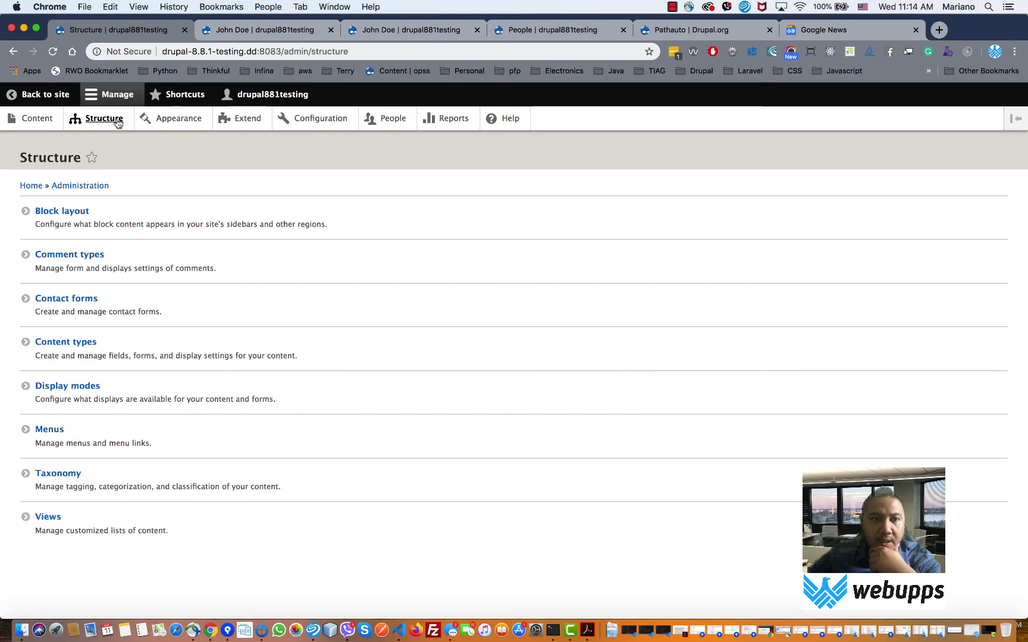
left_click(81, 342)
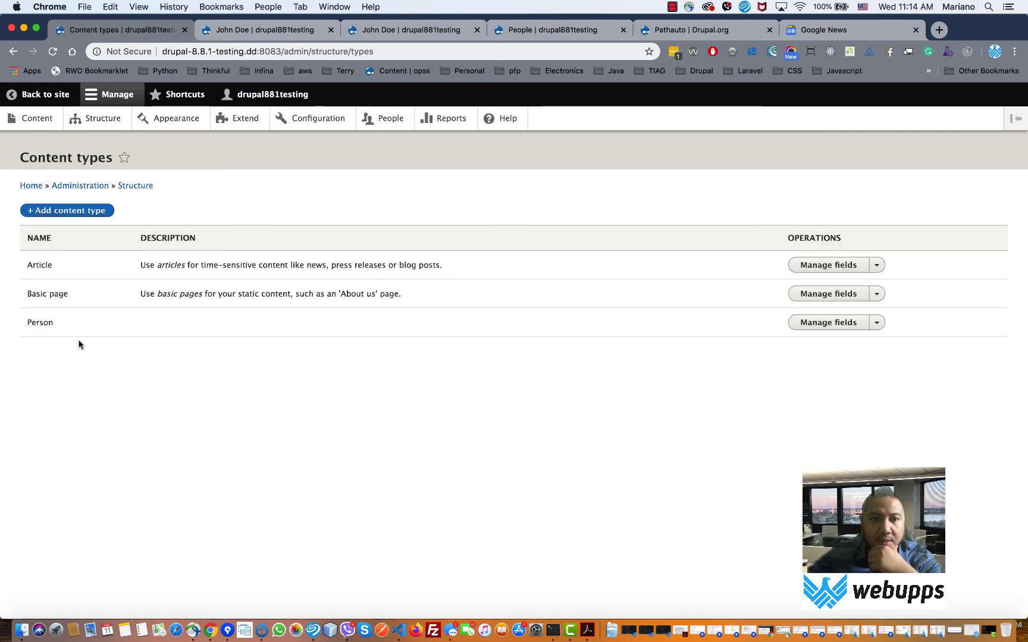
left_click(832, 324)
left_click(326, 193)
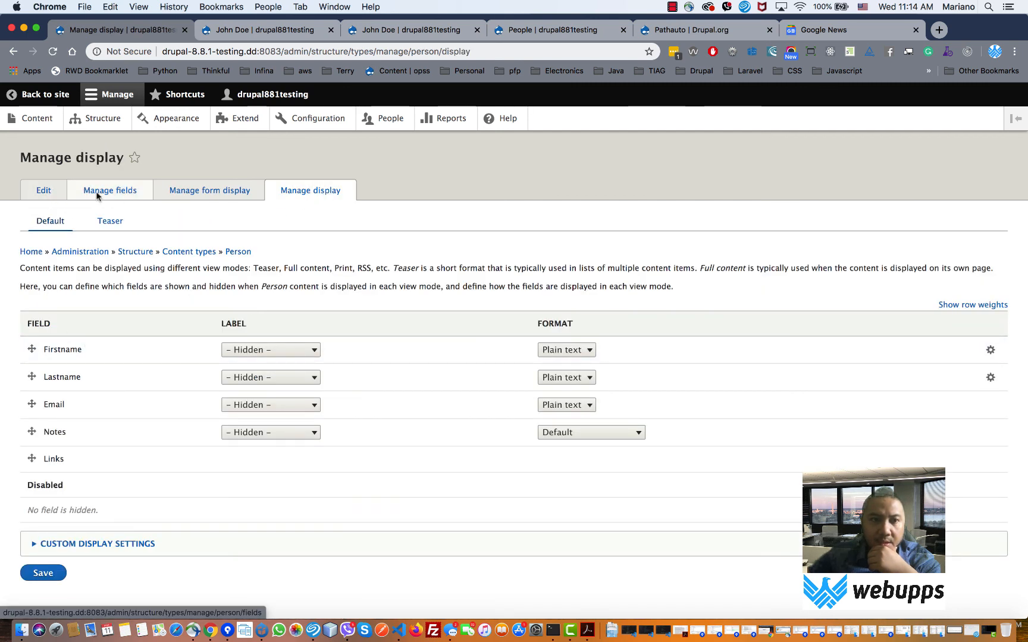
left_click(117, 222)
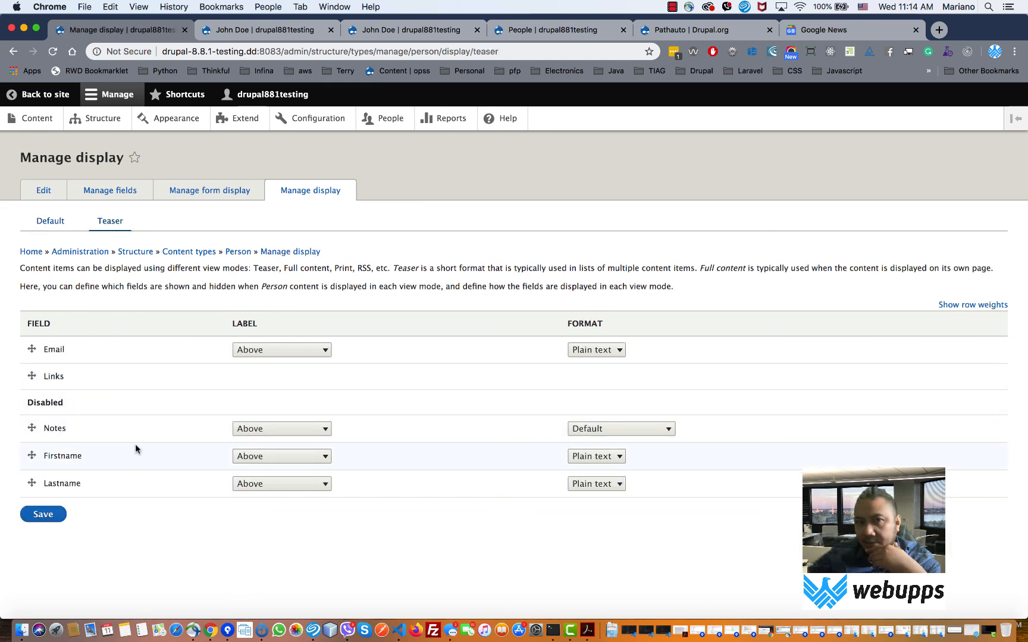
left_click(37, 120)
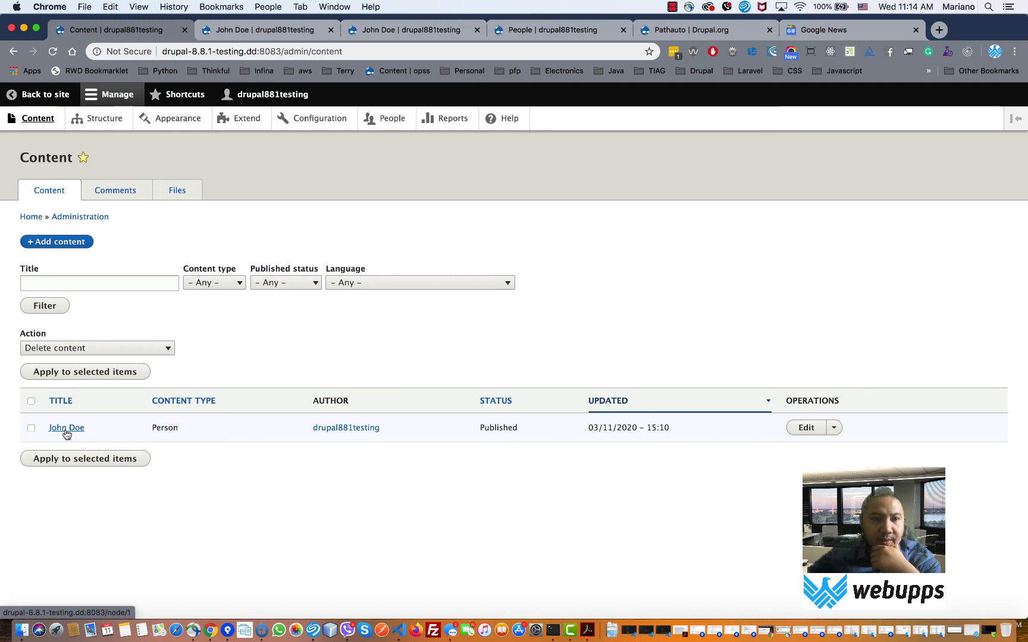
- Glance at the content type filter, then open the Person content type's Manage fields
left_click(223, 285)
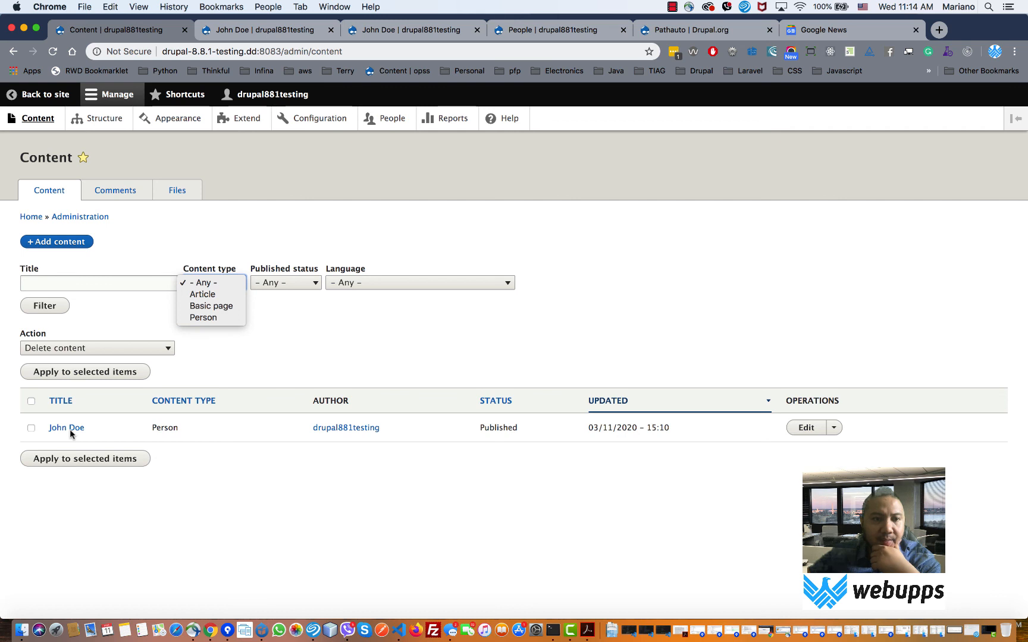
left_click(420, 301)
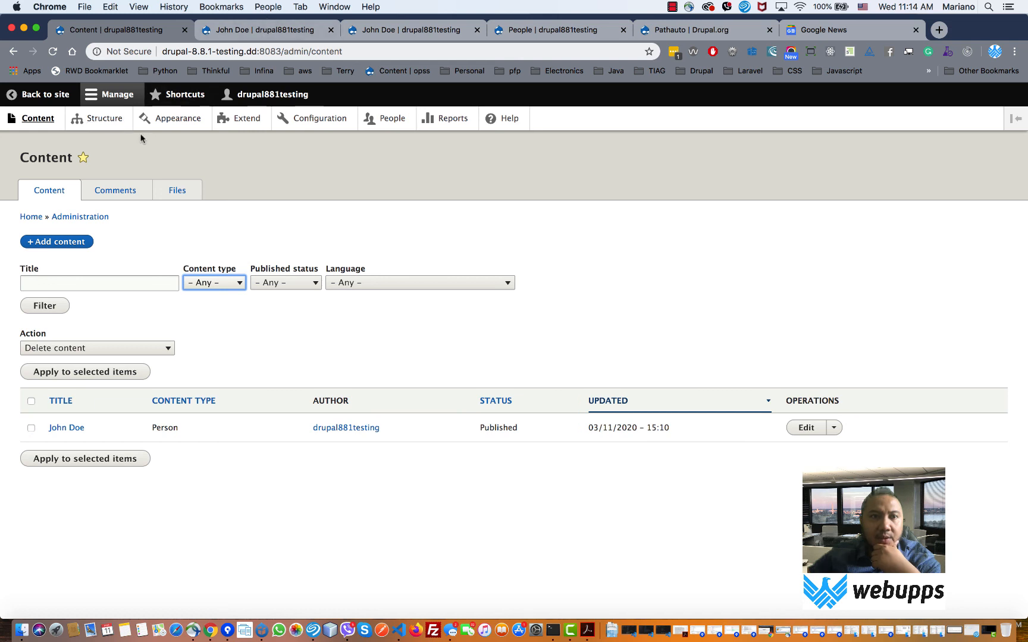
left_click(116, 119)
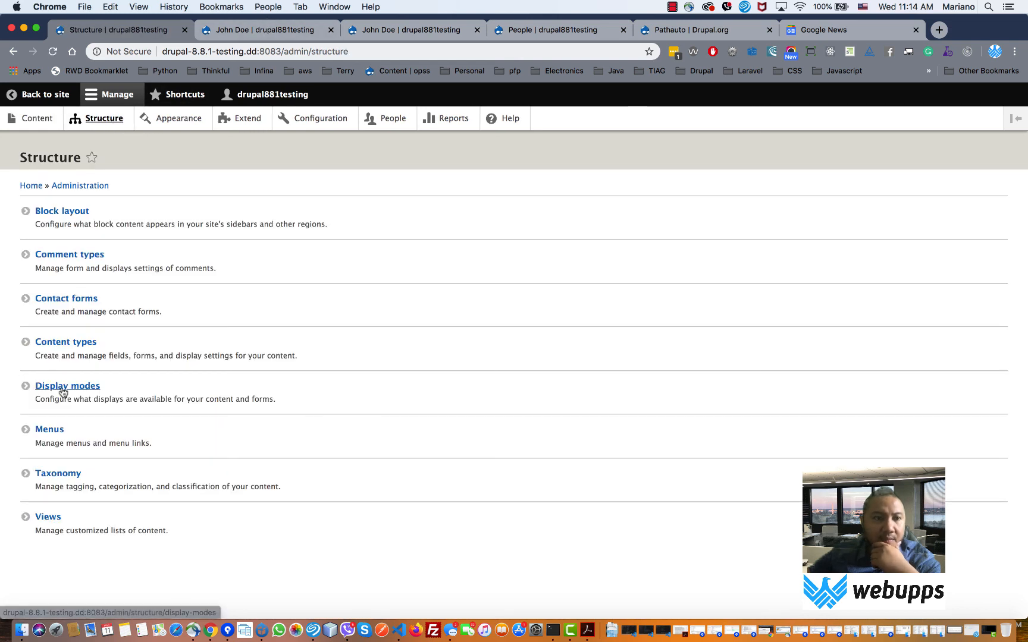
left_click(70, 345)
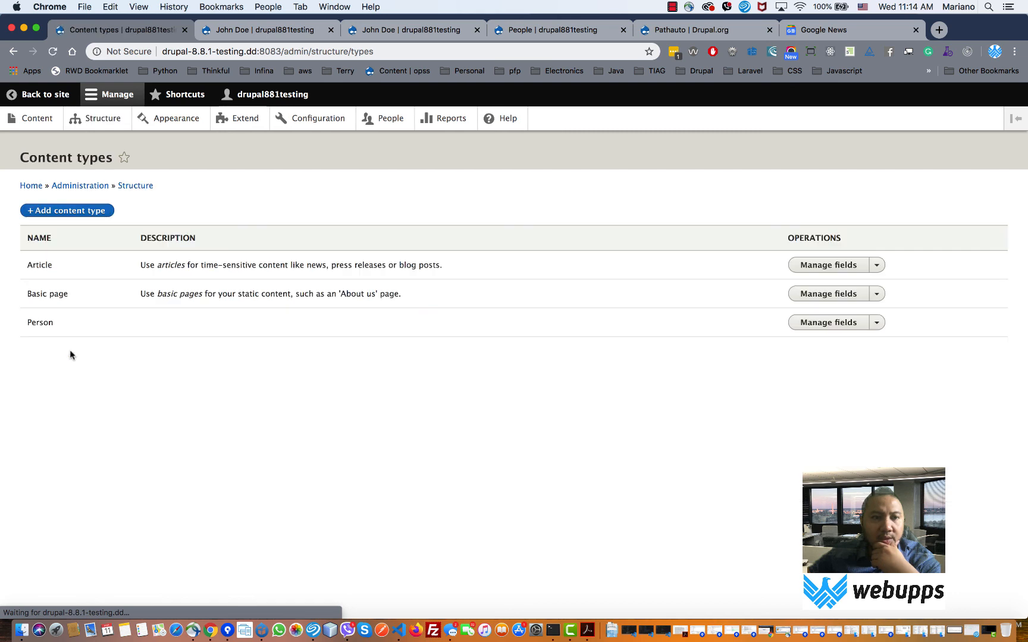
left_click(845, 324)
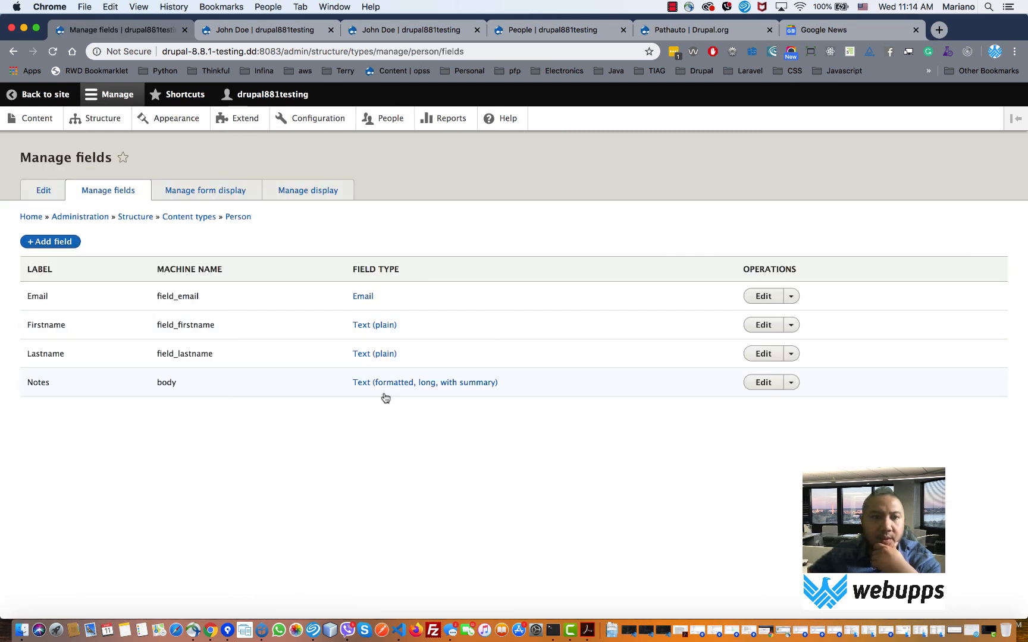
- On Edit Person content type, view Menu, Display, Publishing and Submission form settings
left_click(53, 194)
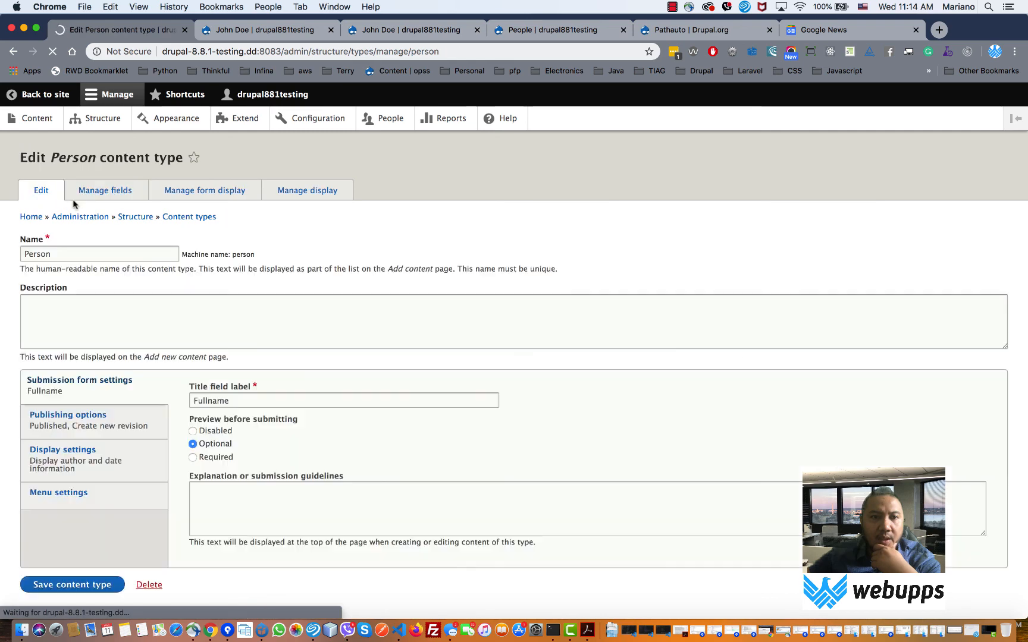
scroll(412, 358, "down", 1)
left_click(163, 468)
scroll(149, 467, "up", 1)
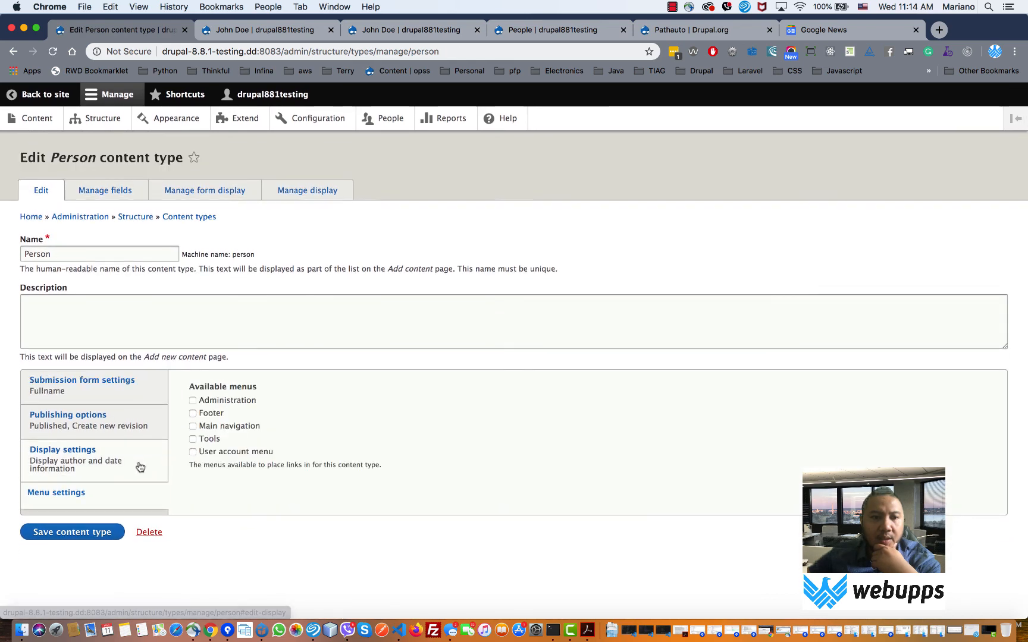
left_click(132, 453)
left_click(136, 426)
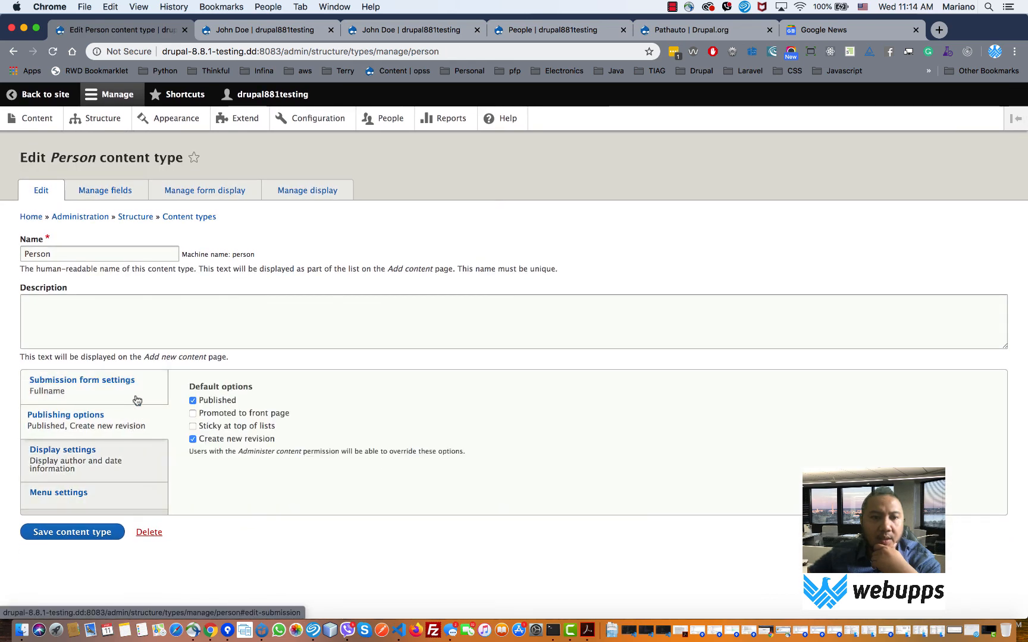
left_click(137, 399)
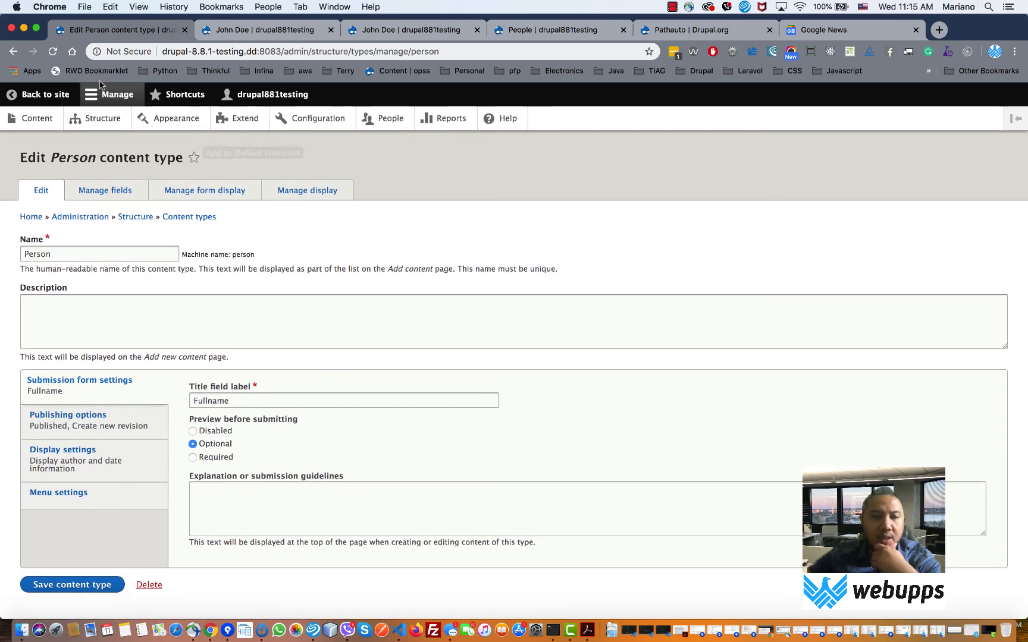
- Browse the Content, Files and Comments admin pages, finishing on the empty Comments list
left_click(109, 122)
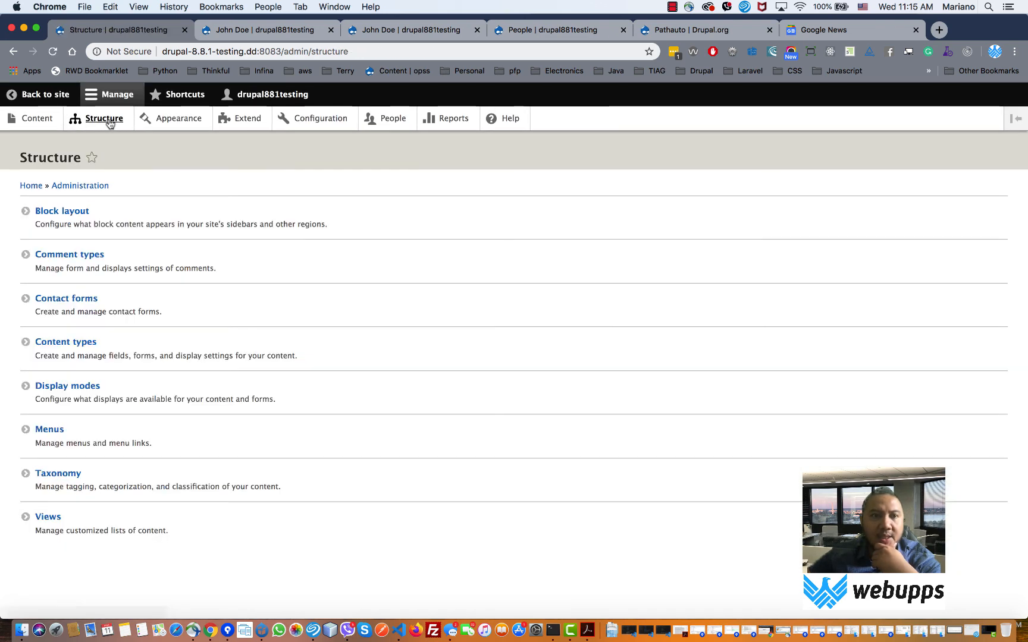
left_click(33, 119)
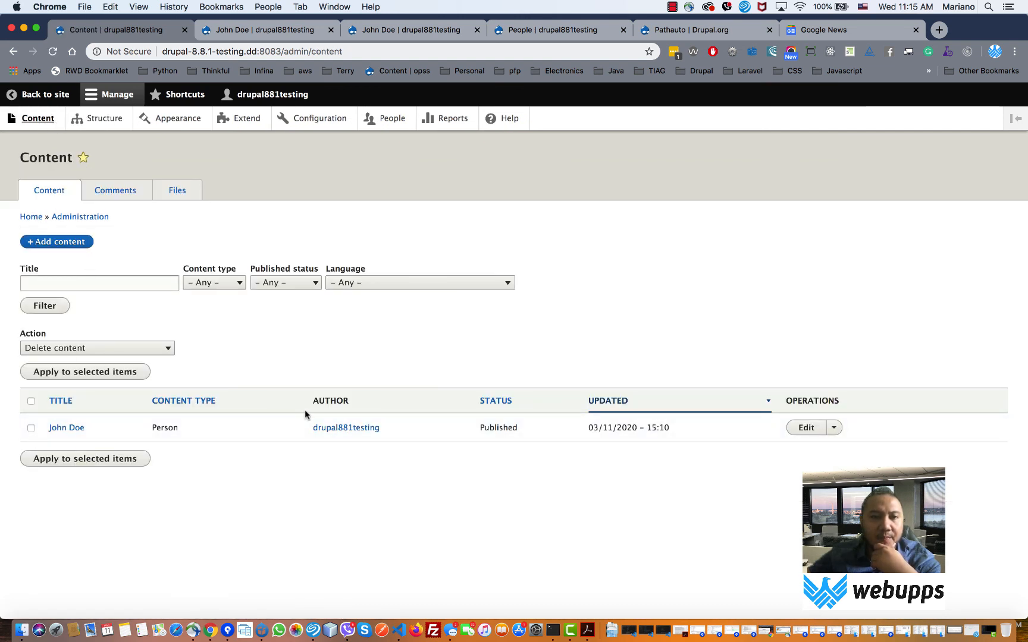
left_click(179, 192)
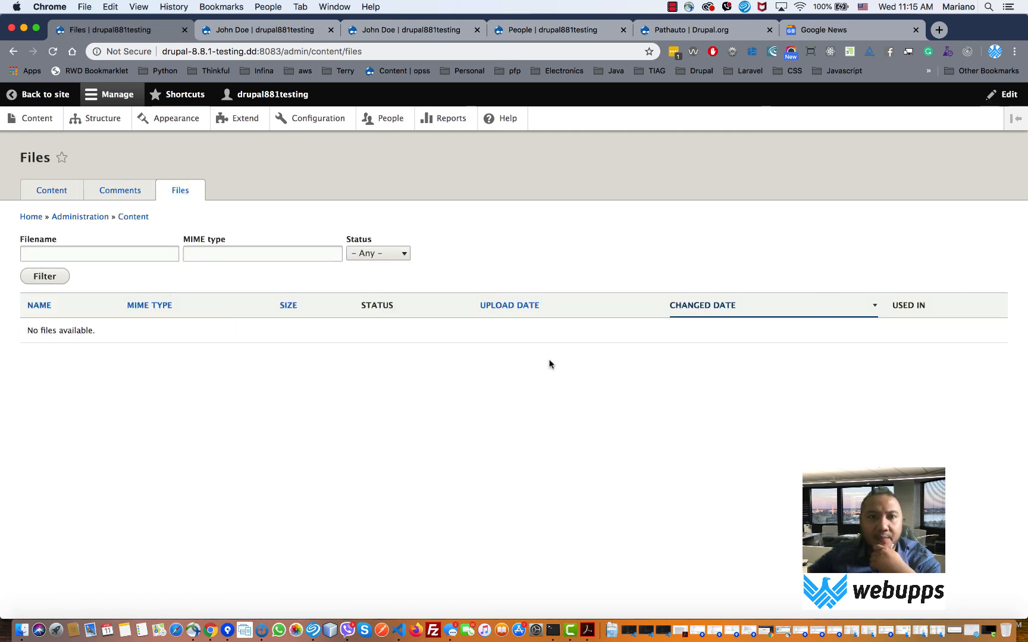
left_click(134, 194)
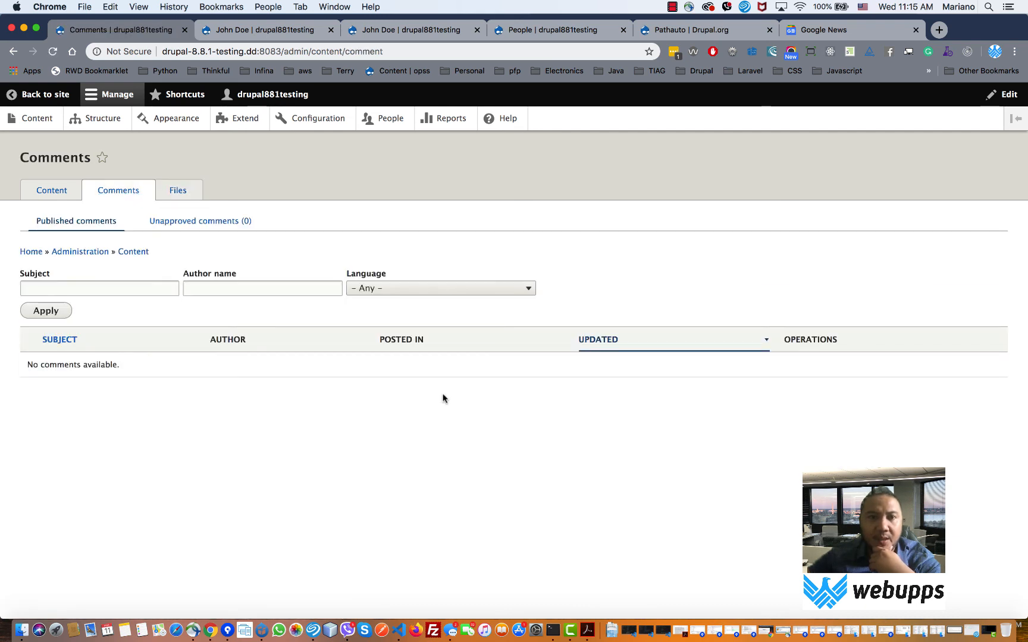
left_click(38, 120)
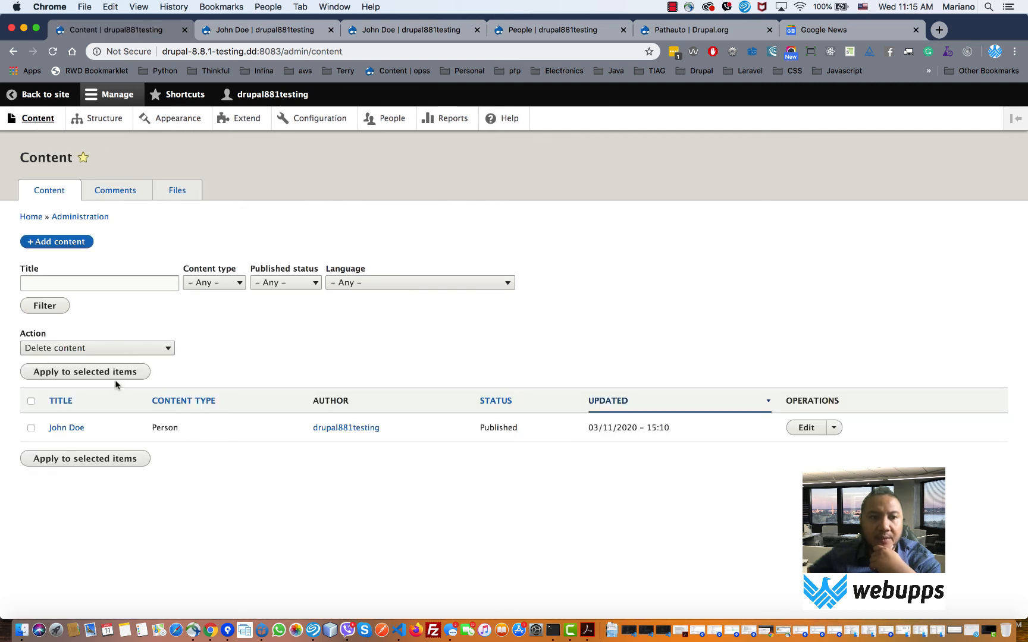
left_click(129, 192)
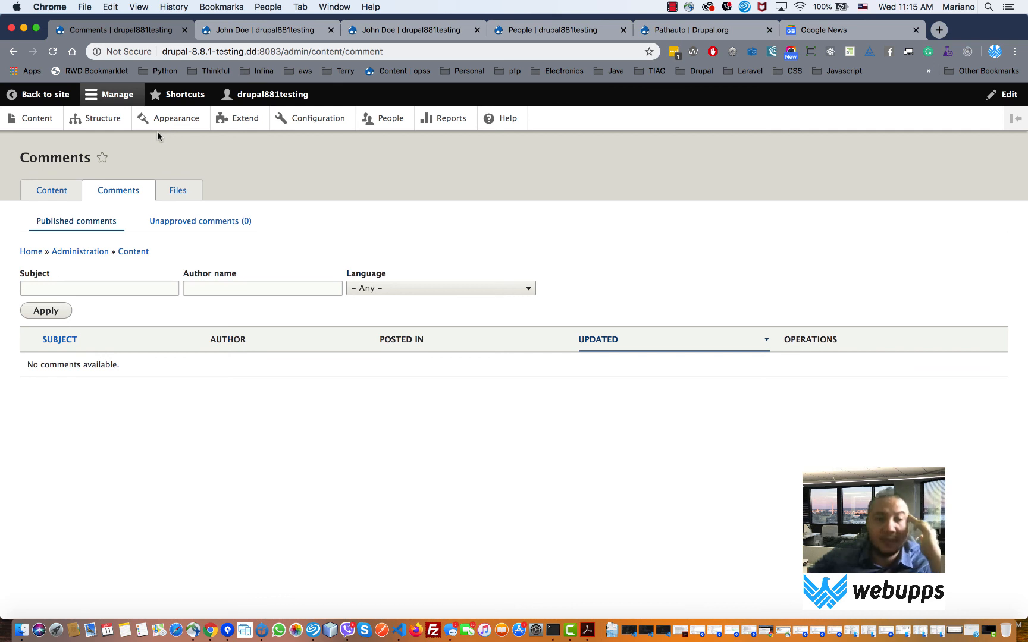
- Open Structure > Menus and the Main navigation menu's edit page
left_click(103, 121)
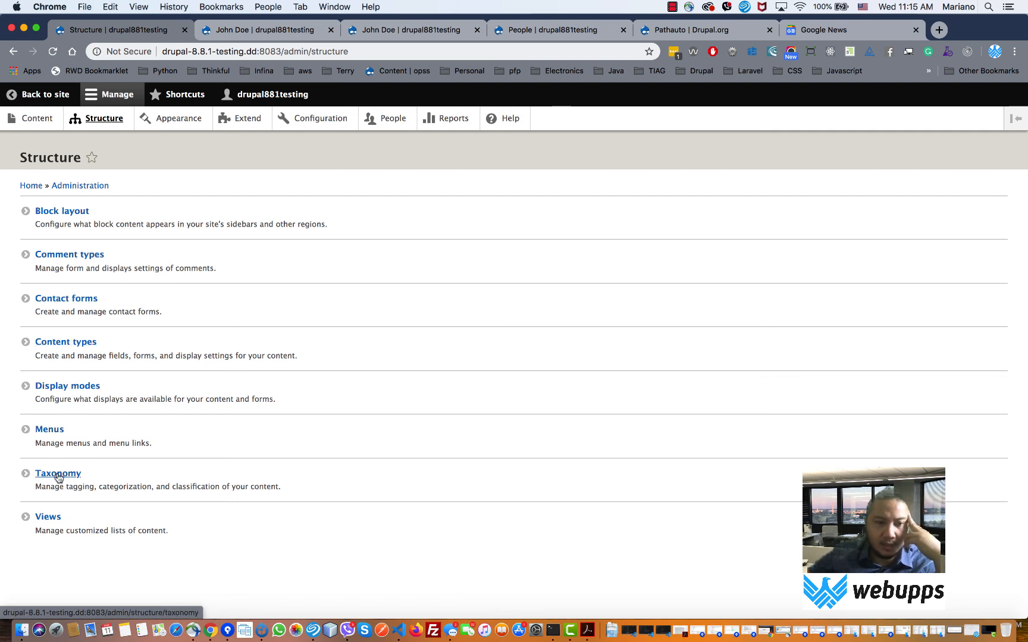
left_click(52, 432)
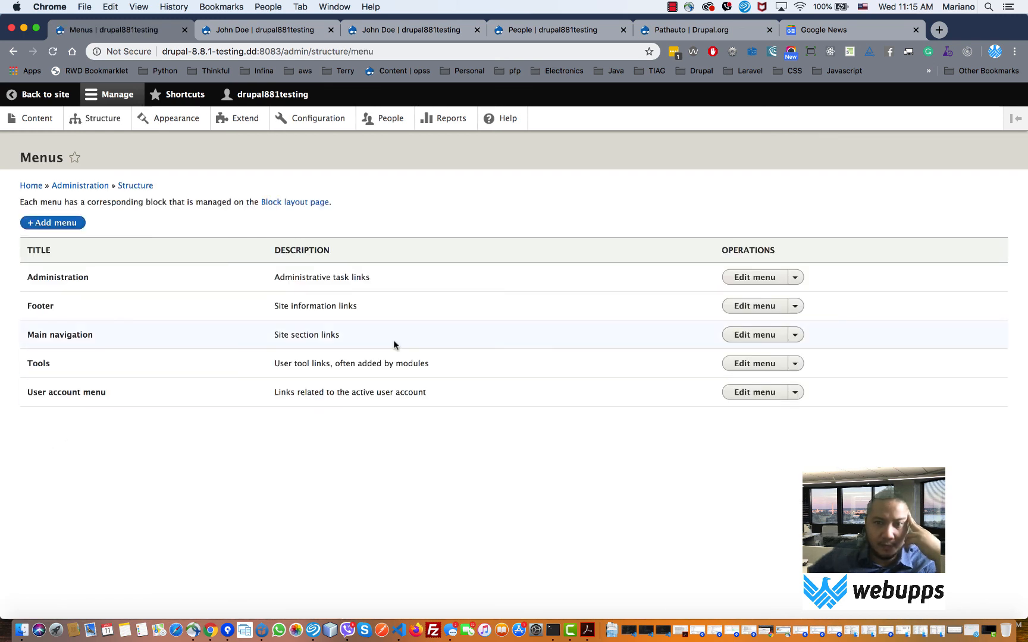
left_click(748, 336)
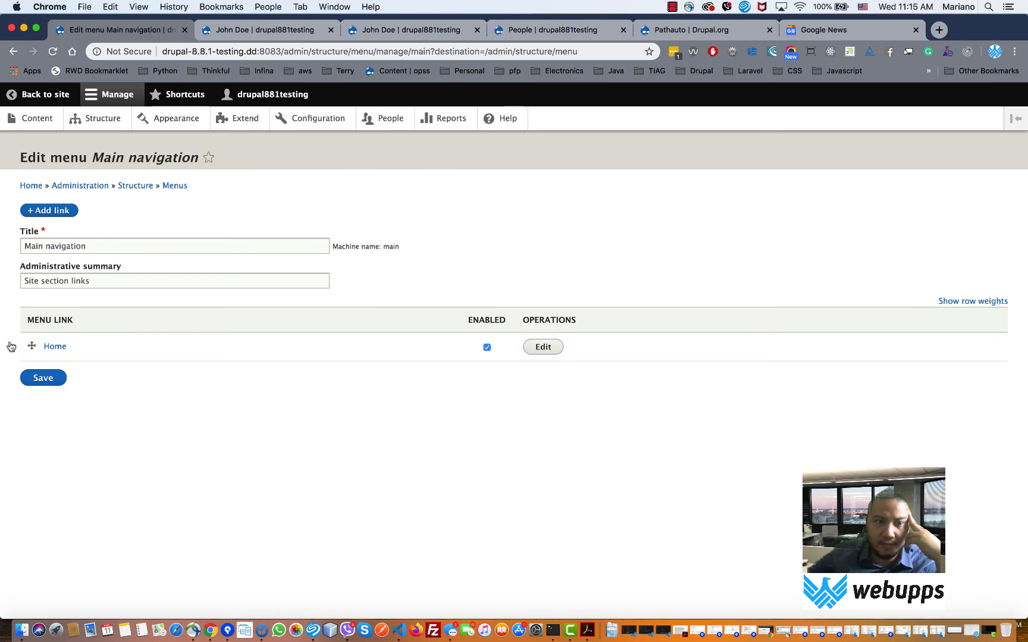
- From the public site, open the User account menu via its contextual link, then return to menus
left_click(46, 96)
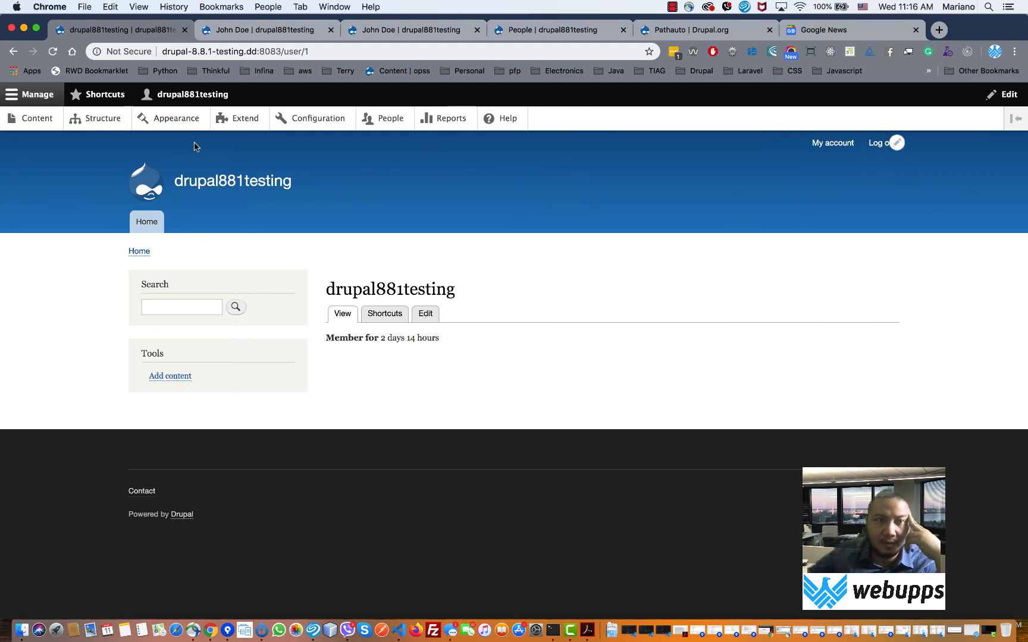
left_click(895, 145)
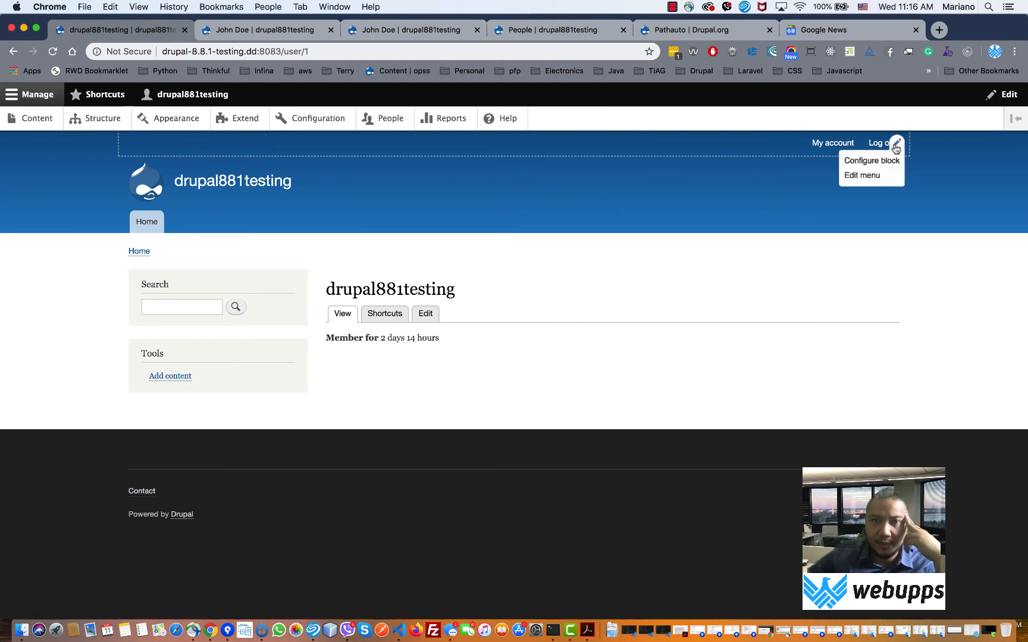
left_click(854, 174)
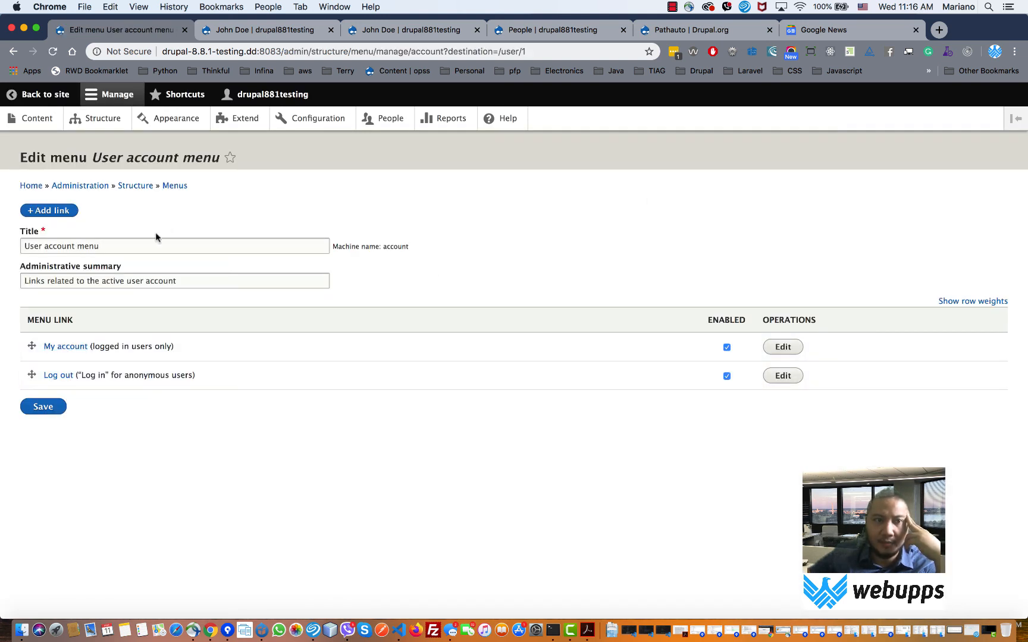
left_click(176, 186)
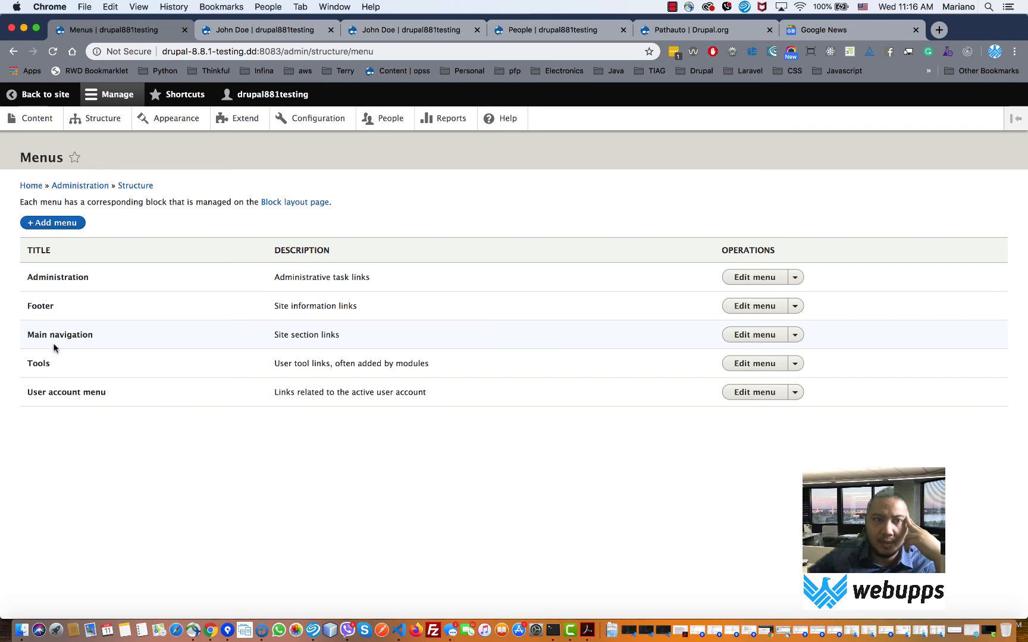
- Edit the Main navigation menu through its block's contextual pencil on the site
left_click(27, 95)
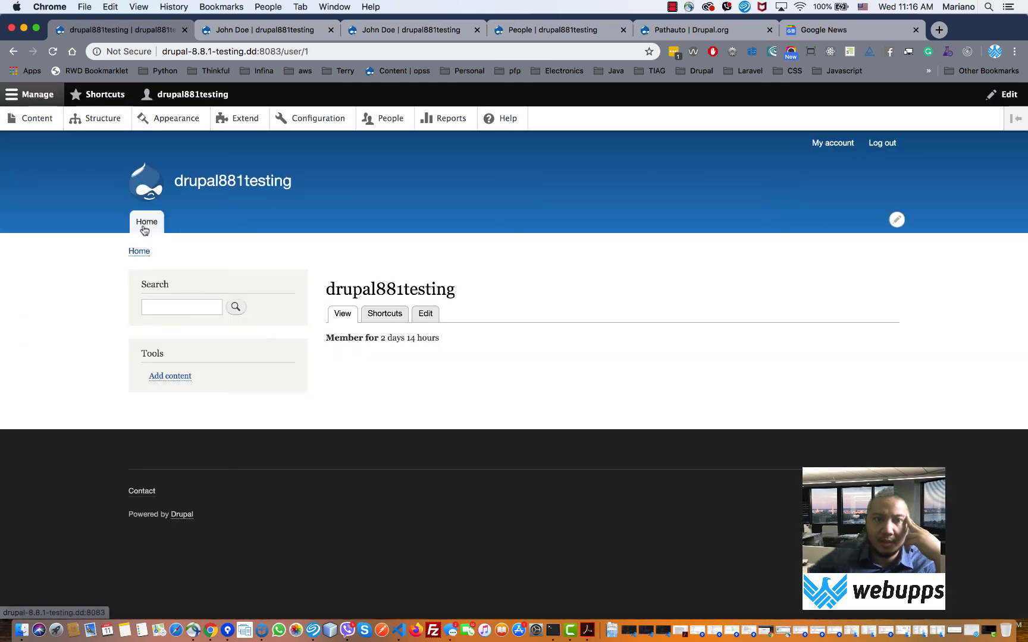
left_click(896, 220)
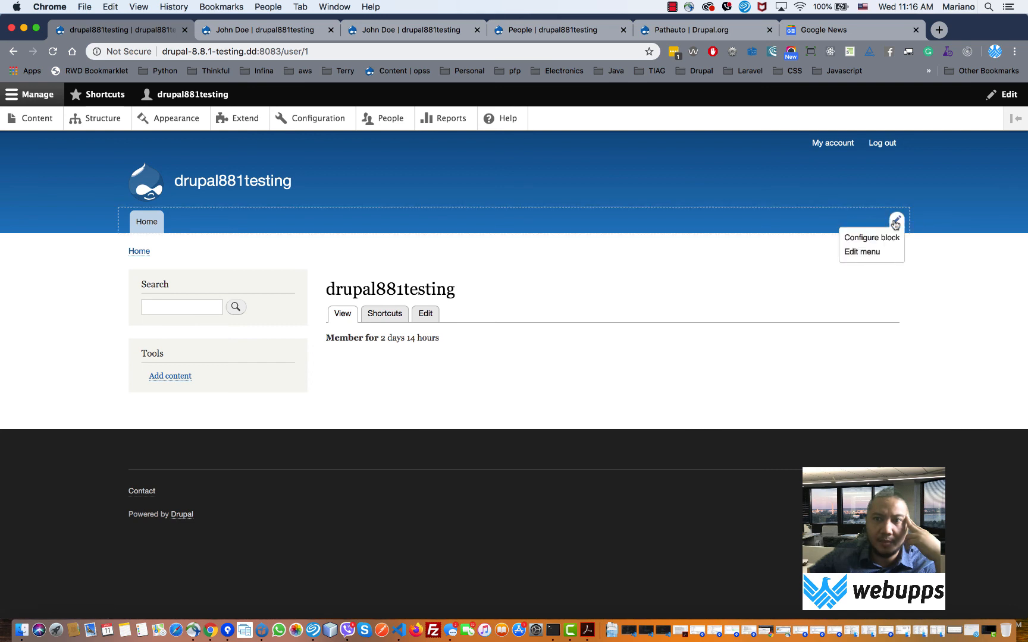
left_click(861, 252)
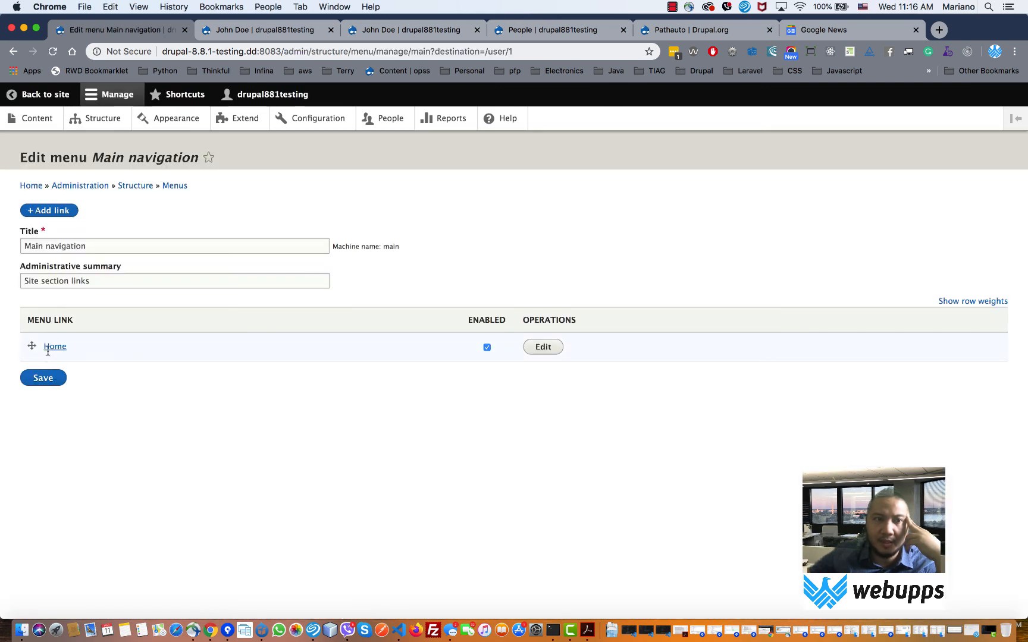
- Add an 'About' link pointing to /about to Main navigation and save it
left_click(50, 215)
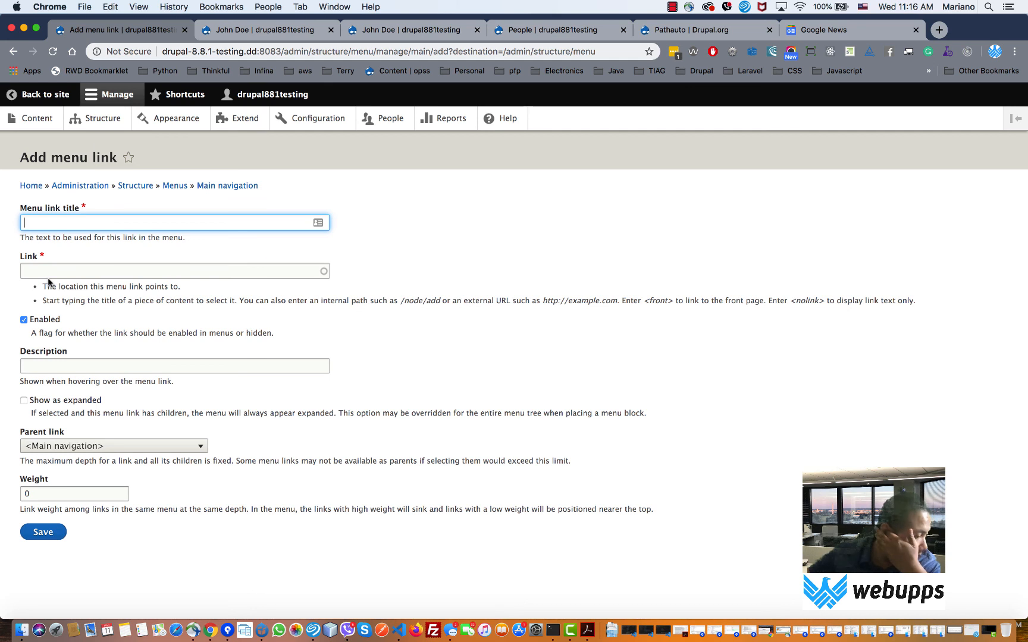
type("About")
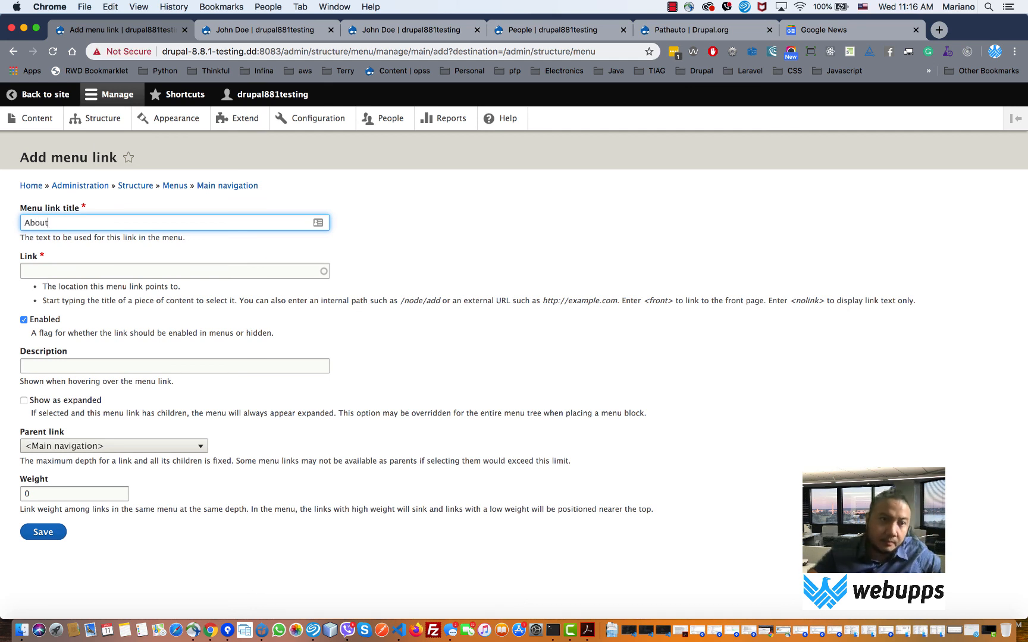
left_click(62, 268)
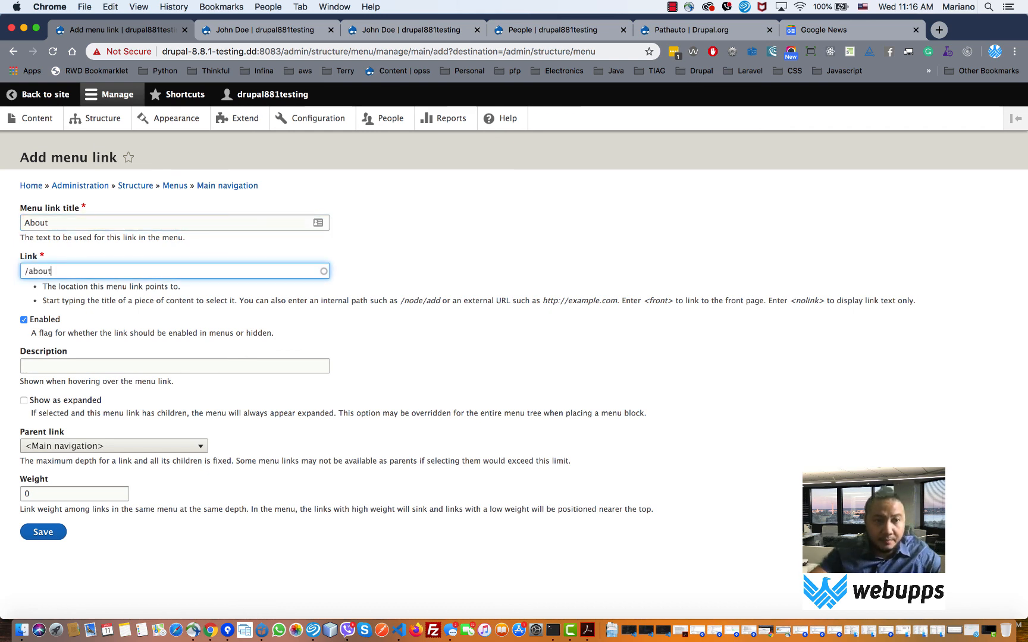
left_click(44, 532)
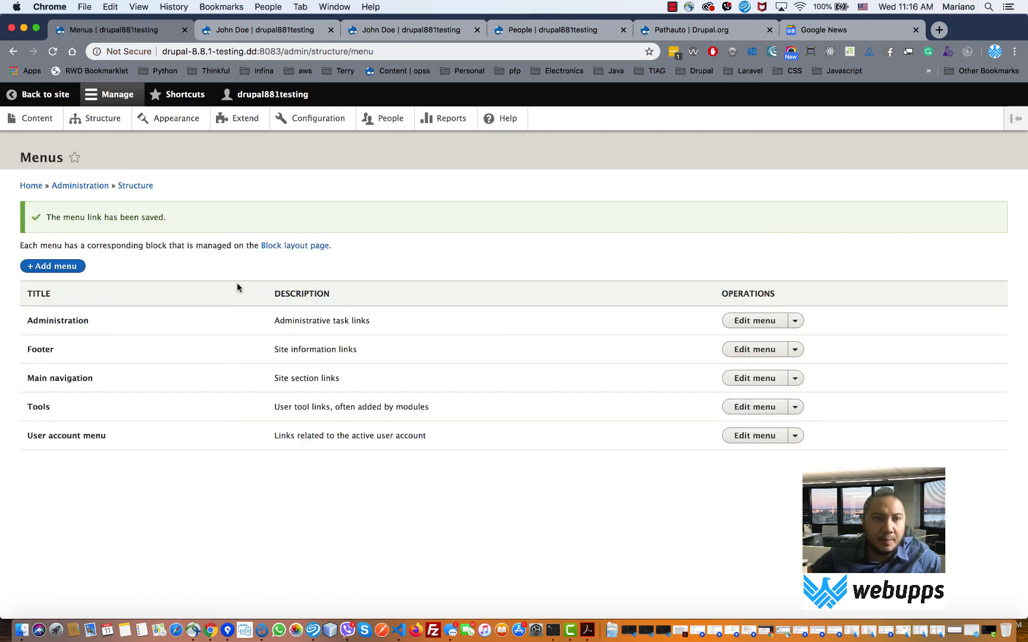
left_click(41, 120)
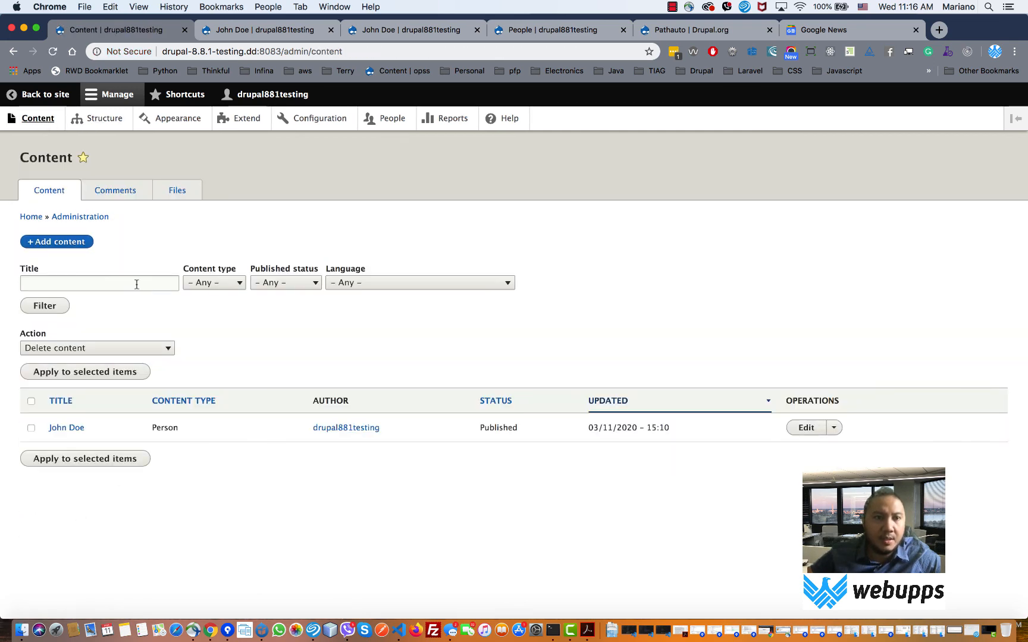
- Start a new Basic page titled 'About' with URL alias /about, leaving it unsaved
left_click(75, 246)
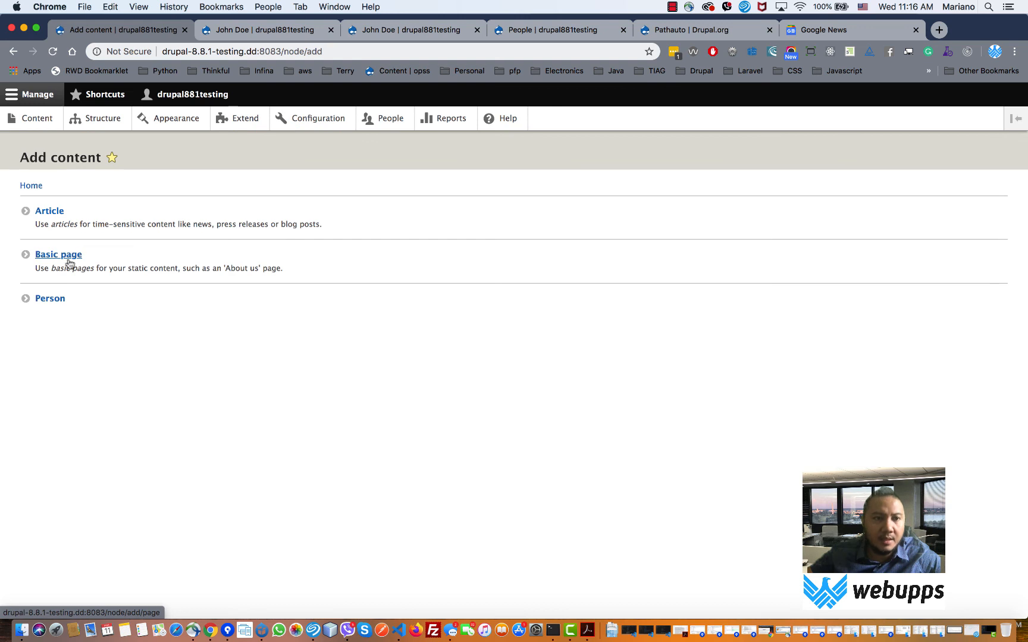
left_click(62, 256)
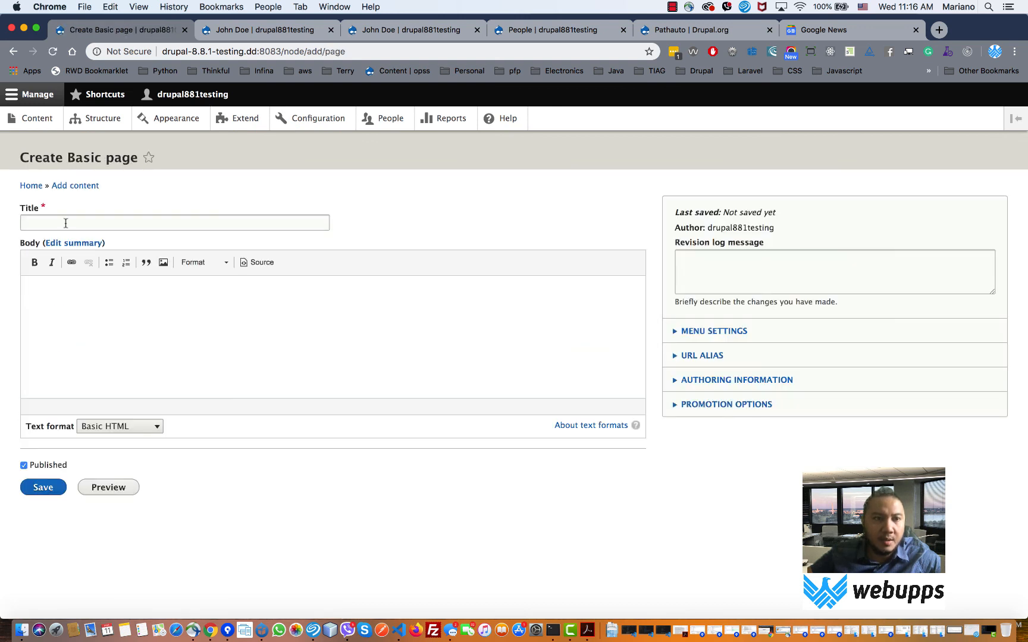
left_click(66, 223)
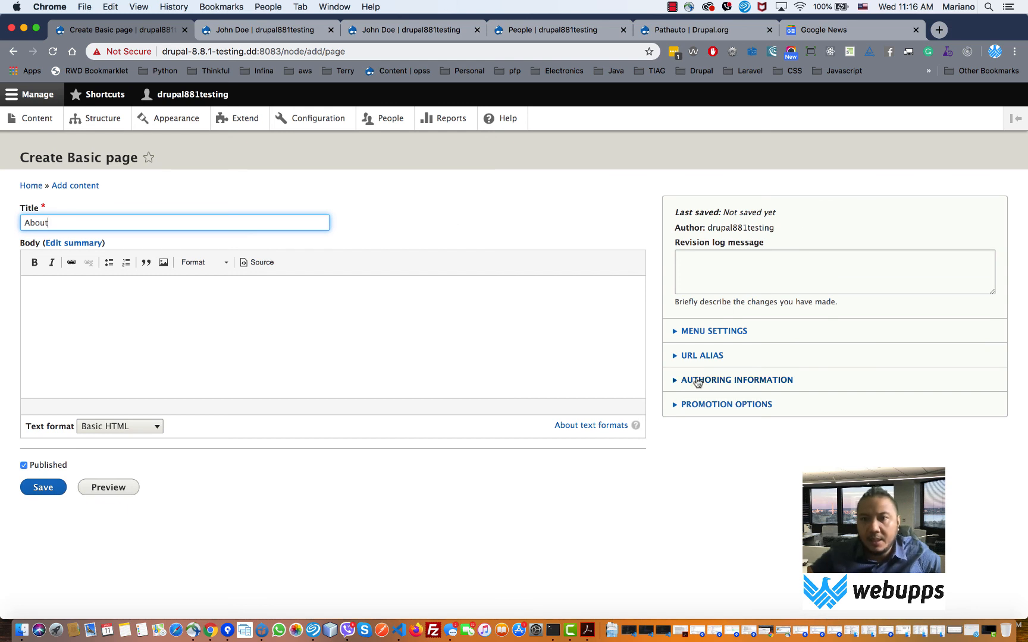
left_click(696, 356)
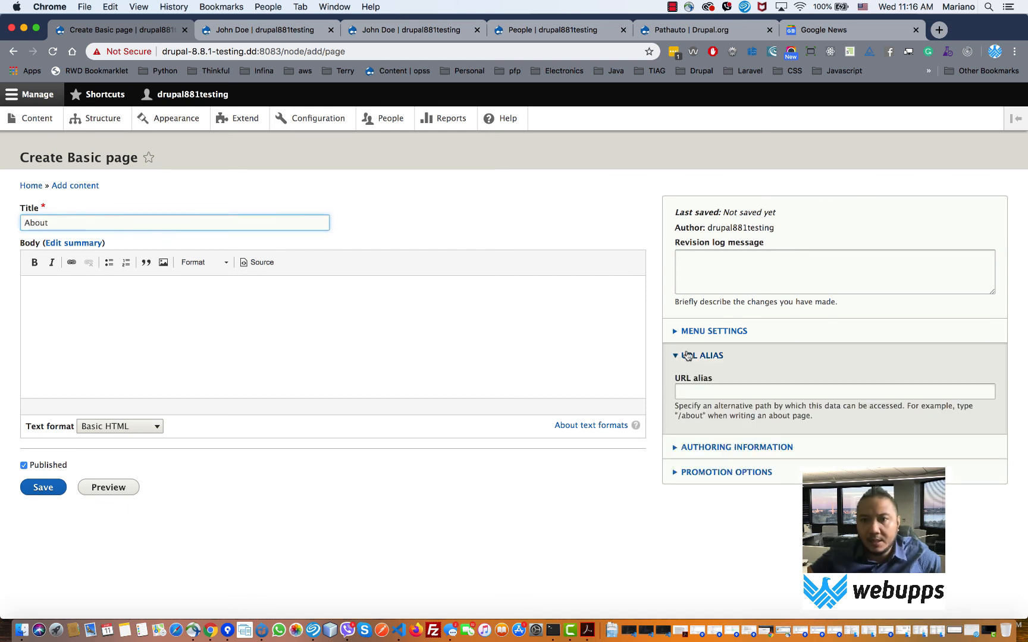
left_click(706, 393)
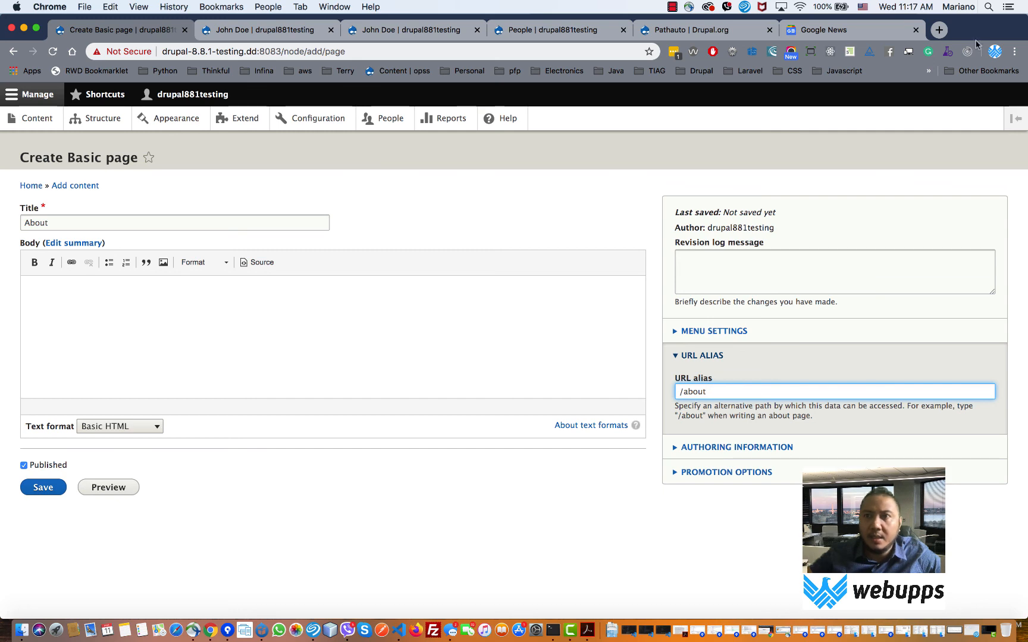
left_click(833, 30)
- Search the web for 'lorem ipsum' and open the loremipsum.io generator
left_click(569, 52)
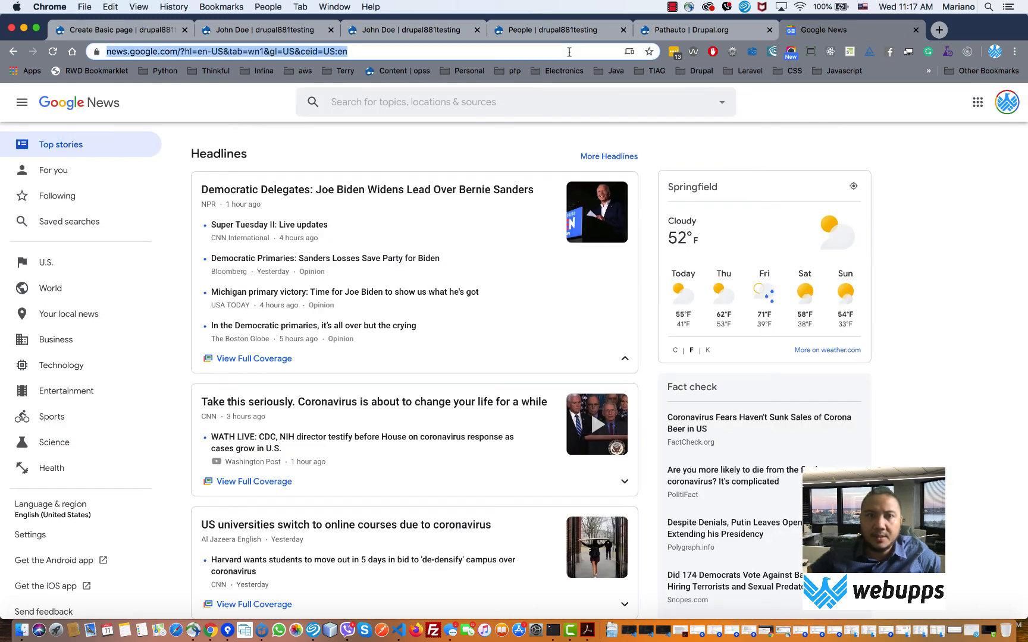
type("lorem ")
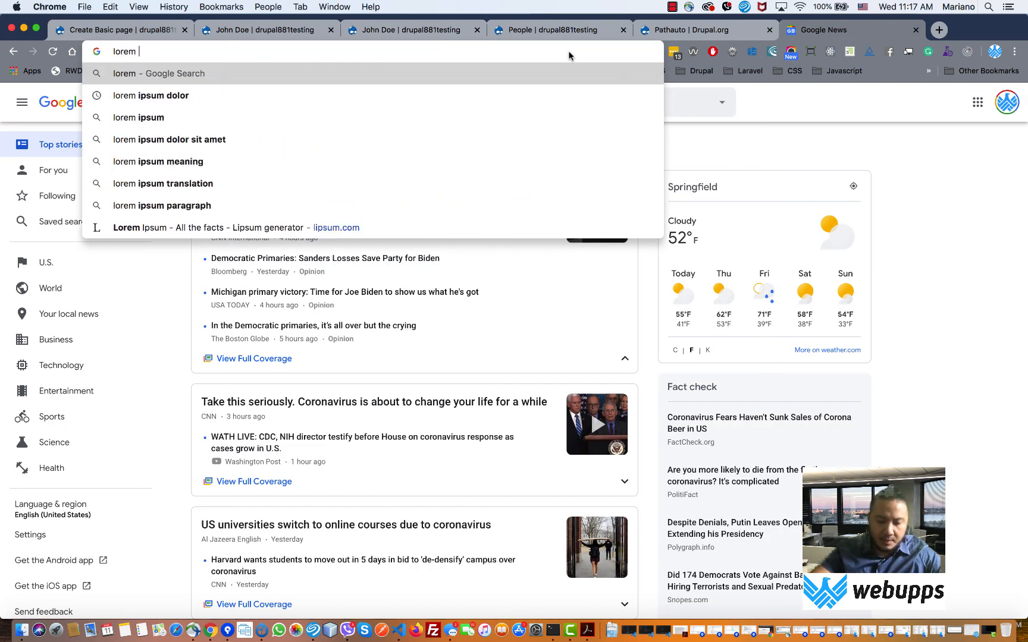
type("ipsum")
key("Return")
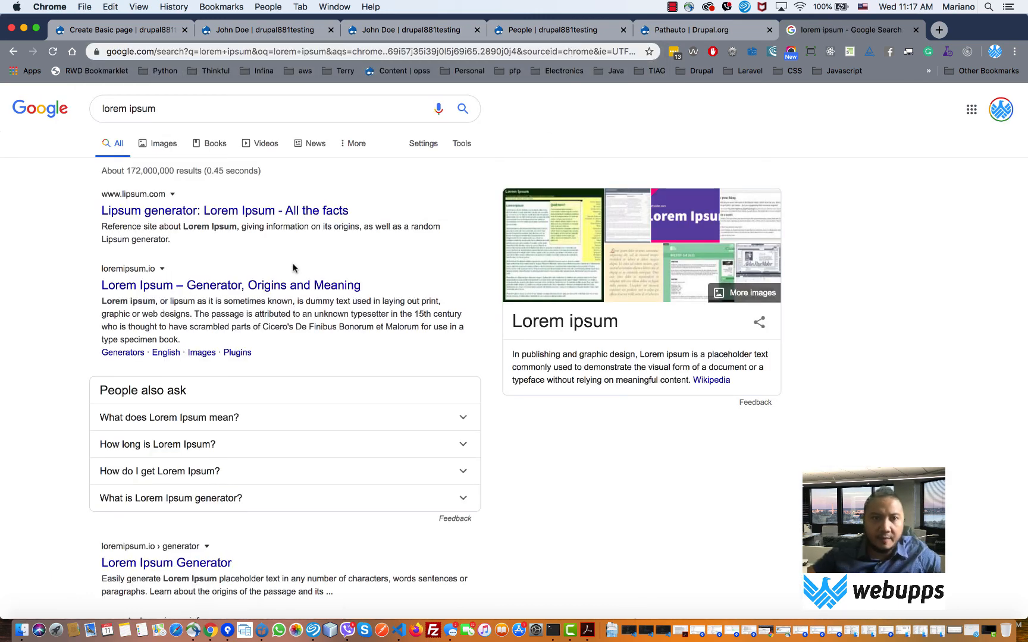
left_click(275, 287)
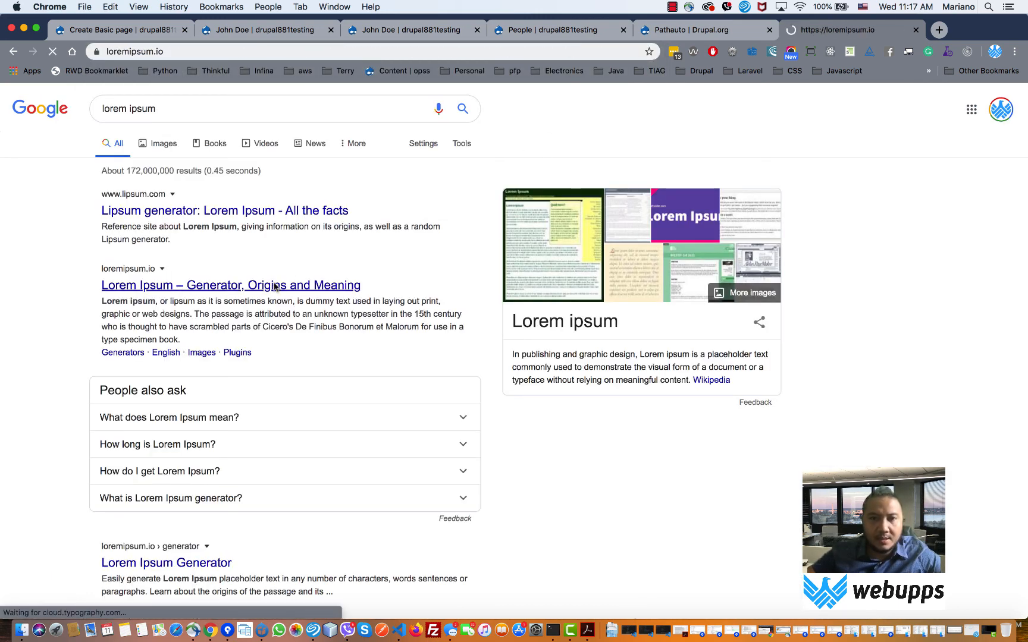
- Copy the generated lorem ipsum paragraphs and return to the Create Basic page form
scroll(380, 374, "down", 2)
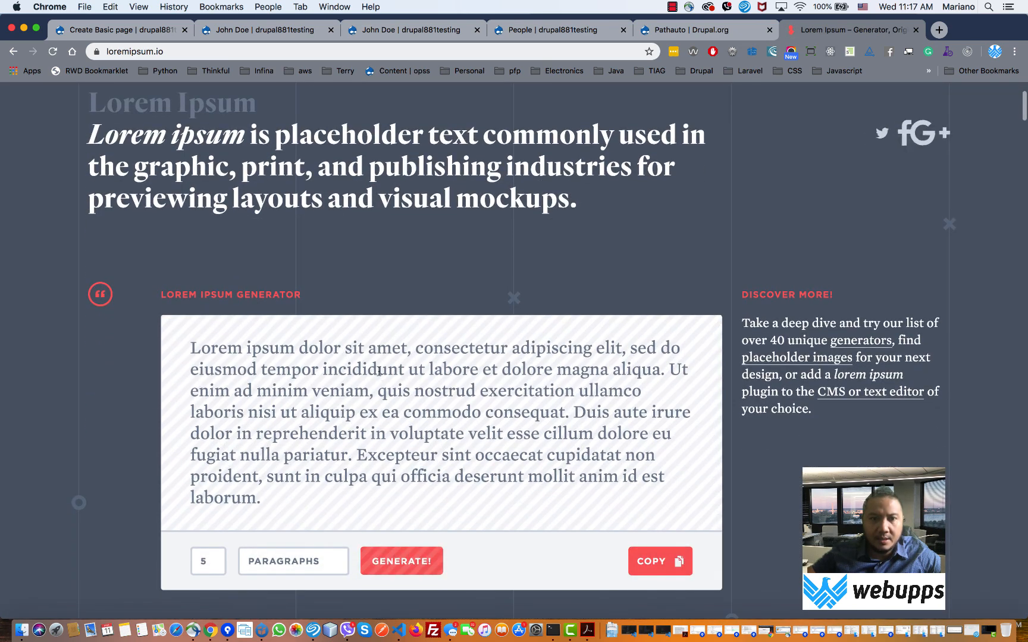
double_click(386, 388)
left_click(385, 387)
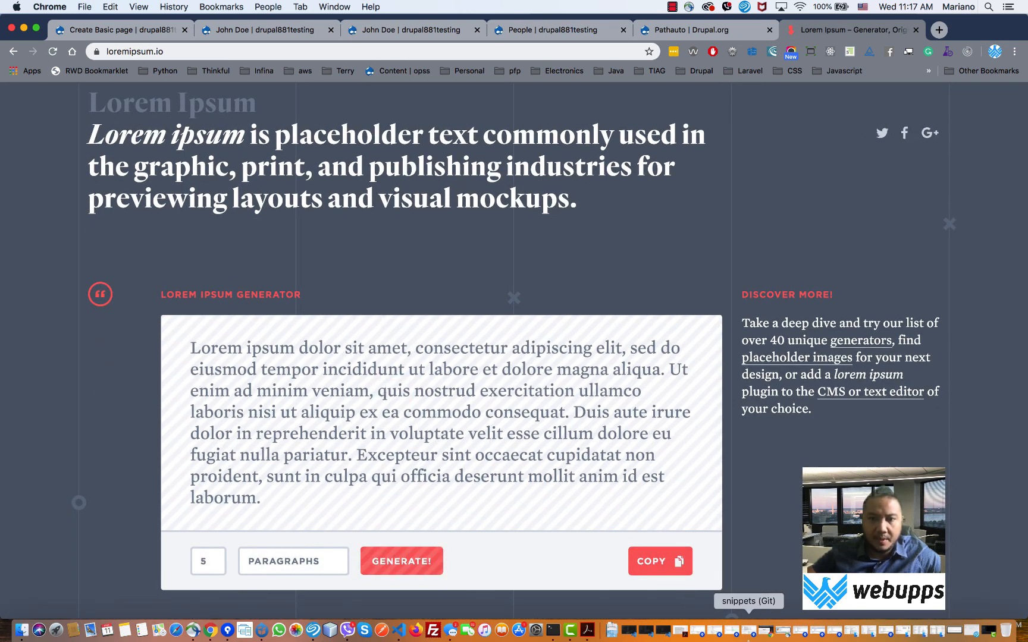
left_click(666, 562)
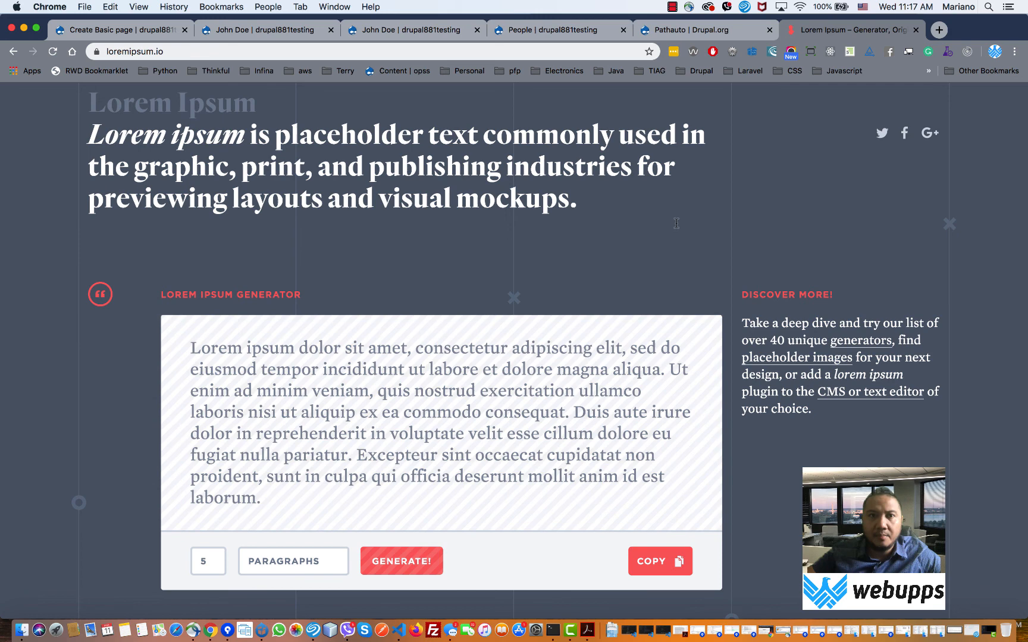
left_click(277, 30)
left_click(127, 30)
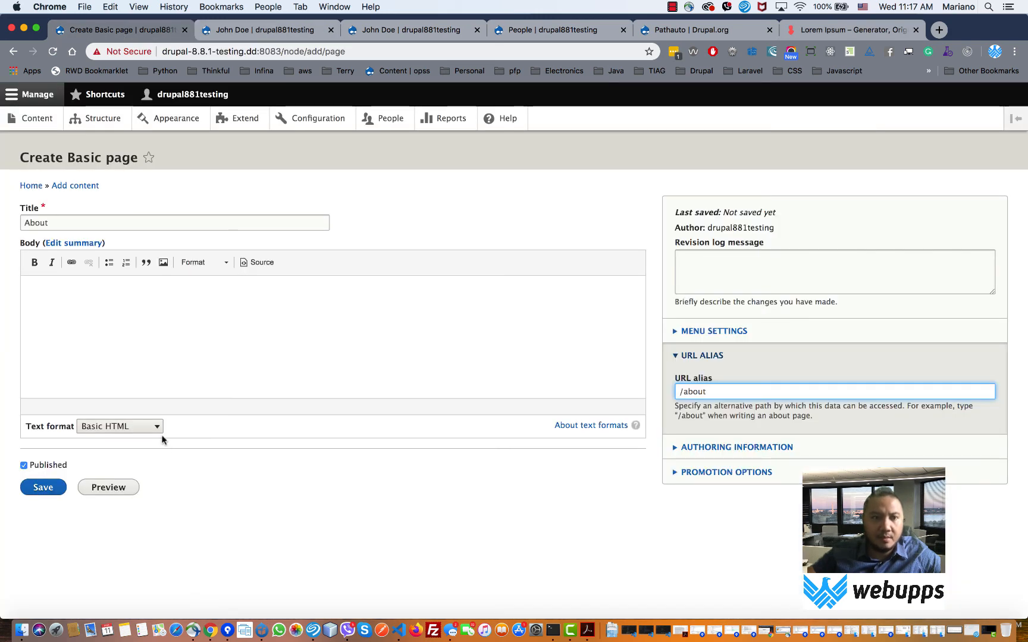
- Paste the lorem ipsum text into the Body and save the About page
left_click(116, 297)
key("super+v")
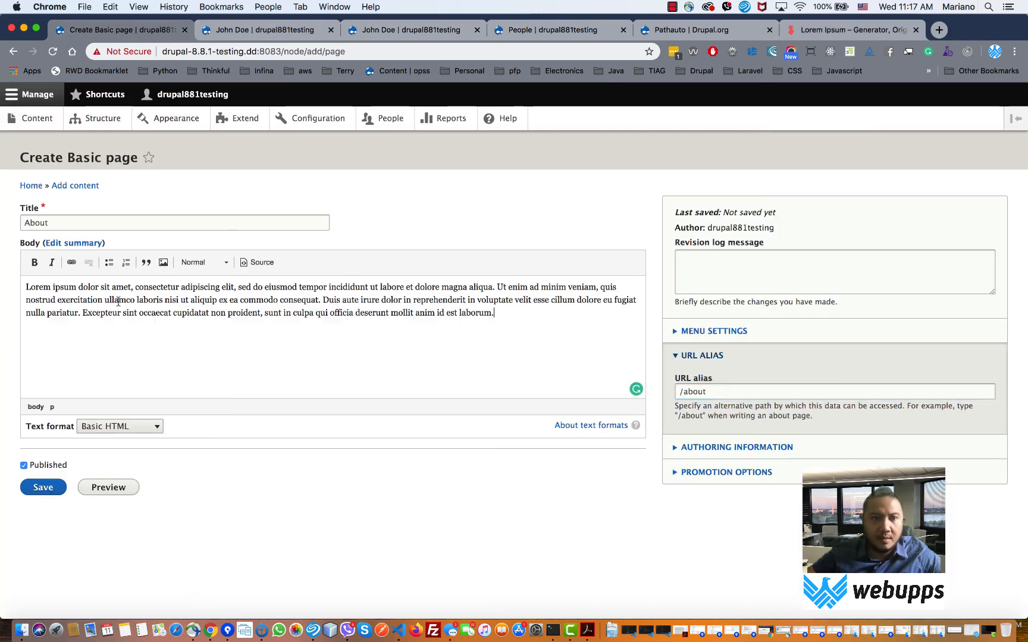
left_click(57, 489)
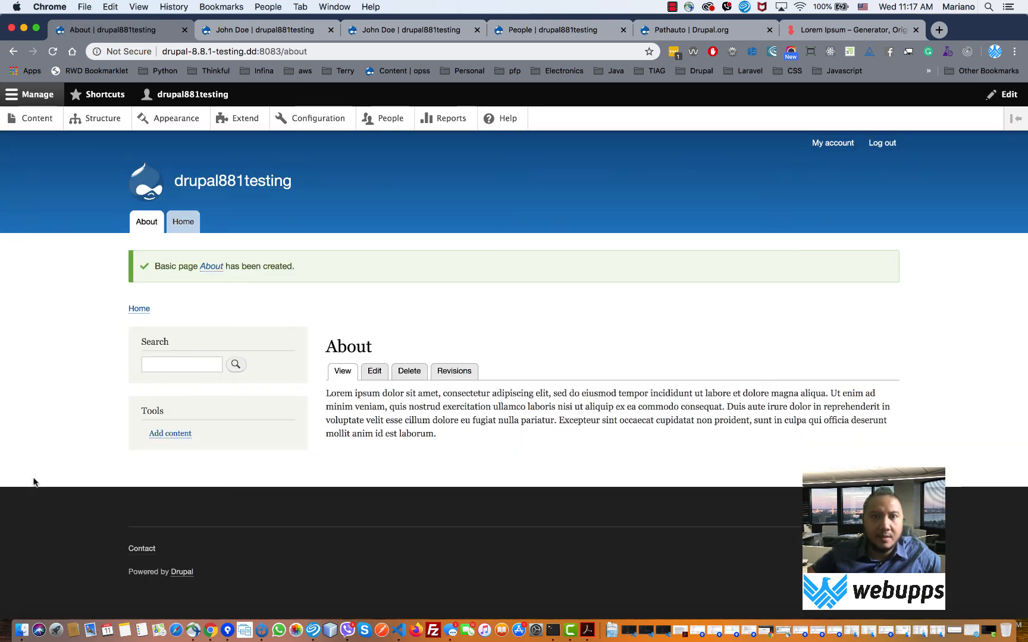
- Verify the page at /about by visiting Home and returning through the About menu tab
left_click_drag(308, 52, 281, 53)
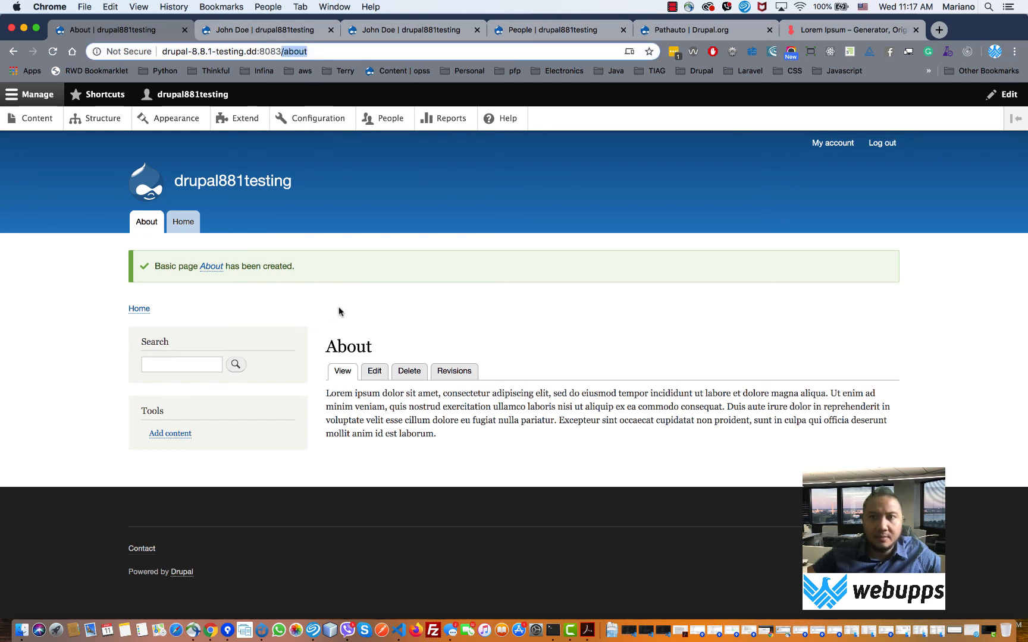
left_click(186, 225)
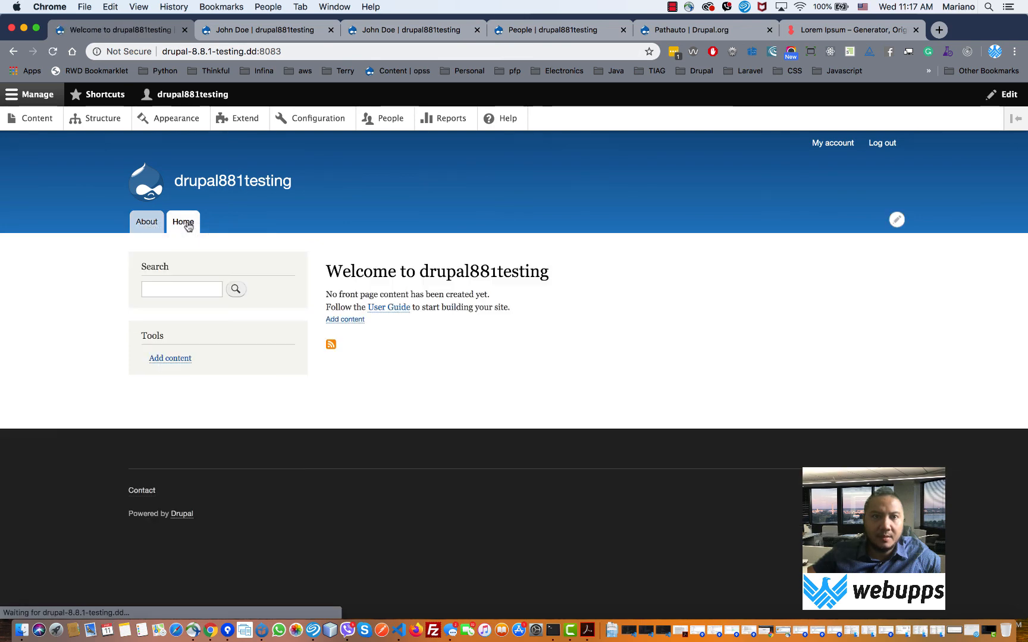
left_click(153, 227)
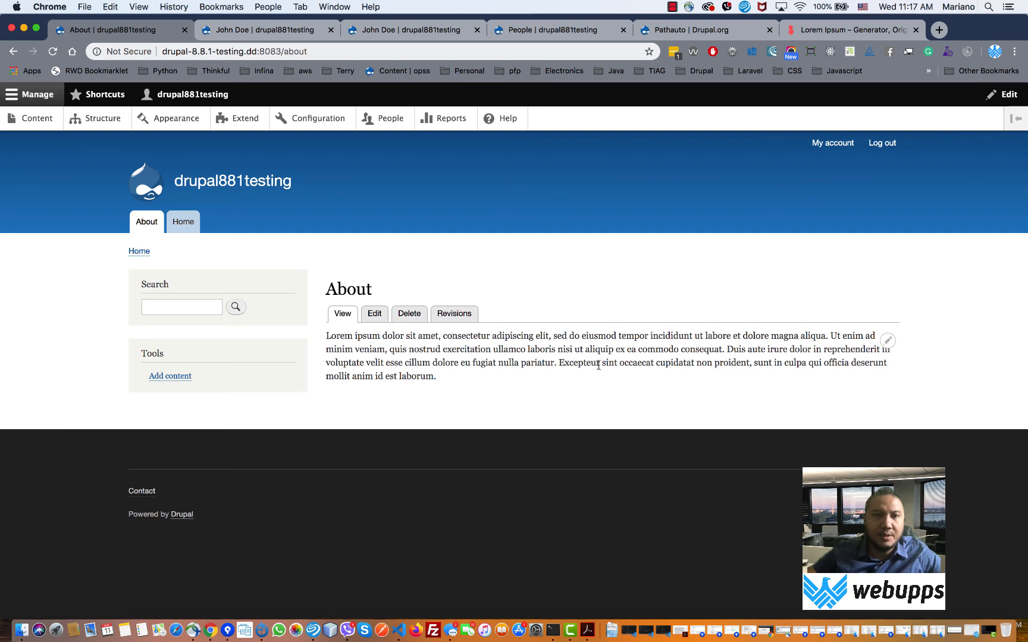
left_click(321, 52)
key("super+c")
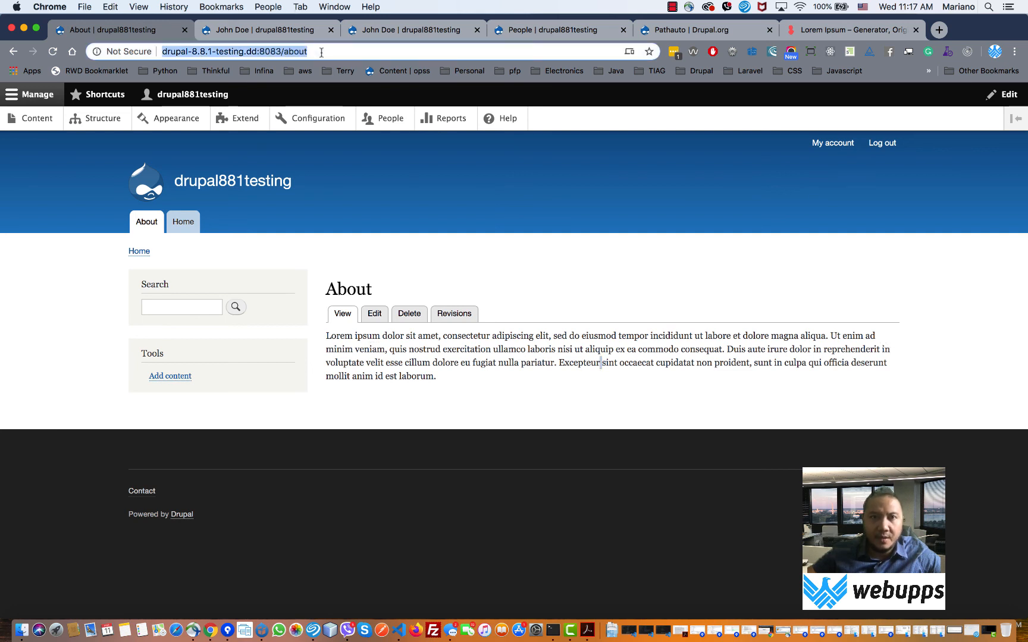
right_click(211, 633)
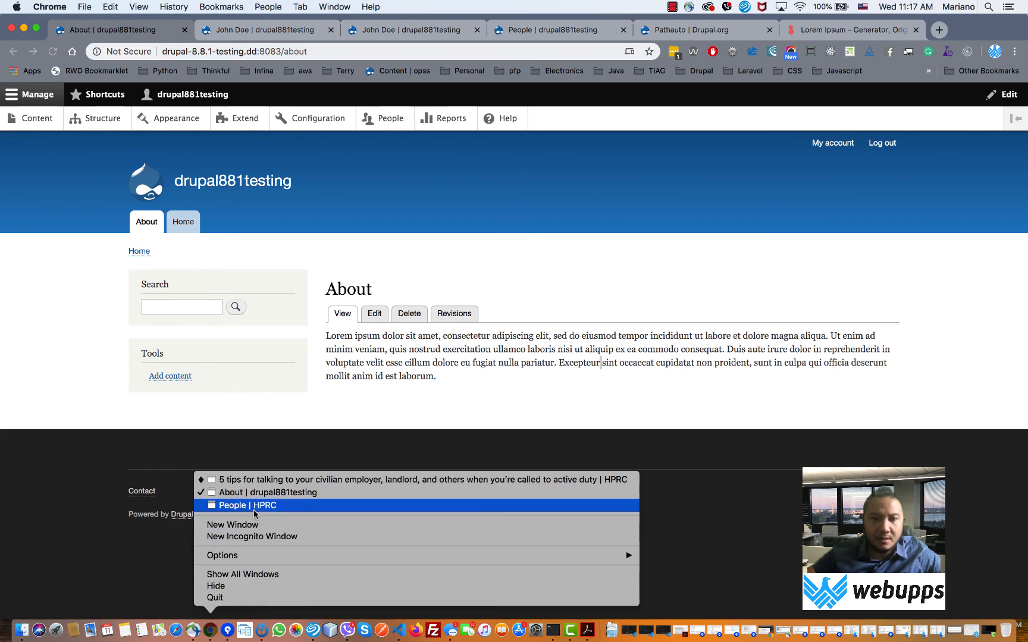
left_click(252, 536)
key("super+v")
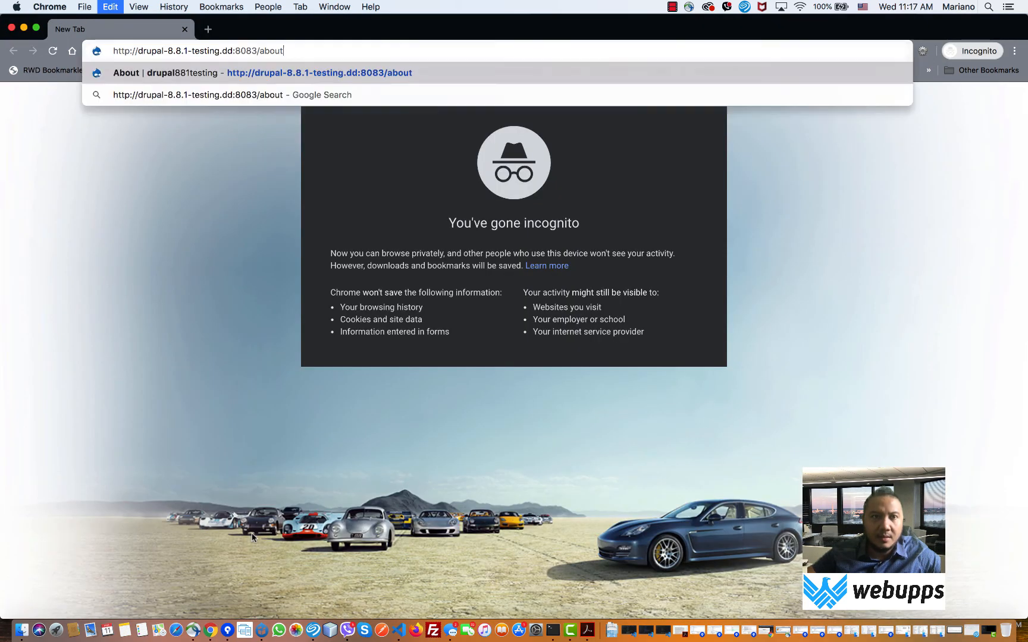
key("Return")
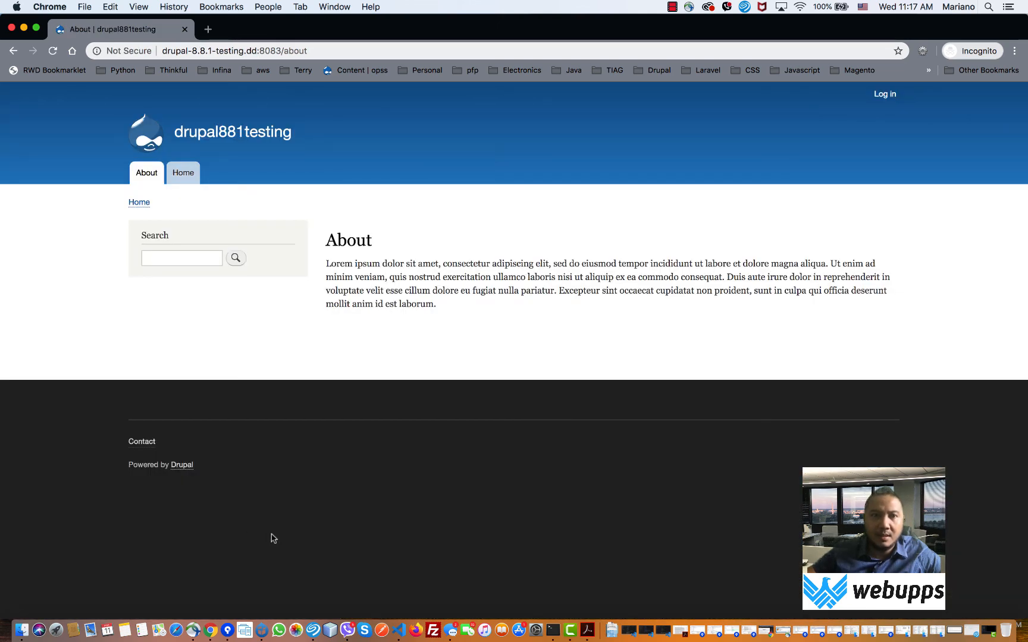
left_click(11, 27)
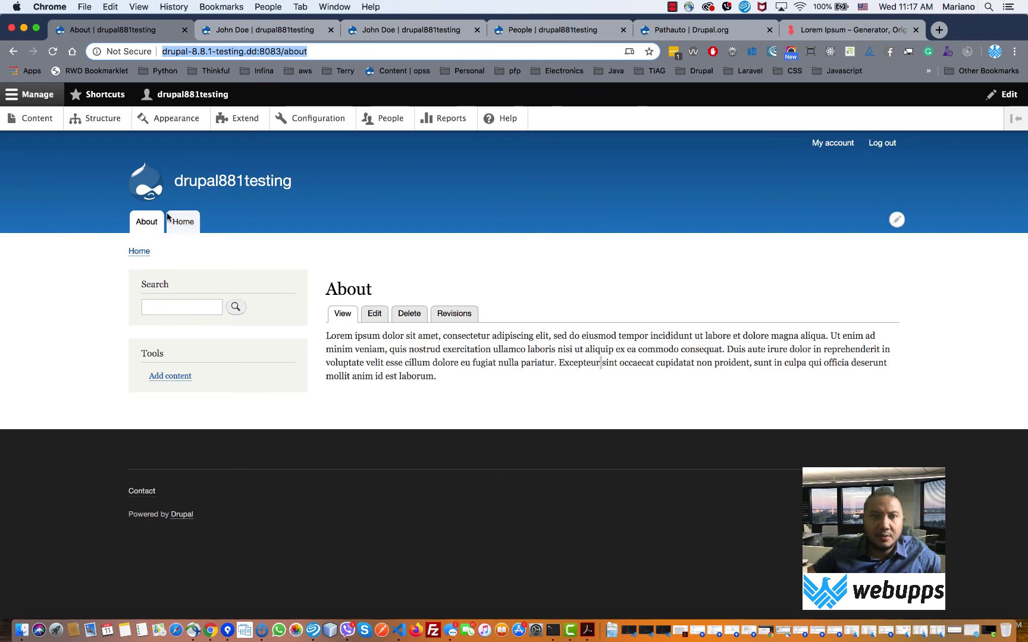
- Move Home above About in the Main navigation menu and save the order
right_click(104, 118)
left_click(226, 52)
left_click(234, 32)
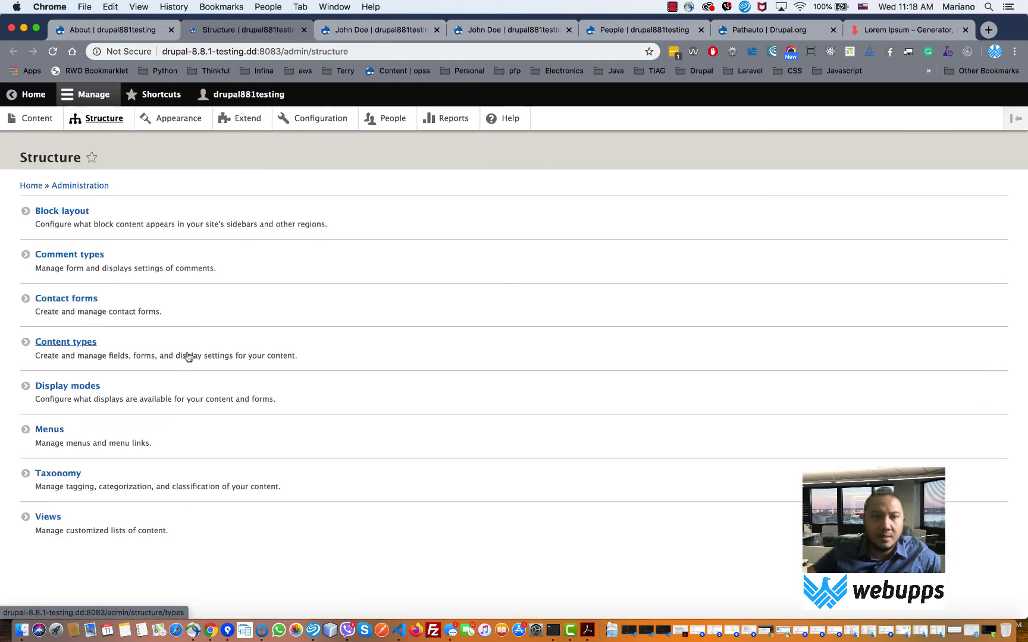
left_click(54, 433)
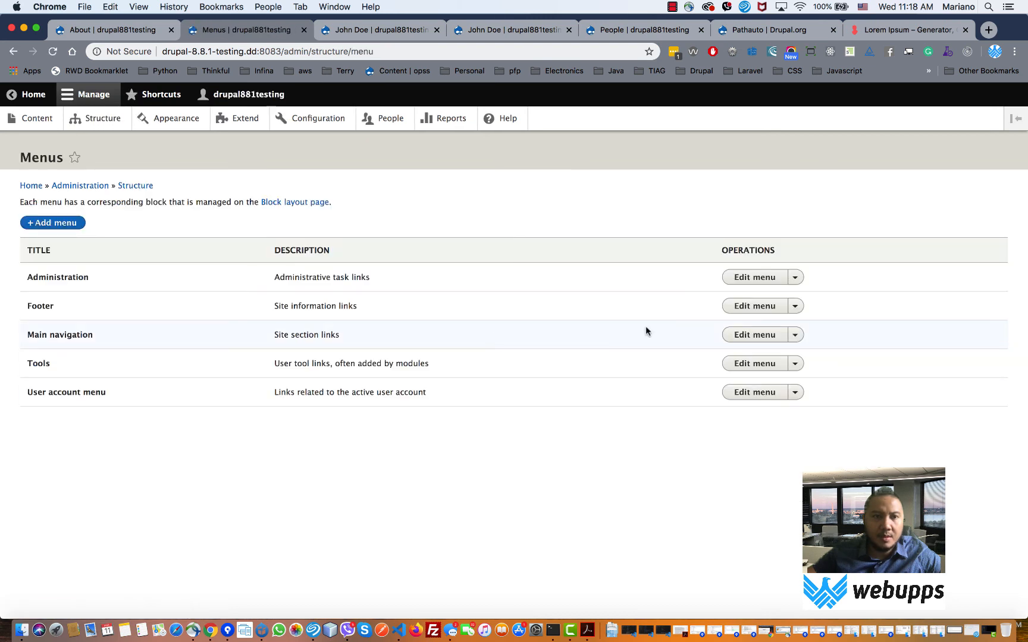
left_click(769, 337)
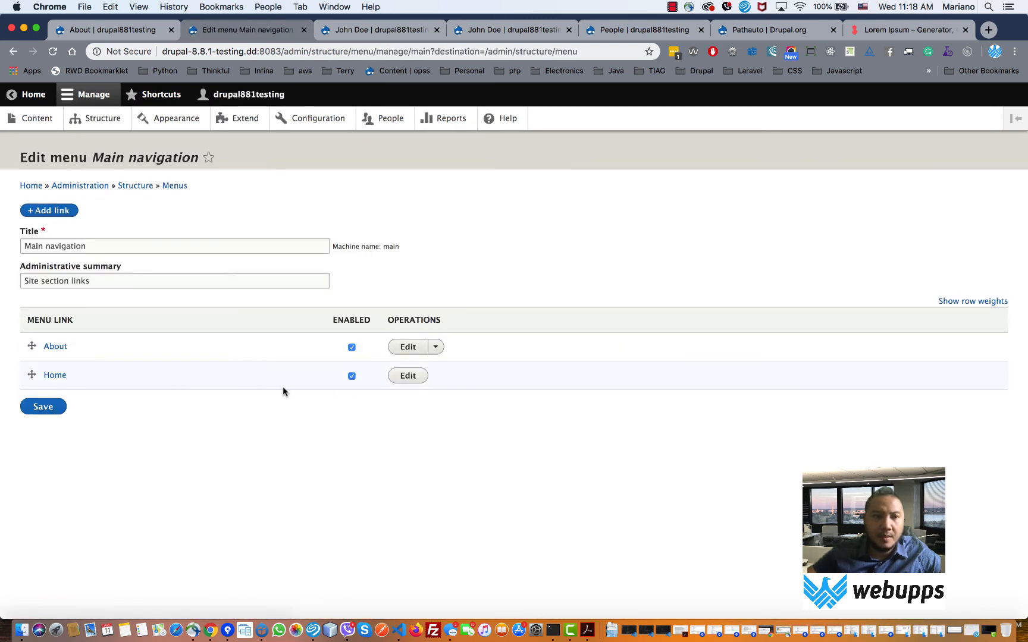
left_click_drag(33, 375, 33, 345)
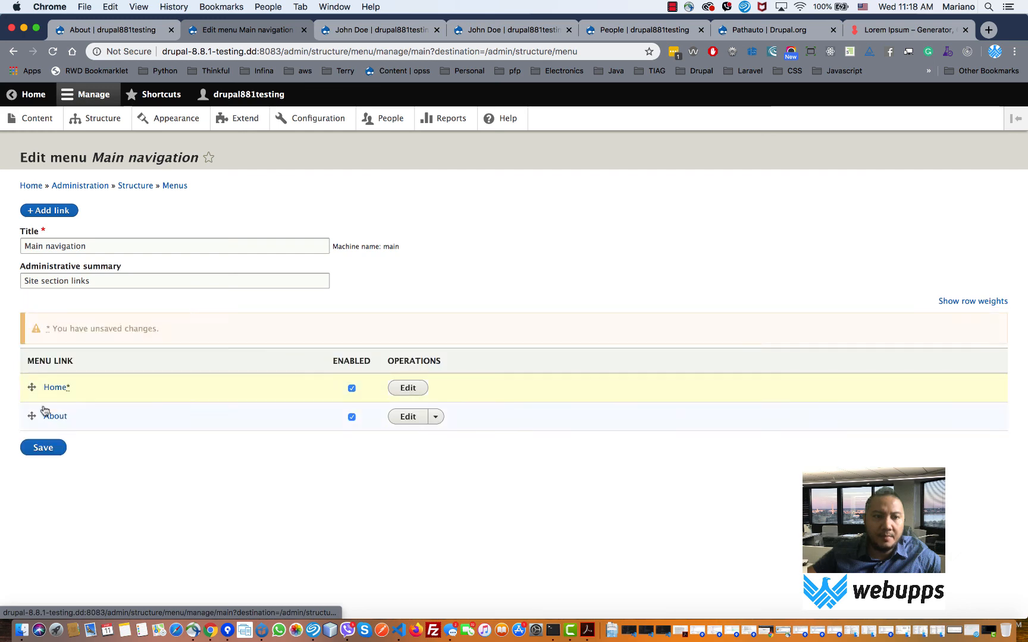
left_click(40, 446)
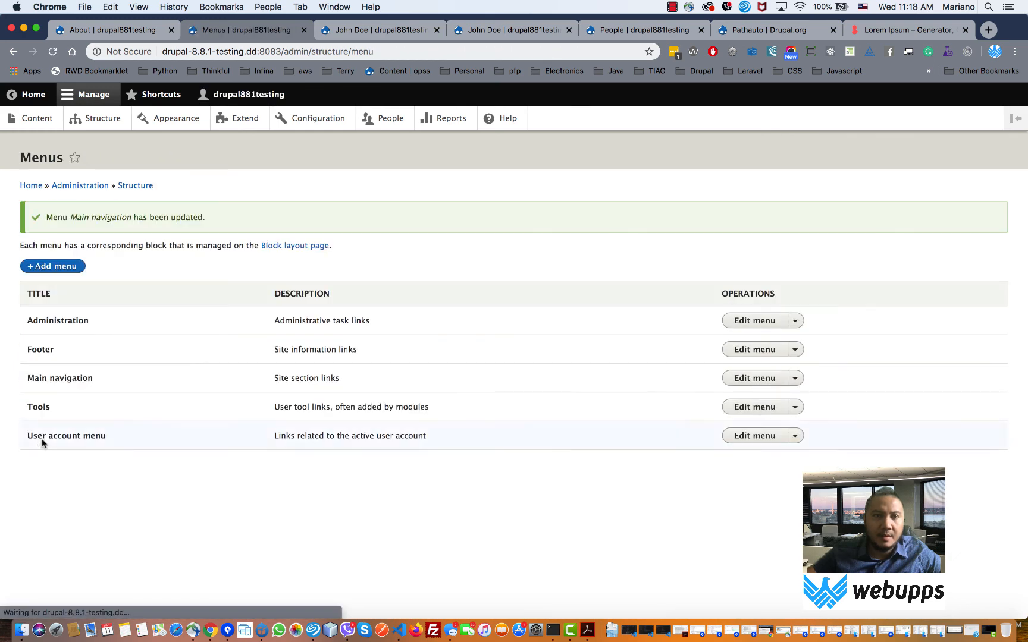
- Reload About, check the Home and About tabs, then go to Structure
left_click(127, 30)
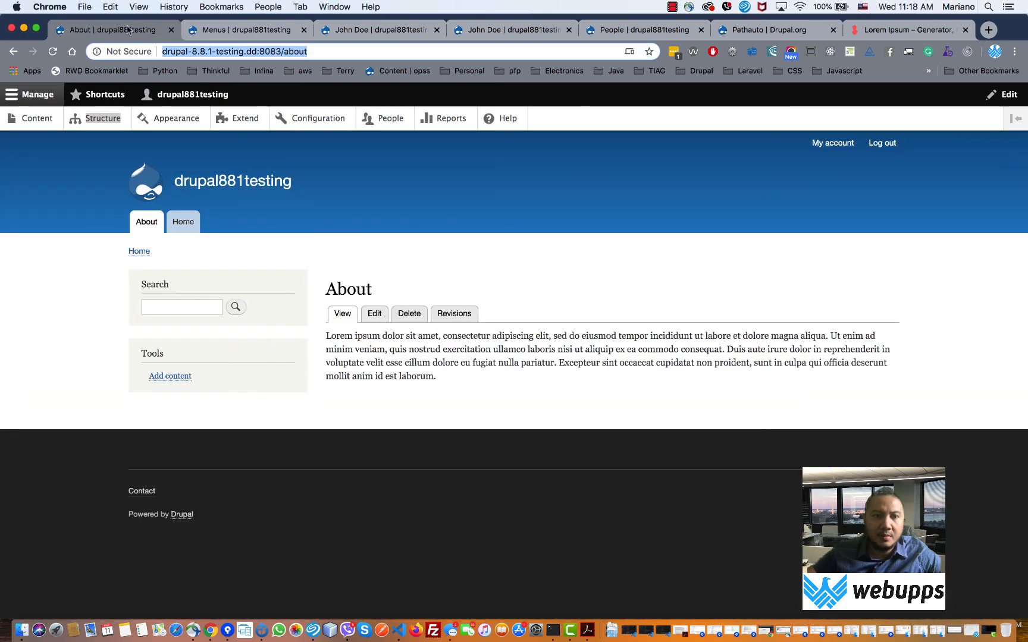
left_click(53, 51)
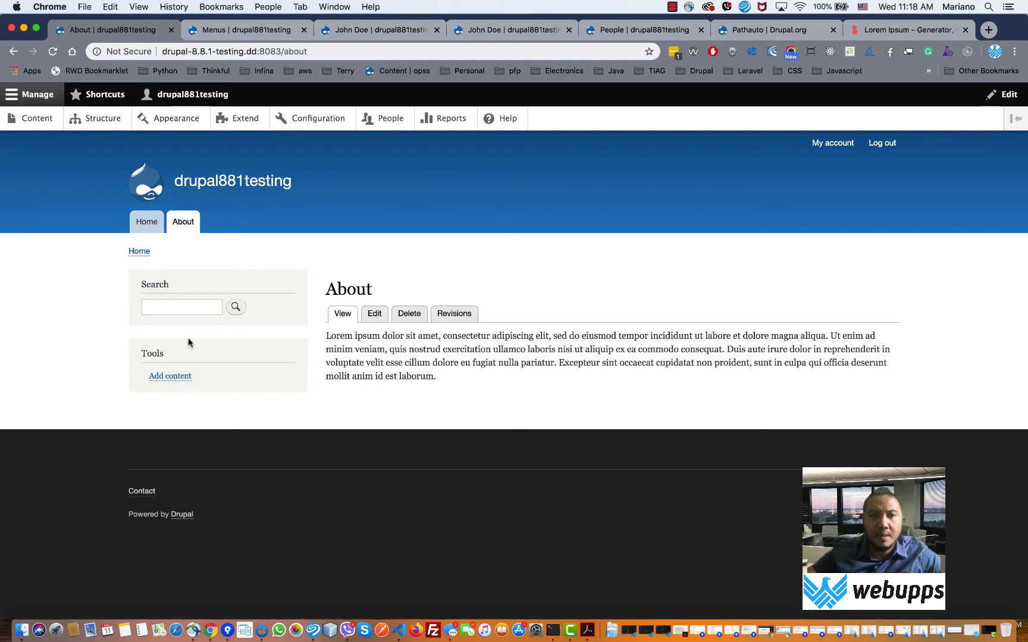
left_click(146, 231)
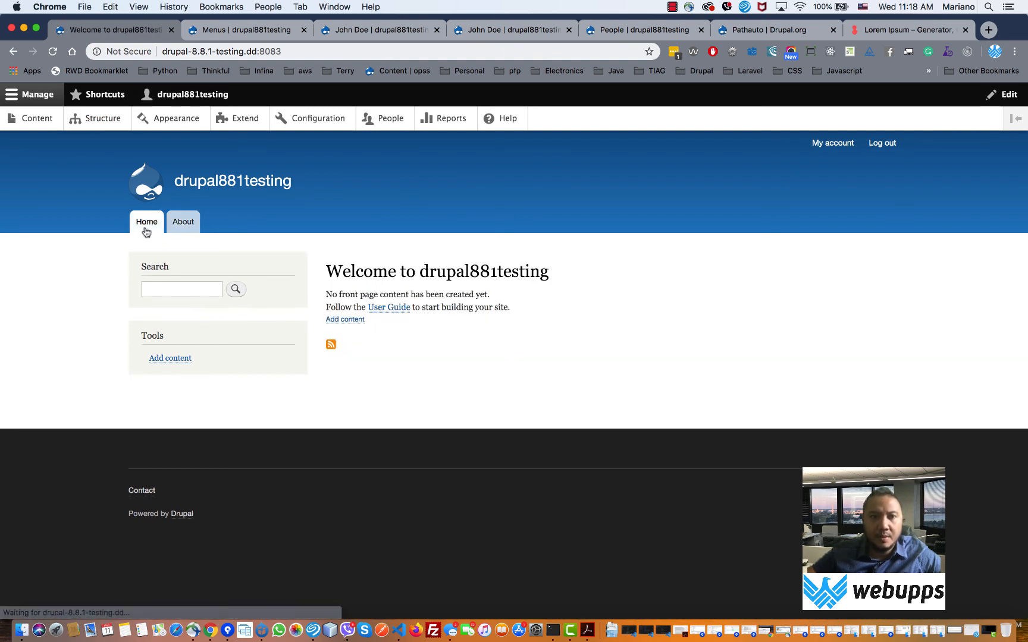
left_click(182, 230)
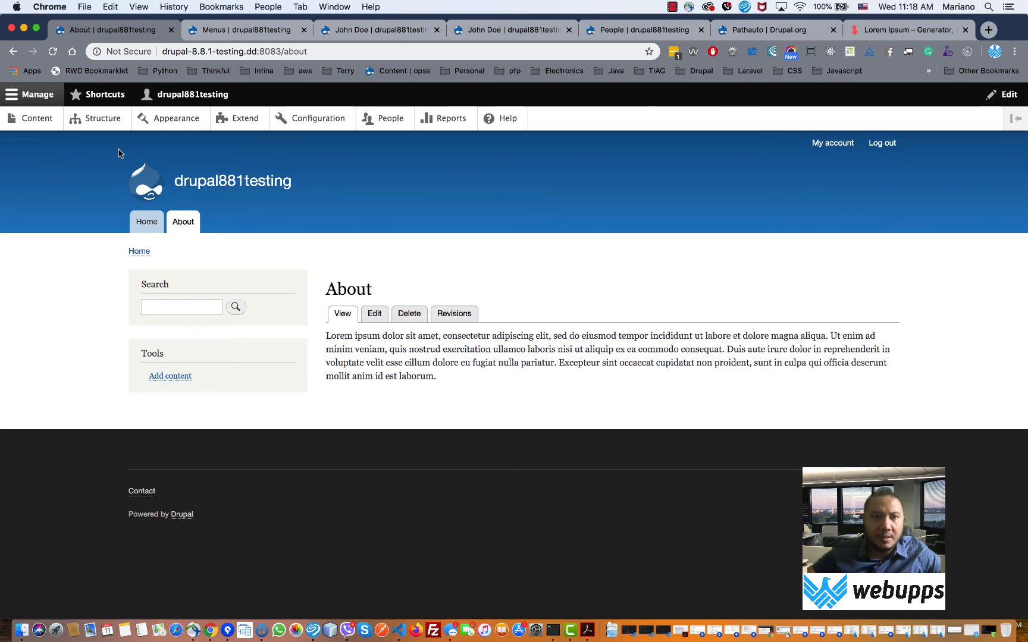
left_click(108, 124)
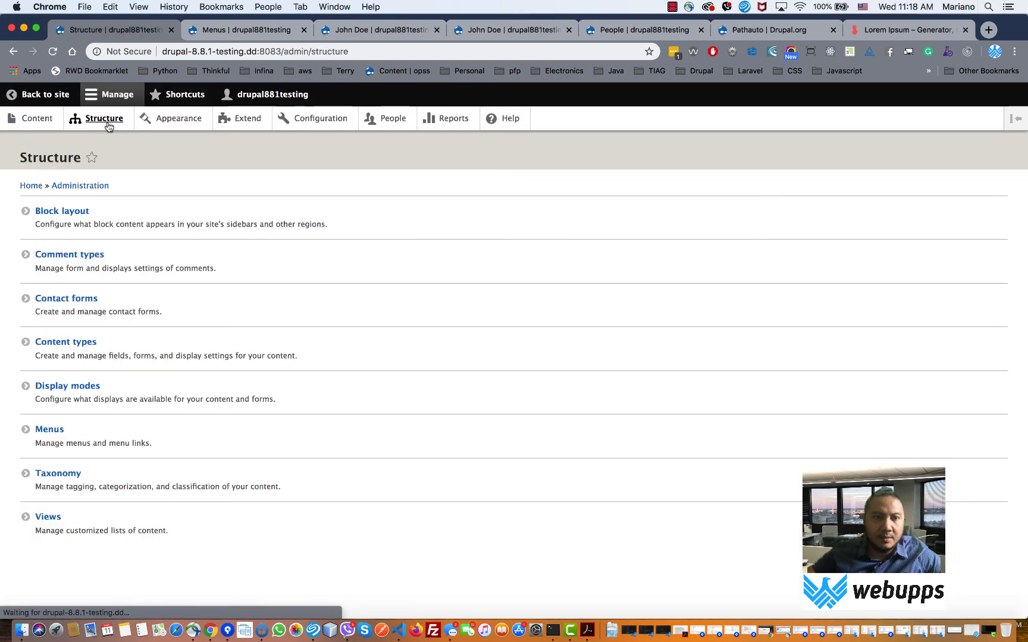
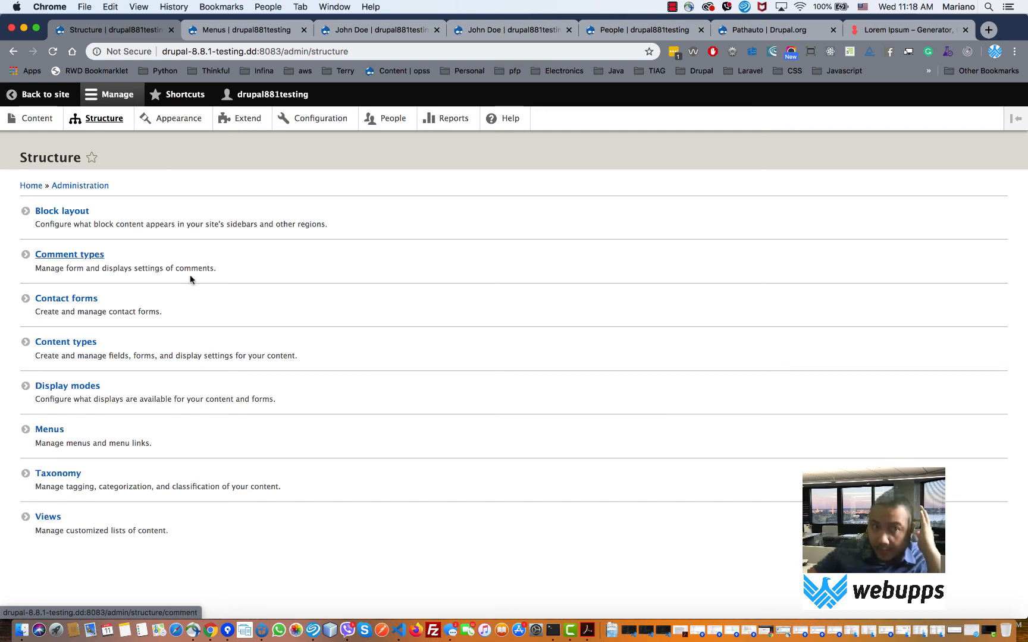
- Open Person's Add field page and browse the reusable-field and new-field-type lists without choosing
left_click(104, 122)
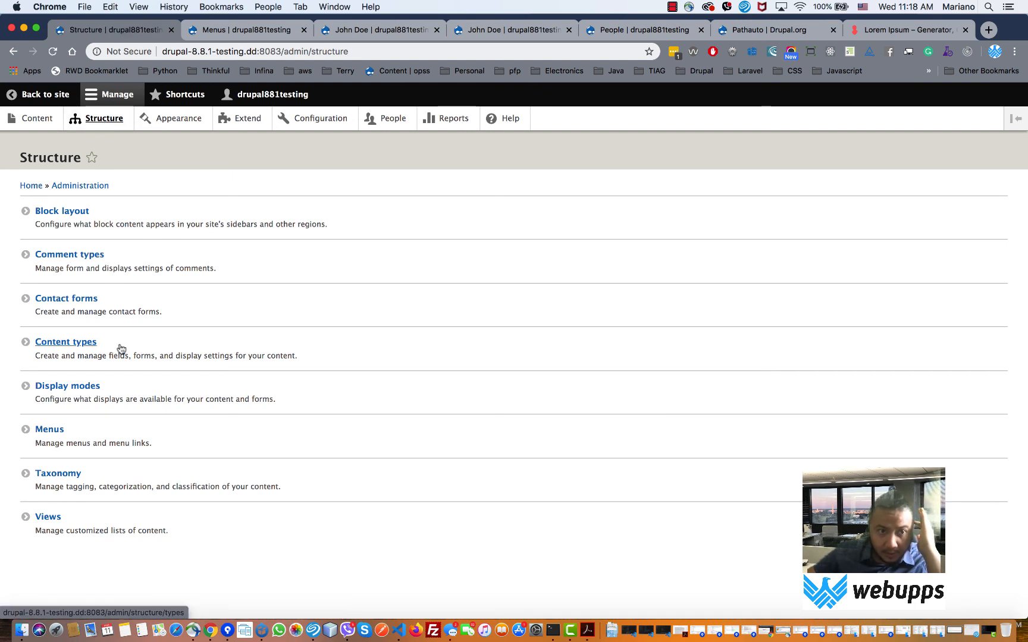
left_click(72, 343)
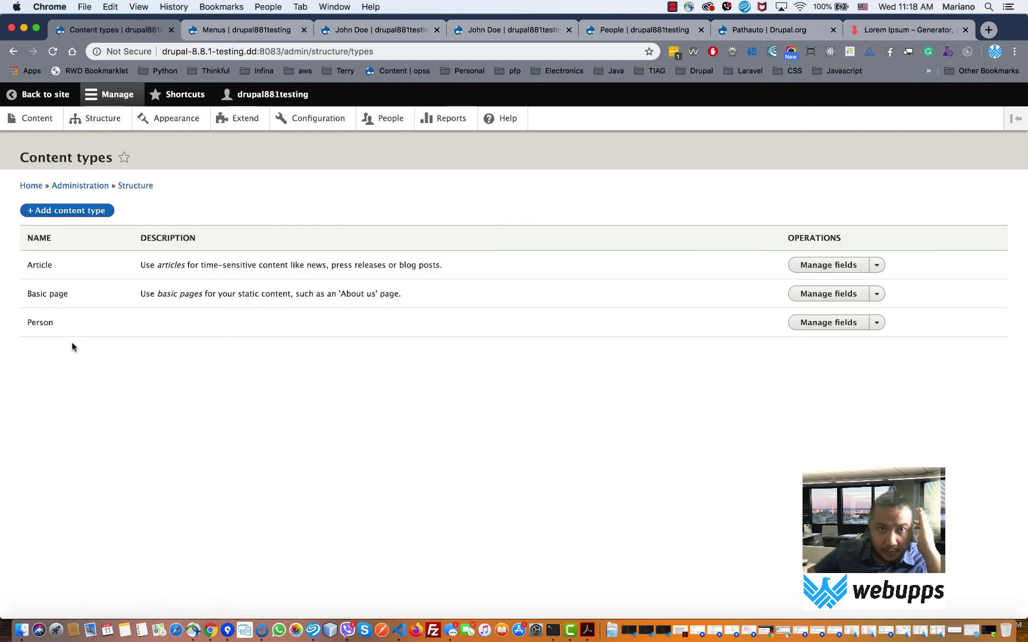
left_click(805, 322)
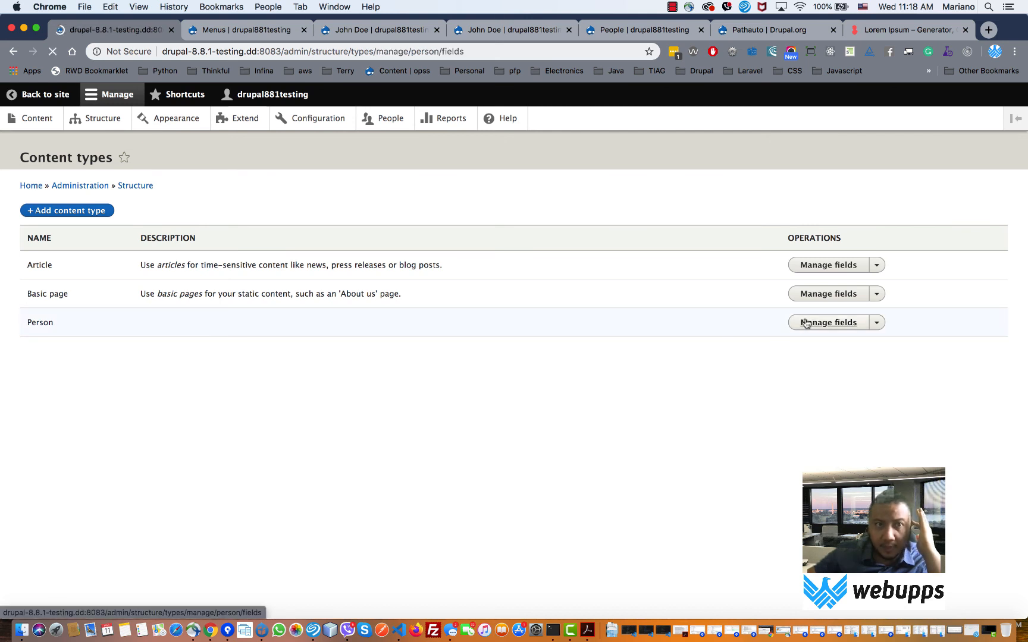
left_click(65, 244)
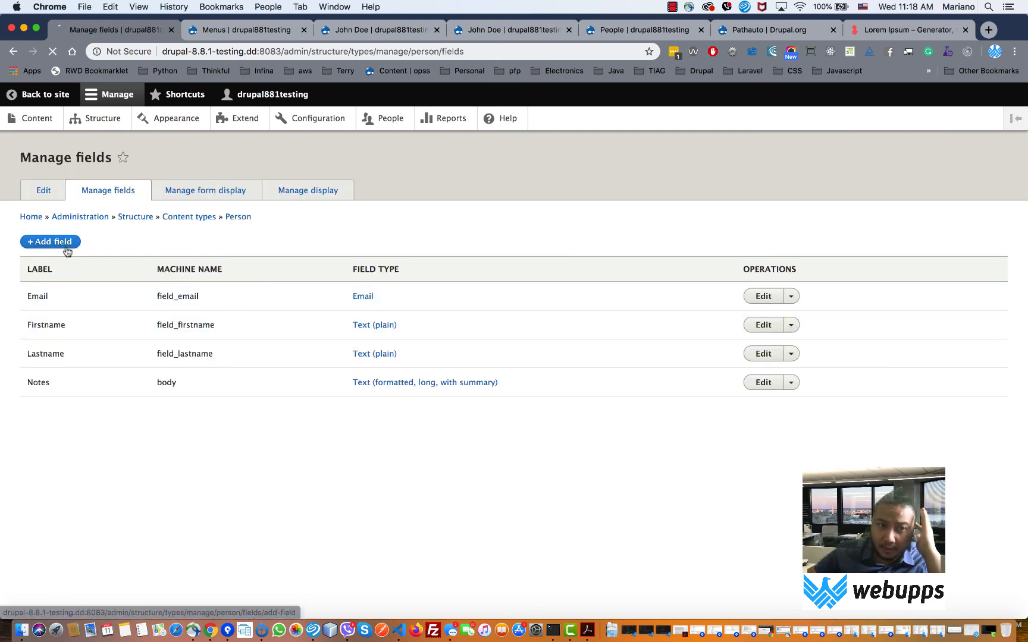
left_click(316, 224)
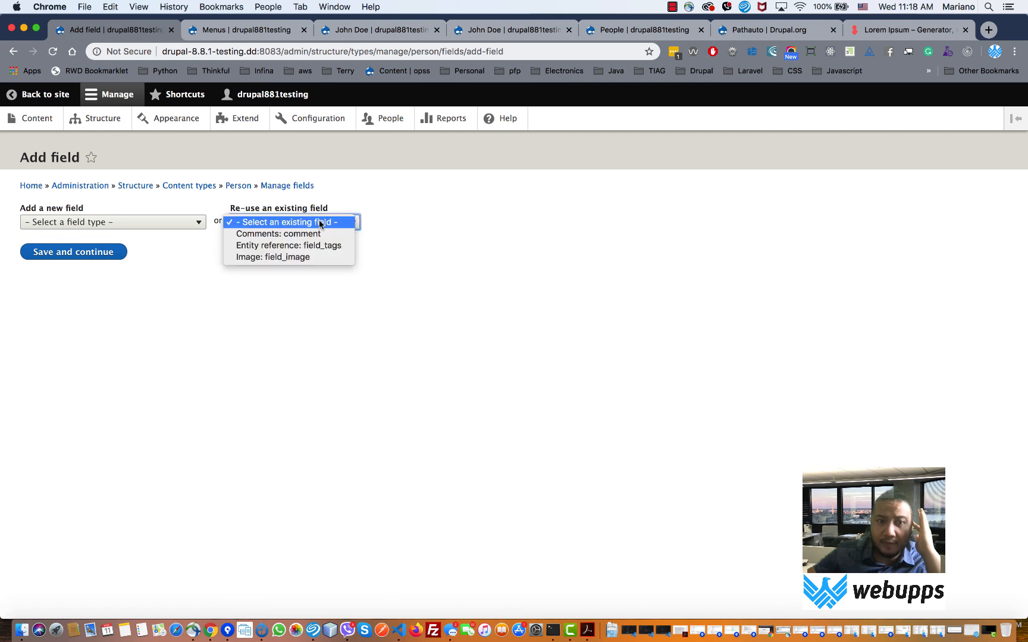
left_click(125, 227)
left_click(124, 224)
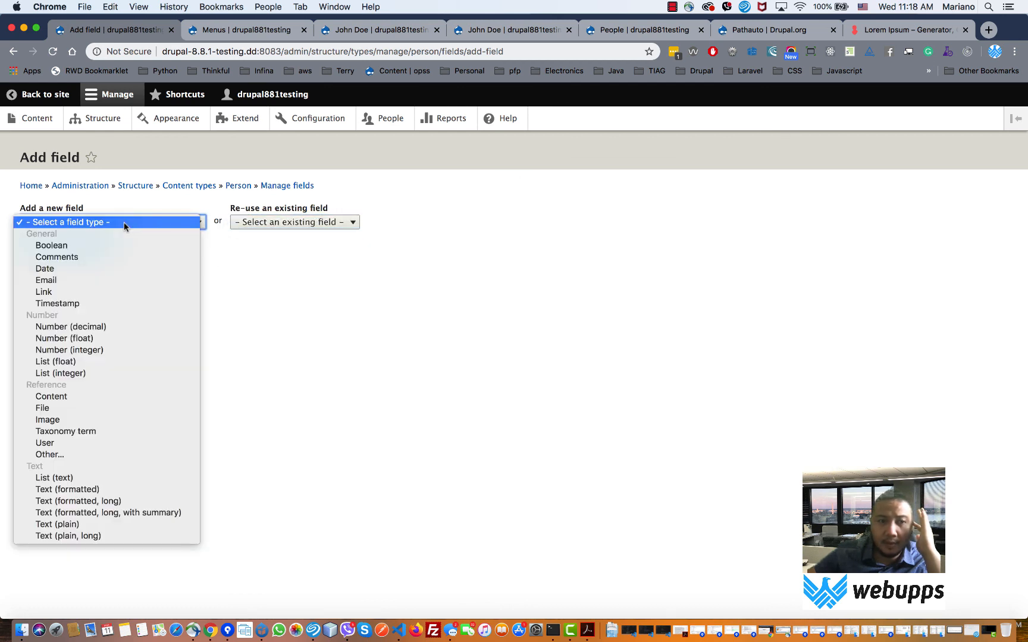
left_click(124, 222)
left_click(89, 125)
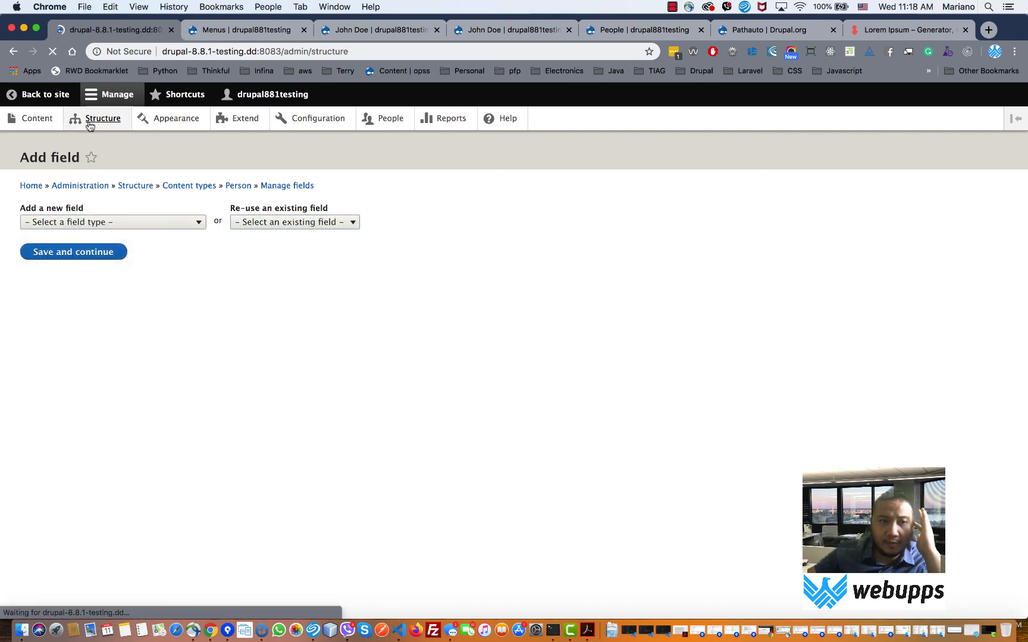
- Start a new taxonomy vocabulary named Person Category
left_click(69, 474)
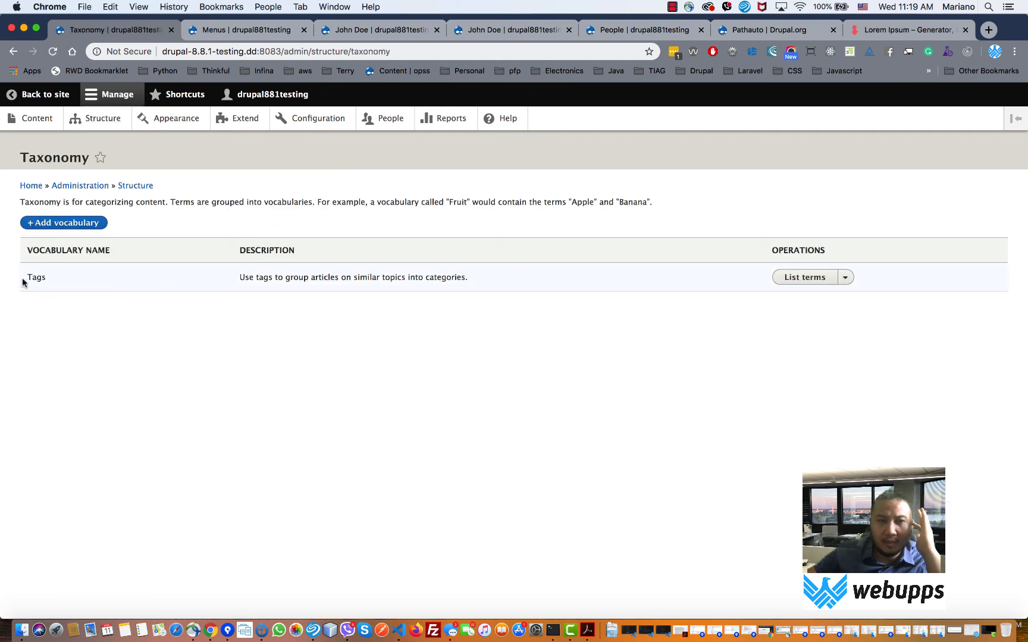
left_click_drag(23, 280, 338, 278)
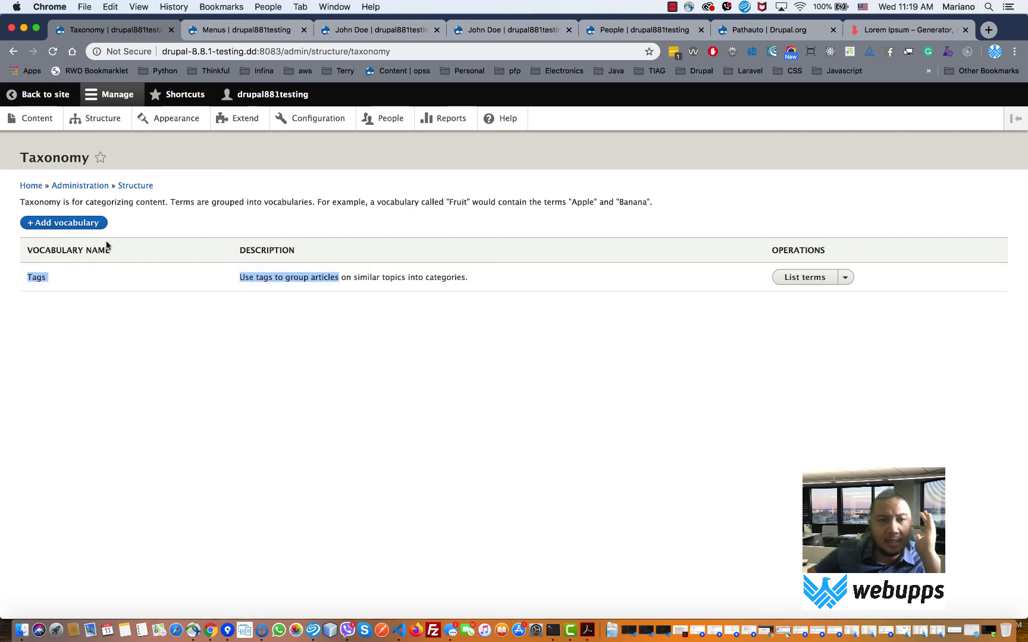
left_click(60, 229)
left_click(59, 224)
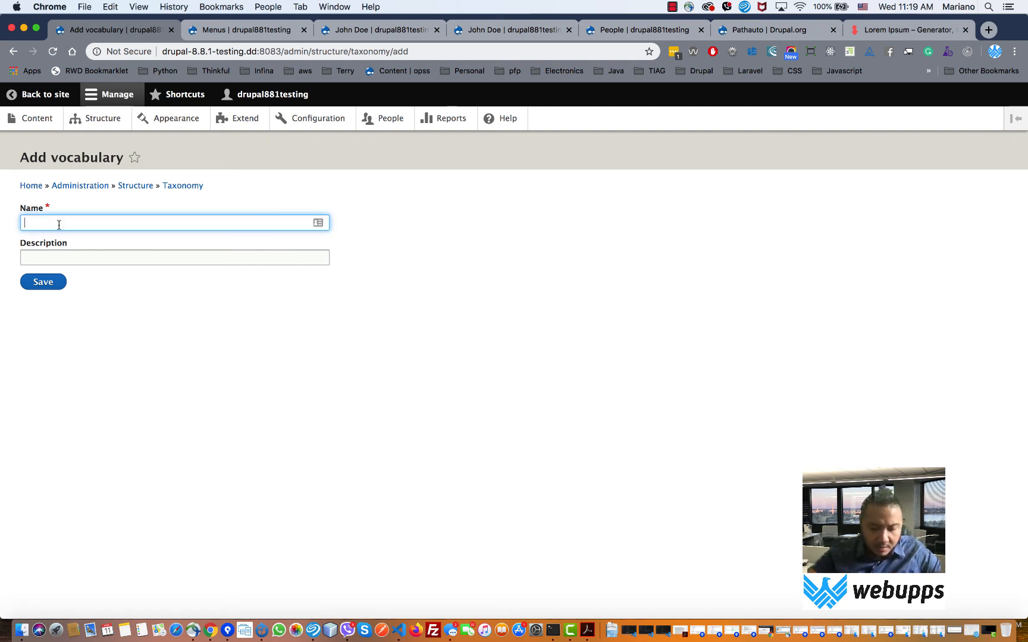
type("Person")
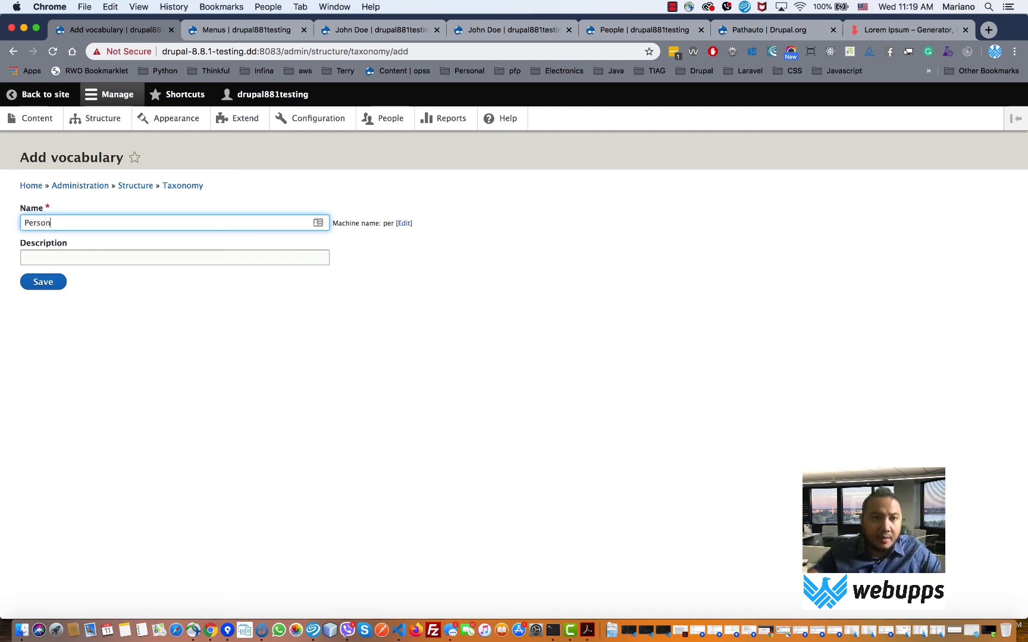
type(" C")
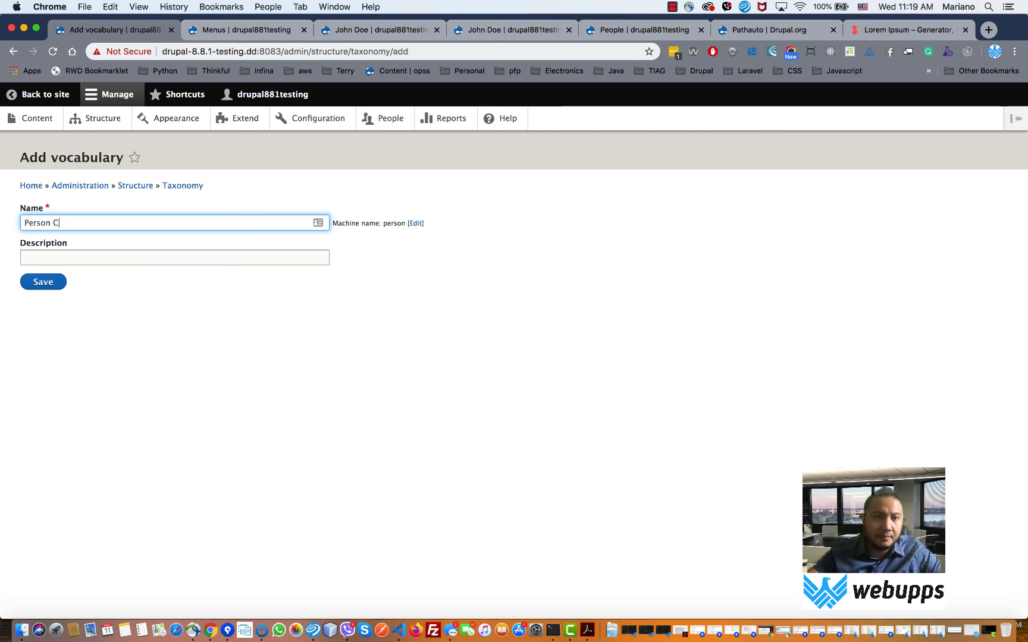
type("ategor")
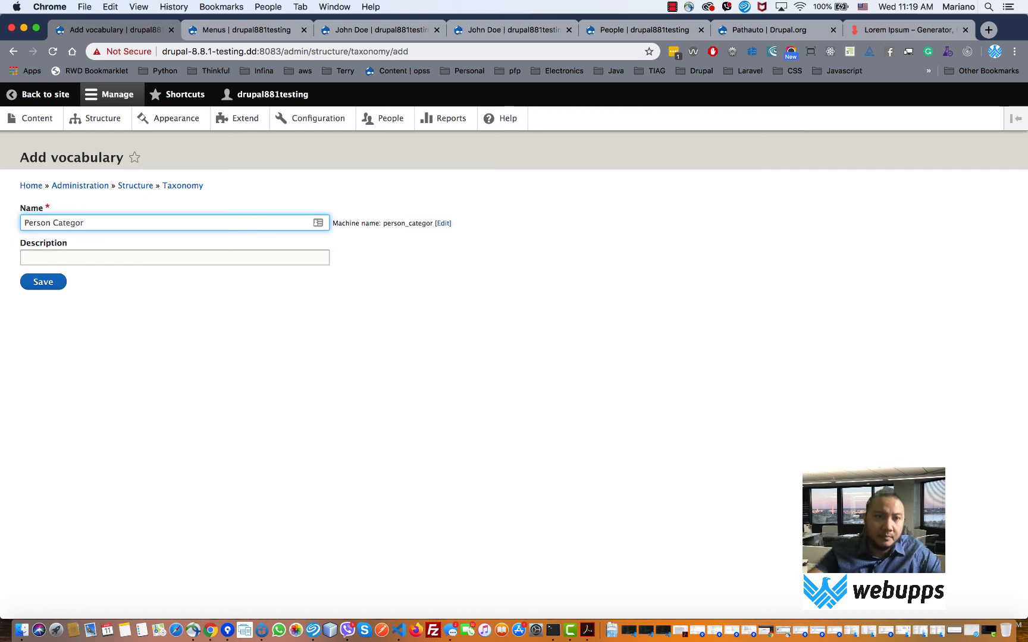
type("y")
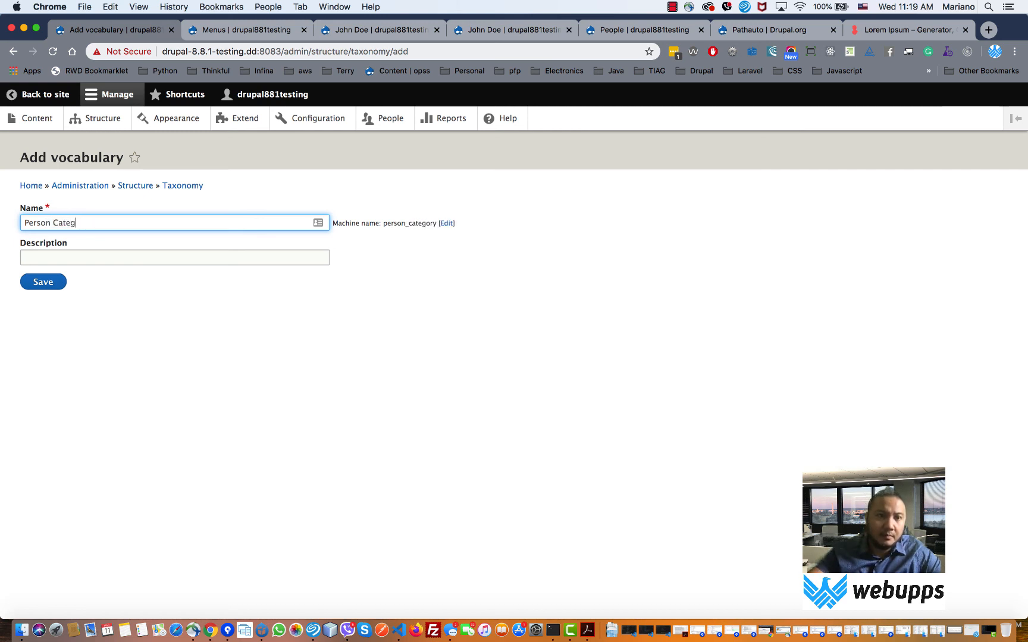
key("BackSpace")
key("BackSpace")
key("BackSpace")
key("BackSpace")
key("BackSpace")
key("BackSpace")
key("BackSpace")
key("BackSpace")
key("BackSpace")
key("BackSpace")
key("BackSpace")
key("BackSpace")
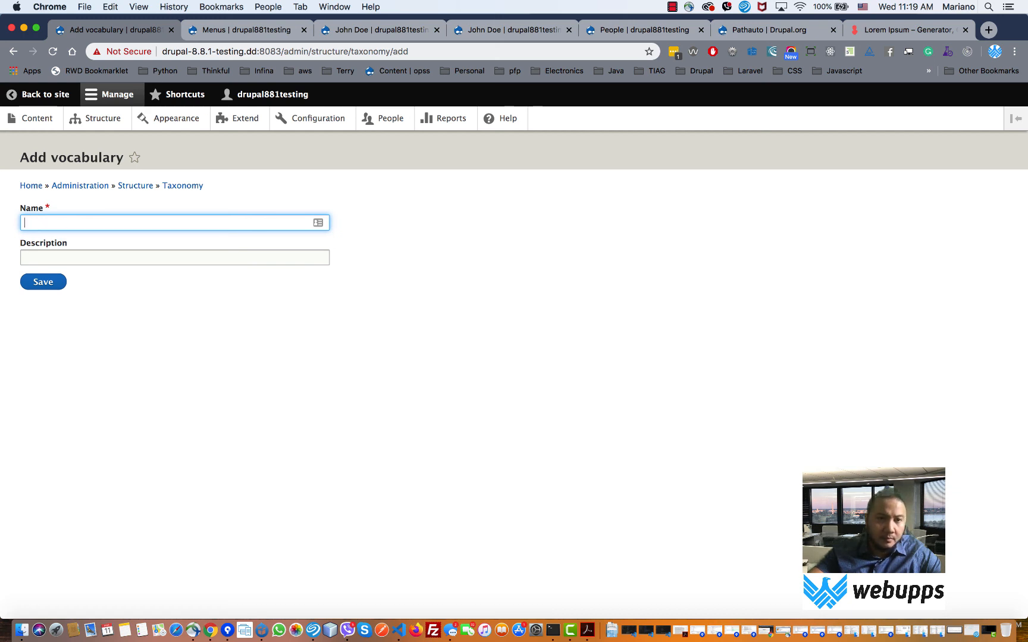
type("Person Ca")
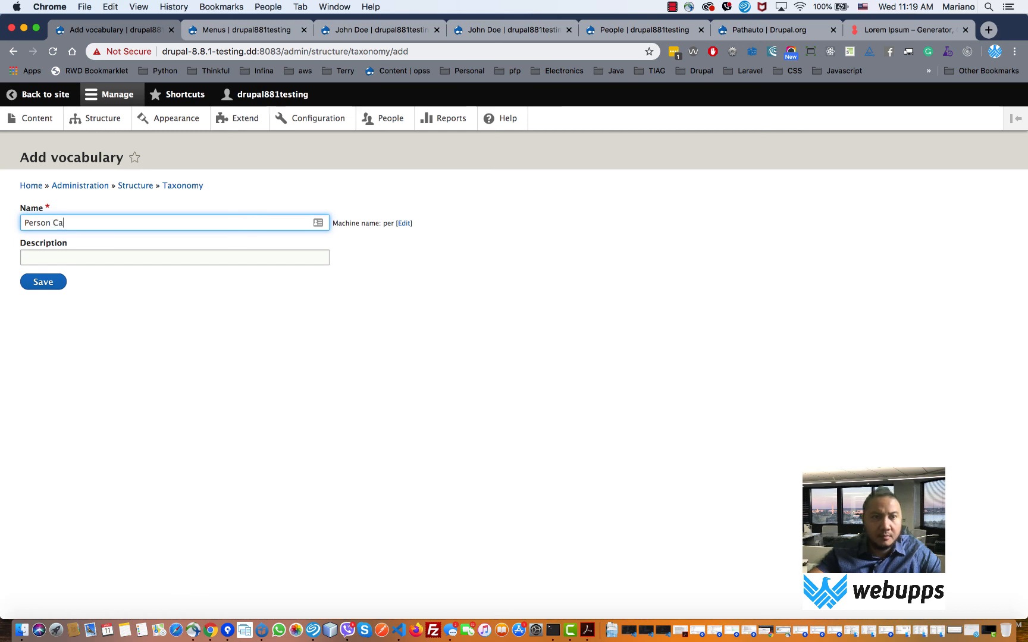
type("tegory")
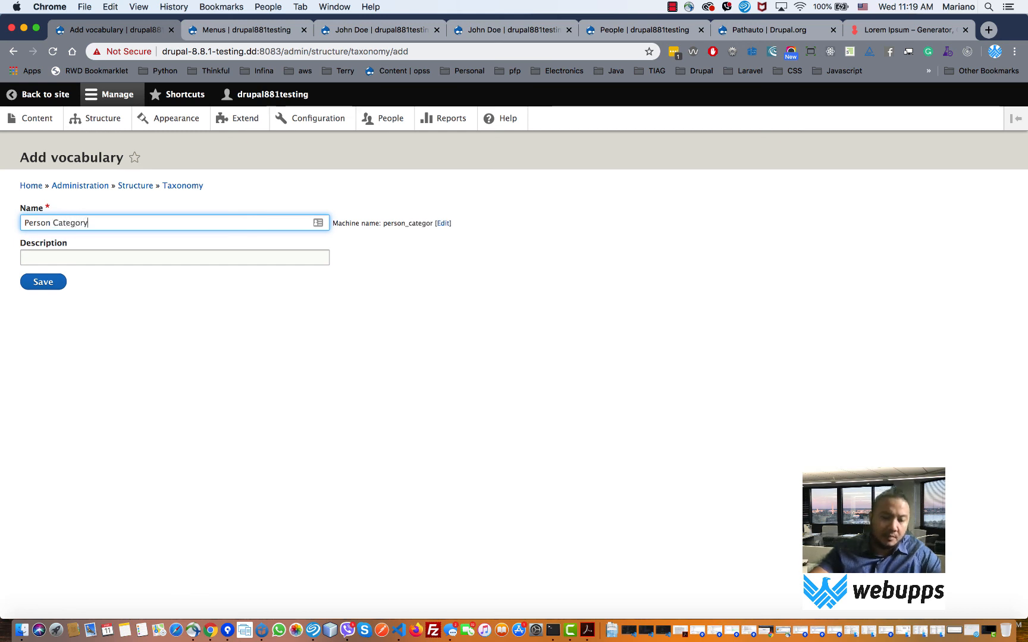
- Copy Person Category into the Description and save the vocabulary
left_click_drag(89, 223, 8, 232)
key("super+c")
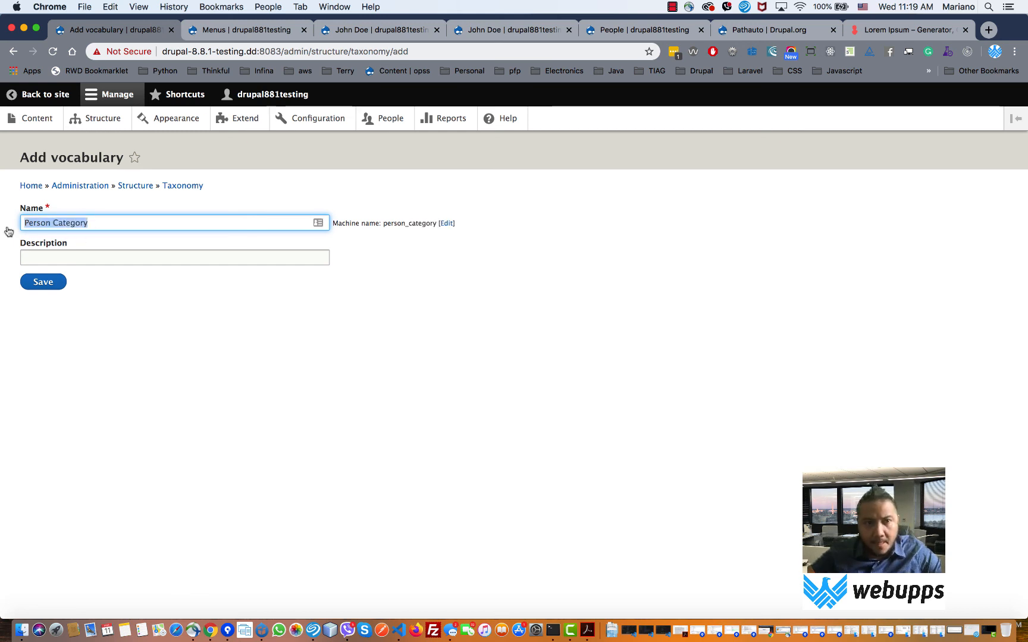
left_click(59, 256)
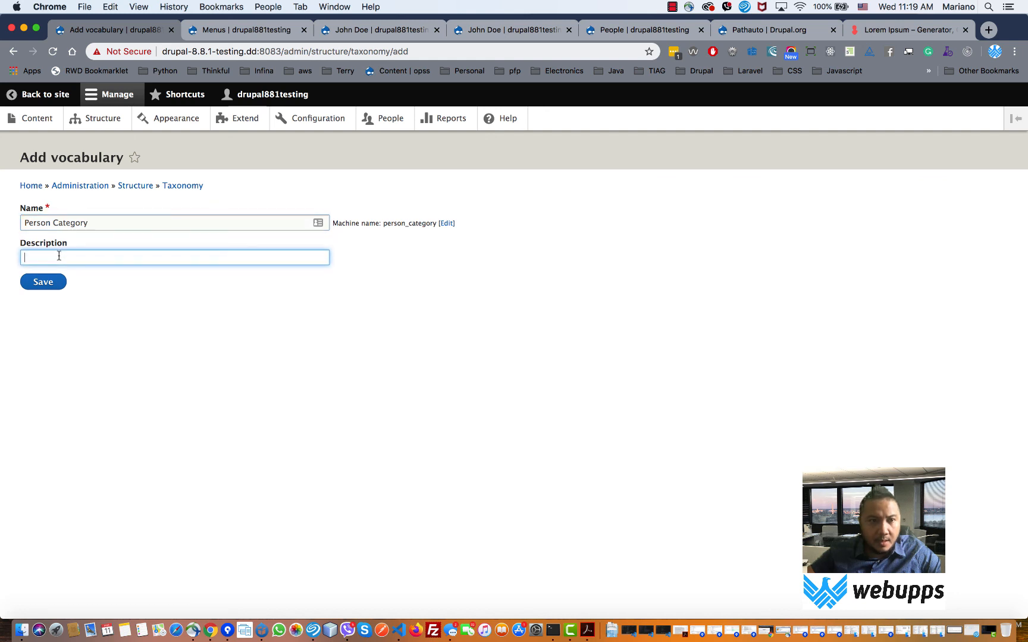
key("super+v")
left_click(48, 287)
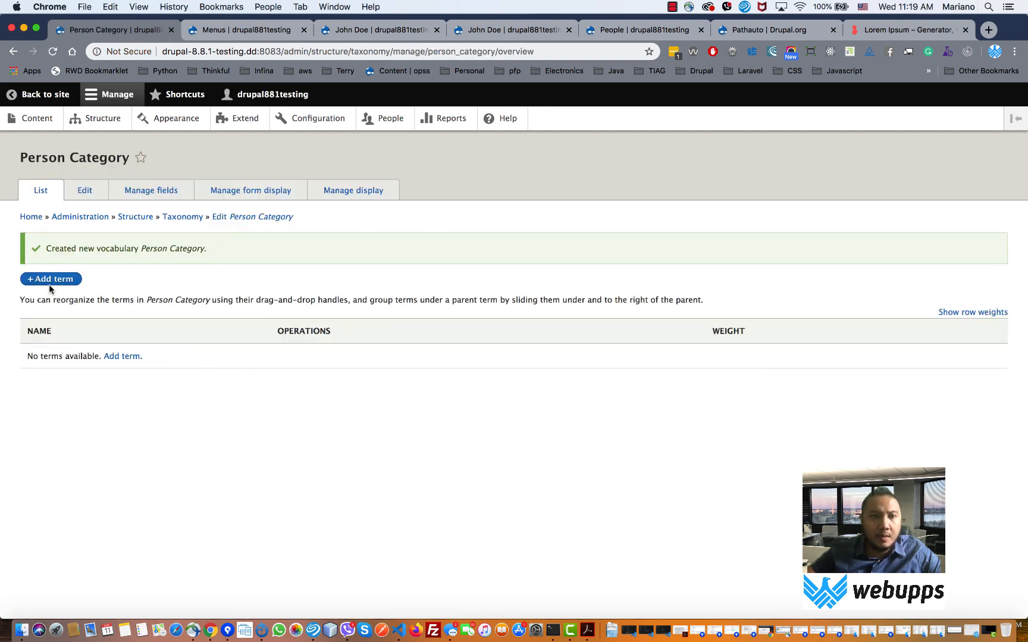
left_click(51, 282)
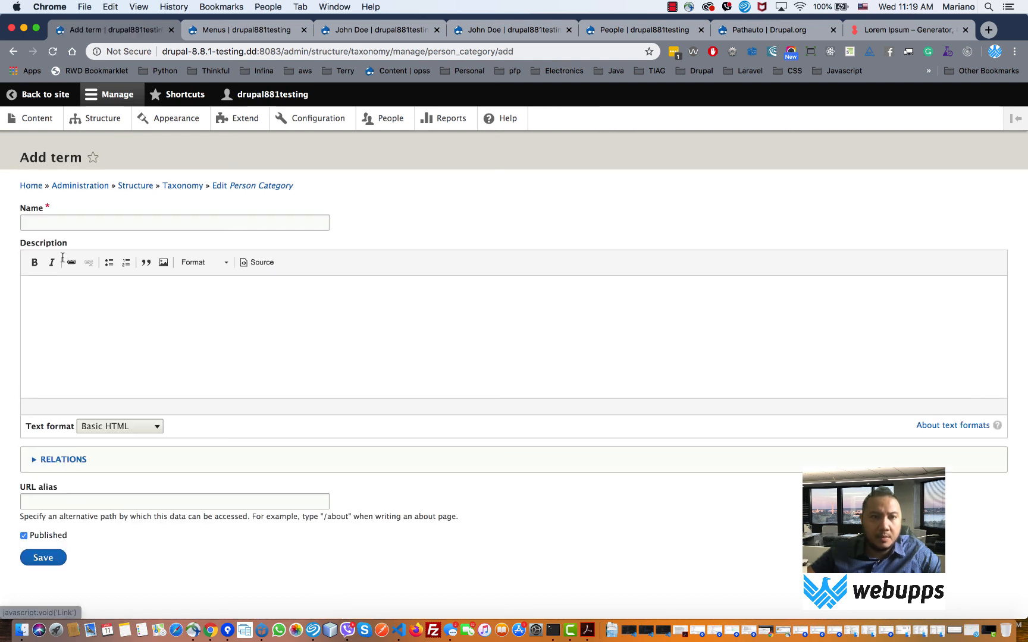
- Name the term Employee instead of Teacher, set URL alias /employee, and save it
left_click(66, 223)
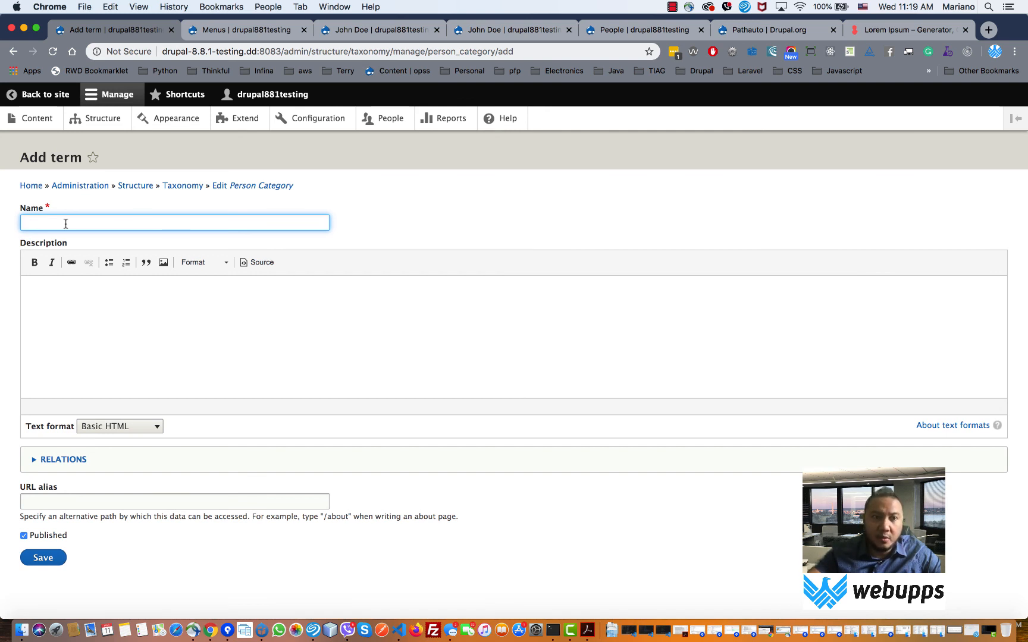
type("Tea")
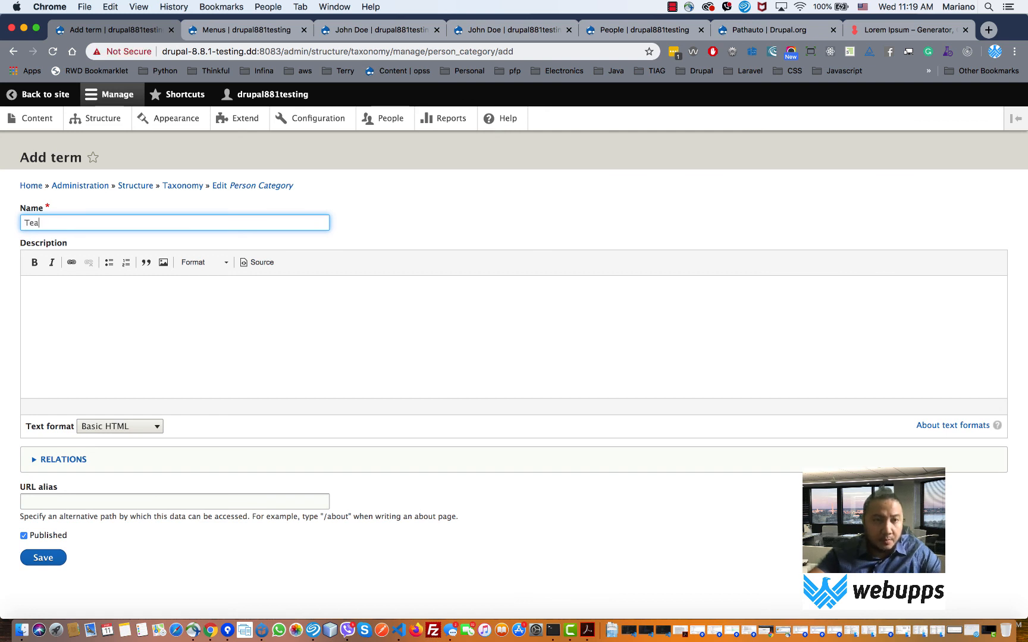
type("cher")
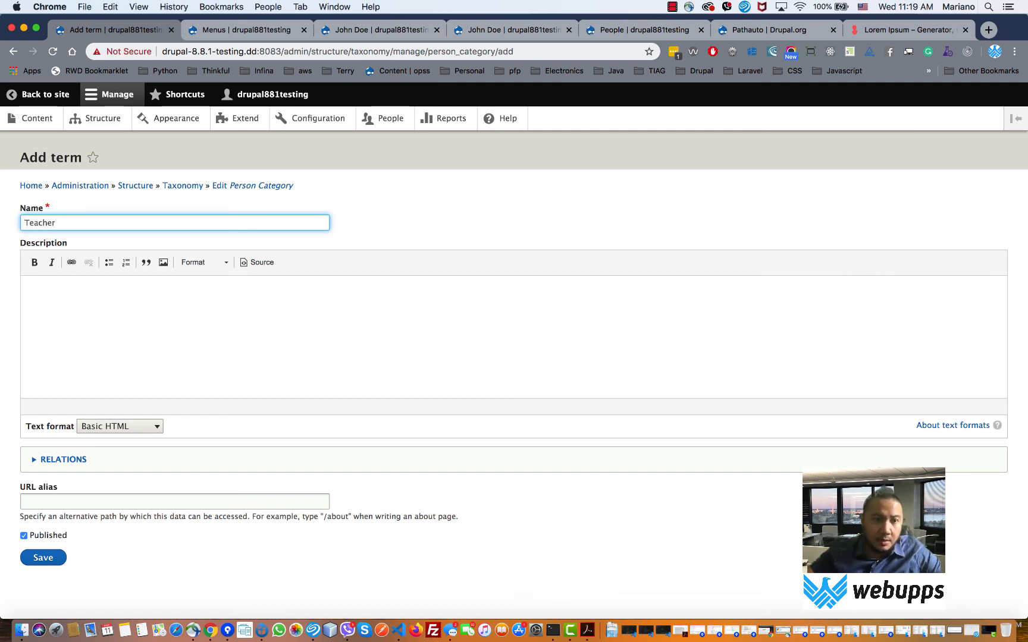
left_click(64, 500)
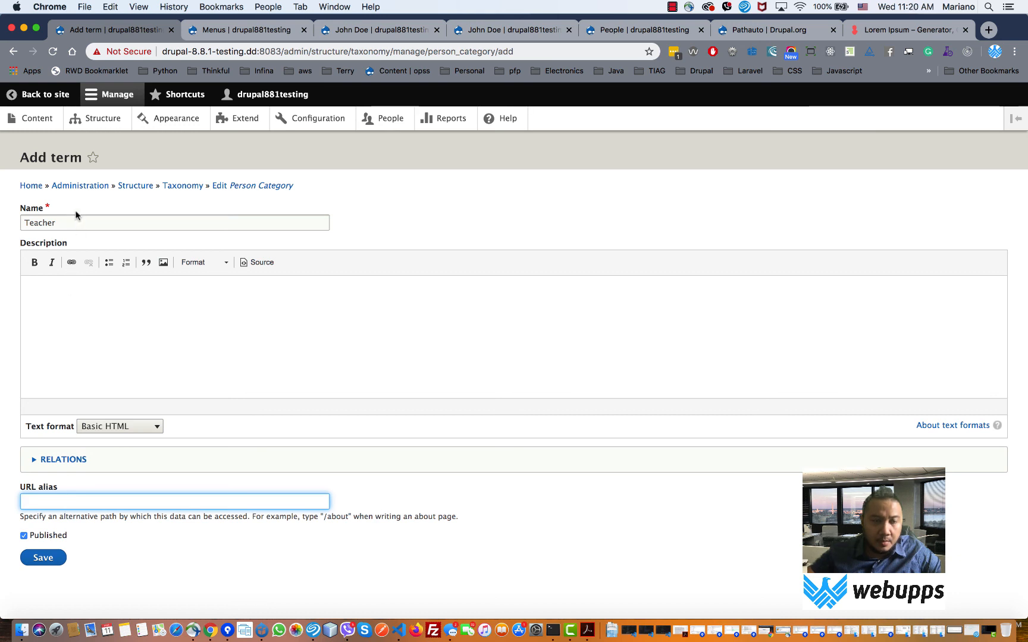
left_click_drag(77, 224, 27, 224)
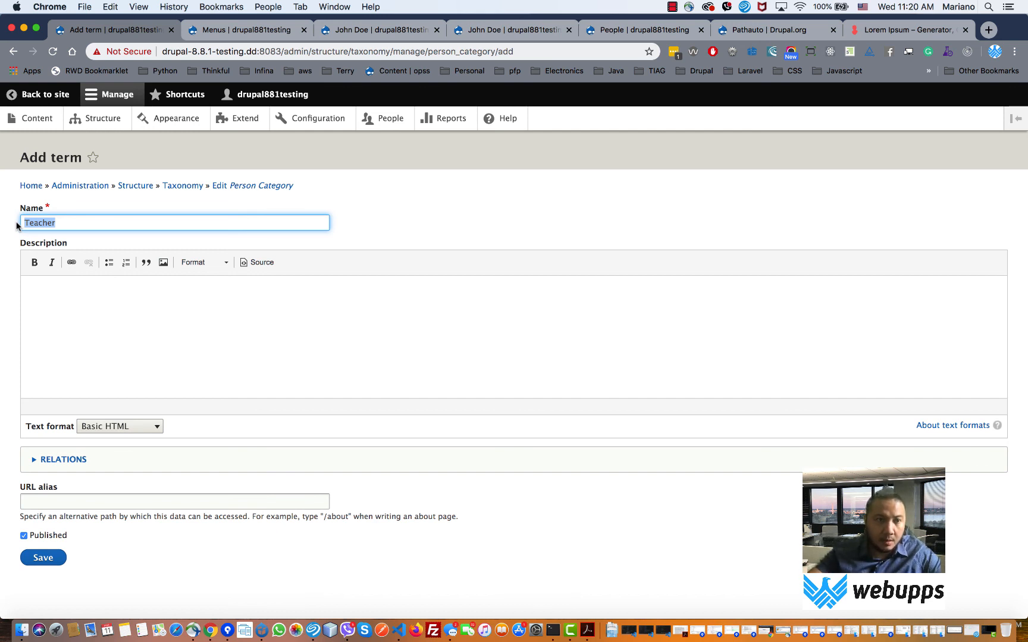
type("Empl")
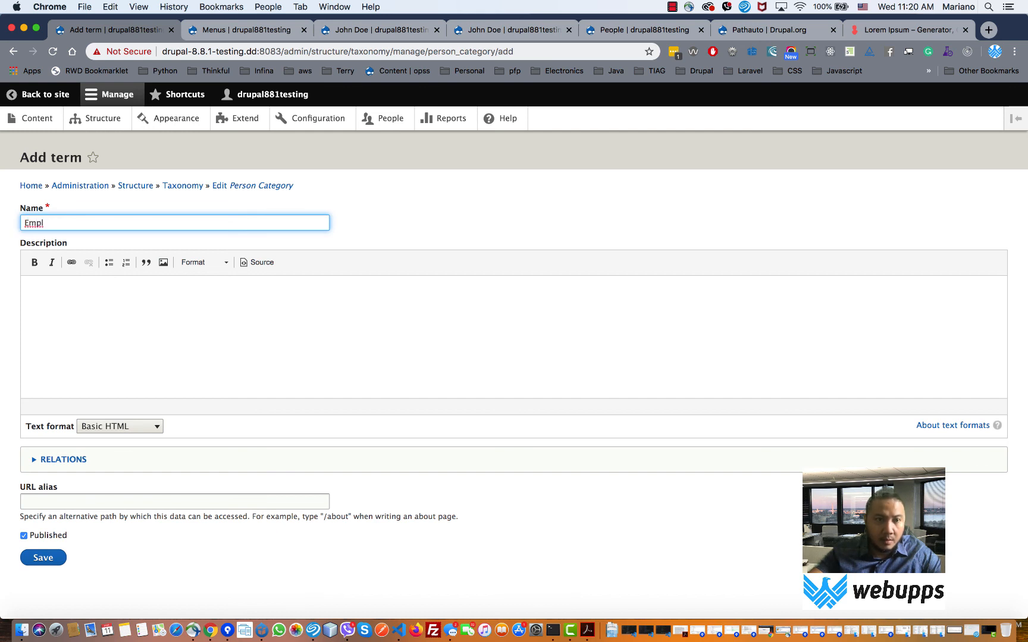
type("oye")
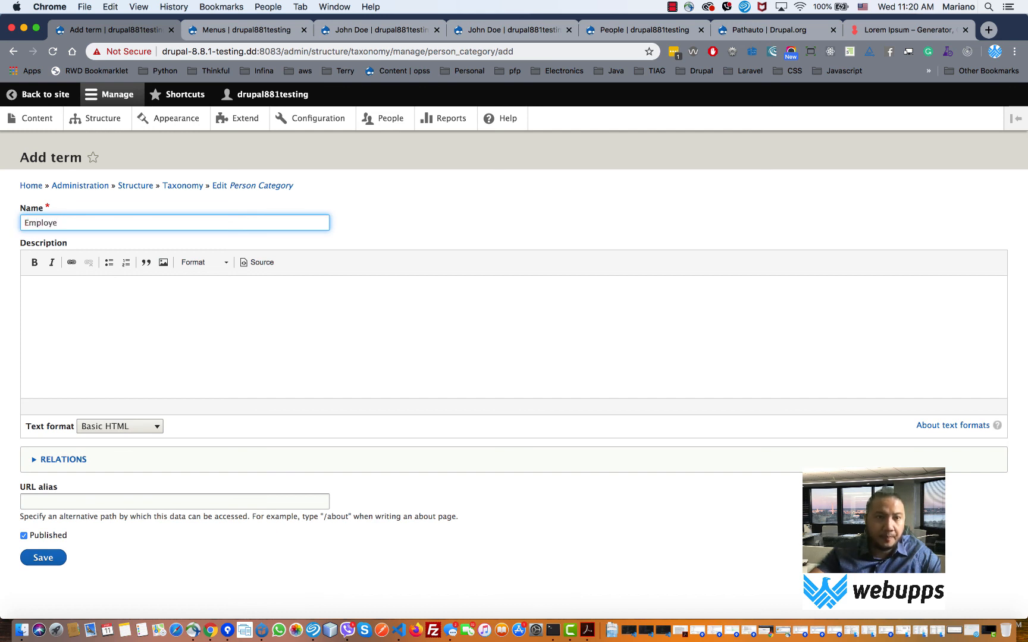
type("e")
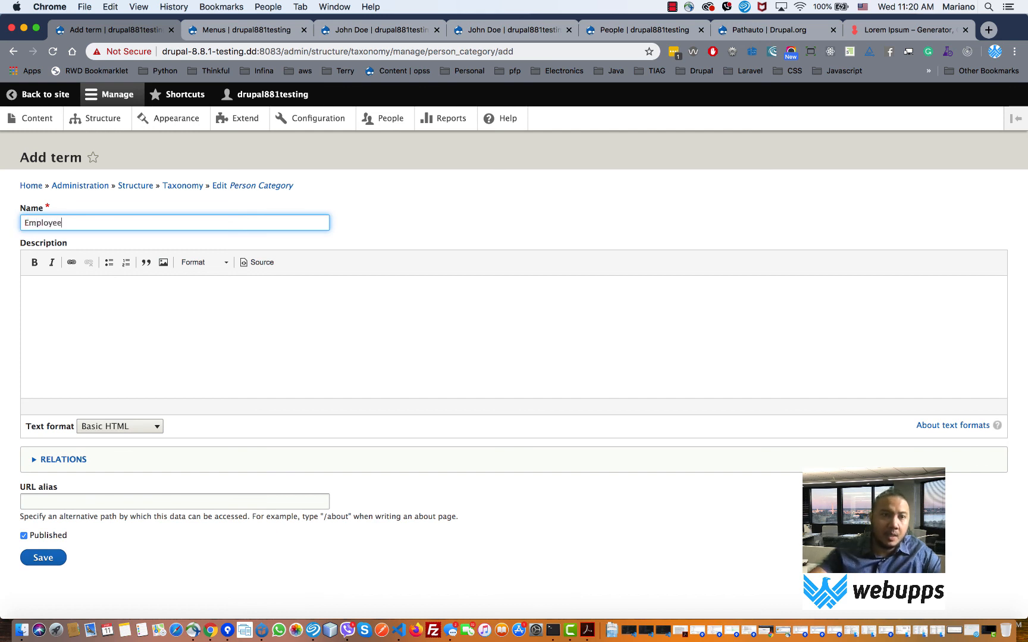
left_click(54, 460)
left_click(49, 460)
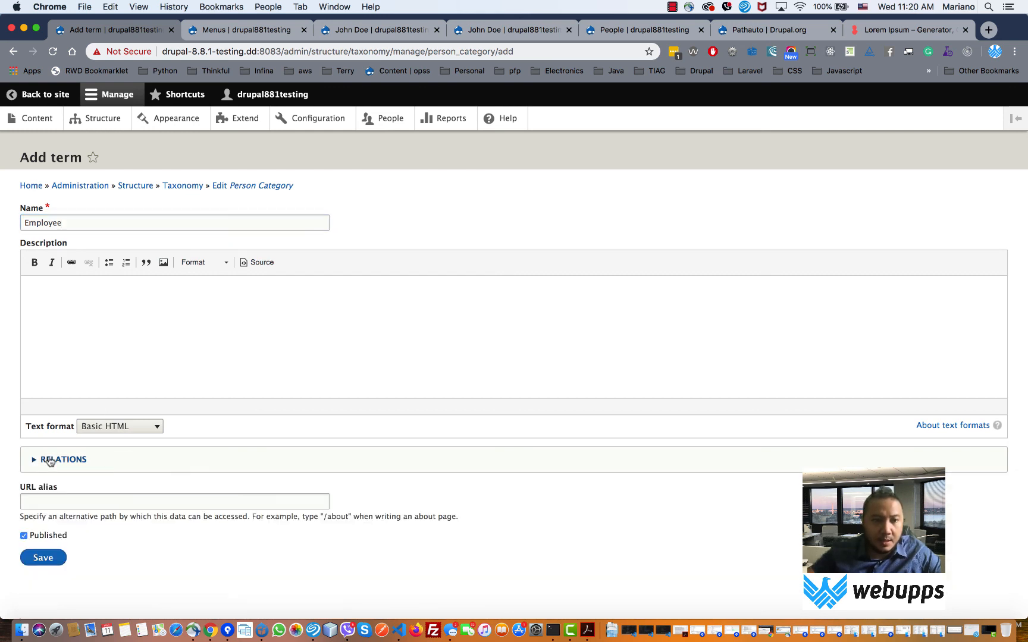
left_click(44, 501)
type("/emplo")
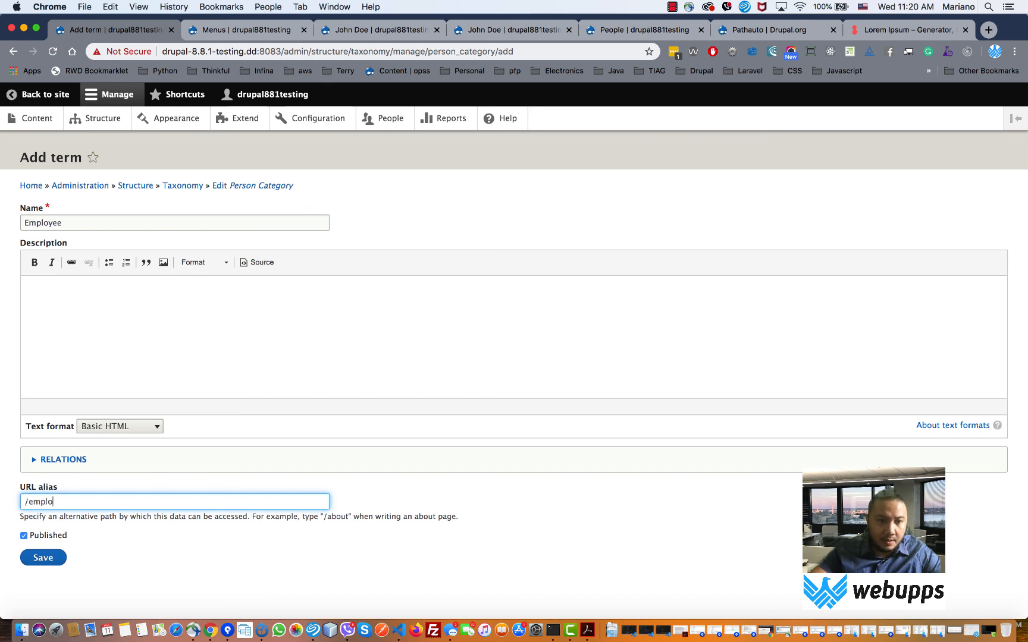
type("yee")
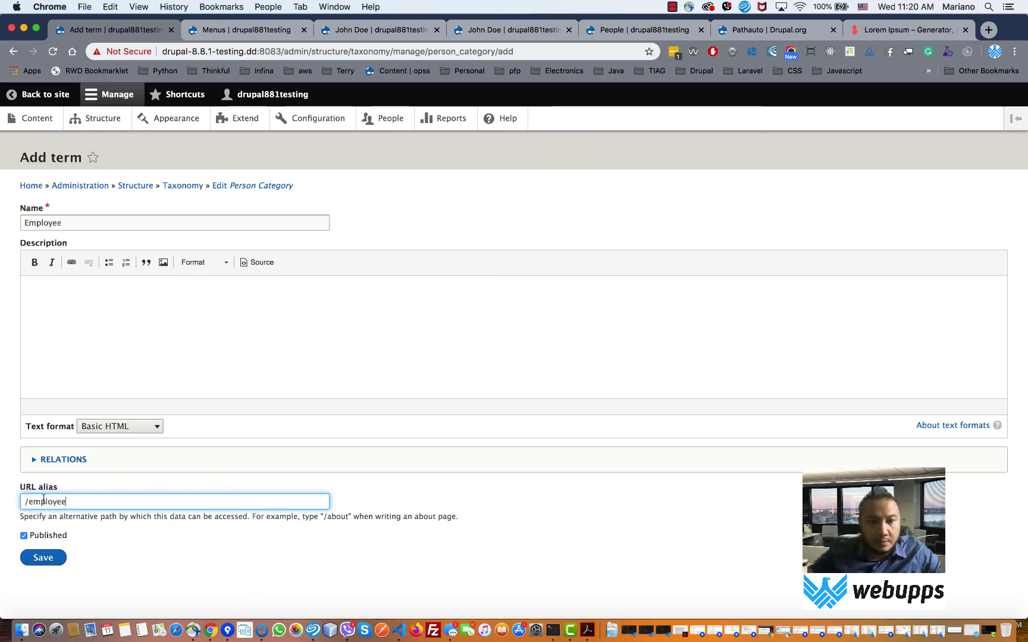
left_click(51, 562)
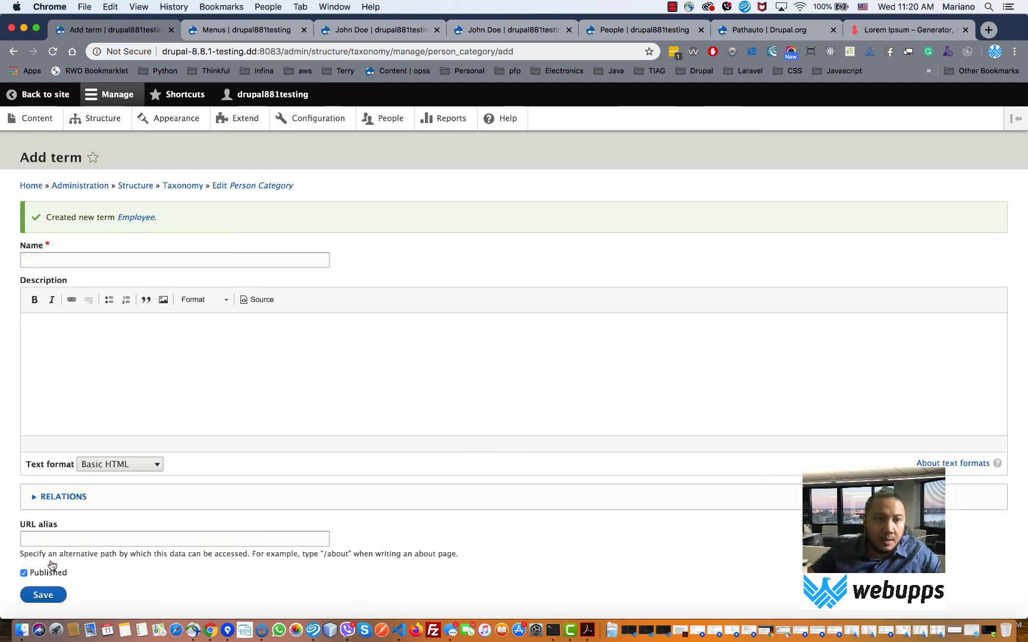
- Save a Student term with URL alias /student
left_click(54, 262)
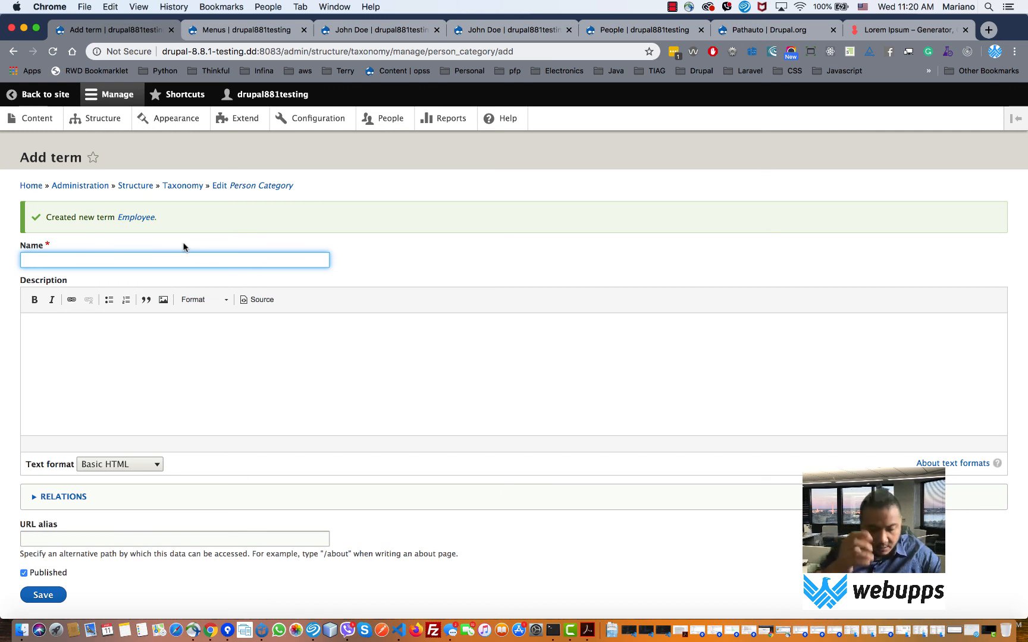
type("Student")
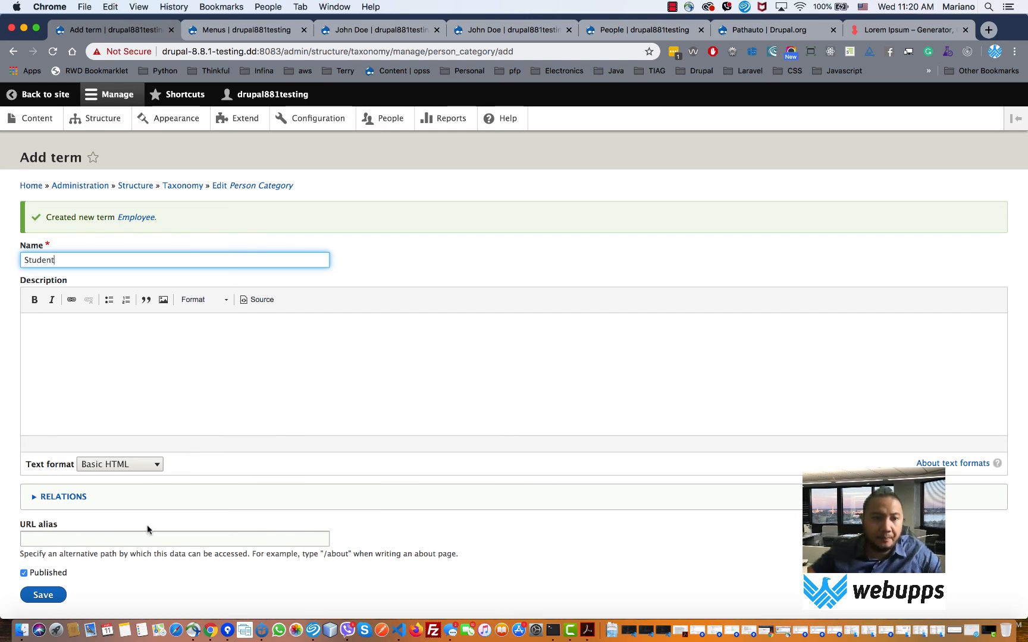
left_click(50, 499)
left_click(51, 498)
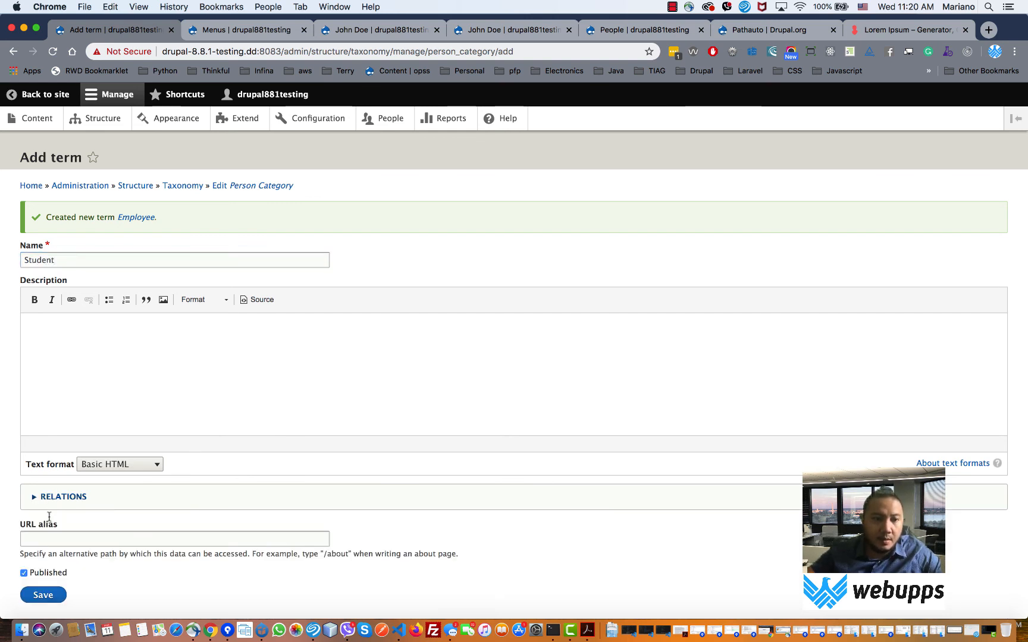
left_click(47, 538)
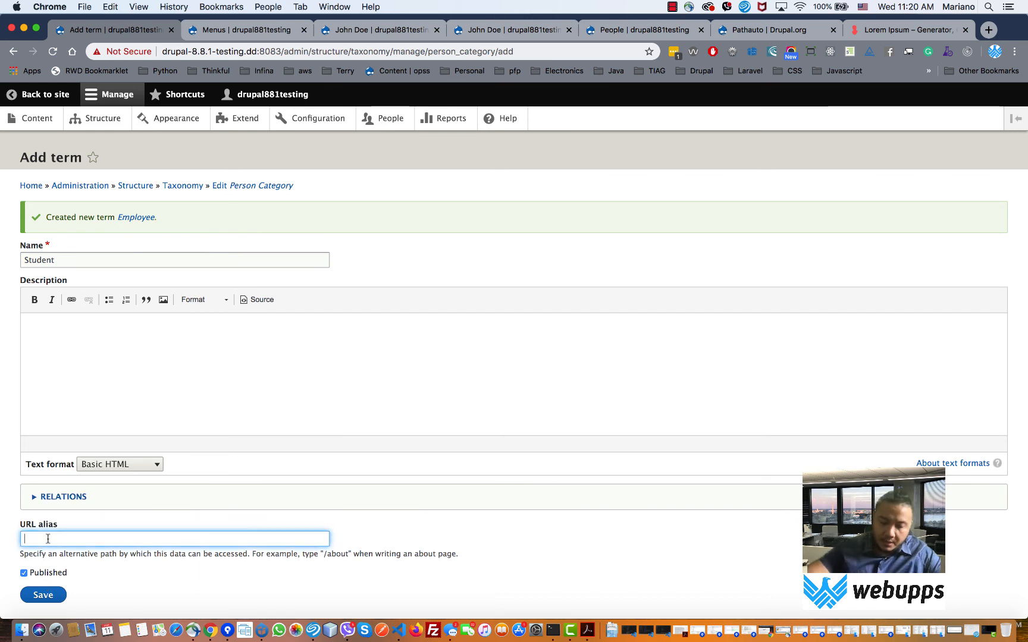
type("/student")
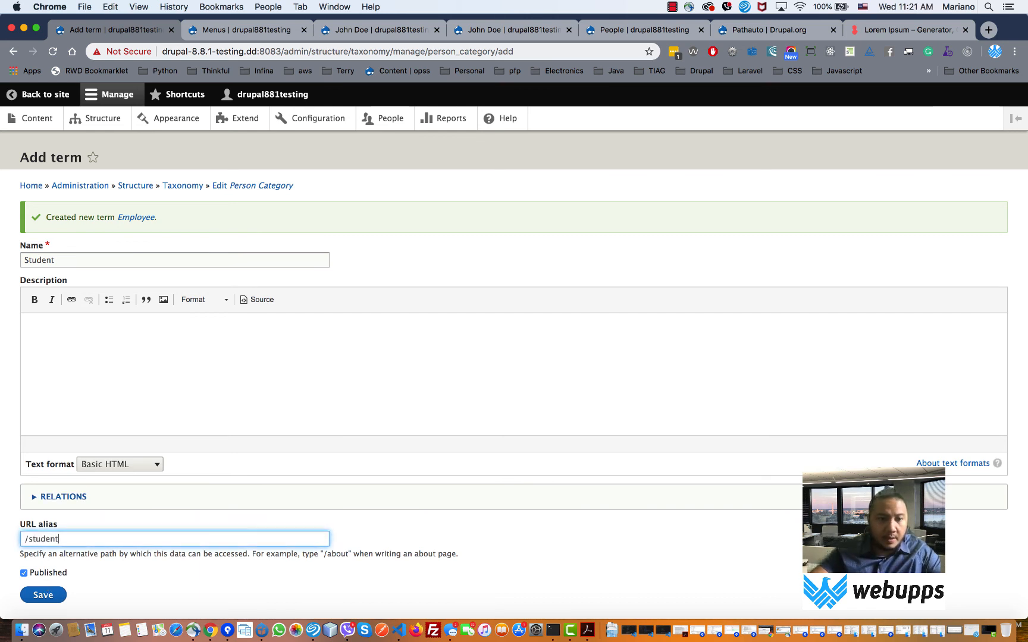
left_click(42, 596)
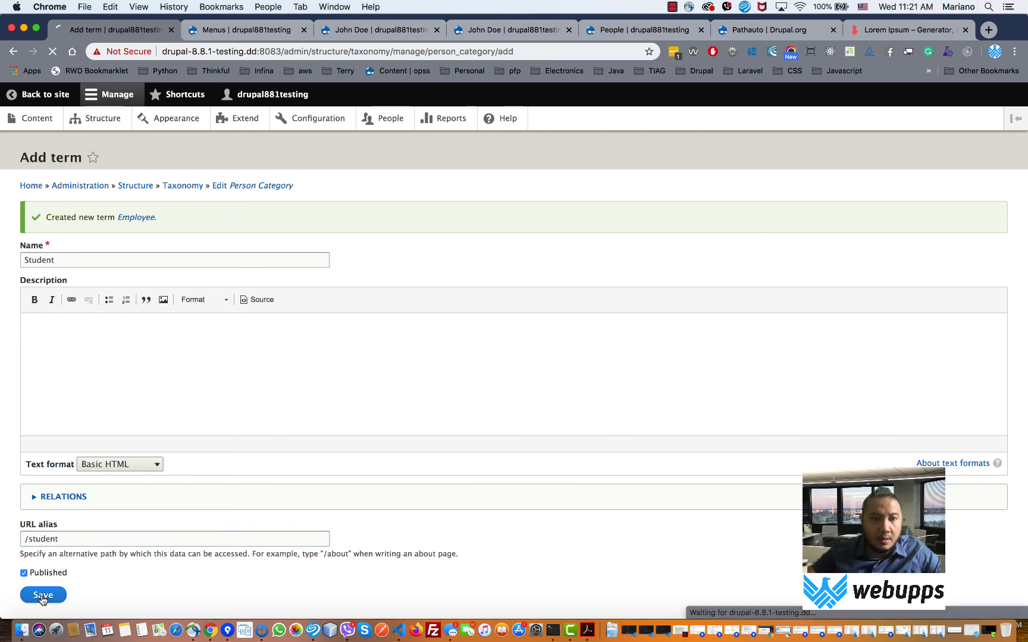
- Enter Teacher as the next term's name and copy it for the description
left_click(110, 266)
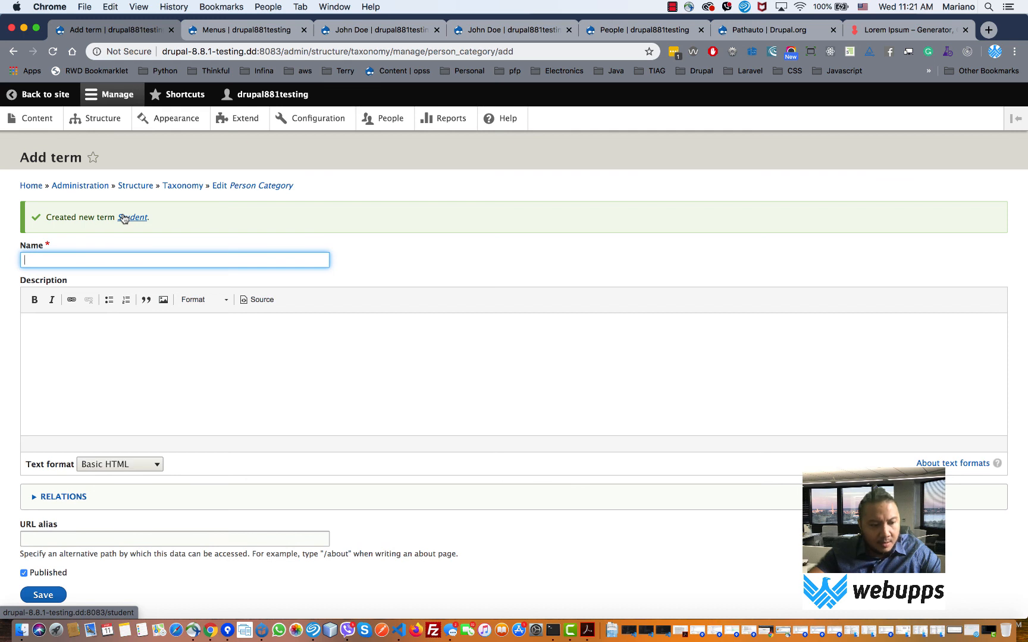
type("Teacher")
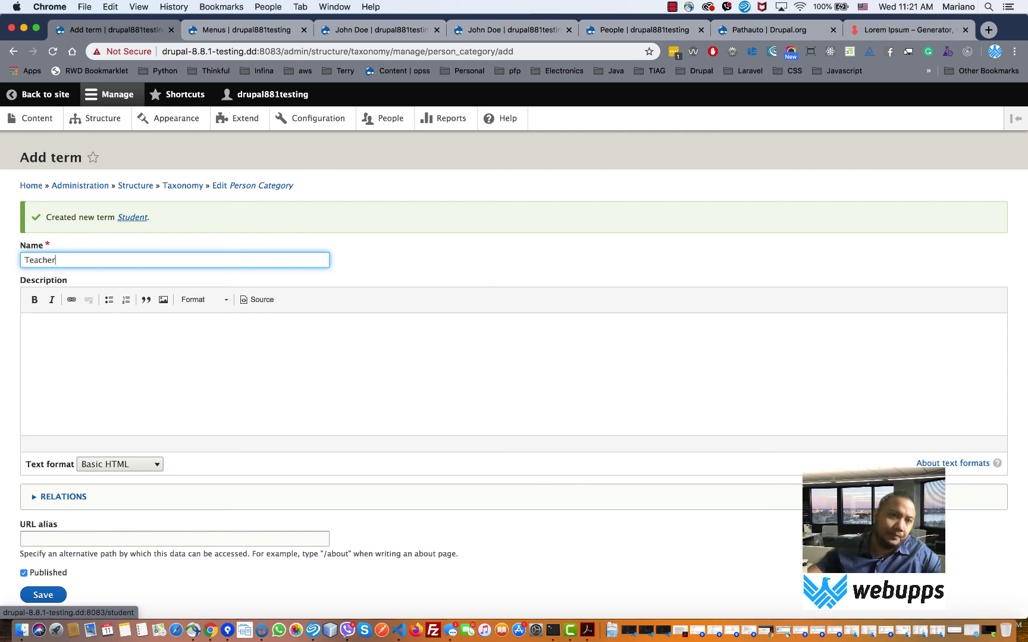
key("super+a")
key("super+c")
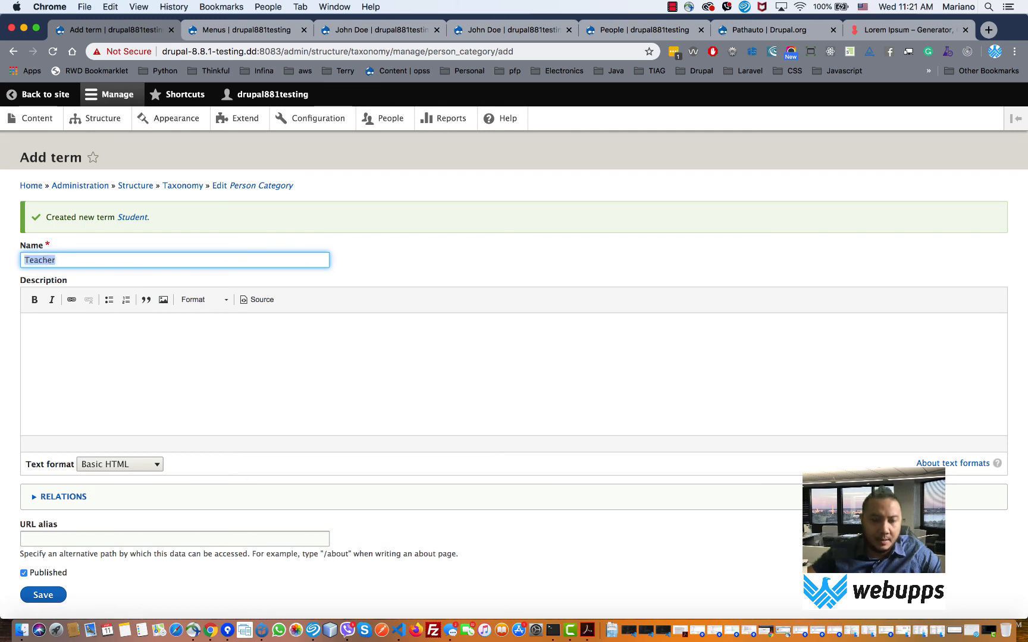
left_click(105, 351)
- Give Teacher the description Teacher, parent Employee and URL alias /employee/teacher, then save
key("super+v")
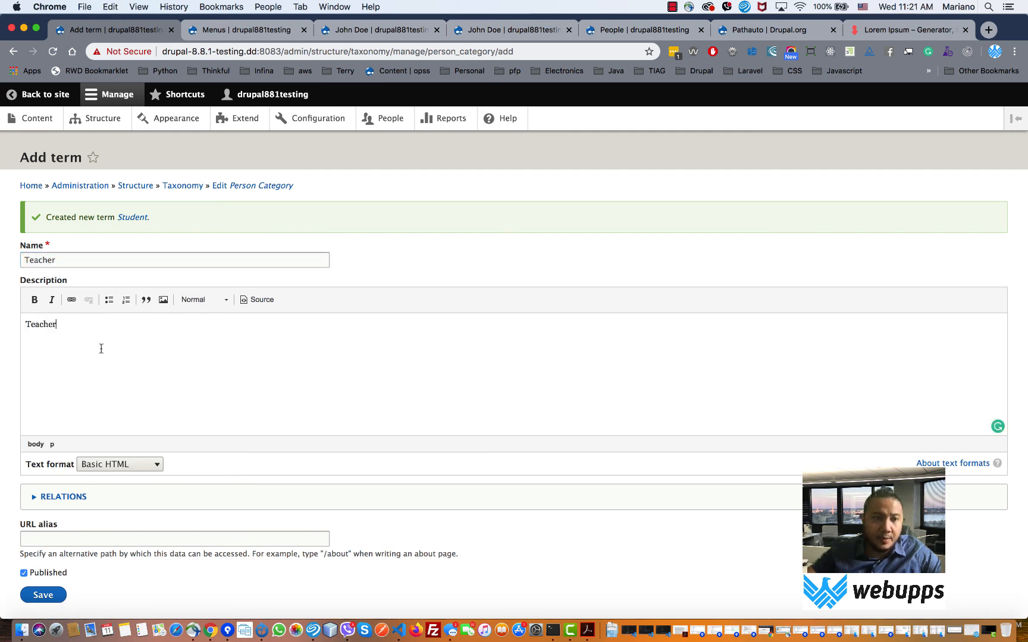
left_click(87, 505)
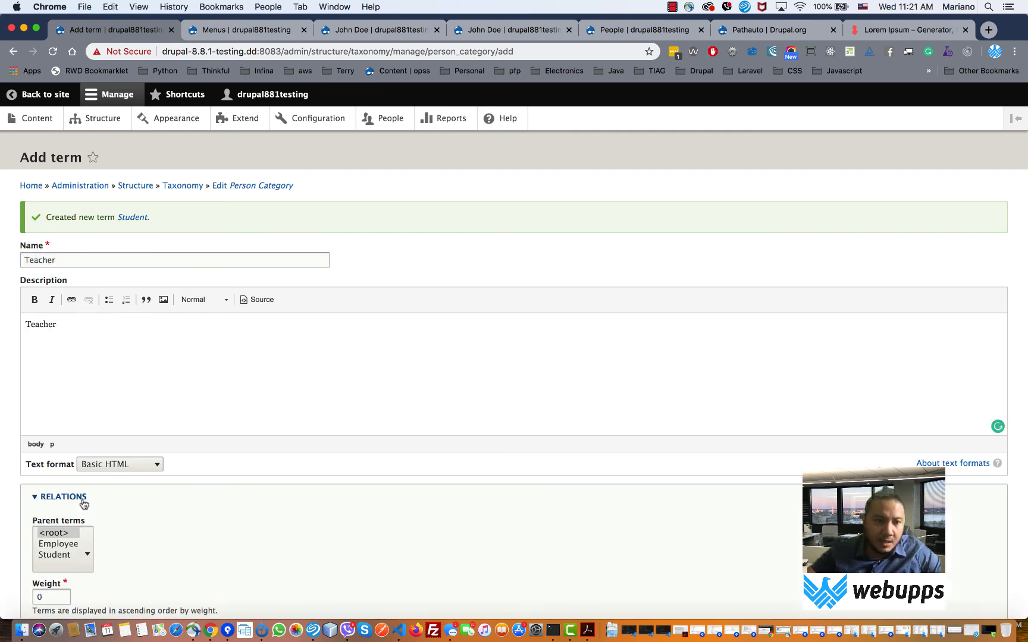
left_click(70, 545)
scroll(266, 555, "down", 3)
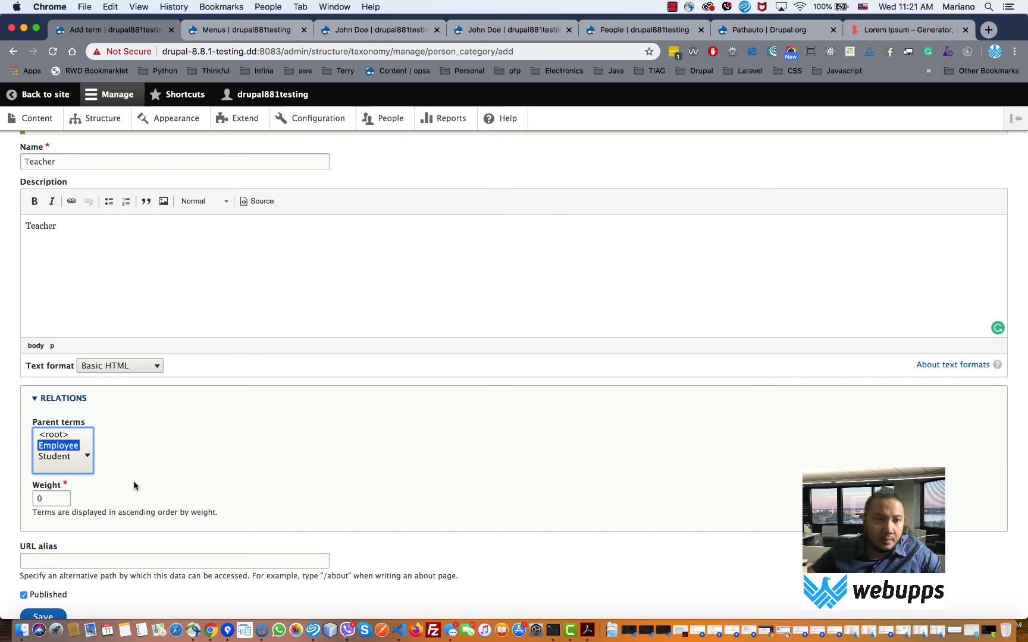
left_click(51, 563)
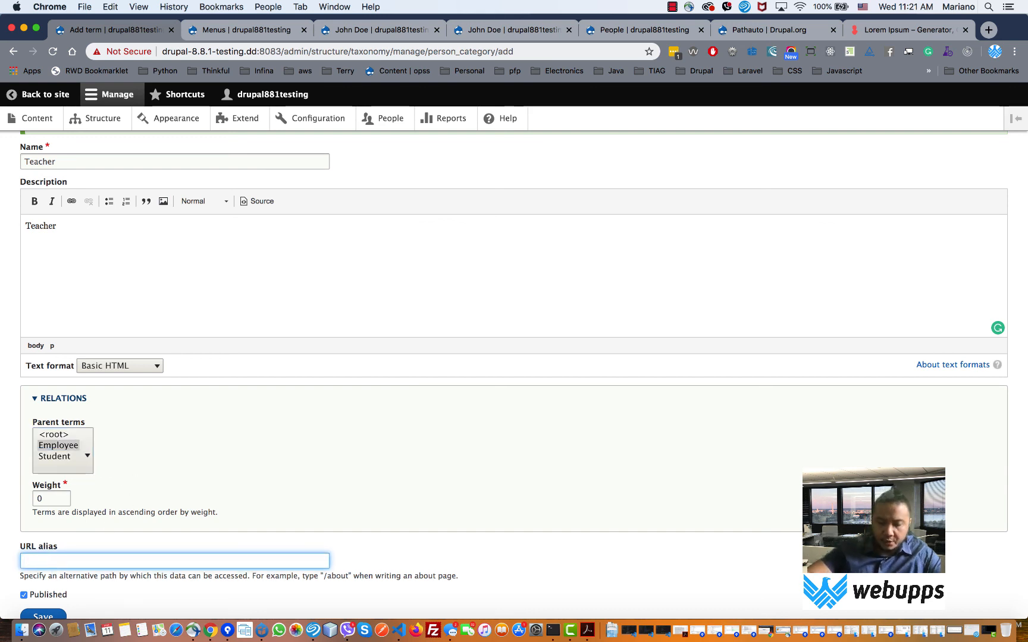
type("/emplo")
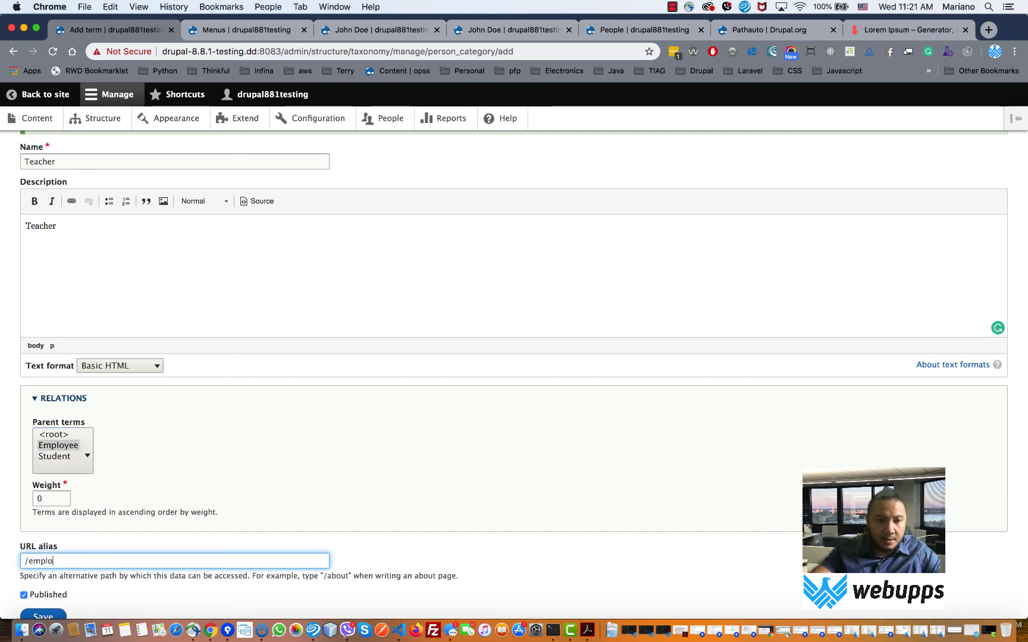
type("yee/")
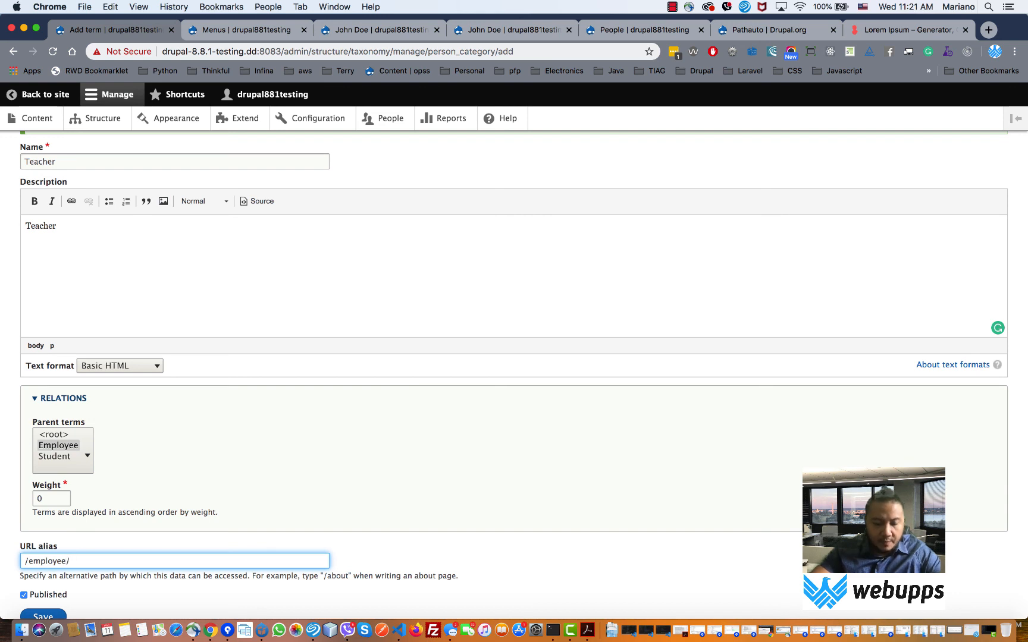
type("teacher")
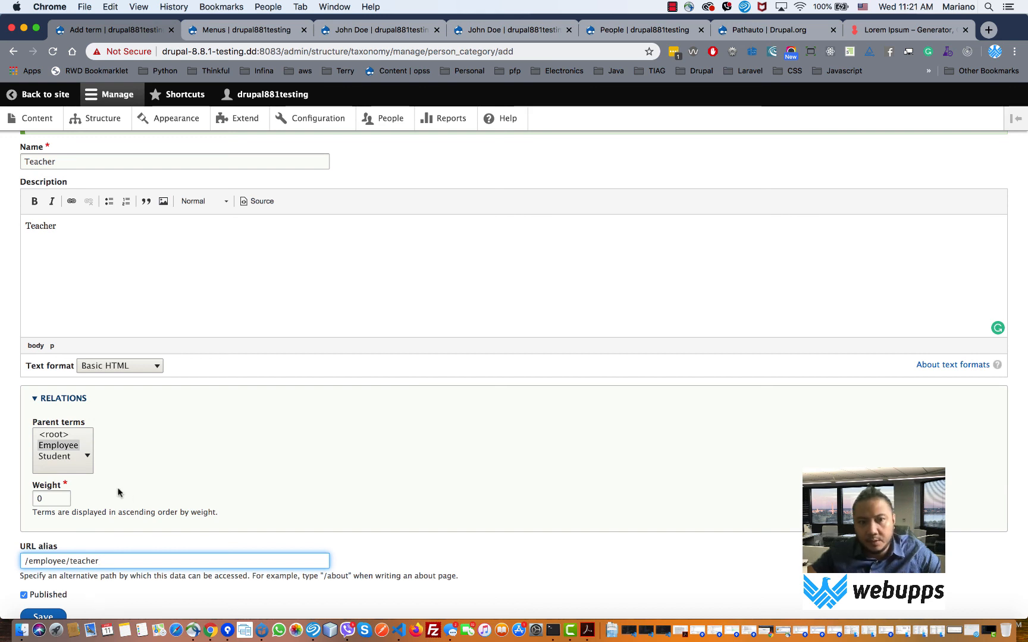
scroll(119, 491, "down", 2)
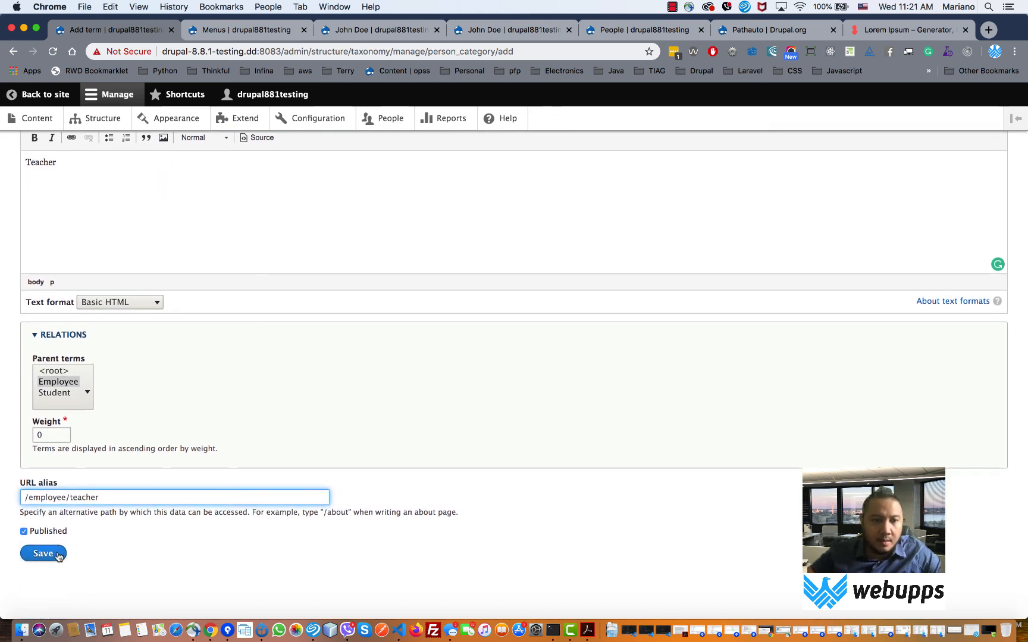
left_click(58, 555)
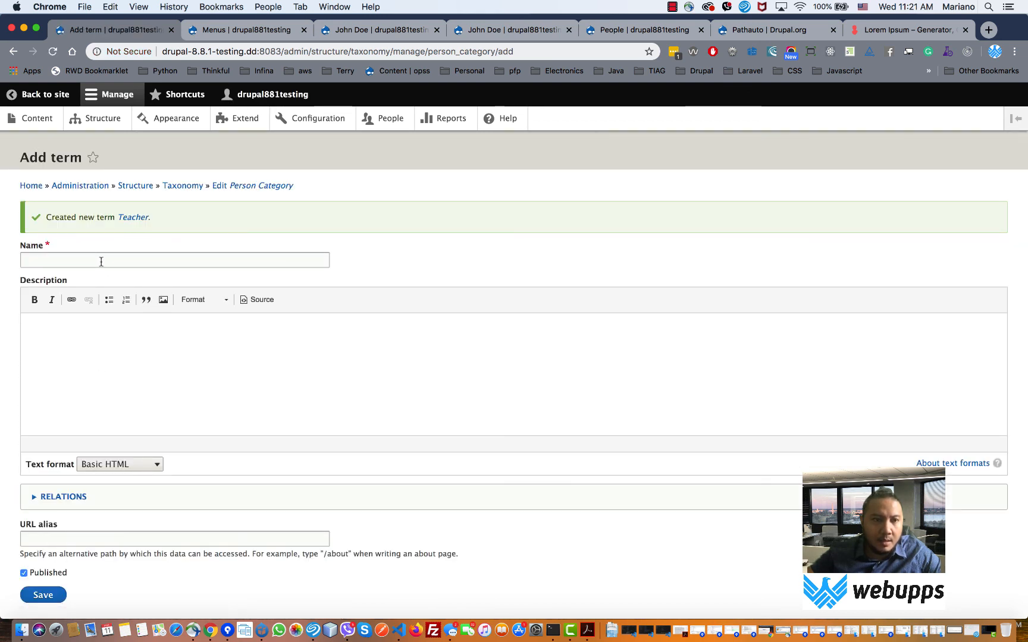
- Re-edit the Teacher term, confirm Employee as its parent, and save again
left_click(138, 218)
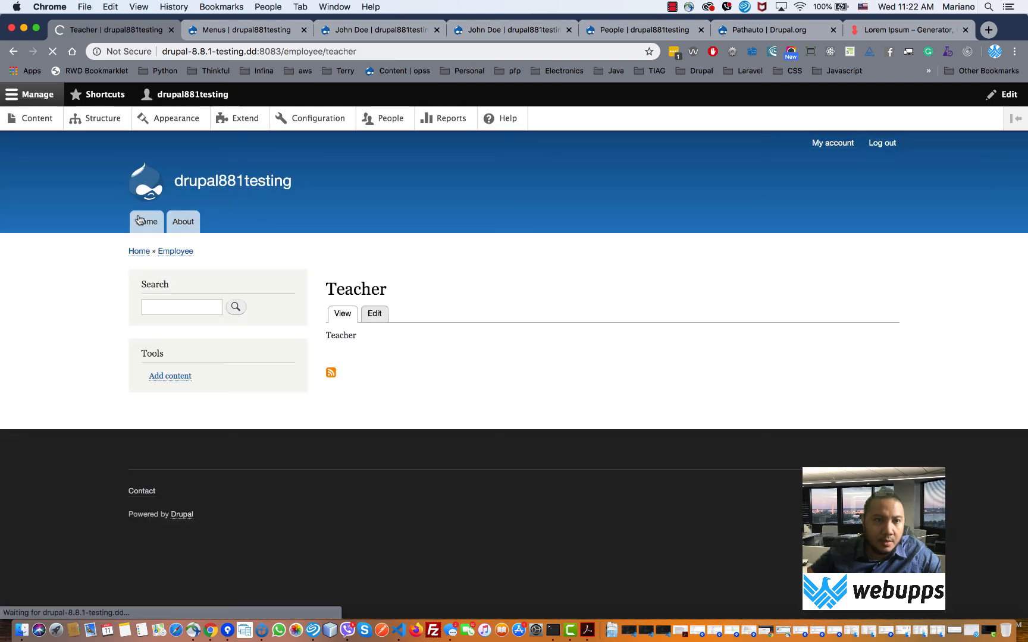
left_click(377, 315)
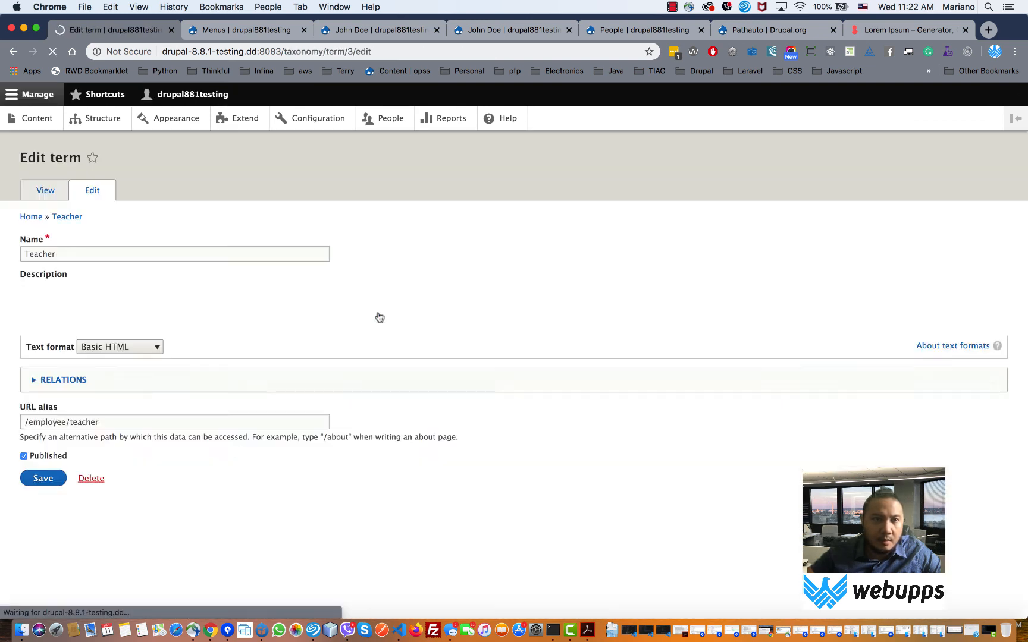
left_click(81, 492)
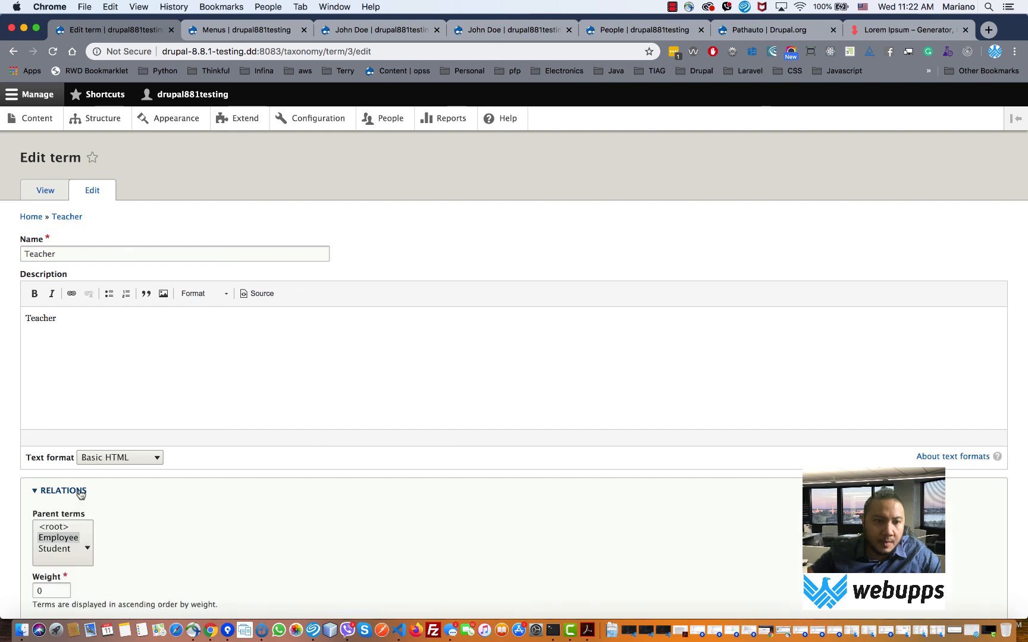
left_click(68, 539)
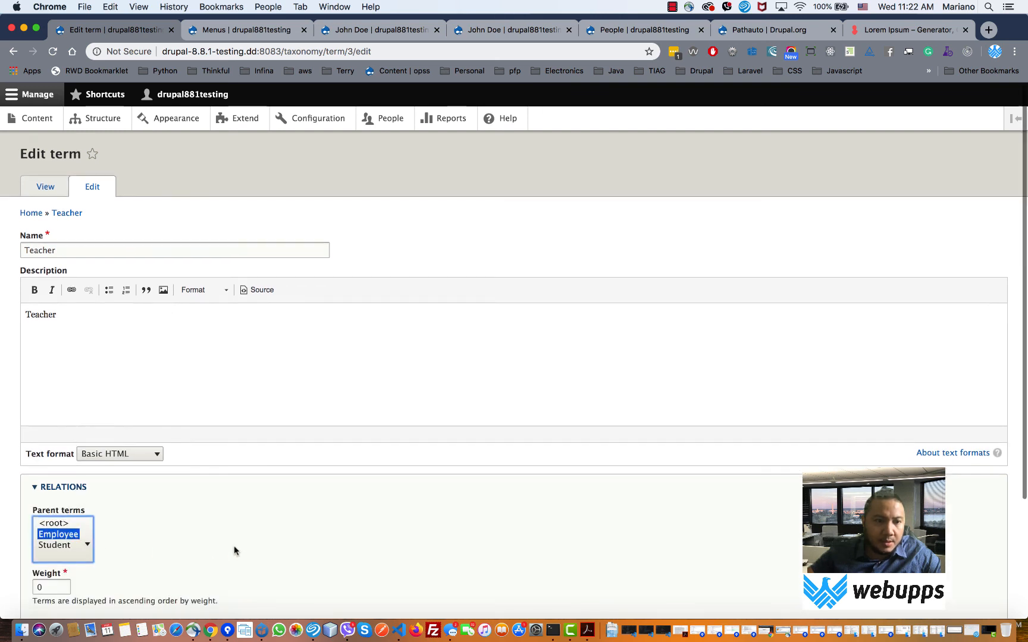
scroll(234, 545, "down", 5)
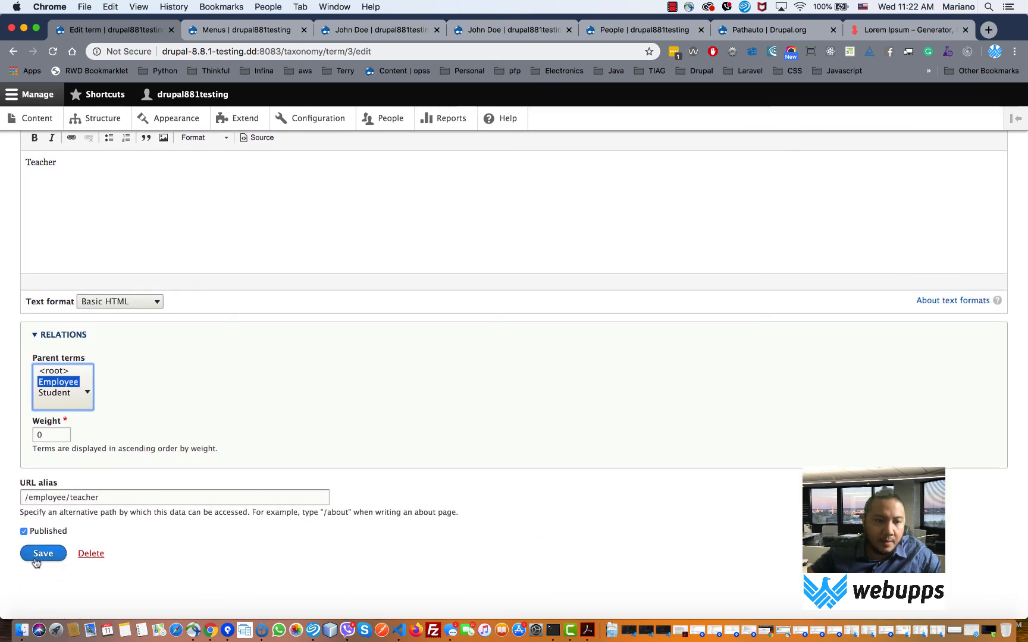
left_click(37, 558)
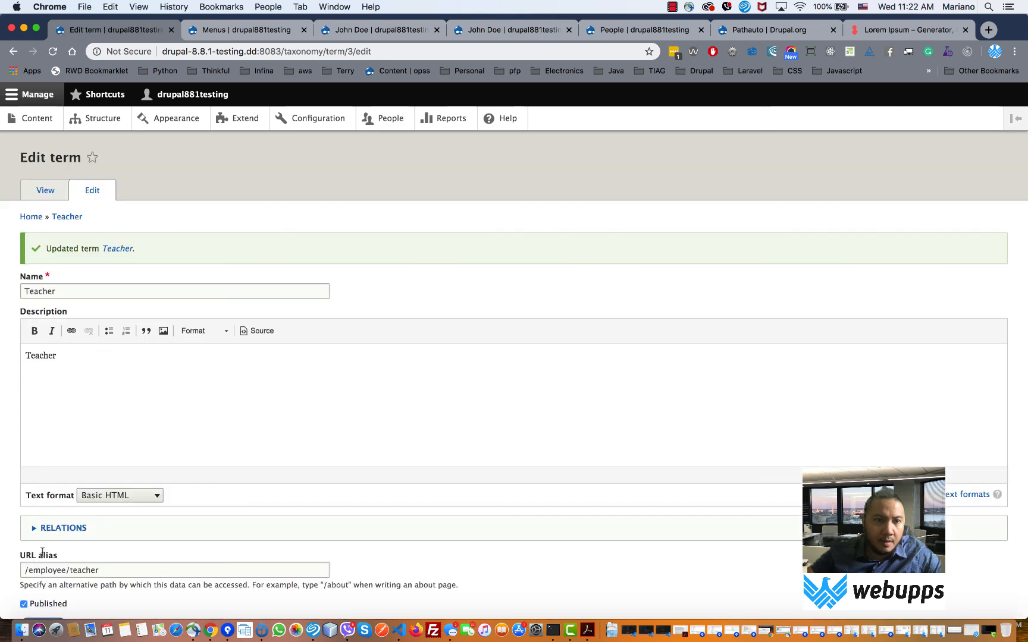
- List Person Category's terms from Structure > Taxonomy and start a new term
left_click(105, 129)
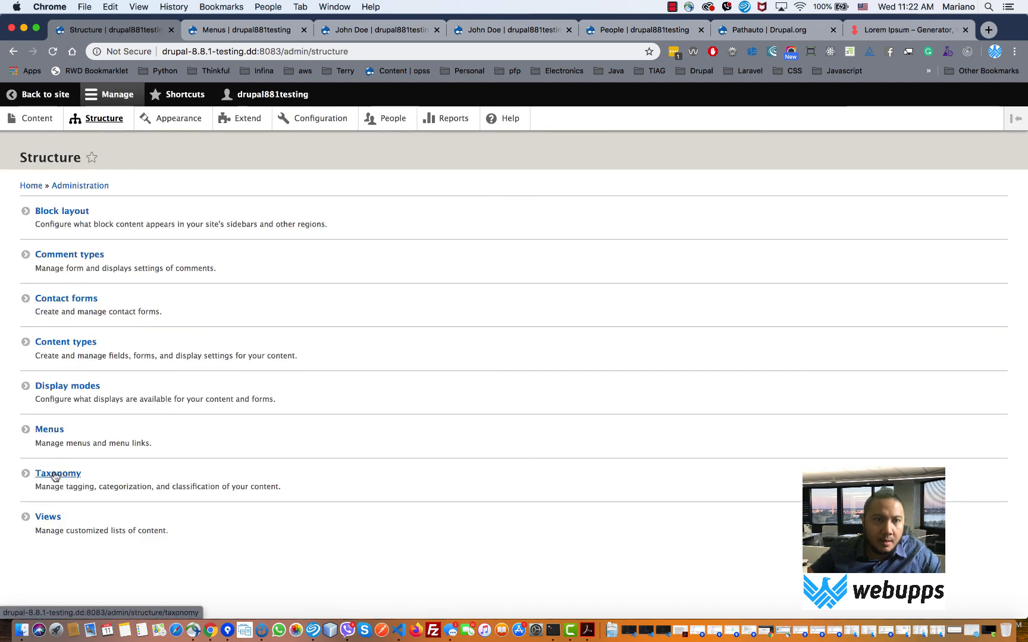
left_click(53, 476)
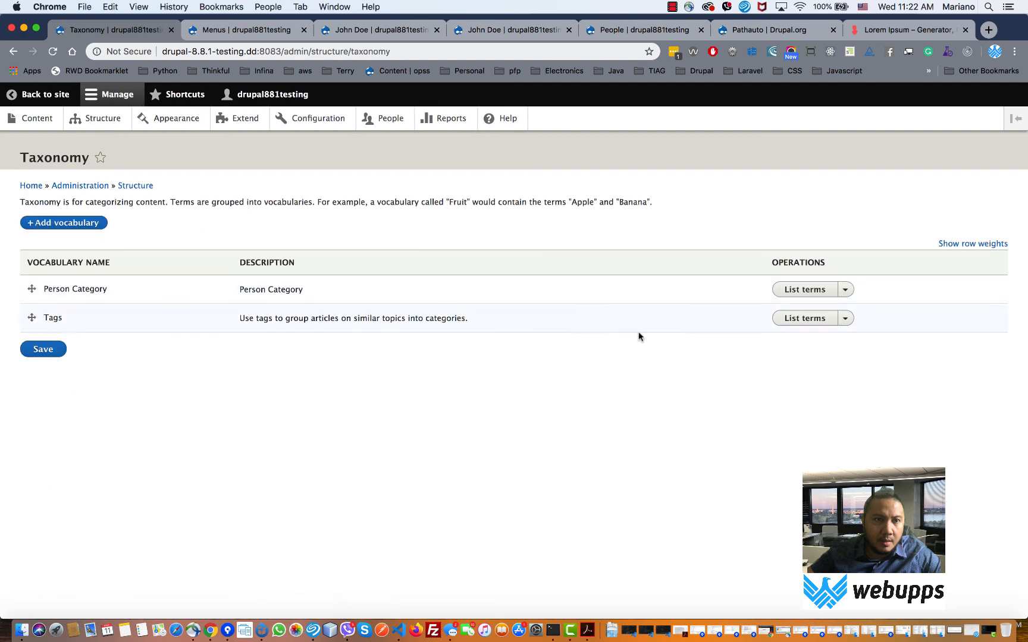
left_click(806, 290)
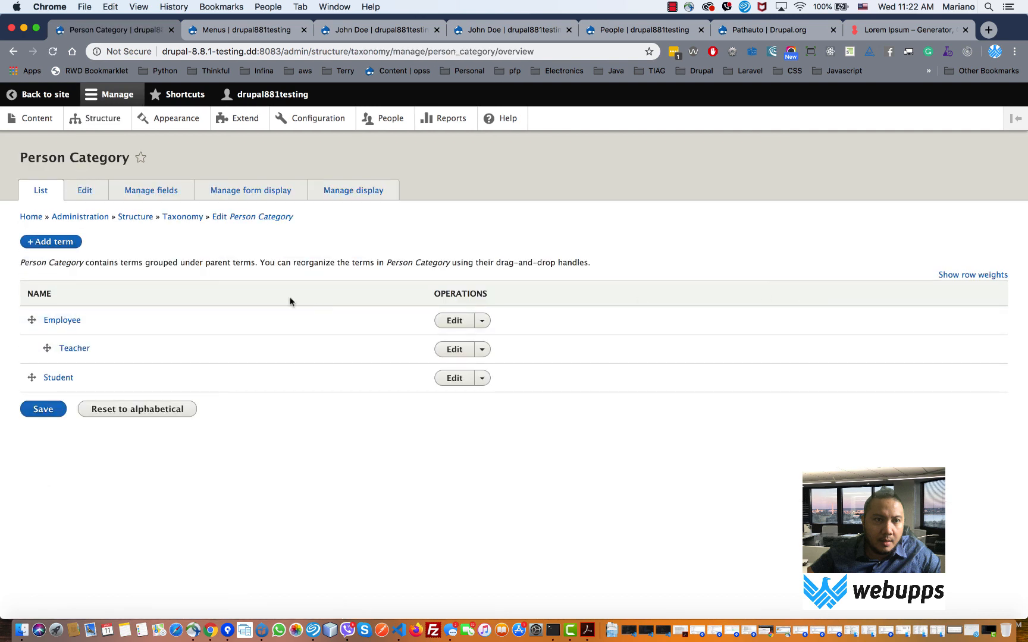
left_click(52, 242)
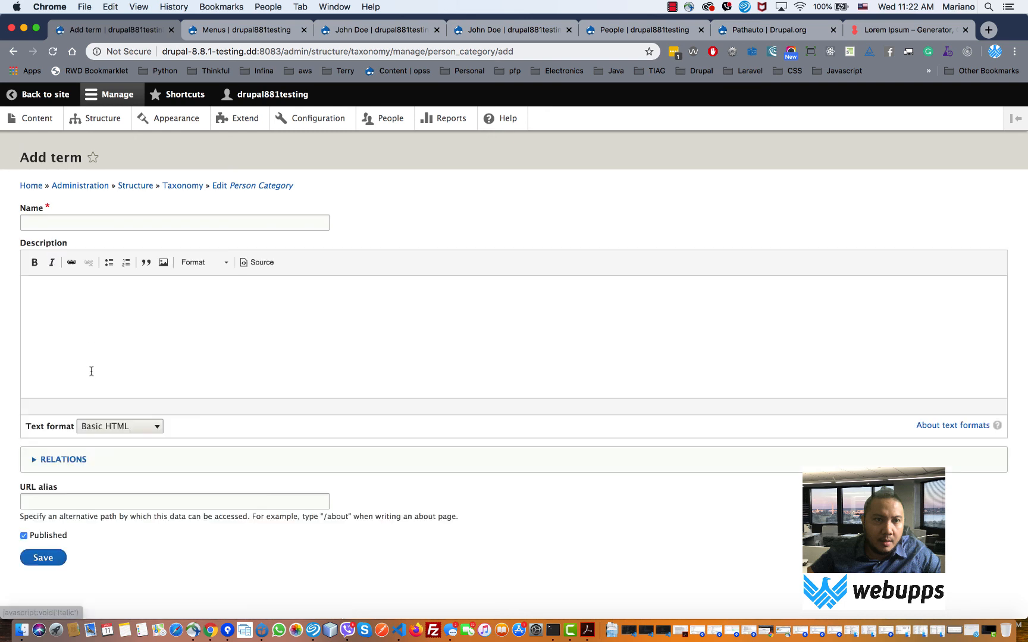
- Name the term Administration, set parent Employee and URL alias /employee/administration, and save
left_click(56, 221)
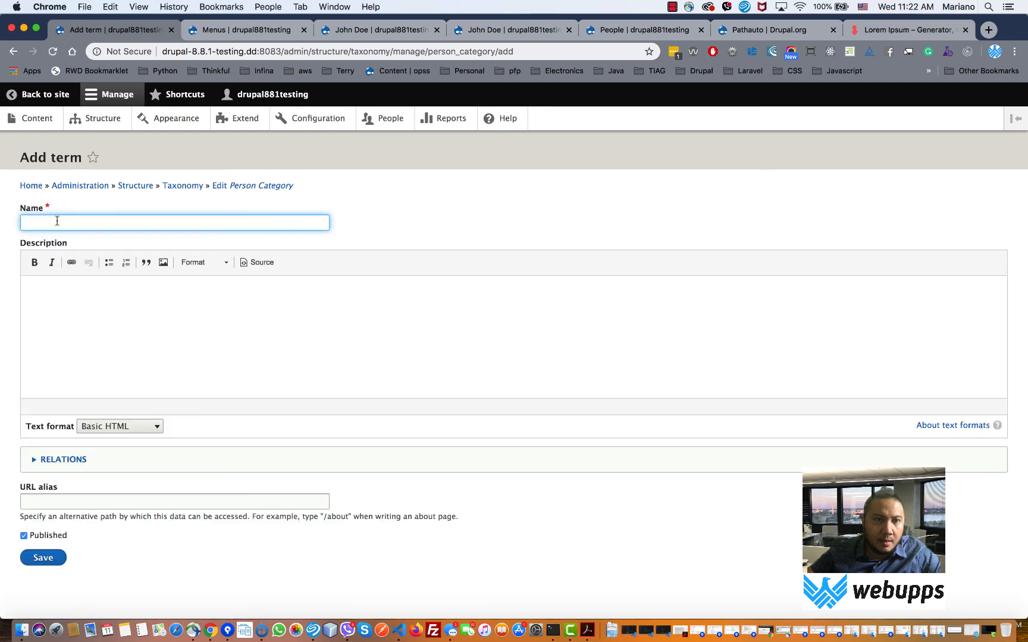
type("Administration")
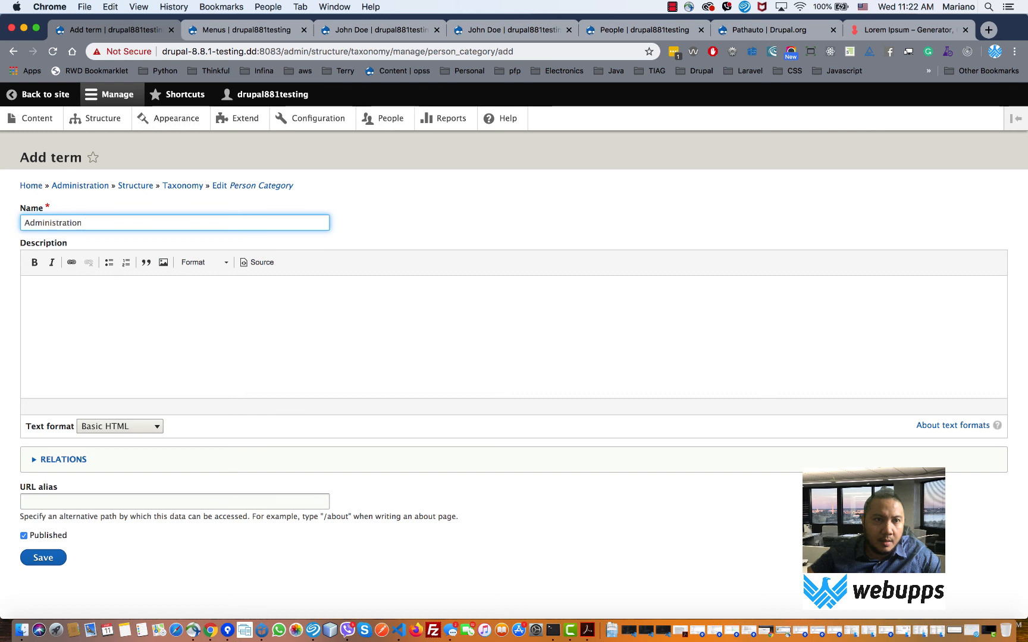
left_click(45, 458)
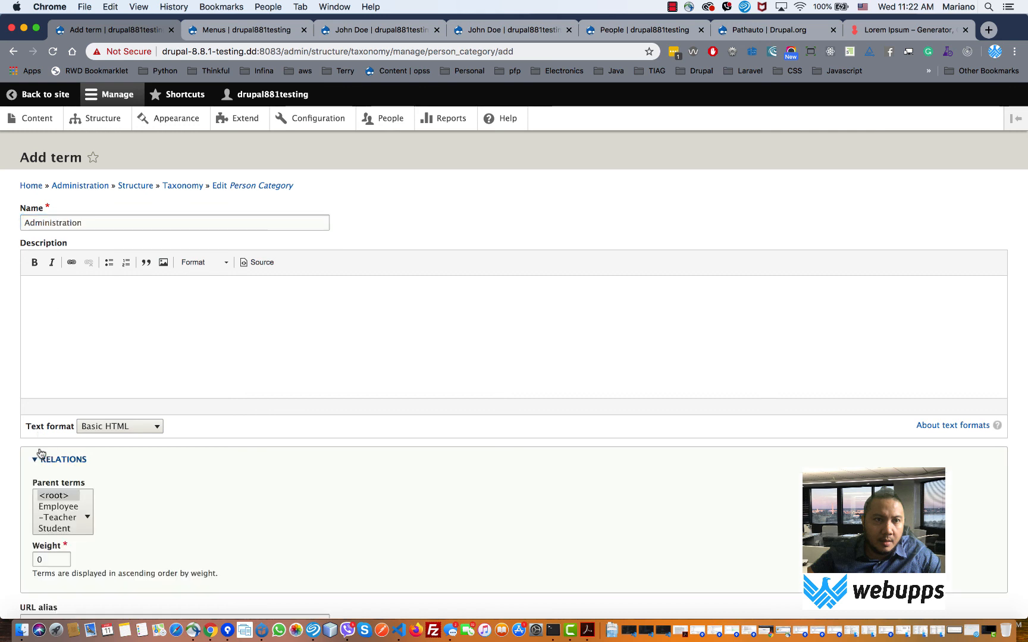
left_click(44, 508)
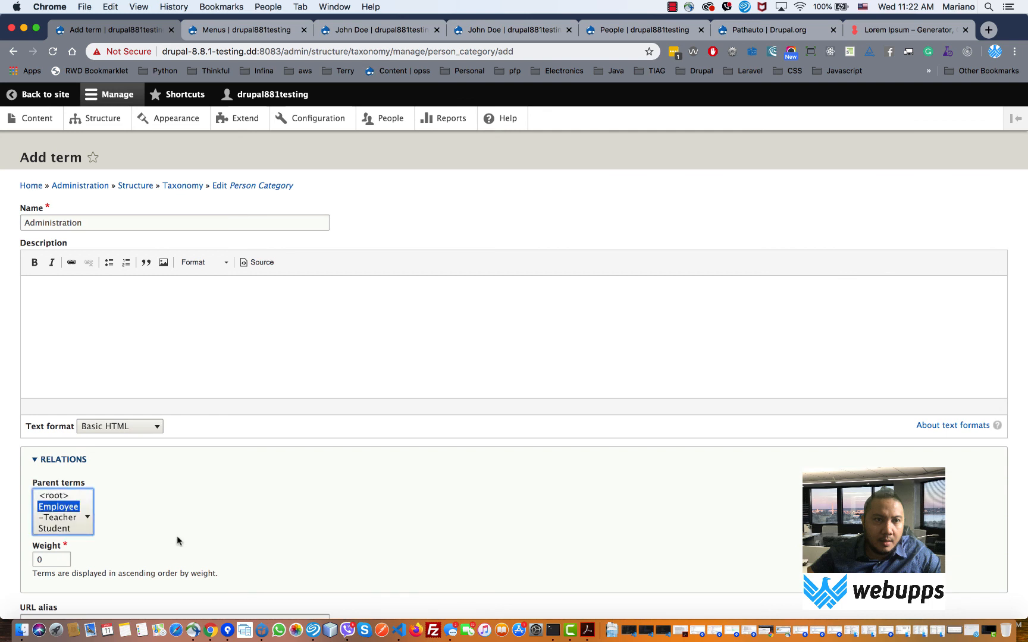
scroll(176, 535, "down", 3)
left_click(120, 519)
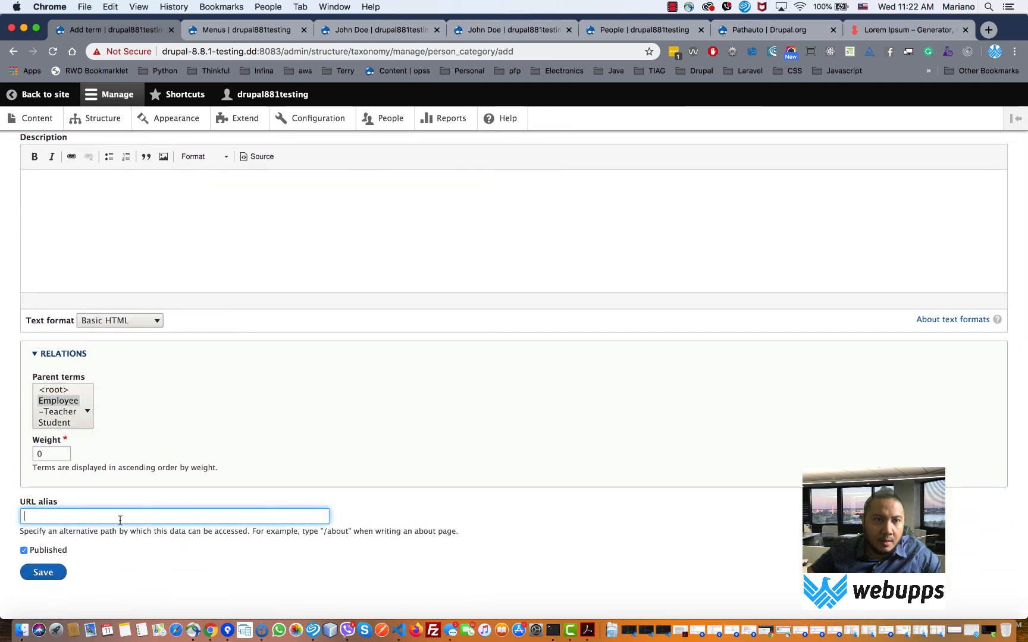
type("employee")
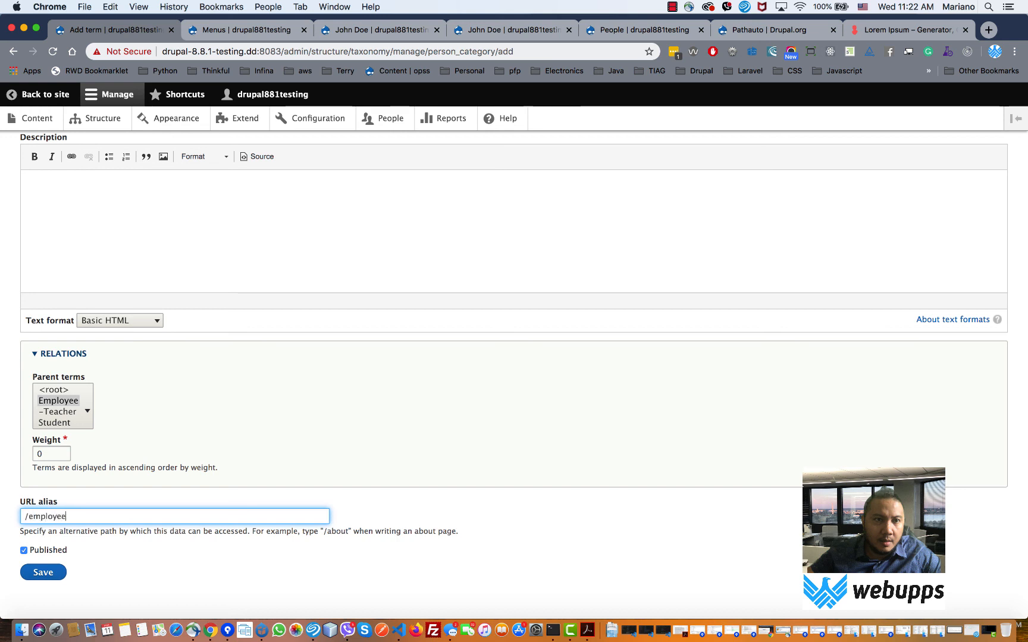
type("/administrati")
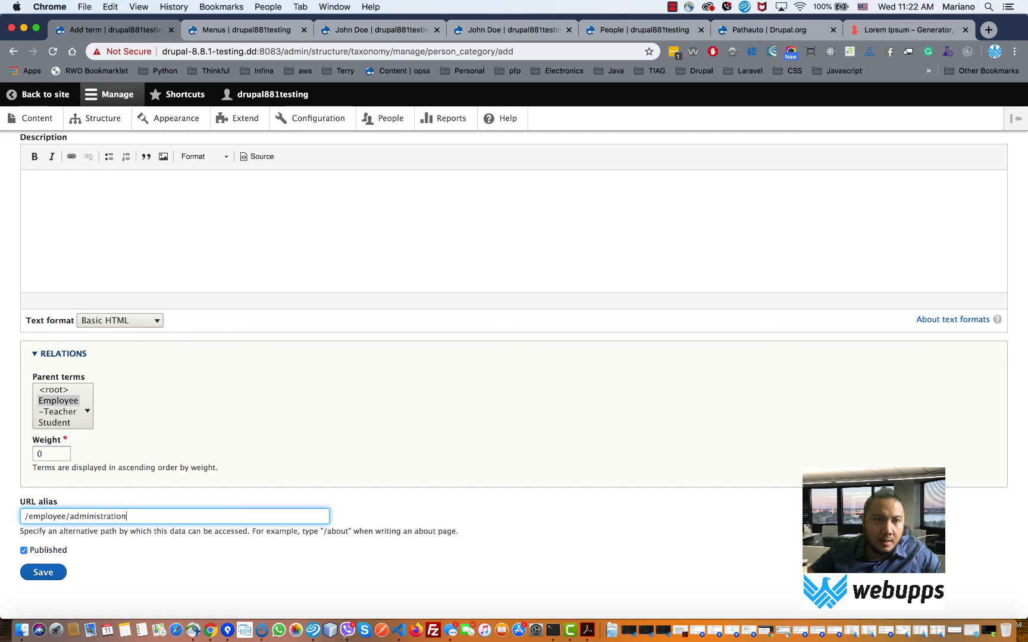
type("on")
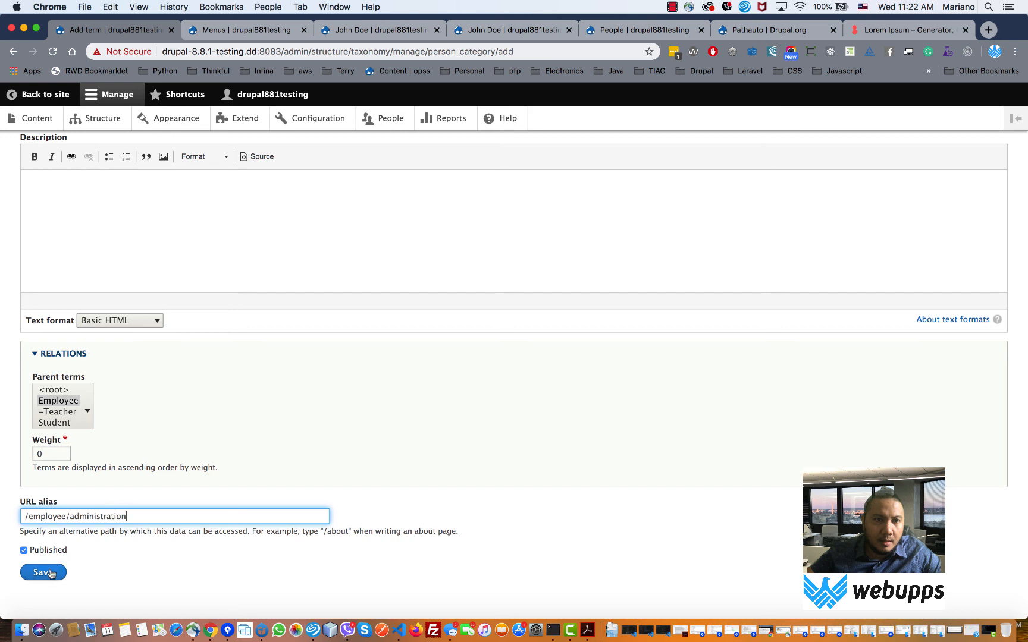
left_click(47, 572)
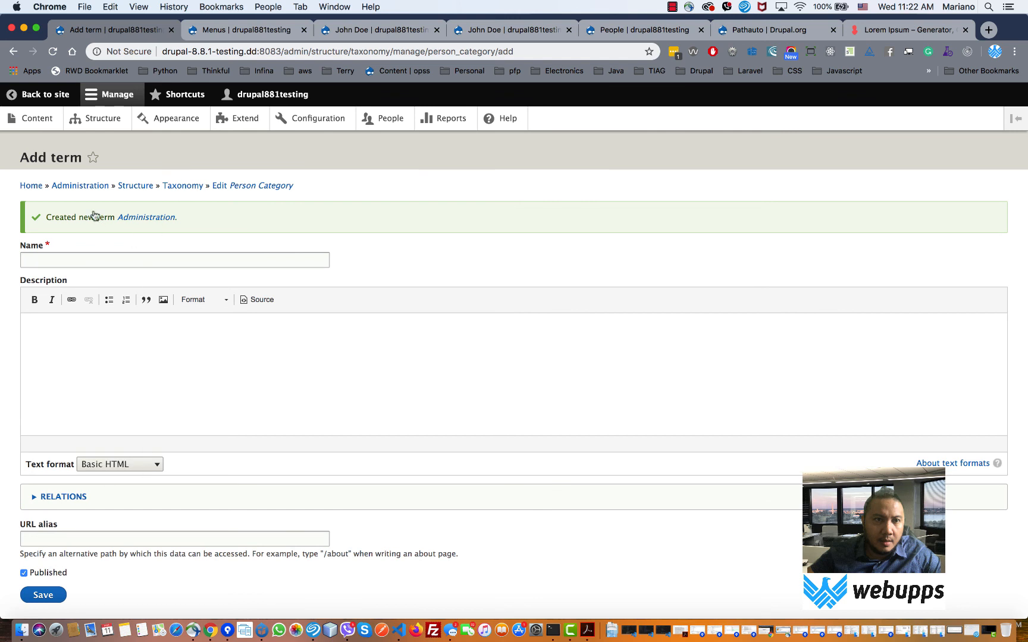
- Go to the Person content type's Manage fields and start adding a field
left_click(35, 120)
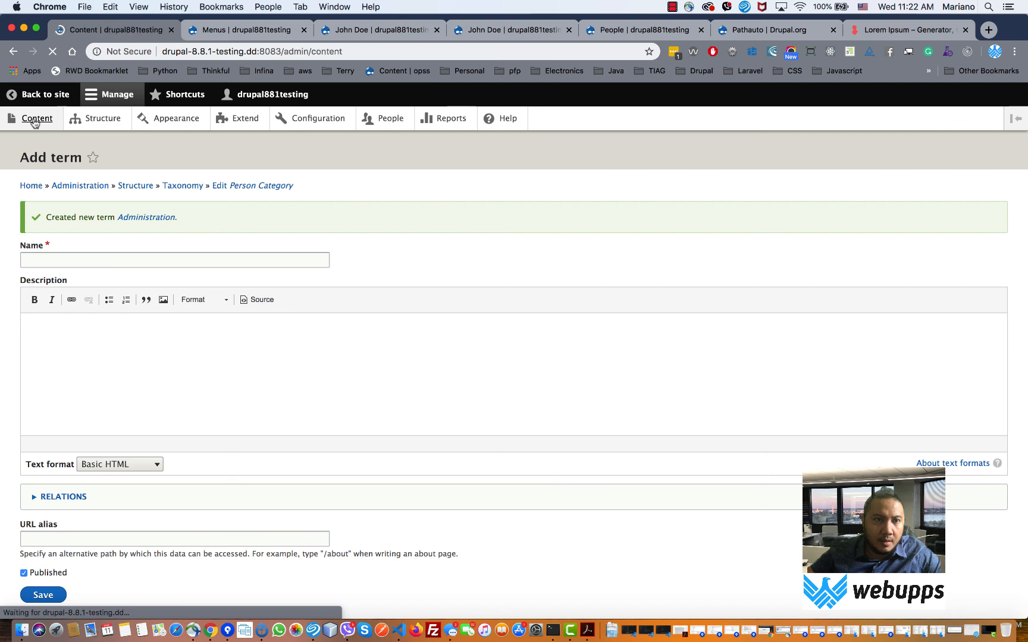
left_click(114, 121)
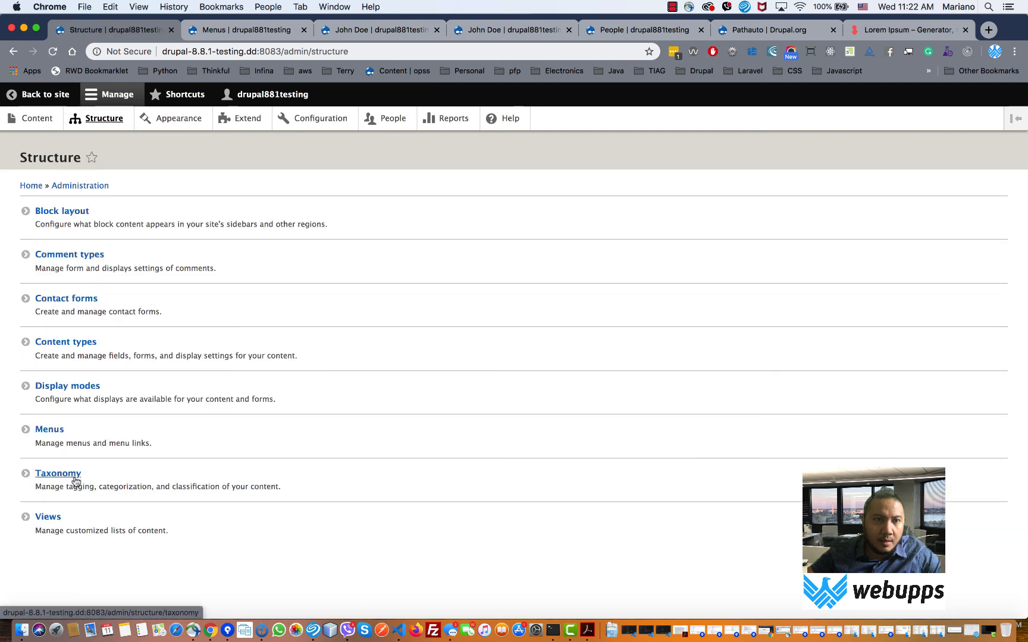
left_click(72, 345)
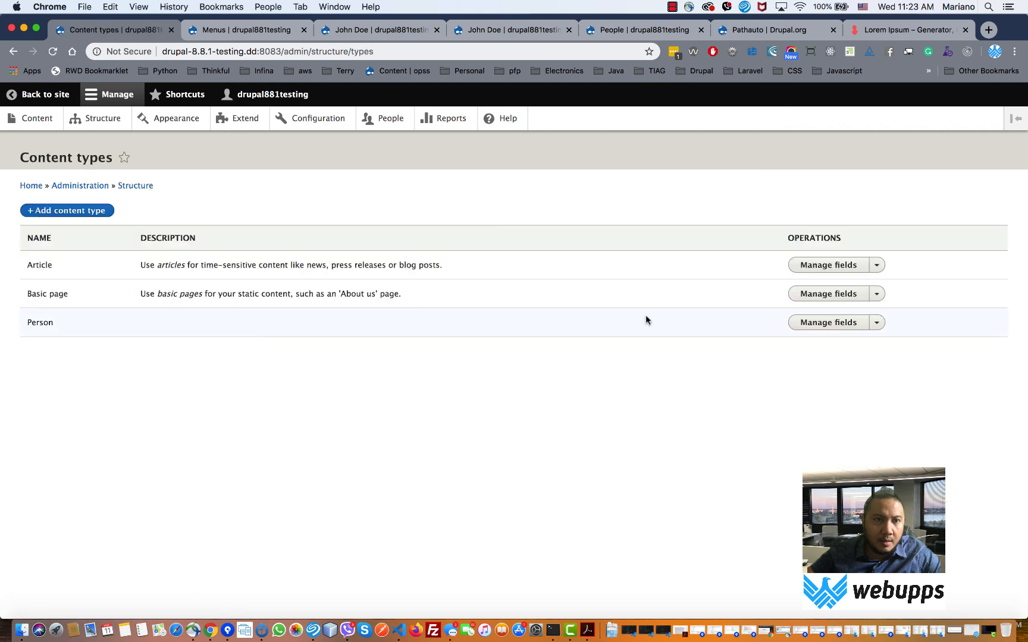
left_click(828, 324)
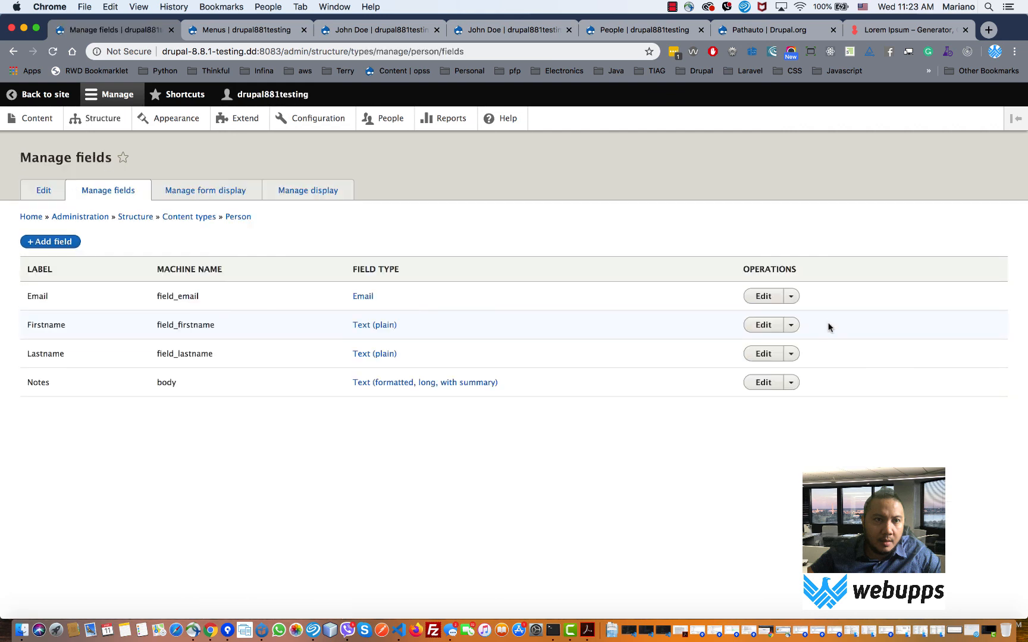
left_click(49, 242)
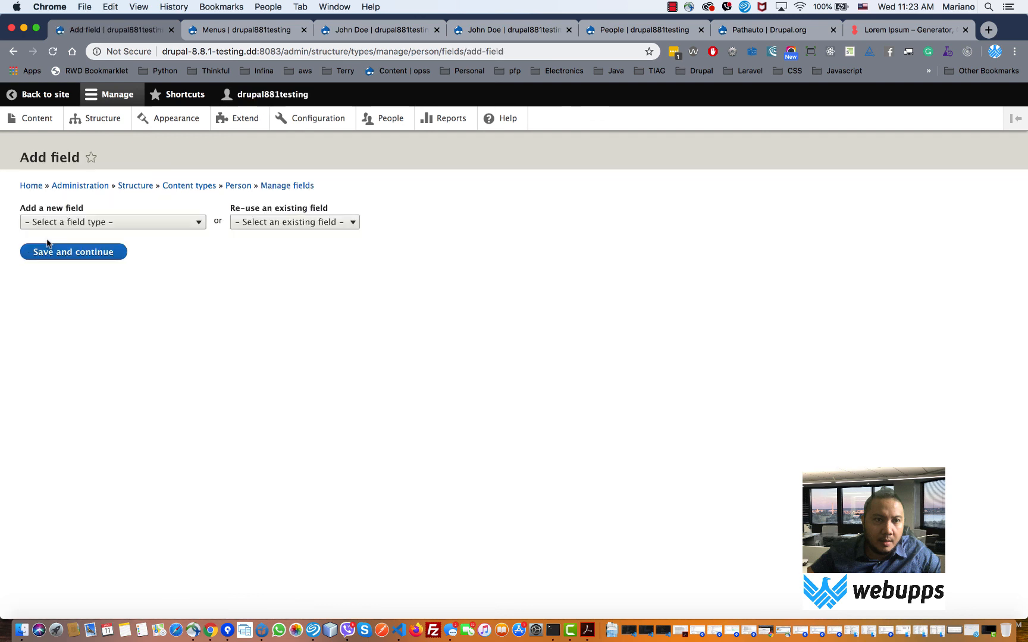
- Choose the Taxonomy term field type and begin typing the label Person Category
left_click(200, 225)
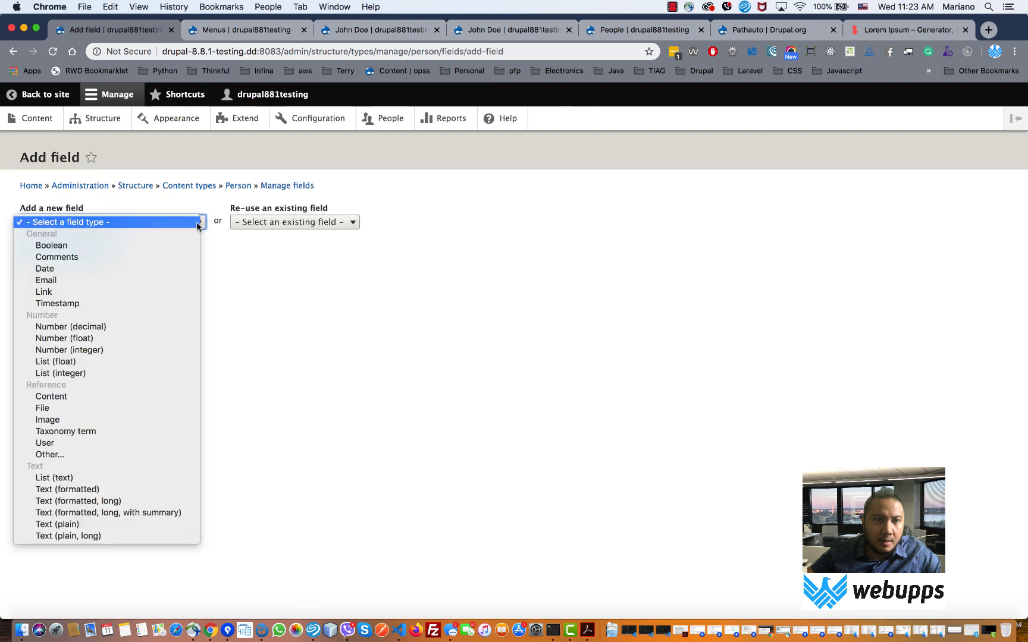
left_click(129, 431)
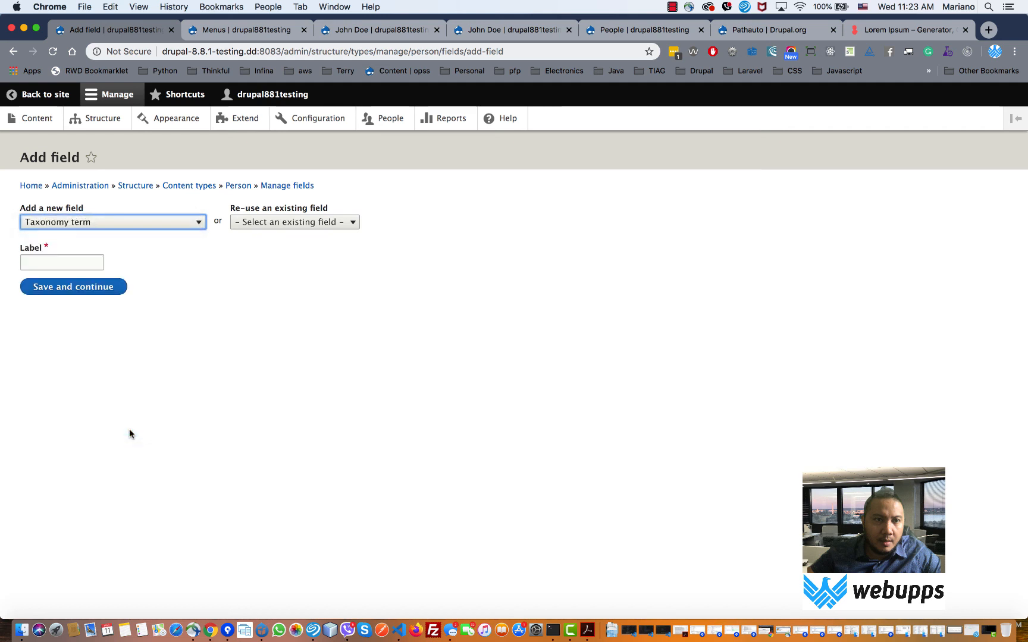
left_click(266, 224)
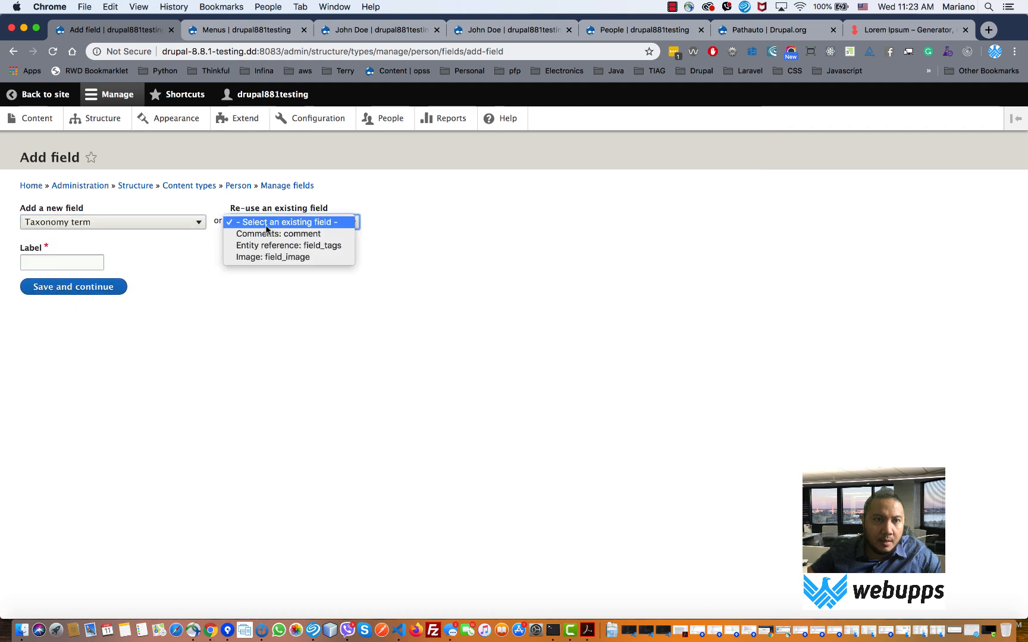
left_click(128, 259)
left_click(75, 261)
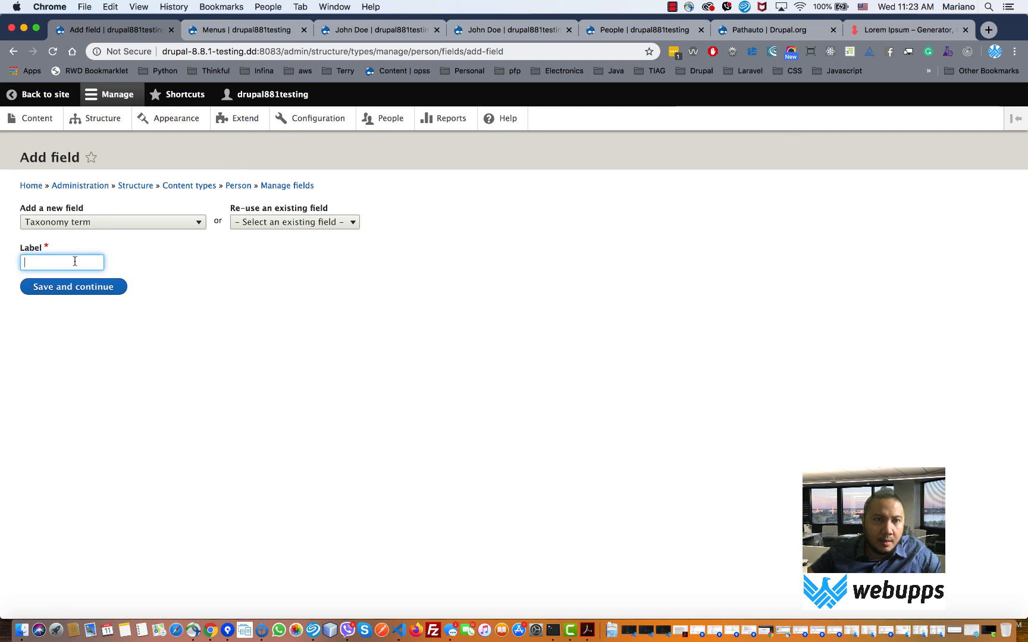
type("Ca")
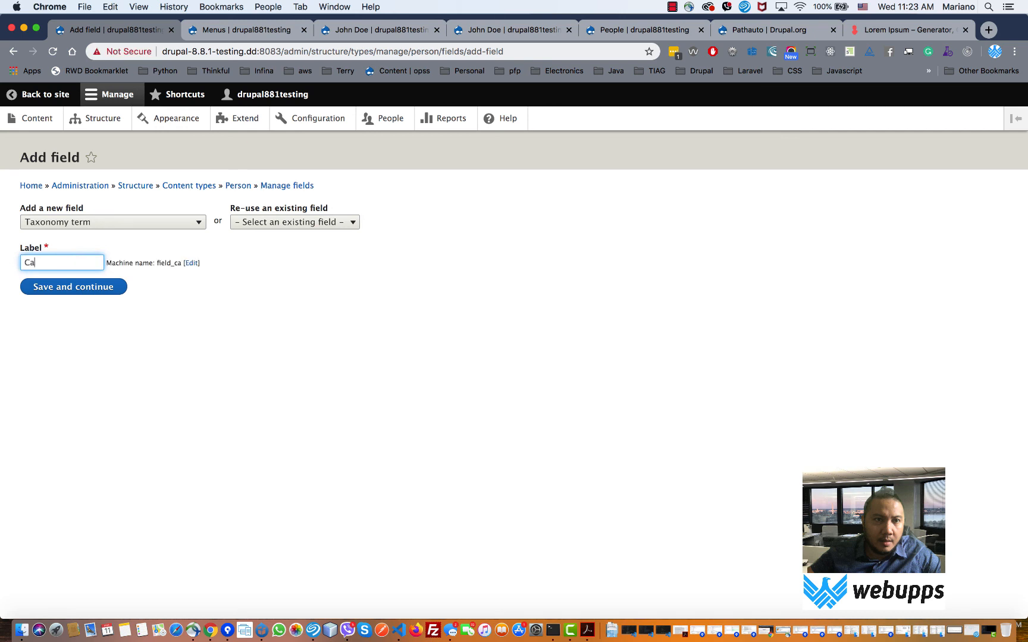
type("teg")
type("Person ")
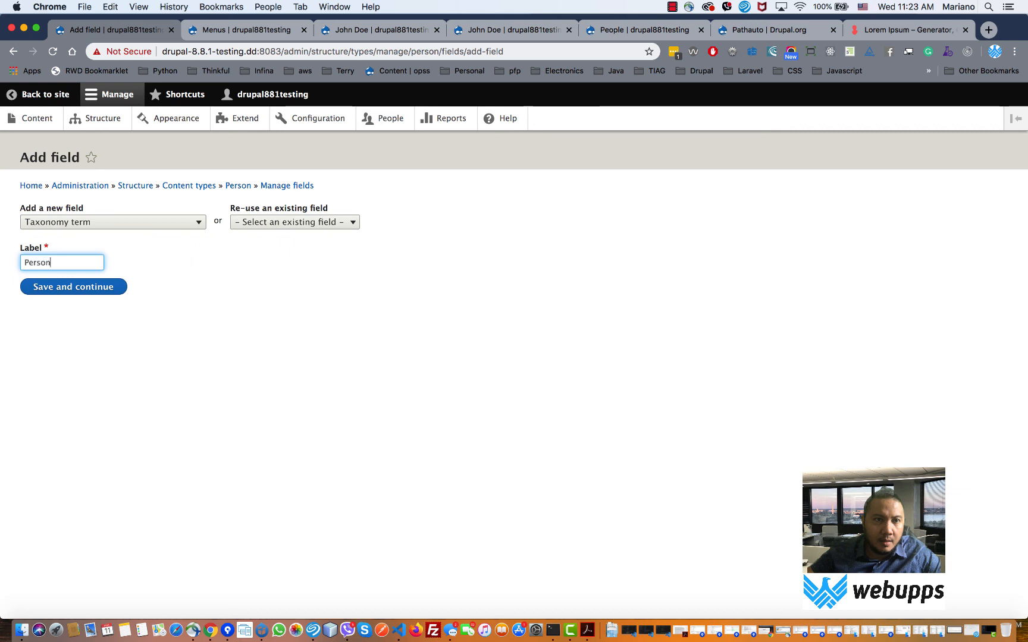
type("Category")
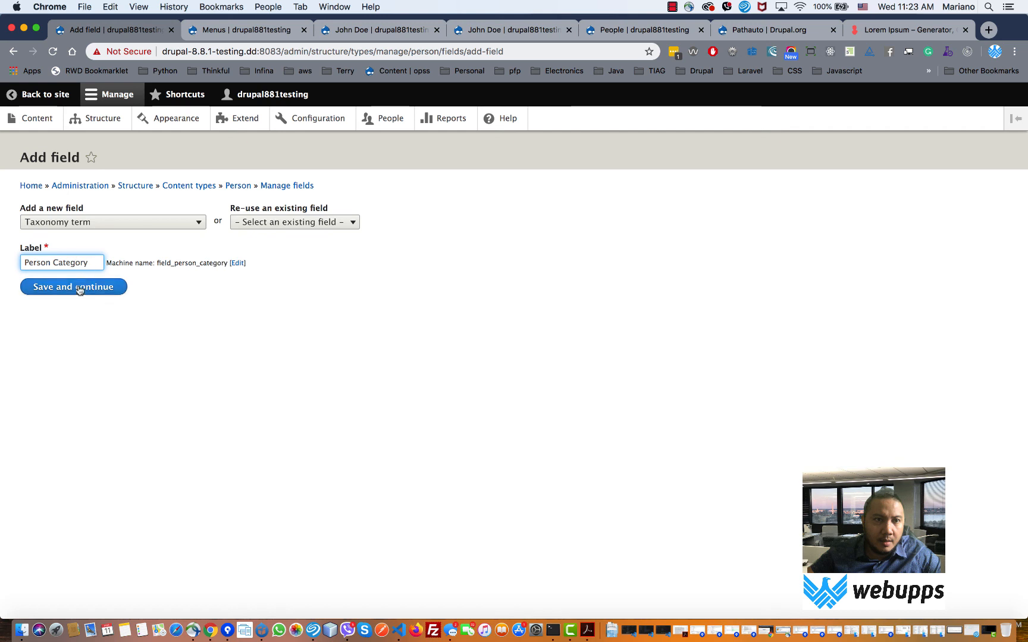
- Create the field and save its storage limited to one allowed value
left_click(52, 288)
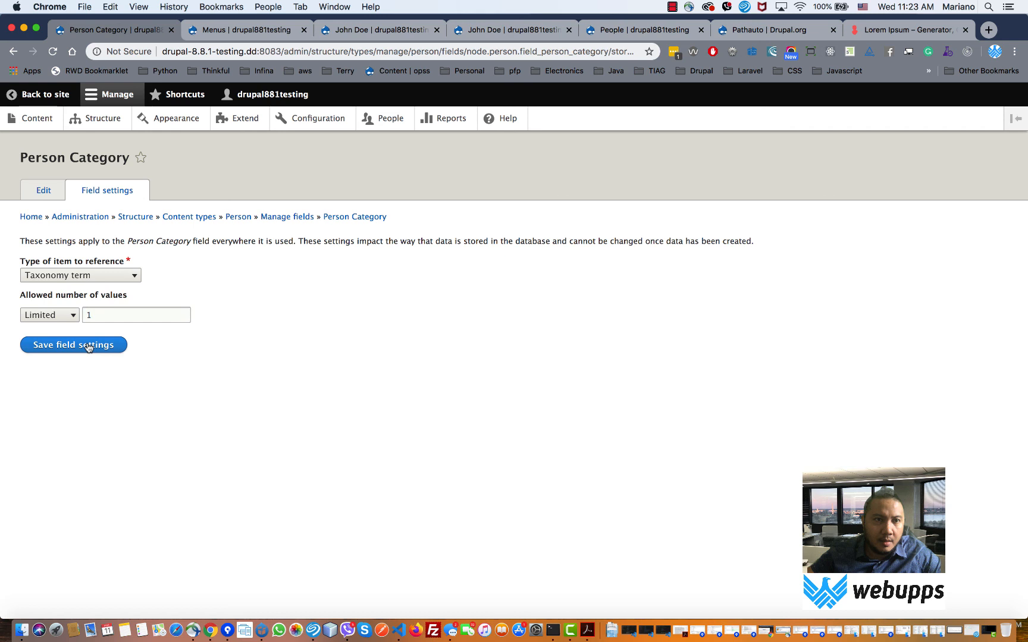
left_click(73, 318)
left_click(149, 347)
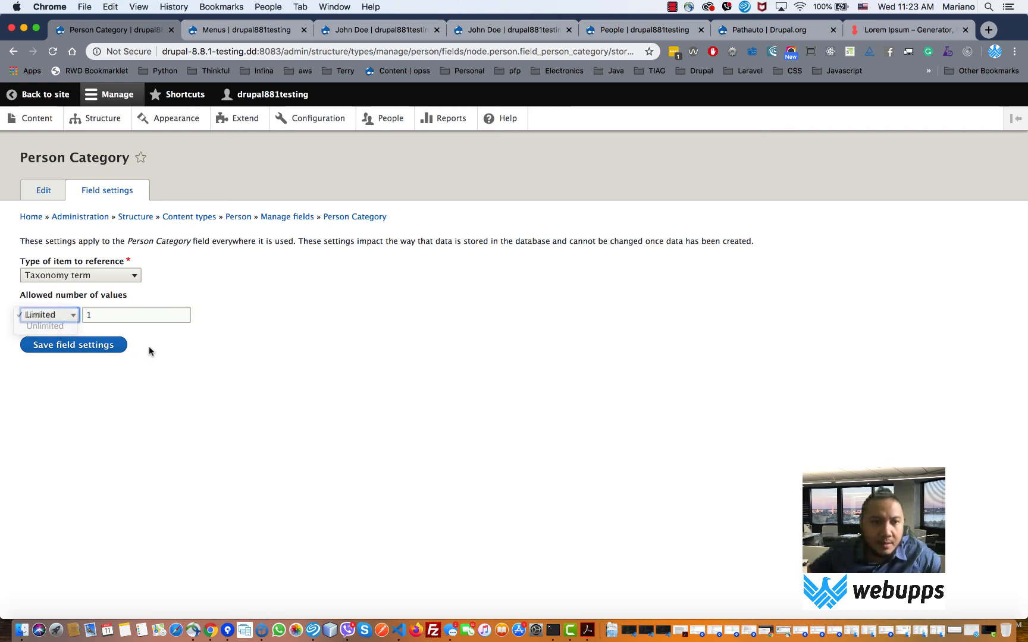
left_click(97, 351)
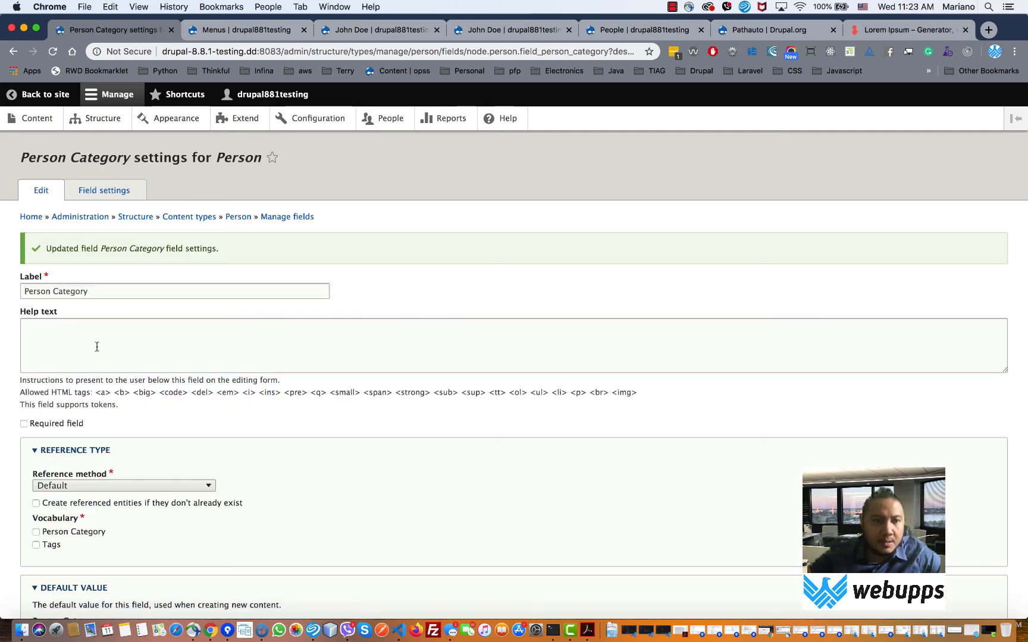
- Reference the Person Category vocabulary with the Default method and save the field settings
scroll(100, 354, "down", 3)
left_click(36, 430)
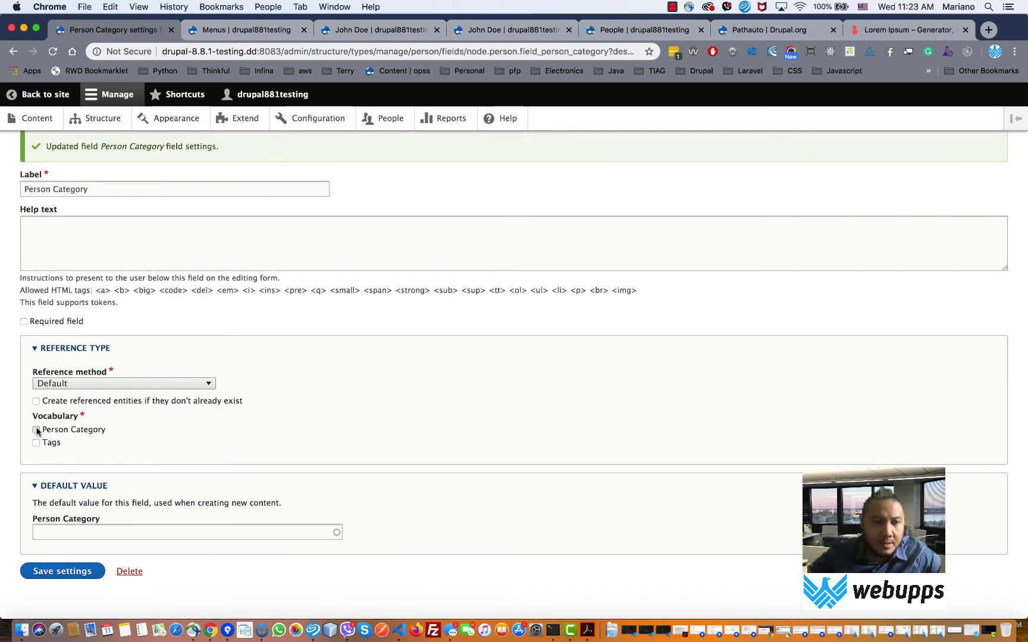
left_click(194, 384)
left_click(194, 383)
scroll(332, 455, "down", 1)
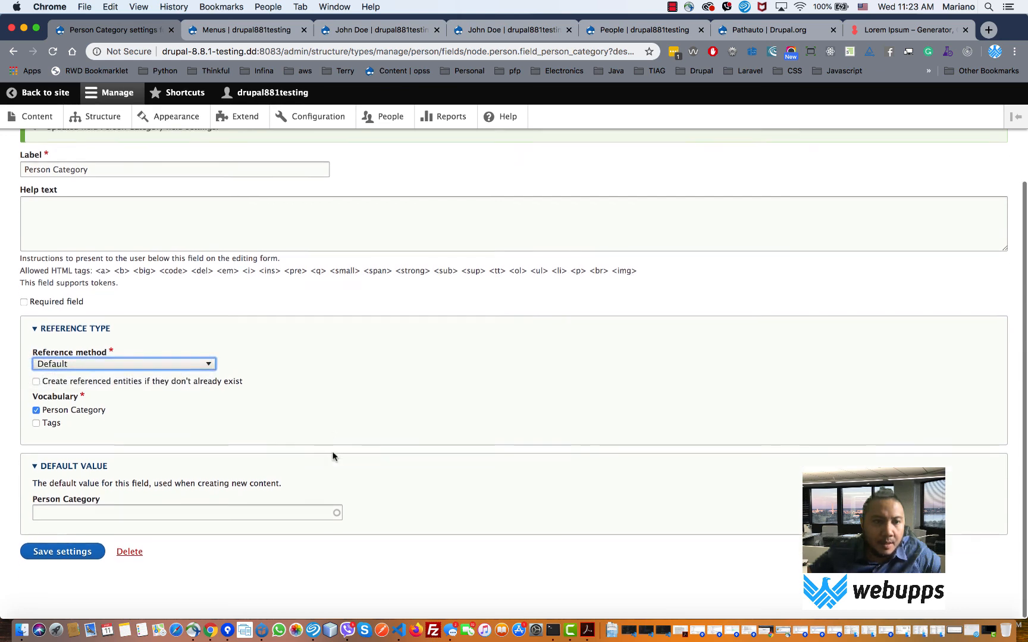
left_click(73, 553)
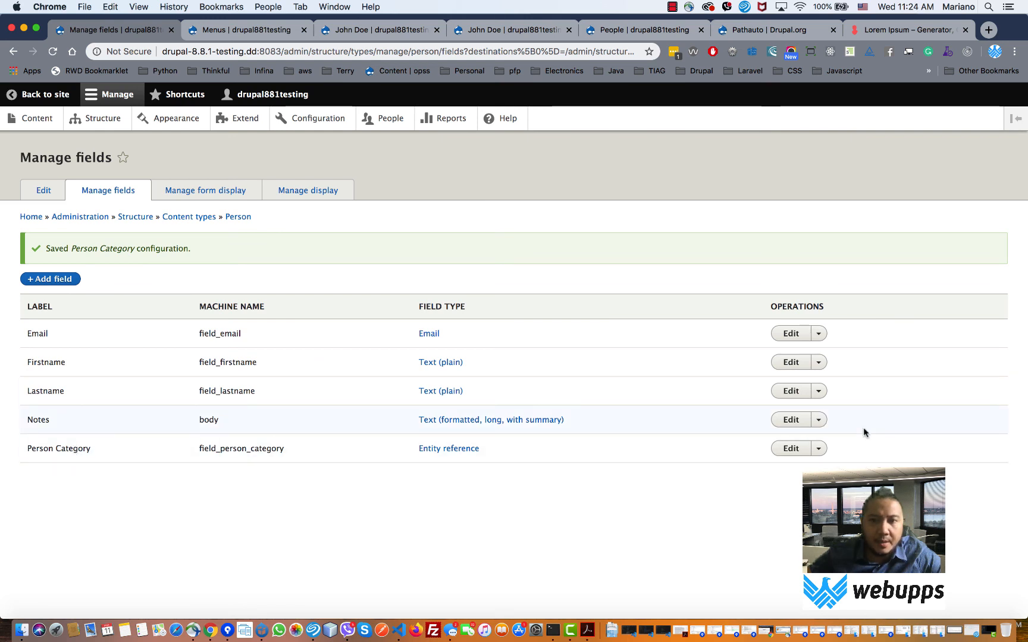
left_click(791, 450)
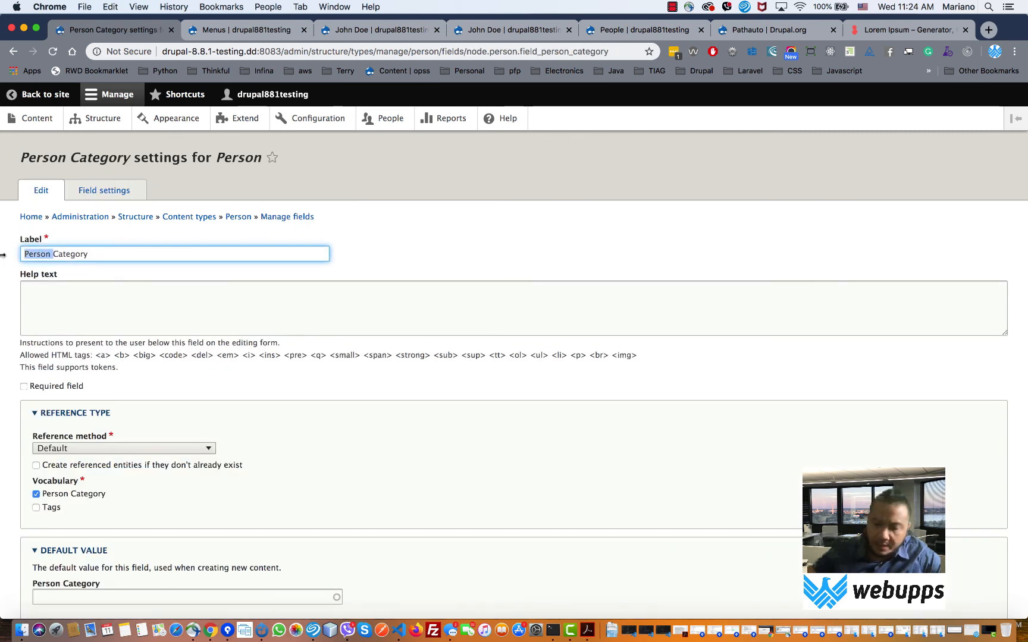
- Shorten the label to Category, save, and inspect the field_person_category machine name
key("BackSpace")
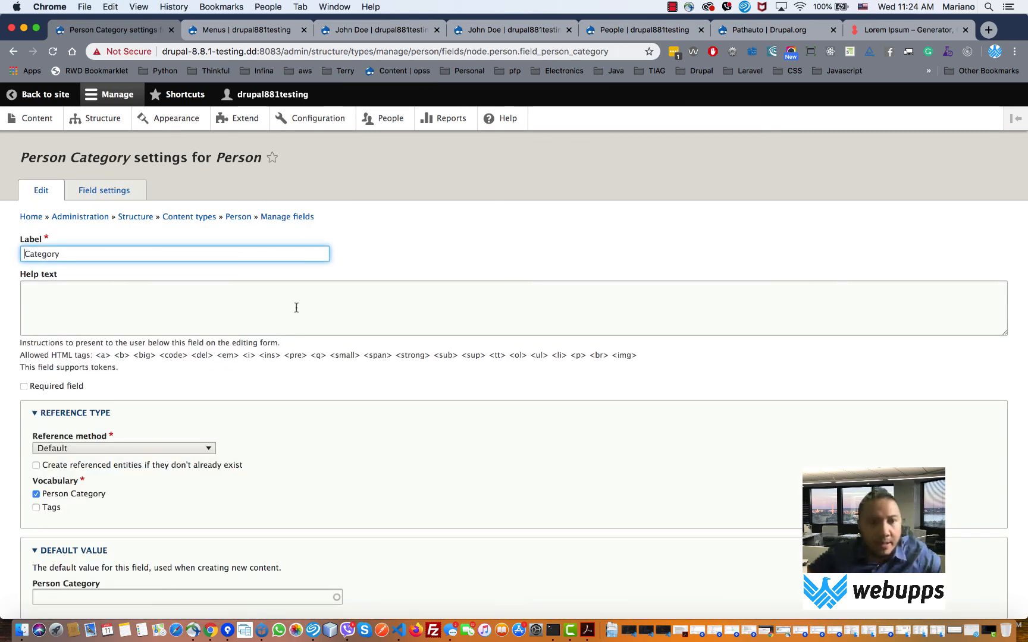
scroll(296, 307, "down", 3)
left_click(70, 556)
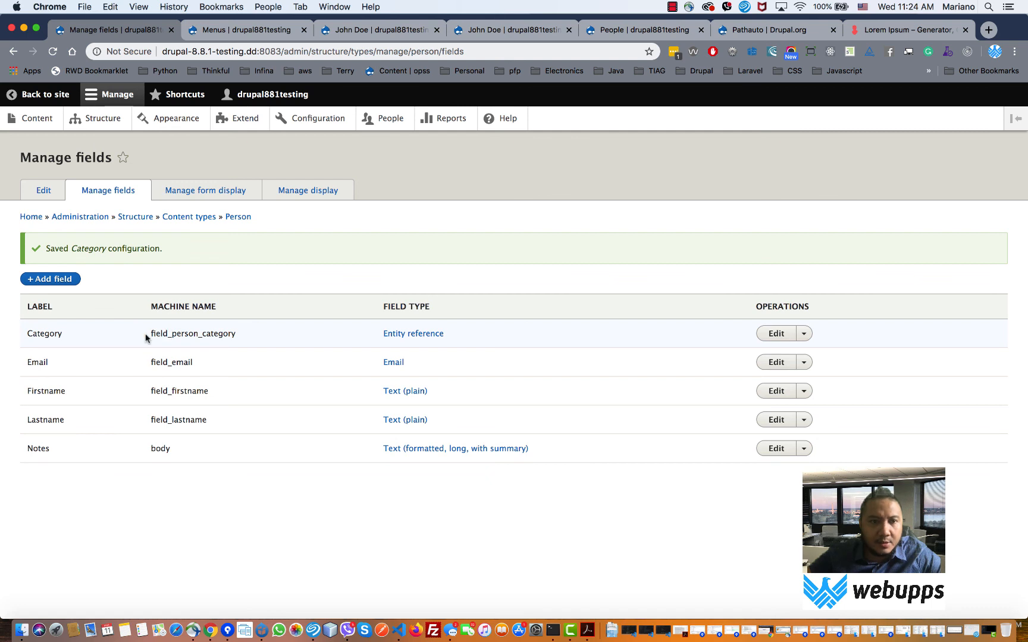
double_click(190, 333)
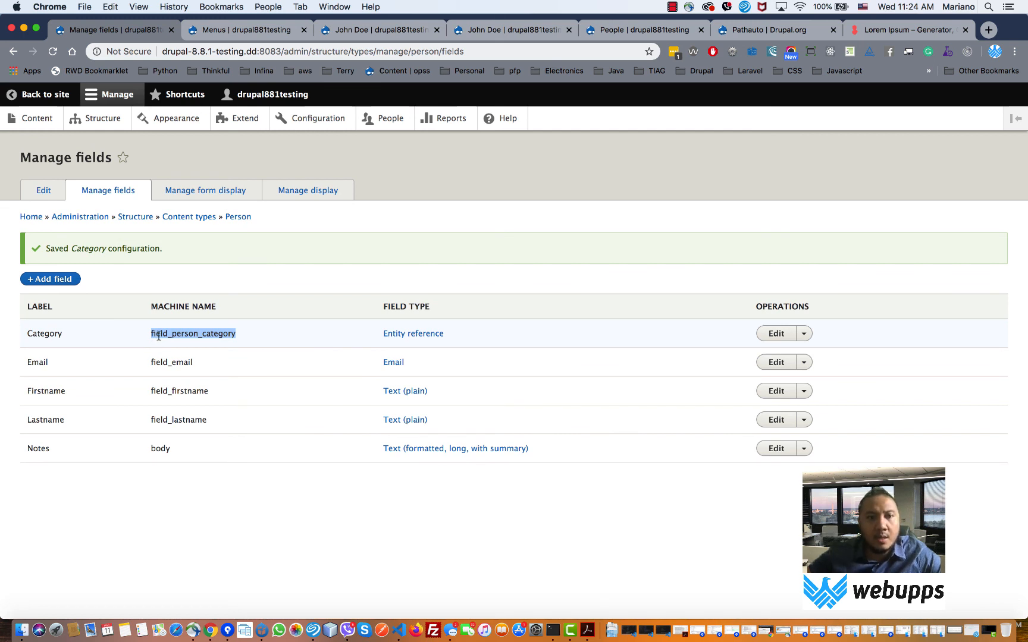
left_click(165, 337)
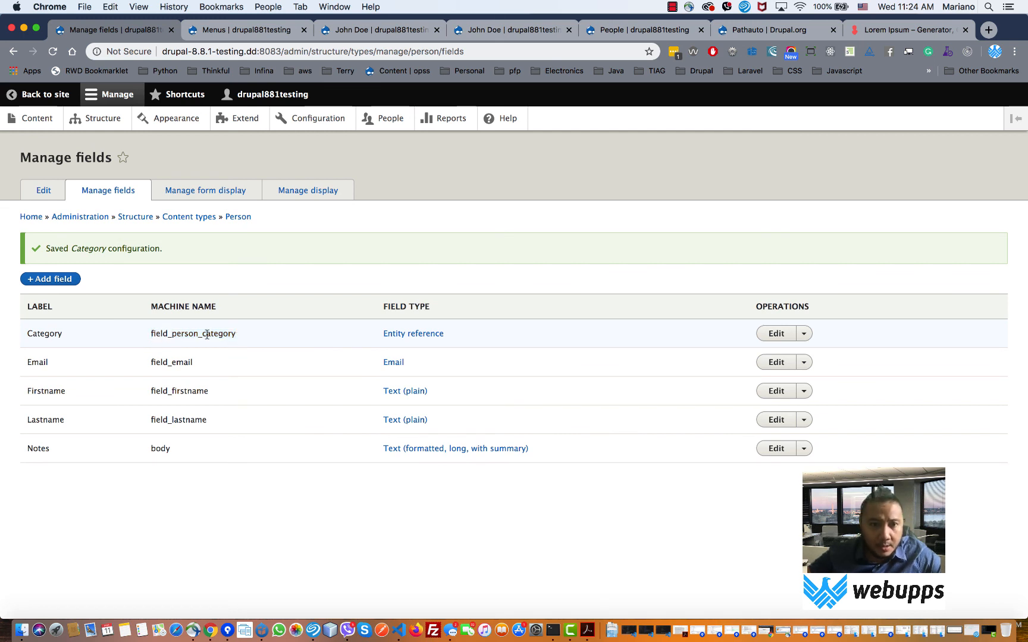
left_click_drag(202, 335, 198, 334)
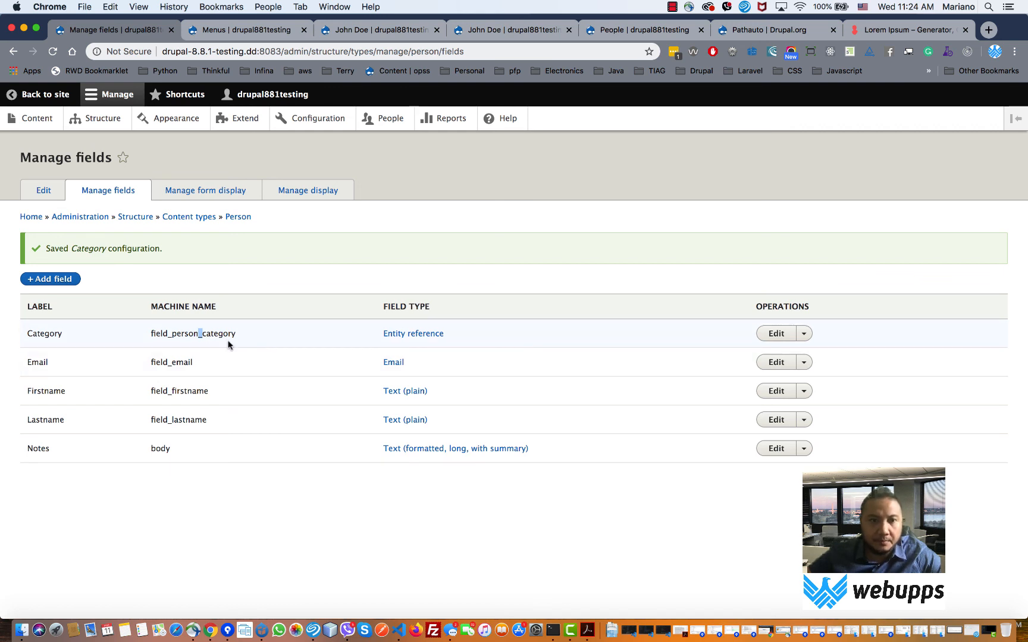
- Drag the Category field below Notes in the Person form display and save it
left_click(198, 196)
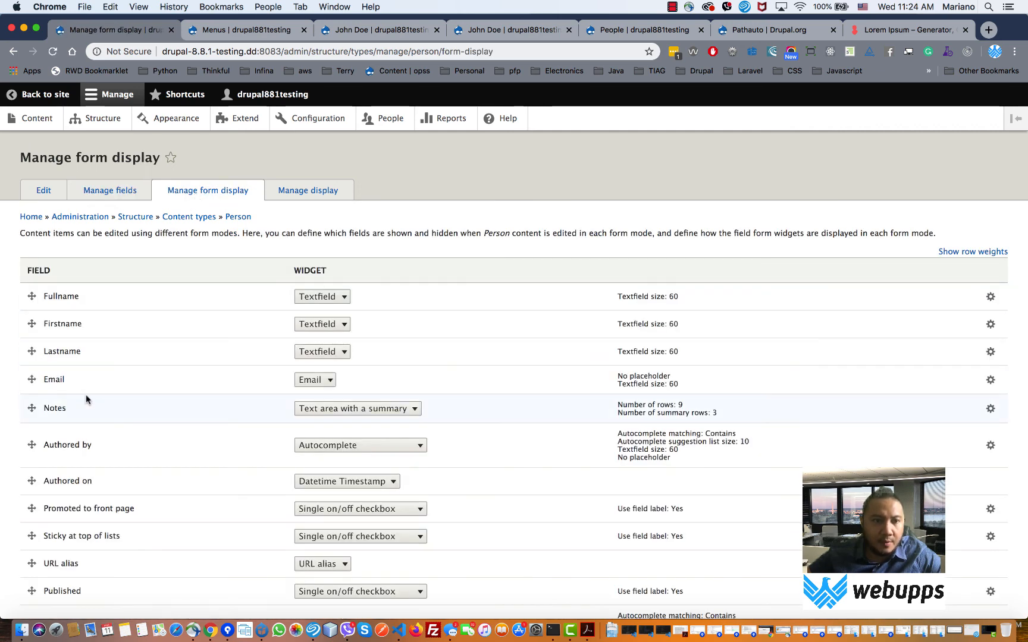
scroll(86, 394, "down", 5)
left_click_drag(45, 464, 31, 288)
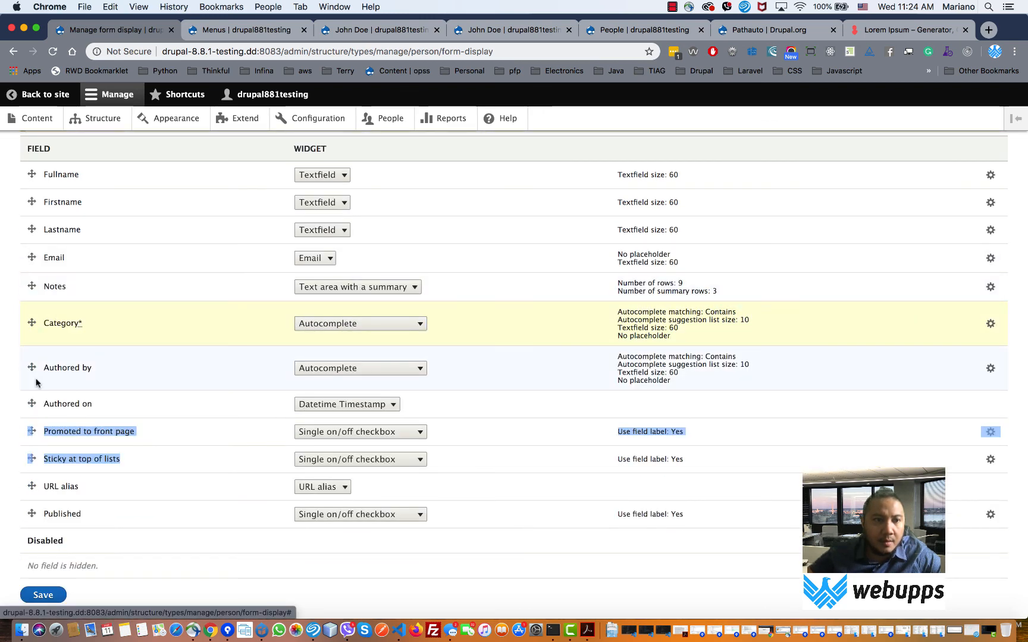
scroll(37, 382, "down", 2)
left_click(39, 553)
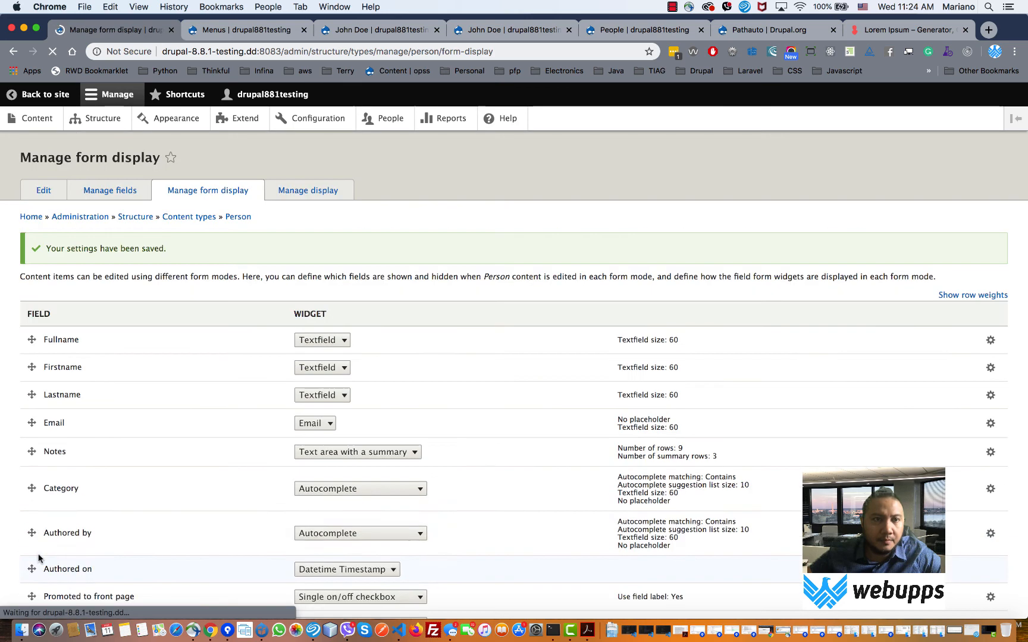
left_click(35, 119)
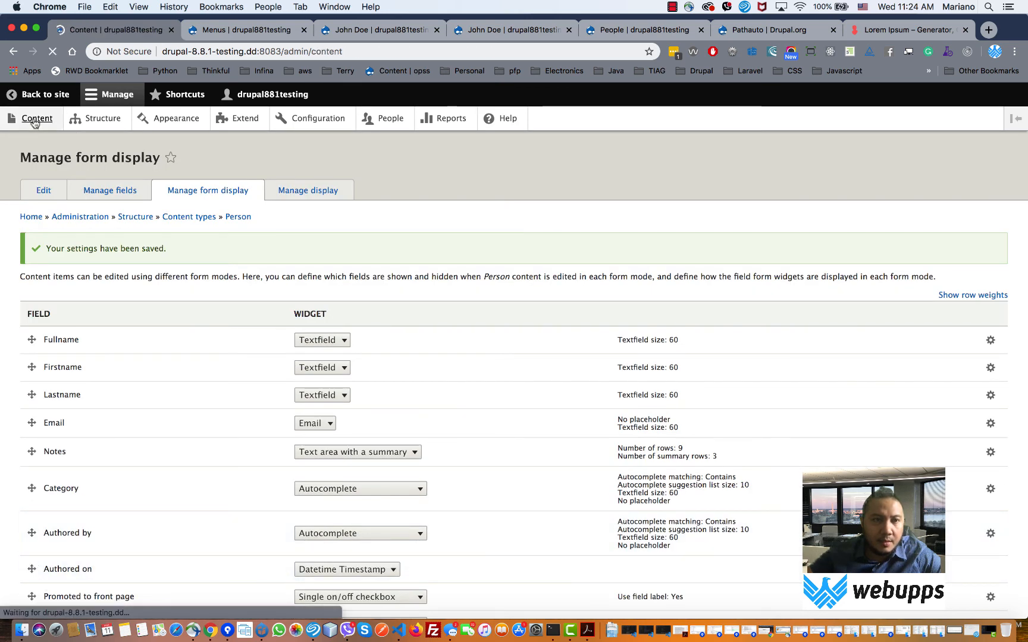
- Start a new Person and fill in the full name, first name, last name and e-mail
left_click(52, 248)
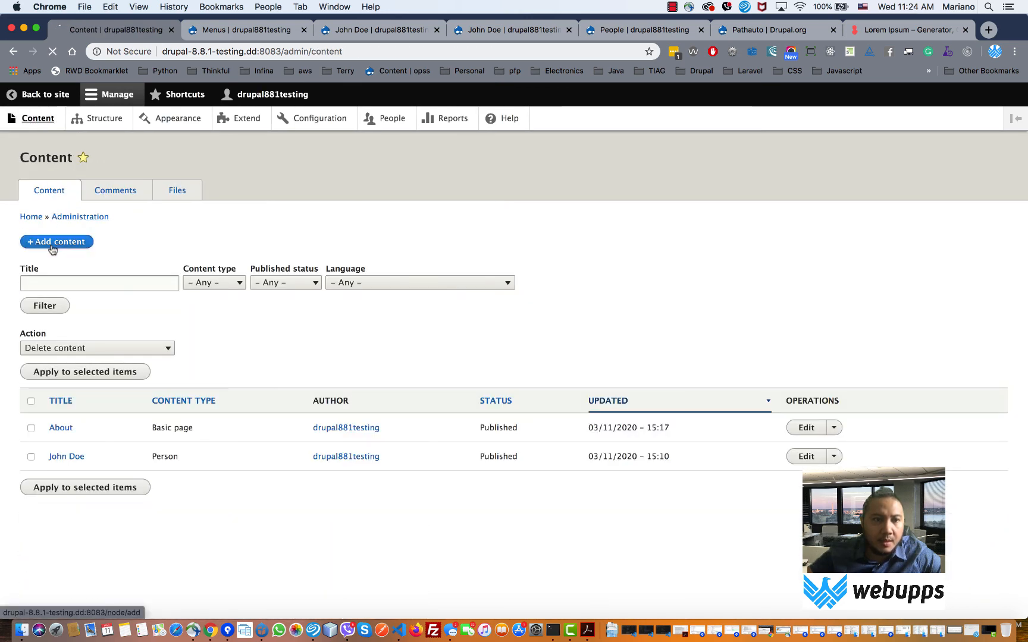
left_click(42, 303)
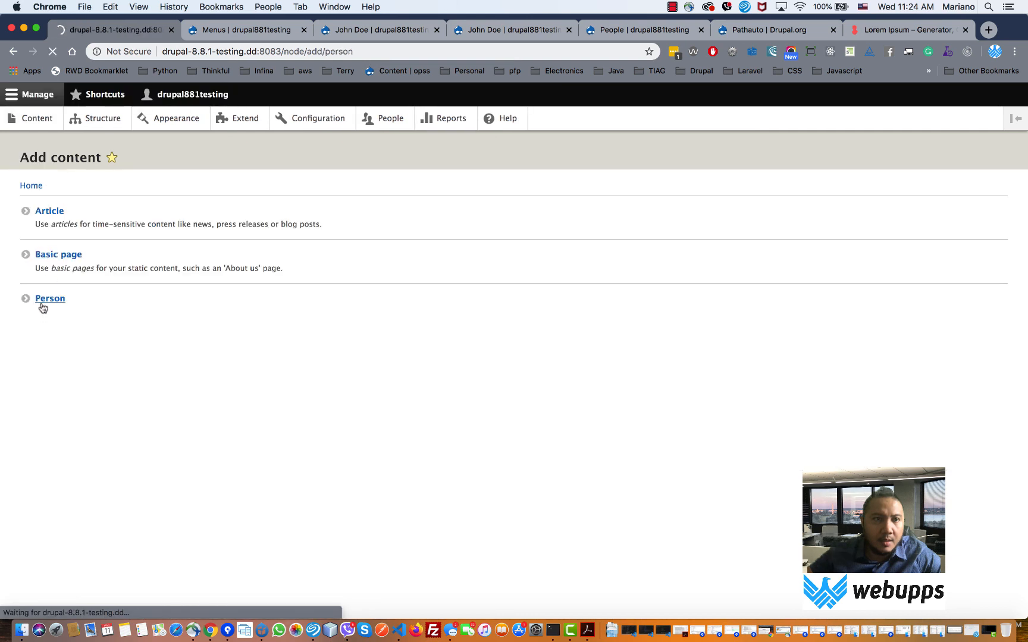
left_click(50, 222)
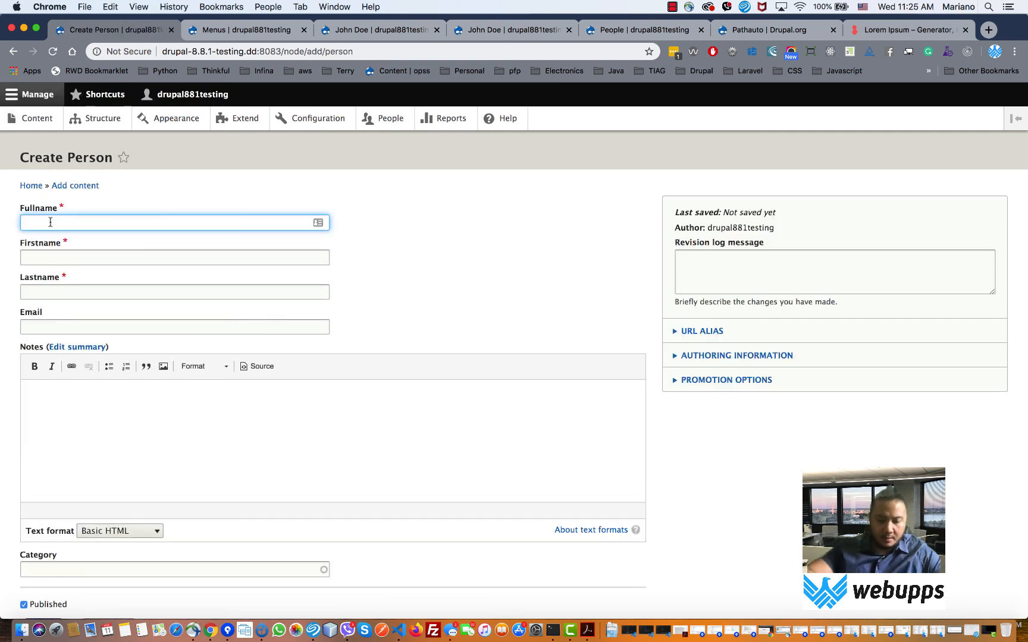
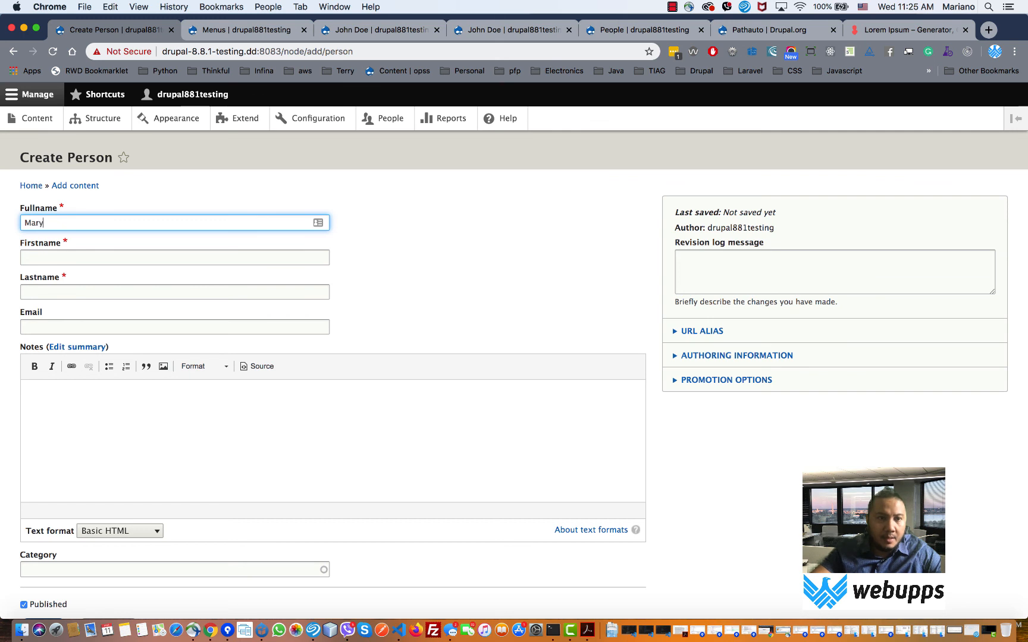
key("Tab")
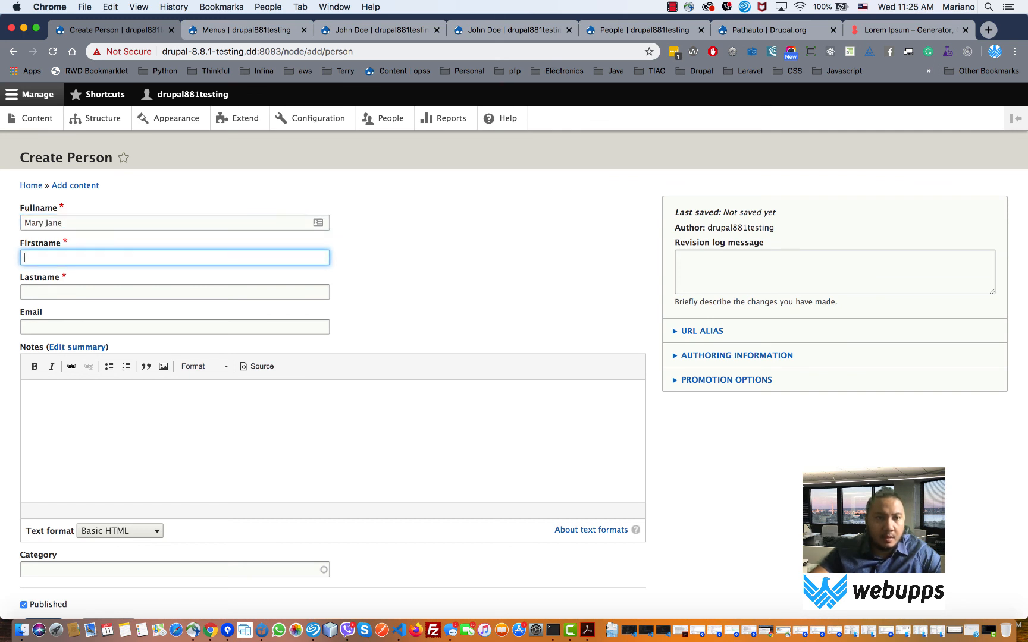
key("Tab")
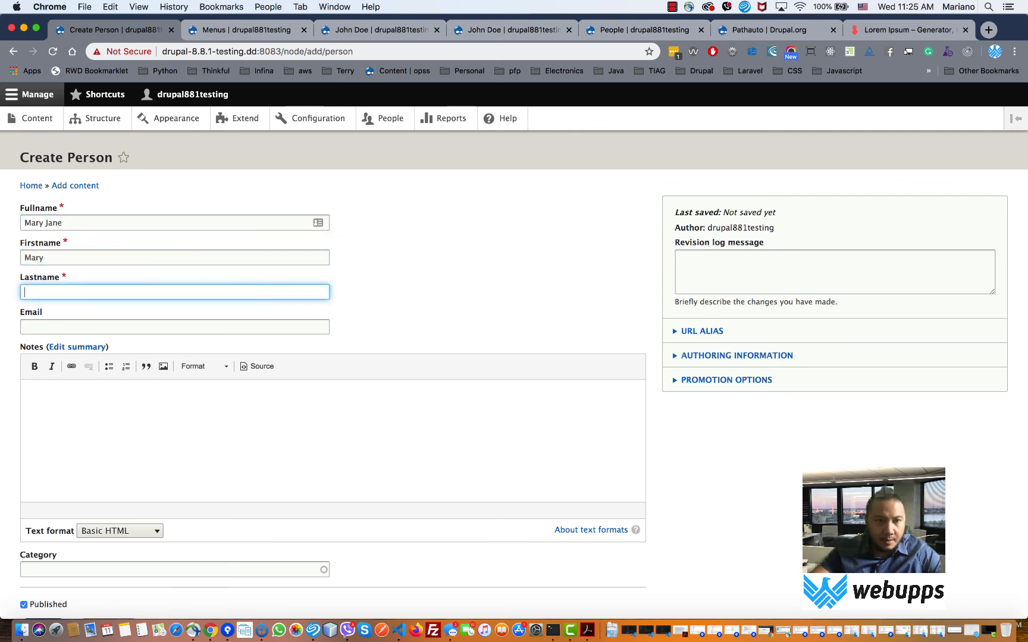
key("Tab")
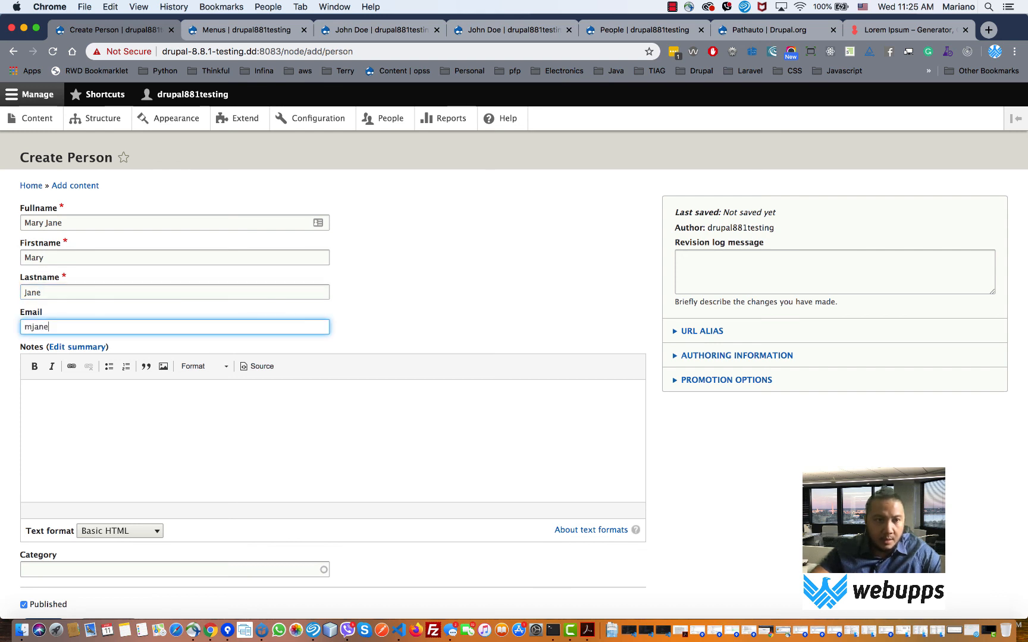
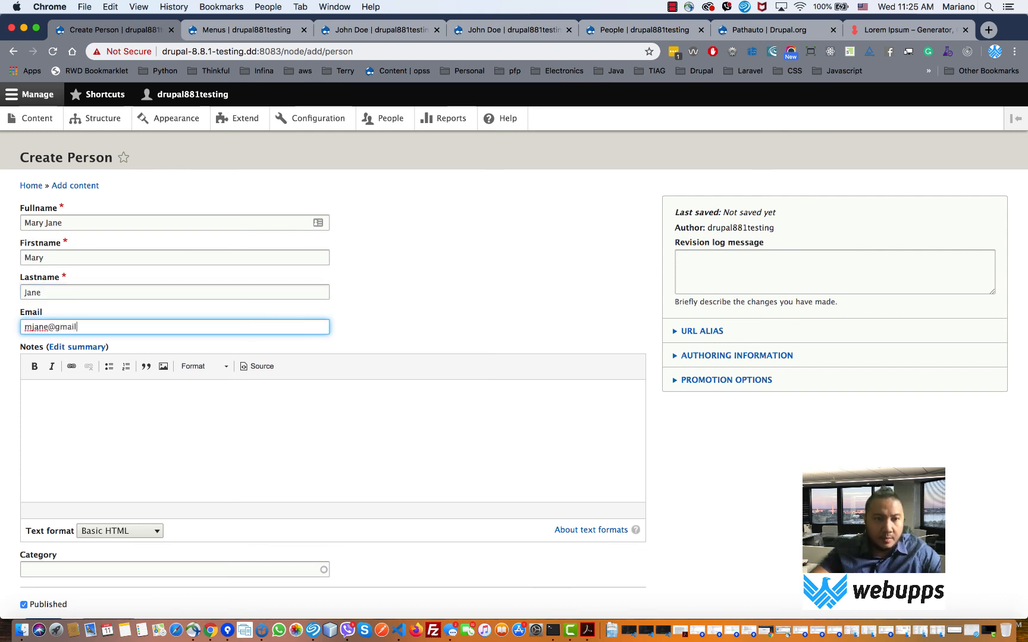
key("Tab")
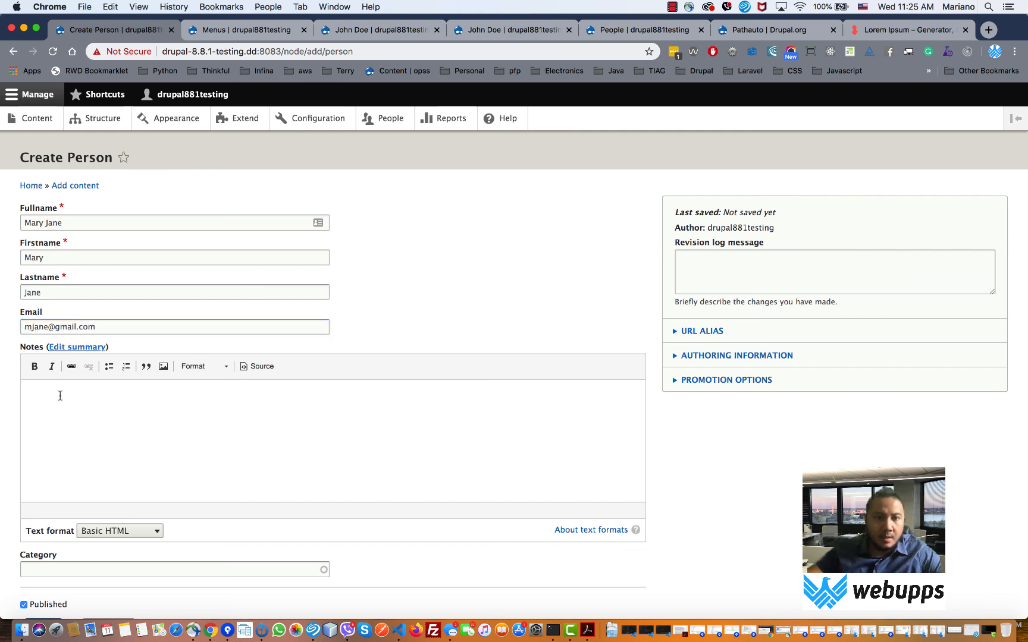
- Write the person's notes, replacing 'Teach' with 'Sceince'
left_click(93, 415)
type("Teacher")
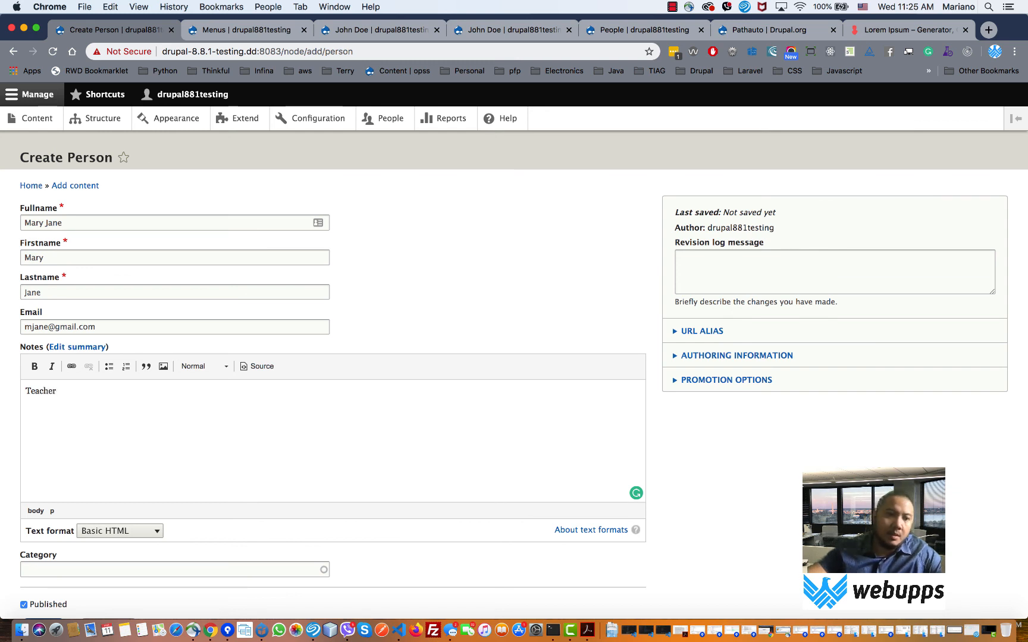
scroll(92, 413, "down", 3)
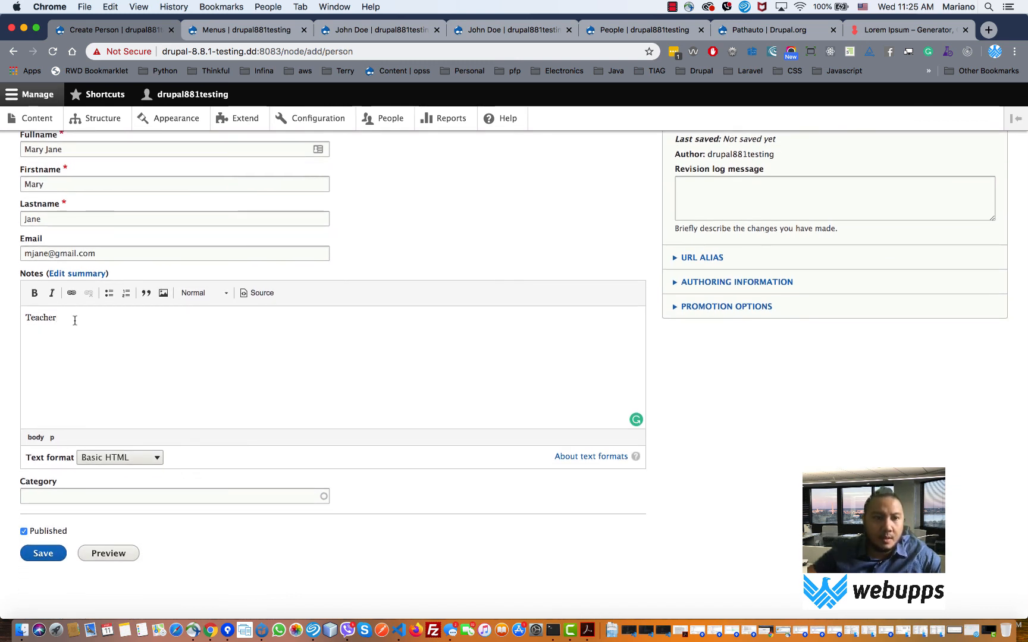
left_click_drag(72, 320, 15, 318)
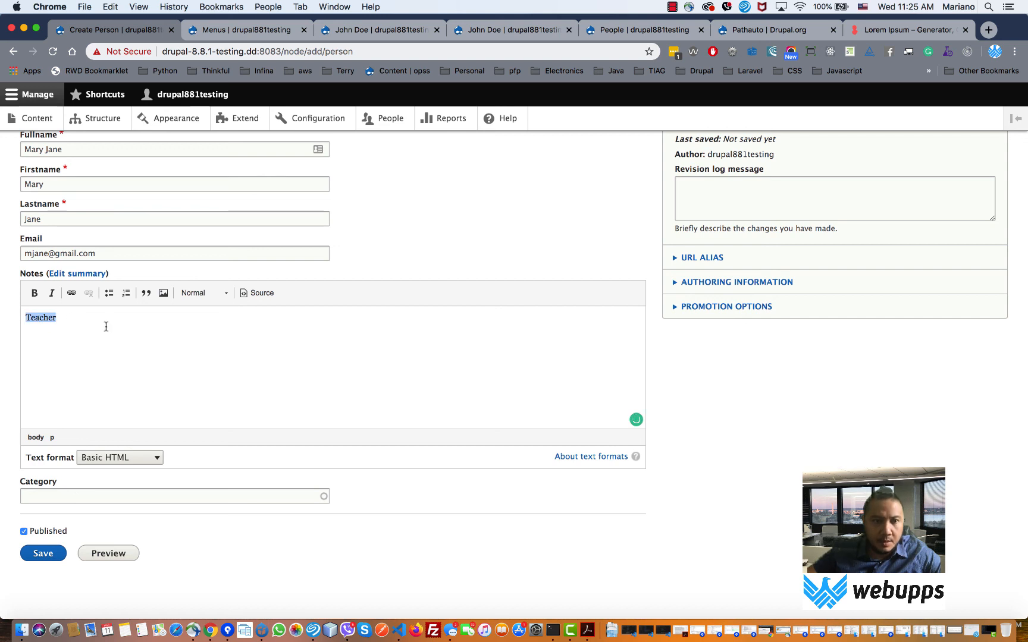
type("Sceien")
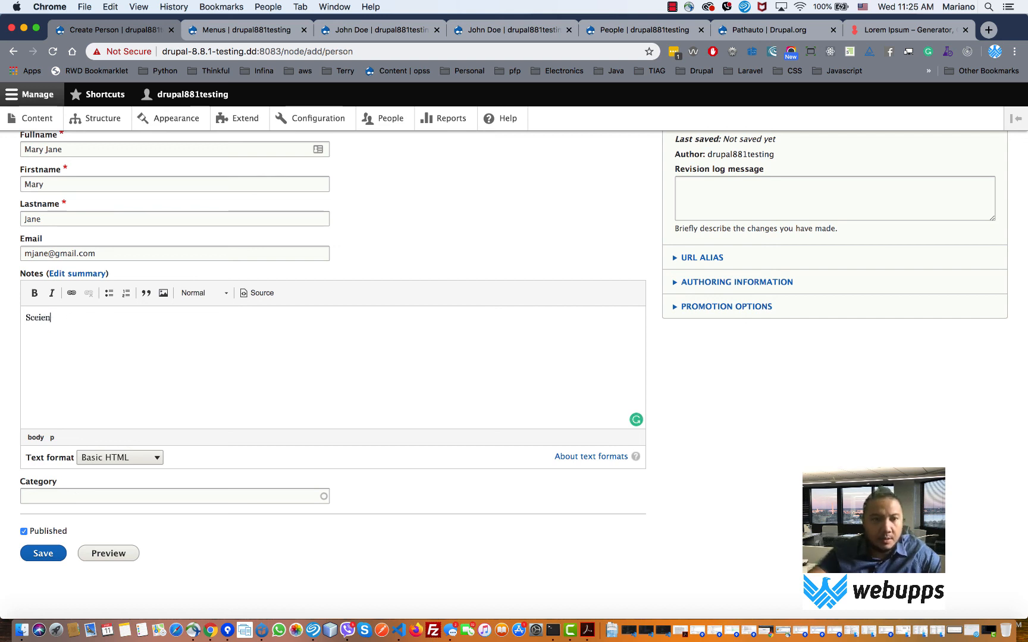
type("c")
key("BackSpace")
key("BackSpace")
key("BackSpace")
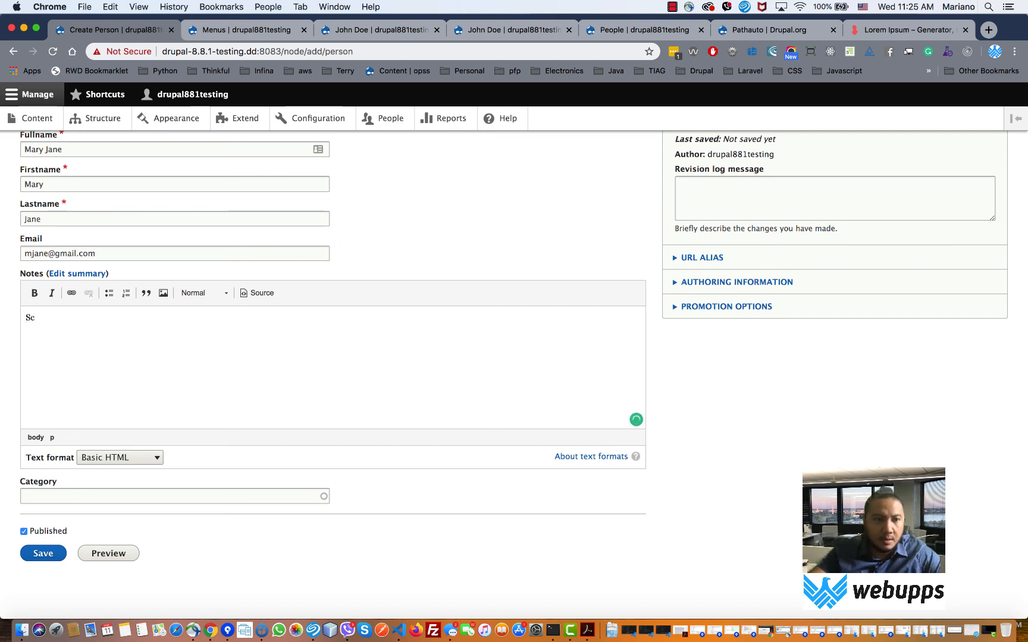
type("eince")
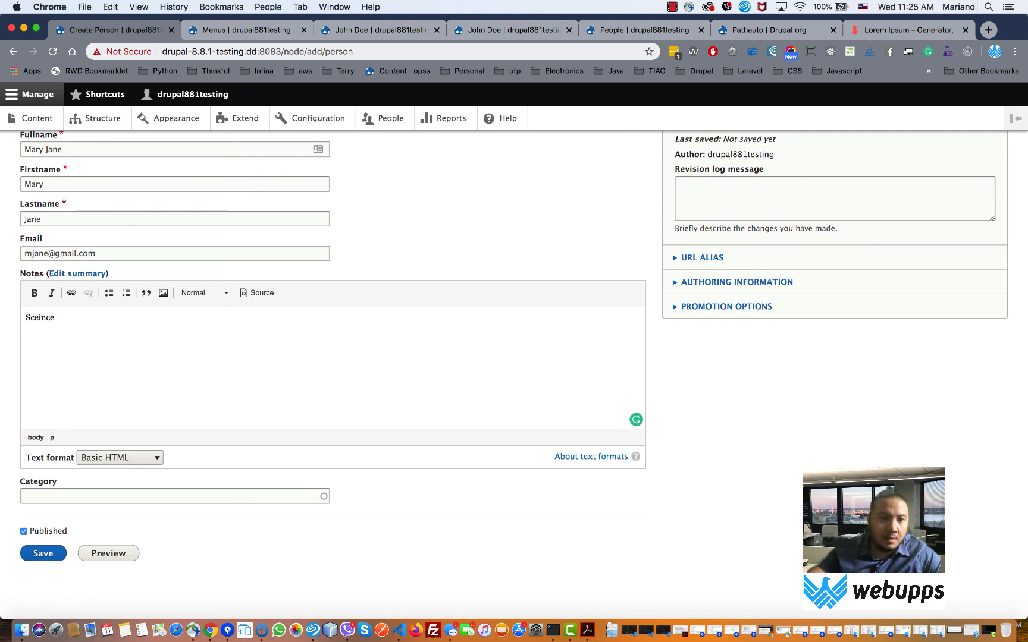
- Pick Teacher (3) from the Category autocomplete and save the new person
left_click(159, 495)
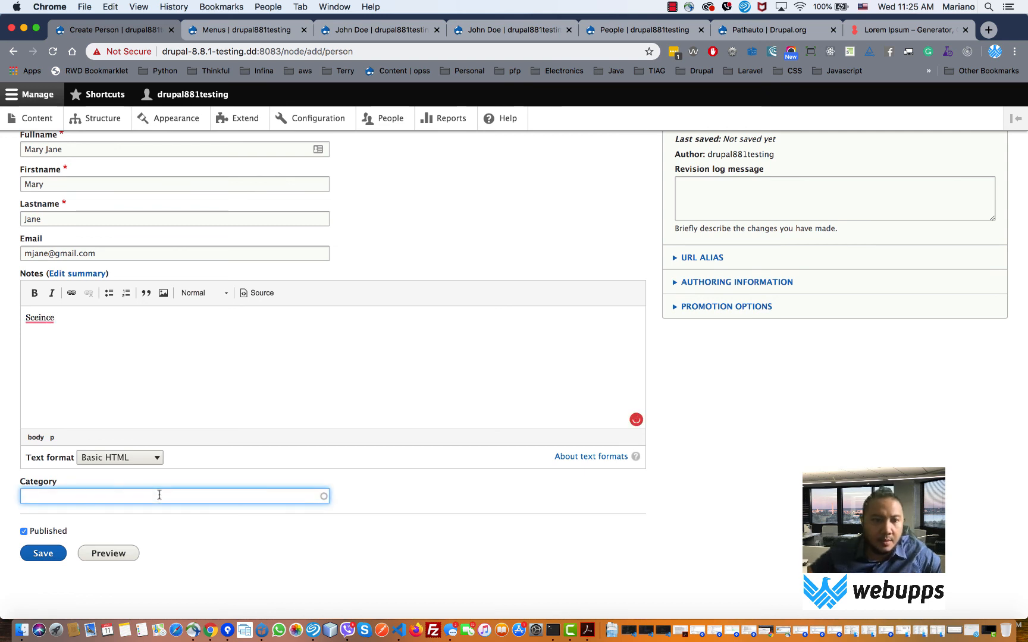
type("d")
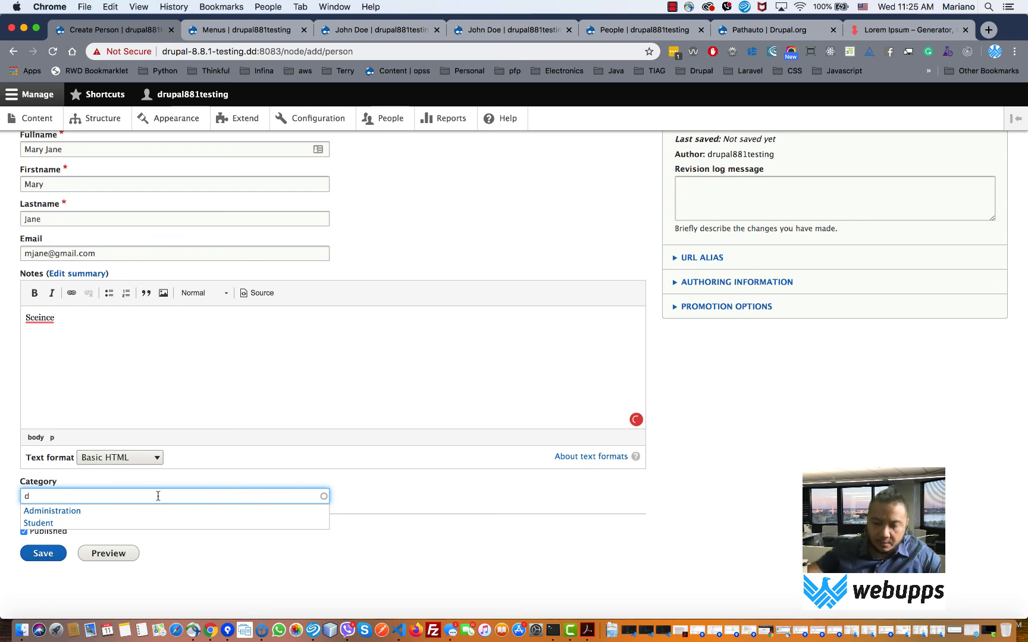
key("BackSpace")
type("te")
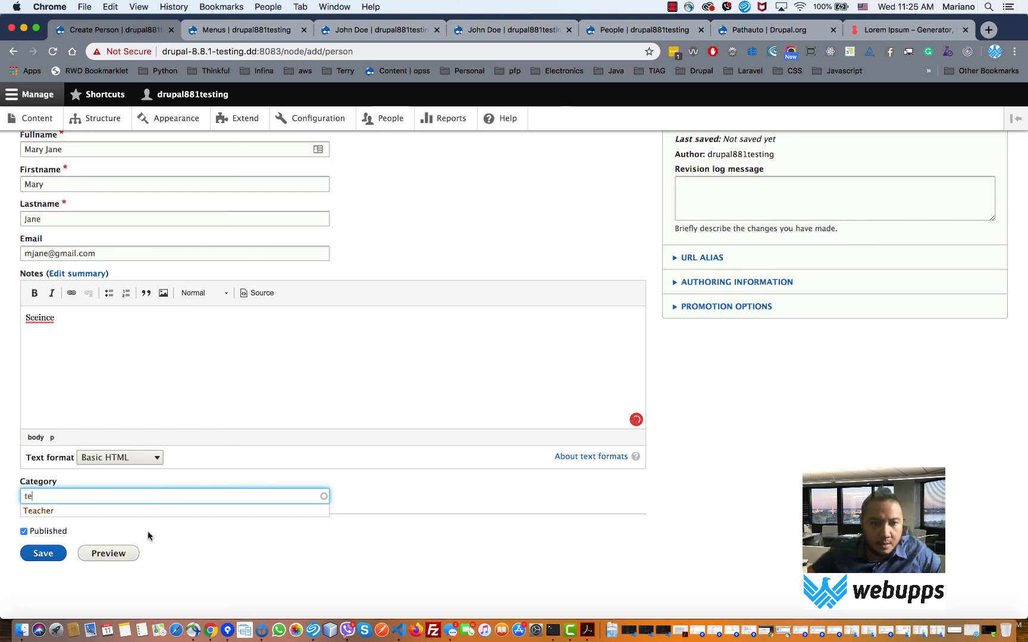
left_click(142, 515)
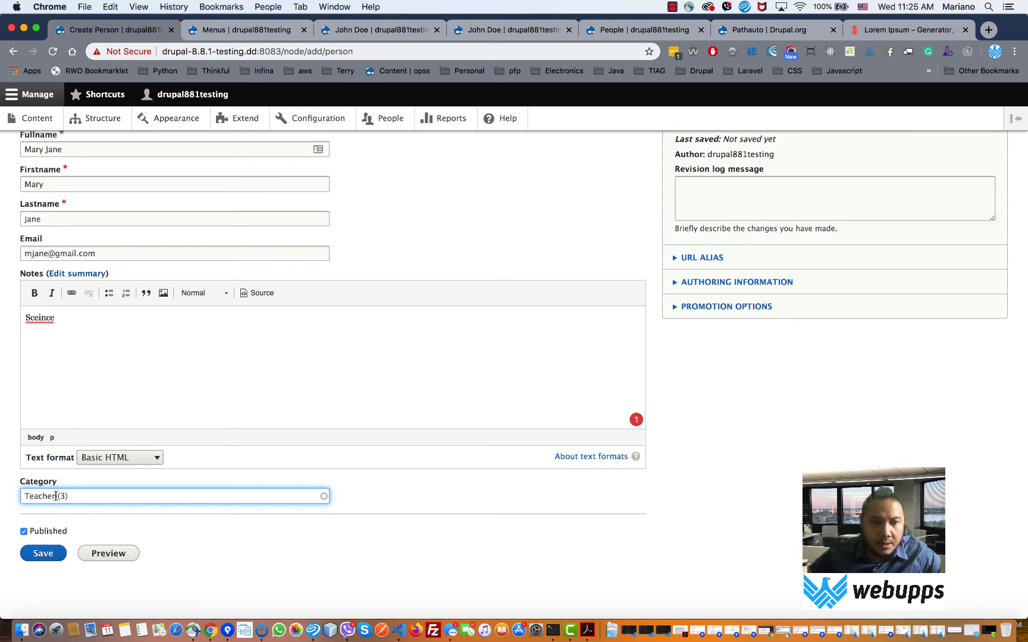
left_click_drag(56, 496, 69, 497)
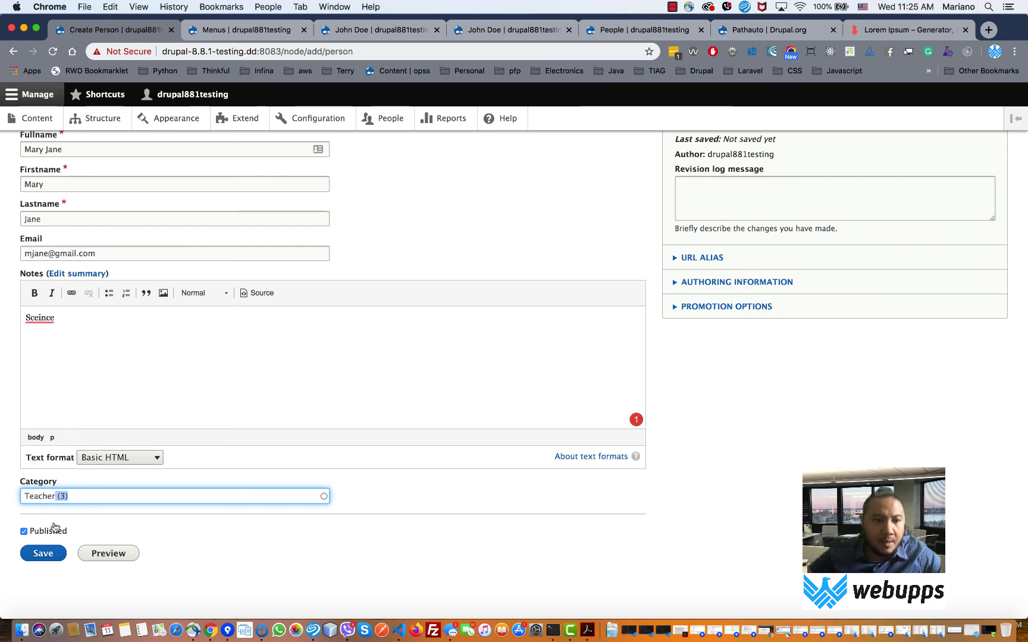
left_click(44, 556)
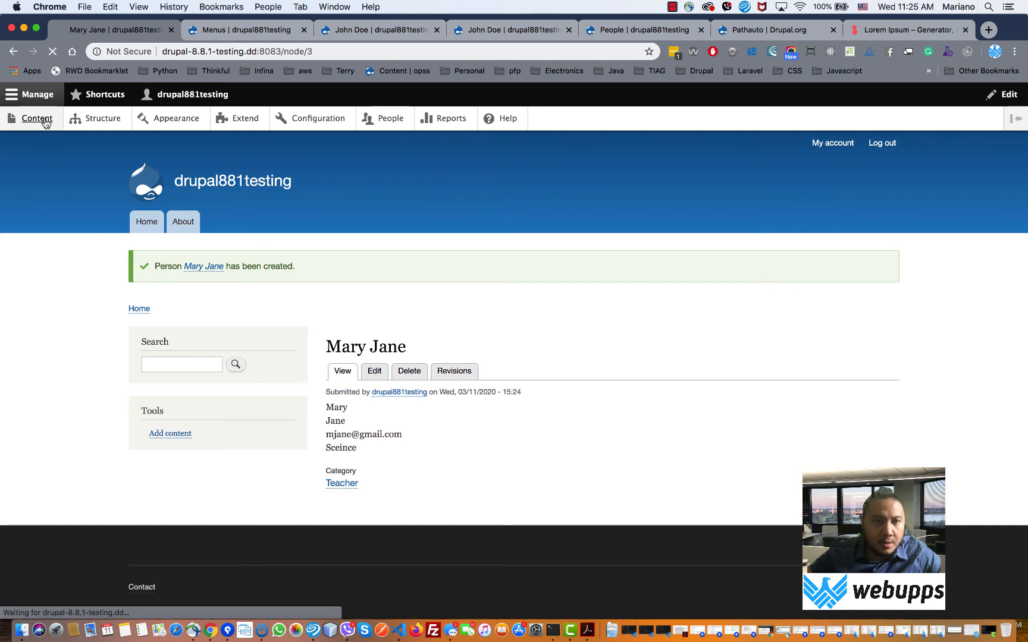
- Edit the existing person from the content list and change the notes to 'First Student'
left_click(43, 119)
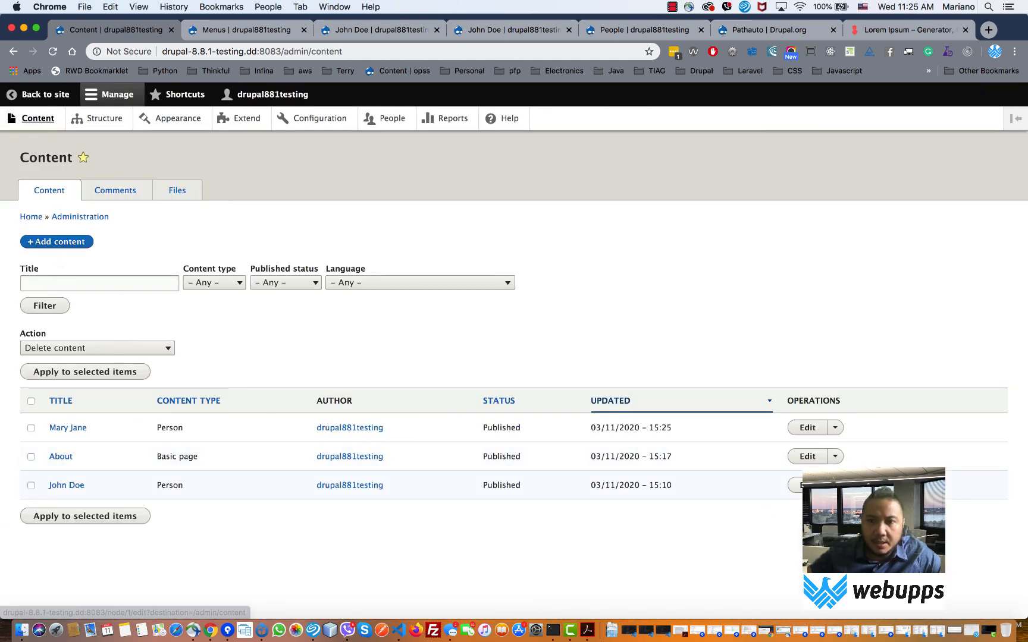
left_click(796, 484)
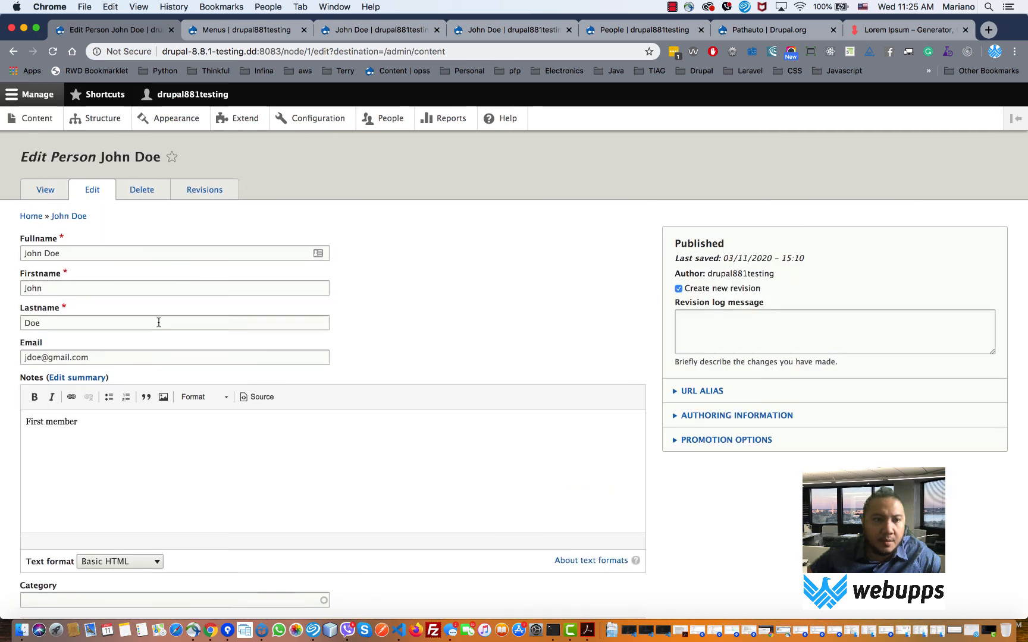
scroll(131, 326, "down", 3)
double_click(29, 318)
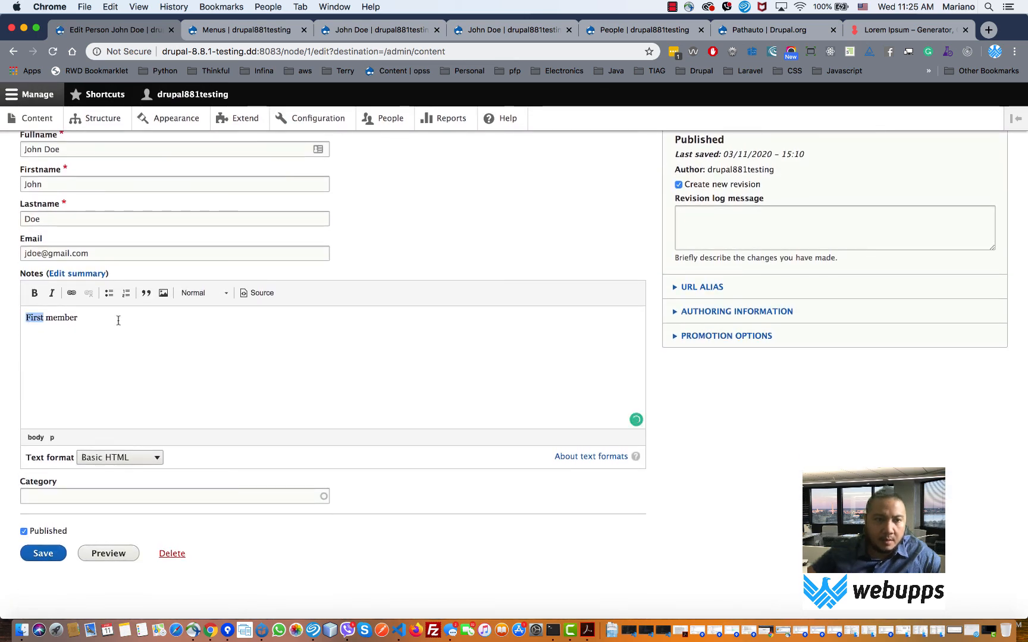
key("super+a")
type("St")
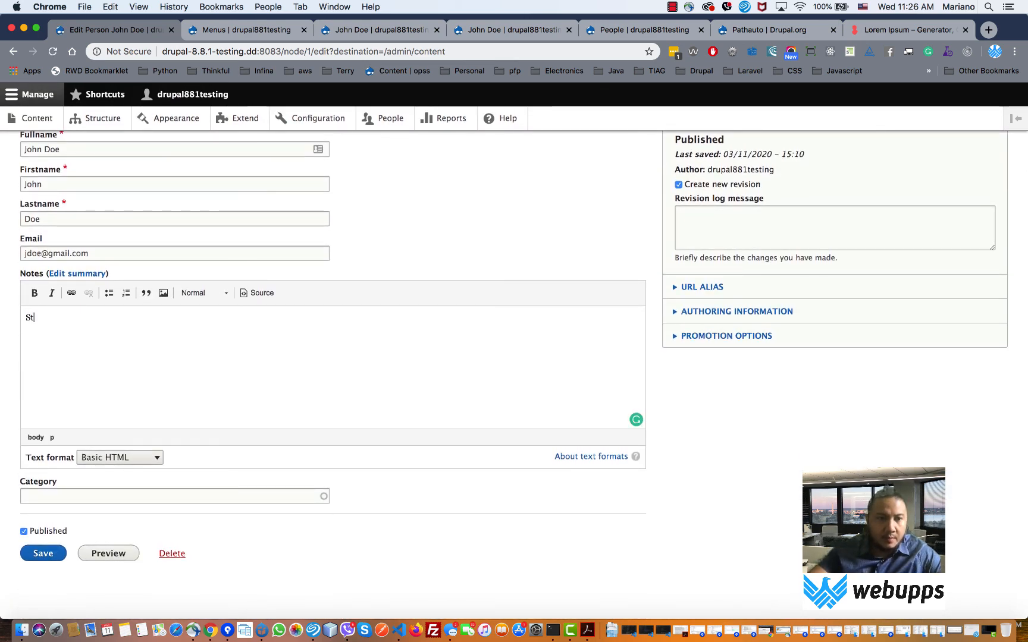
key("BackSpace")
key("BackSpace")
type("First ")
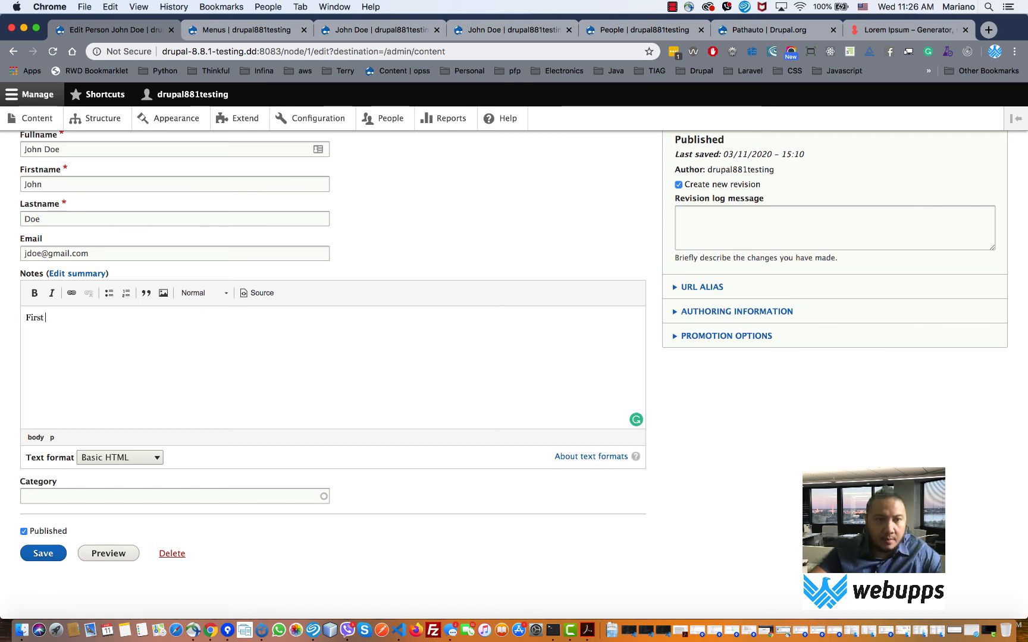
type("Student")
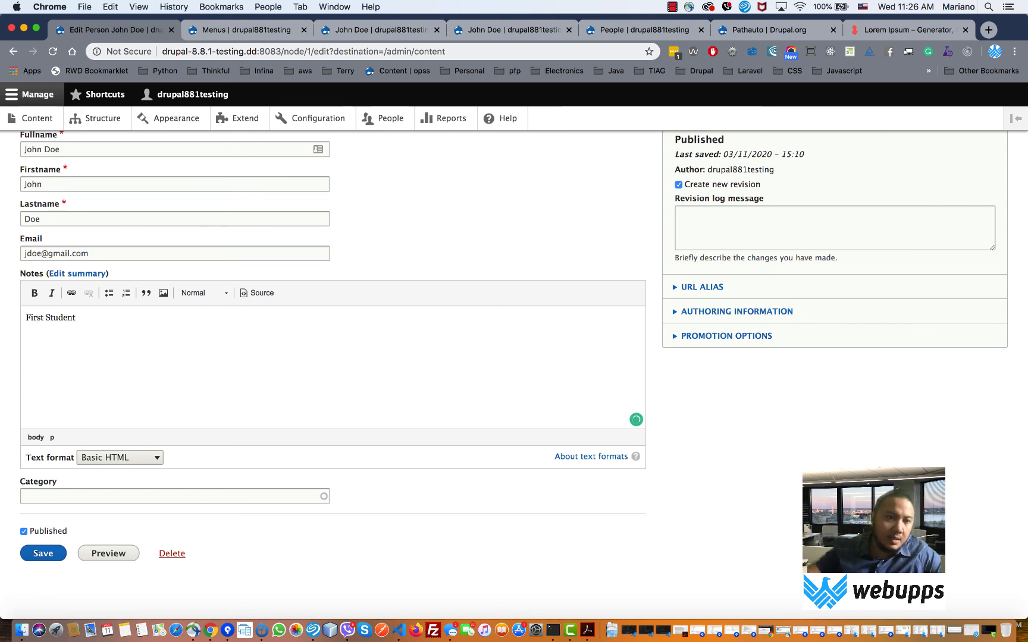
- Choose Student in the Category autocomplete and save the updated person
left_click(62, 498)
type("f")
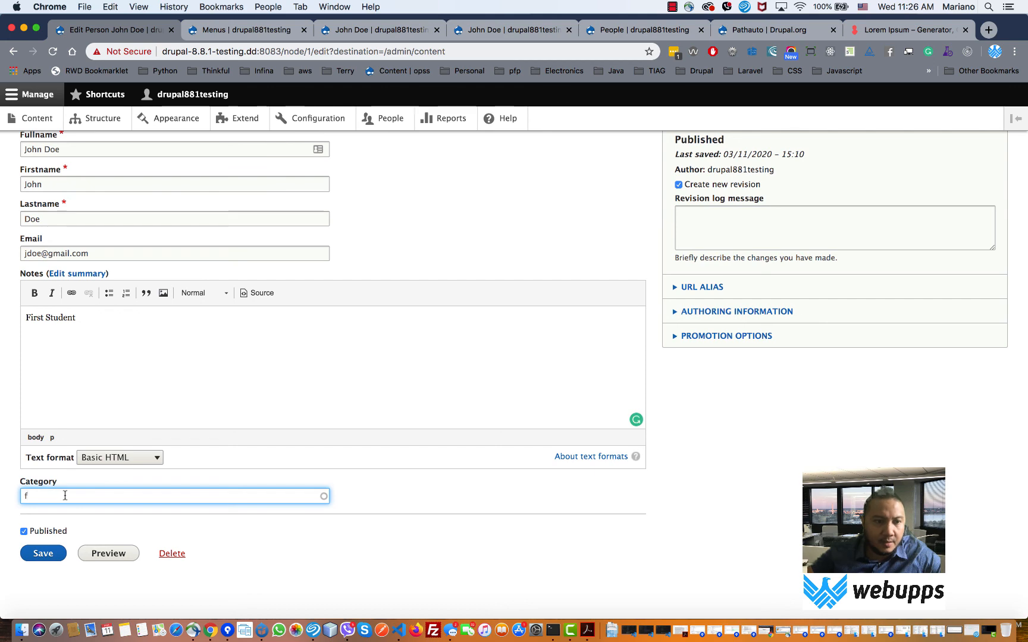
key("BackSpace")
type("s")
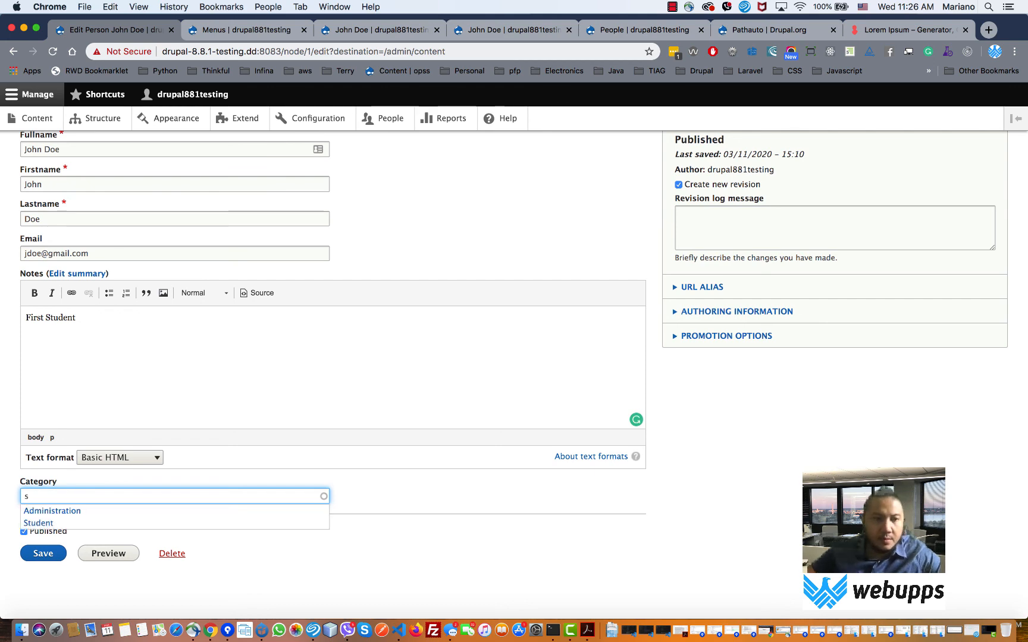
left_click(56, 523)
left_click(43, 553)
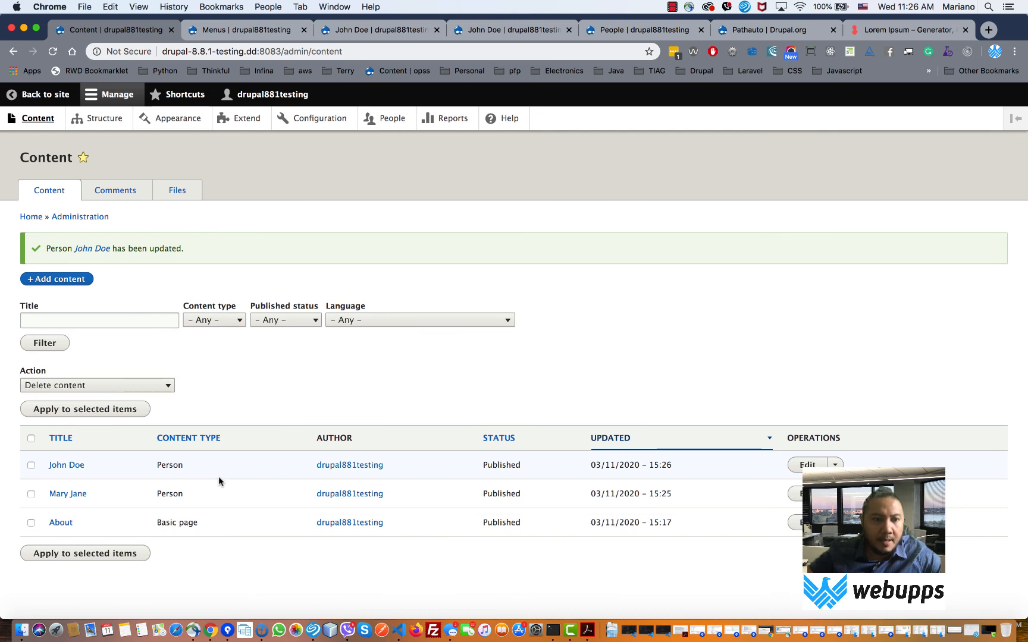
left_click(81, 280)
- Start a new Person and enter the full name, last name and e-mail
left_click(50, 298)
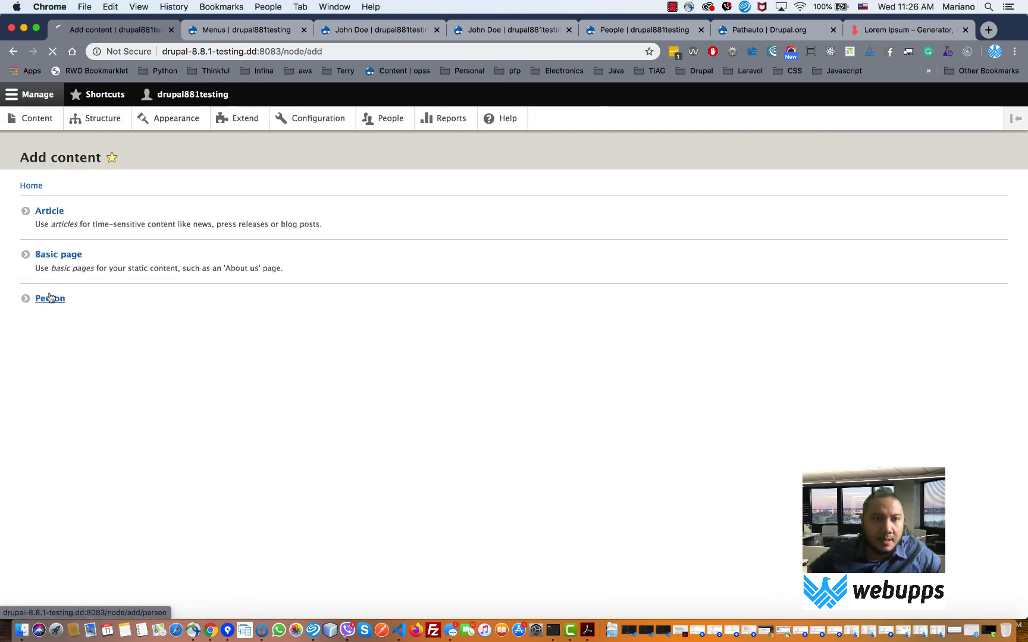
left_click(44, 221)
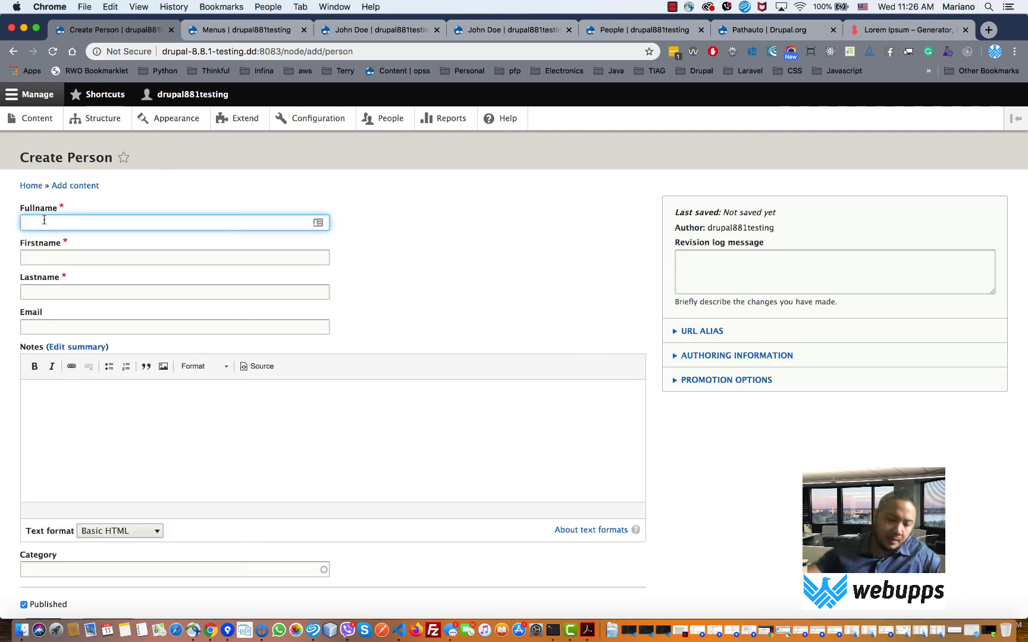
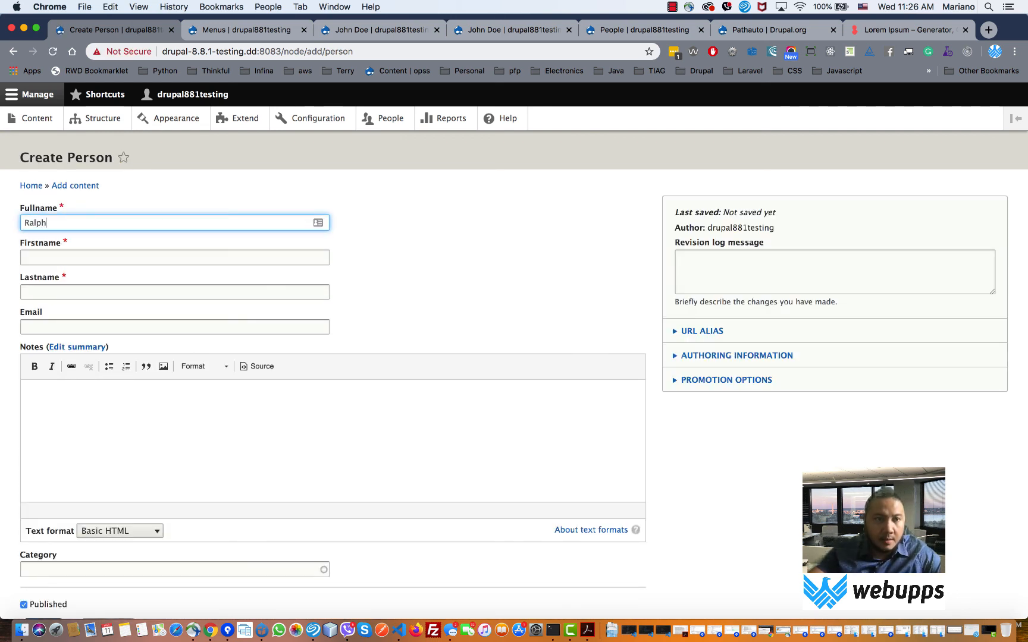
key("Tab")
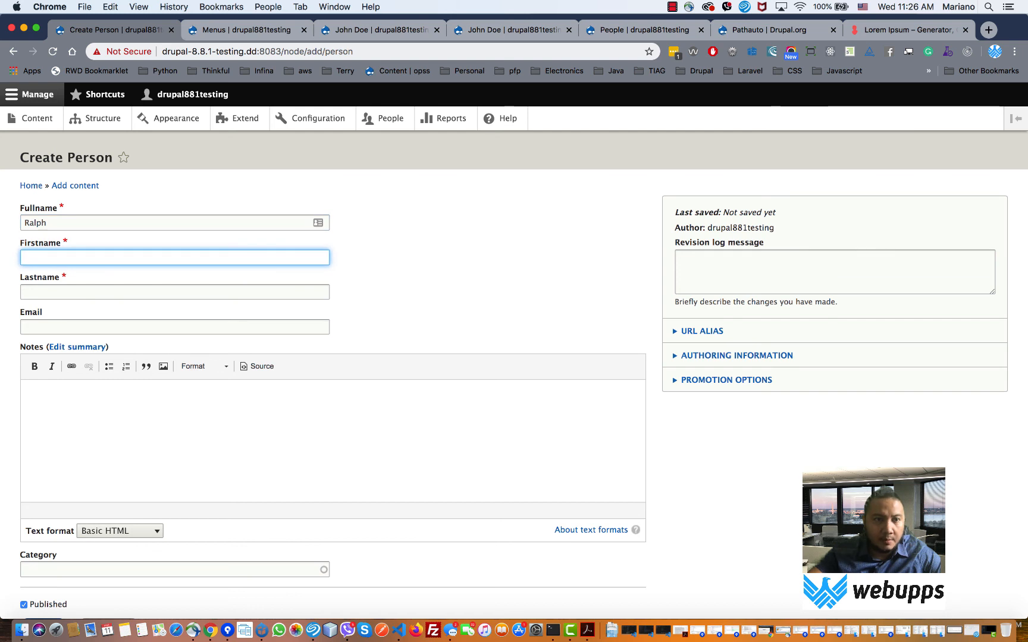
left_click(101, 222)
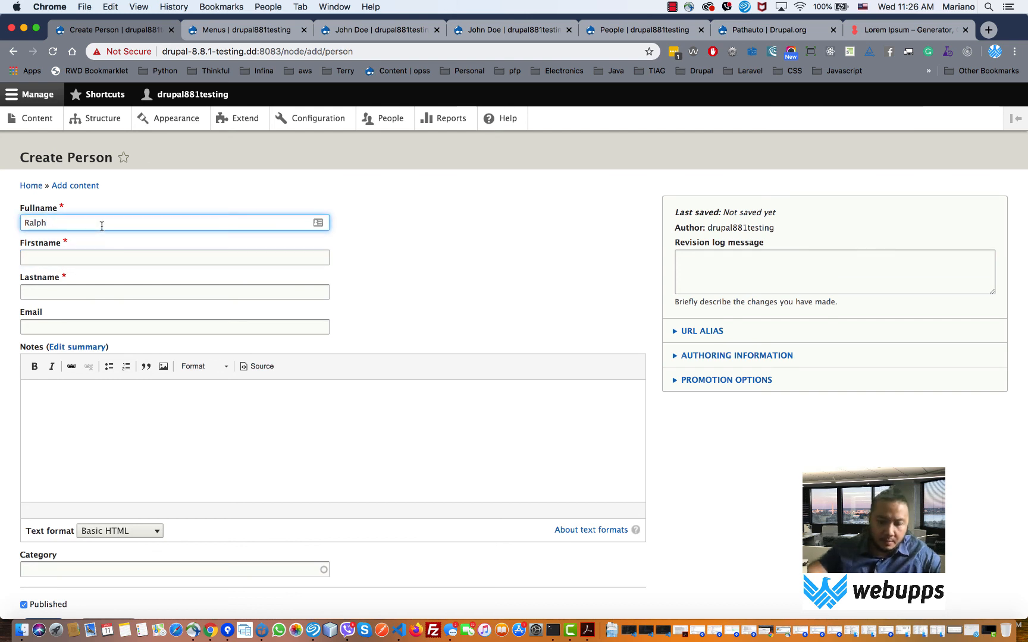
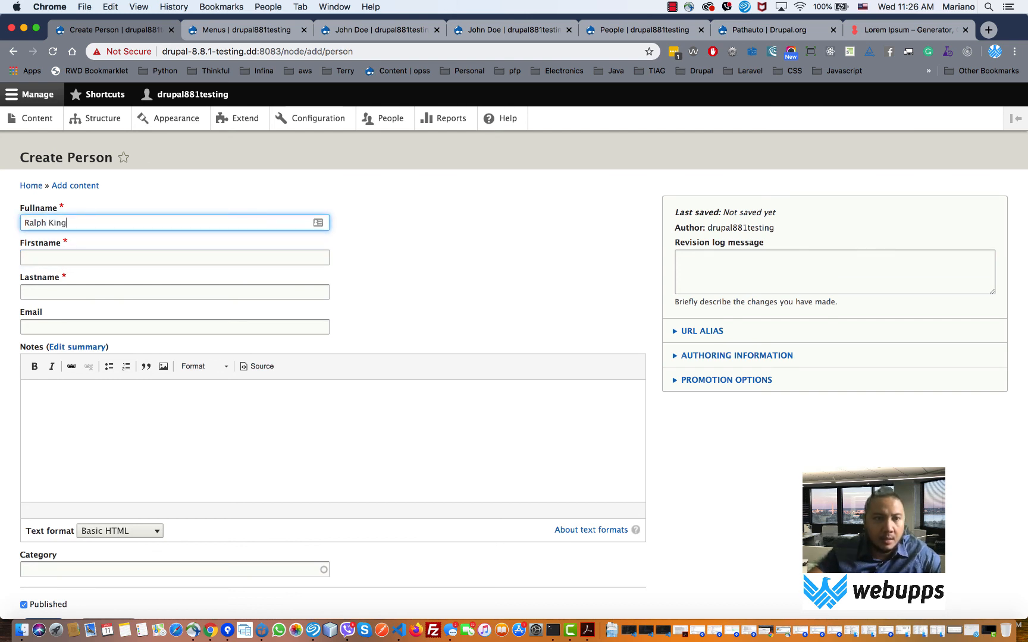
key("Tab")
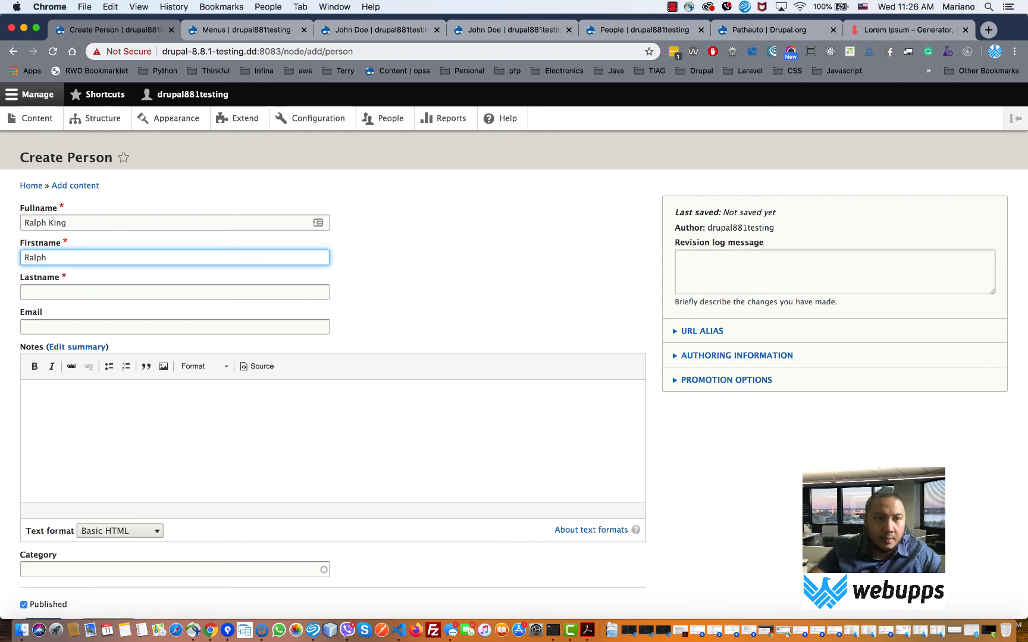
key("Tab")
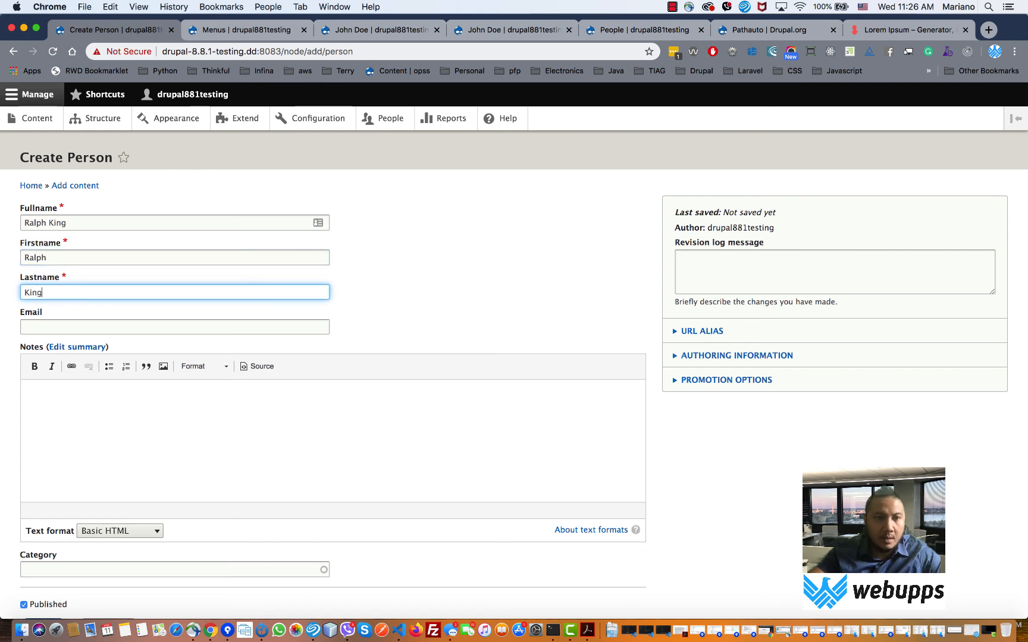
key("Tab")
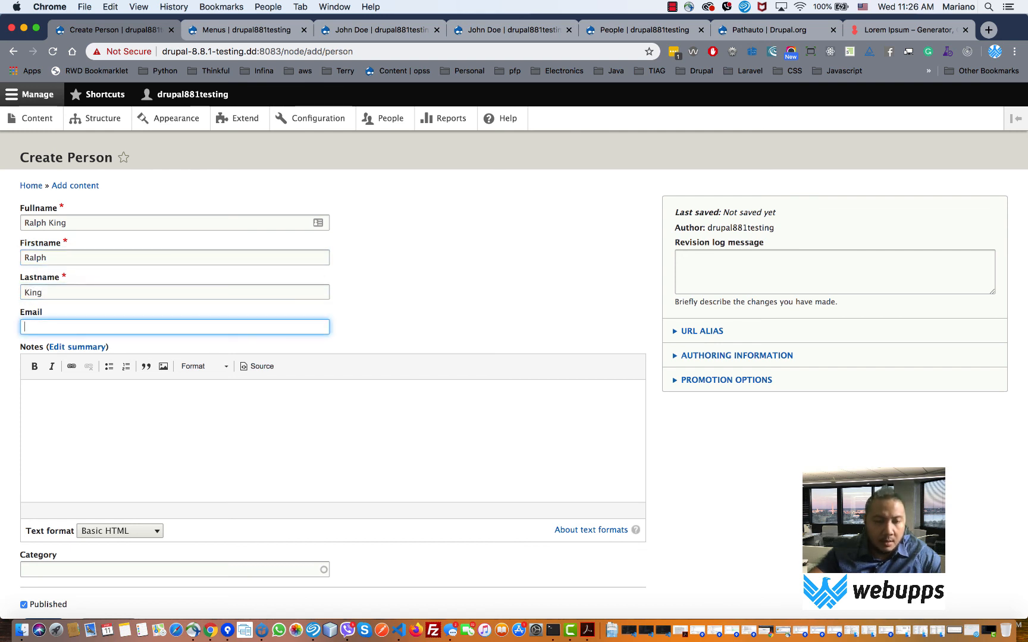
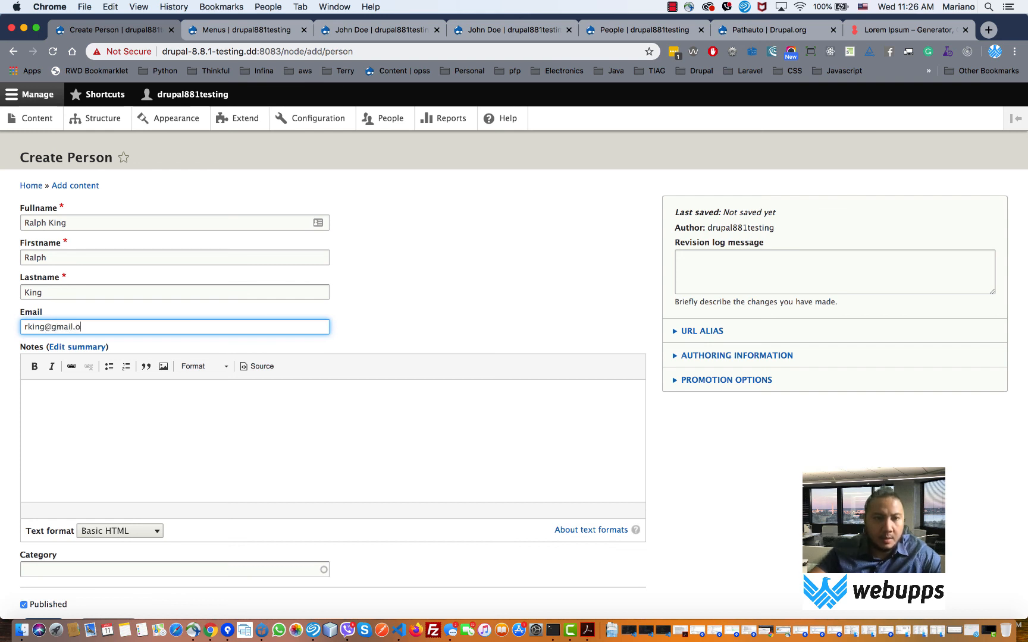
- Add the notes 'First Administrator', choose the Administration category, and save the person
key("Tab")
key("Tab")
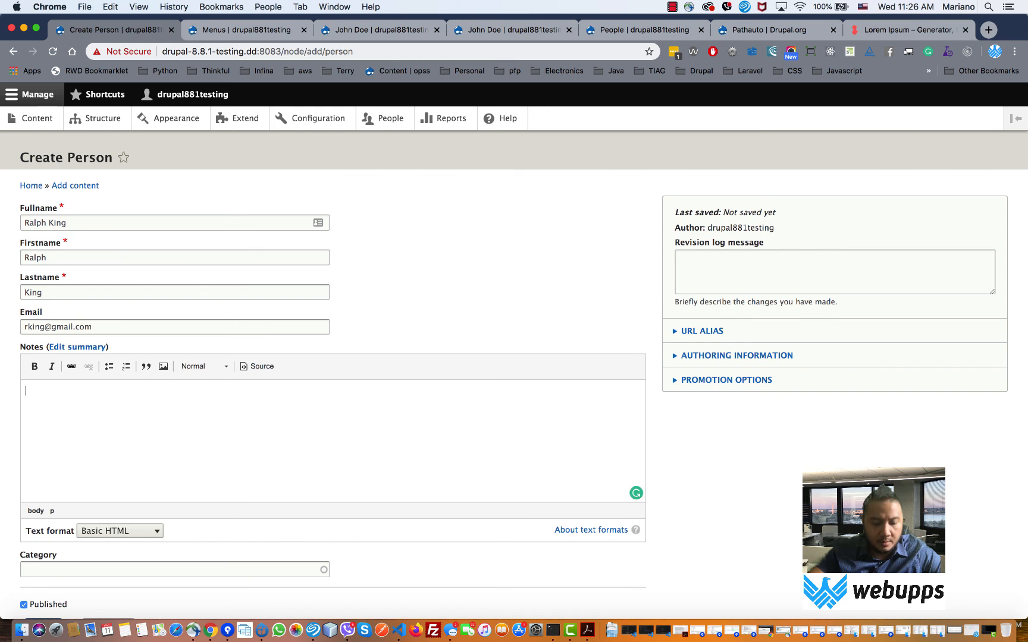
type("First")
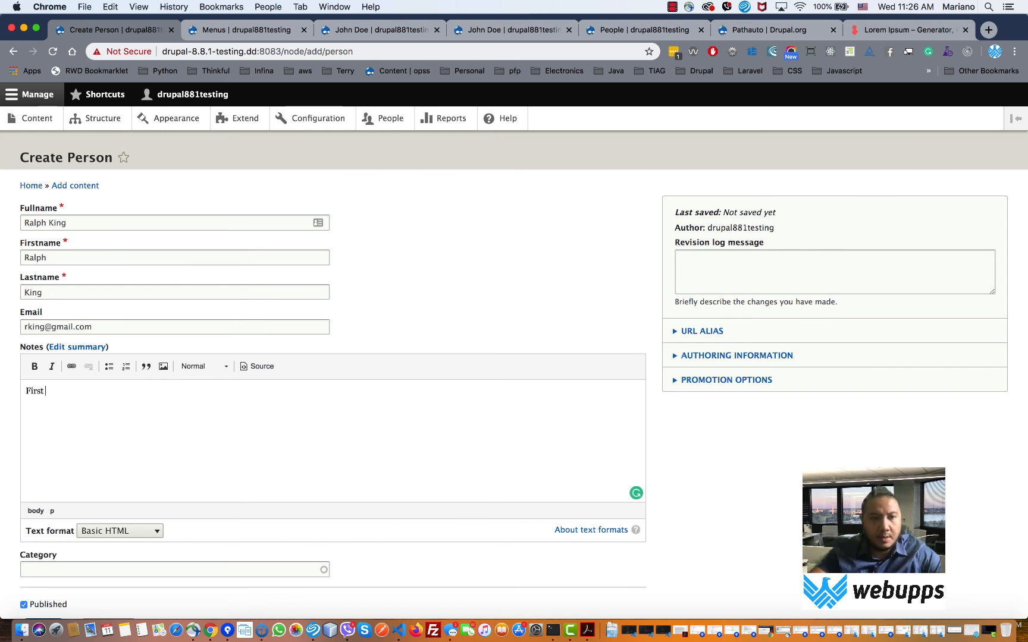
type(" Administrat")
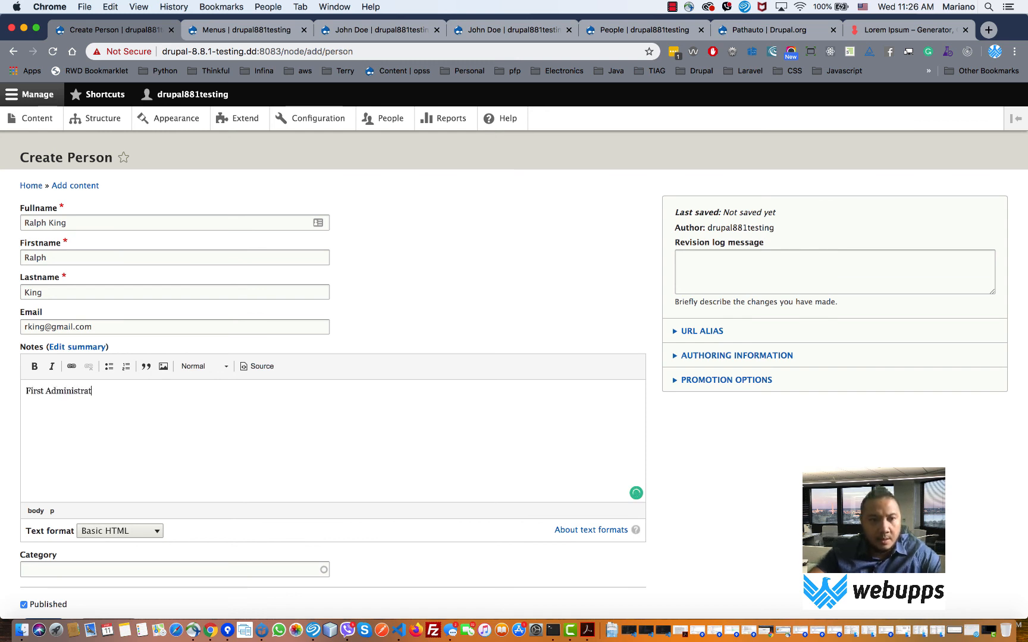
type("or")
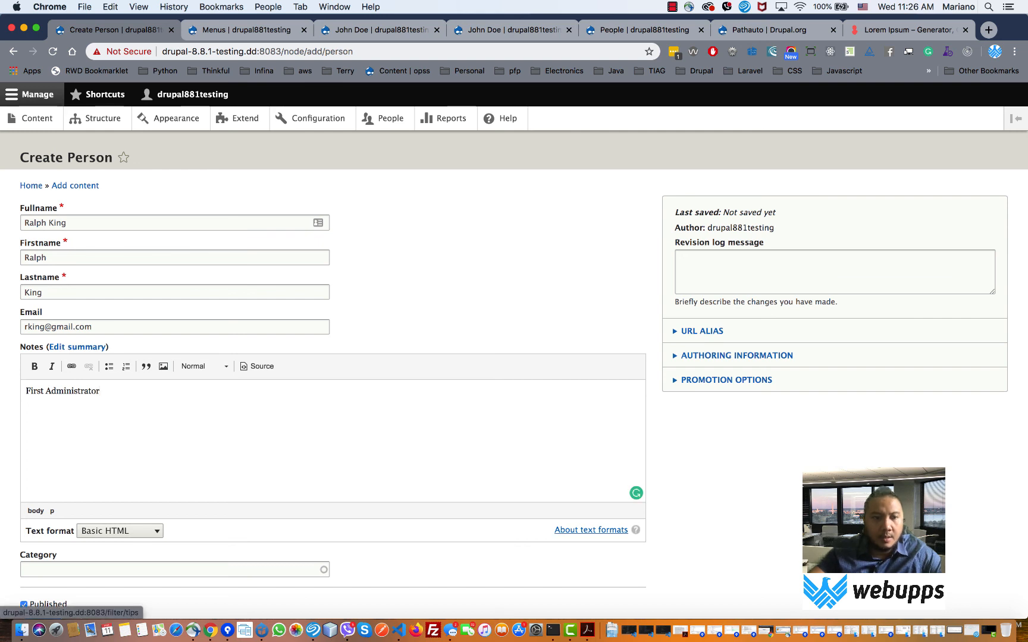
scroll(591, 469, "down", 2)
scroll(112, 269, "down", 1)
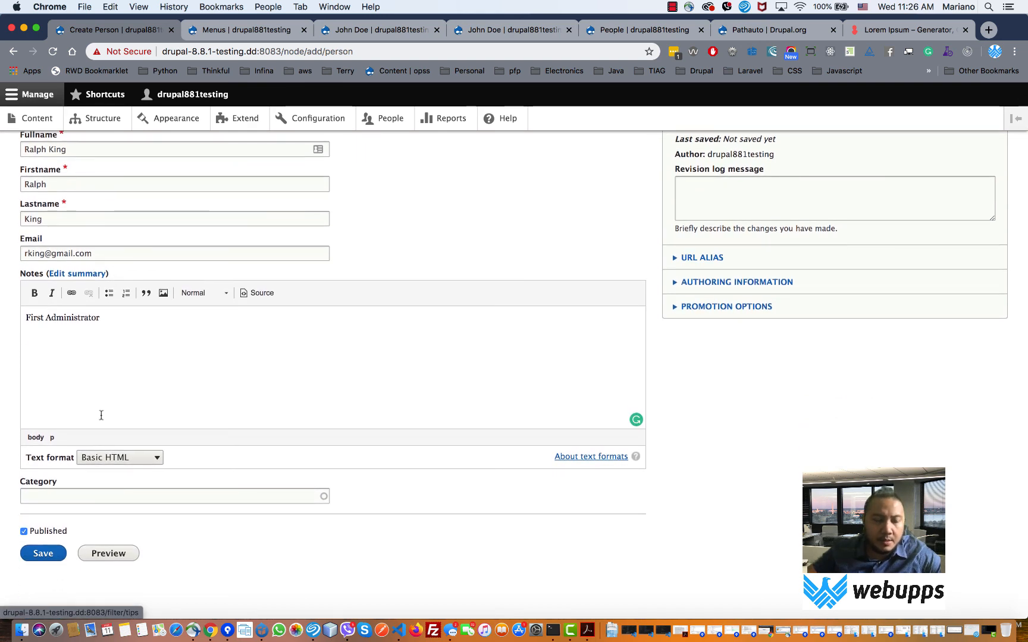
left_click(75, 495)
type("a")
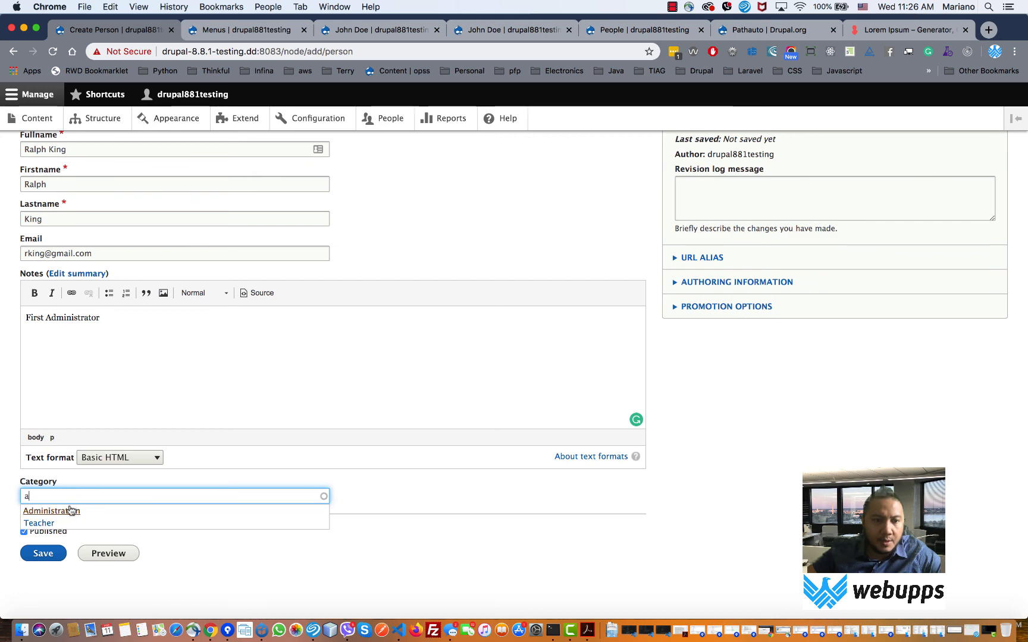
left_click(70, 510)
left_click(51, 553)
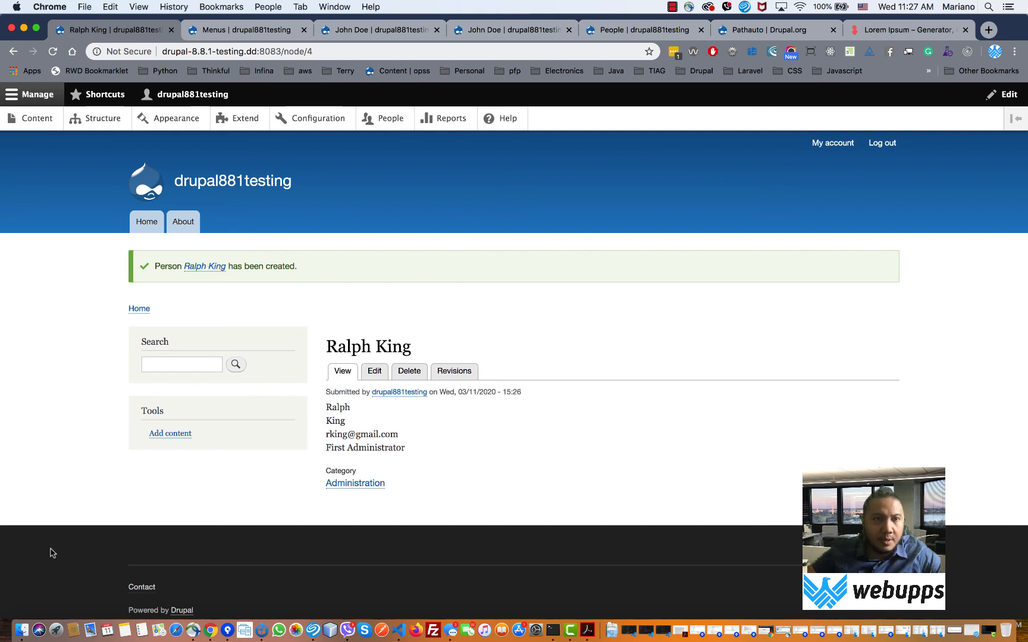
- Open Structure in a new tab and list the Person Category terms under Taxonomy
right_click(89, 122)
left_click(137, 124)
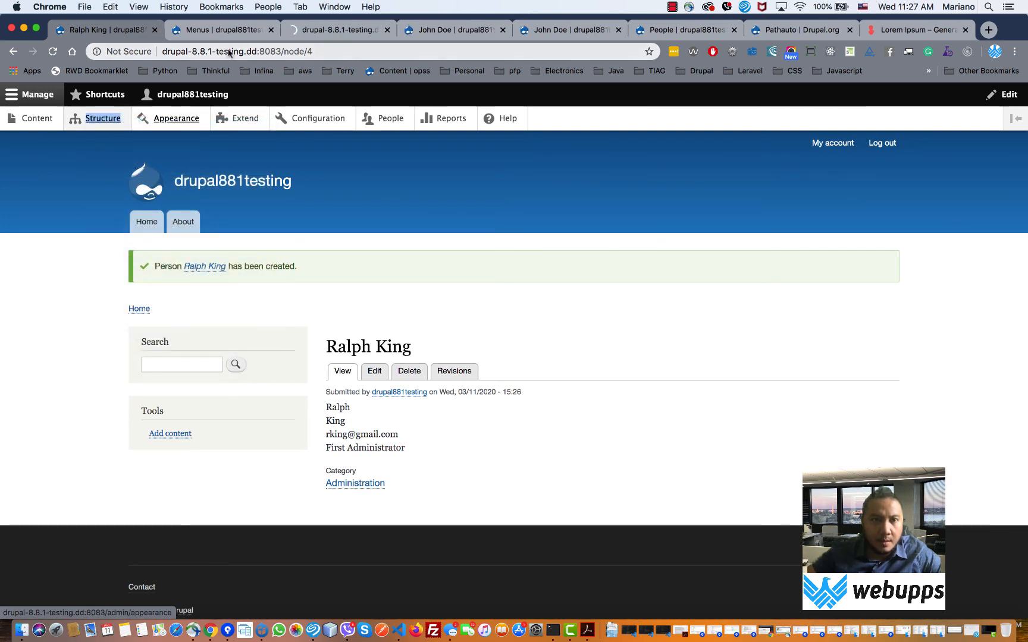
left_click(339, 32)
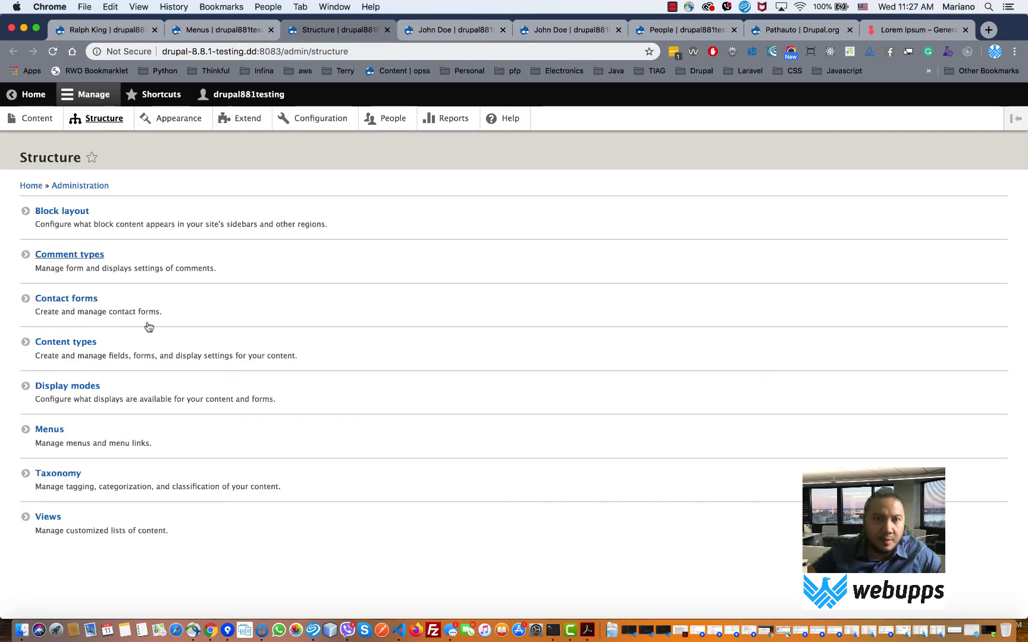
left_click(60, 474)
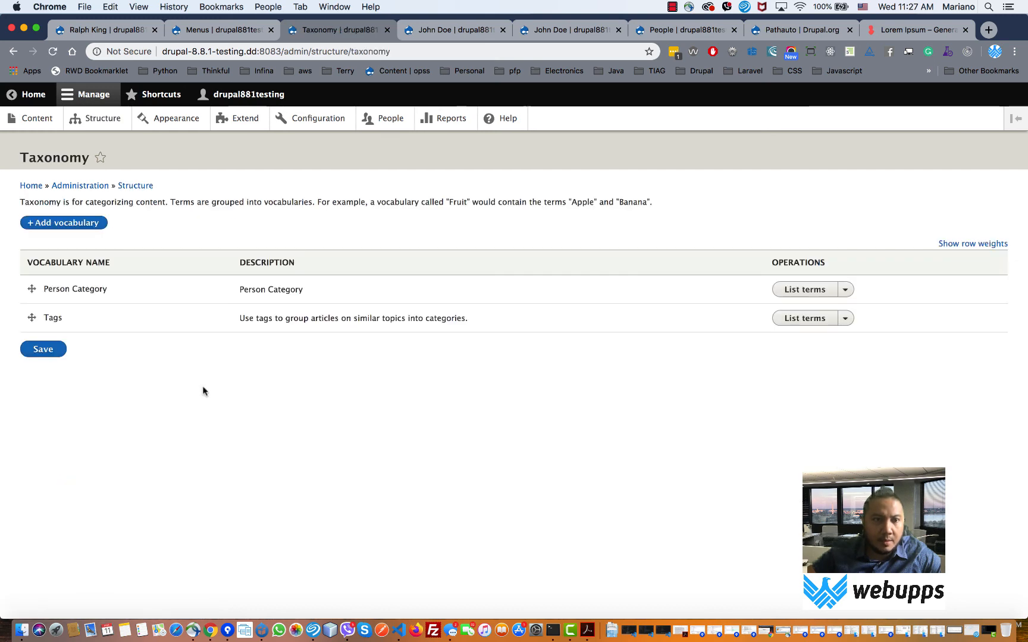
left_click(804, 289)
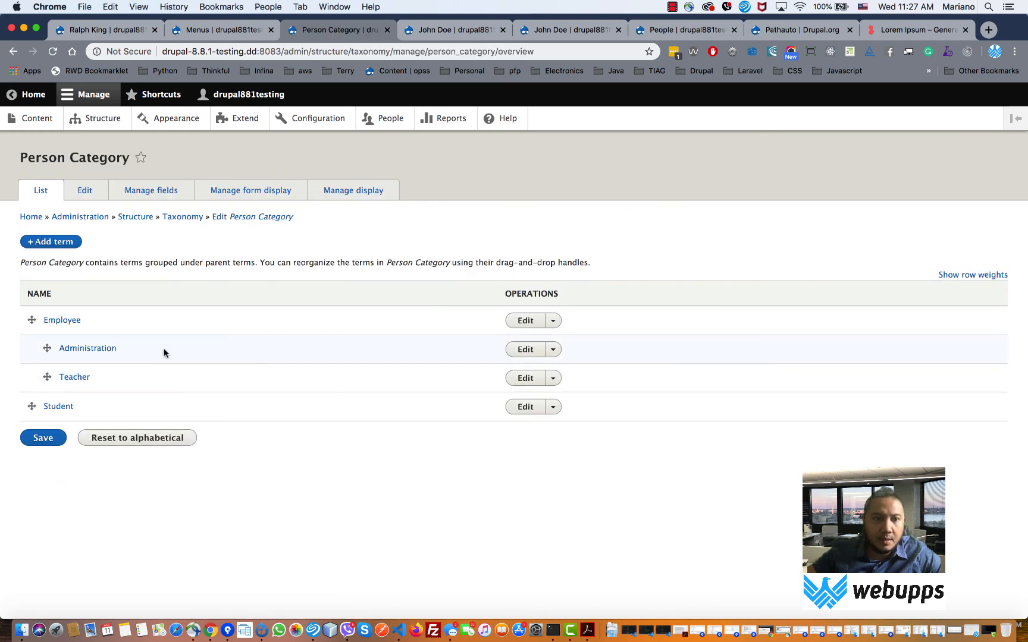
- Open the Administration term page in its own tab
right_click(78, 346)
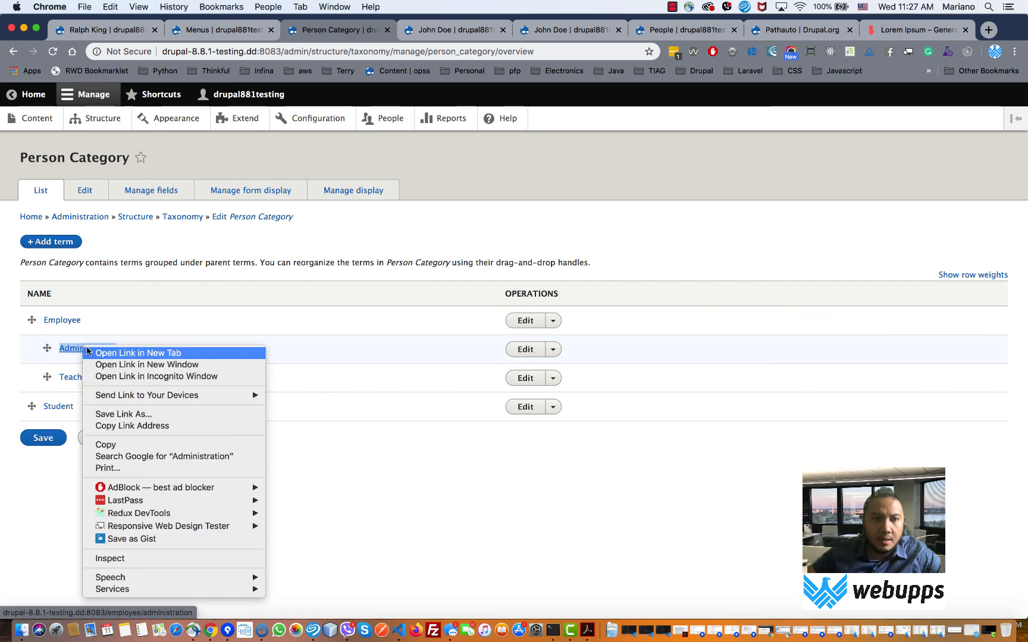
left_click(102, 352)
left_click(410, 29)
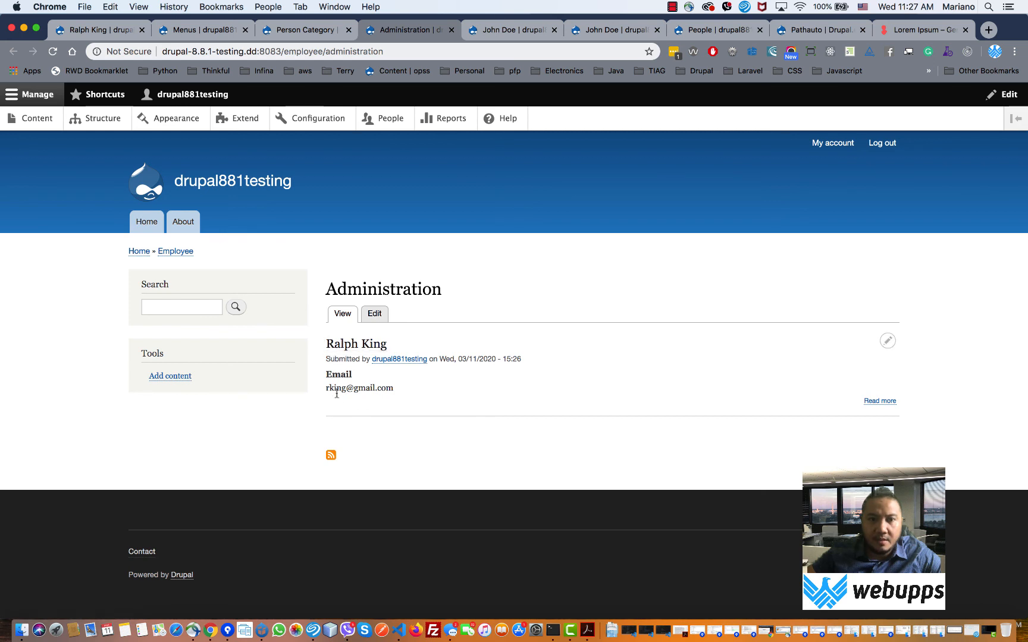
left_click_drag(325, 371, 361, 382)
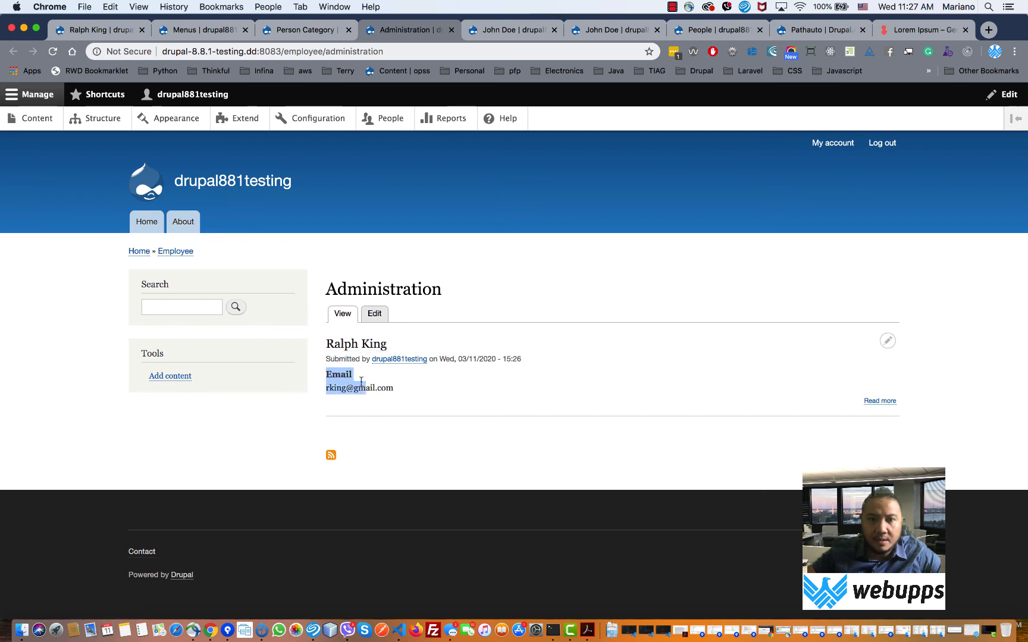
left_click(430, 51)
key("super+c")
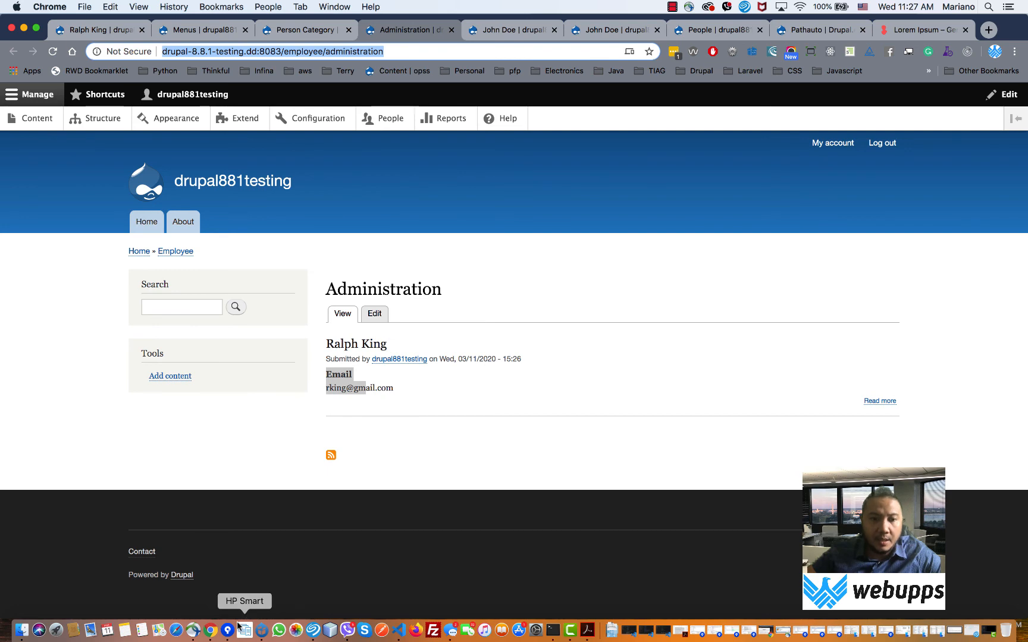
right_click(210, 631)
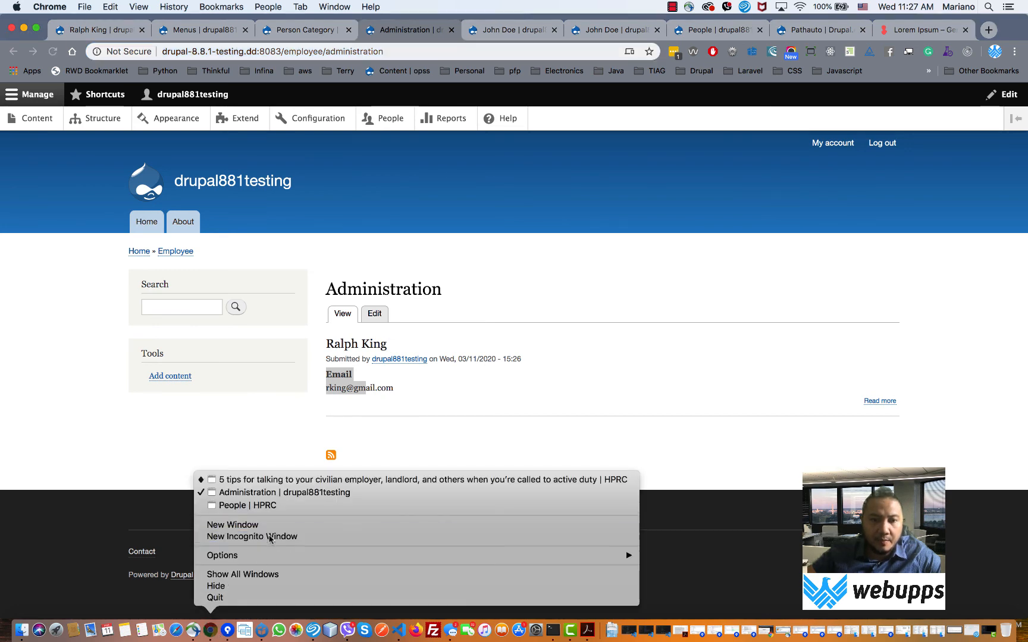
left_click(268, 536)
key("super+v")
key("Return")
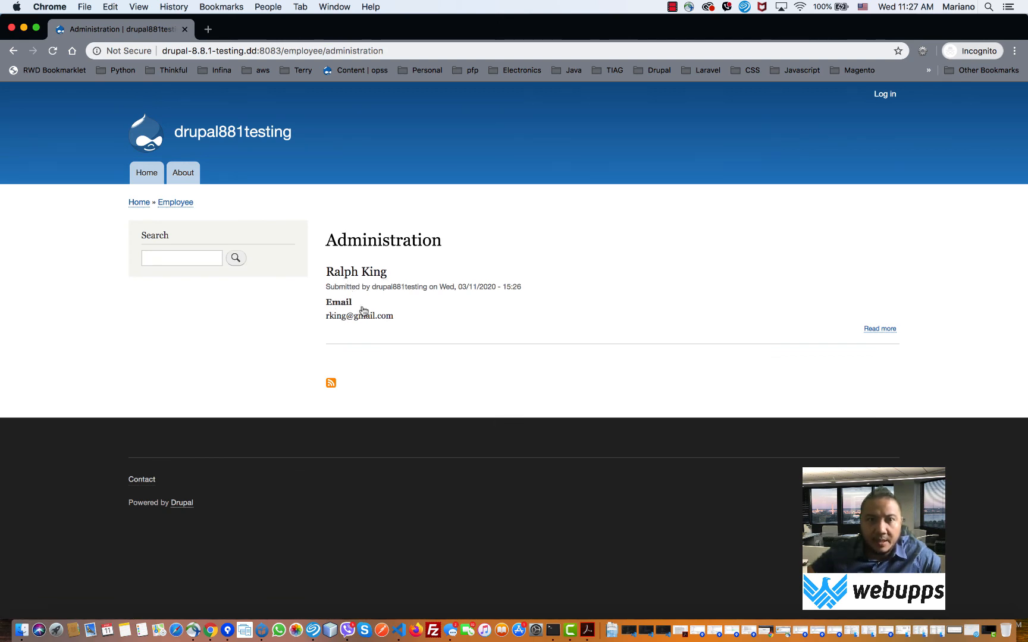
left_click(12, 28)
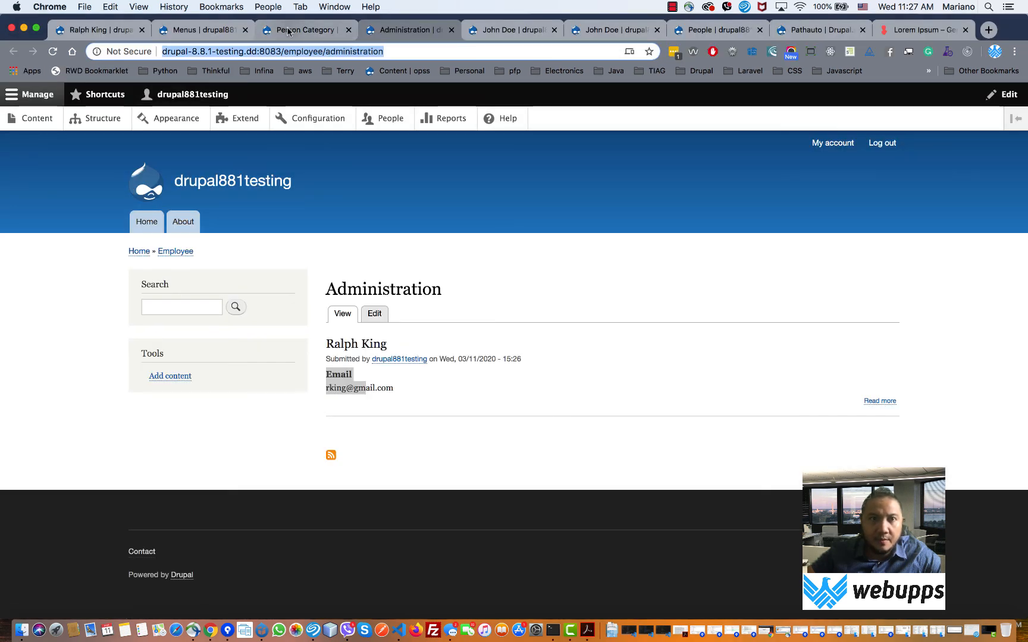
right_click(105, 120)
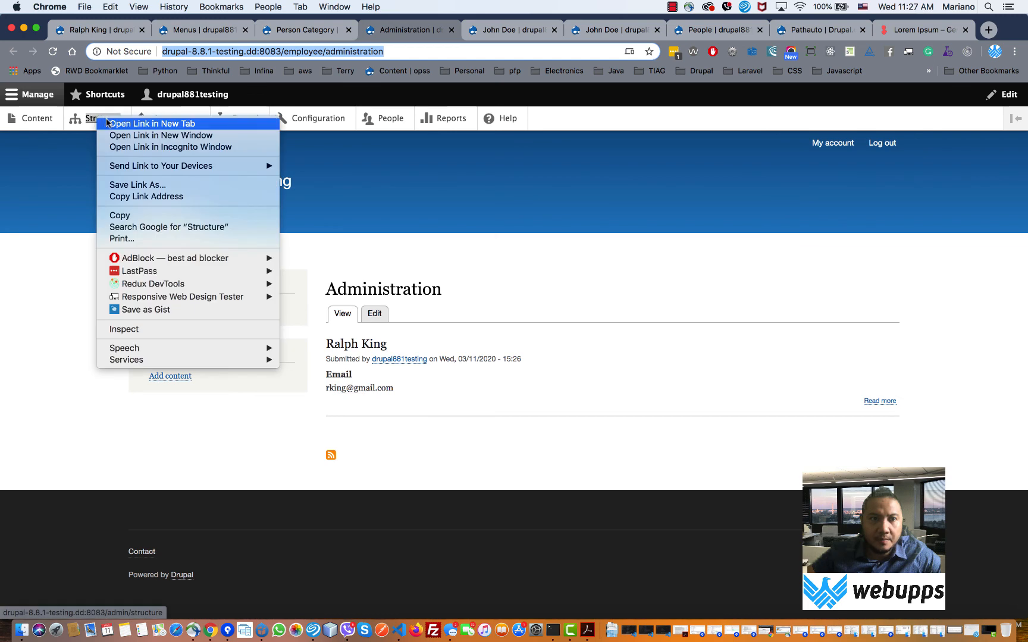
left_click(107, 123)
left_click(464, 30)
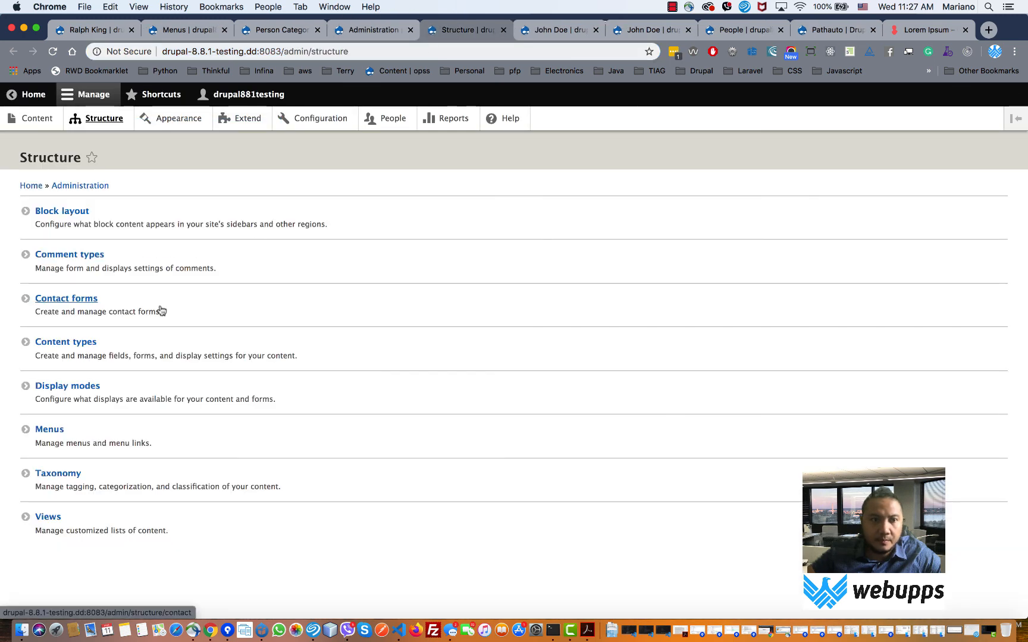
left_click(83, 344)
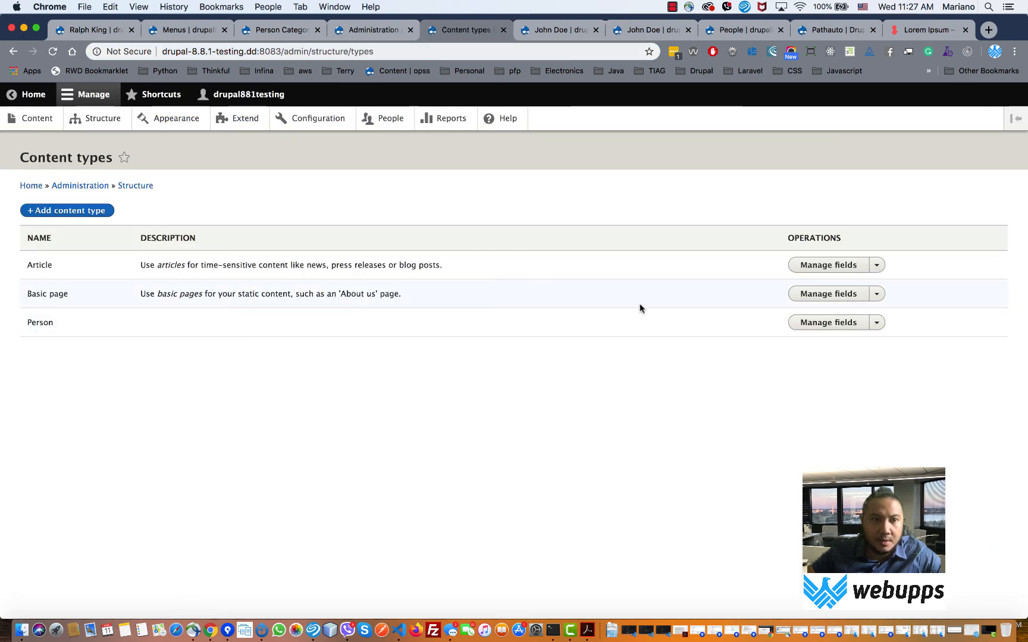
left_click(826, 323)
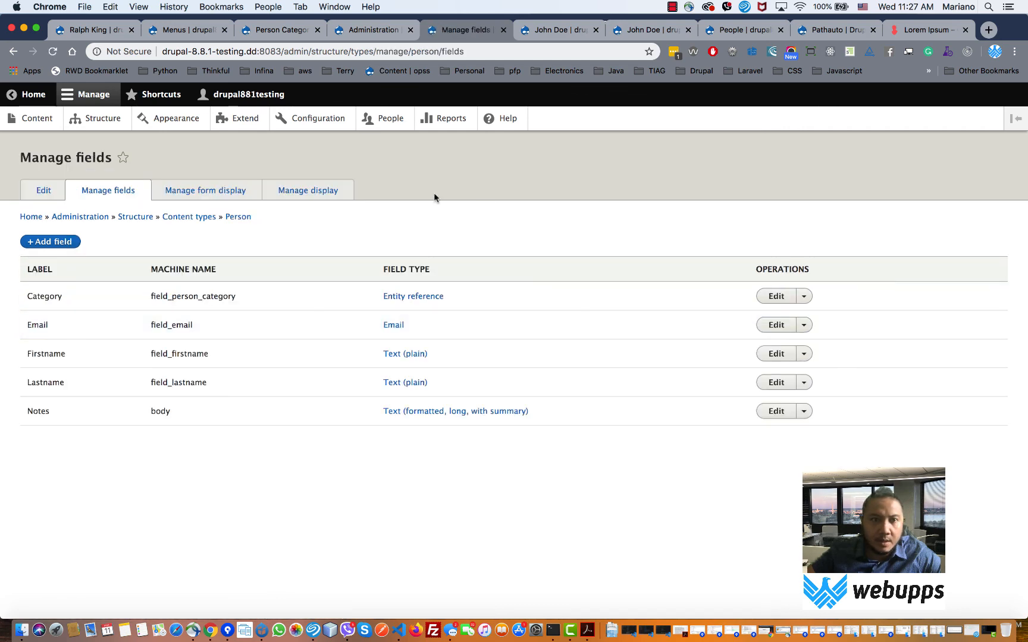
left_click(306, 191)
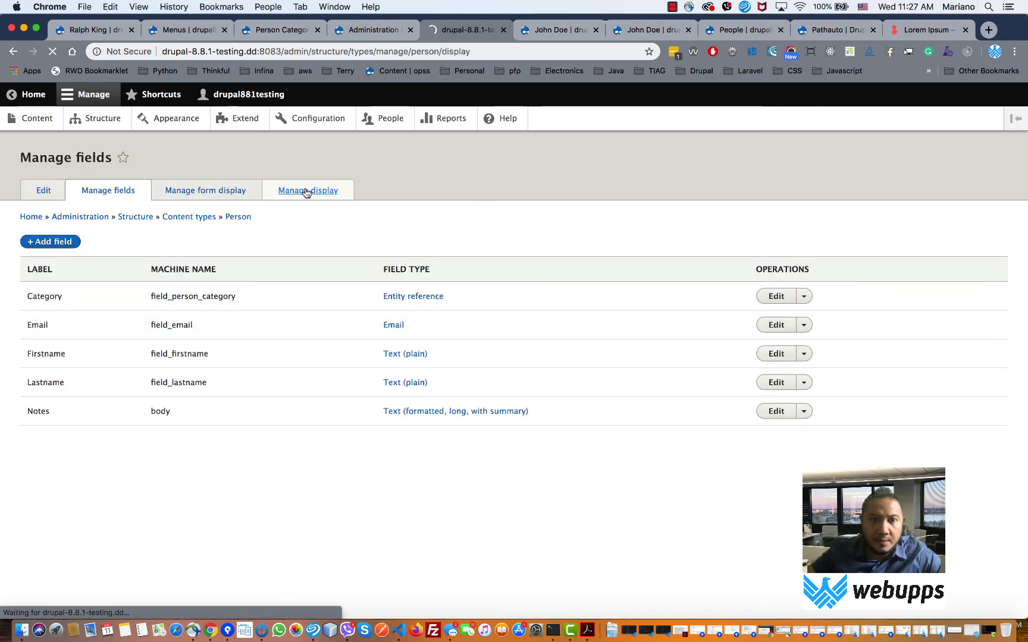
left_click(113, 223)
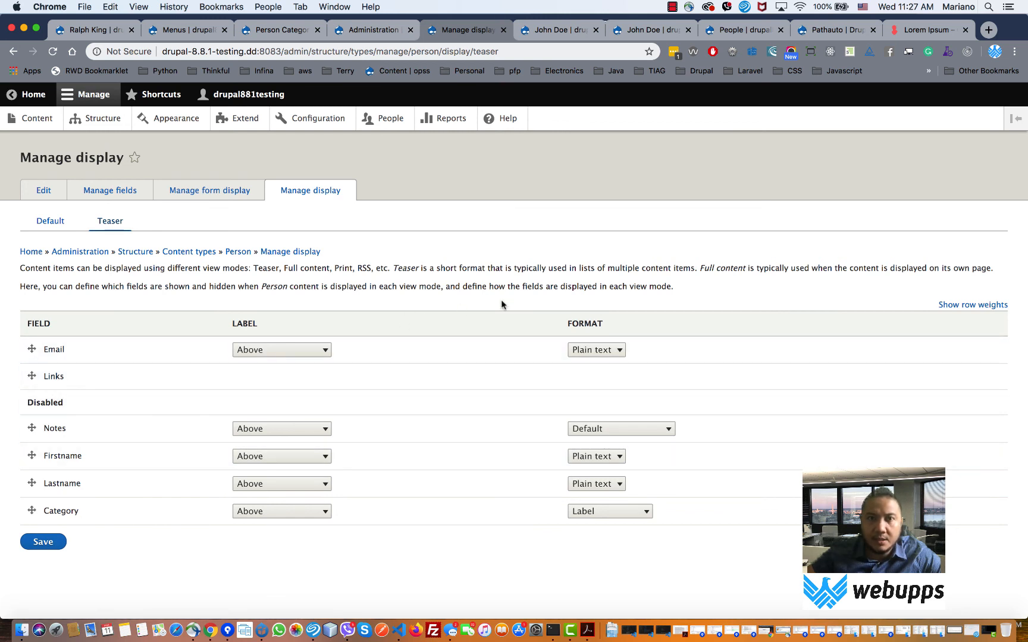
left_click(301, 30)
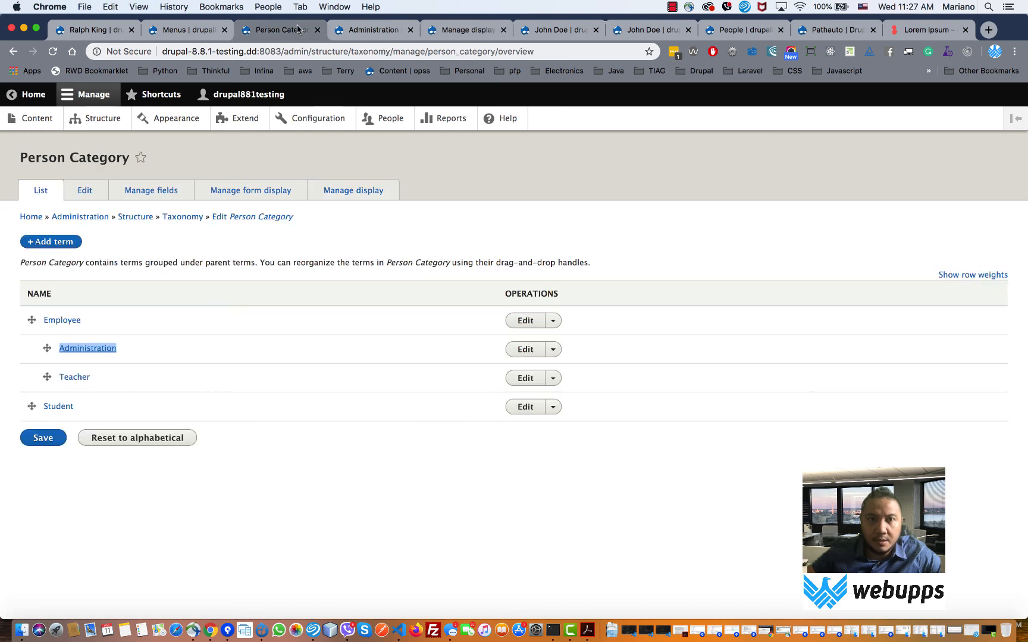
left_click(567, 32)
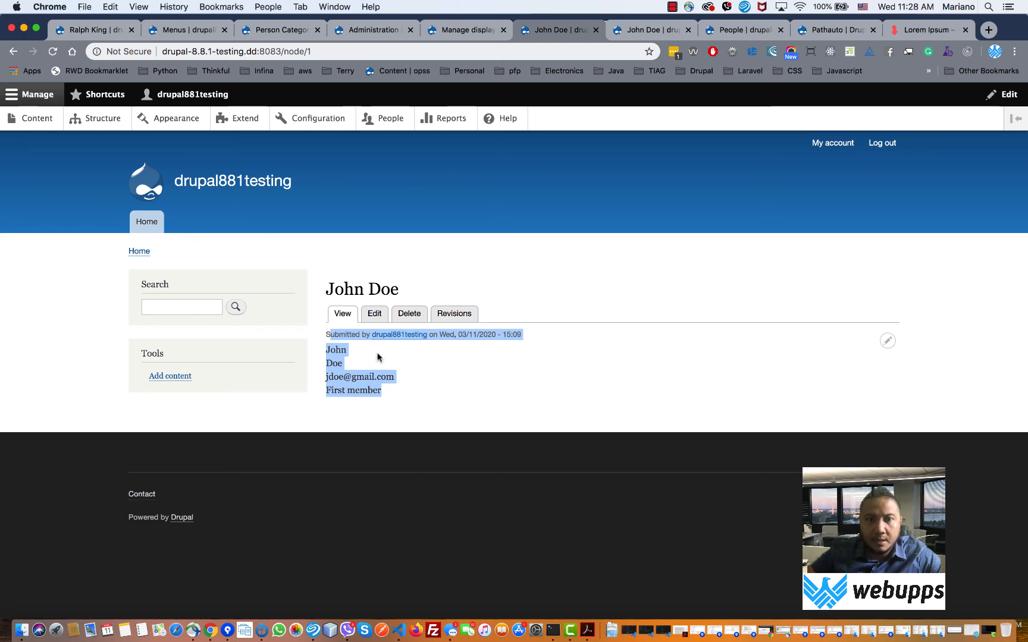
left_click(464, 29)
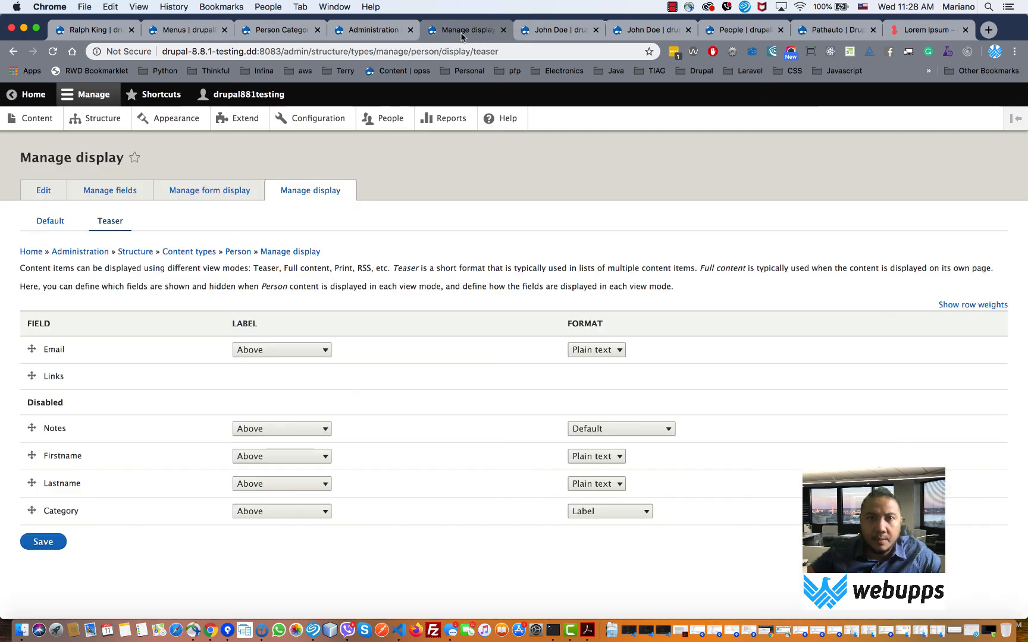
left_click(380, 28)
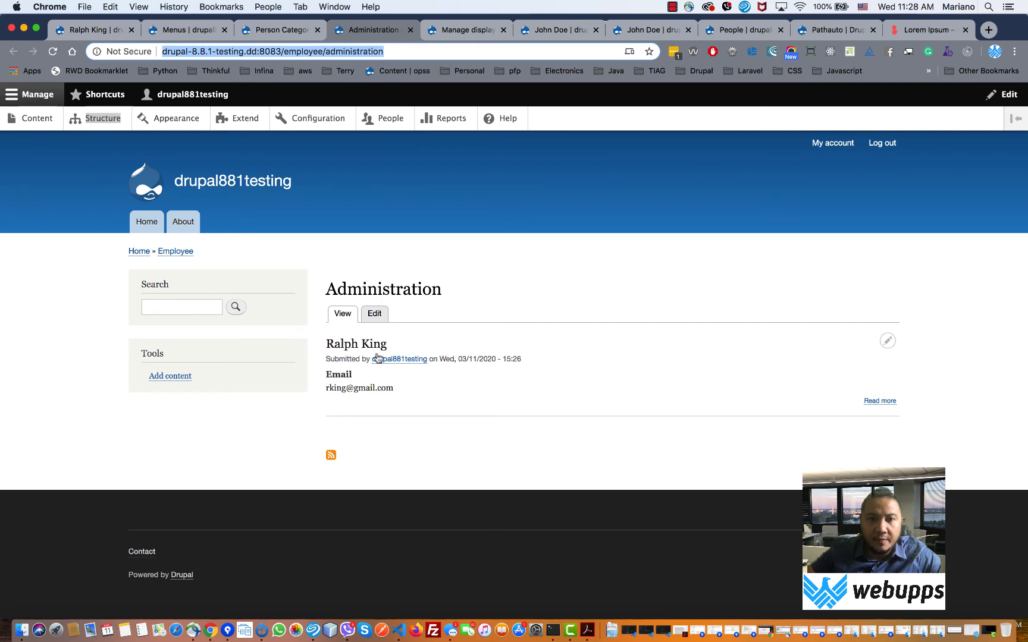
- Open the content list in a new tab, start a new Person, and enter the names and e-mail
right_click(54, 120)
left_click(90, 127)
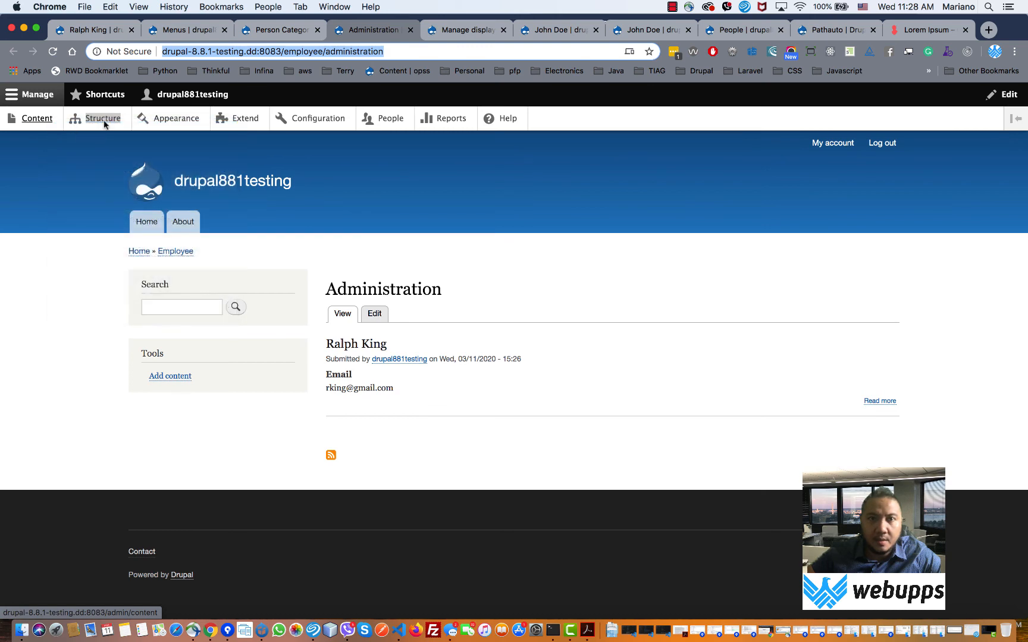
key("ctrl+Tab")
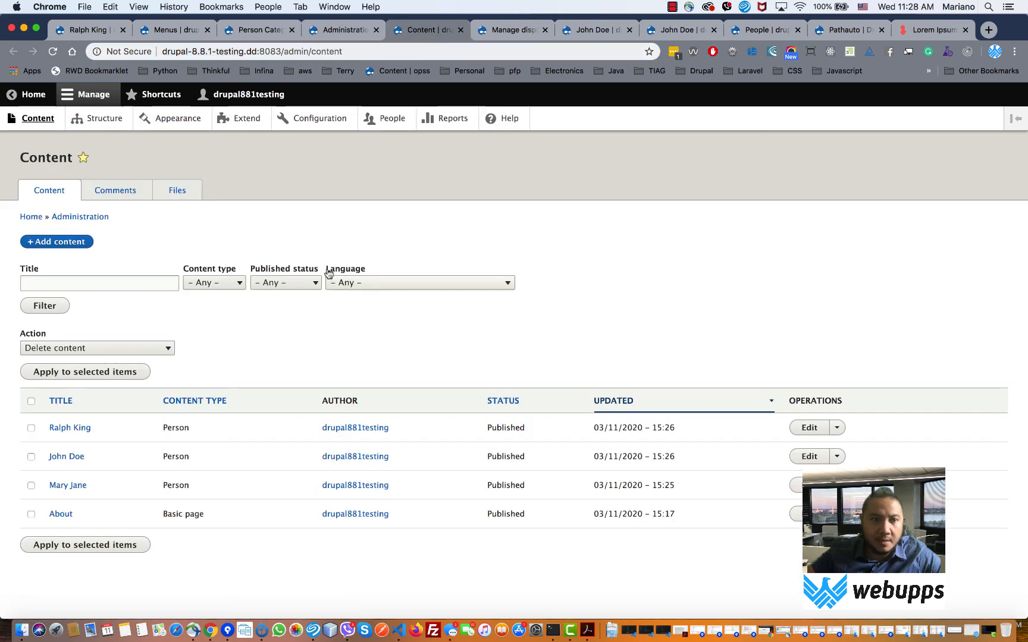
left_click(69, 245)
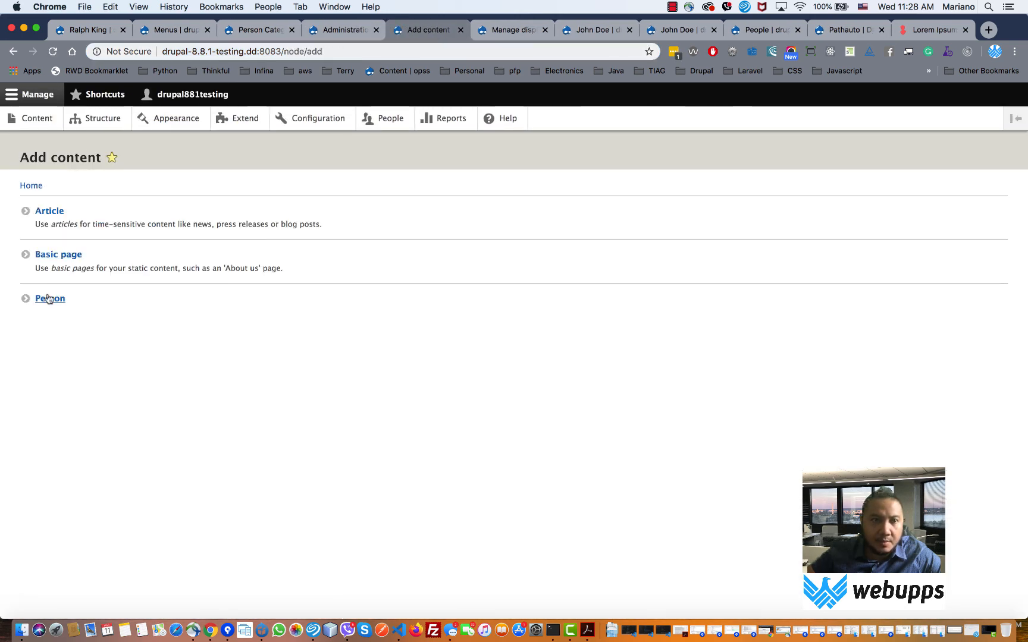
left_click(49, 299)
left_click(50, 221)
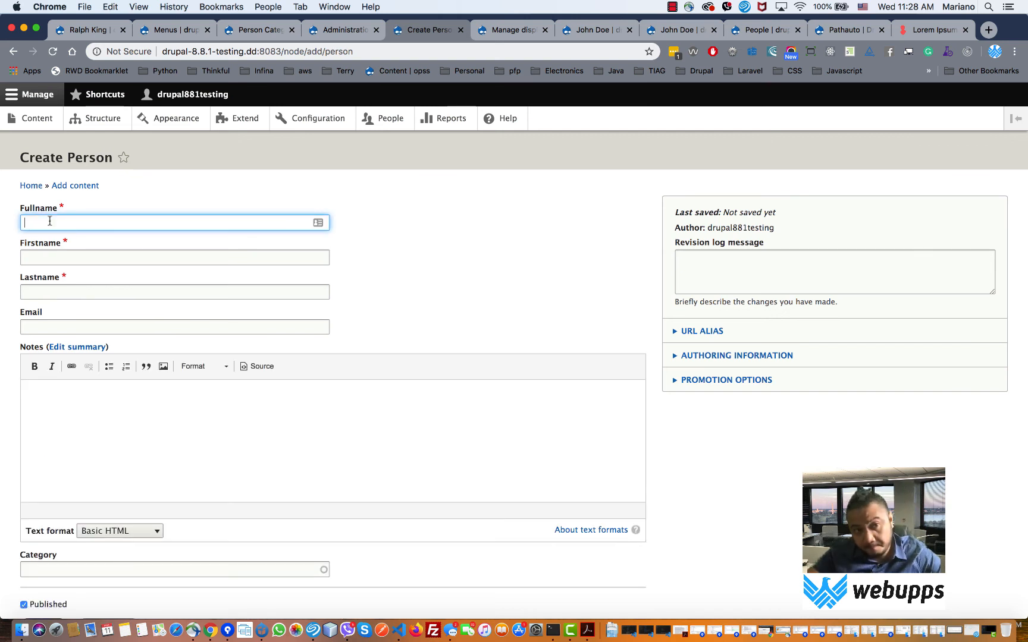
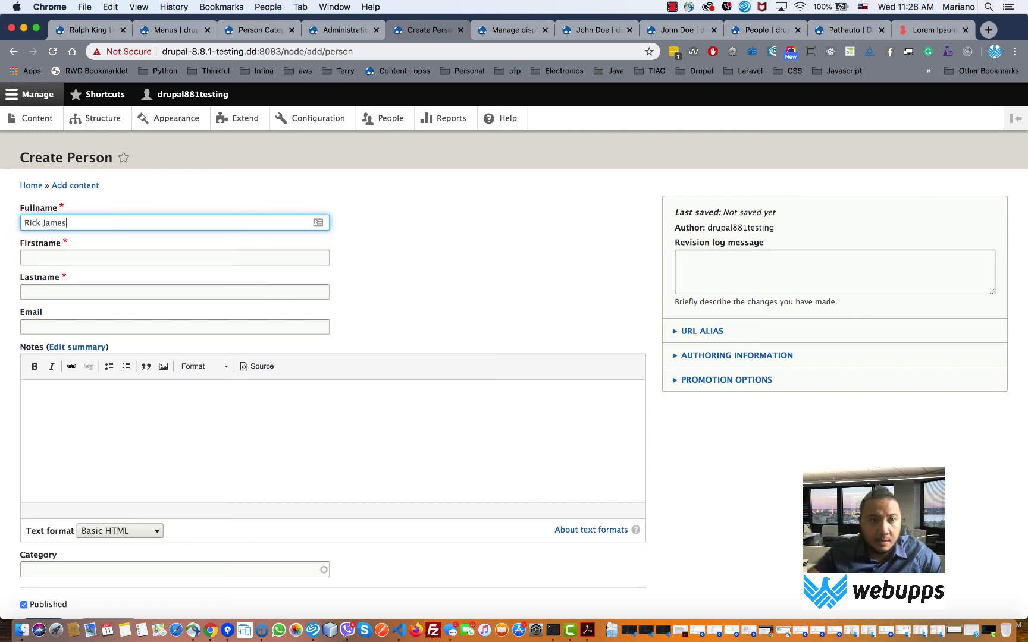
key("Tab")
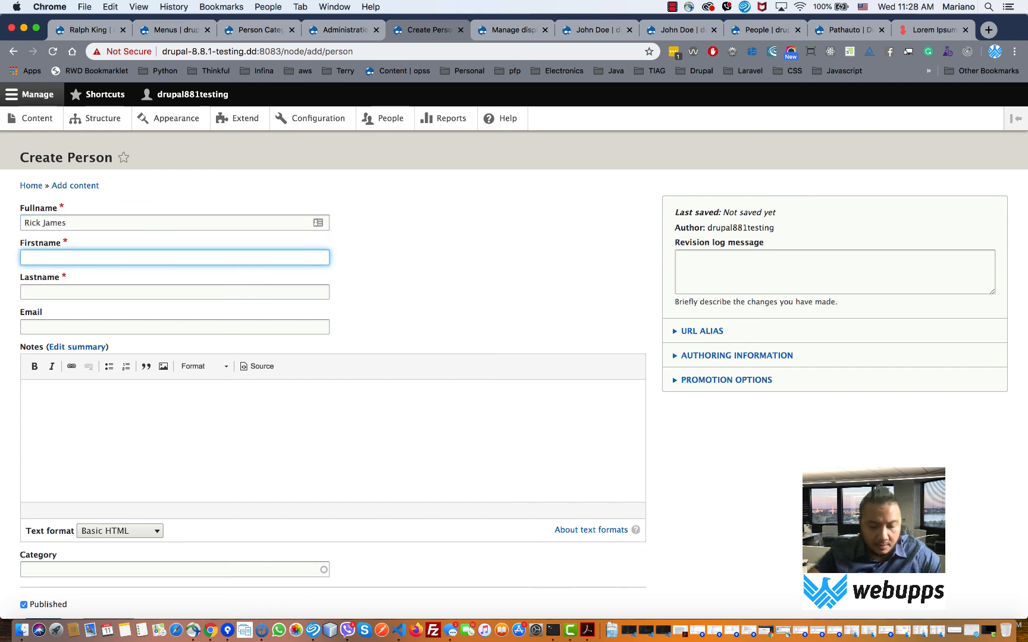
type("Rick")
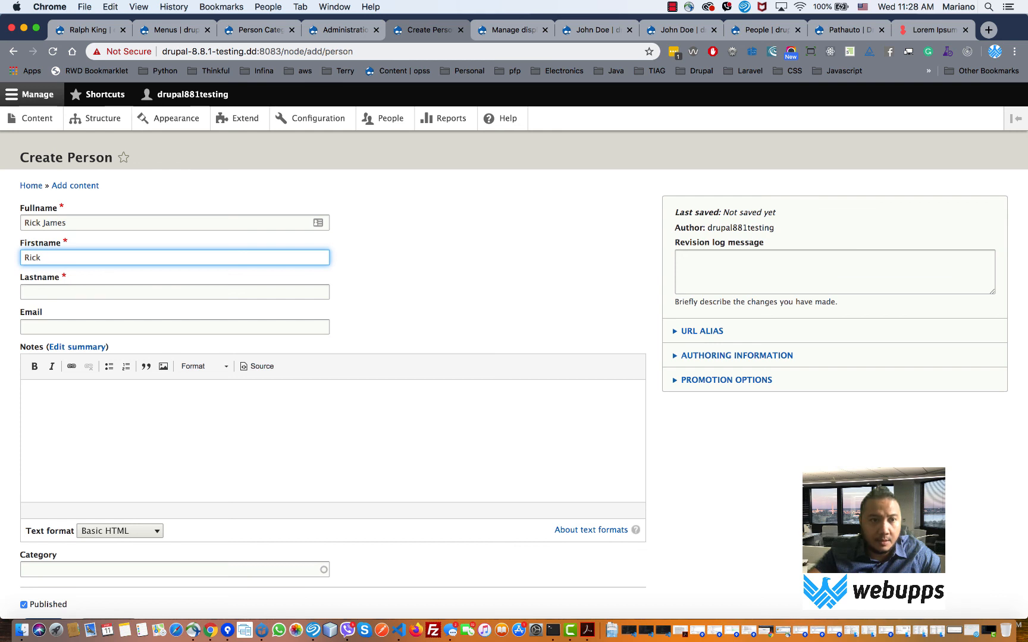
key("Tab")
key("Tab")
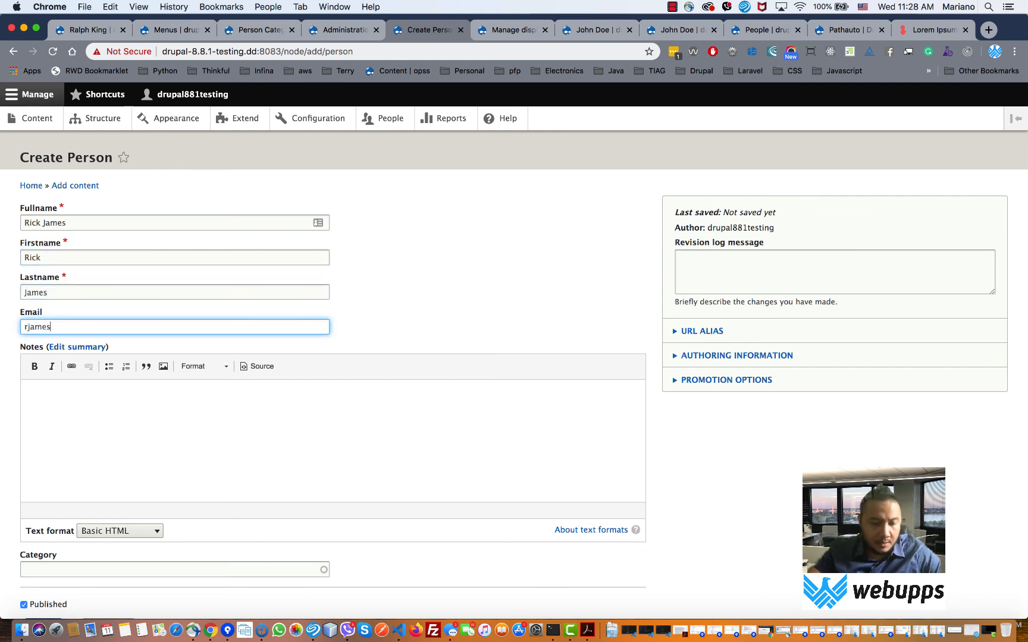
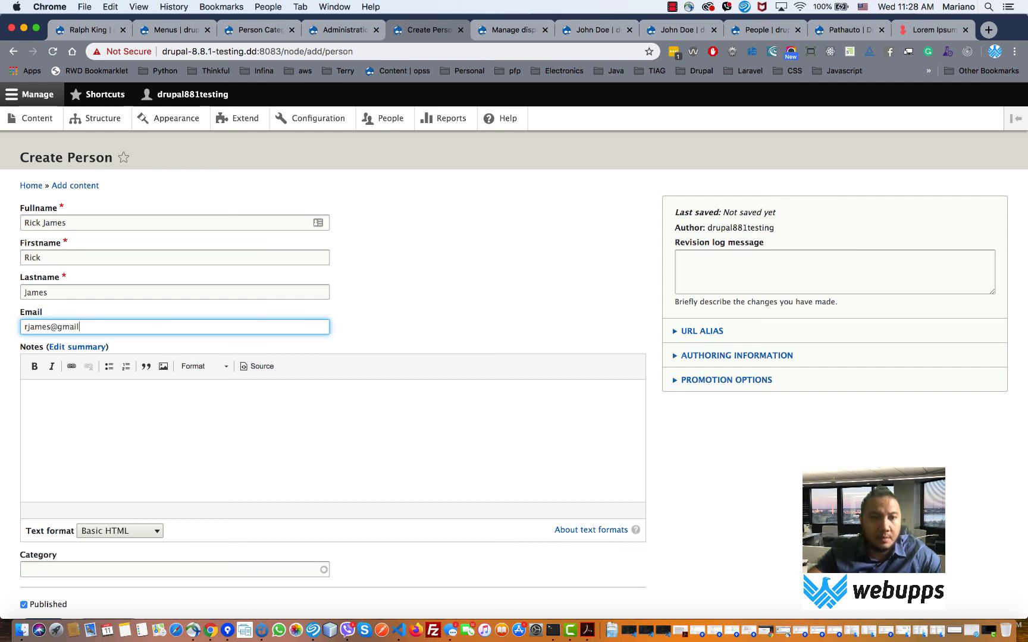
- Add the notes 'Second Administrator', pick the Administration category, and save the person
key("Tab")
key("Tab")
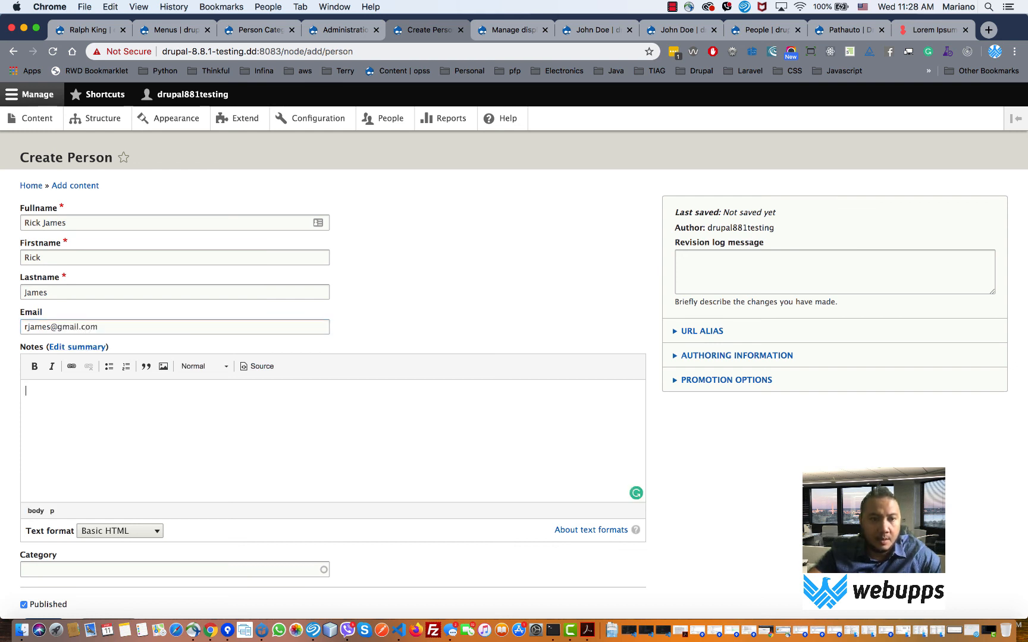
type("Seco")
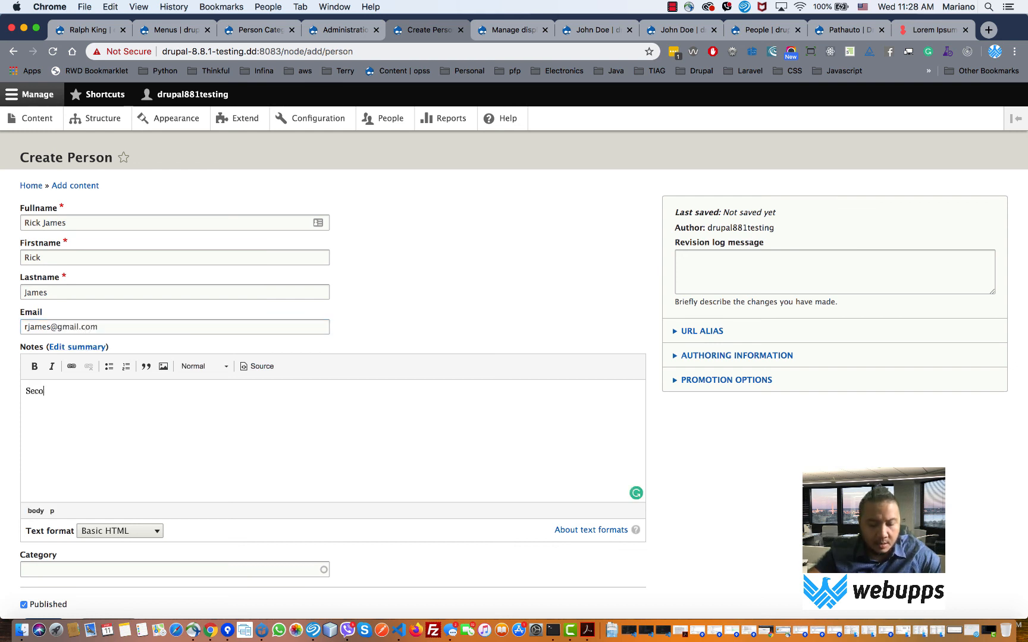
type("nd Adminis")
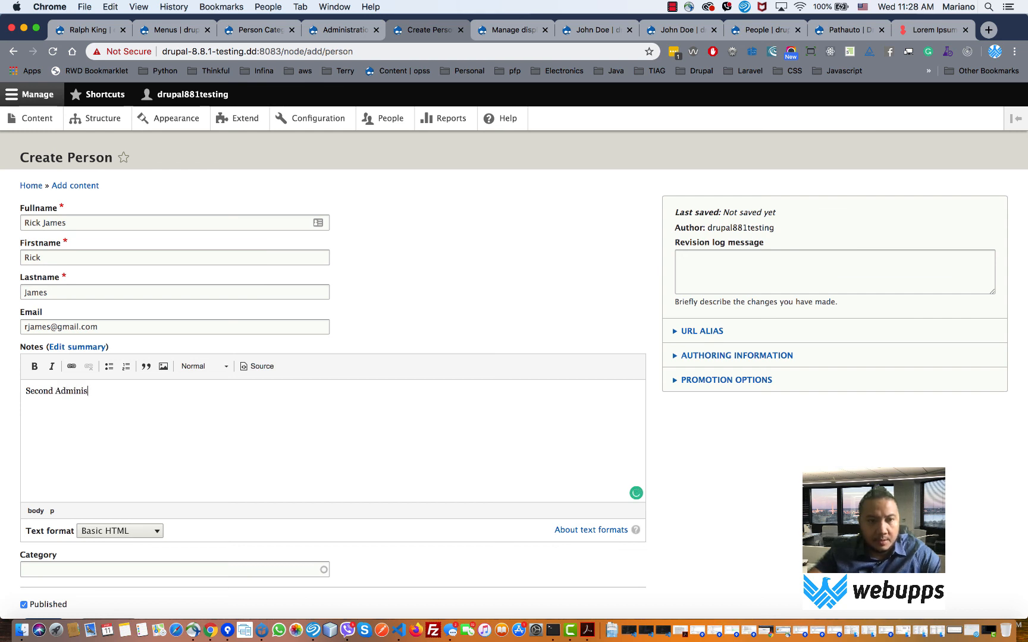
type("trato")
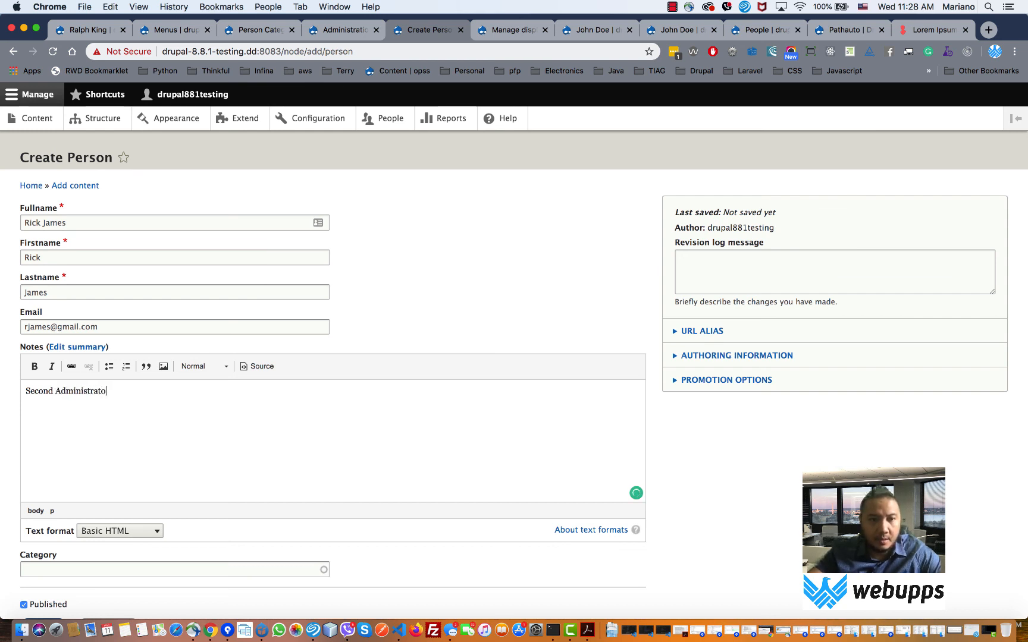
type("r")
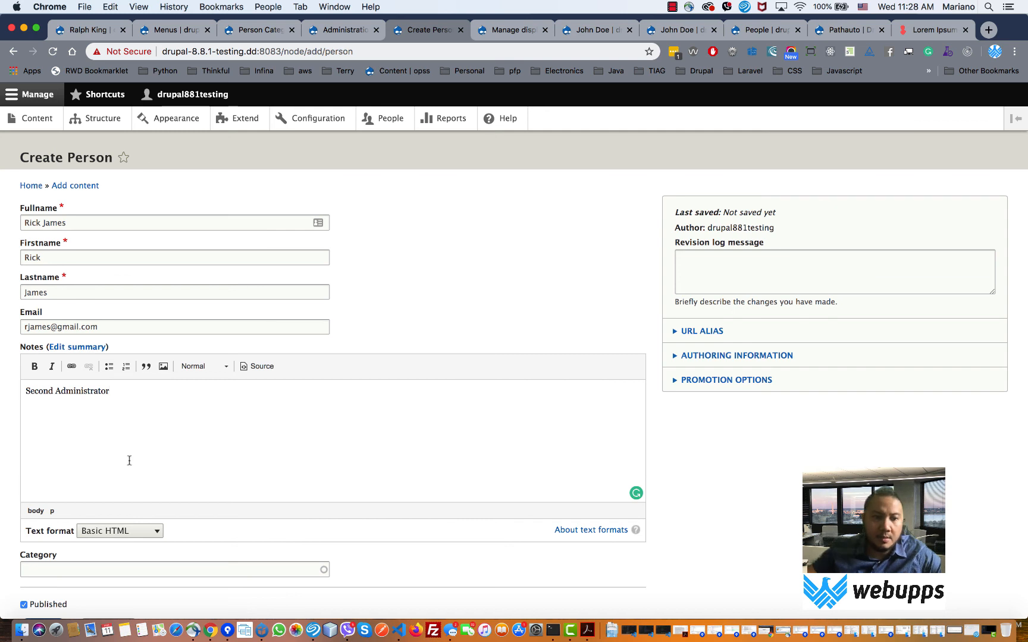
left_click(163, 574)
type("A")
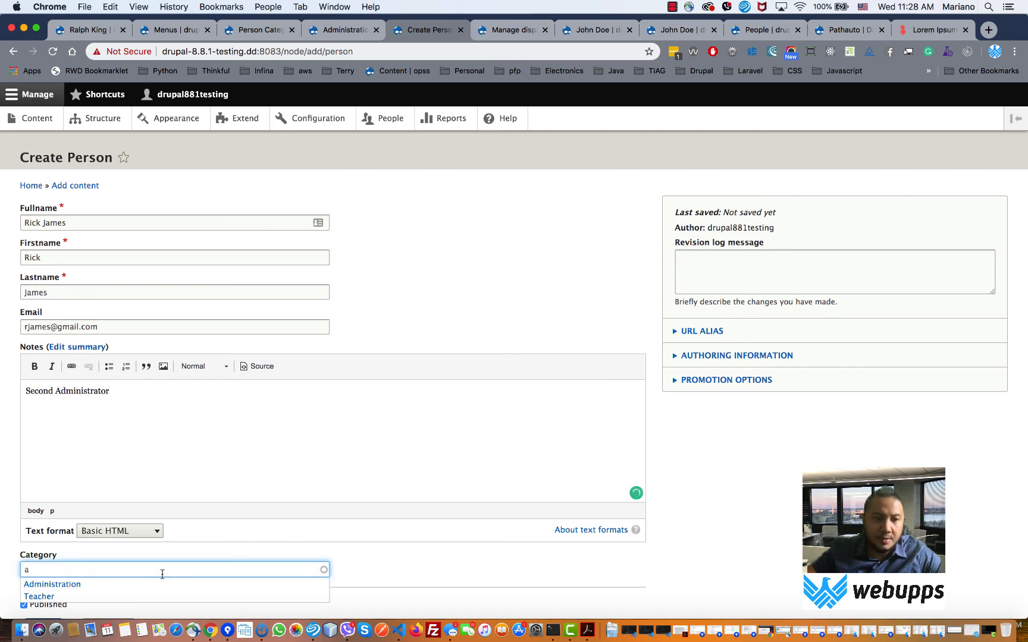
left_click(146, 584)
scroll(165, 572, "down", 3)
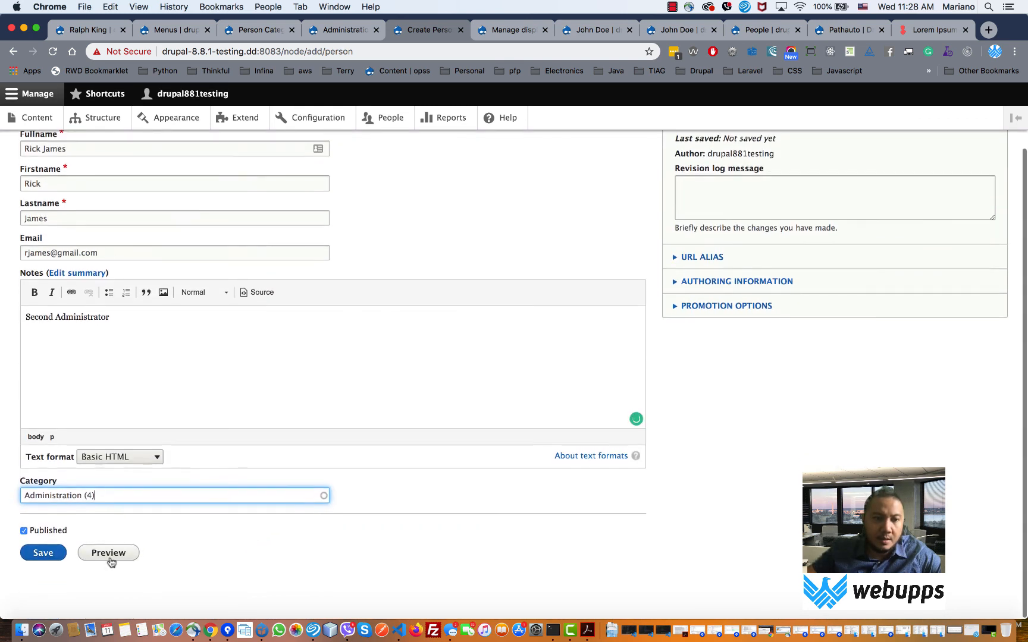
left_click(54, 555)
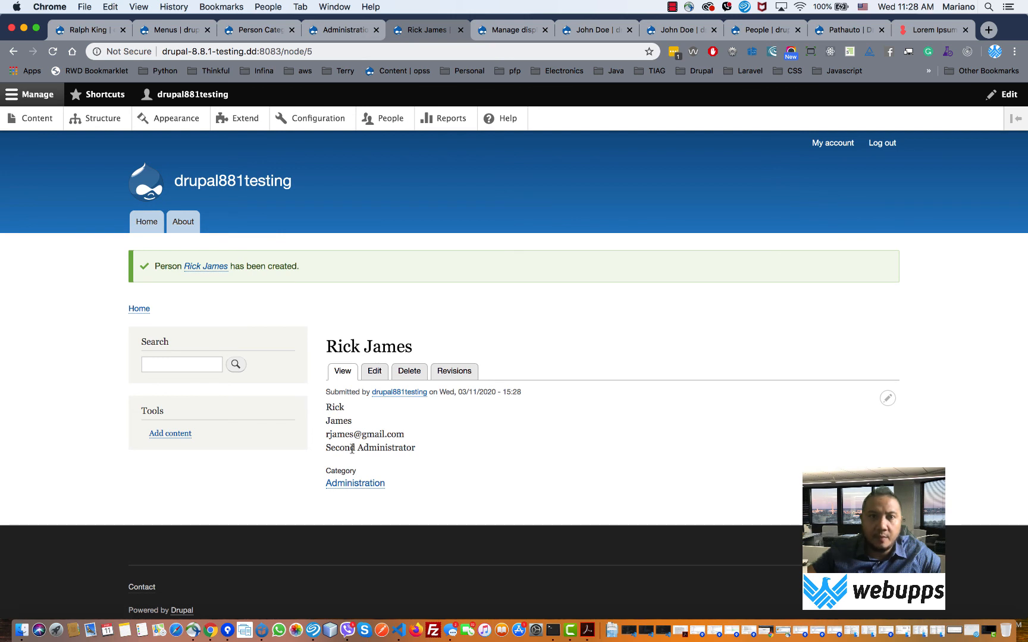
- Reload the Administration term page to list both persons, then select the URL path segments
left_click(354, 31)
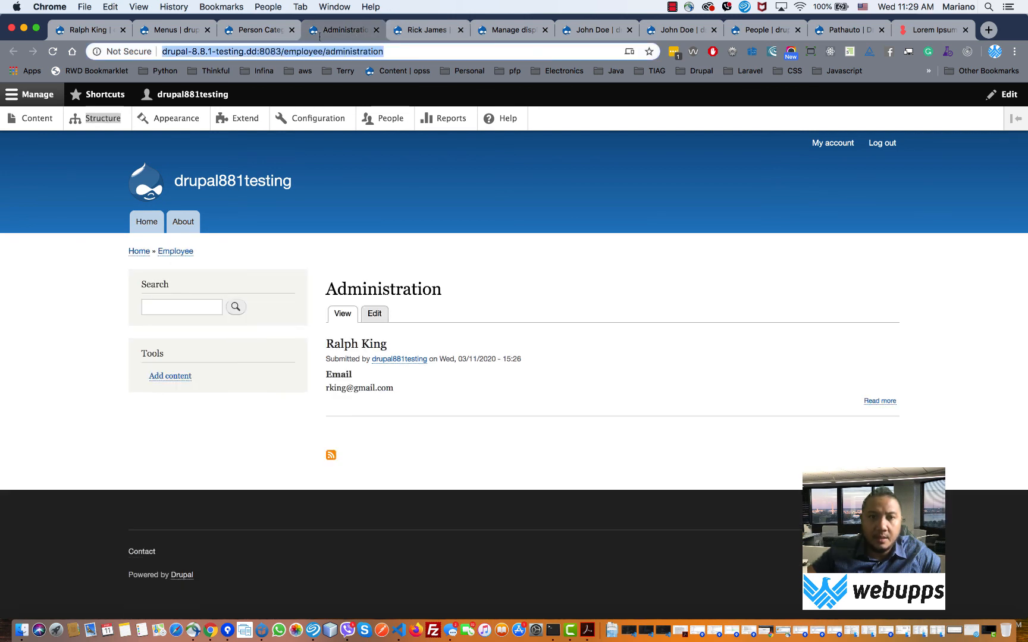
left_click(53, 52)
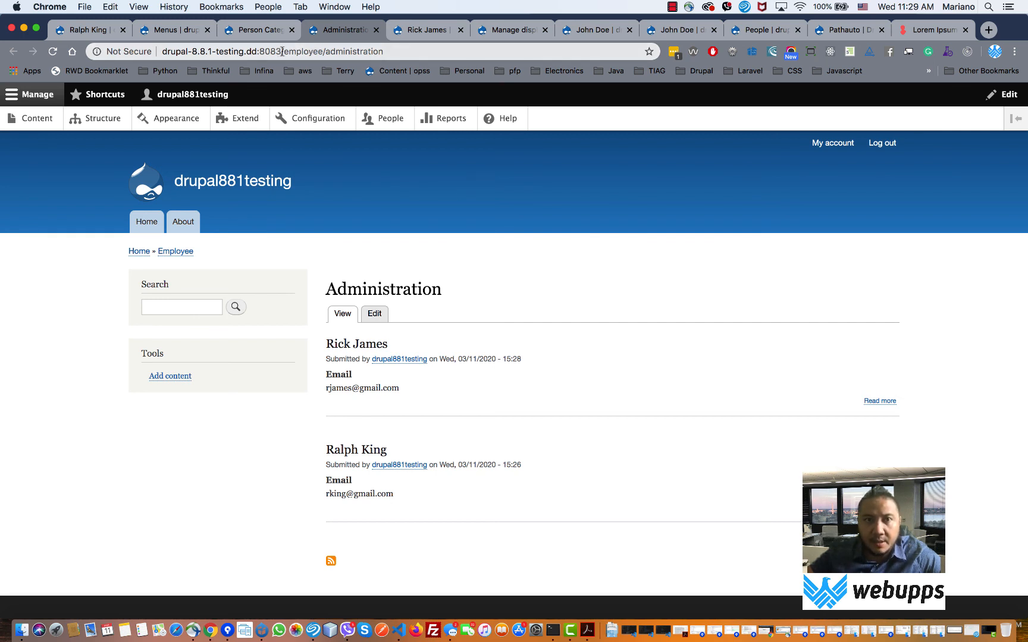
left_click_drag(282, 51, 316, 51)
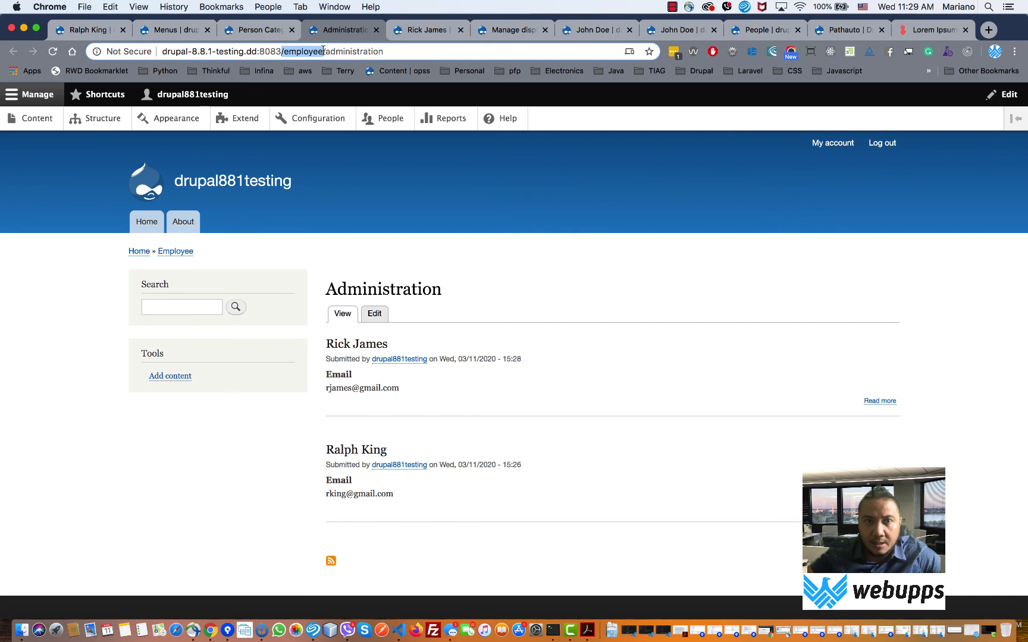
left_click_drag(392, 50, 331, 49)
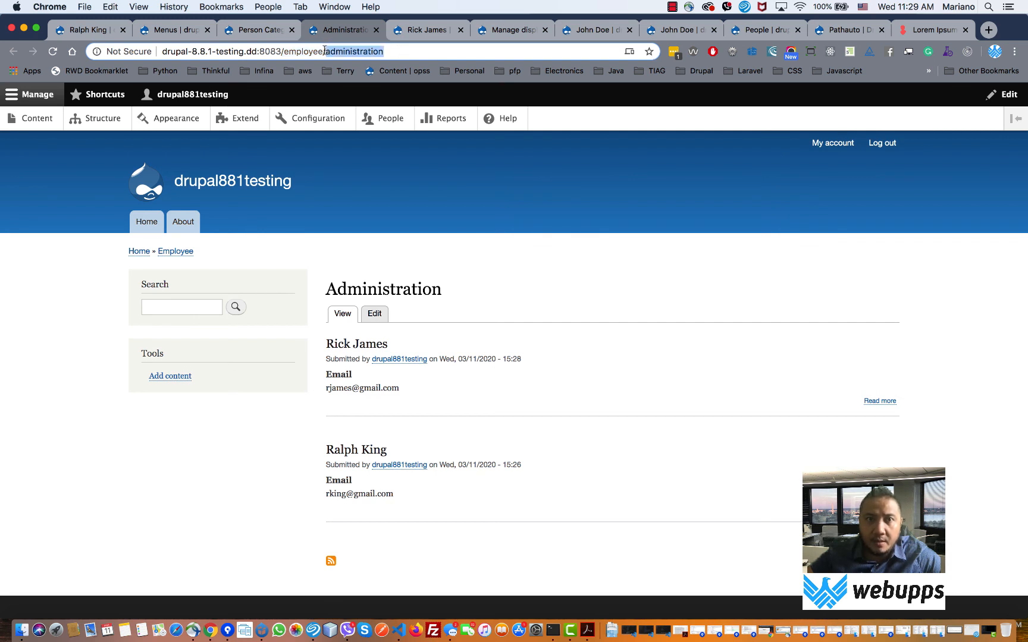
- Trim the address to /employee and reload the Employee term page, which lists no persons
key("BackSpace")
key("Return")
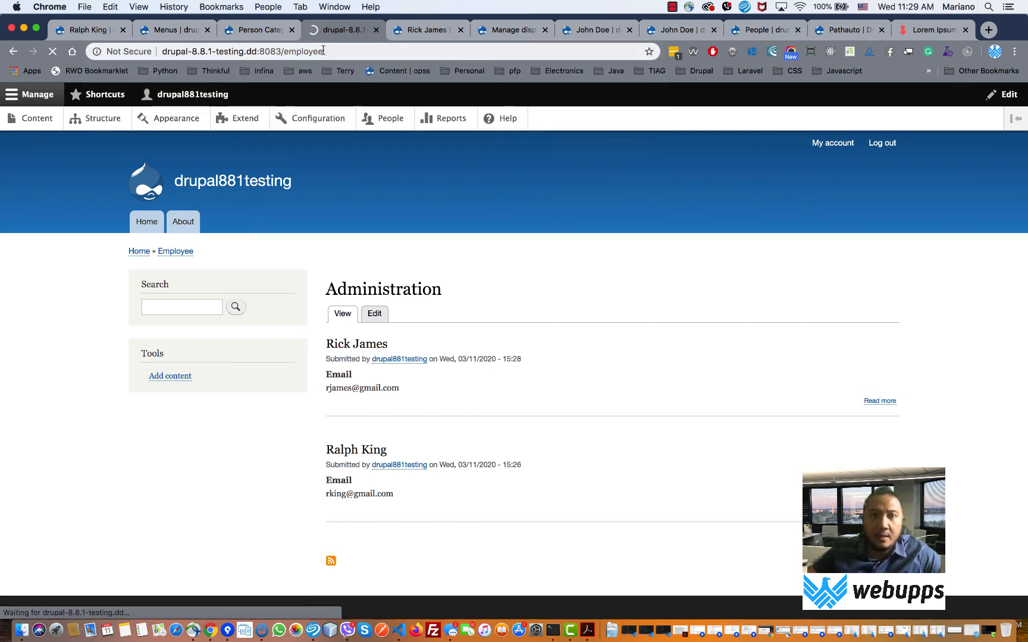
right_click(570, 635)
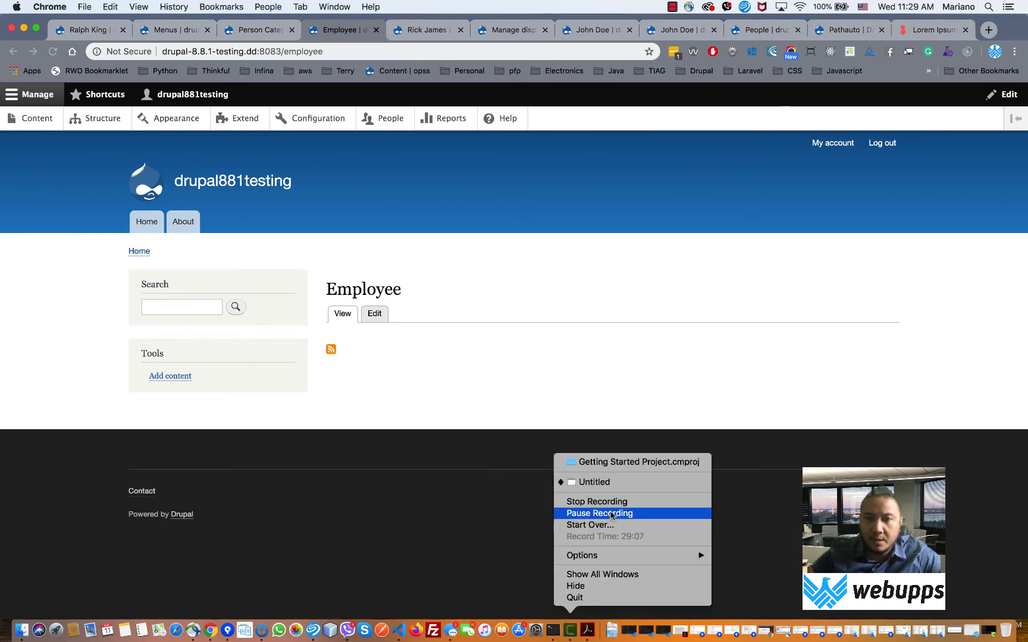
left_click(613, 515)
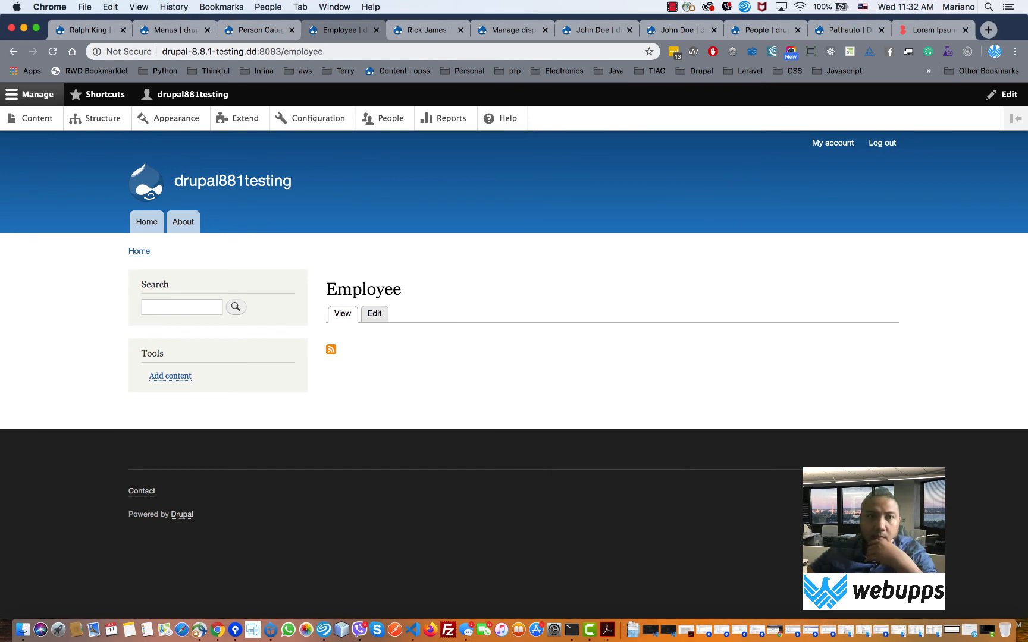
right_click(589, 635)
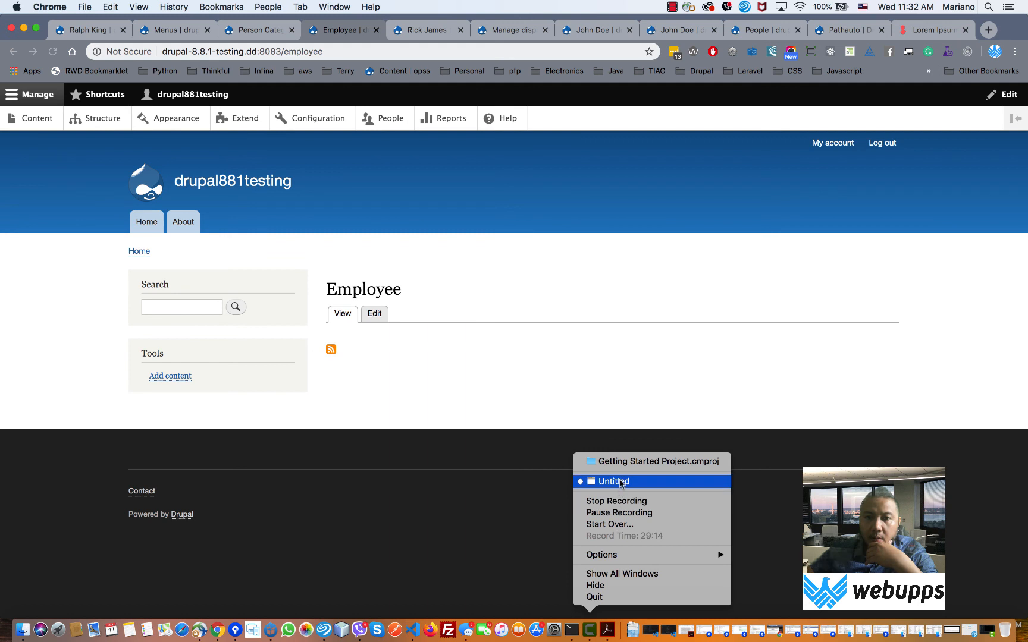
left_click(445, 361)
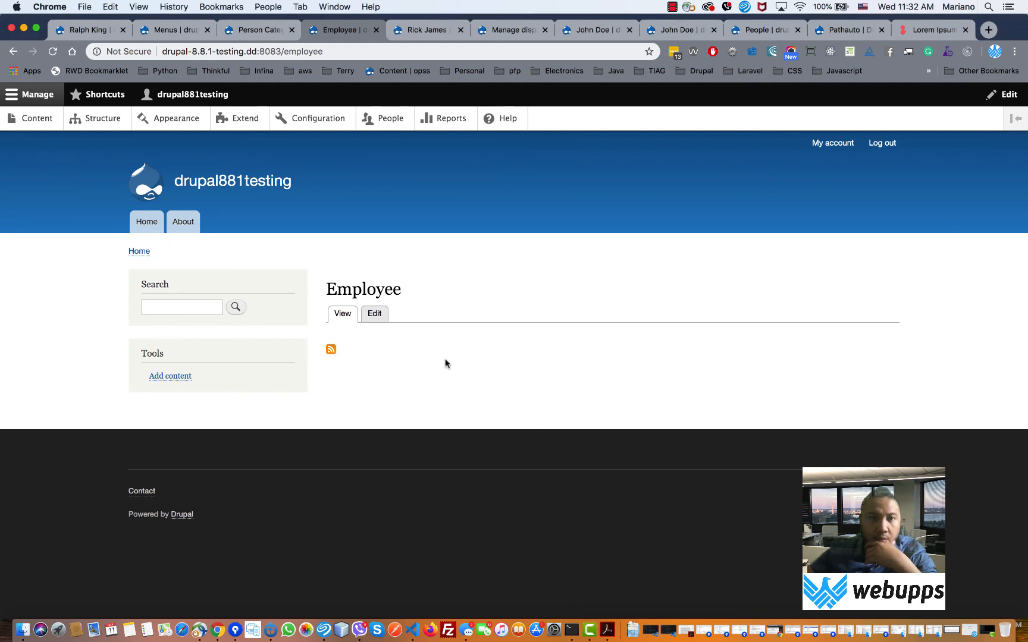
left_click(54, 52)
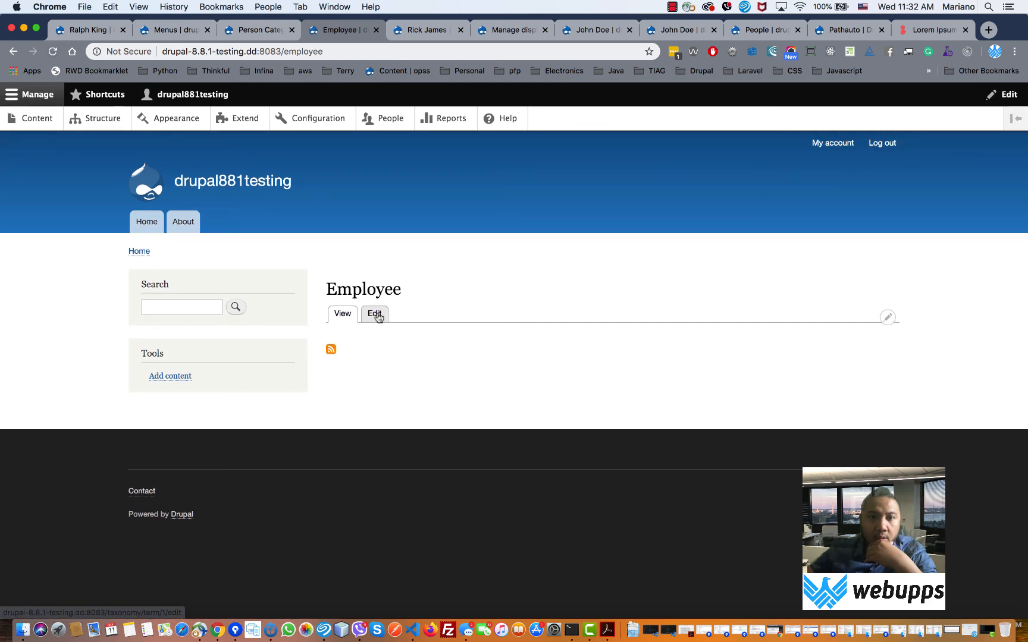
left_click(425, 31)
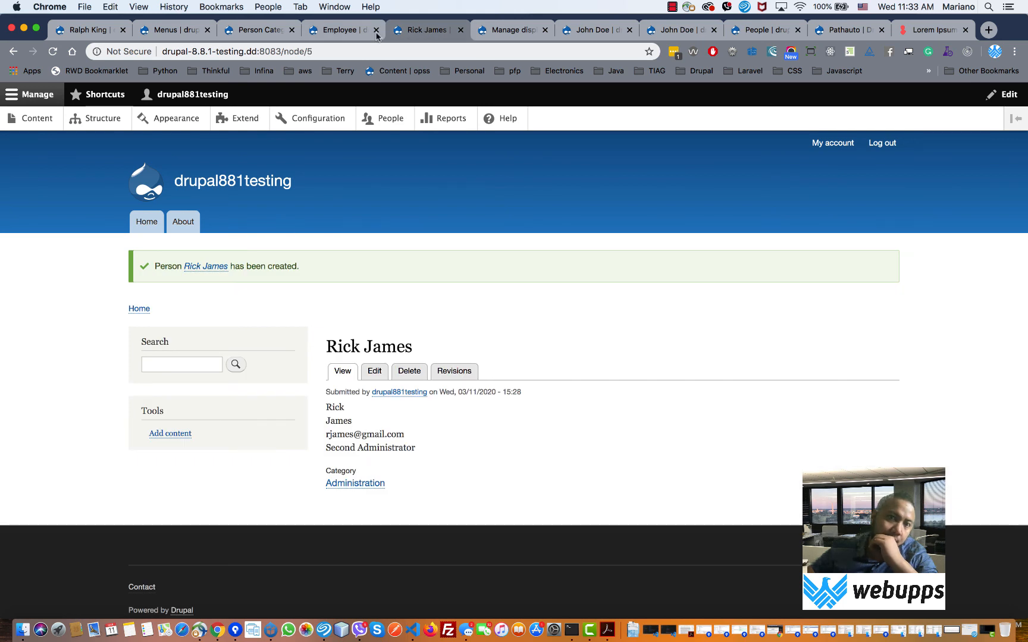
left_click(347, 32)
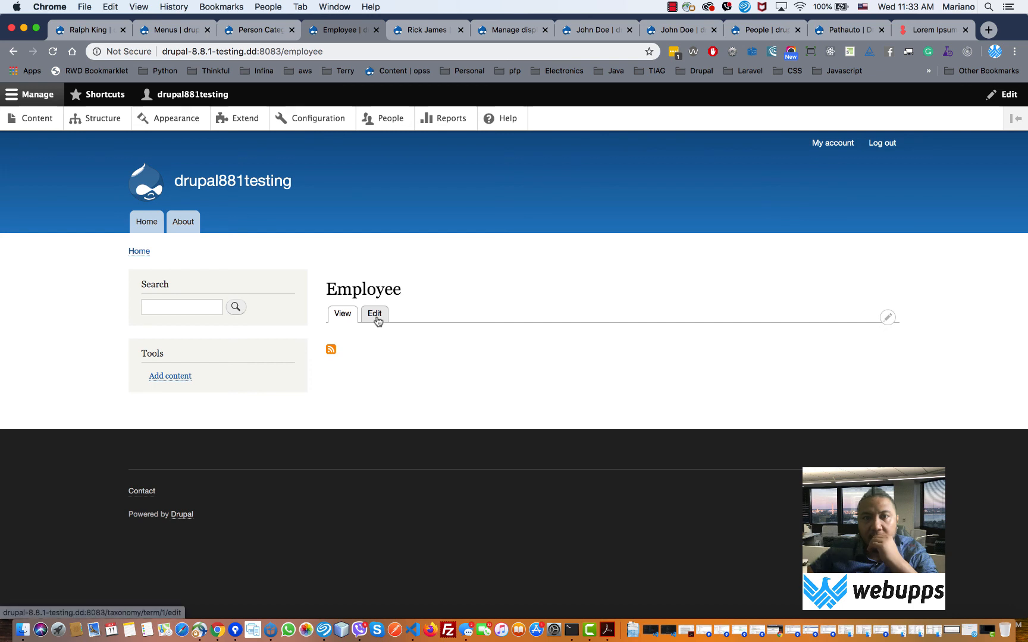
left_click(888, 319)
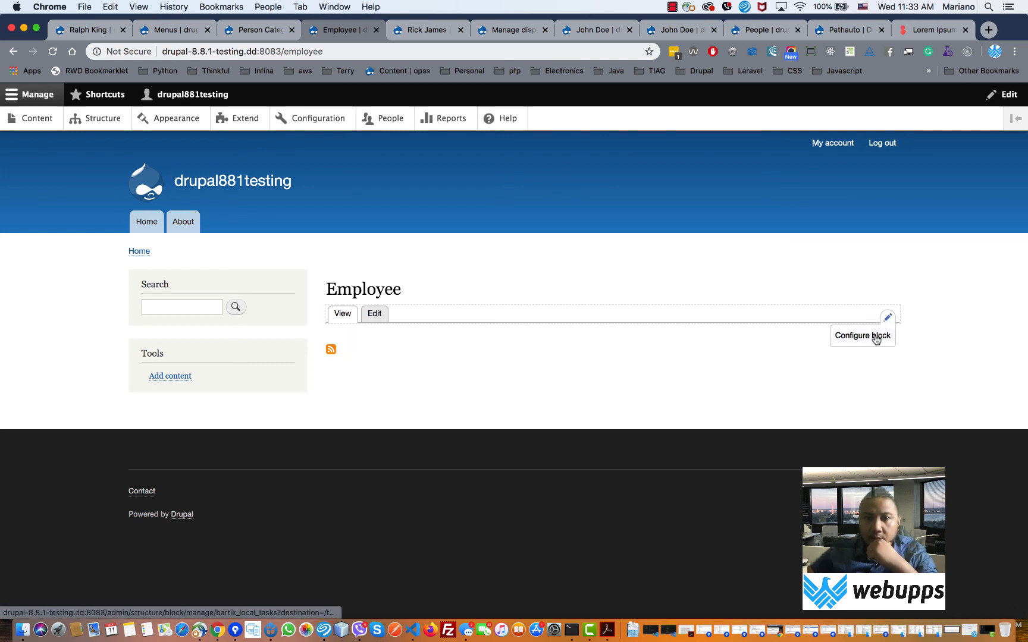
left_click(875, 337)
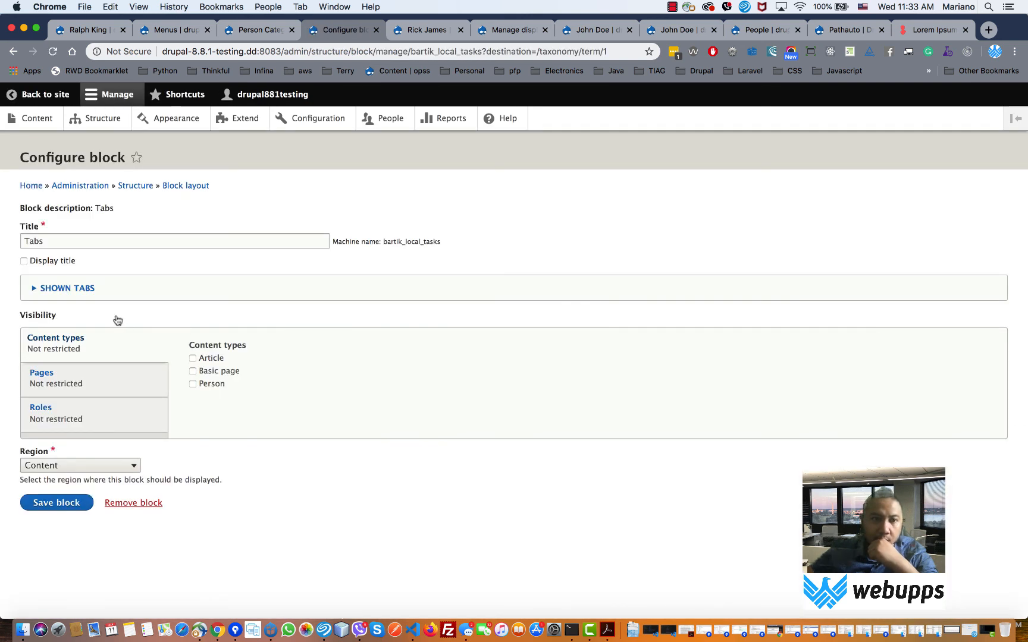
left_click(58, 288)
left_click(58, 288)
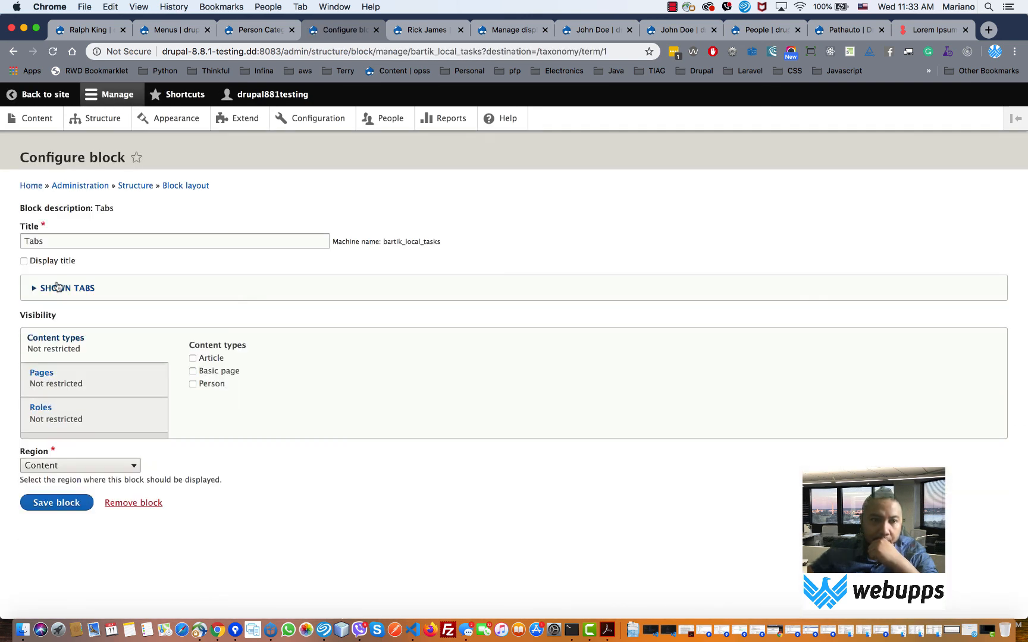
left_click(47, 371)
left_click(13, 52)
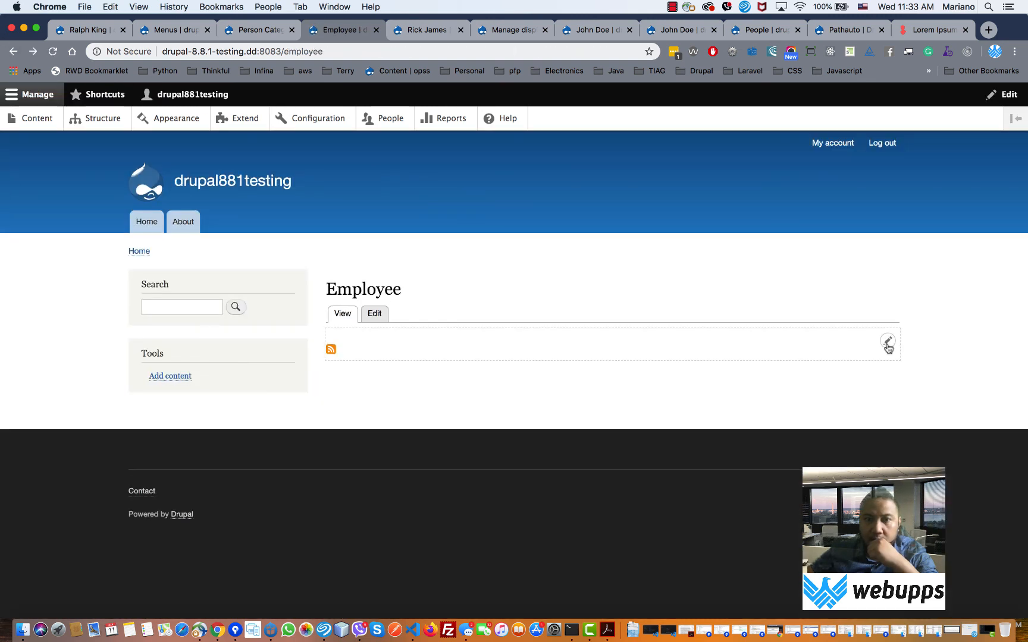
left_click(888, 344)
- Open the Taxonomy term view behind the term page and scroll through its settings
left_click(883, 359)
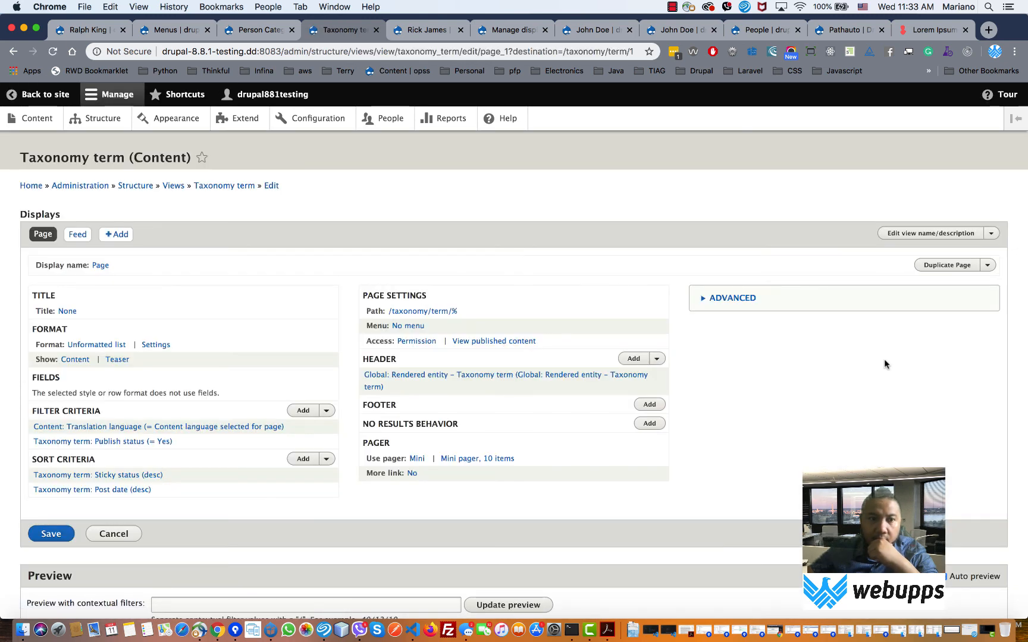
scroll(883, 360, "down", 3)
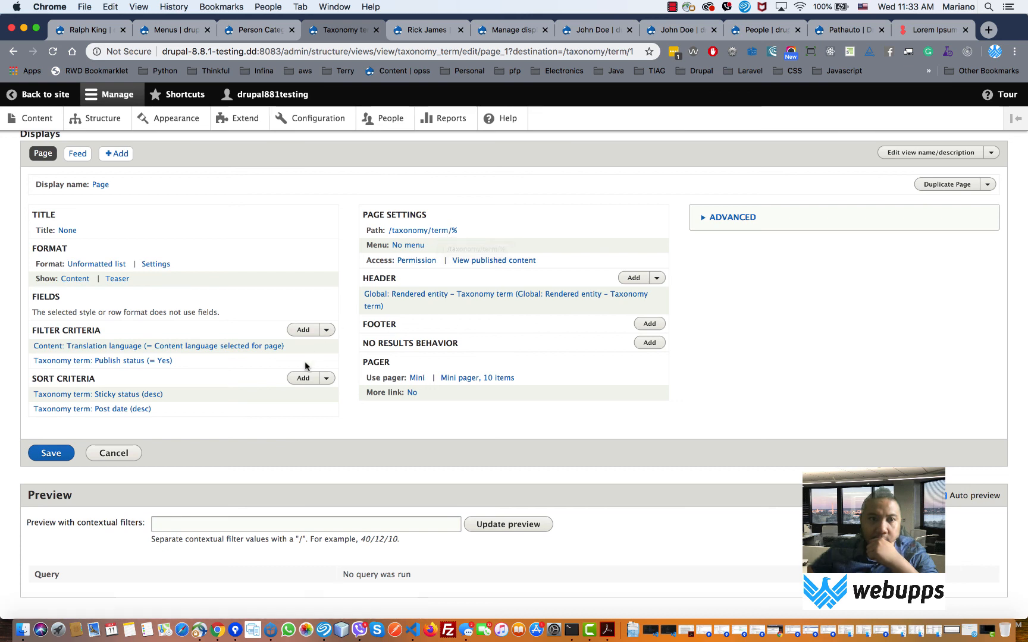
scroll(337, 373, "down", 2)
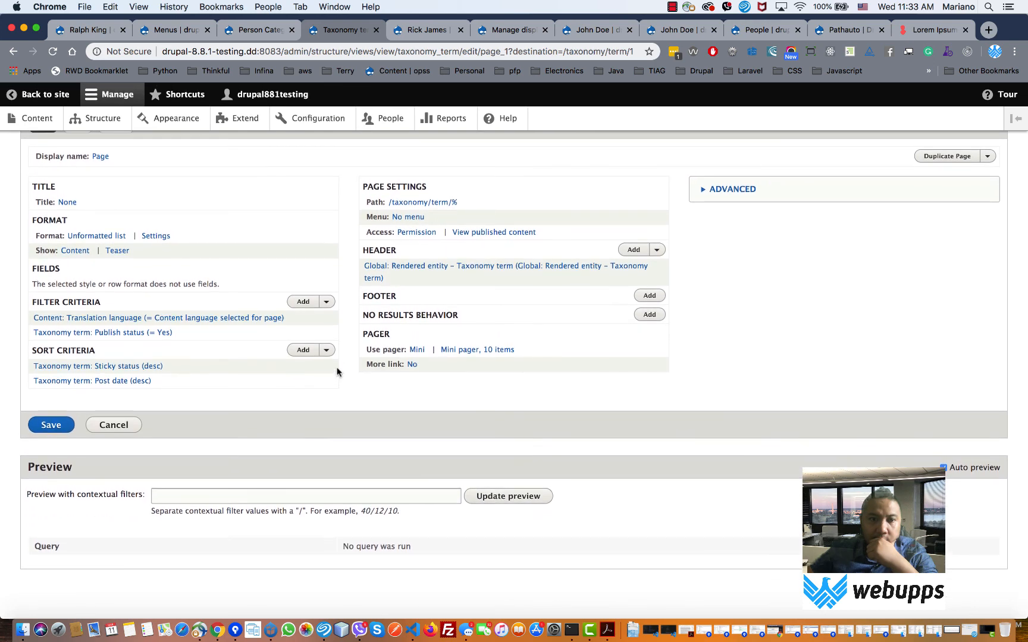
scroll(337, 371, "up", 1)
scroll(336, 371, "up", 3)
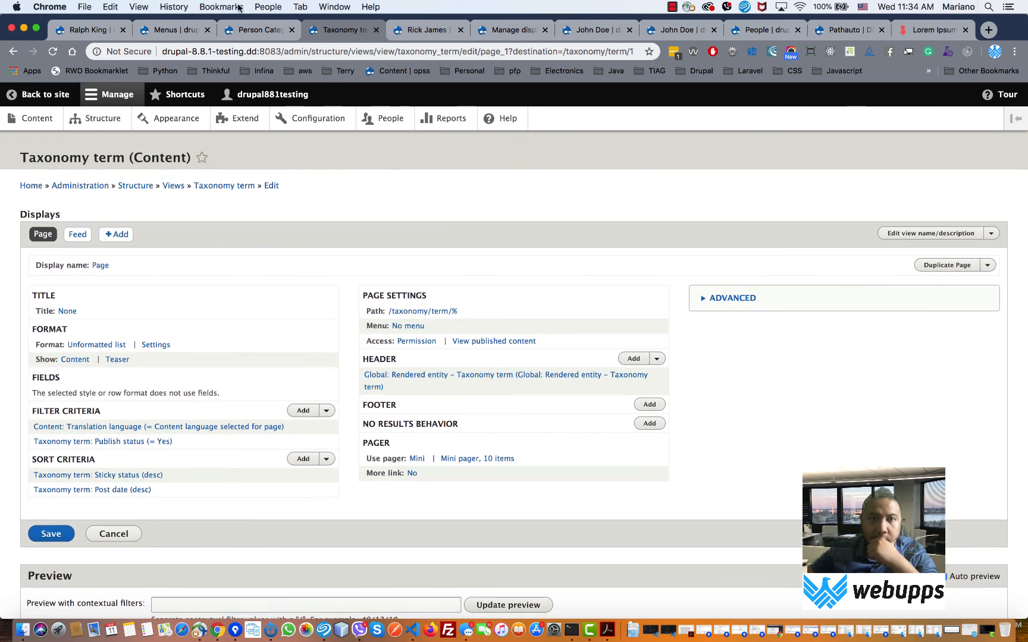
- Compare the view editor and person page, ending on the Person Category term list
left_click(253, 31)
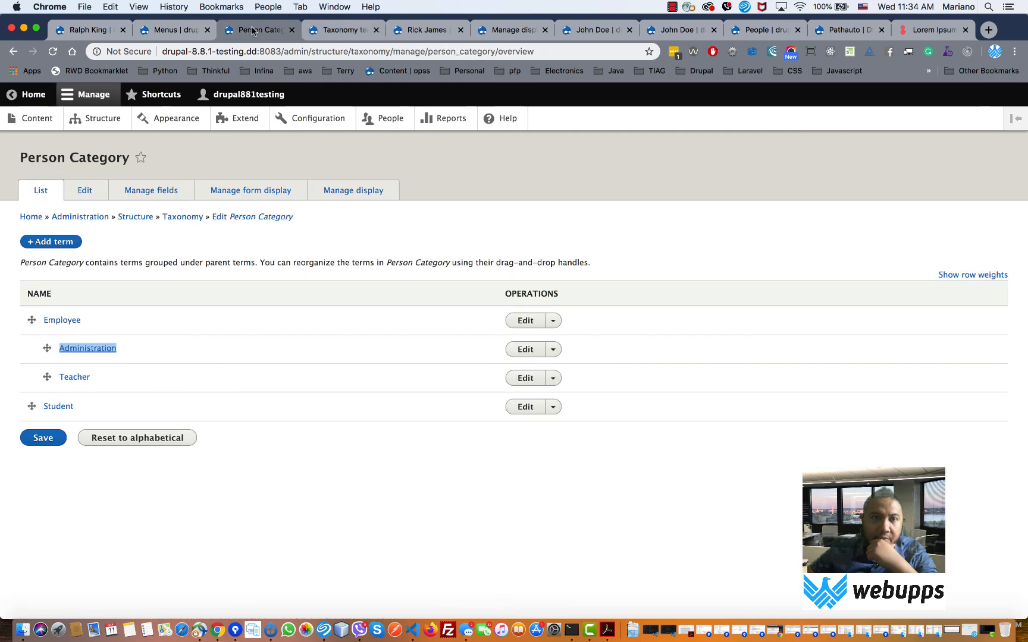
left_click(338, 27)
scroll(259, 390, "down", 3)
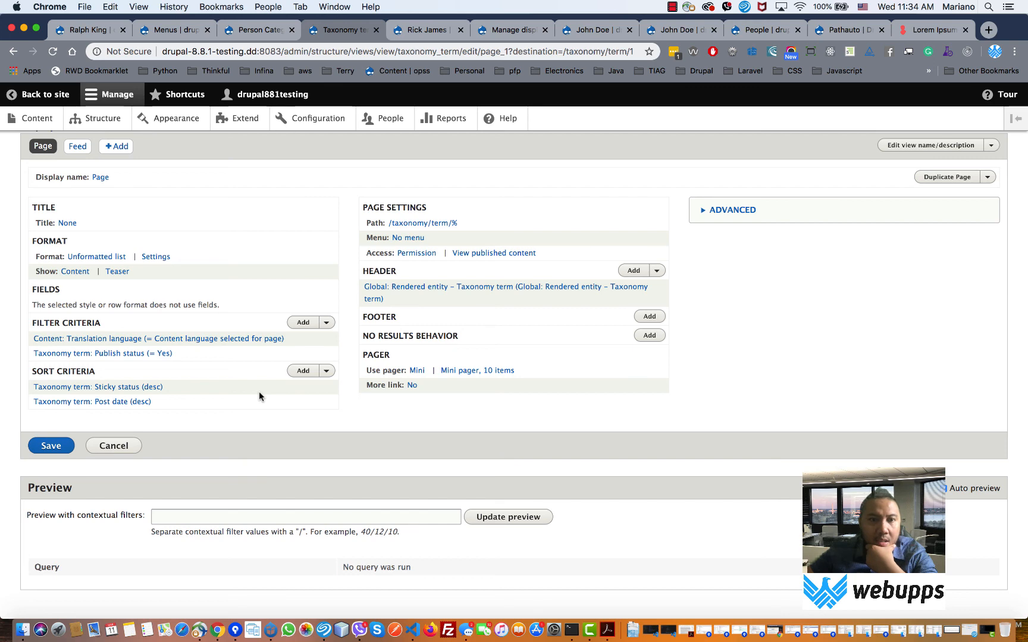
left_click(261, 31)
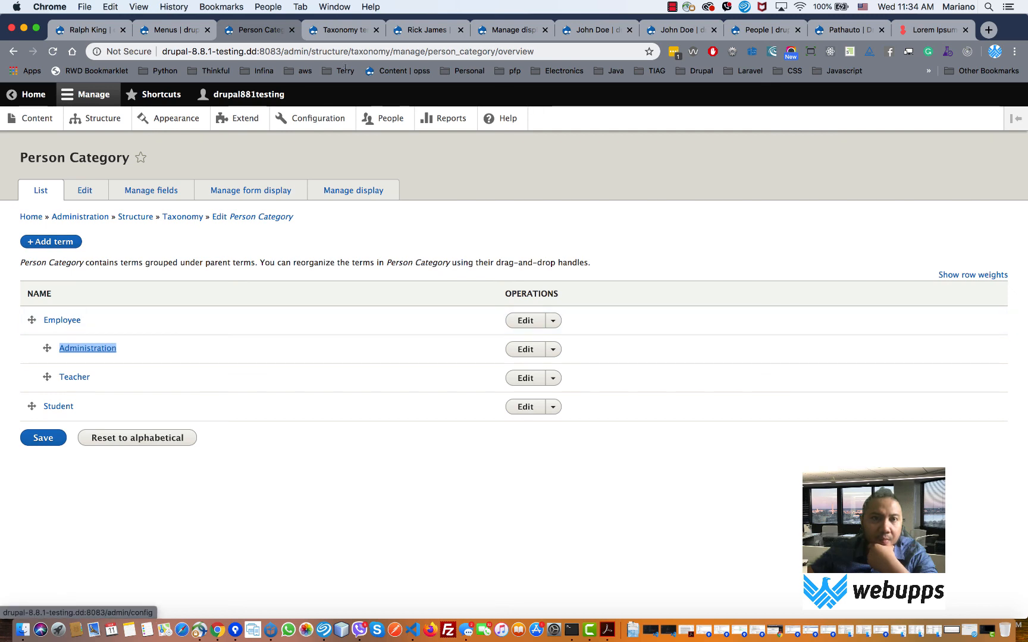
left_click(348, 31)
left_click(401, 33)
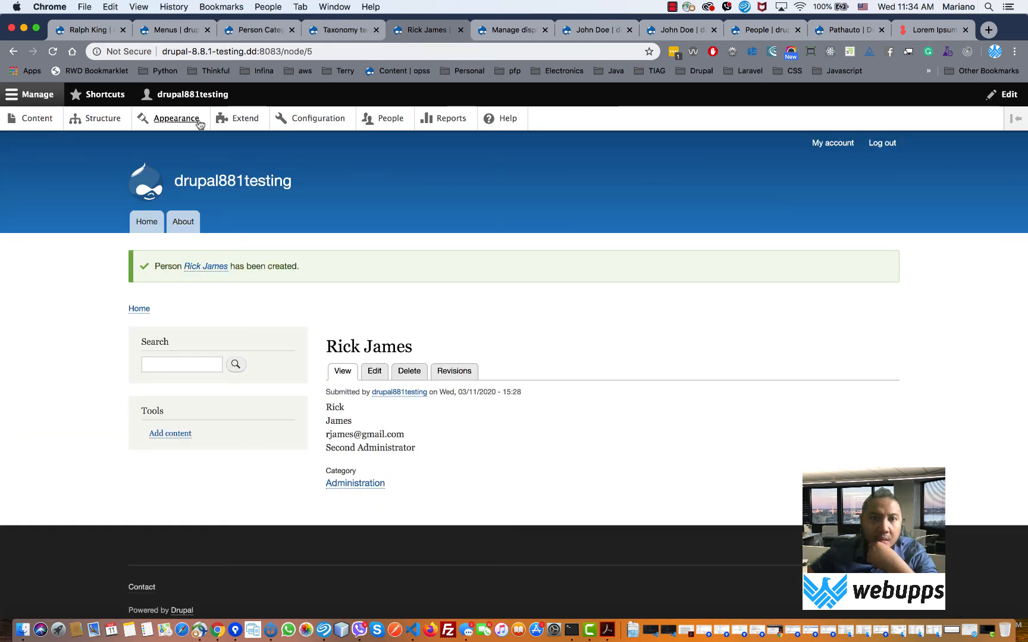
left_click(256, 33)
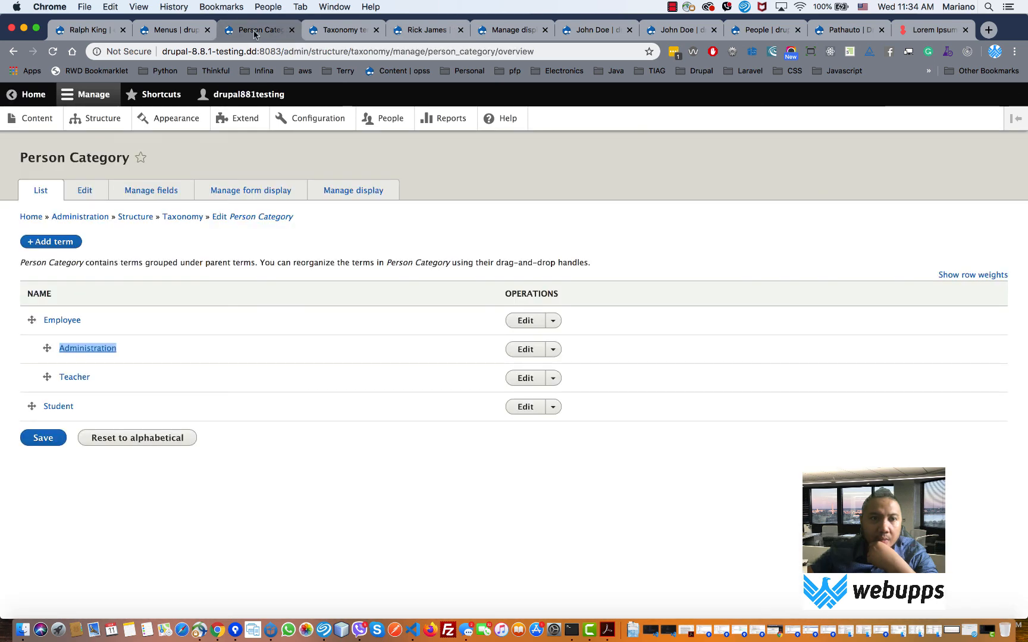
- Open the Employee term page in its own tab
right_click(72, 322)
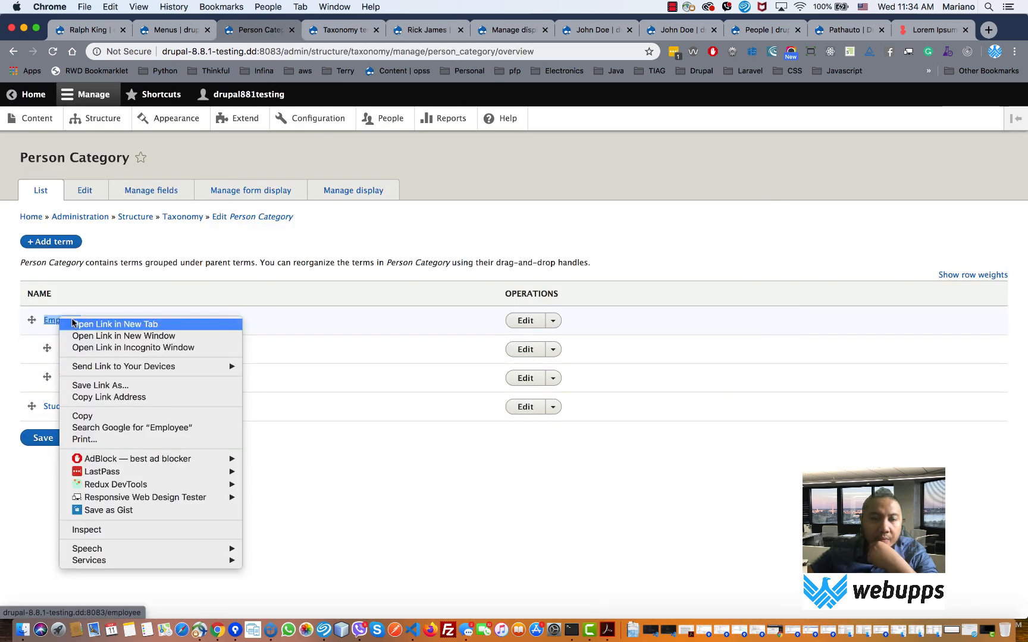
left_click(72, 323)
left_click(319, 29)
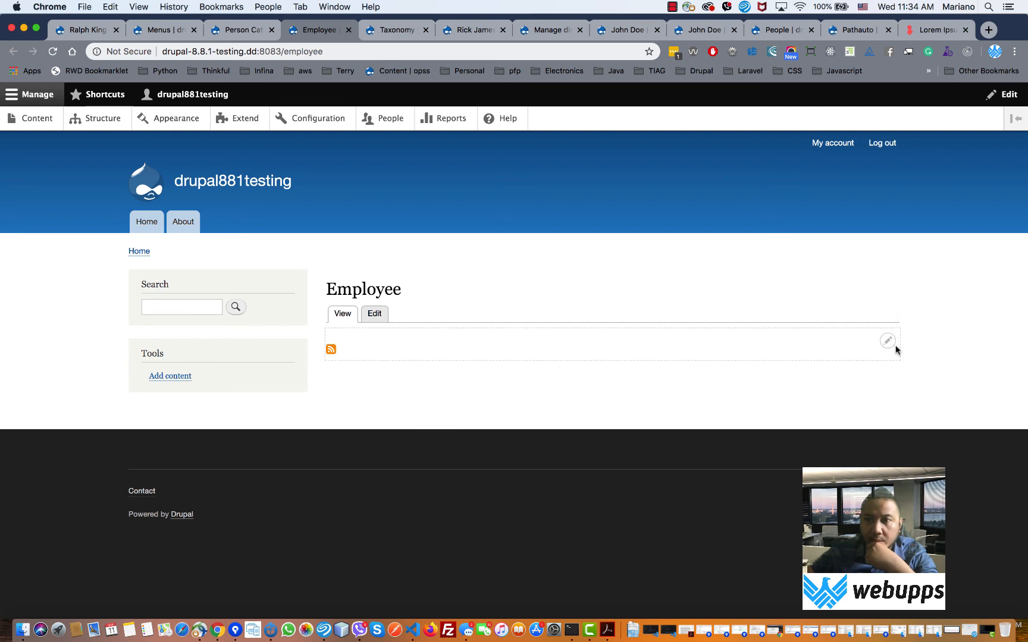
- Edit the Taxonomy term view from the listing's contextual menu and start adding a filter criterion
left_click(890, 344)
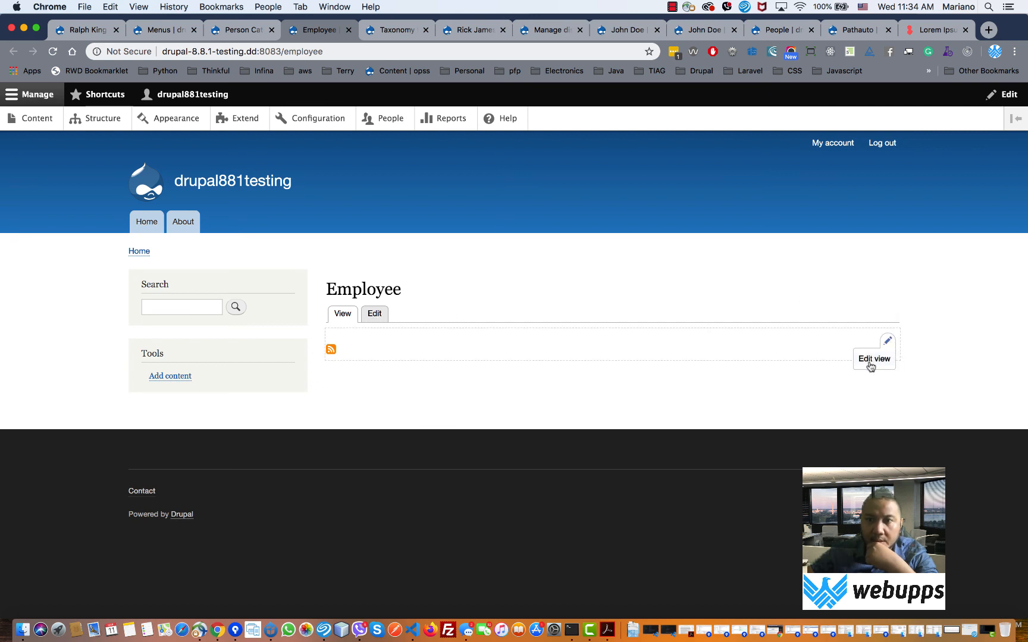
left_click(887, 341)
left_click(876, 359)
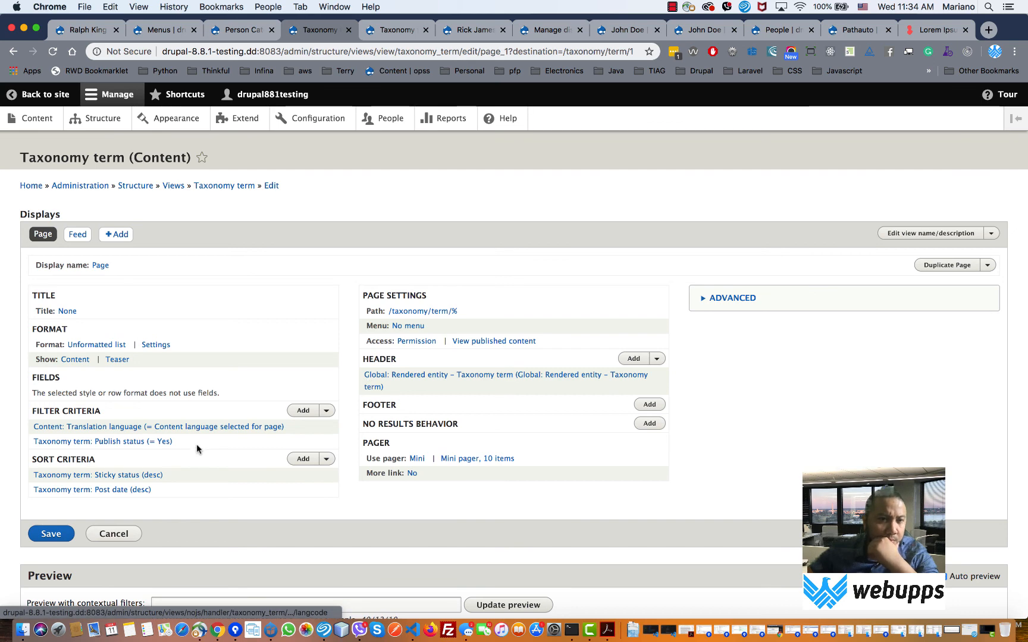
left_click(310, 412)
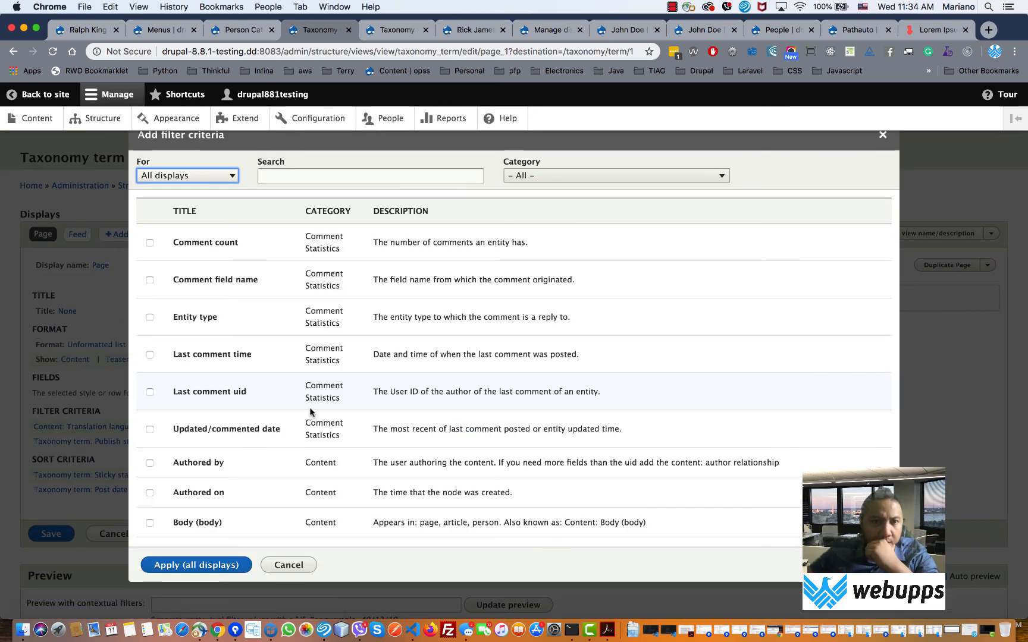
- Scroll the Taxonomy term view's filter criteria list, close it without adding anything, and return to Person Category terms
scroll(310, 412, "down", 10)
scroll(310, 412, "down", 3)
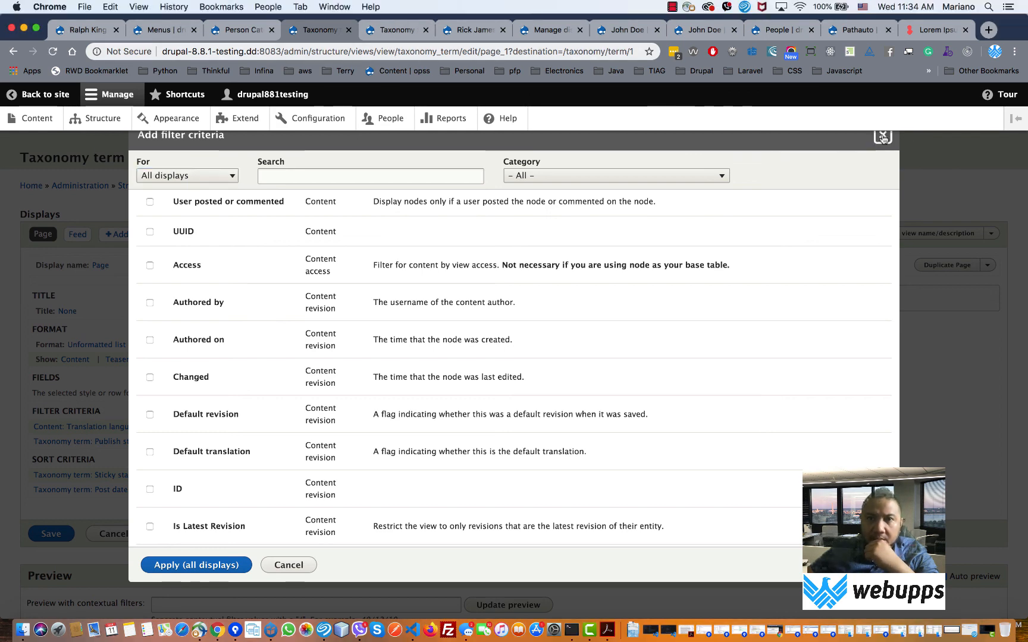
left_click(882, 135)
left_click(234, 33)
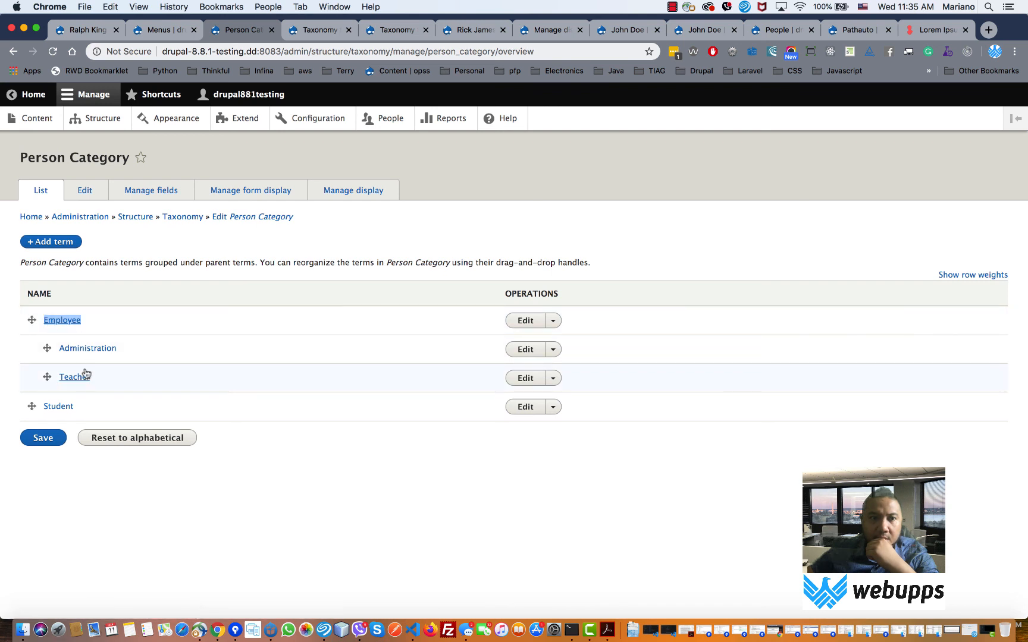
- Check the open Menus, view editor and person page tabs, then return to the Person Category list
left_click(154, 33)
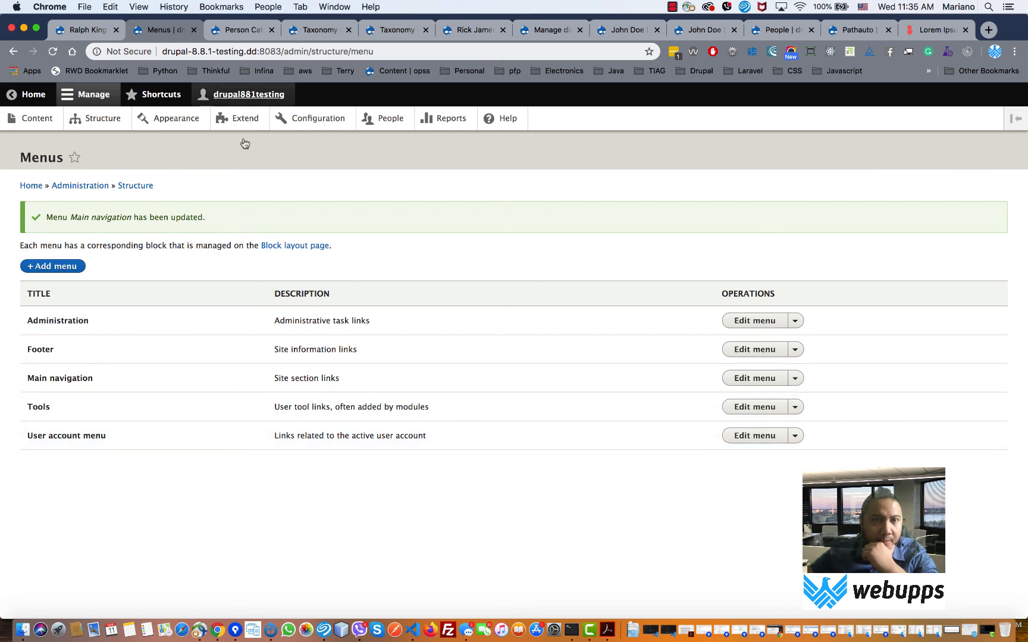
left_click(304, 29)
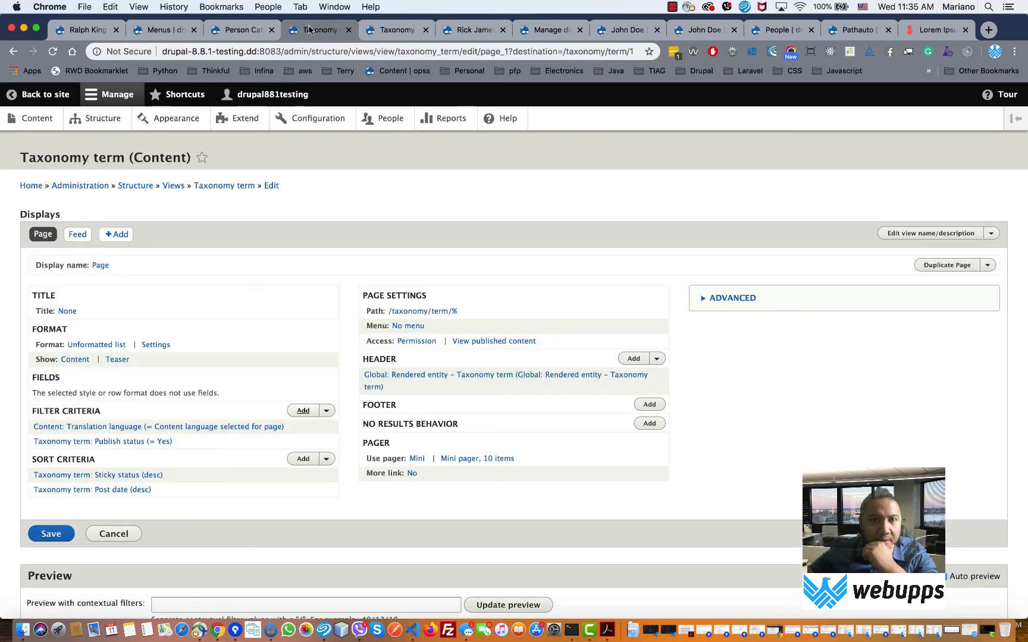
left_click(395, 31)
left_click(454, 31)
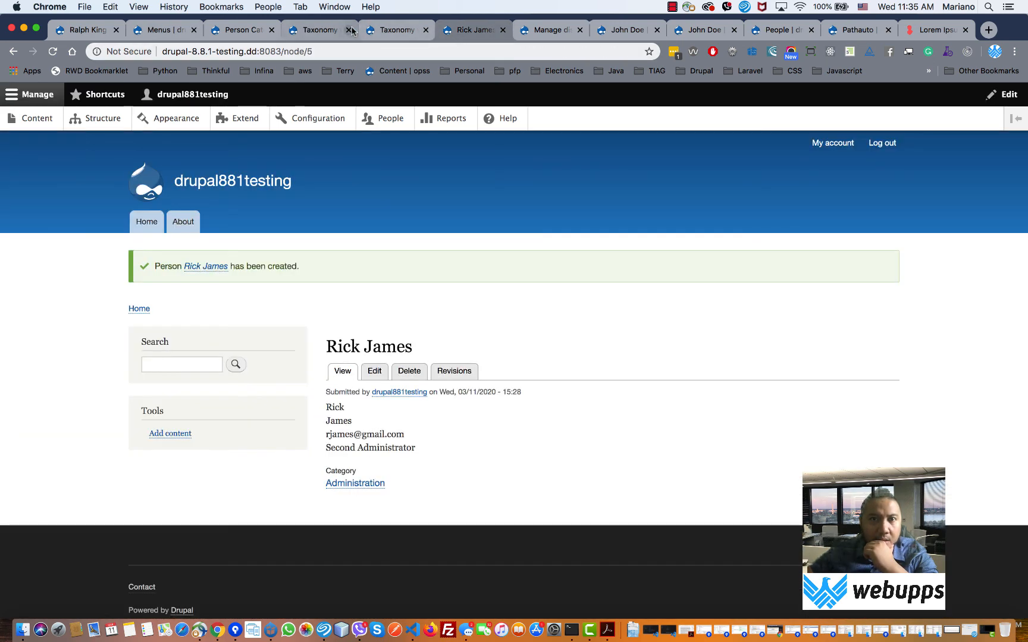
left_click(321, 32)
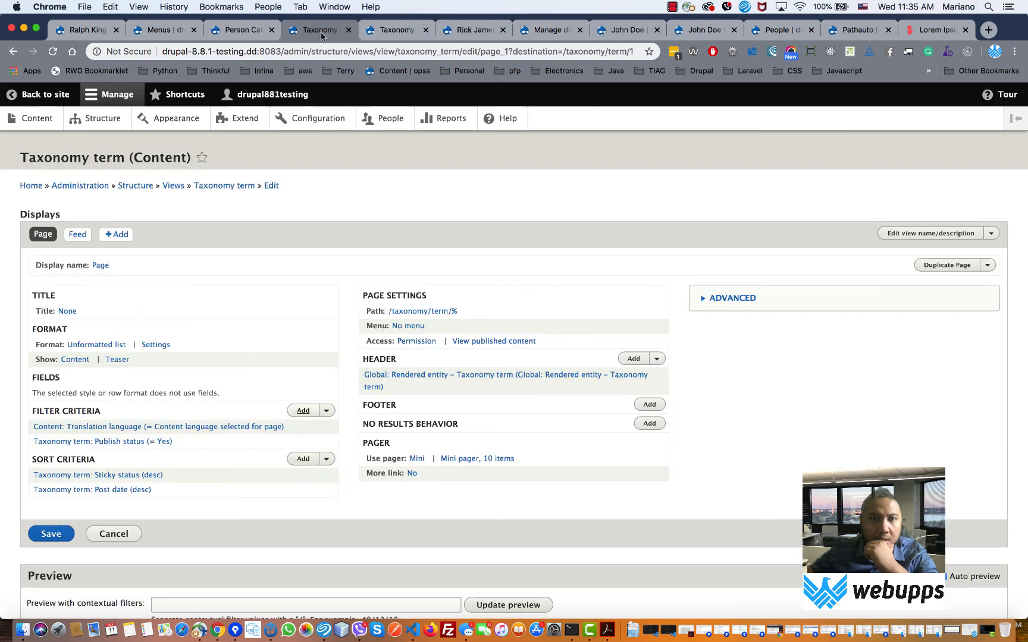
left_click(251, 33)
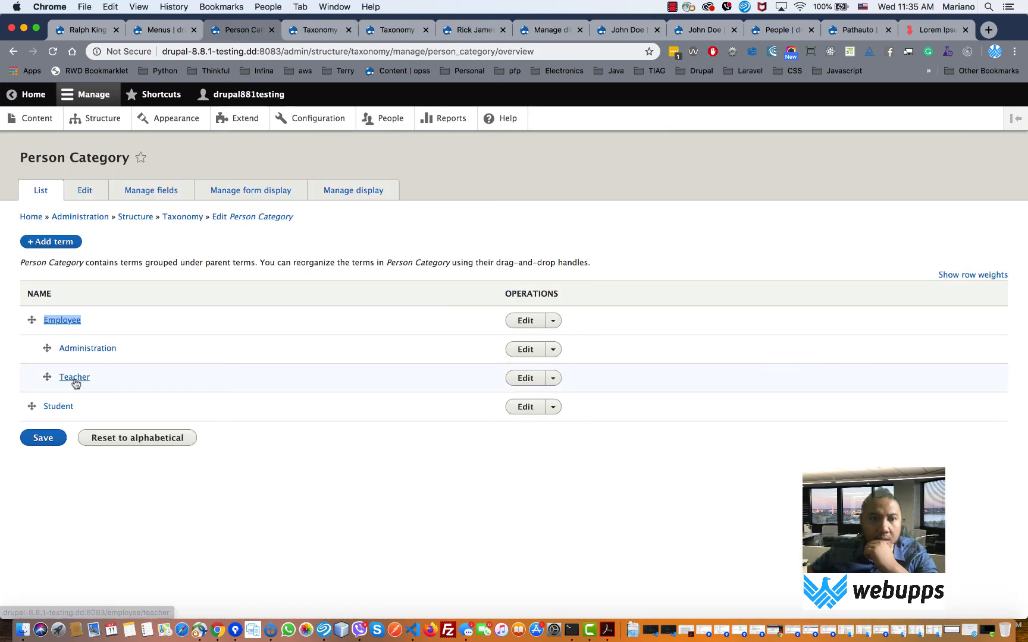
- Open the Administration term page and copy its employee/administration path from the address bar
left_click(77, 351)
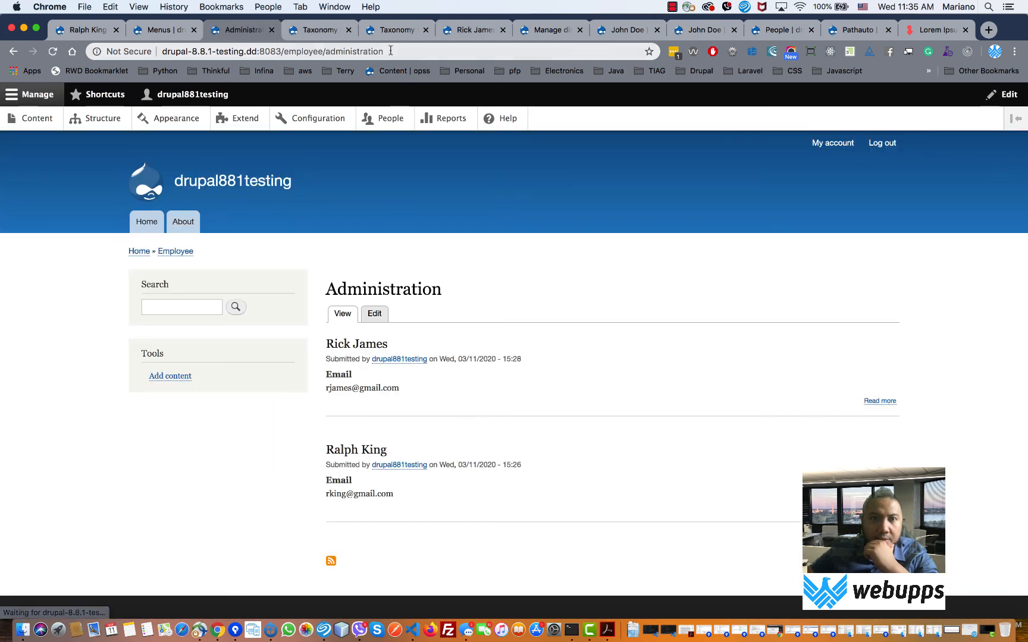
left_click_drag(384, 51, 282, 51)
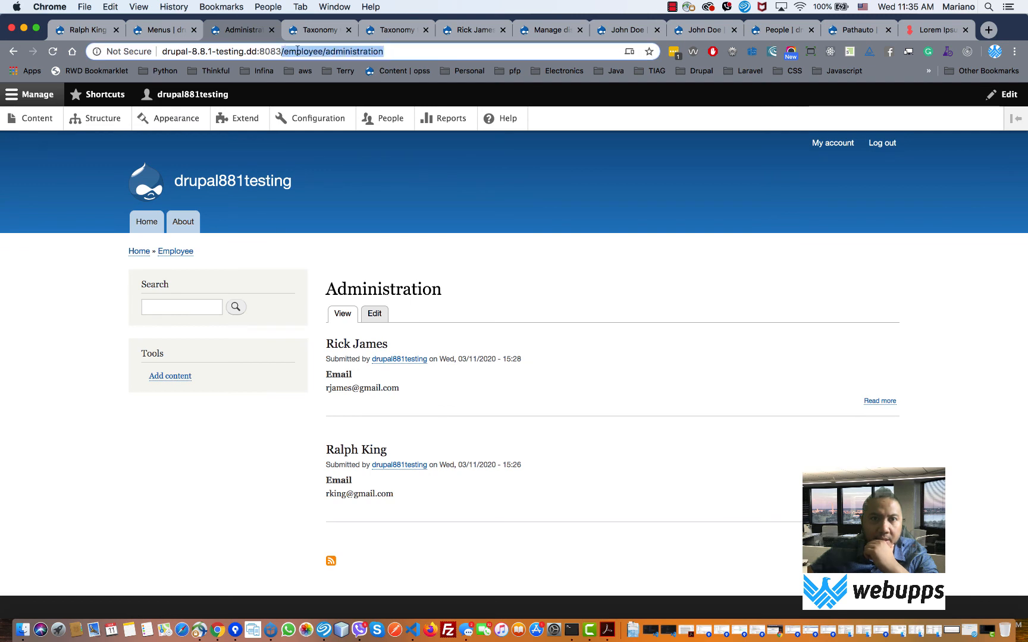
right_click(298, 51)
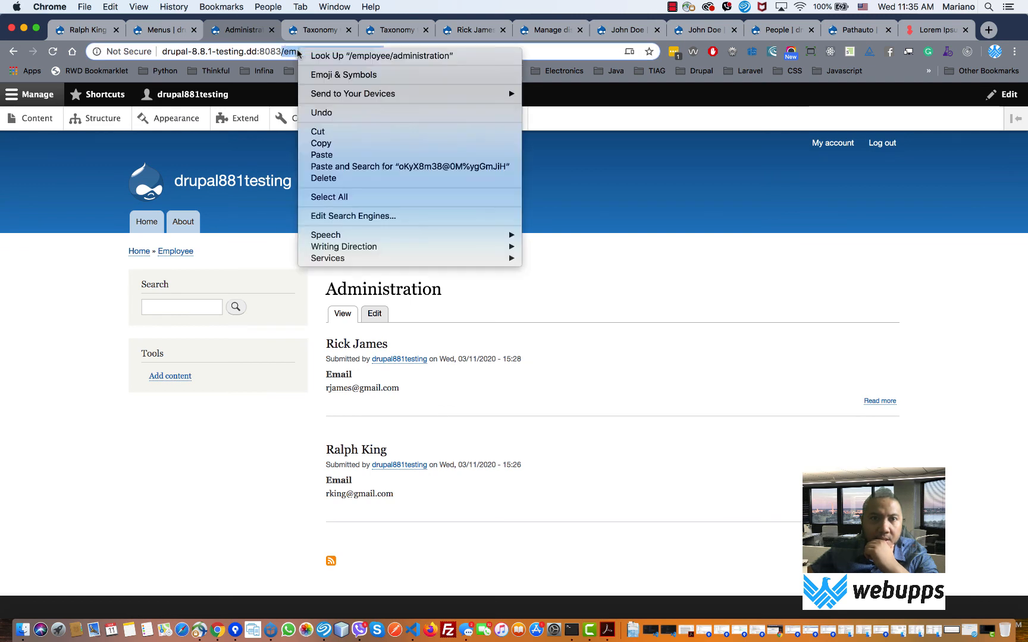
left_click(344, 144)
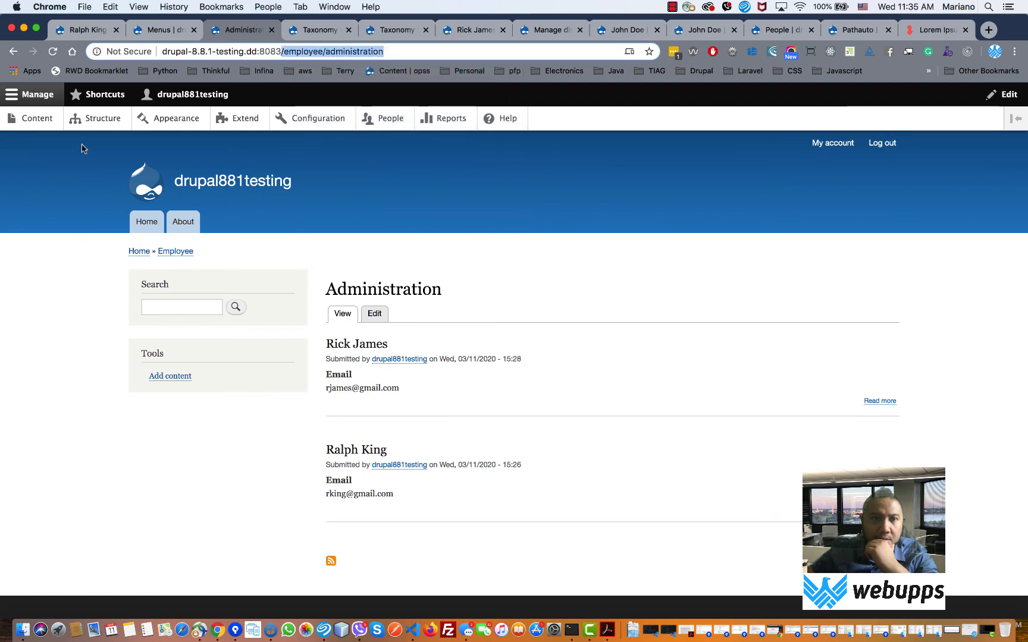
left_click(160, 29)
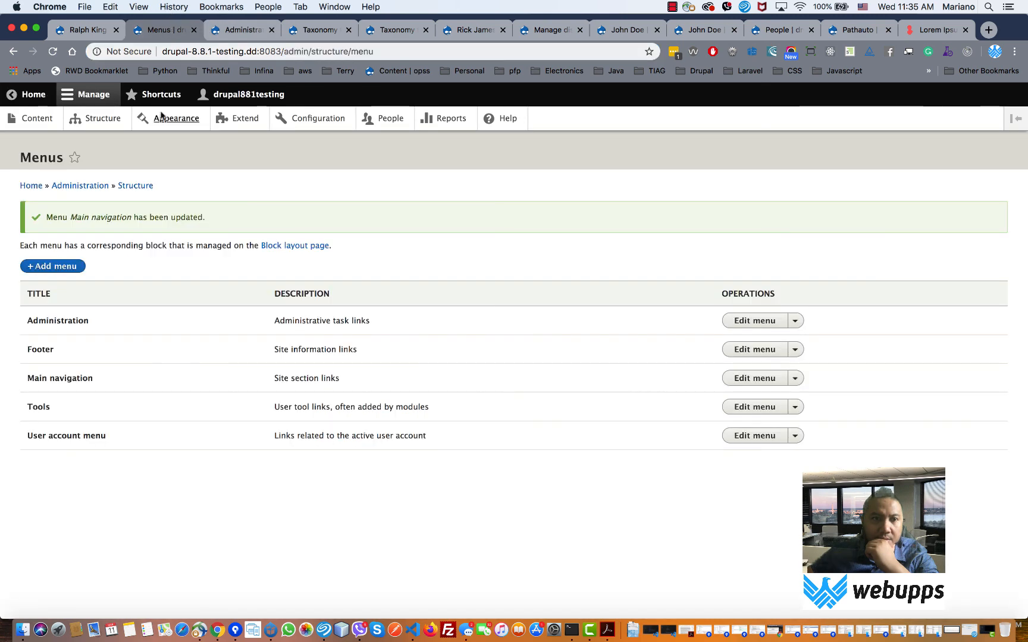
- Create an 'Administration' link to the pasted /employee/administration path in Main navigation, then save the menu
left_click(755, 378)
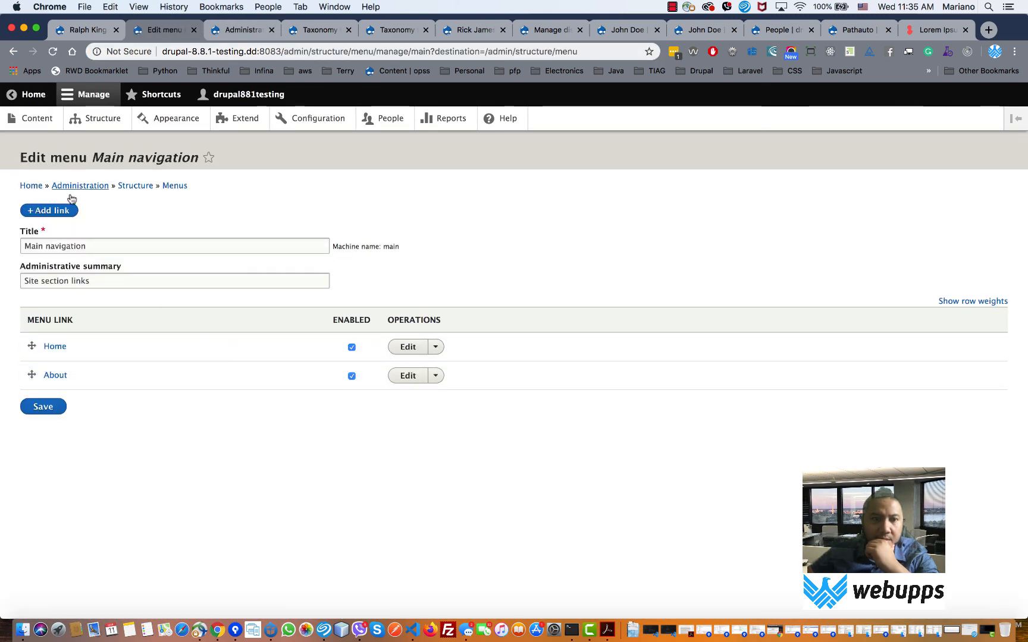
left_click(53, 210)
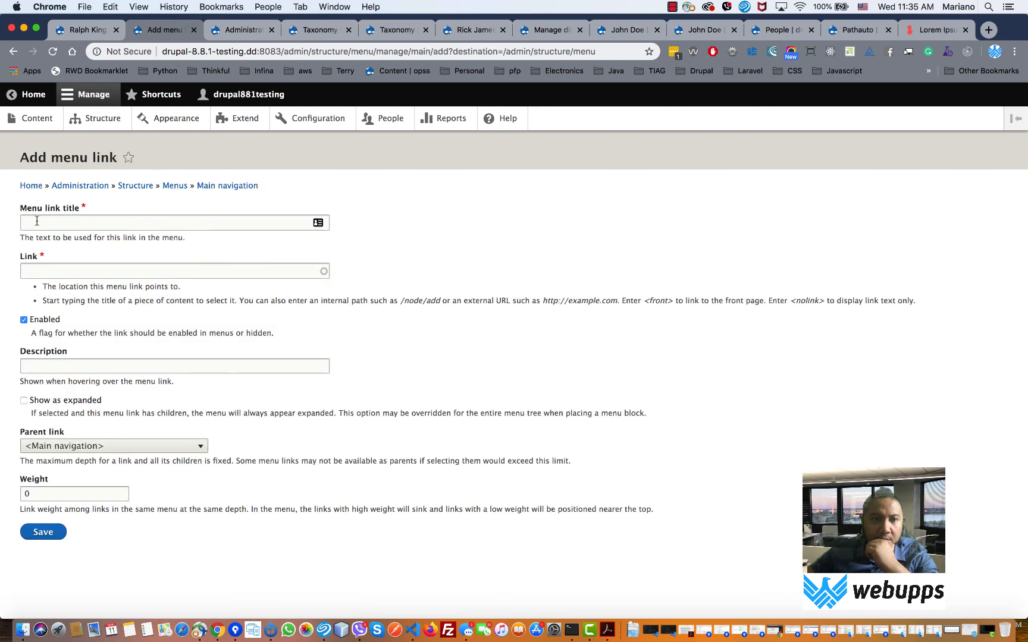
left_click(36, 221)
type("Adm")
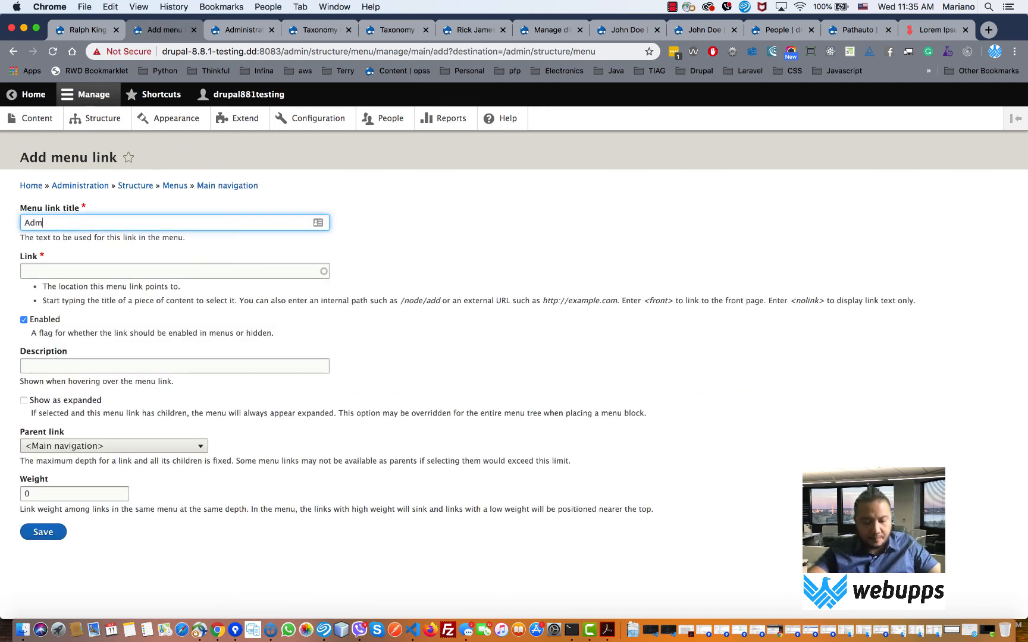
type("inistrat")
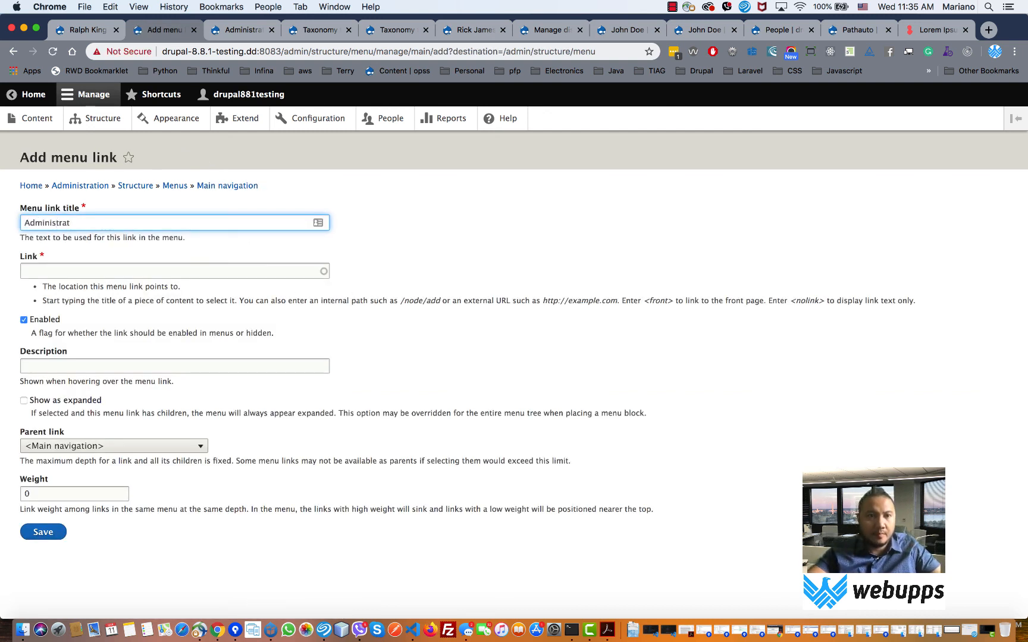
type("ion")
key("Tab")
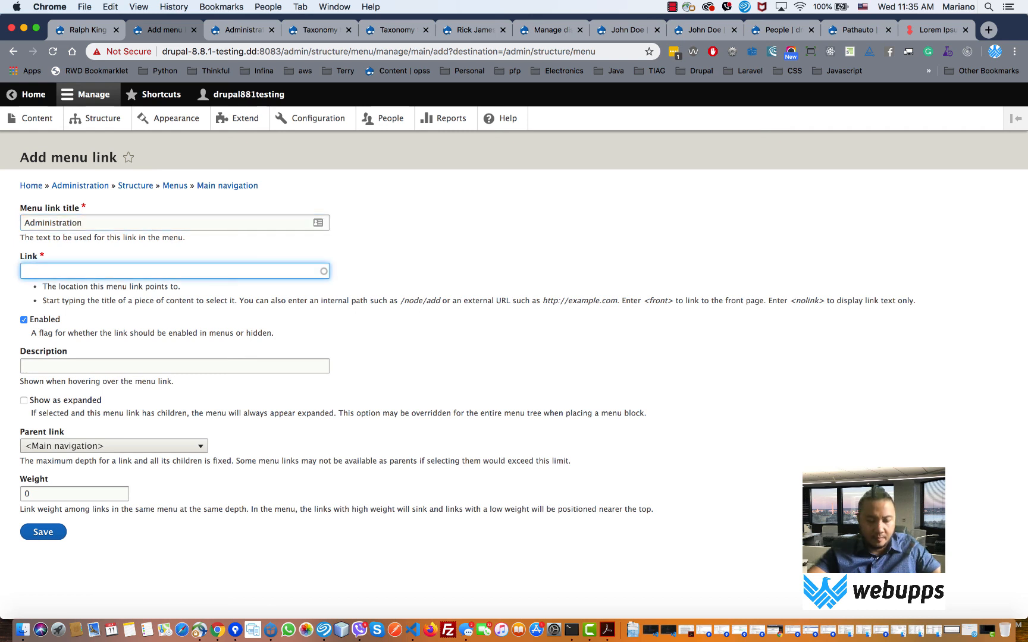
key("super+v")
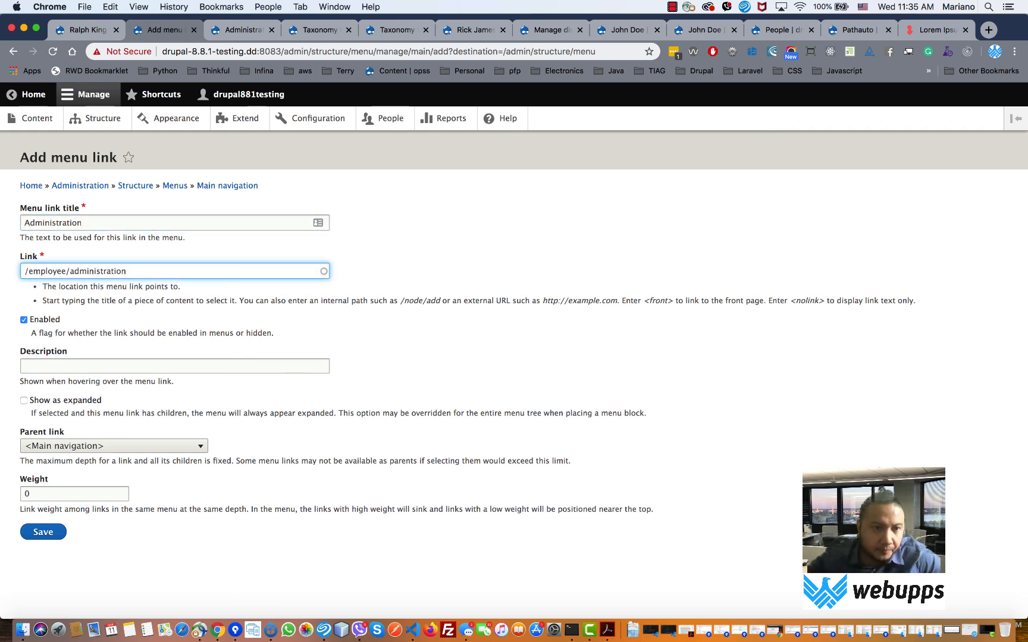
left_click(40, 530)
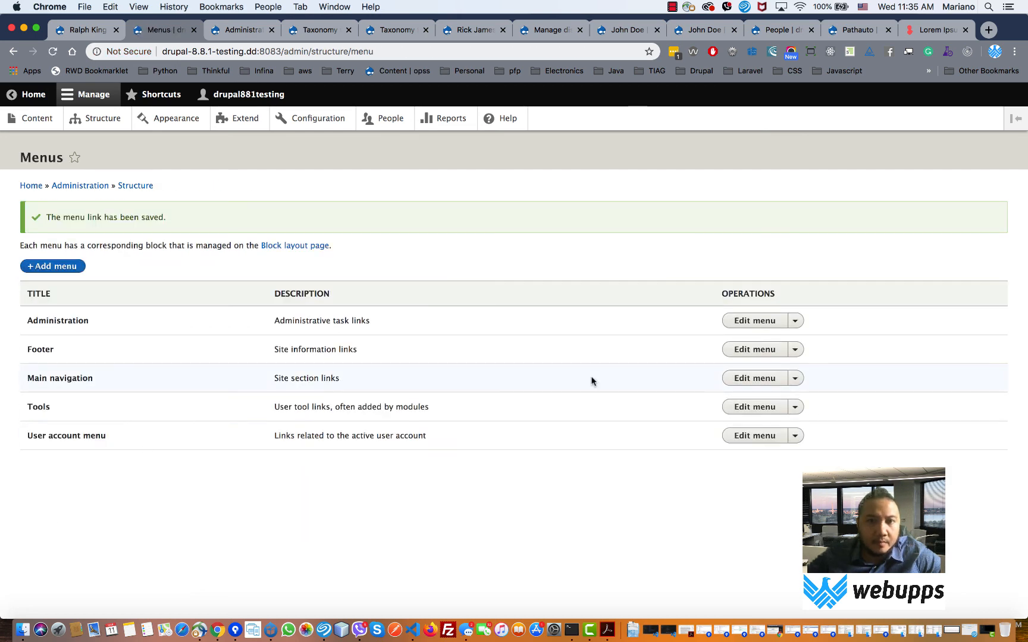
left_click(744, 382)
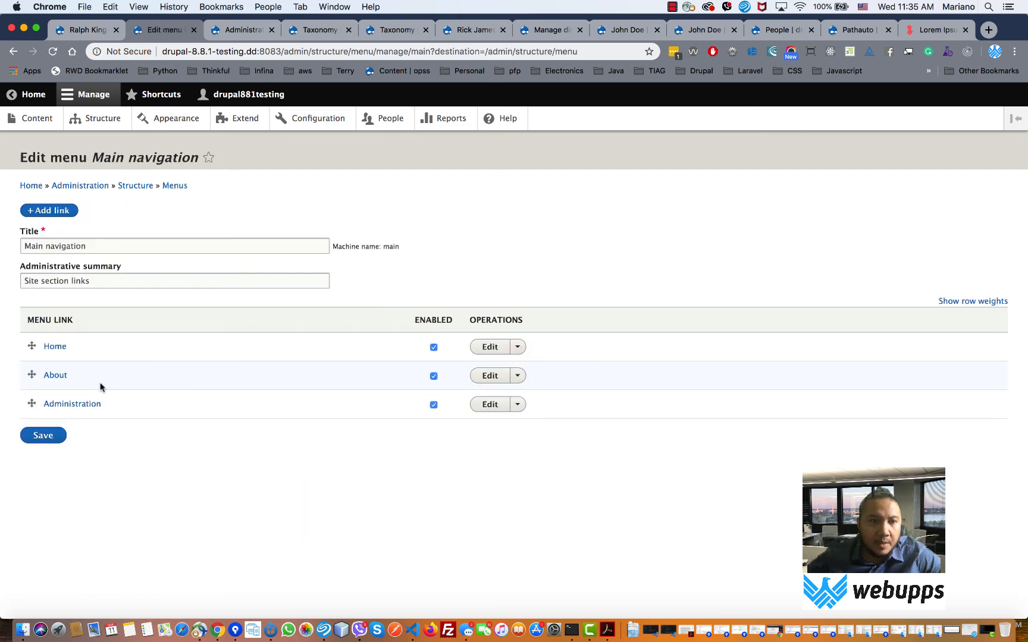
left_click(47, 441)
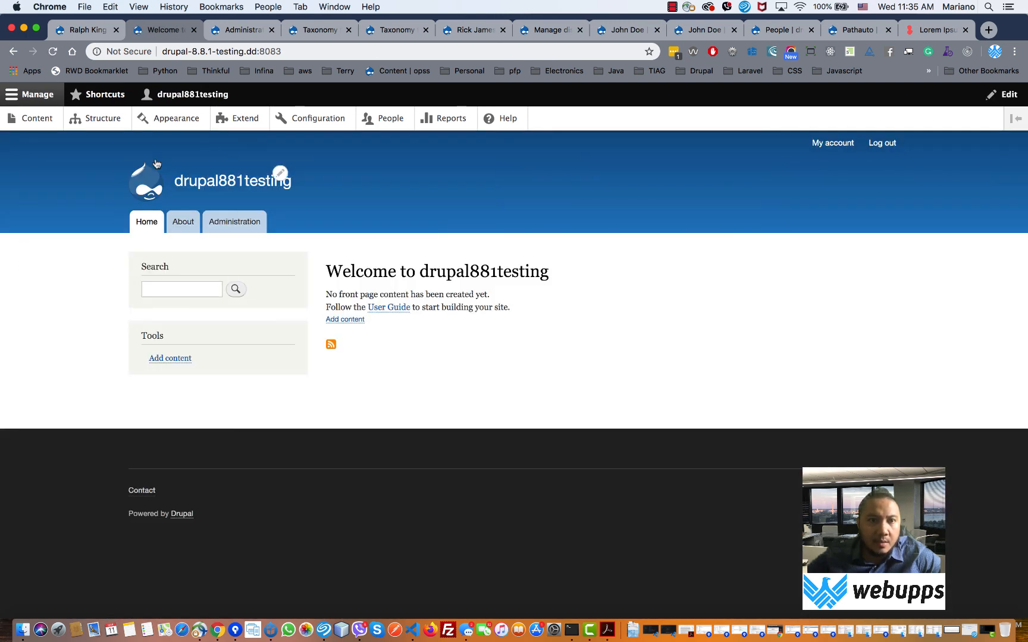
- Open the Administration menu page, view the first employee's full page, and return to the listing twice
left_click(231, 222)
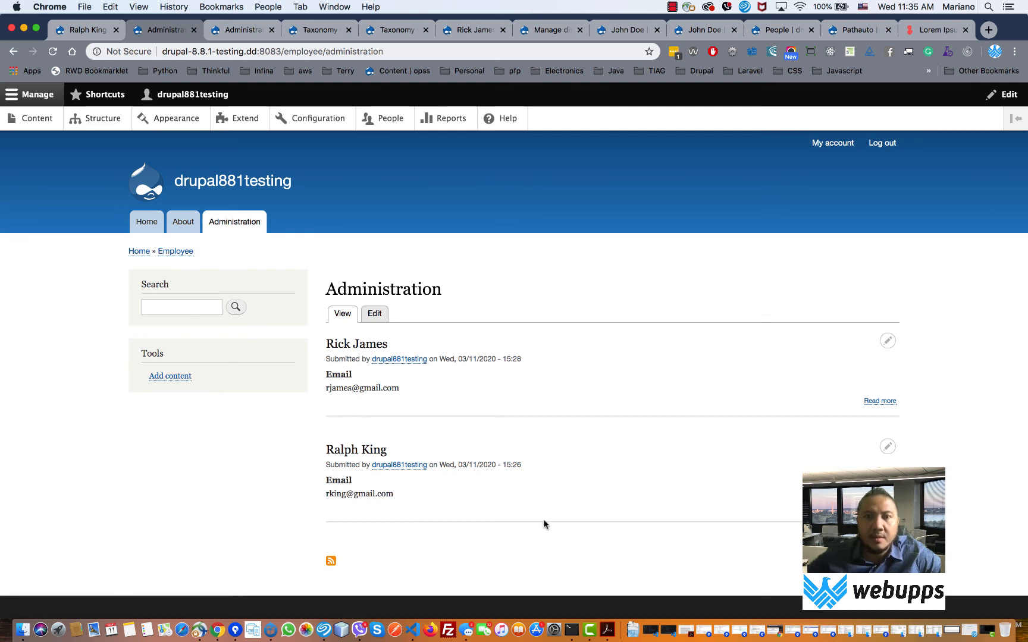
left_click(884, 402)
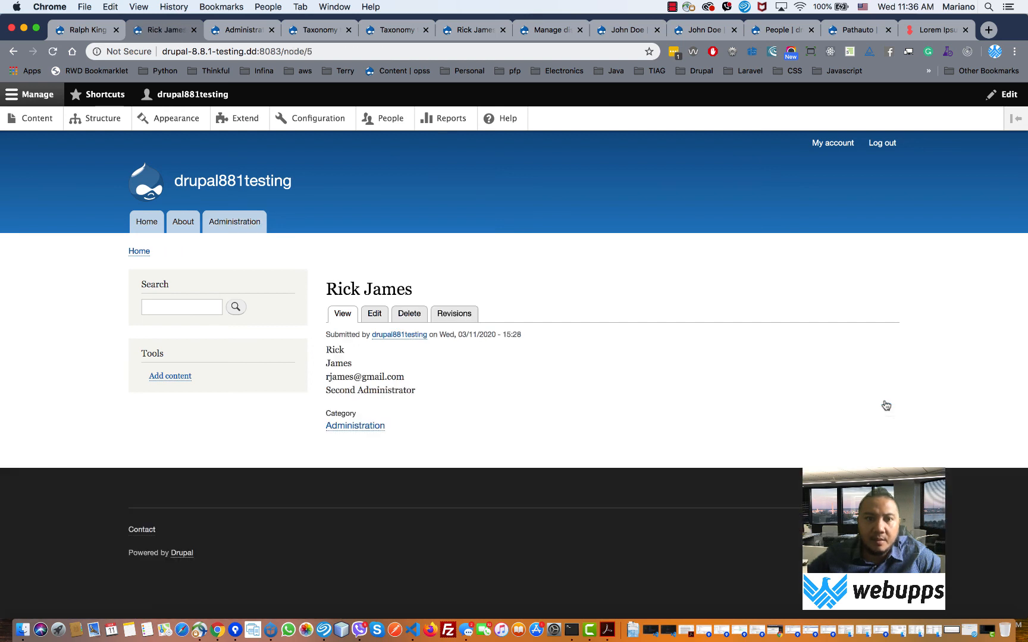
left_click(336, 427)
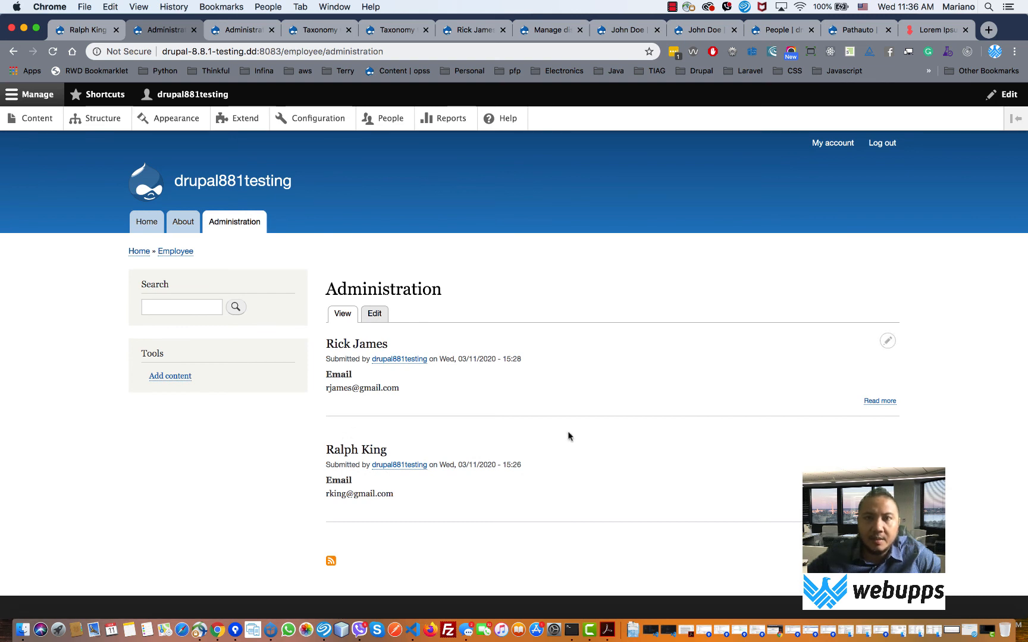
left_click(885, 402)
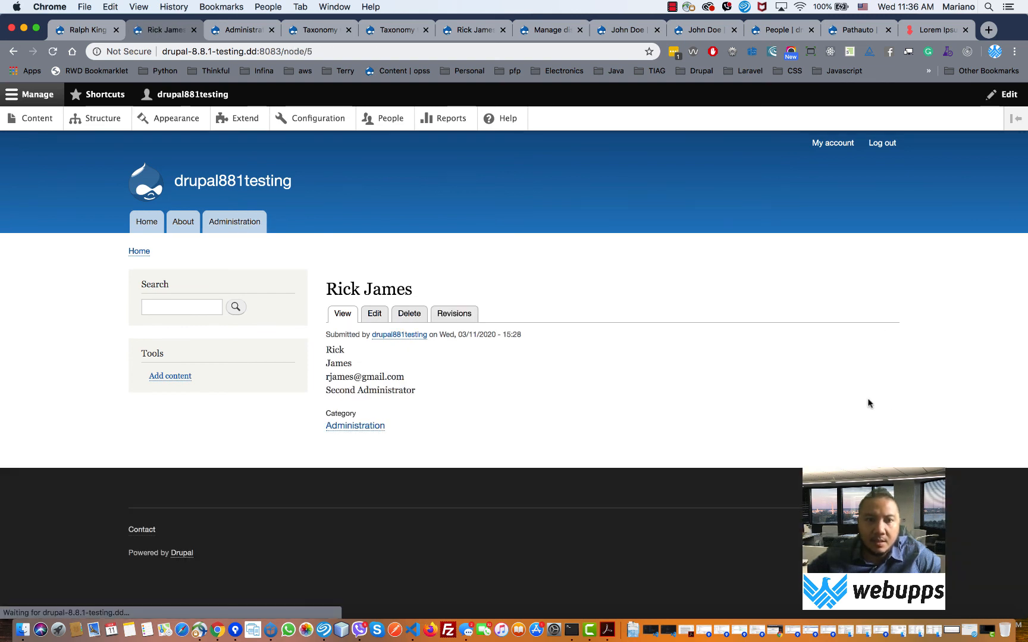
left_click(361, 428)
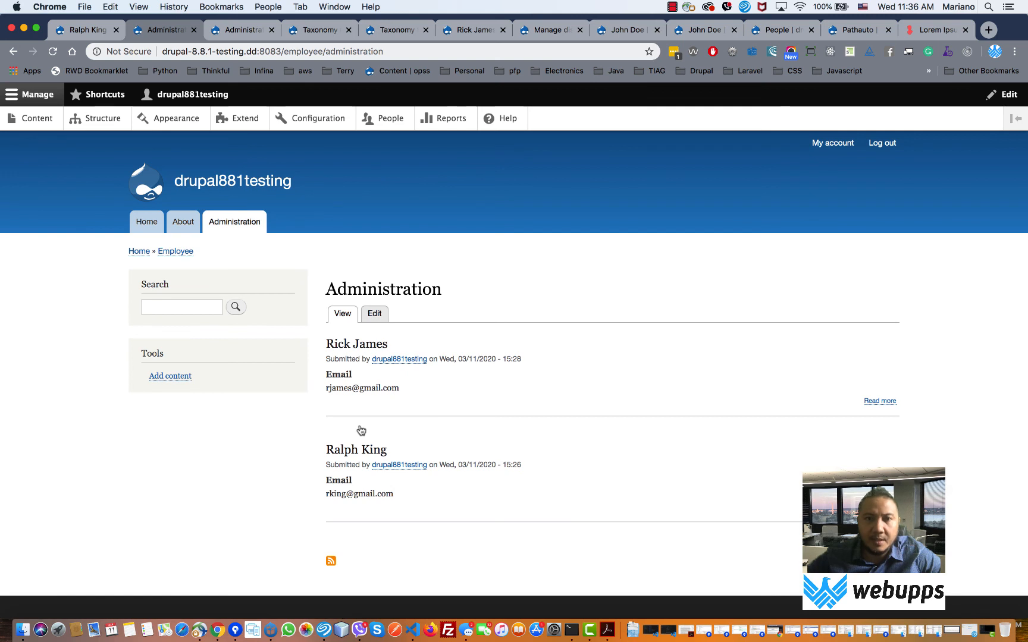
- Review the Form modes and View modes lists under Display modes, then go back to Structure
left_click(103, 119)
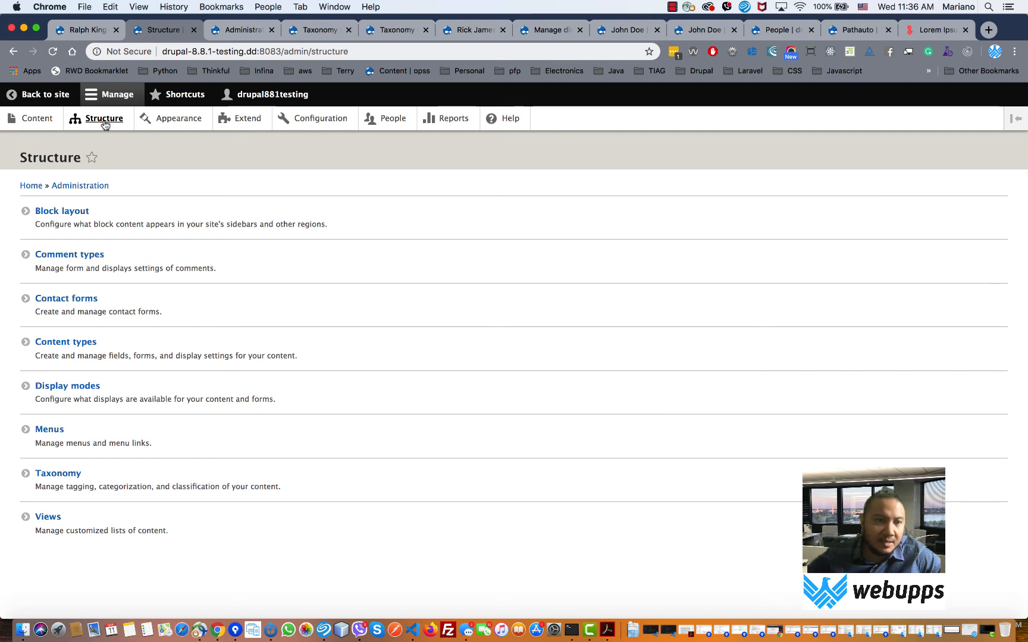
left_click(86, 386)
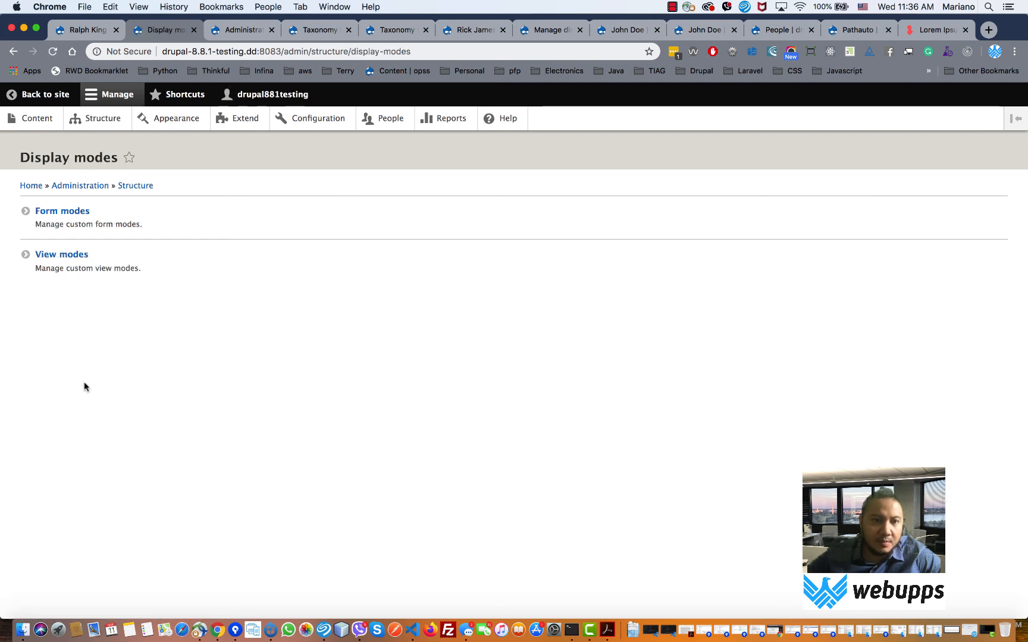
left_click(80, 213)
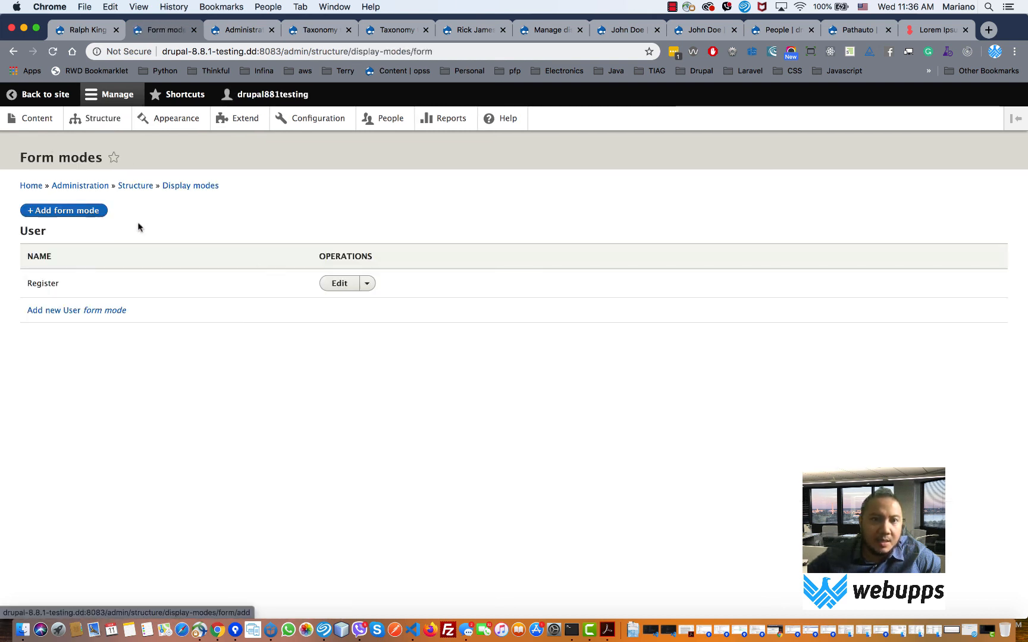
left_click(14, 52)
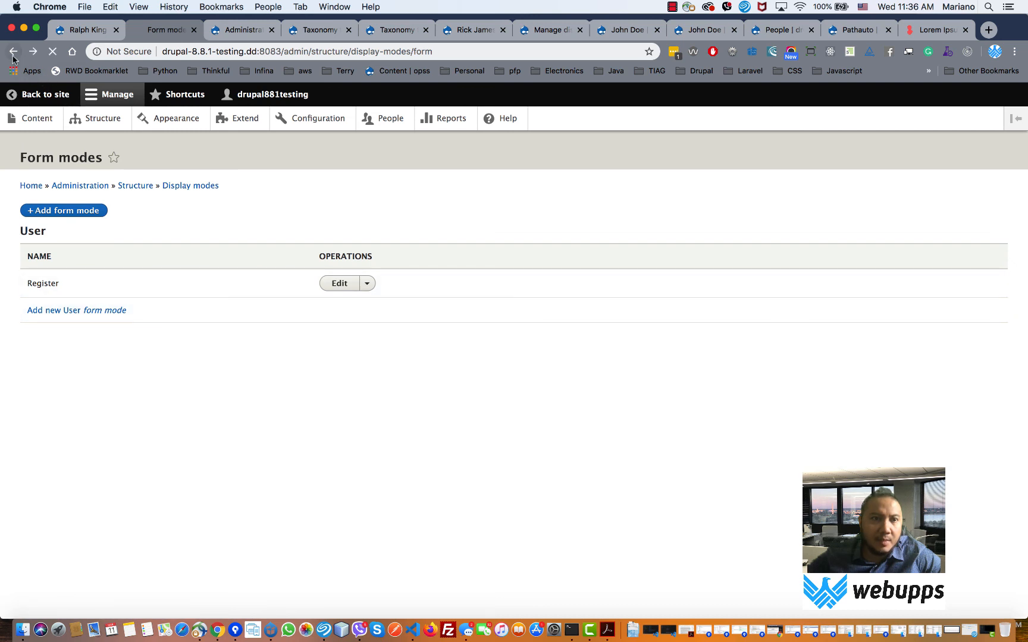
left_click(70, 254)
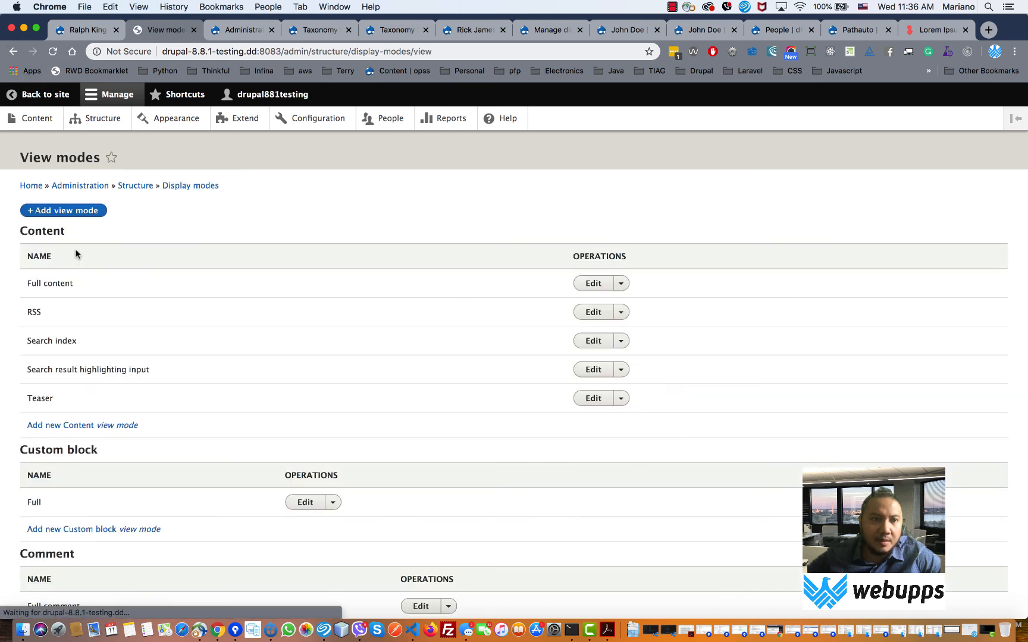
scroll(265, 314, "down", 5)
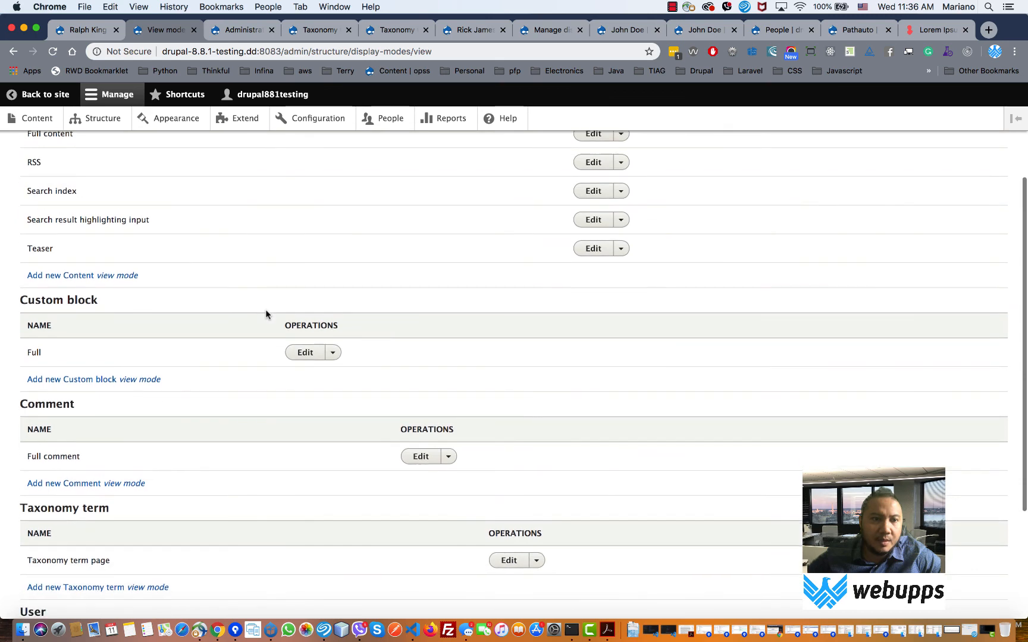
scroll(265, 314, "up", 5)
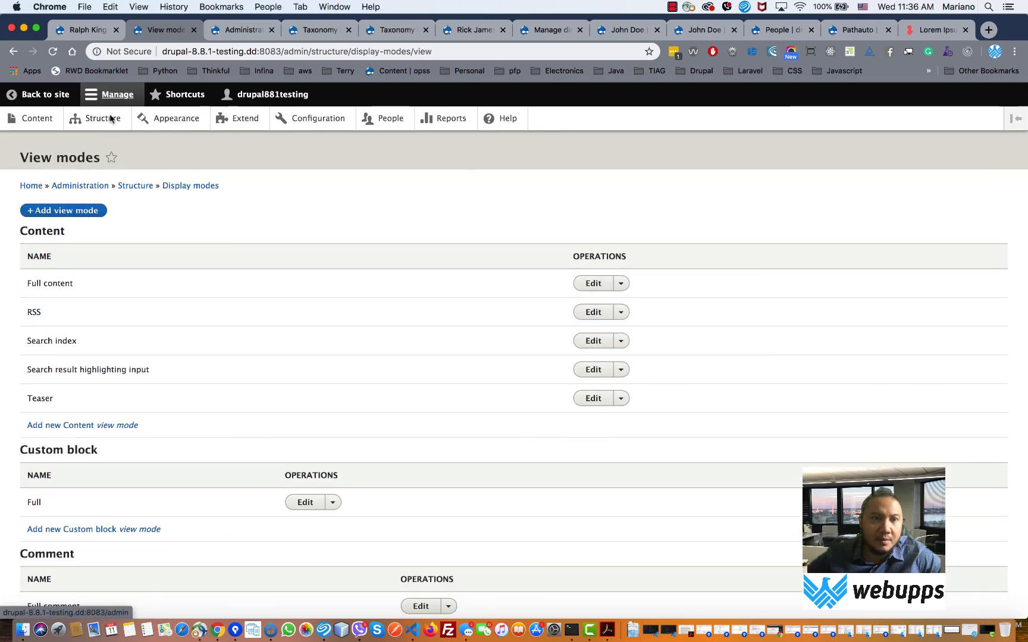
left_click(14, 95)
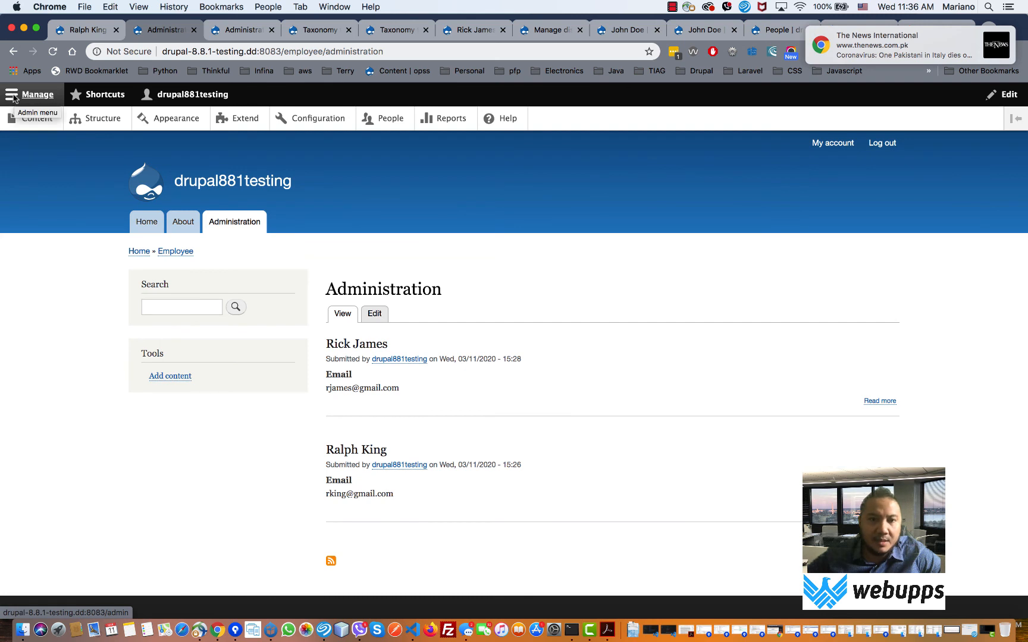
left_click(111, 122)
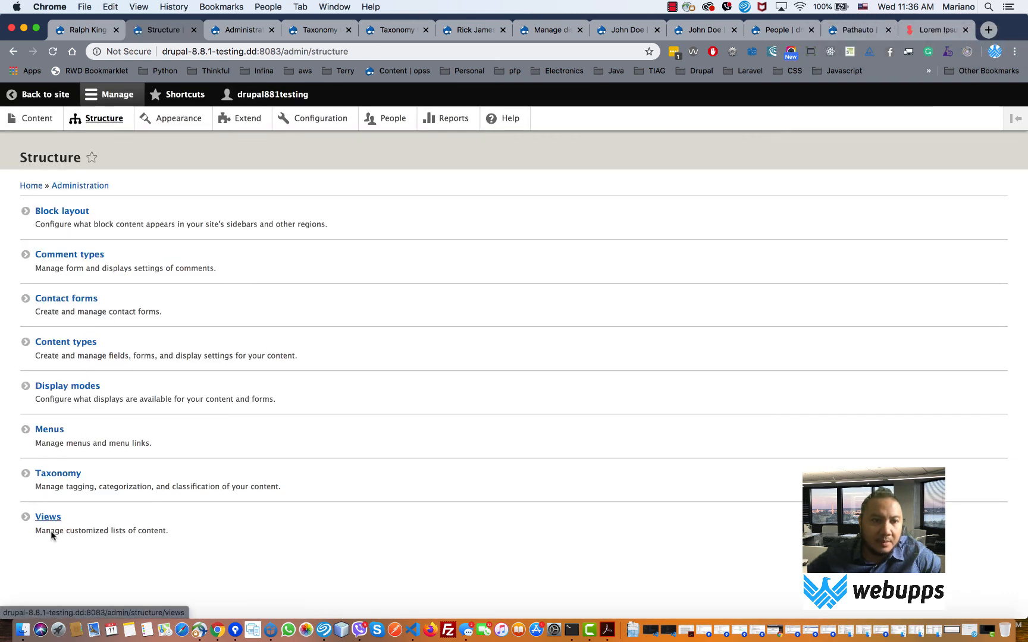
- Scroll through the existing Views list, then start a new view and focus the View name field
left_click(45, 517)
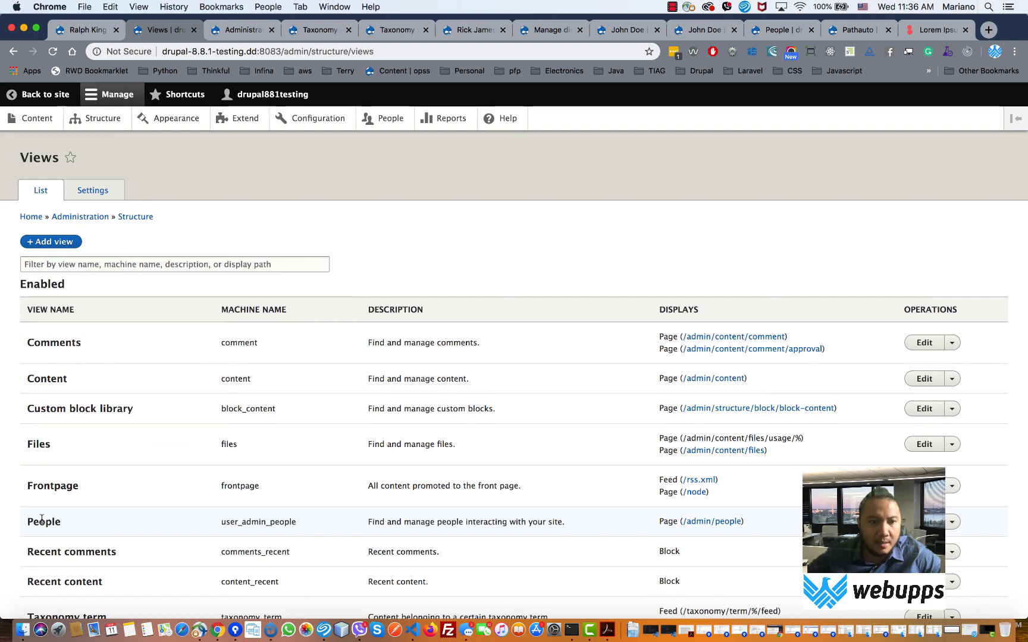
scroll(41, 519, "down", 5)
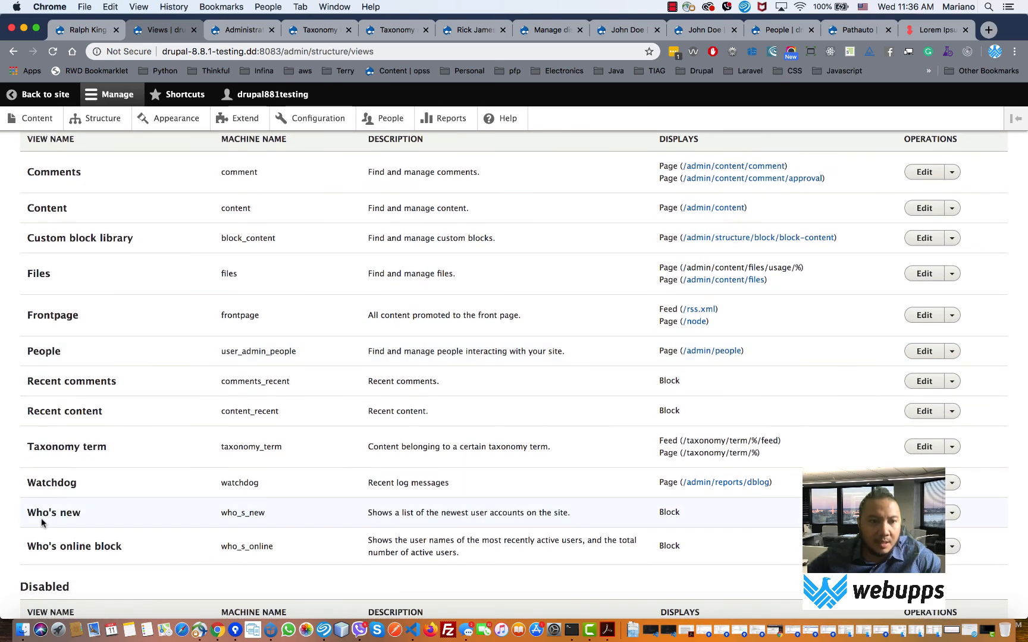
scroll(41, 518, "down", 4)
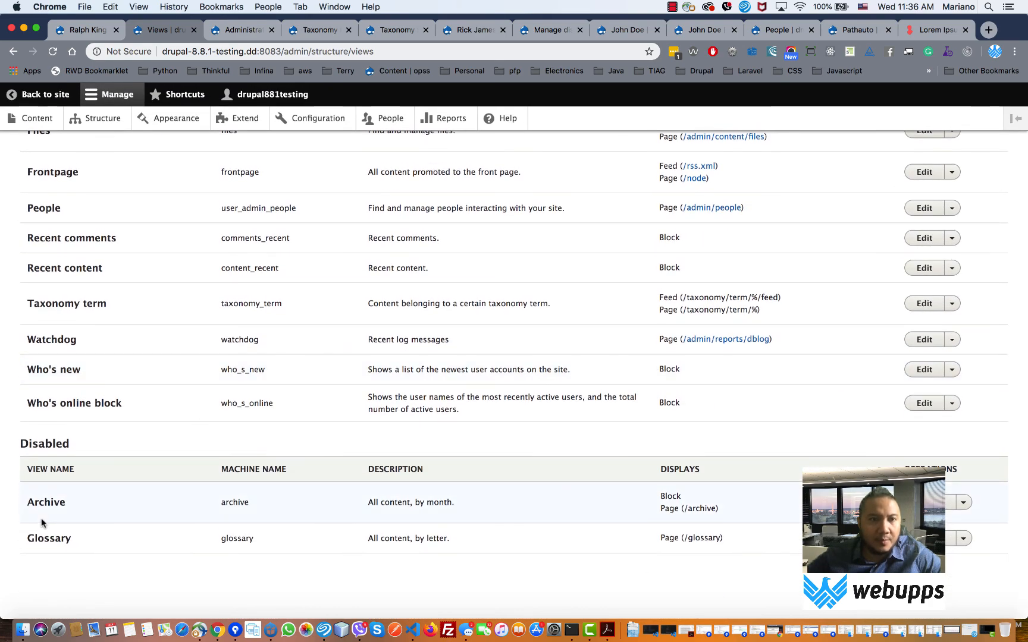
scroll(41, 518, "up", 9)
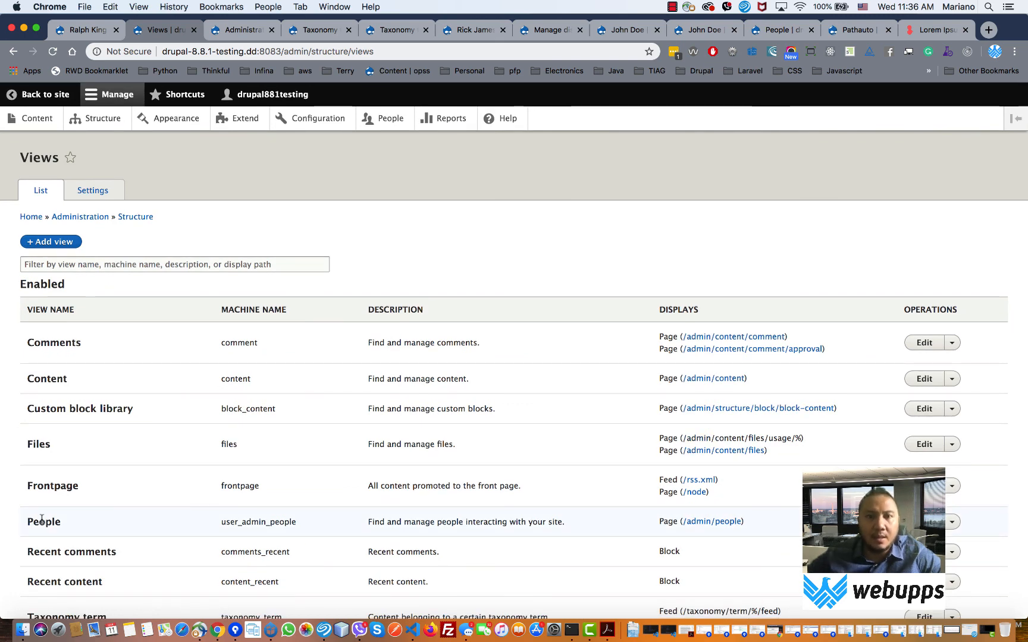
scroll(170, 404, "down", 4)
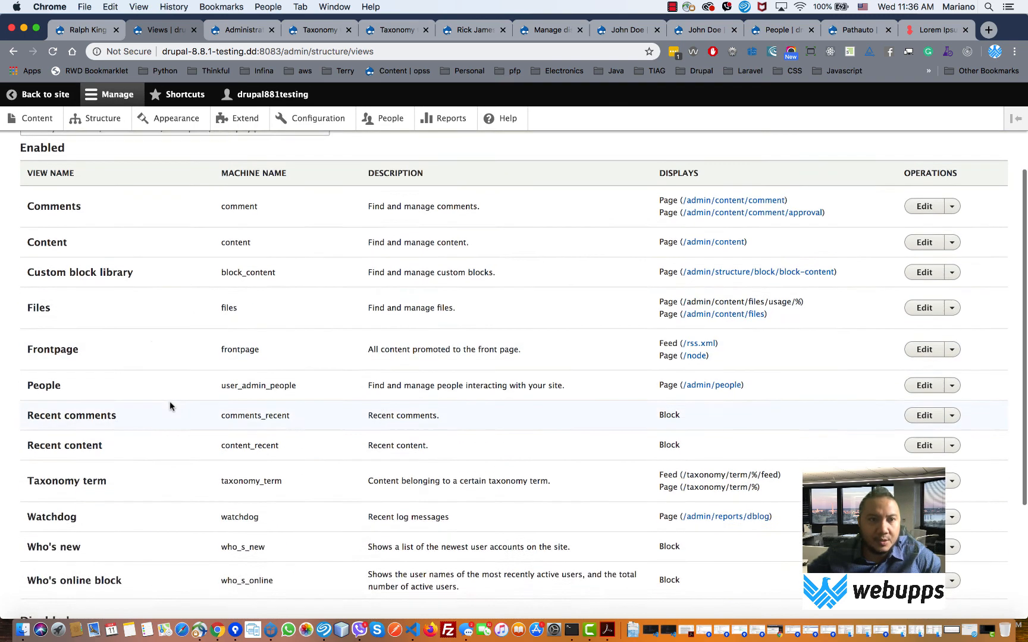
scroll(166, 404, "up", 4)
left_click(46, 241)
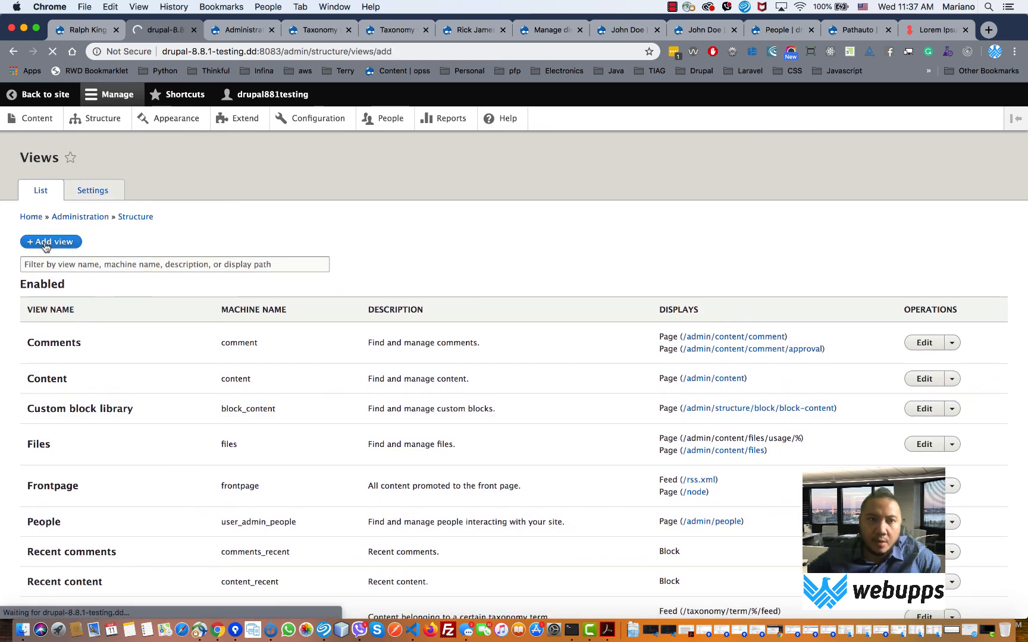
left_click(55, 247)
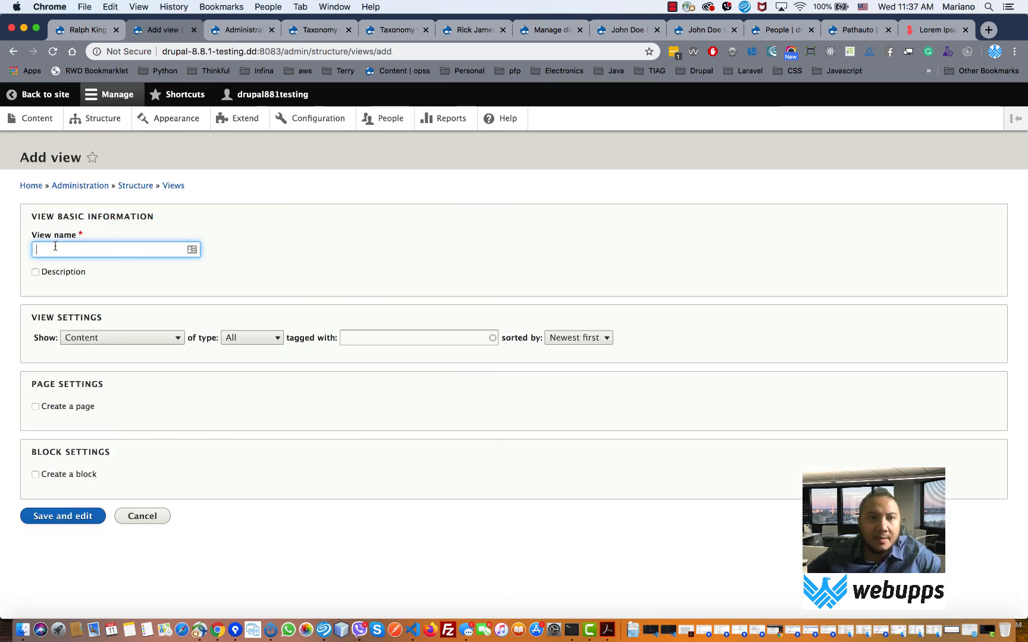
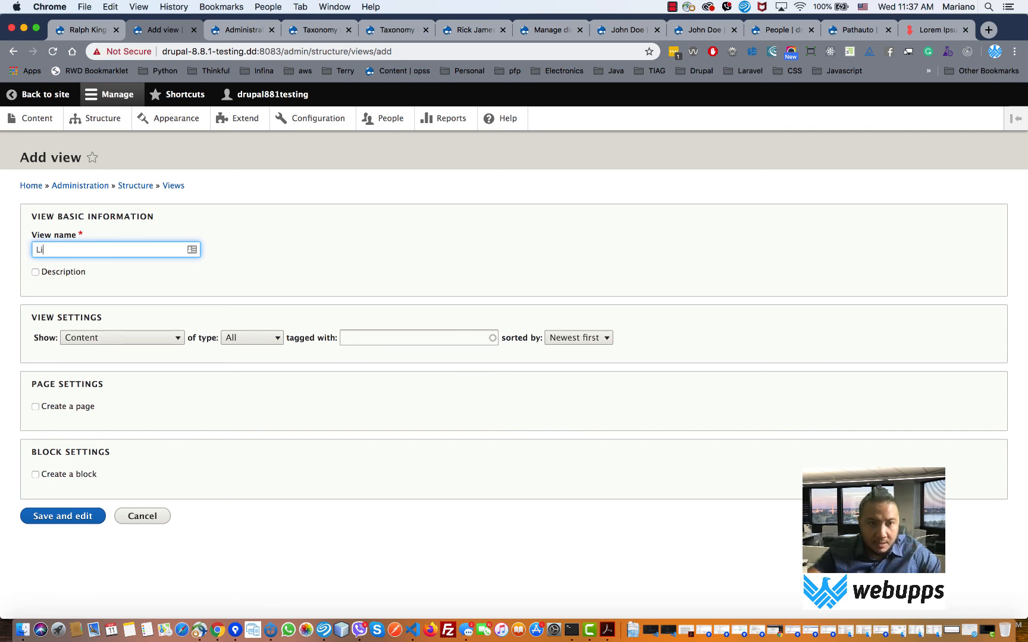
- Name the view 'List of Employee', limit it to Person content, and enable Create a block
type("f ")
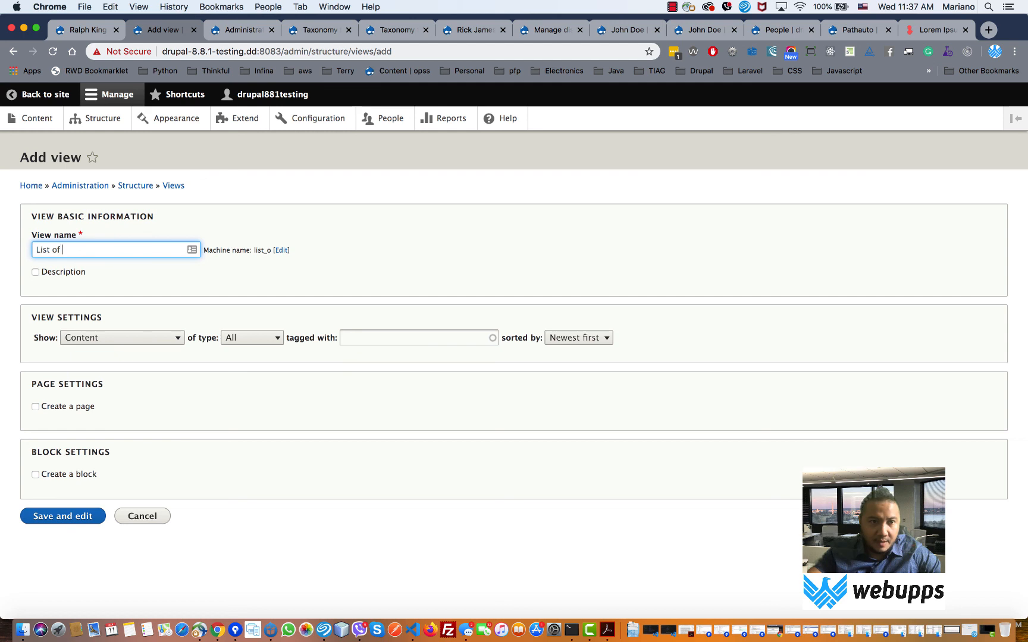
type("Employee")
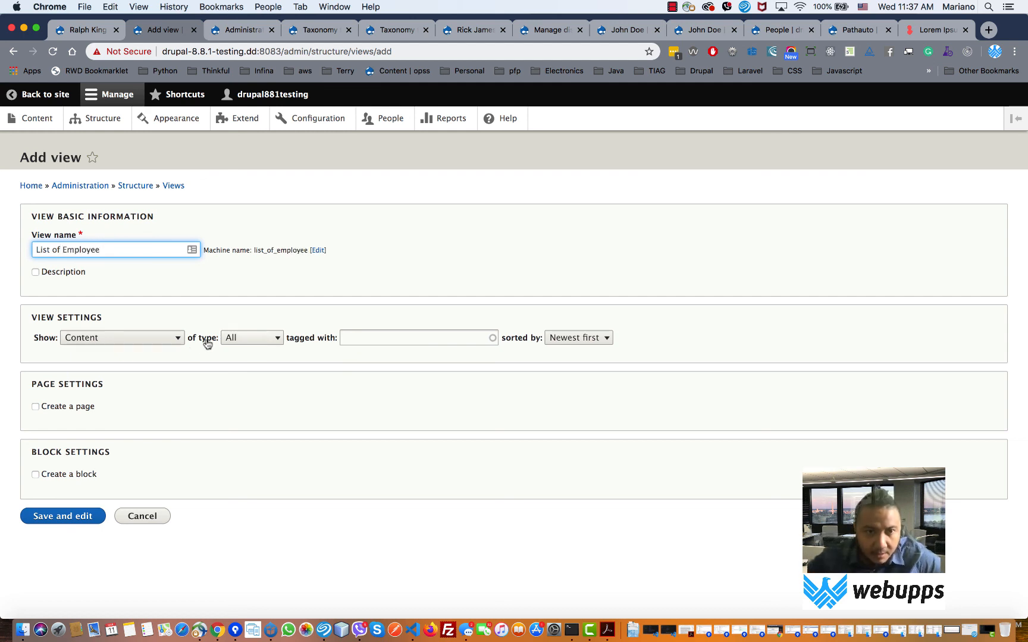
left_click(236, 339)
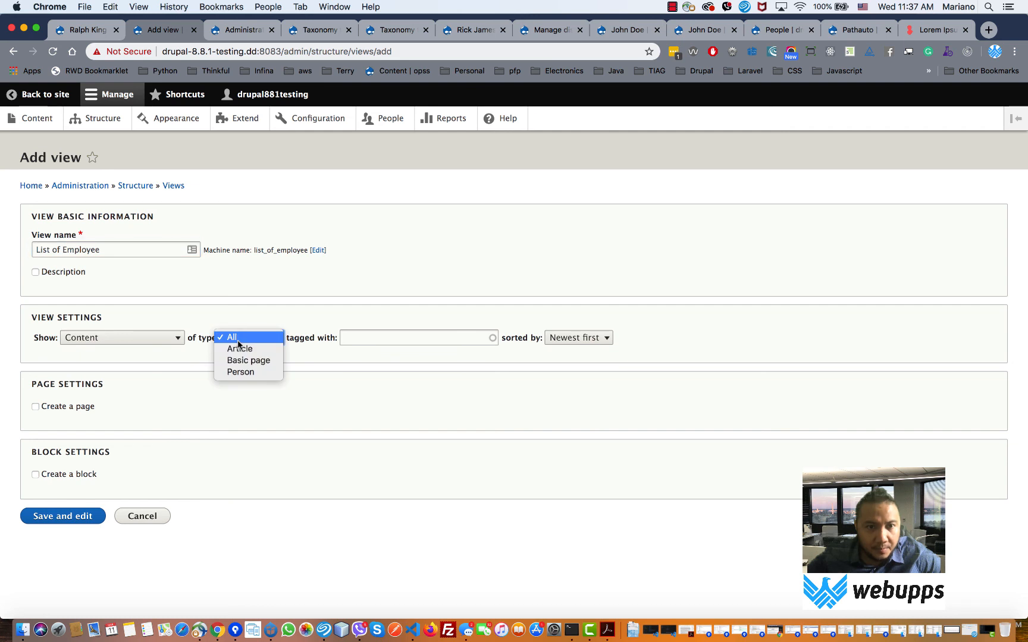
left_click(238, 371)
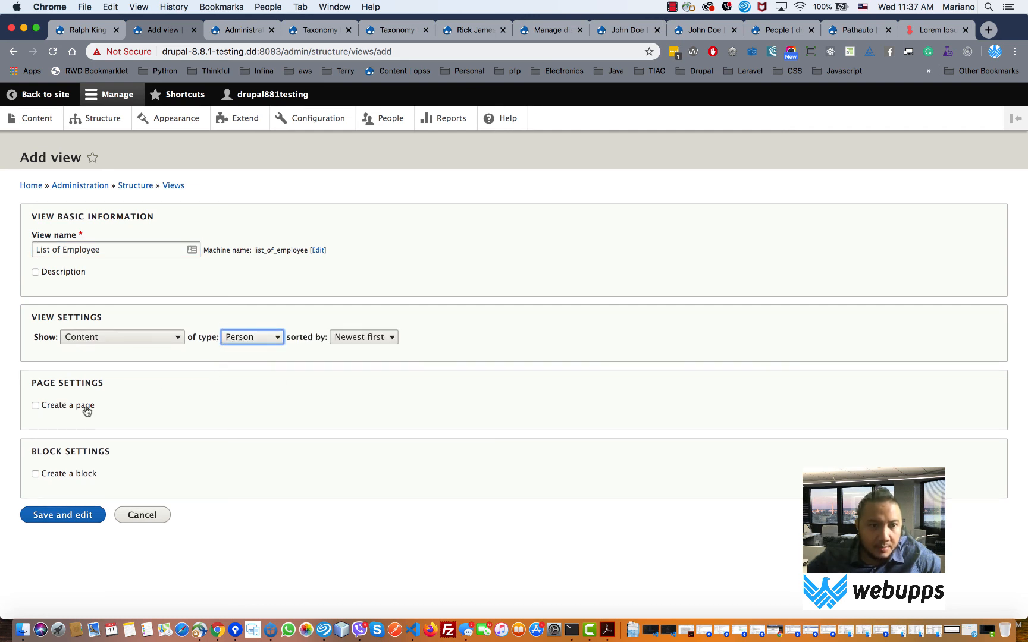
left_click(78, 474)
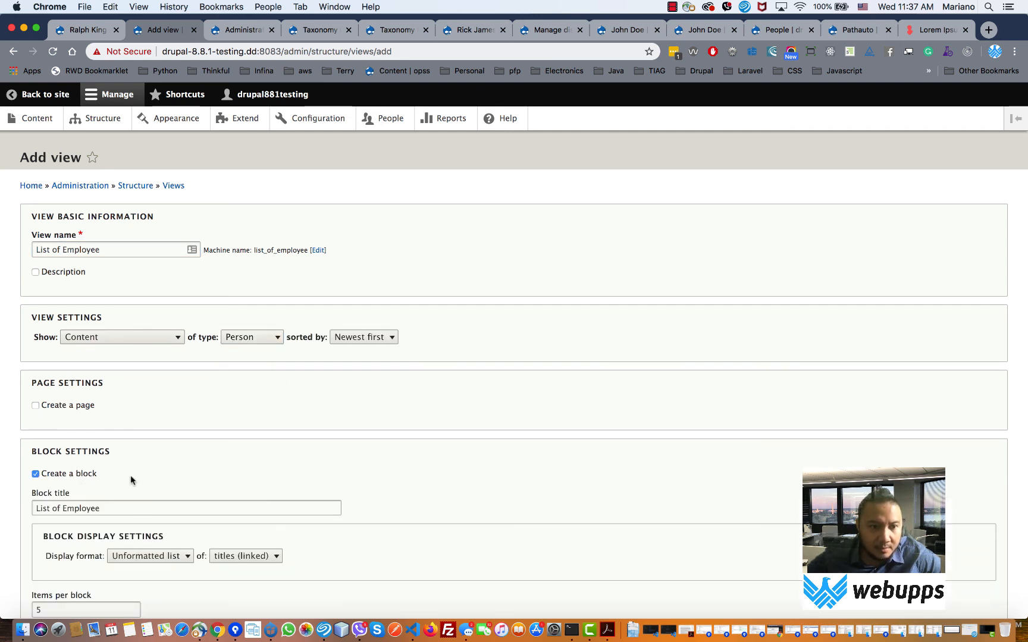
scroll(149, 477, "down", 3)
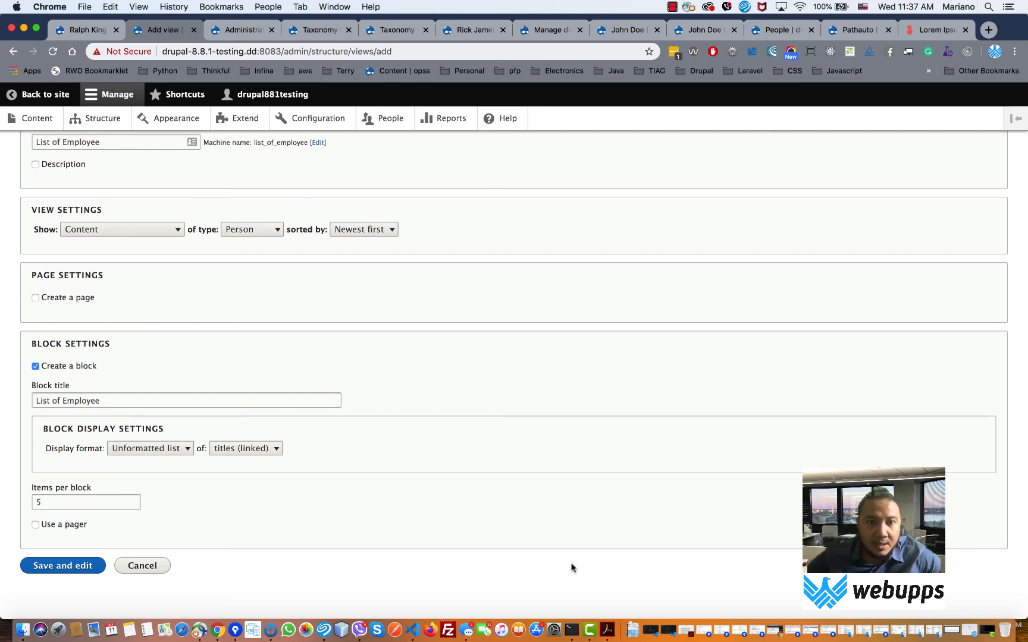
- Open the hprc site's database in phpMyAdmin via Acquia Dev Desktop, then return to the Taxonomy term view
left_click(270, 630)
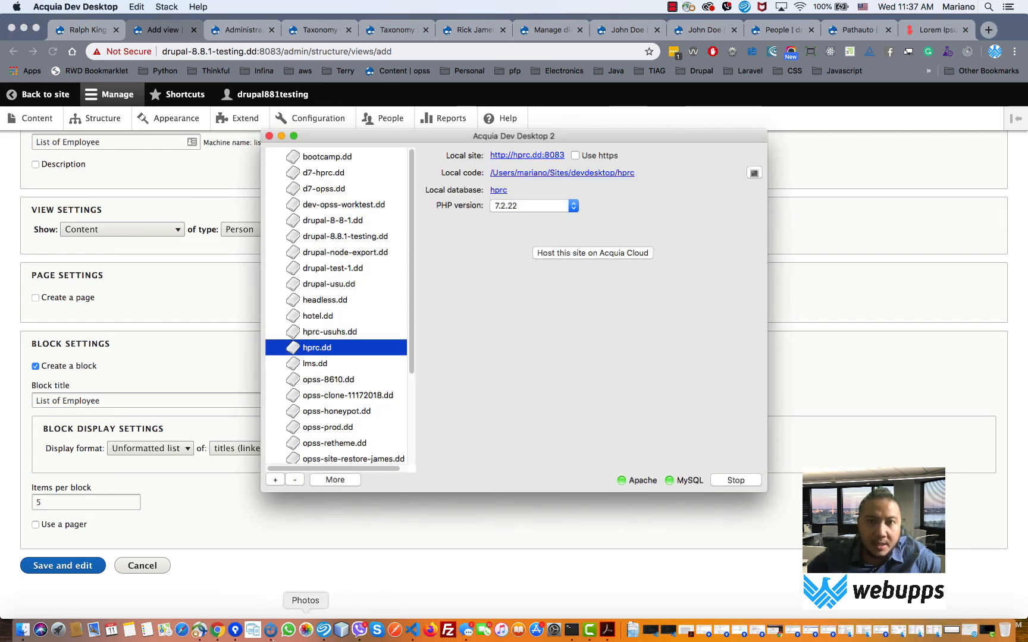
left_click(497, 190)
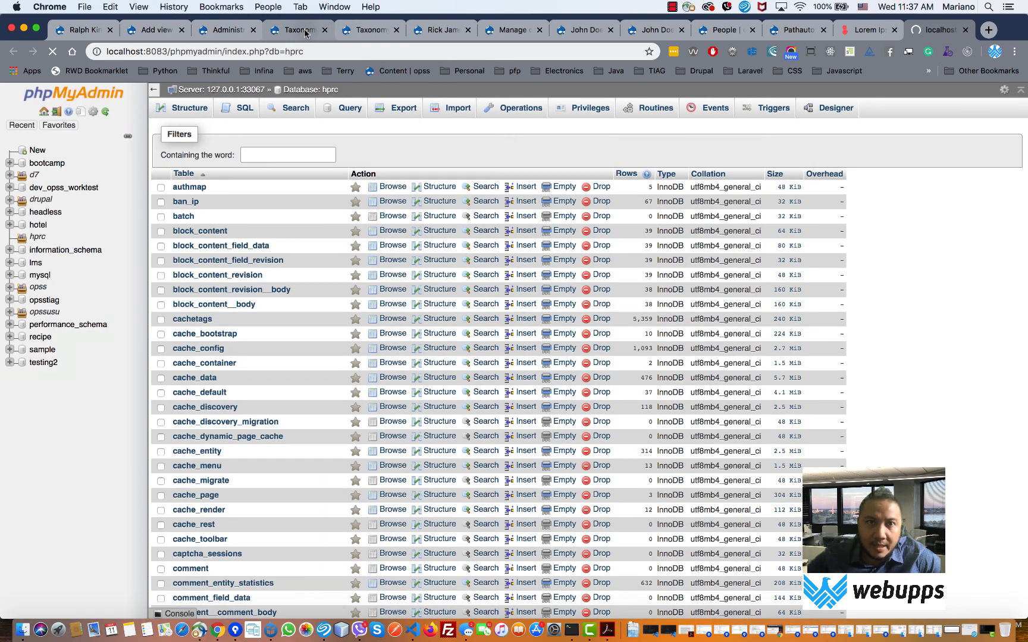
left_click(305, 33)
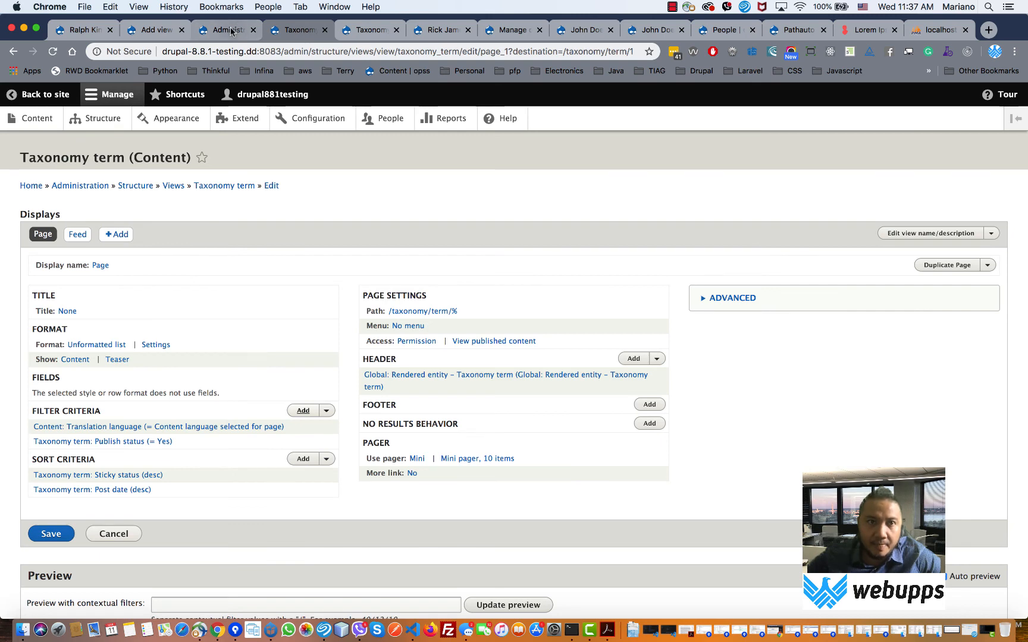
- Glance over the Taxonomy, employee and Administration pages, then return to the List of Employee form
key("ctrl+shift+Tab")
left_click(370, 33)
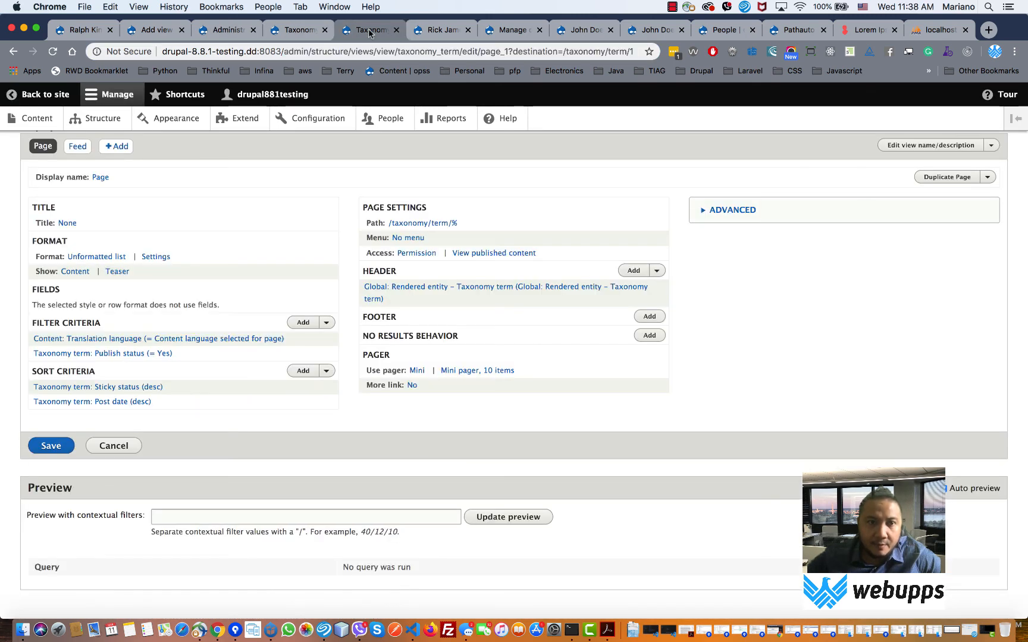
left_click(430, 32)
left_click(227, 30)
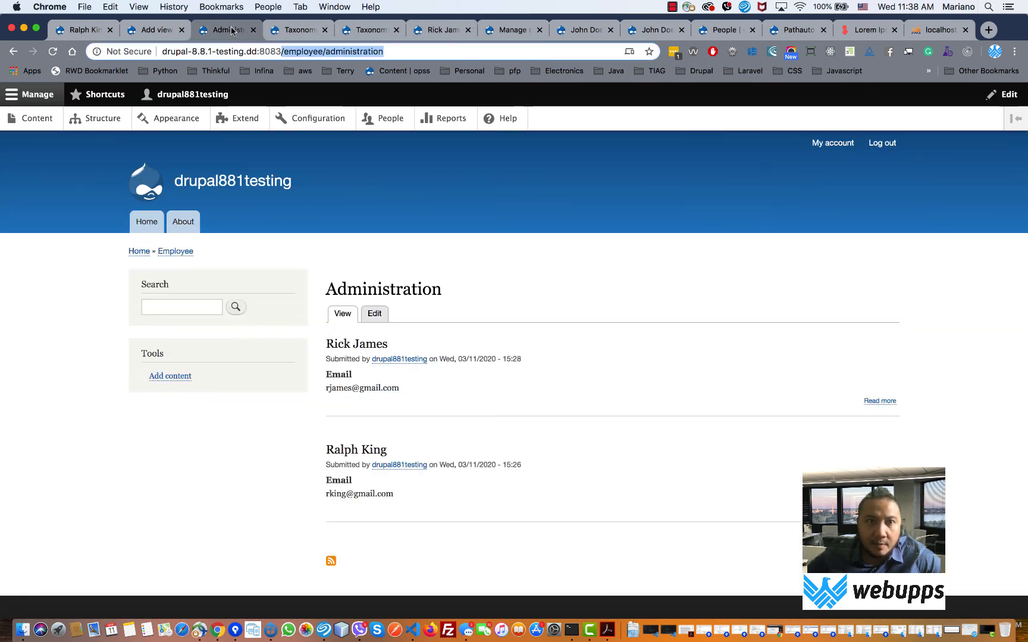
left_click(143, 28)
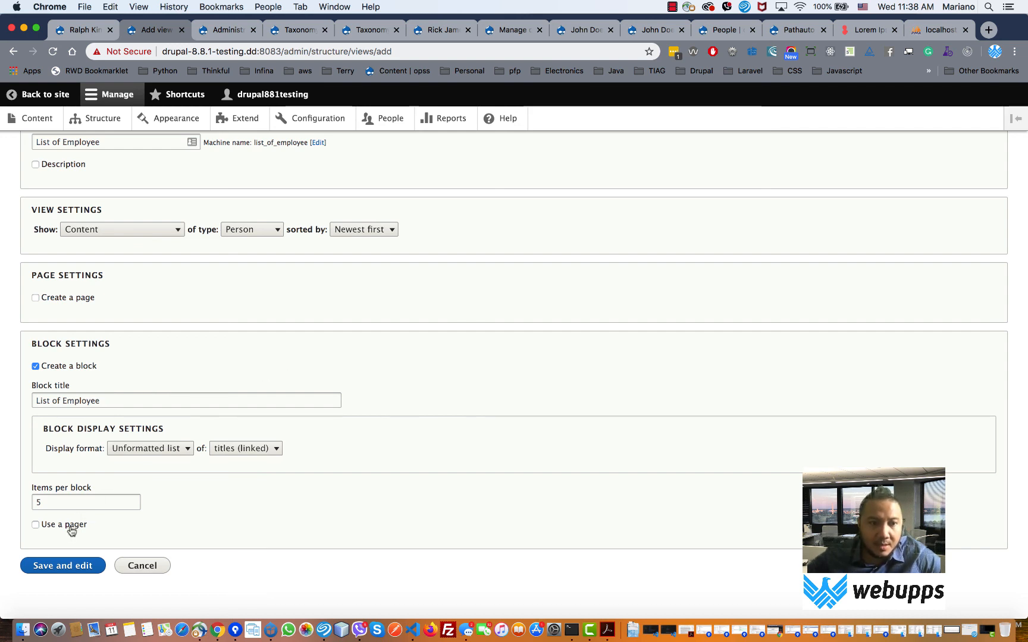
- Save the List of Employee view and scroll through its preview of Person titles
left_click(64, 568)
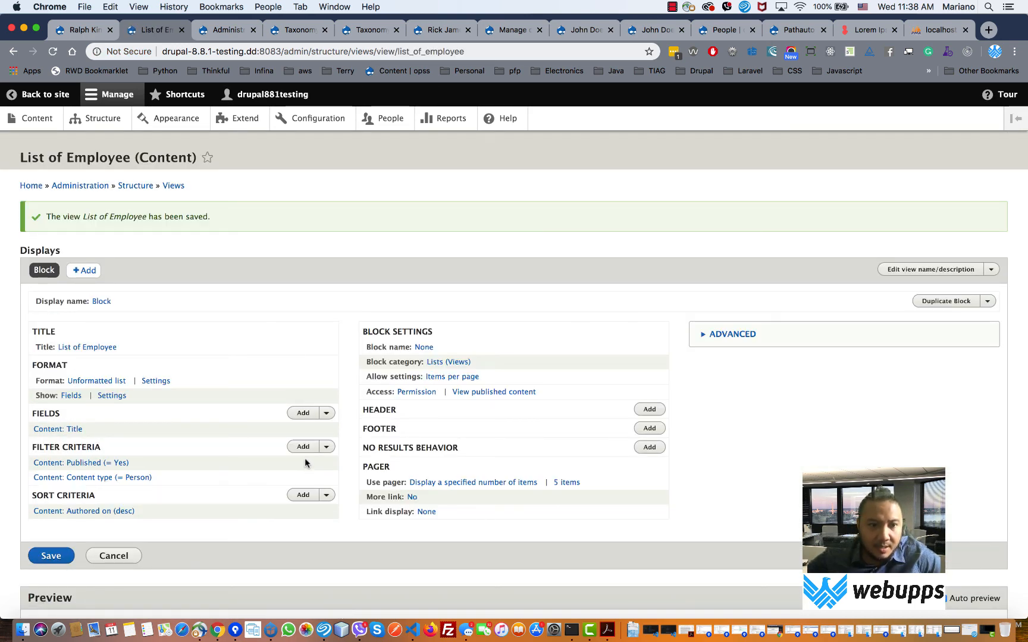
scroll(305, 459, "down", 5)
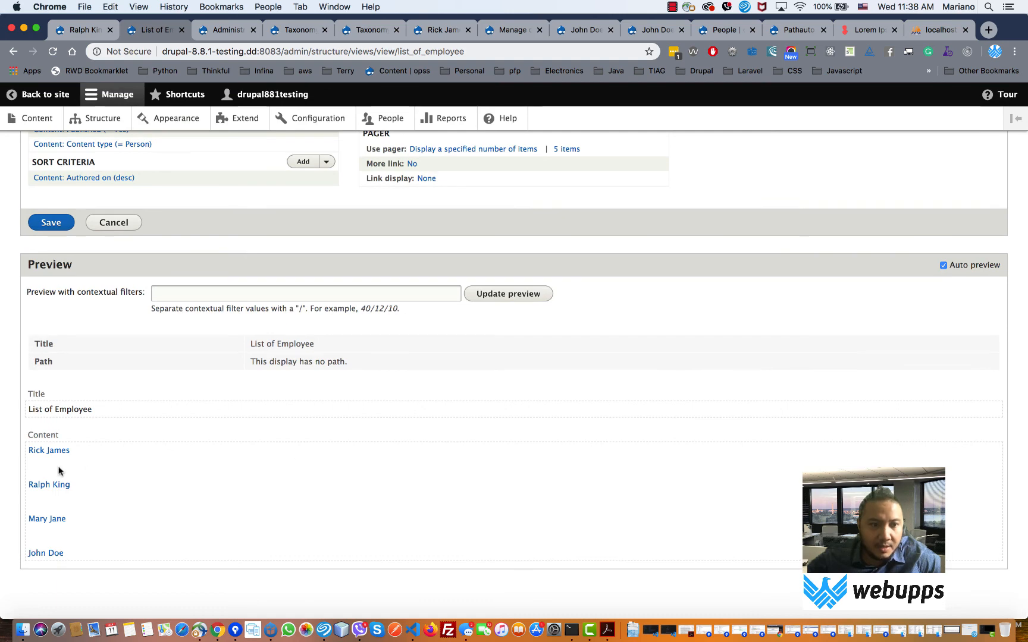
scroll(58, 539, "up", 5)
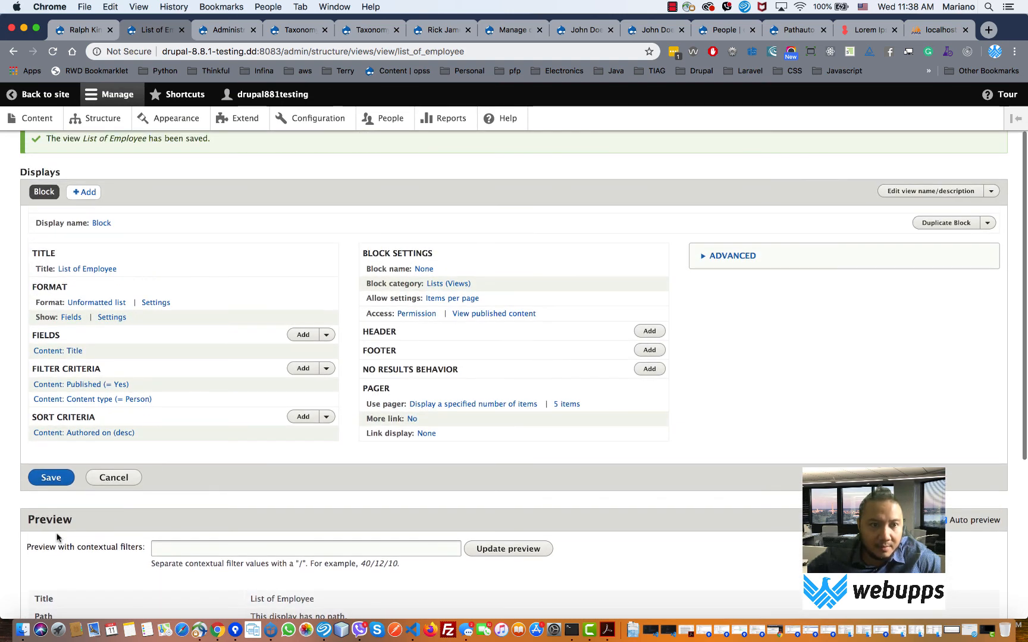
scroll(87, 589, "down", 5)
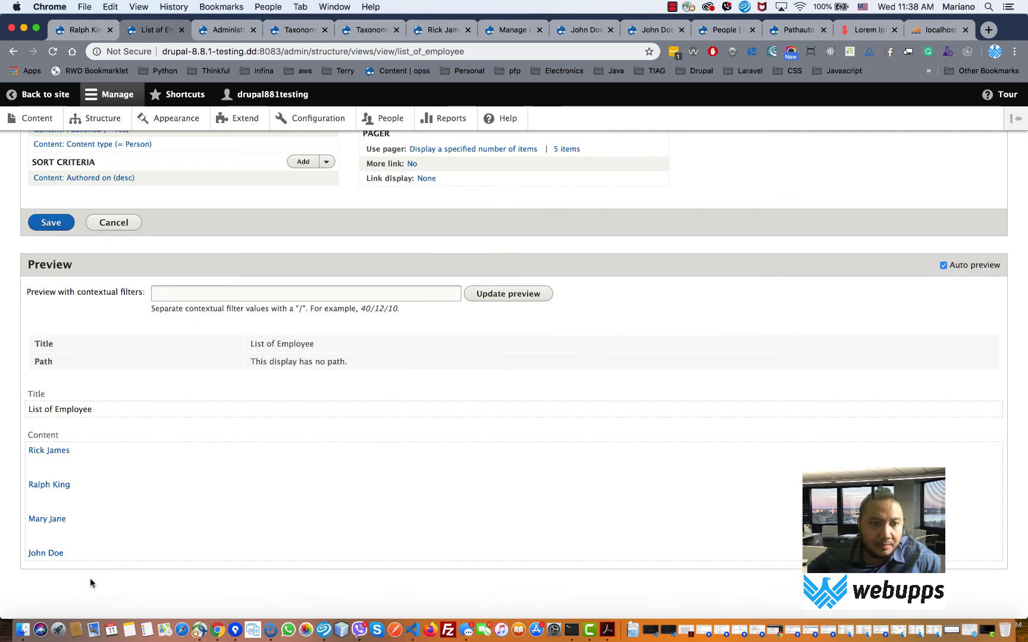
scroll(88, 459, "up", 2)
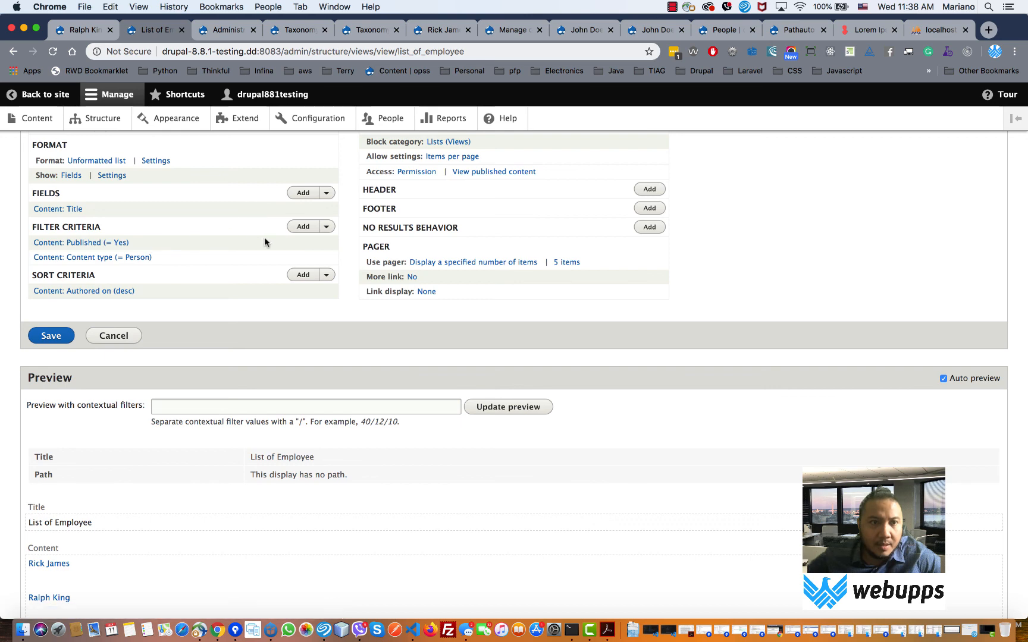
- Add a Has taxonomy term filter set to Employee in Person Category and save the view
left_click(304, 227)
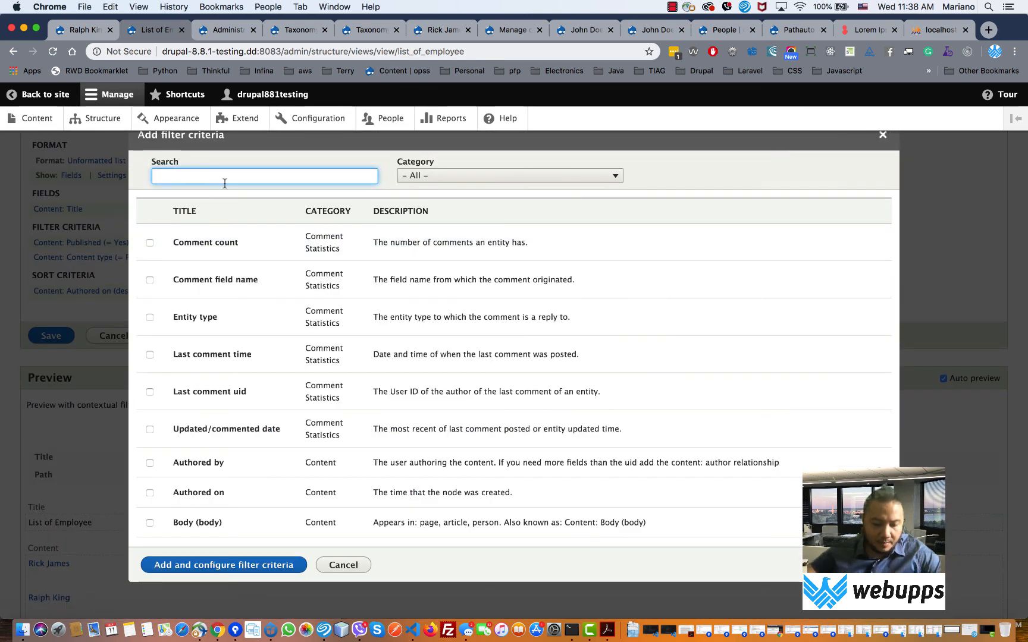
type("taxo")
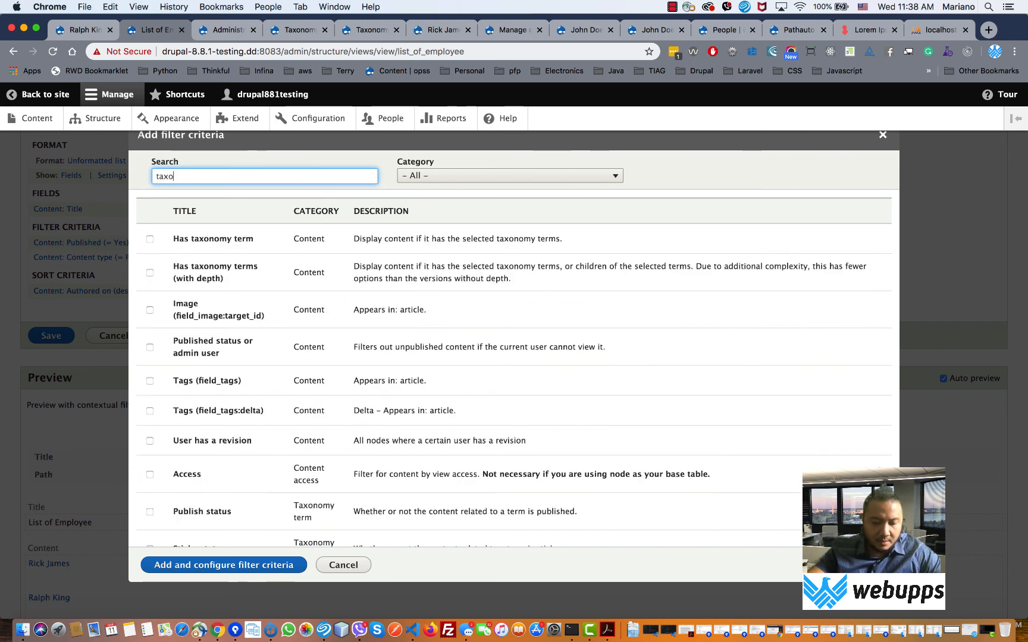
type("nomy")
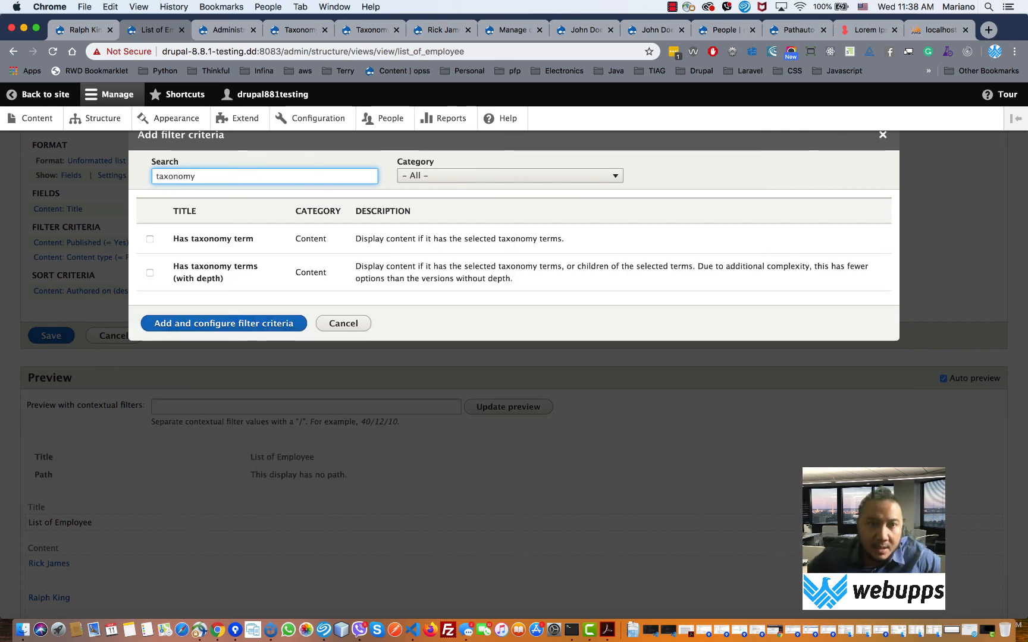
left_click(235, 239)
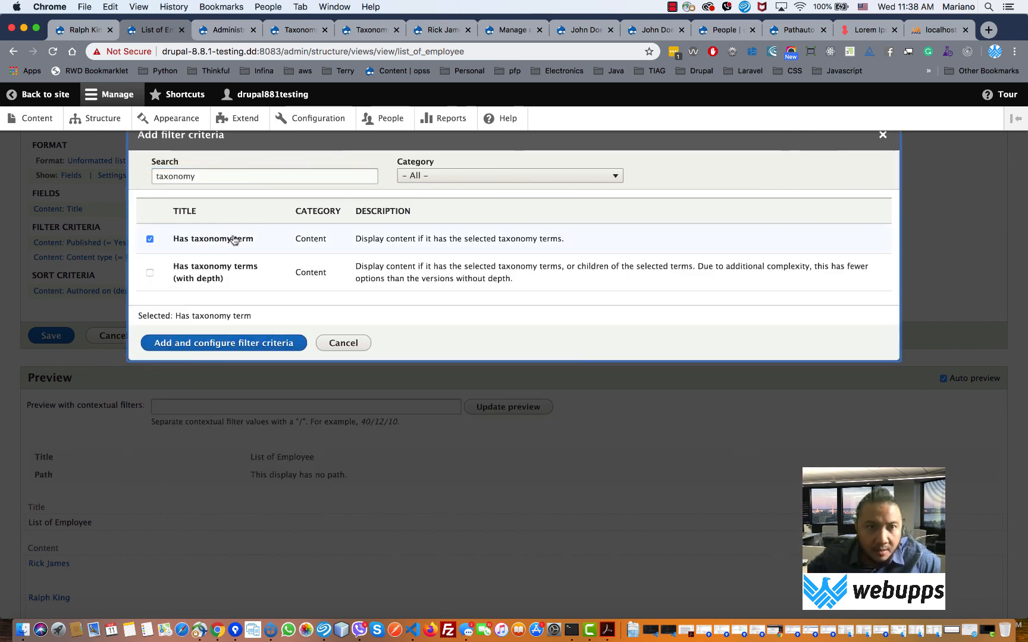
left_click(242, 346)
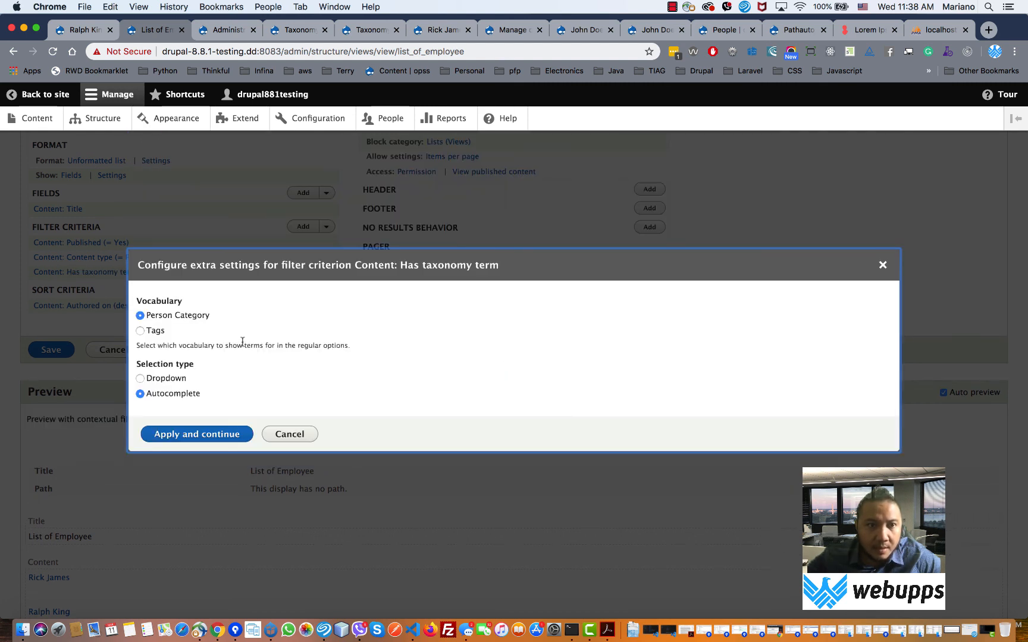
left_click(200, 434)
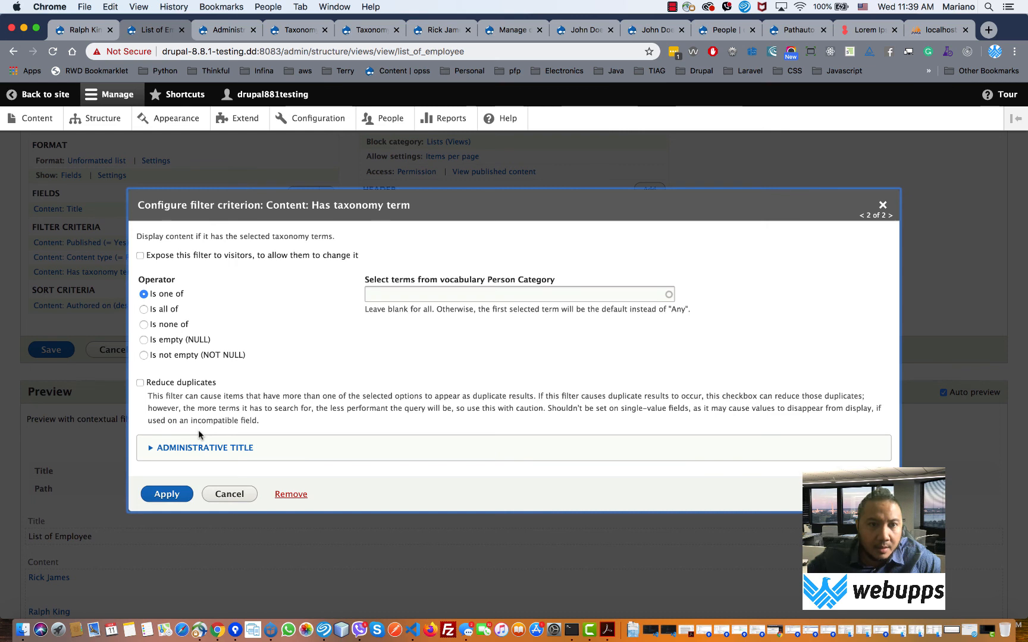
left_click(390, 296)
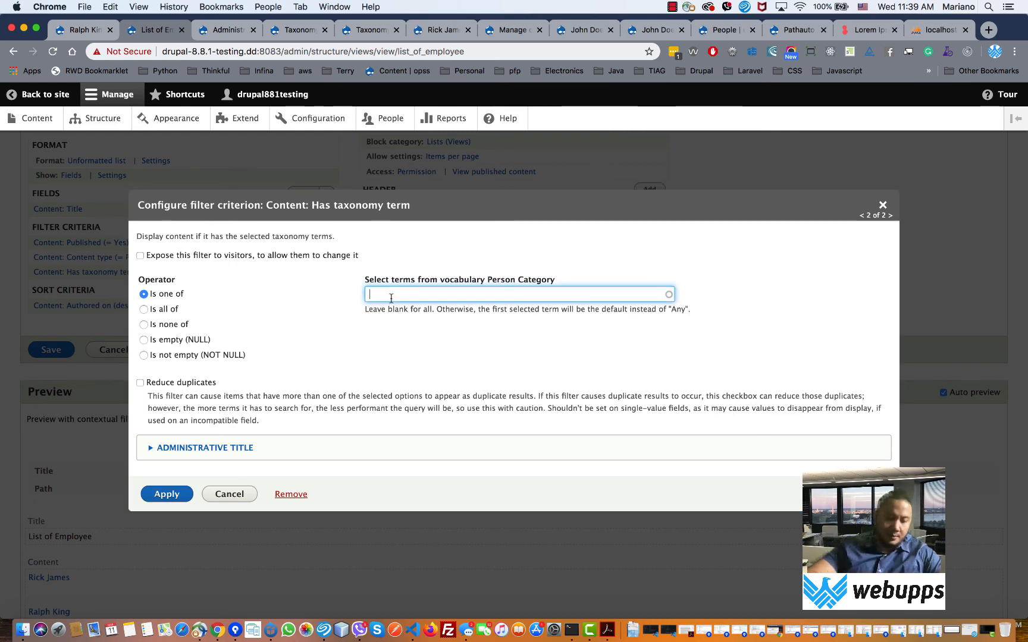
type("emp")
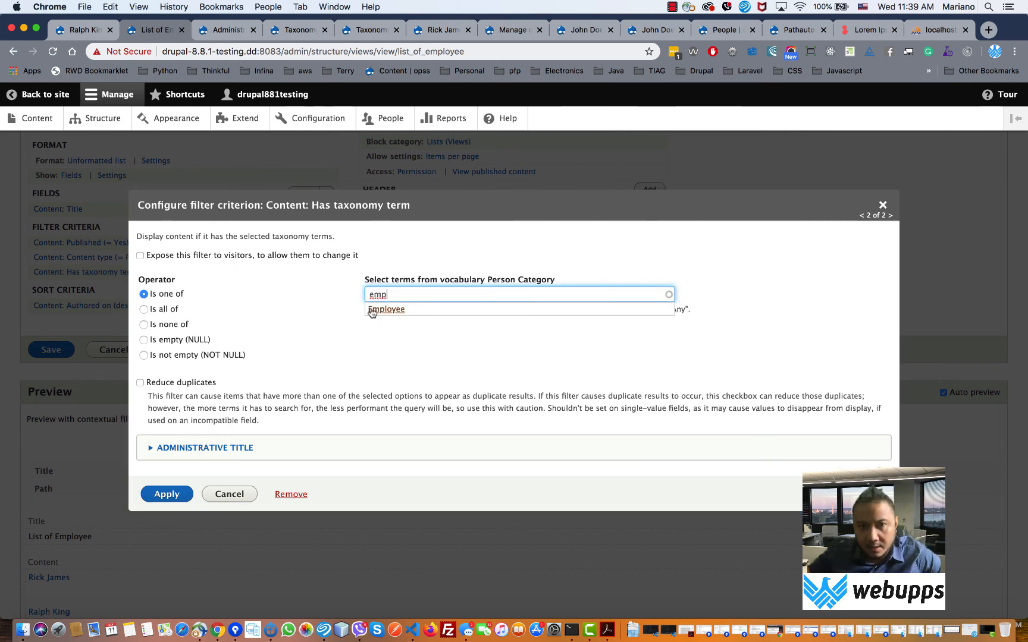
left_click(373, 309)
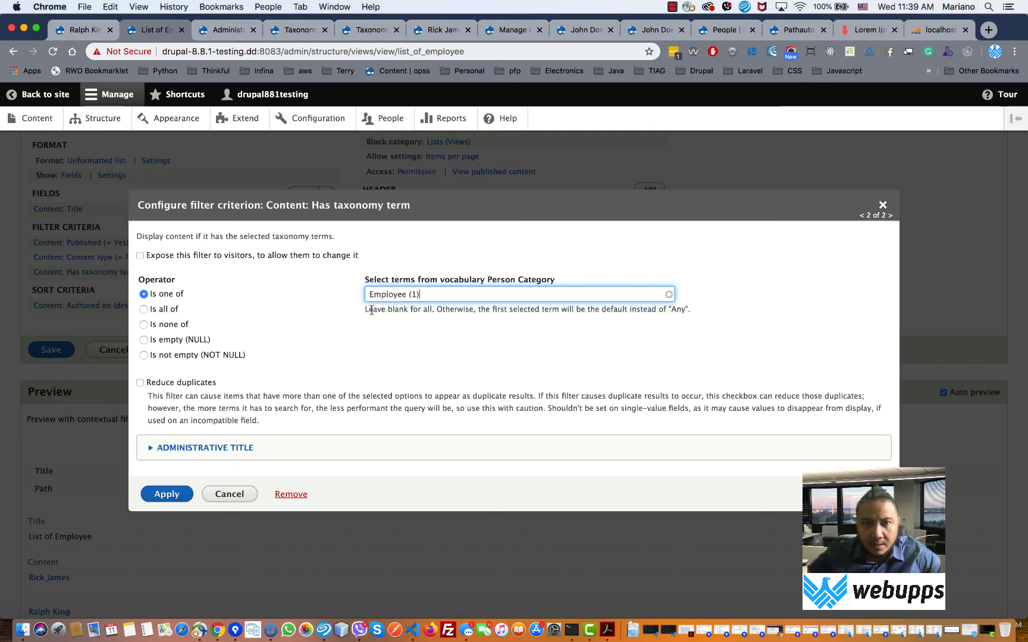
left_click(166, 495)
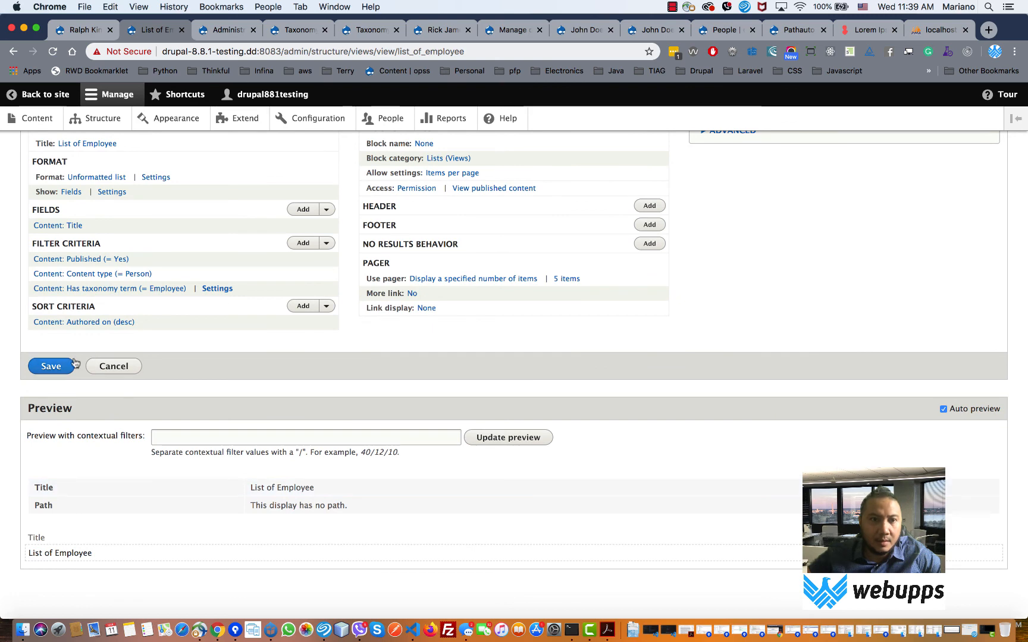
left_click(58, 369)
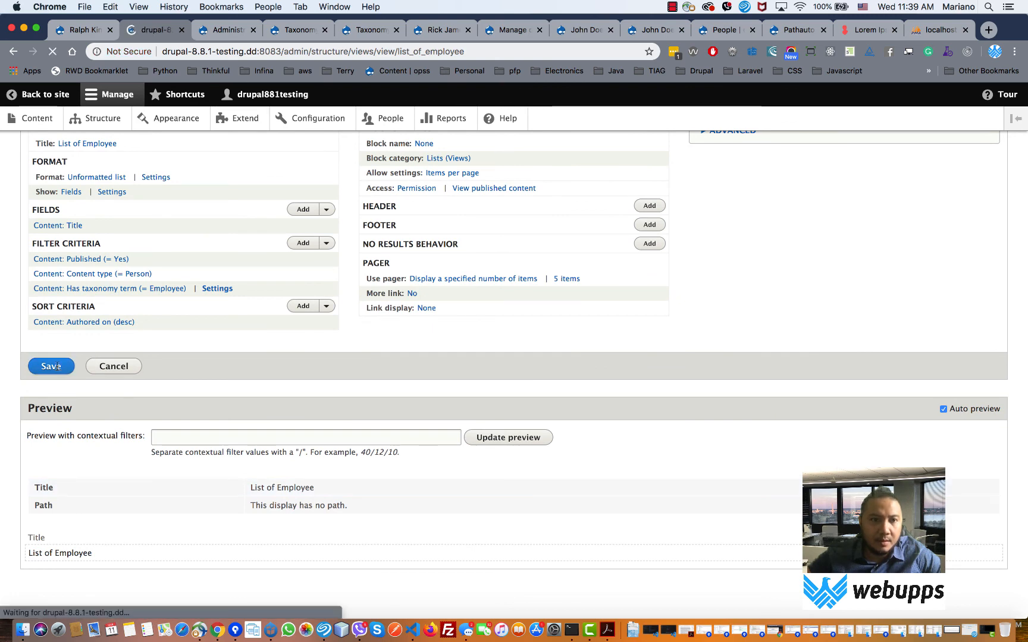
- Reopen the Has taxonomy term (= Employee) filter and remove it from the view
scroll(195, 409, "down", 5)
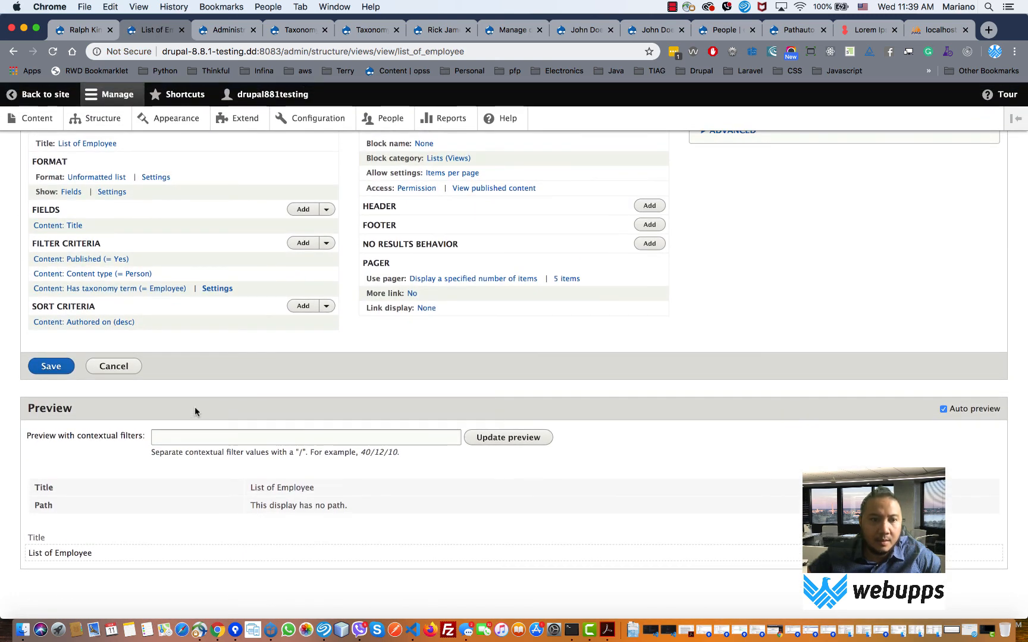
left_click(150, 289)
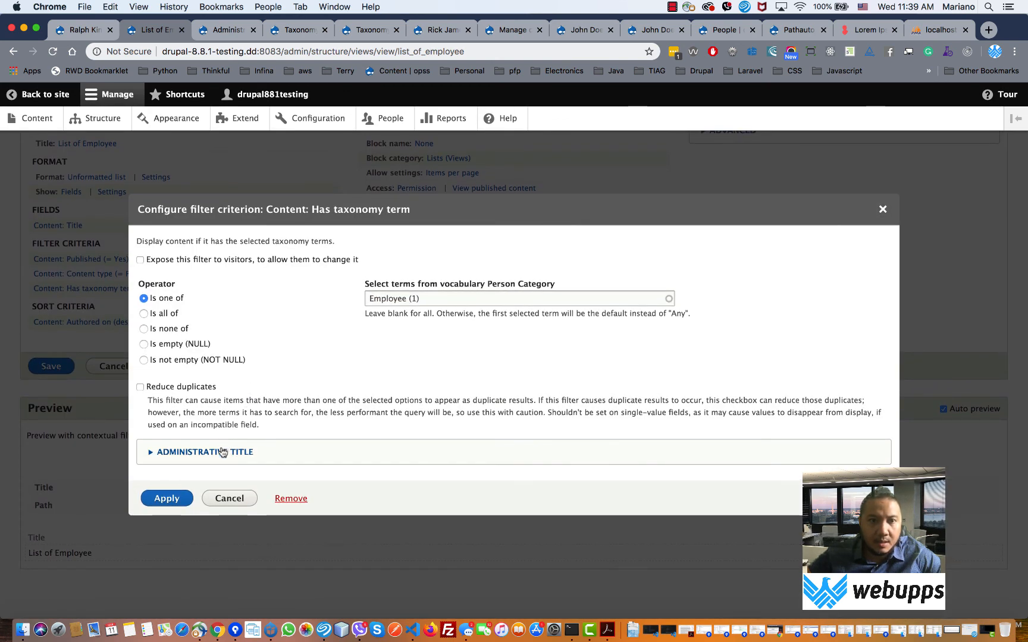
left_click(223, 452)
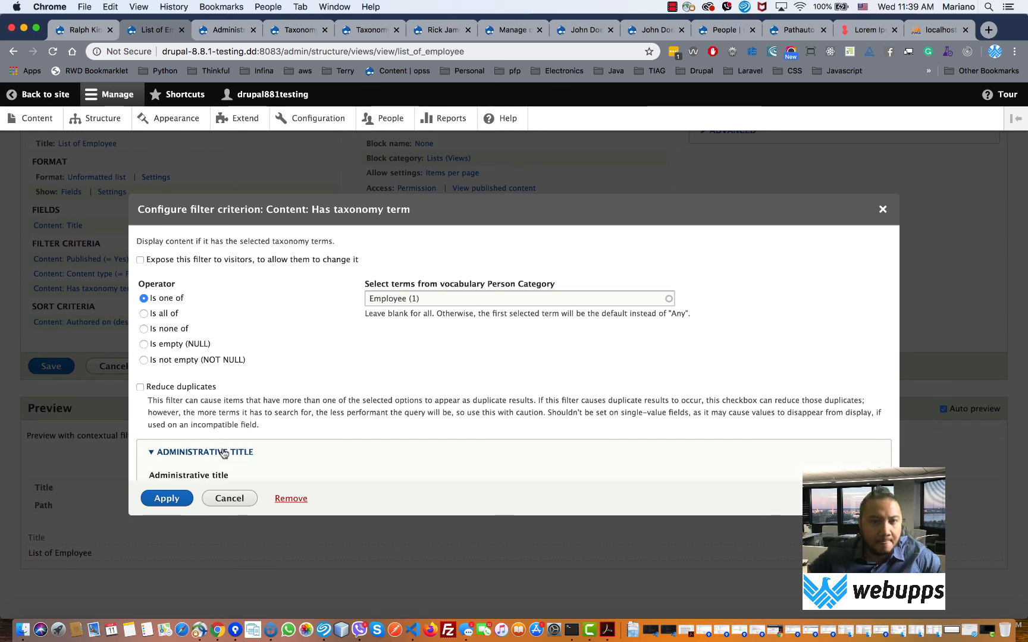
left_click(224, 452)
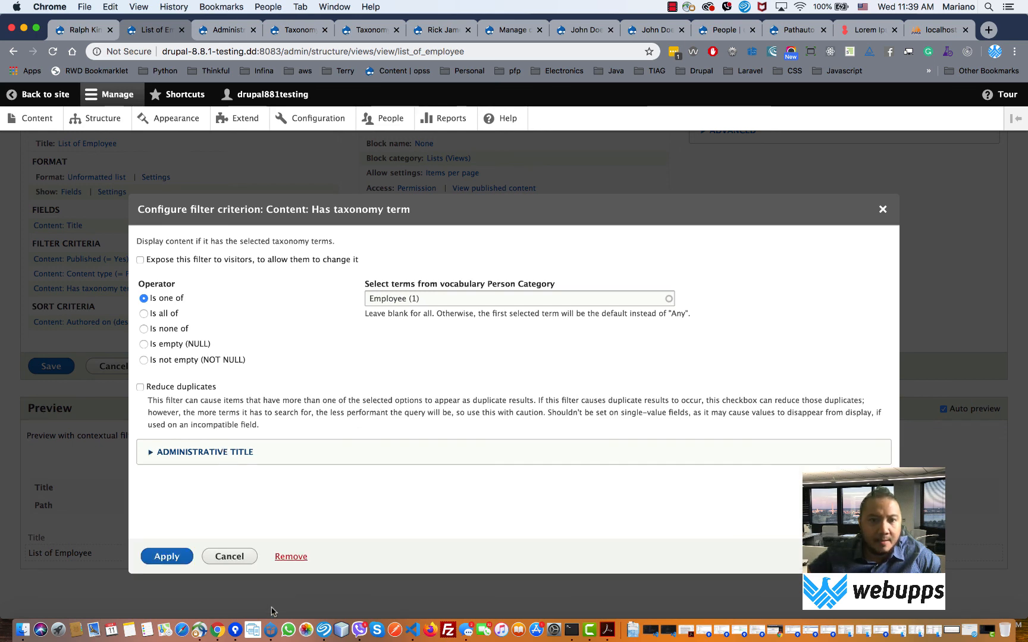
left_click(291, 556)
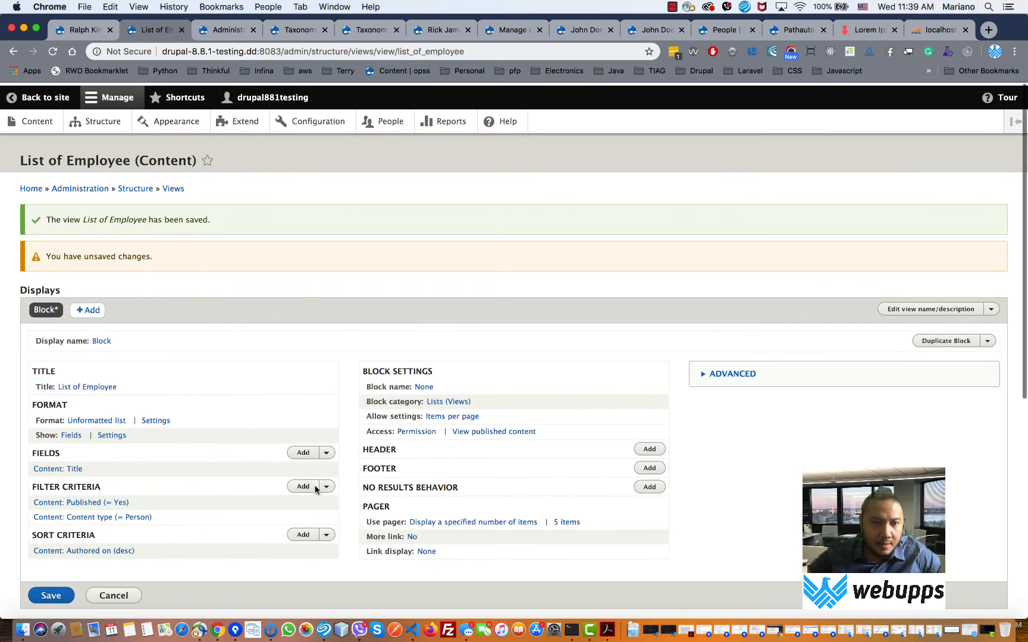
- Add a Has taxonomy terms (with depth) filter set to the Employee term
left_click(303, 485)
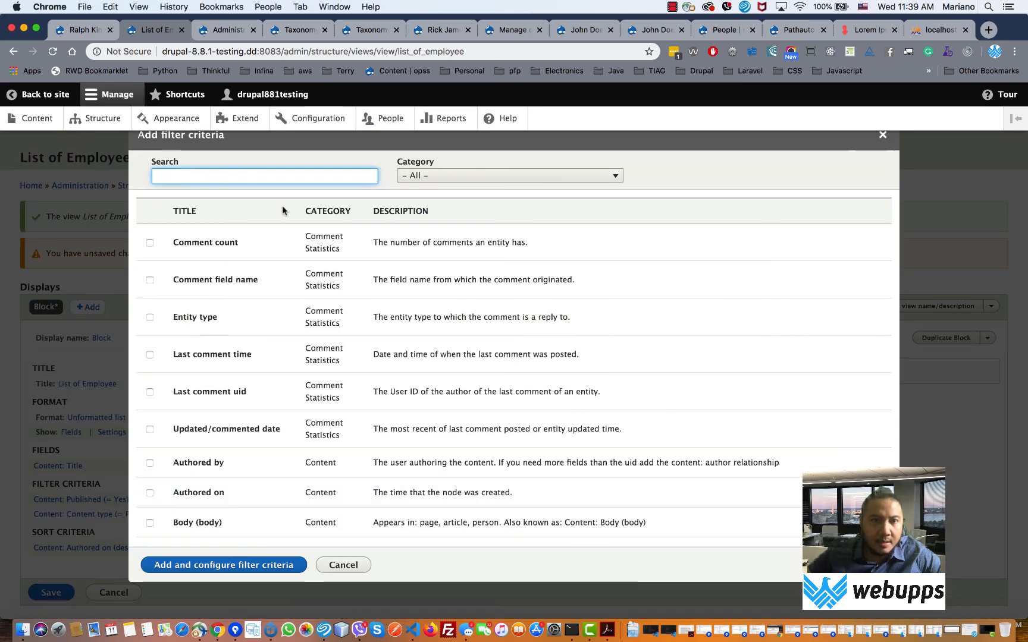
type("emp")
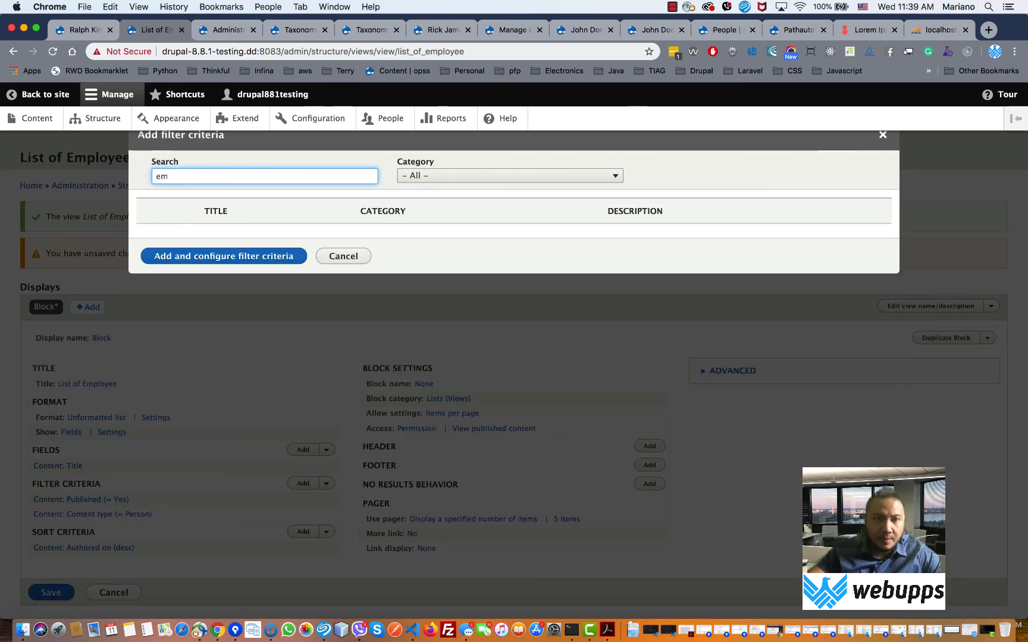
key("BackSpace")
key("BackSpace")
key("BackSpace")
type("taxo")
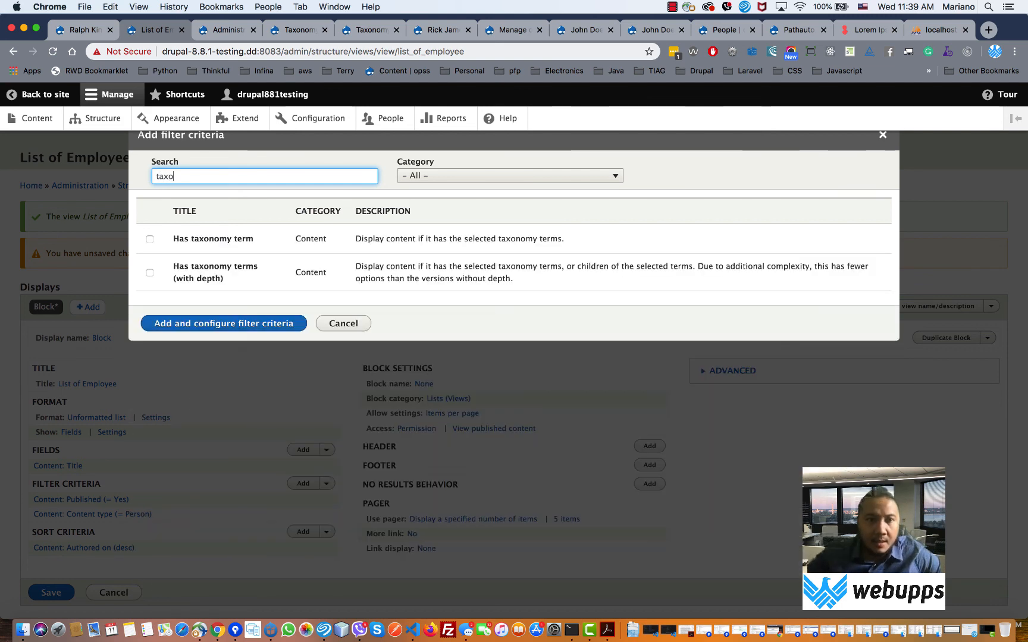
left_click(241, 275)
left_click(245, 346)
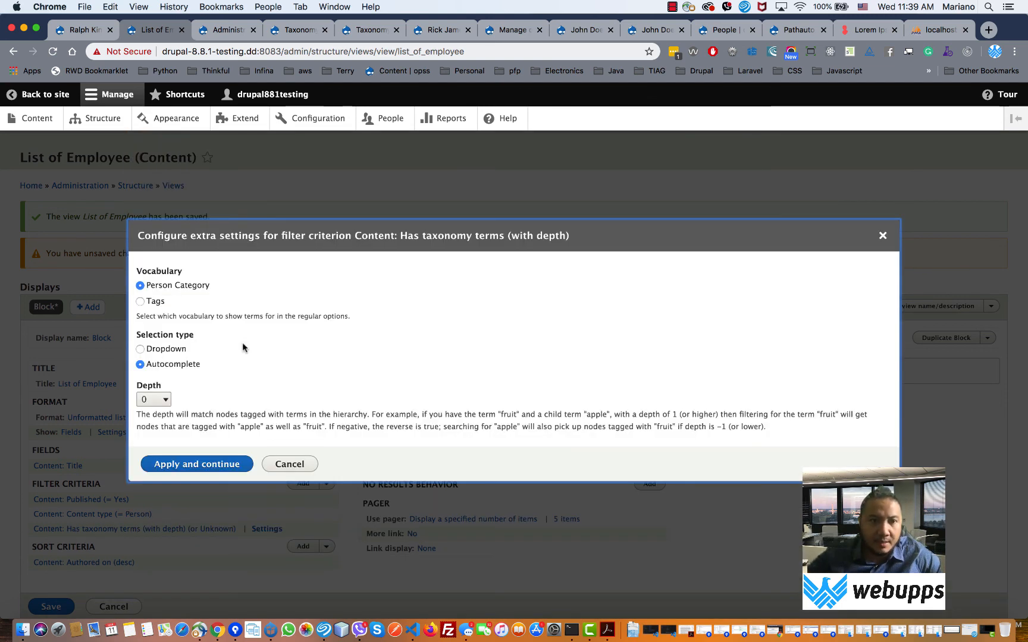
left_click(184, 464)
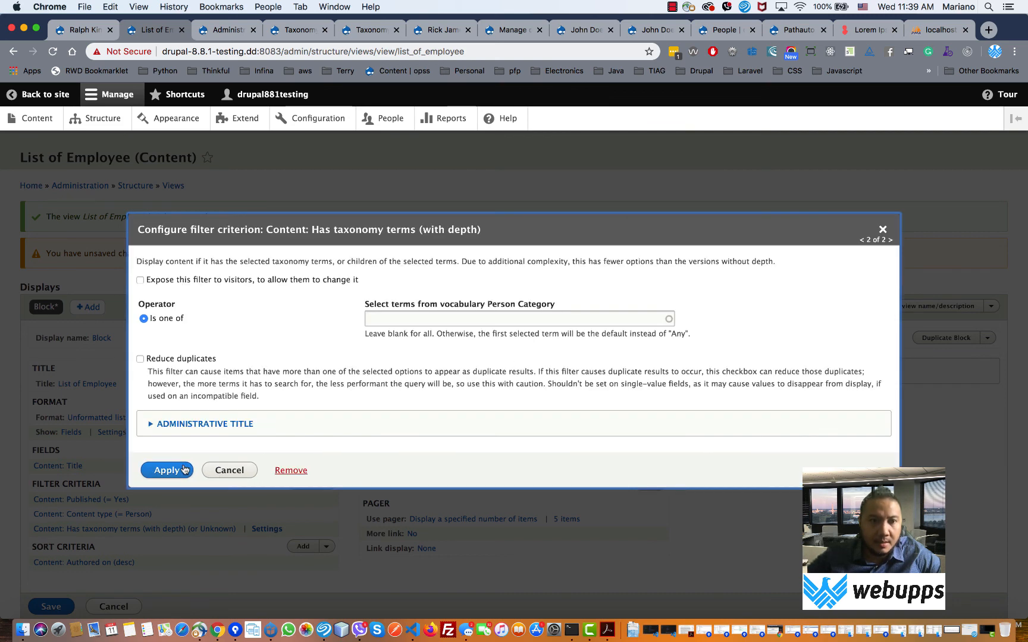
left_click(380, 321)
type("emp")
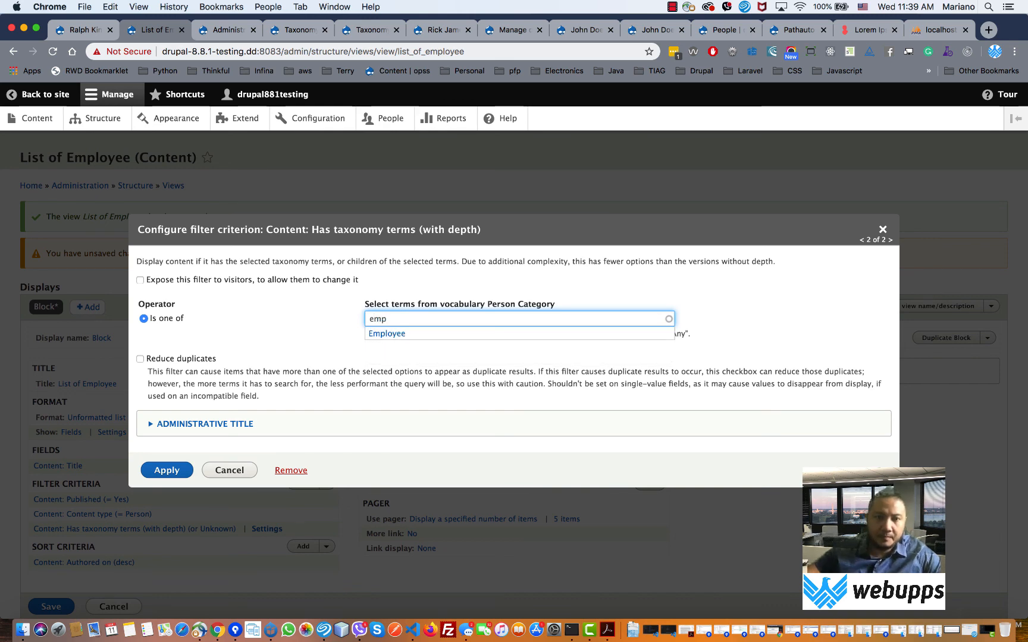
left_click(387, 334)
left_click(167, 471)
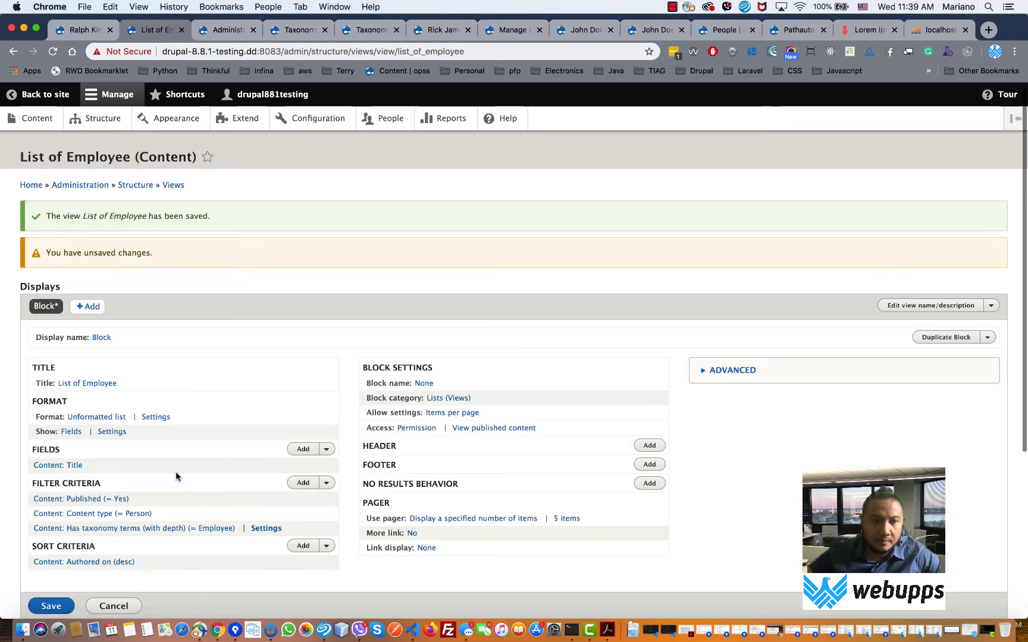
- Remove the Employee taxonomy depth filter, leaving only the Published and Content type filters
scroll(176, 473, "down", 5)
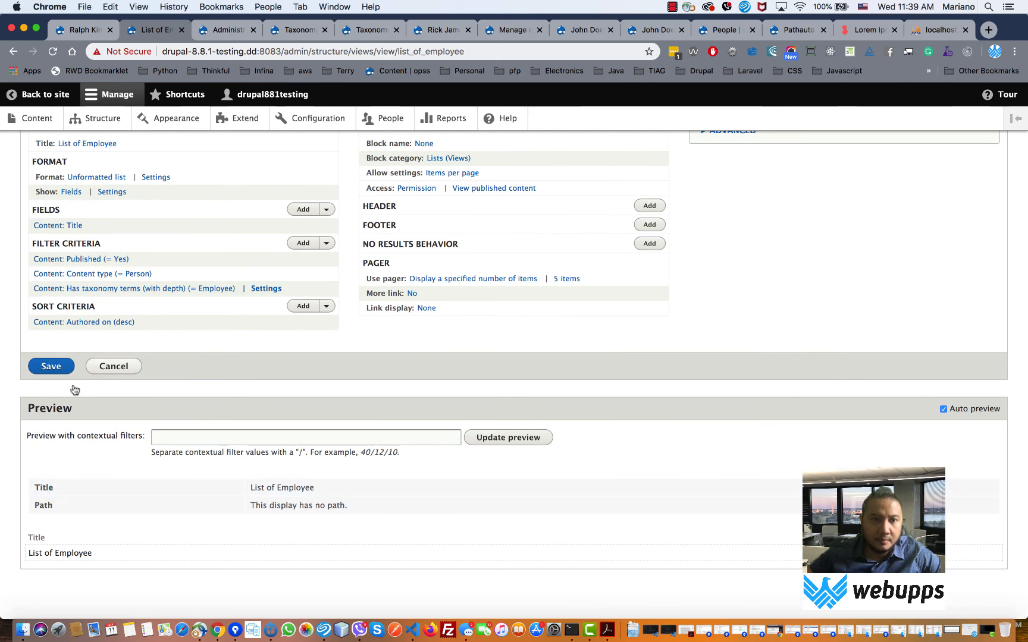
left_click(130, 290)
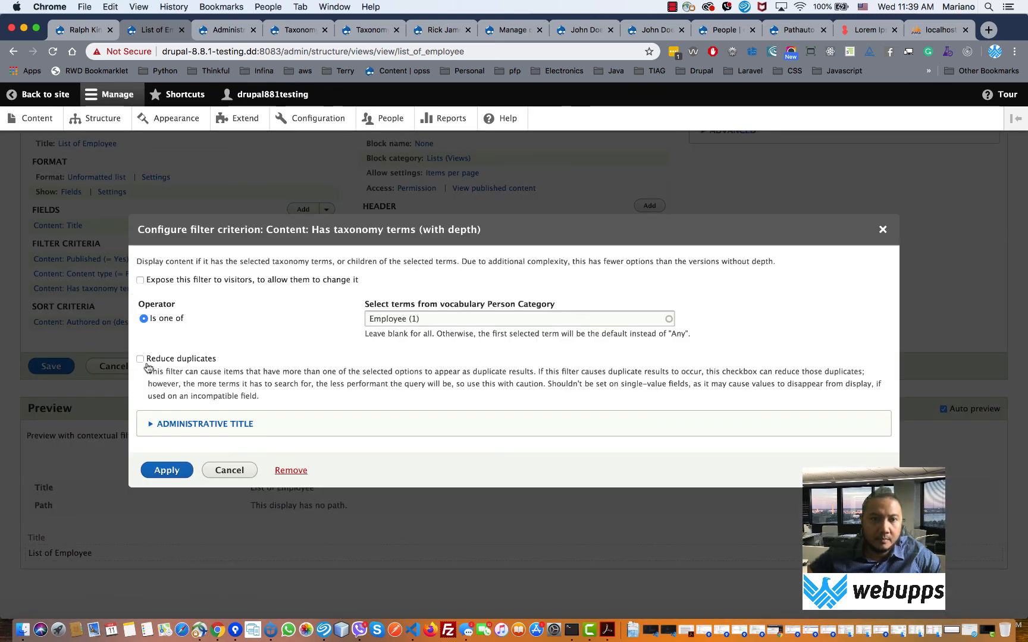
left_click(165, 470)
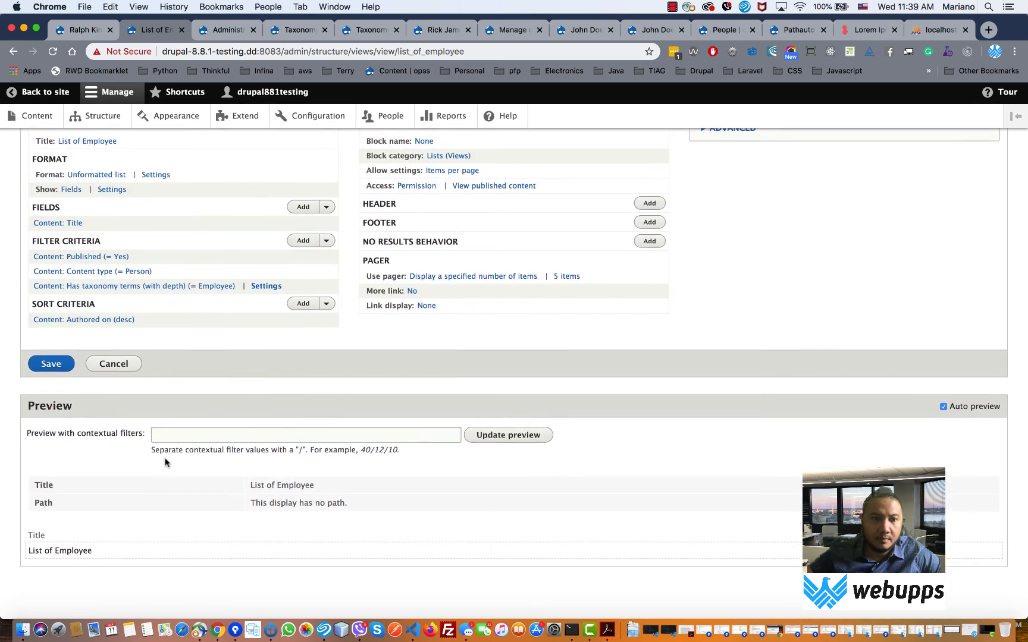
left_click(107, 291)
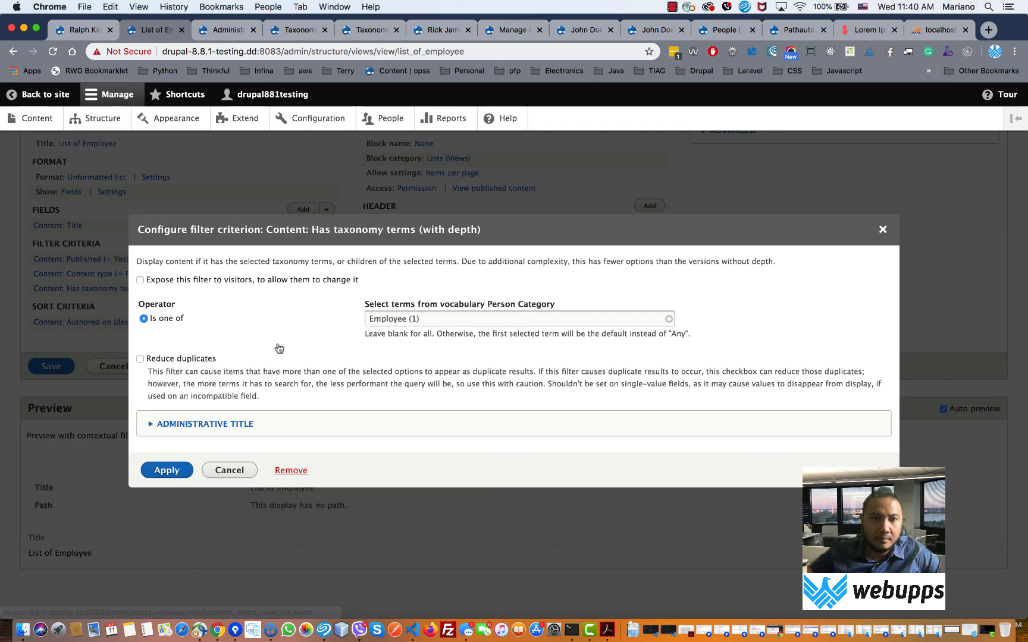
left_click(302, 468)
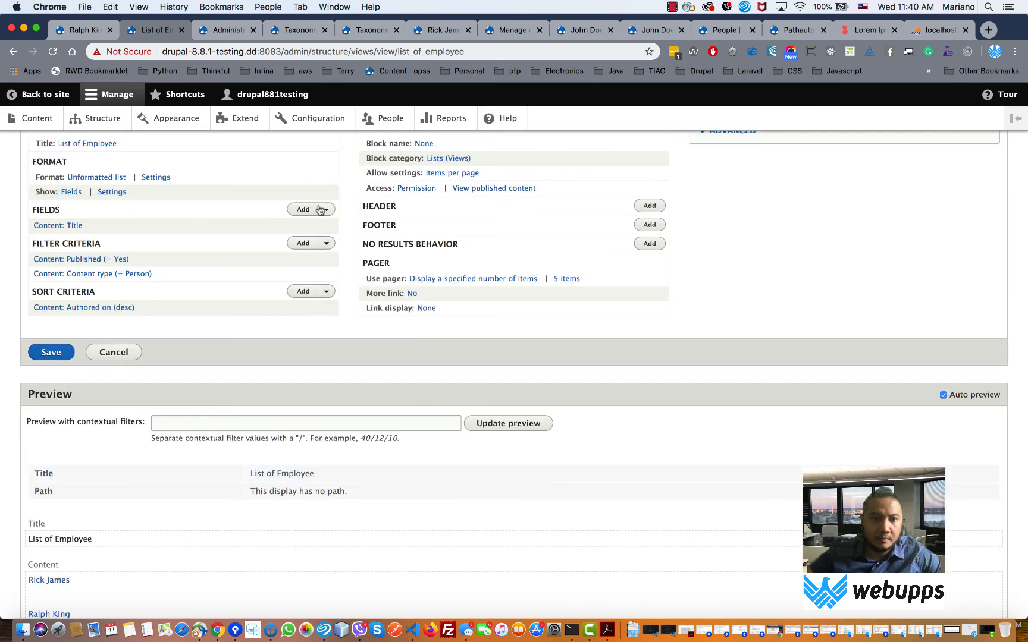
left_click(303, 243)
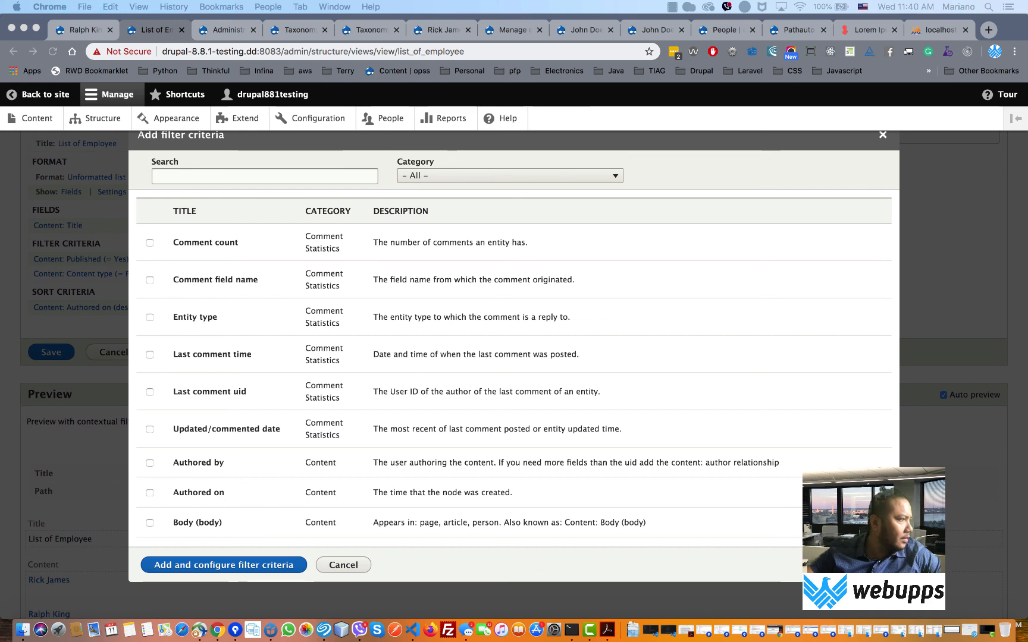
- Search 'taxono' and add the Has taxonomy terms (with depth) filter for configuration
left_click(255, 176)
type("taxon")
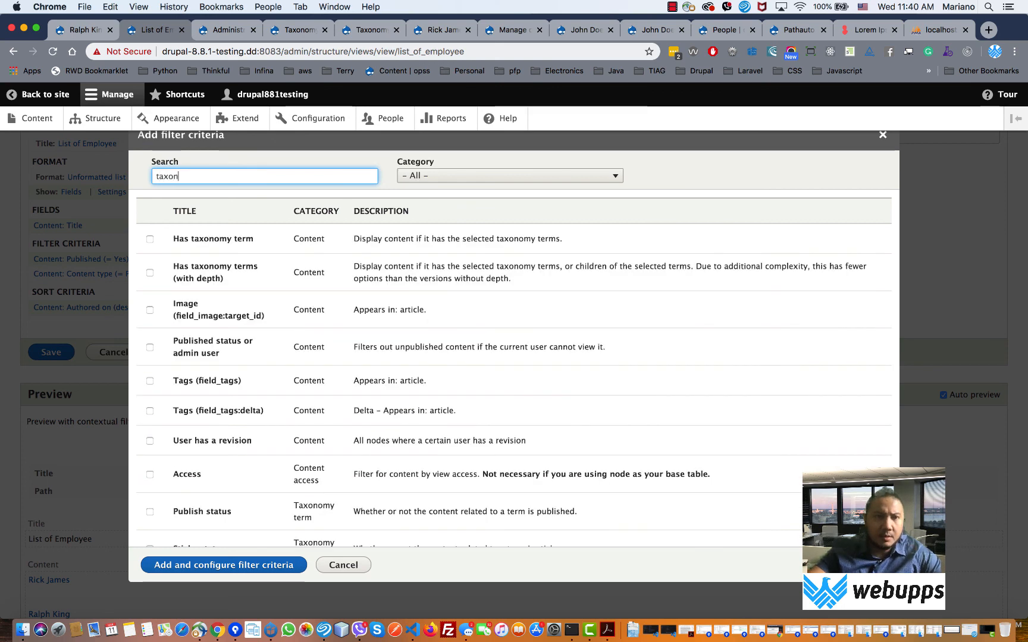
type("o")
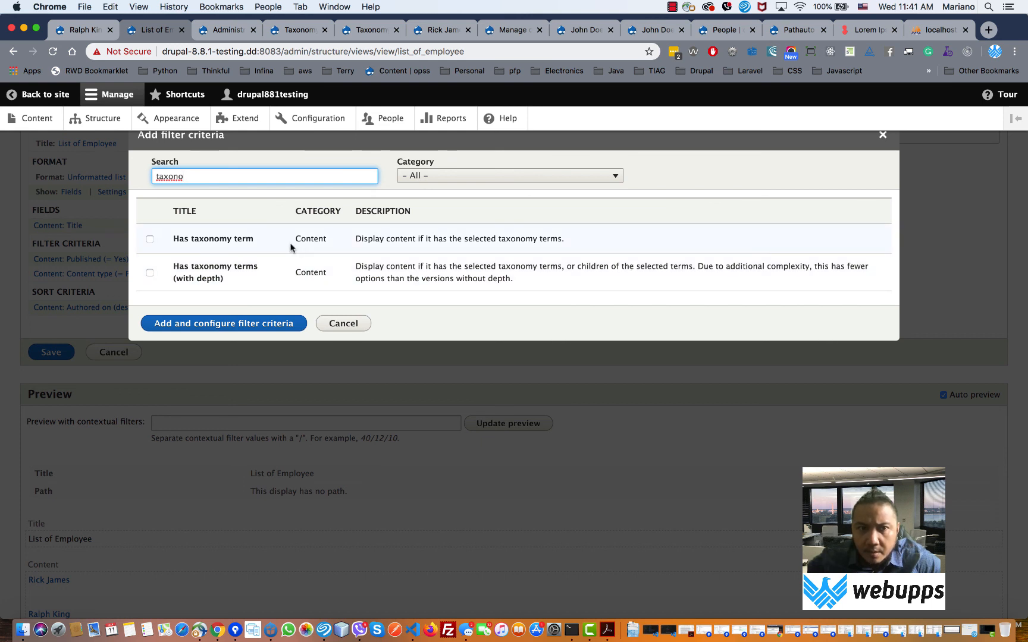
left_click(256, 270)
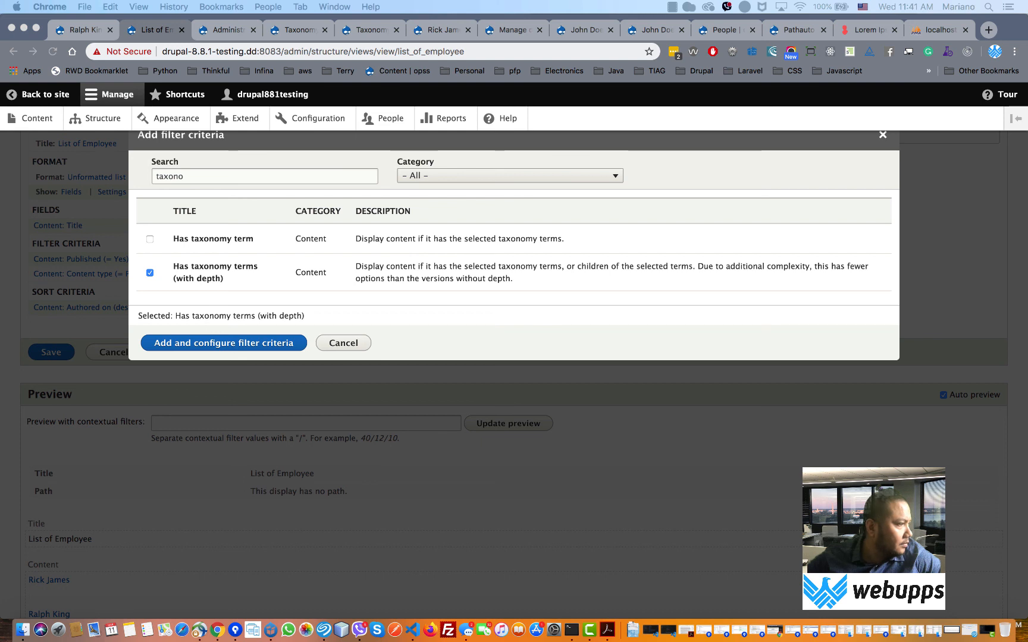
left_click(264, 242)
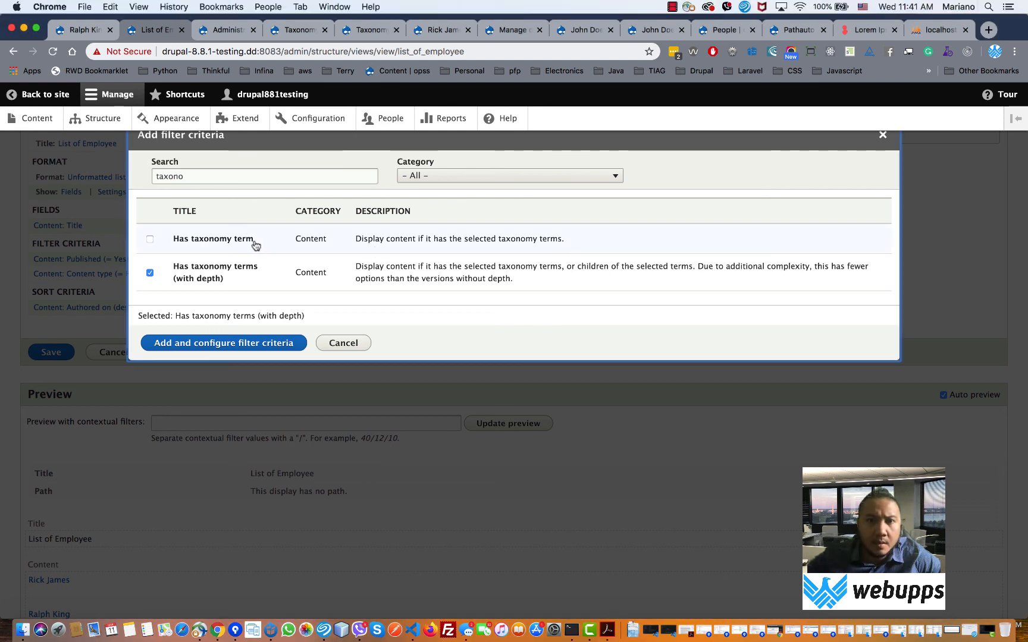
left_click(276, 343)
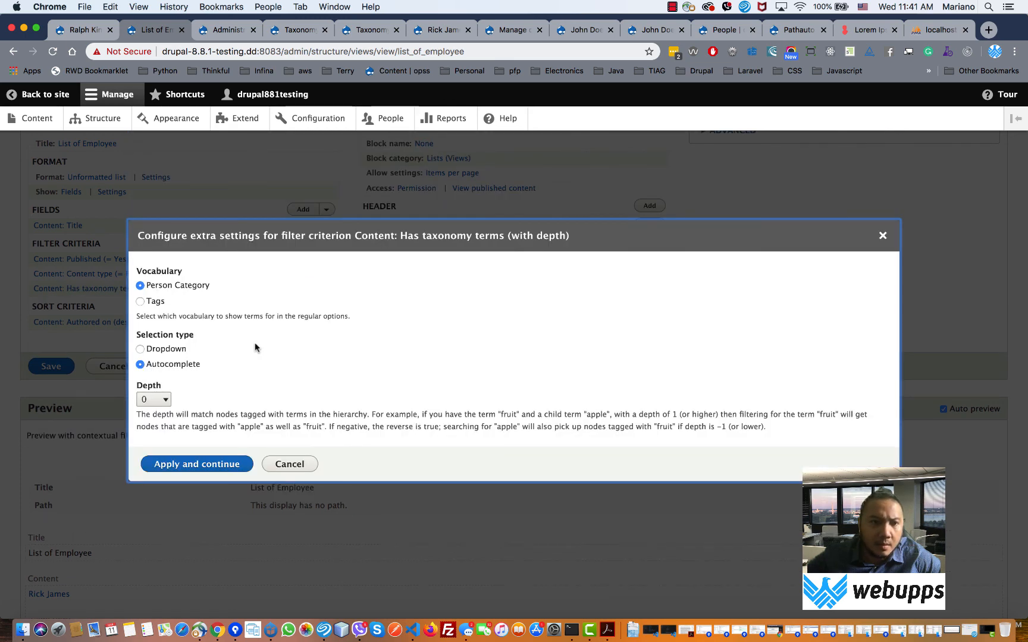
- Set the taxonomy filter depth to 1 and limit it to the Employee term
scroll(253, 349, "down", 2)
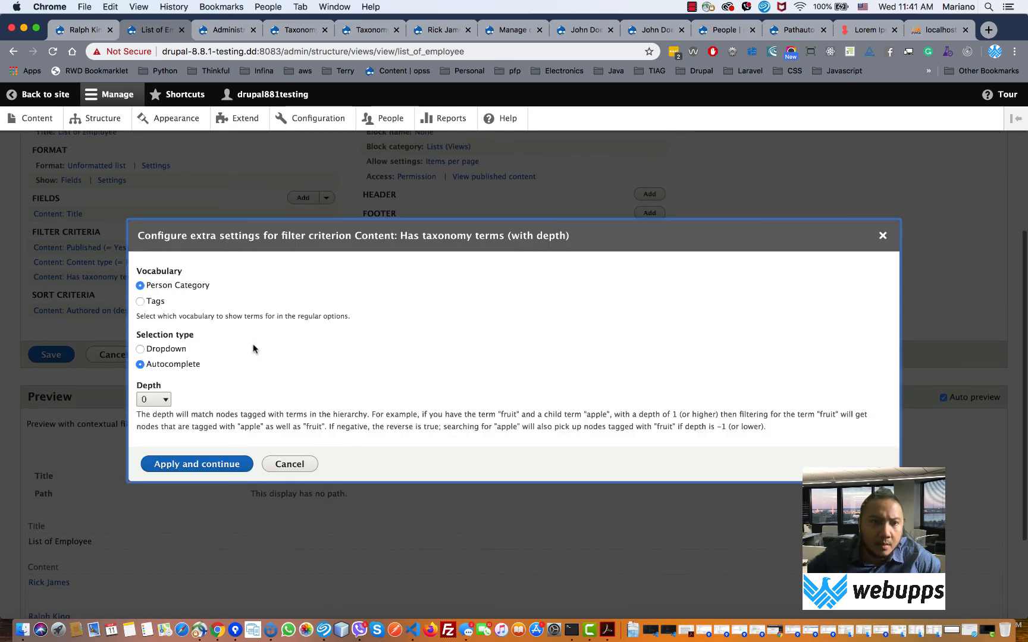
left_click(161, 400)
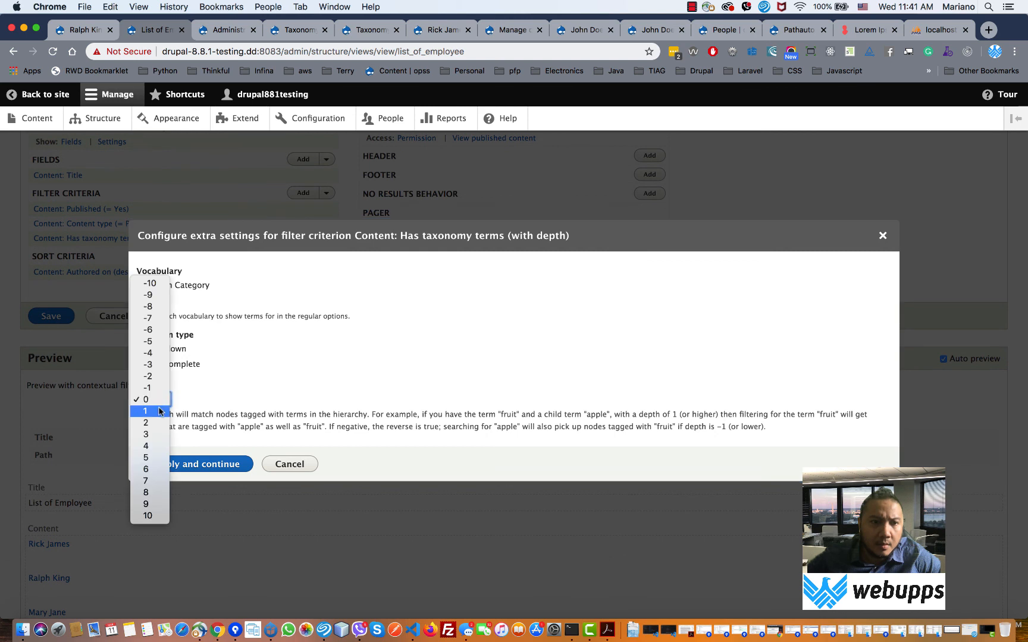
left_click(162, 412)
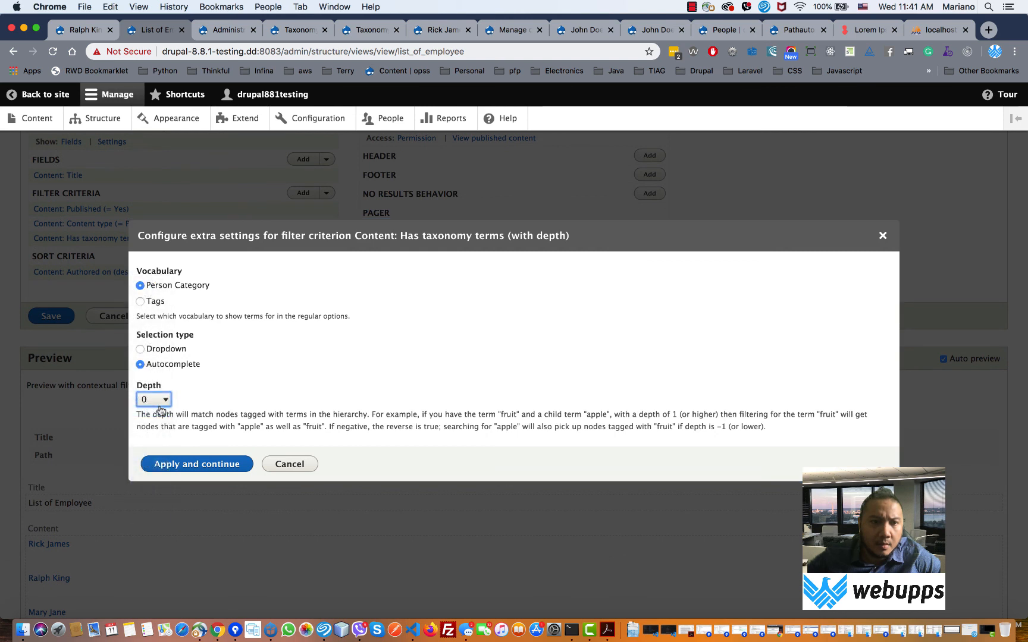
left_click(182, 463)
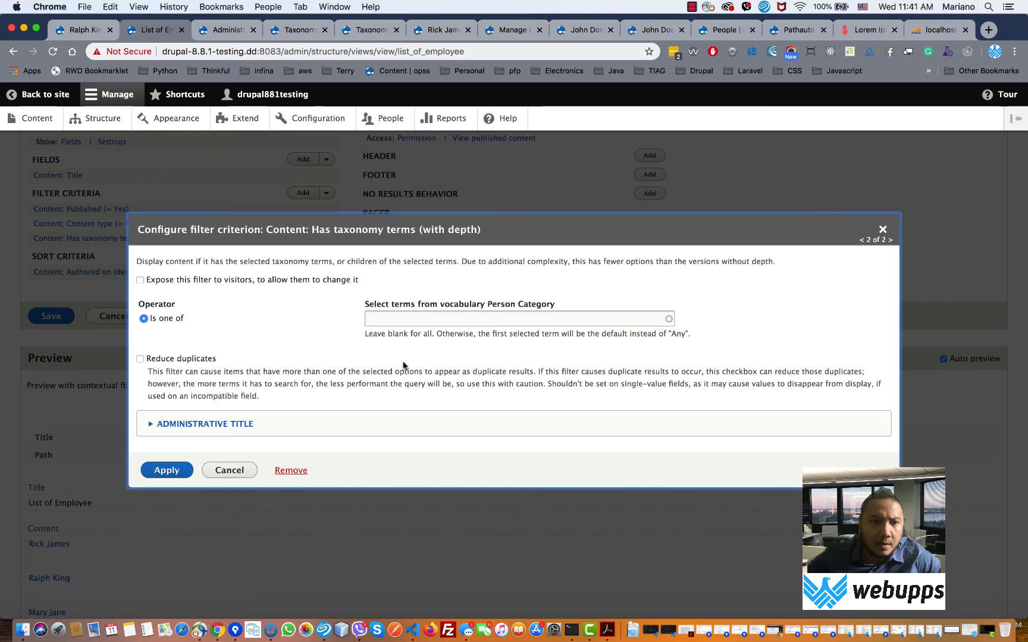
left_click(421, 319)
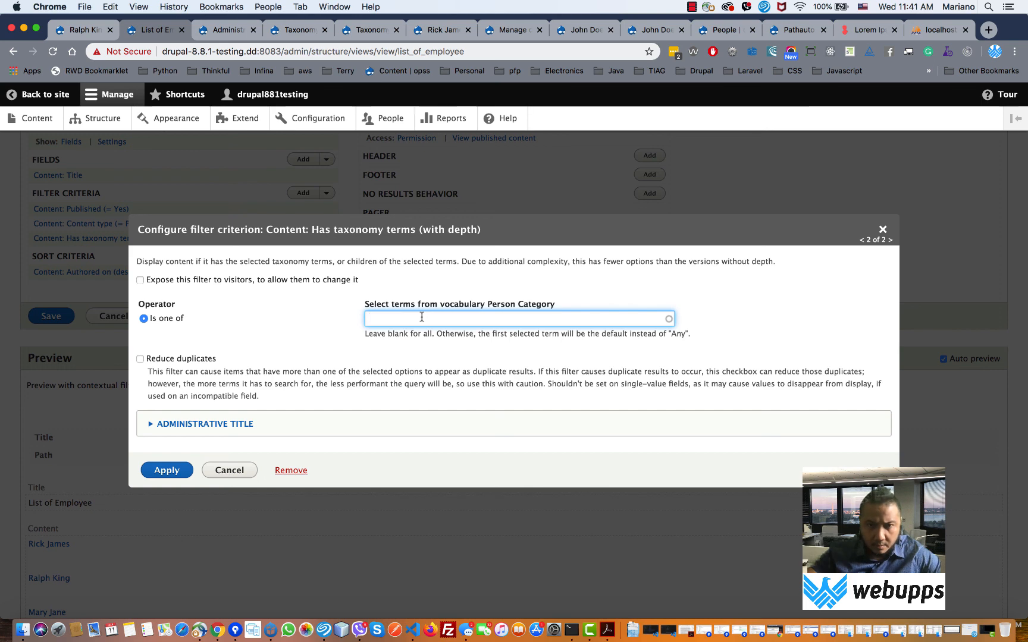
type("em")
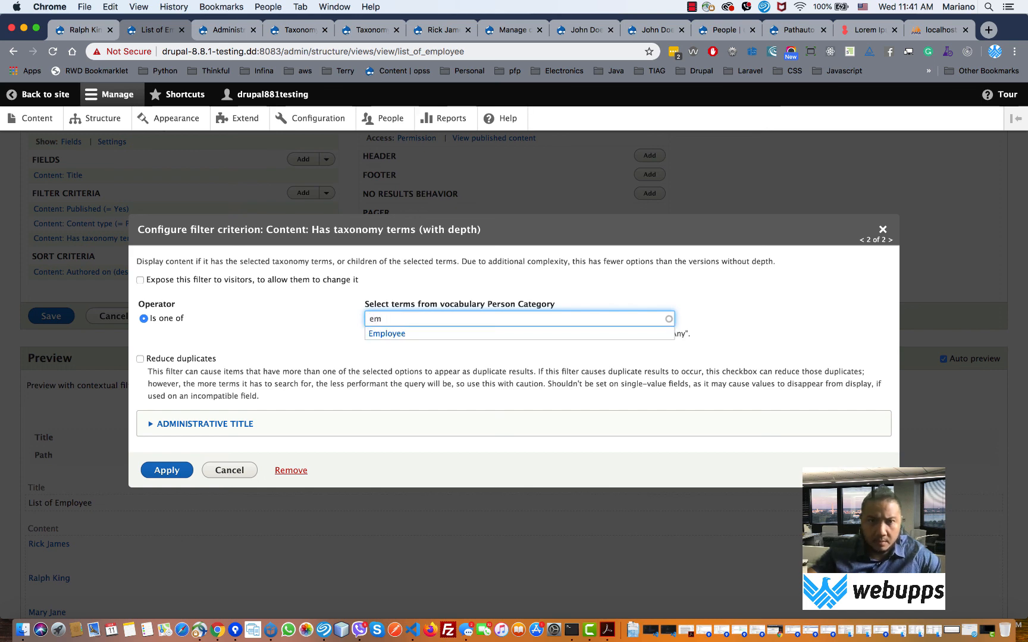
left_click(381, 335)
left_click(170, 470)
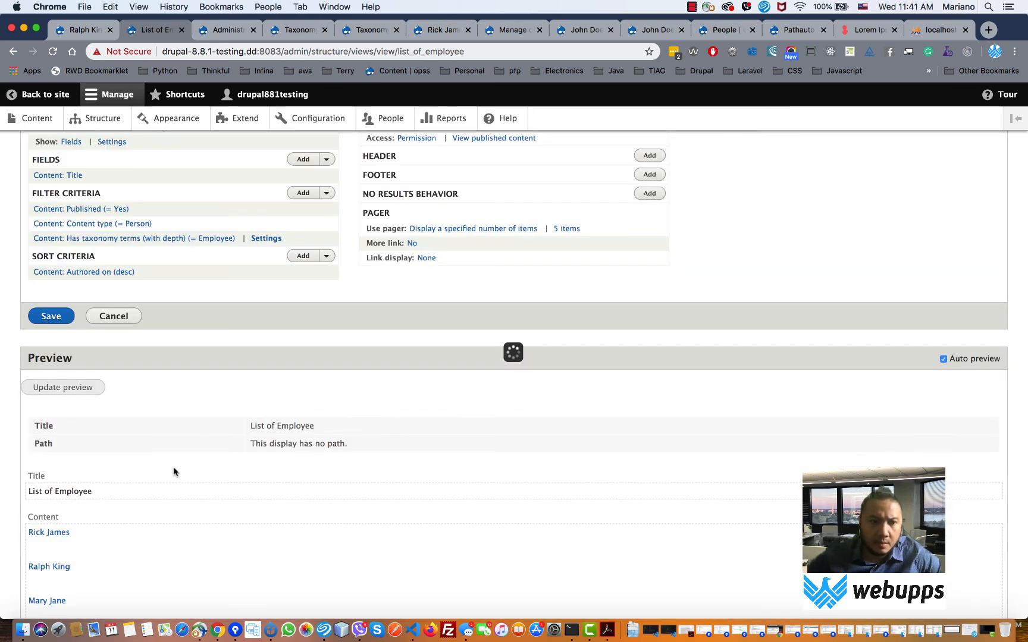
- Save the List of Employee view and check its preview of three Person entries
scroll(178, 461, "down", 2)
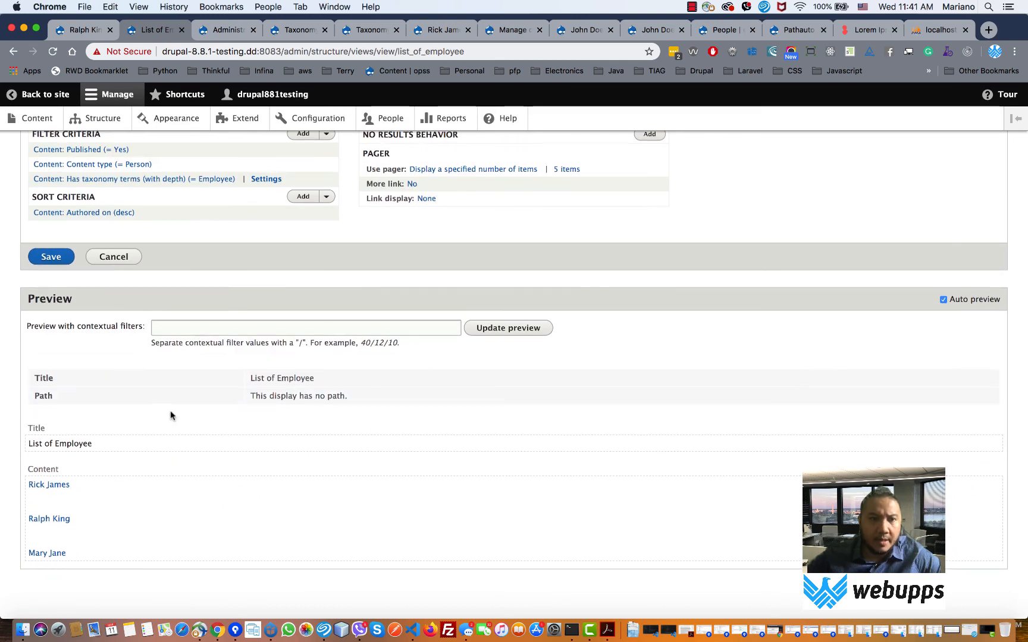
scroll(171, 413, "up", 3)
scroll(171, 412, "up", 1)
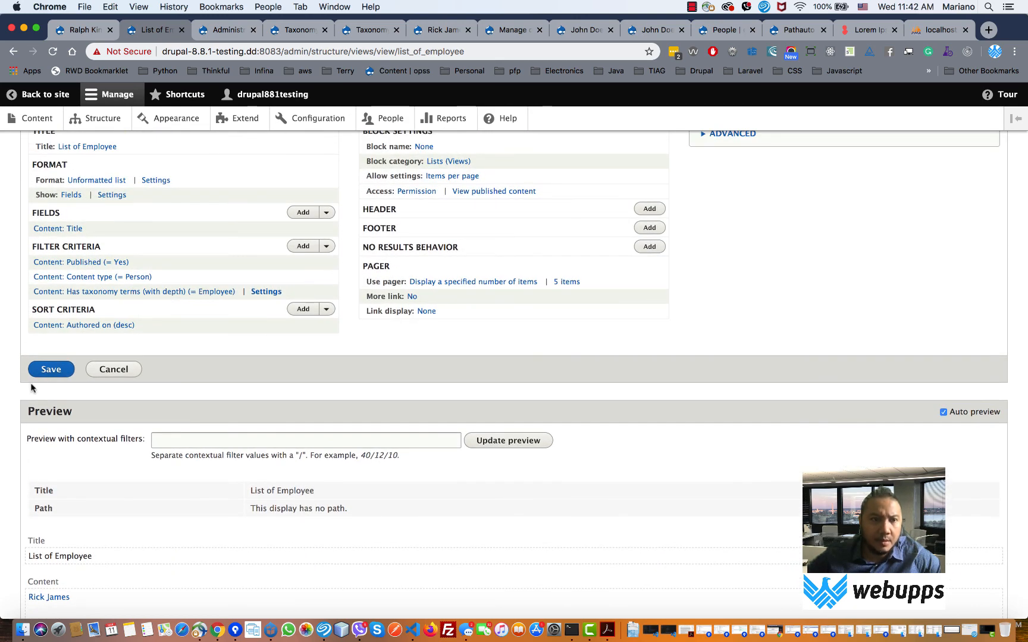
left_click(50, 370)
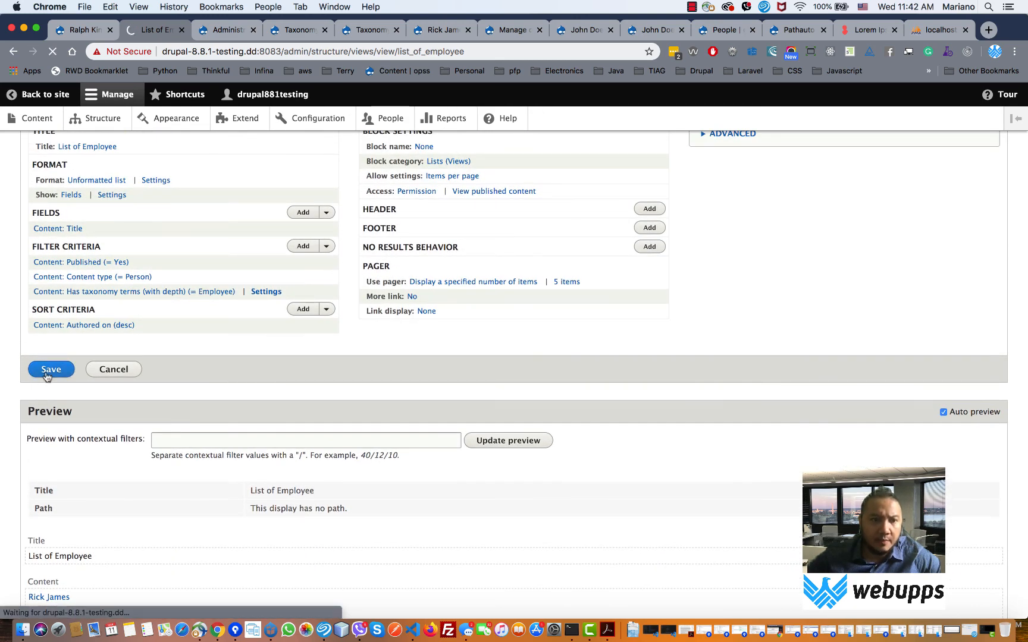
scroll(53, 392, "down", 5)
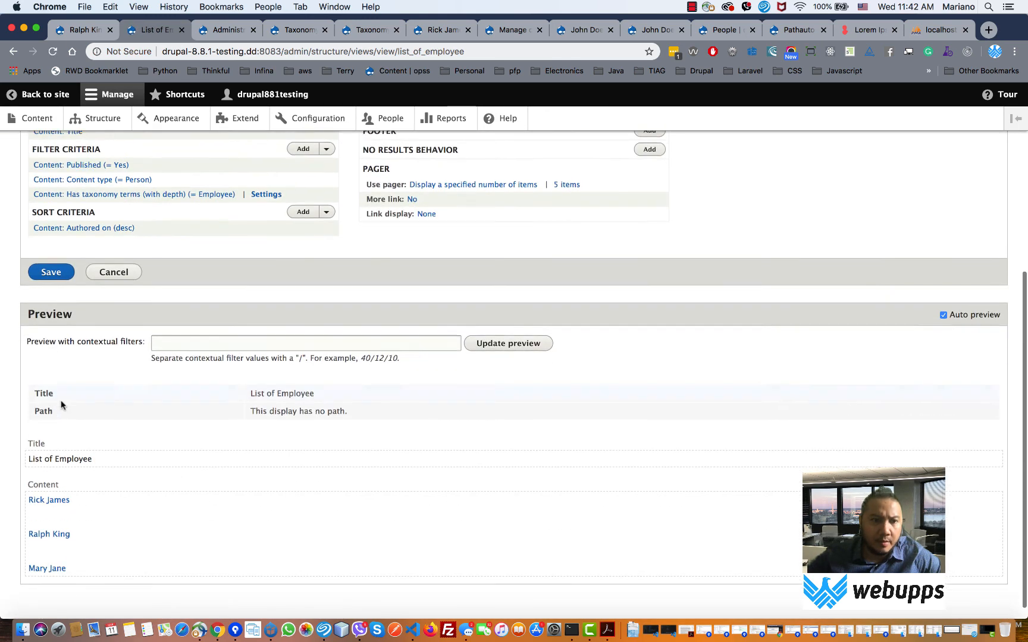
scroll(62, 405, "down", 1)
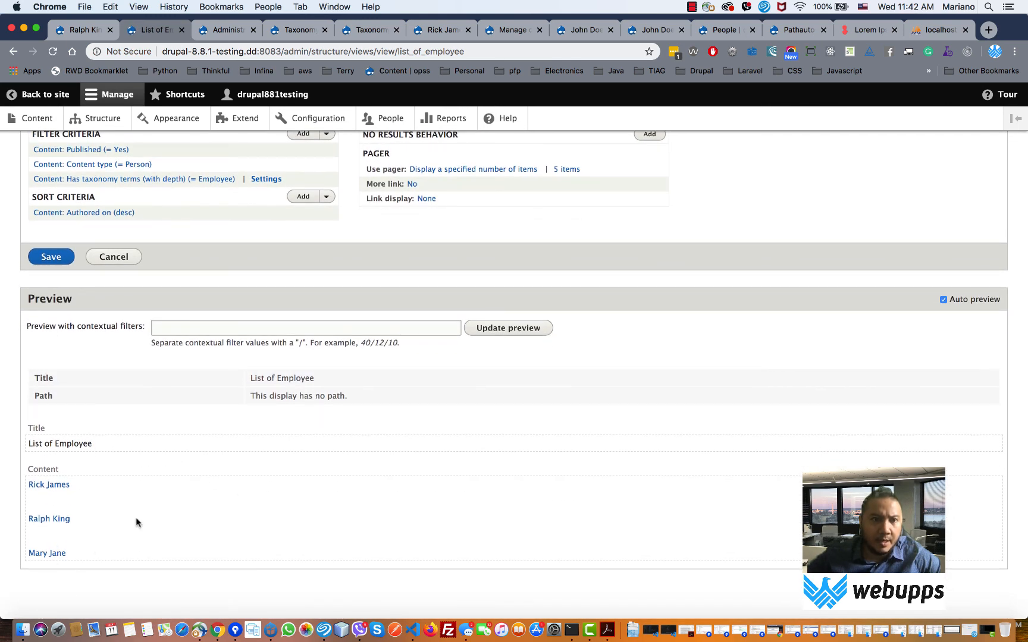
scroll(315, 450, "up", 3)
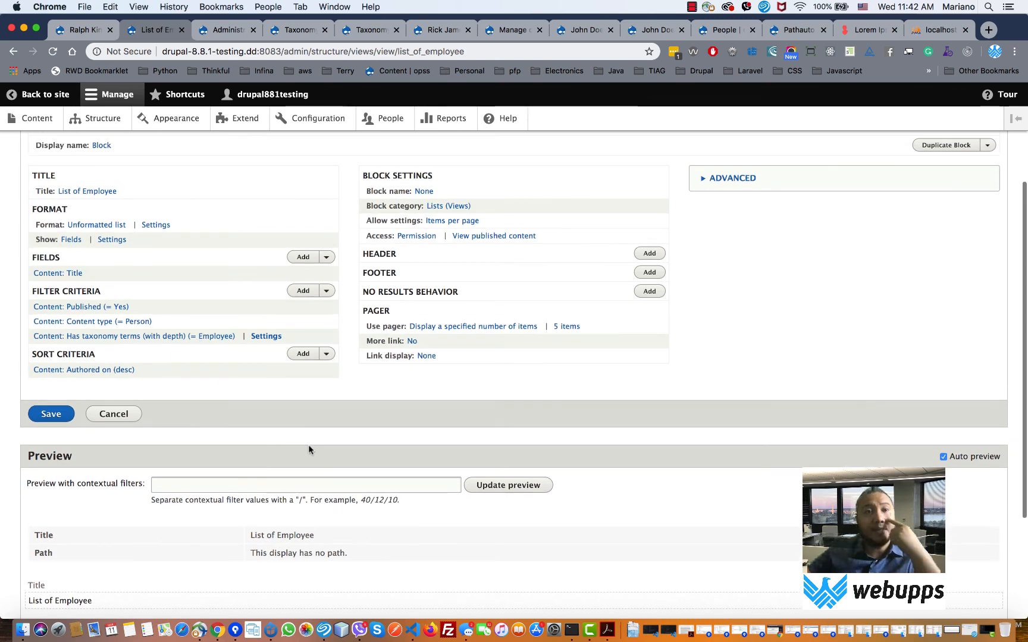
right_click(110, 118)
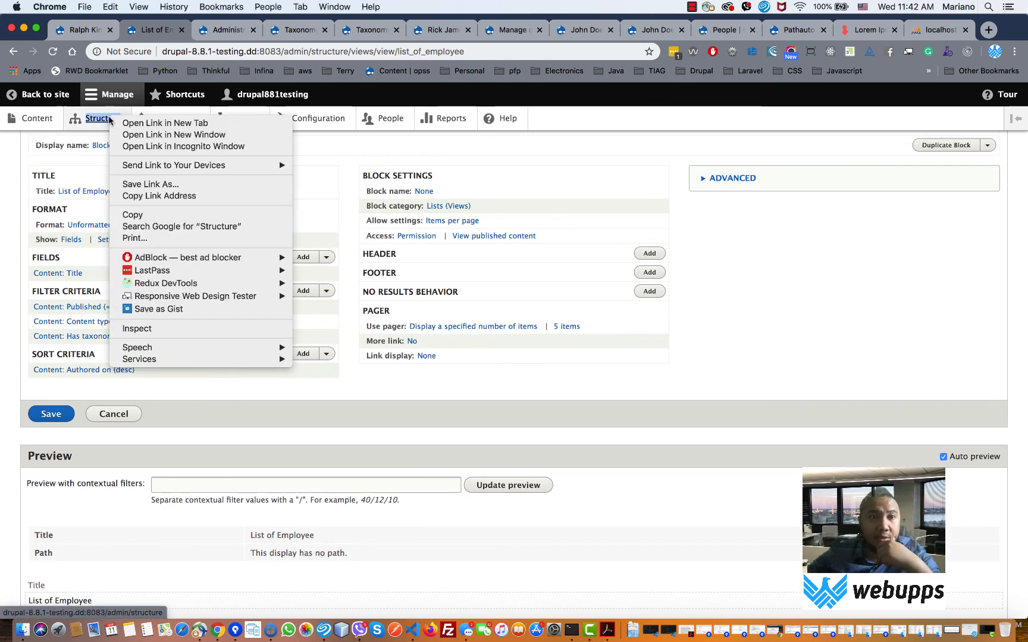
- In a new Structure tab, open Person Category and check the Employee term's URL alias
left_click(165, 123)
key("super+alt+Right")
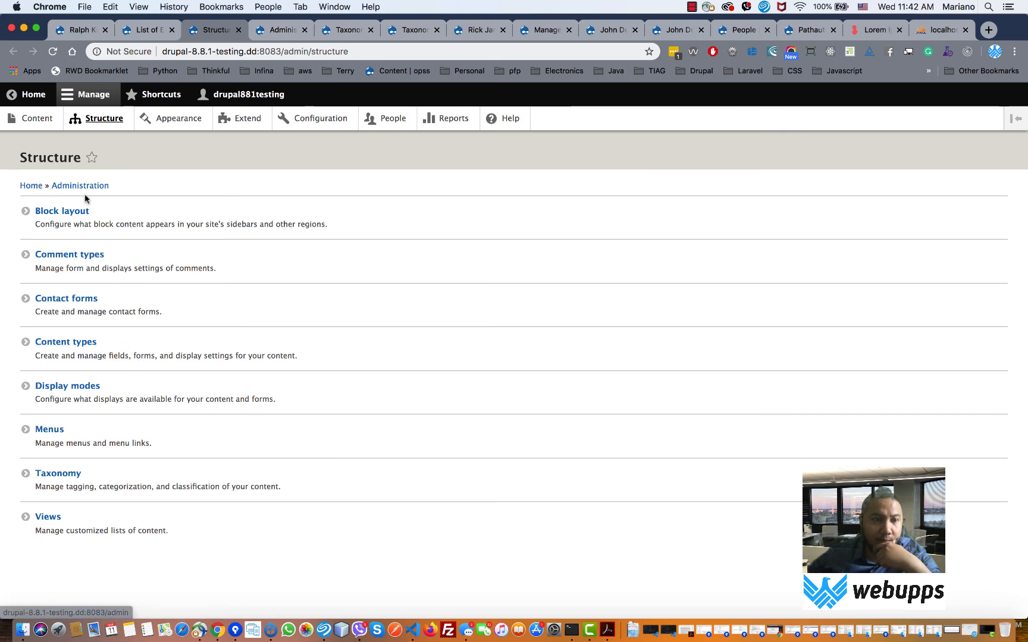
left_click(58, 475)
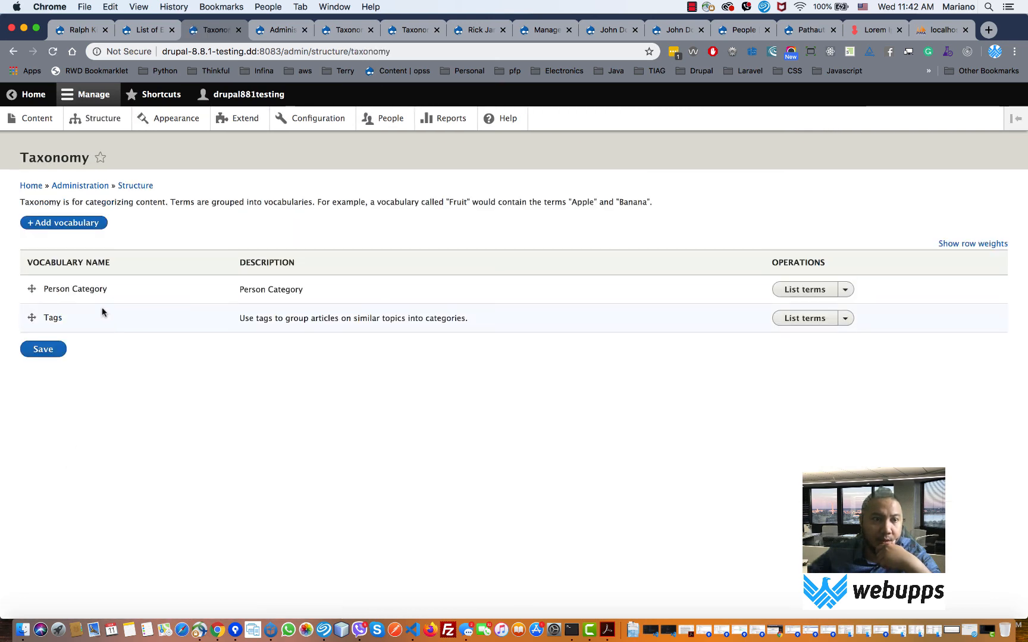
left_click(794, 289)
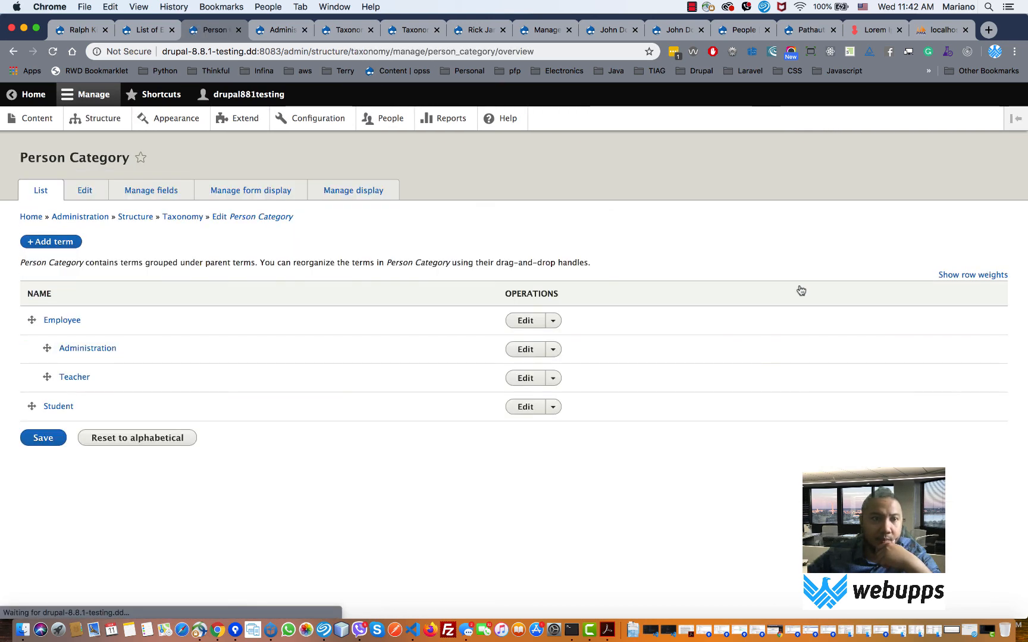
left_click(526, 322)
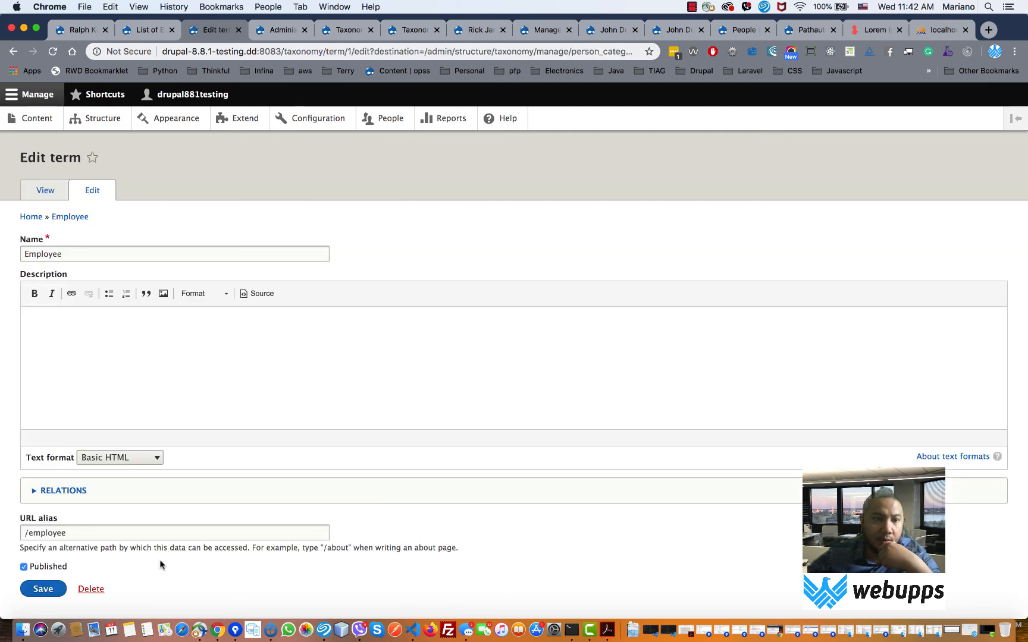
triple_click(128, 534)
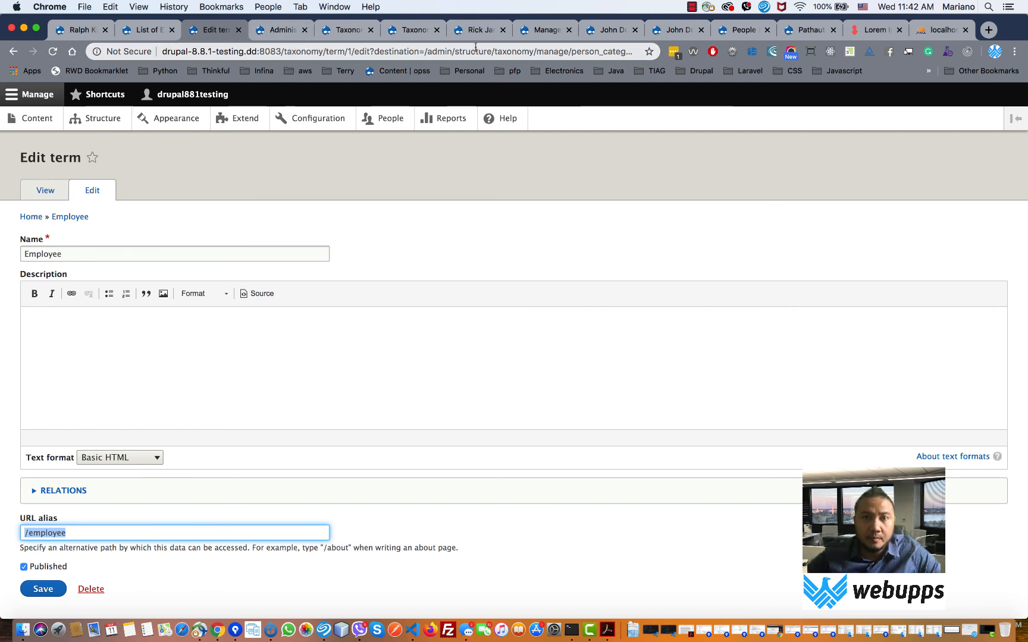
- Load the /employee page, then open Structure in a new tab
left_click(291, 31)
left_click_drag(406, 51, 324, 54)
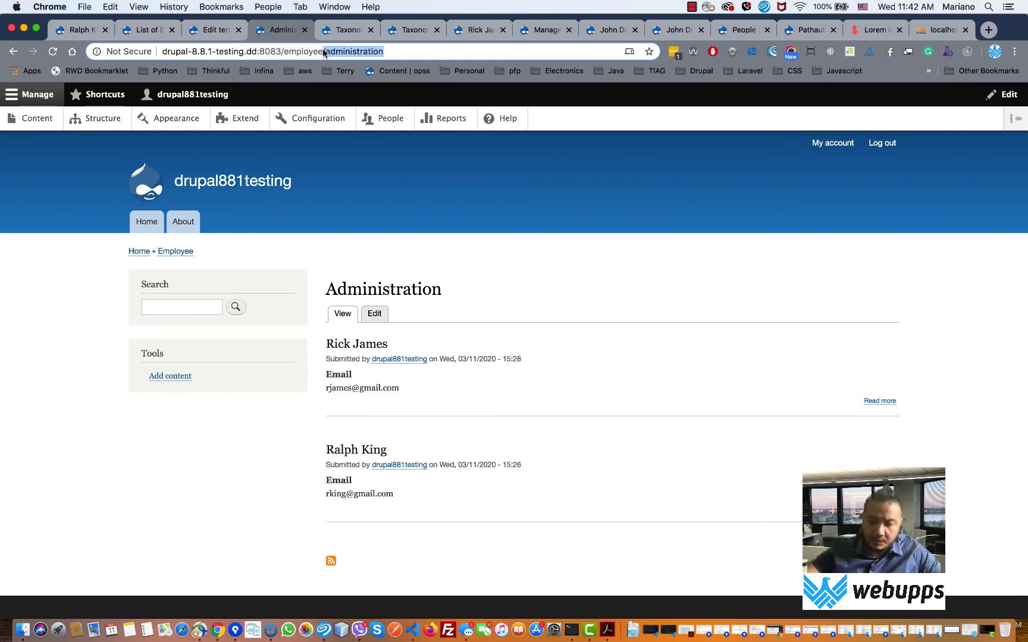
key("BackSpace")
key("Return")
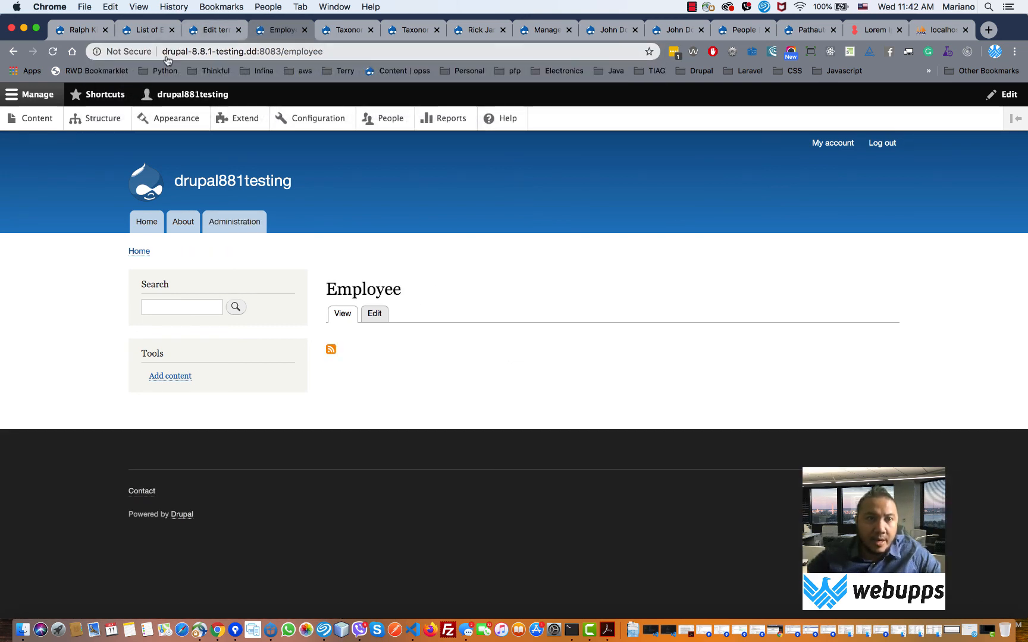
right_click(106, 123)
left_click(110, 127)
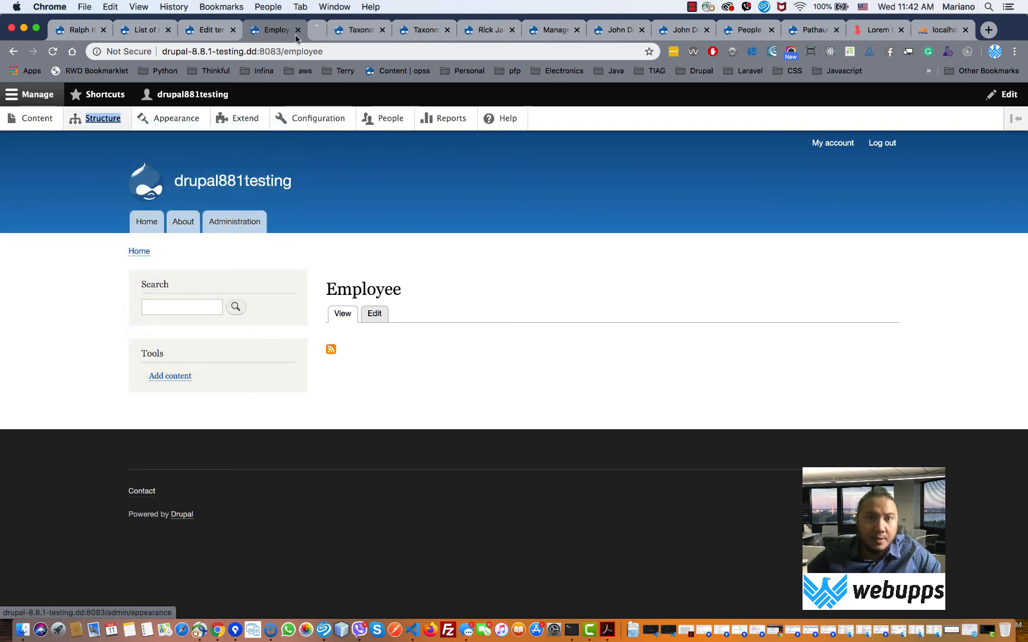
key("ctrl+Tab")
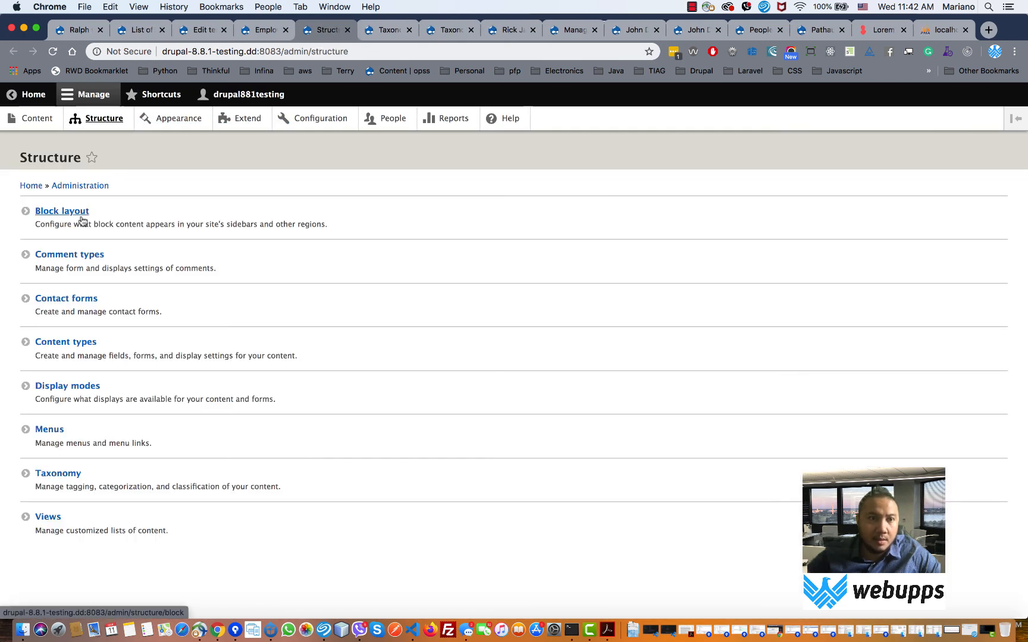
- Revisit the Employee page and view editor, then scroll to the Content region on Block layout
left_click(259, 31)
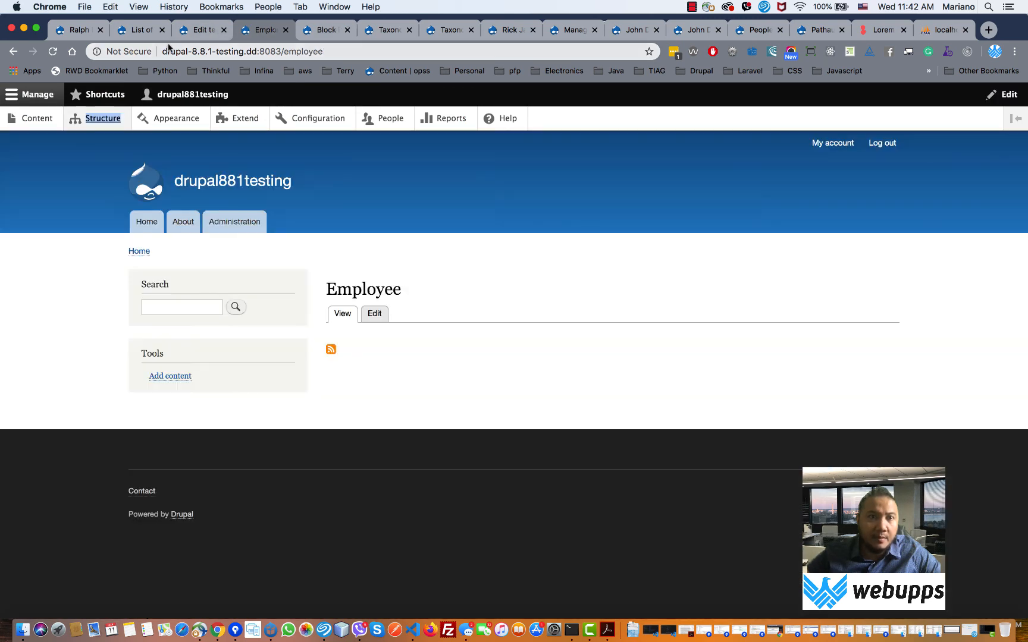
left_click(142, 30)
scroll(262, 264, "down", 2)
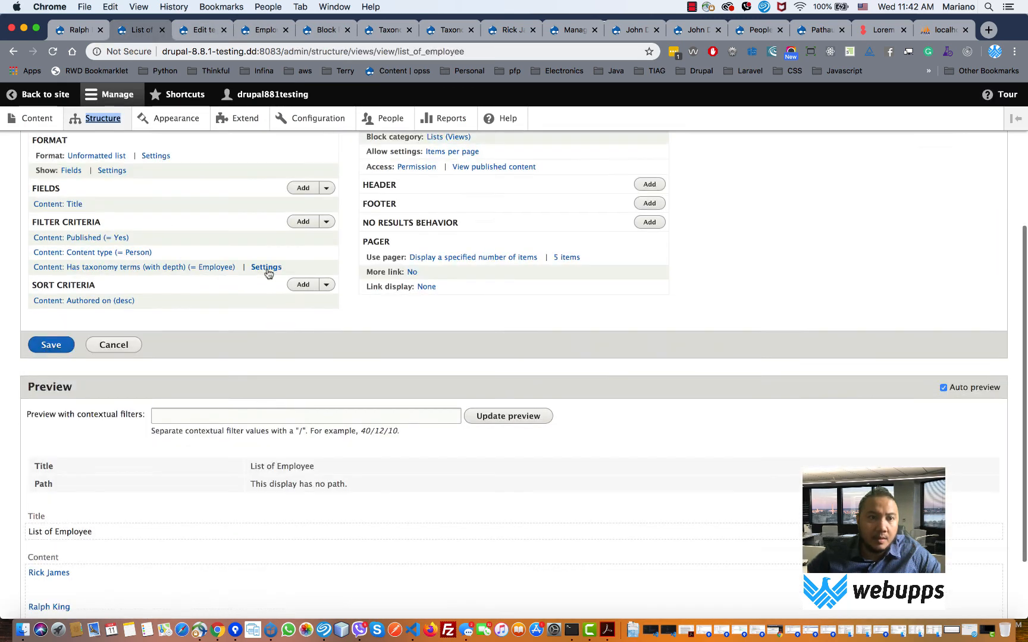
scroll(268, 271, "down", 2)
scroll(267, 271, "up", 5)
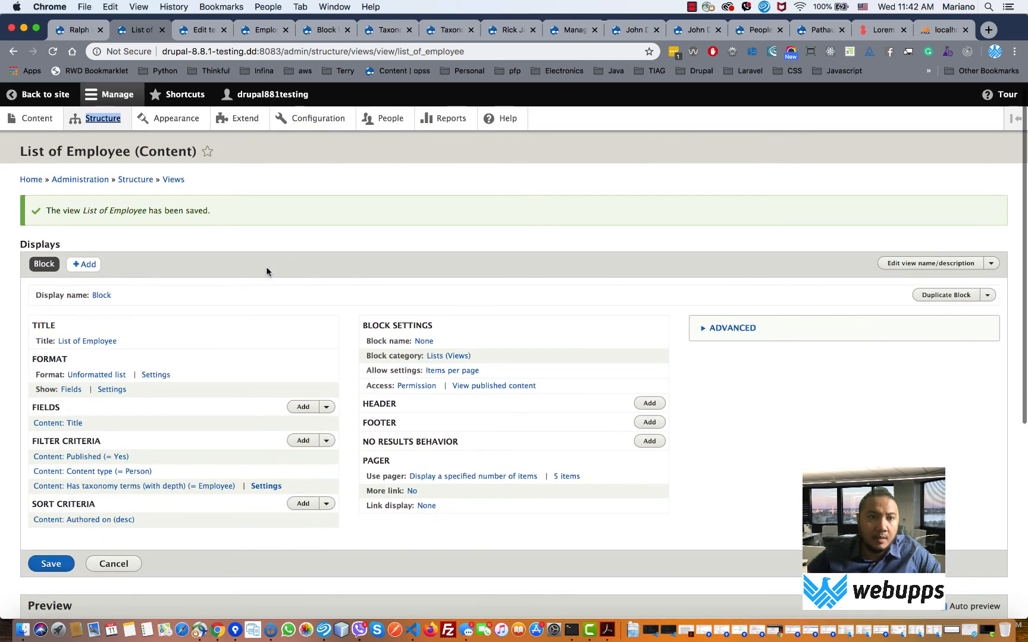
left_click(319, 31)
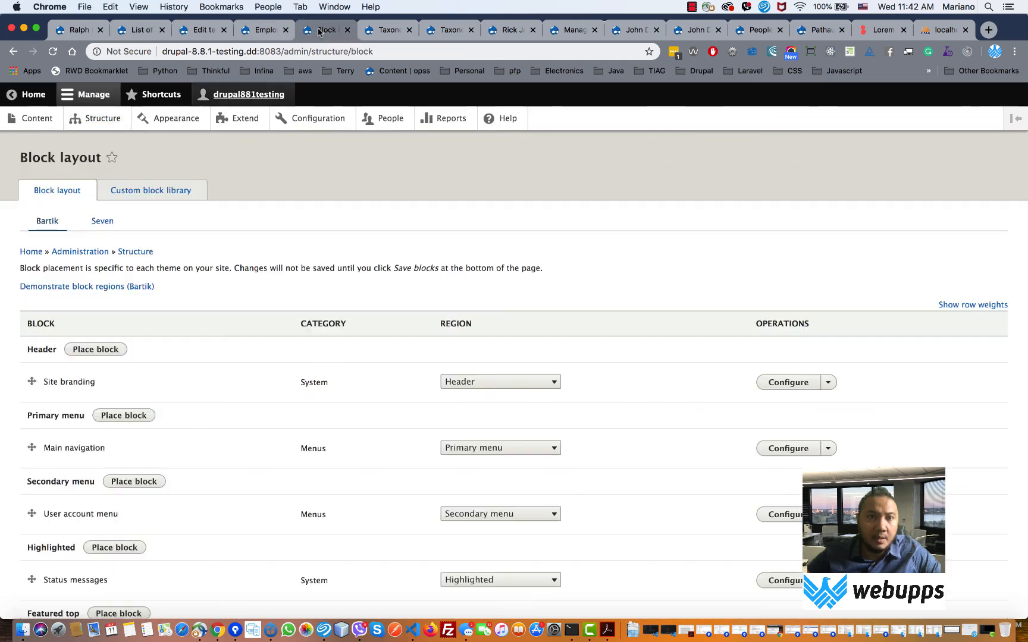
scroll(96, 343, "down", 5)
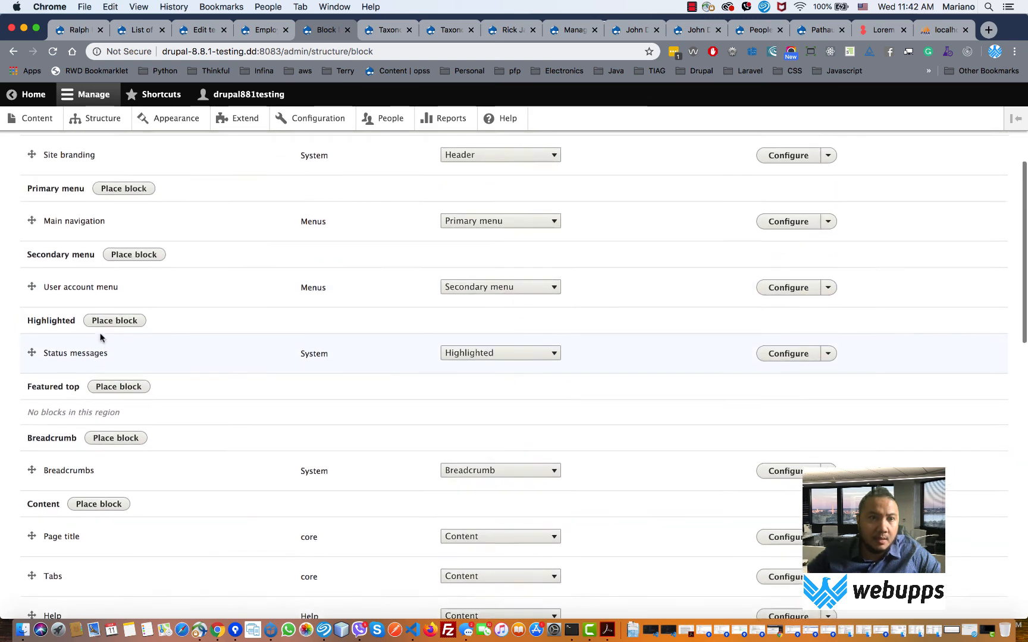
scroll(100, 338, "down", 3)
- Place the List of Employee block in the Content region with its title hidden
left_click(106, 379)
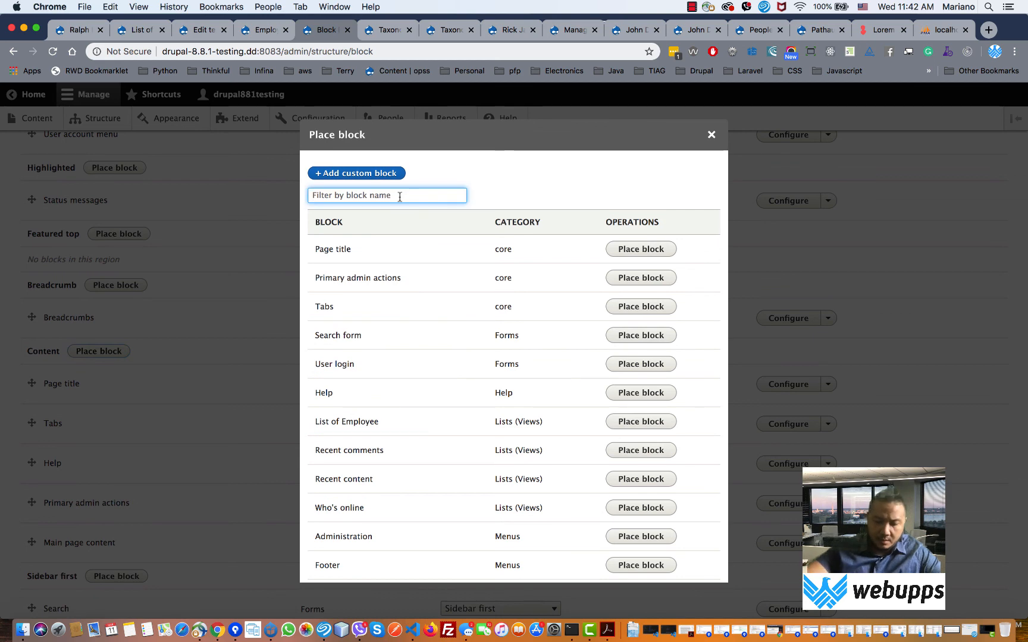
type("list")
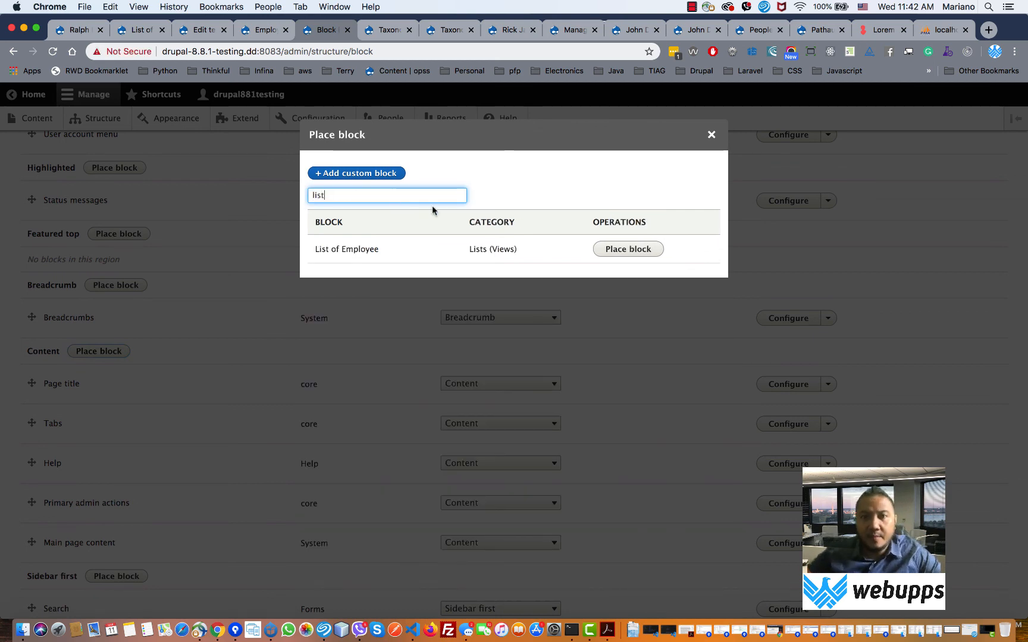
left_click(626, 249)
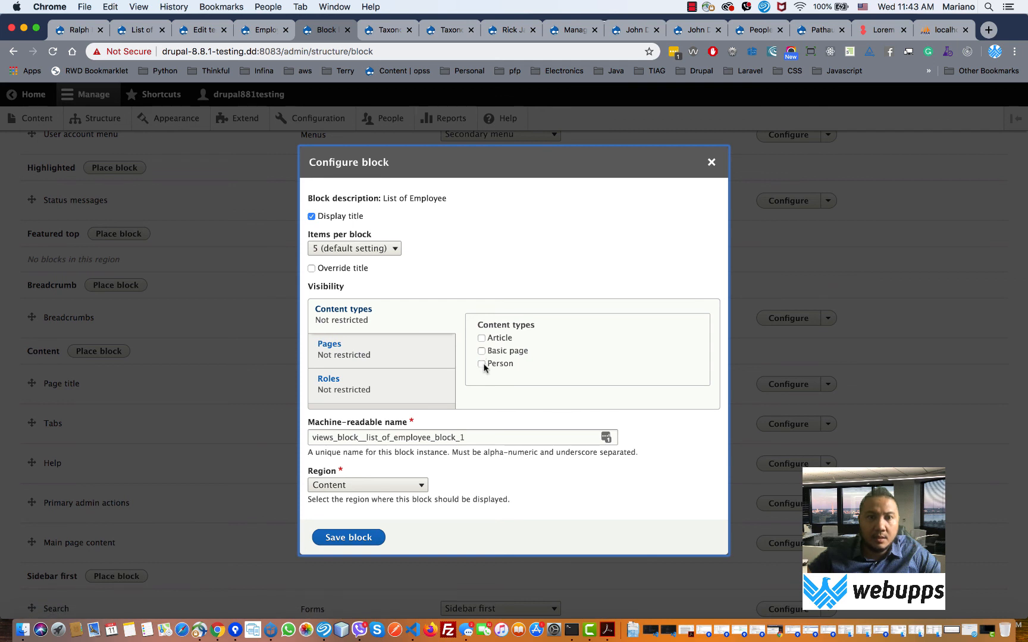
left_click(323, 219)
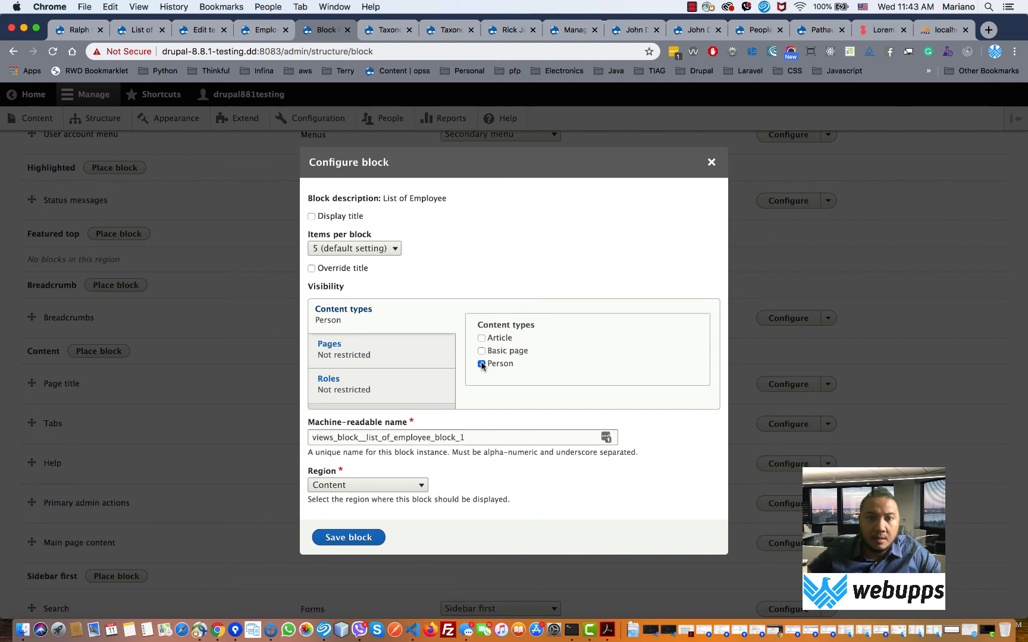
- Restrict the block's visibility to the /employee page and save the block
left_click(387, 350)
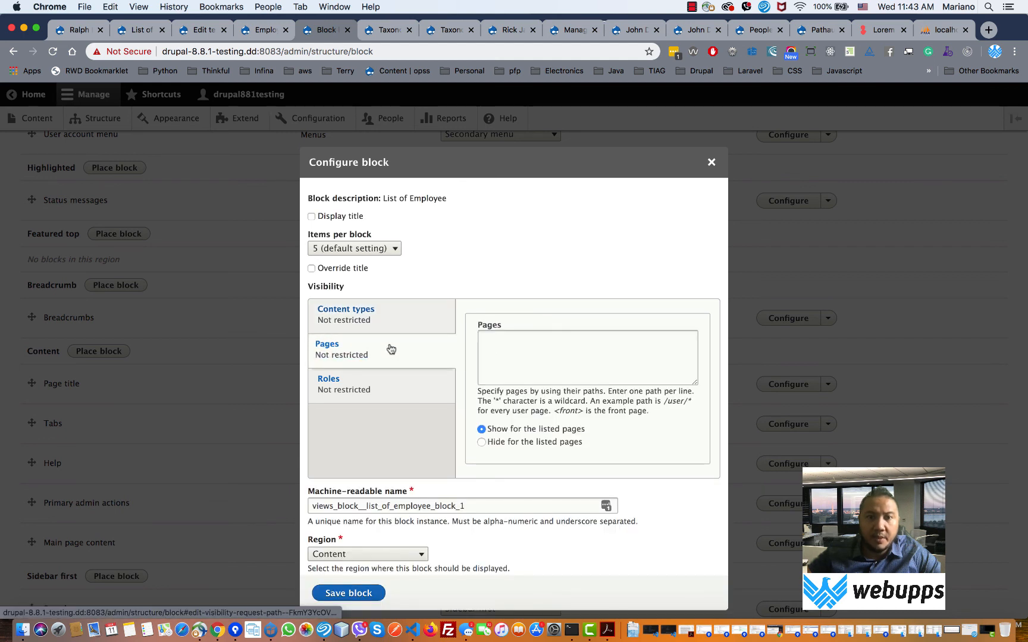
left_click(527, 351)
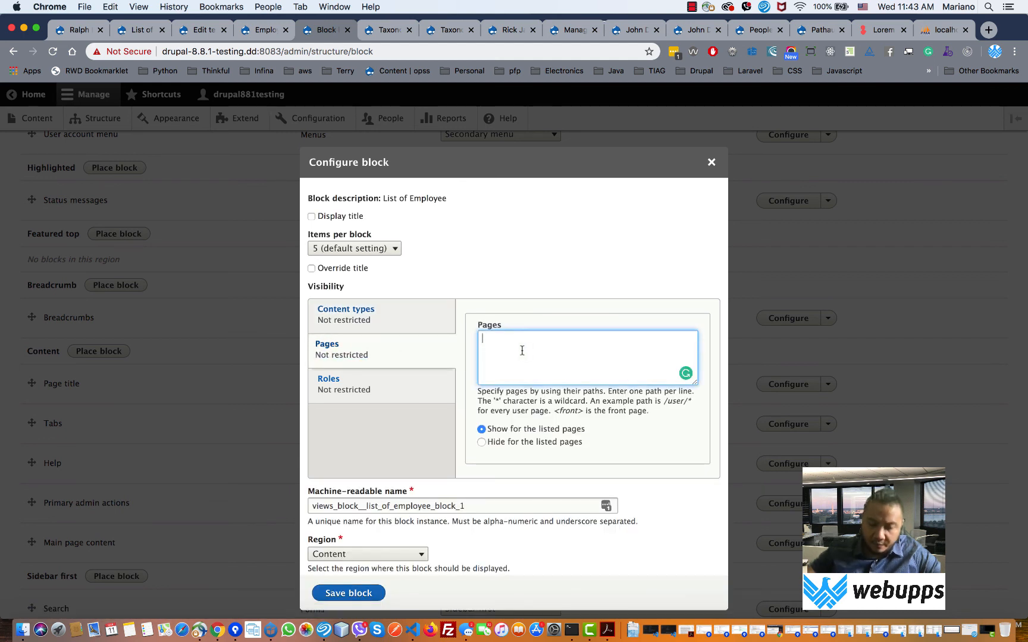
left_click(262, 30)
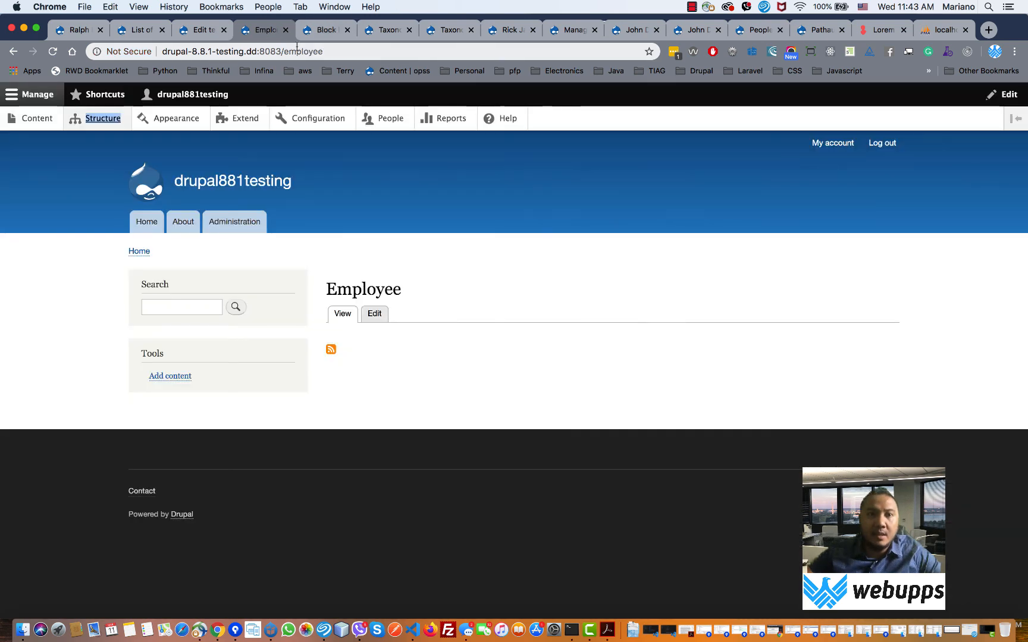
left_click_drag(324, 51, 283, 53)
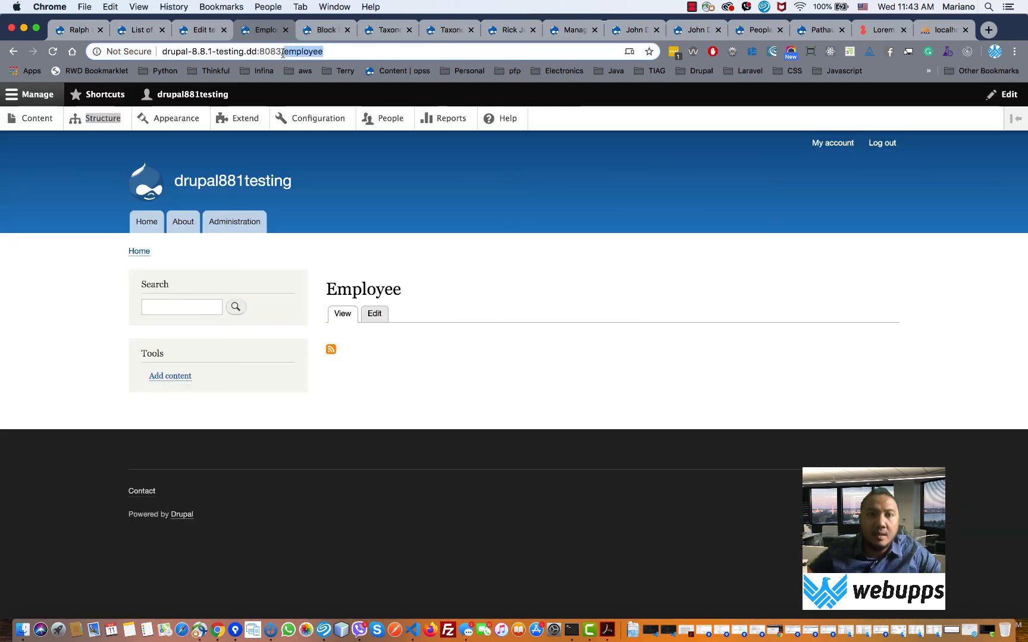
left_click(330, 30)
type("/employee")
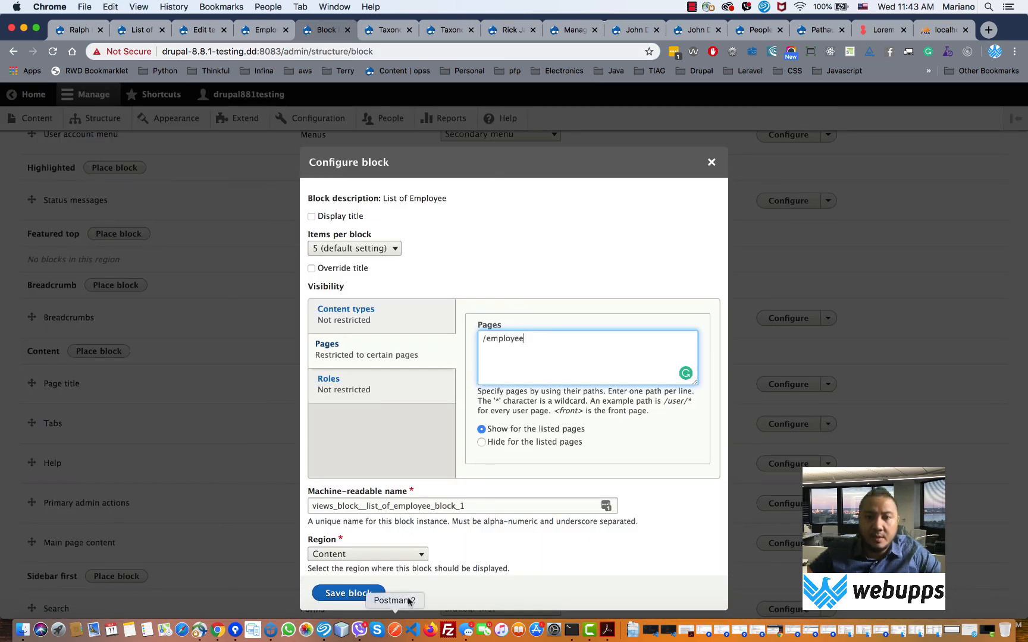
left_click(348, 594)
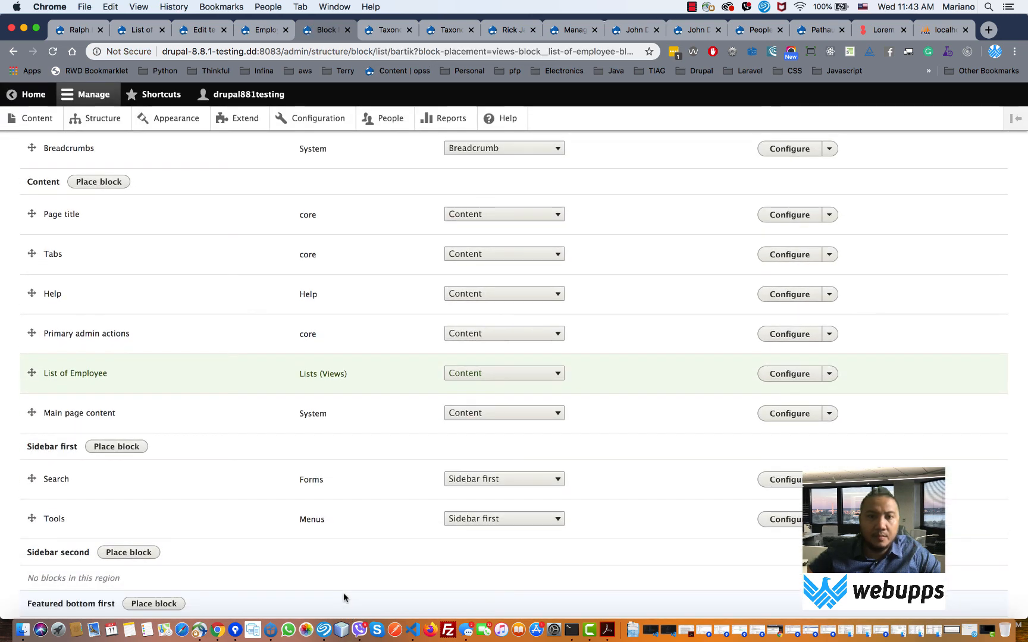
- Reload the Employee page and confirm it now lists three linked employee entries
scroll(344, 583, "down", 5)
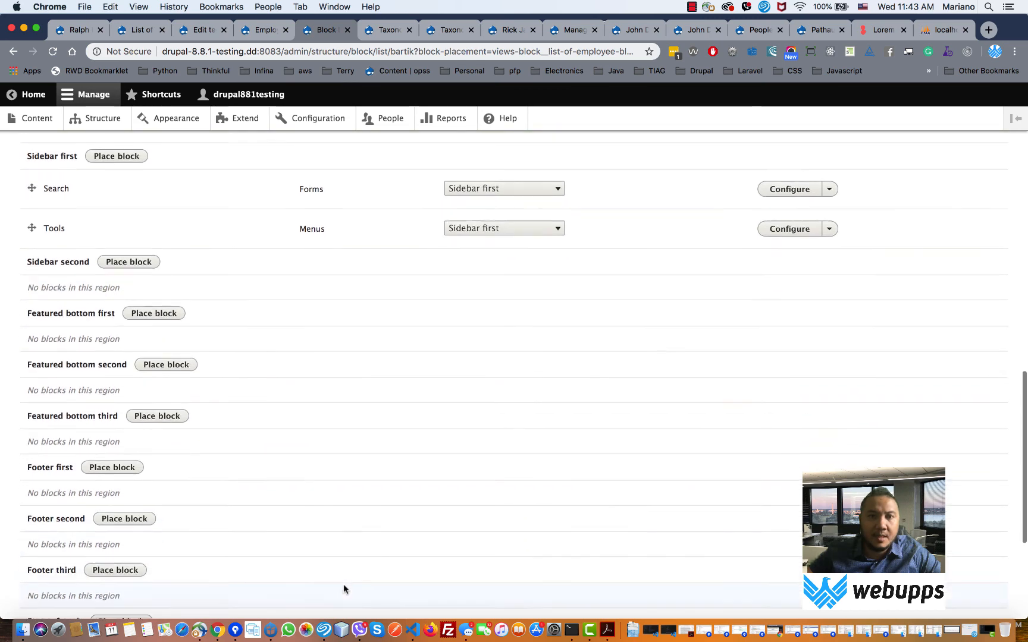
left_click(269, 31)
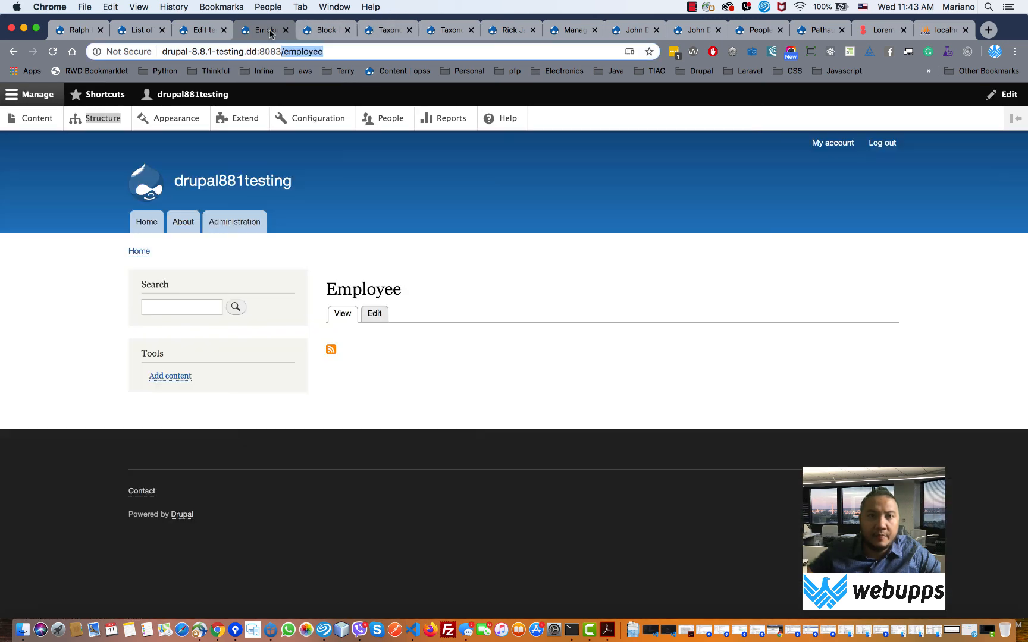
left_click(51, 52)
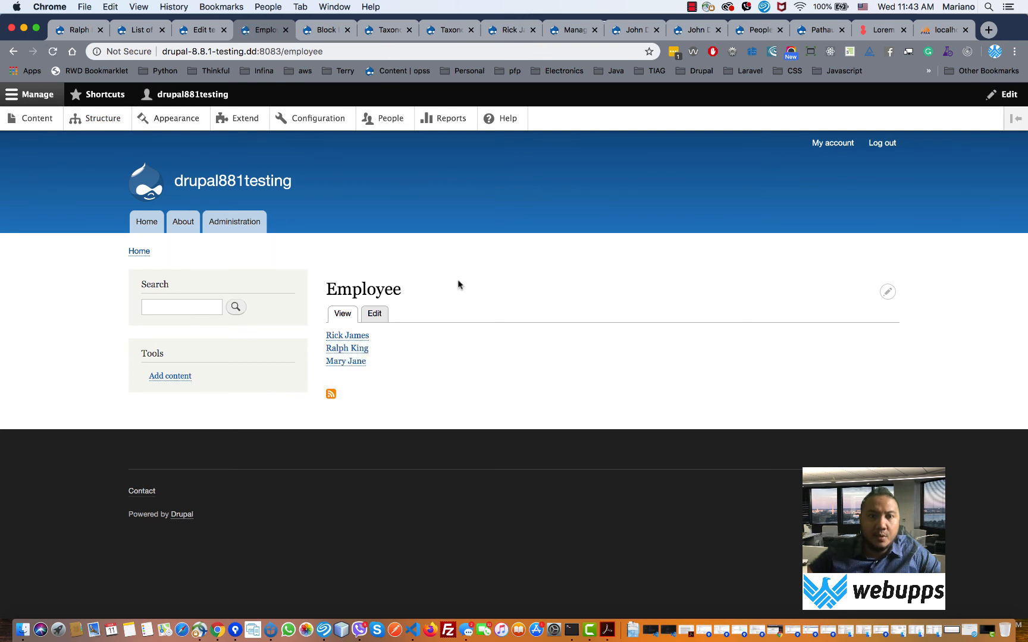
left_click(359, 337)
left_click(365, 427)
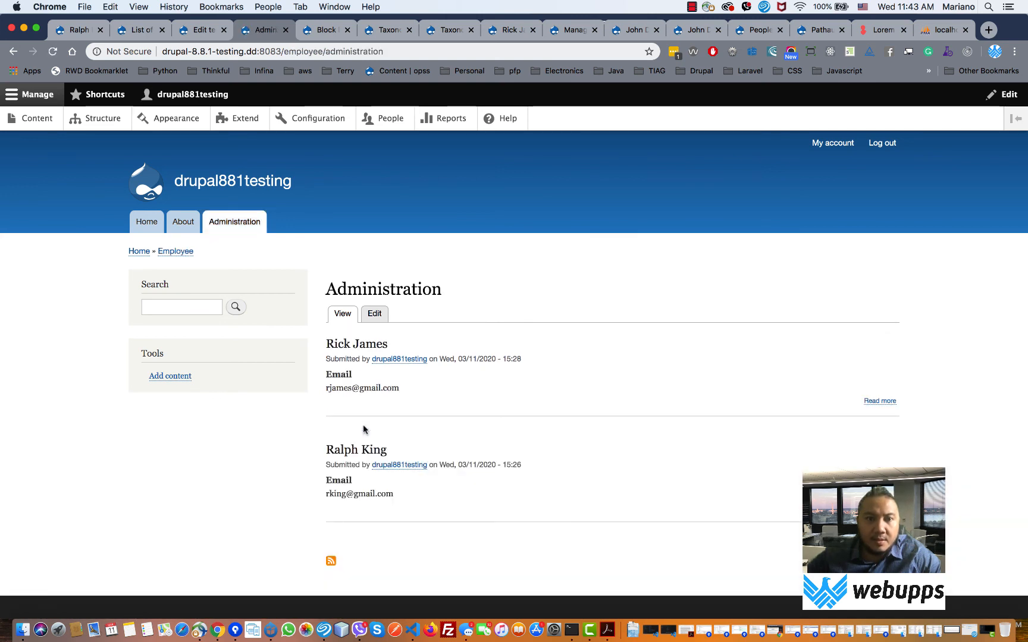
left_click(14, 52)
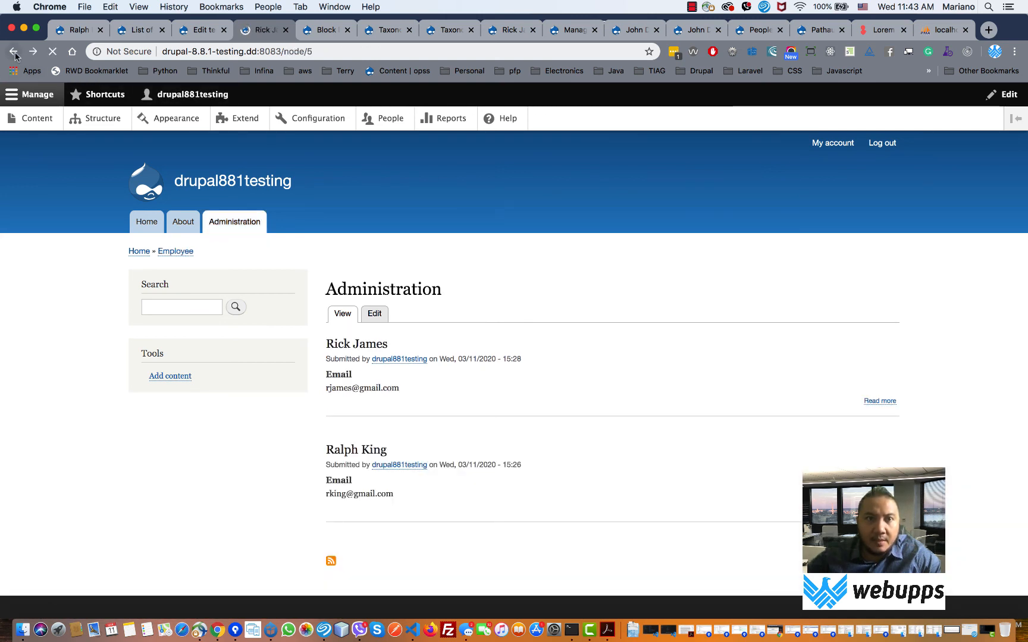
left_click(14, 52)
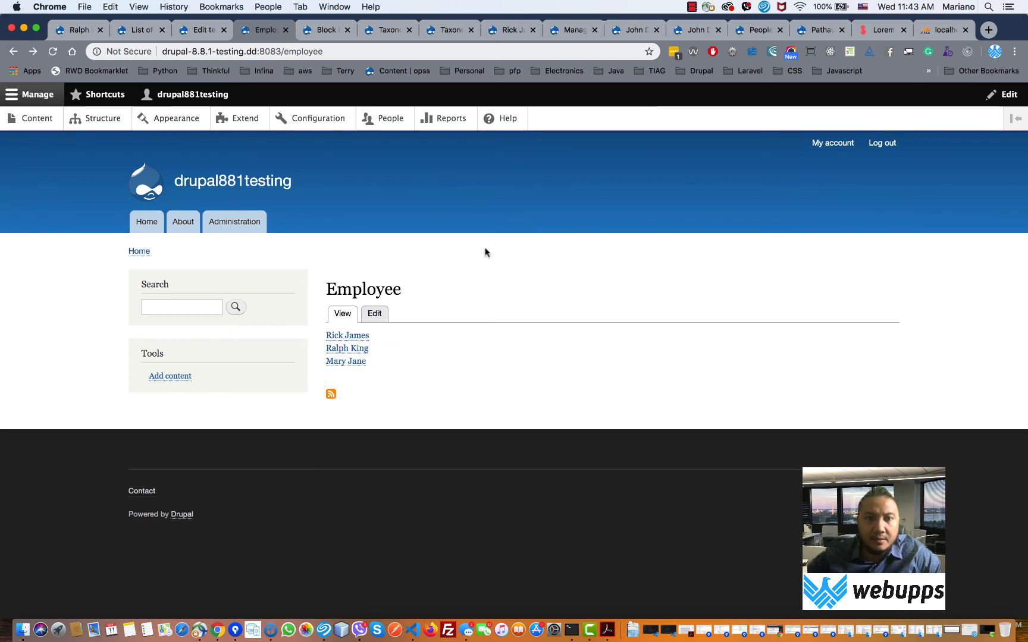
left_click_drag(406, 289, 324, 290)
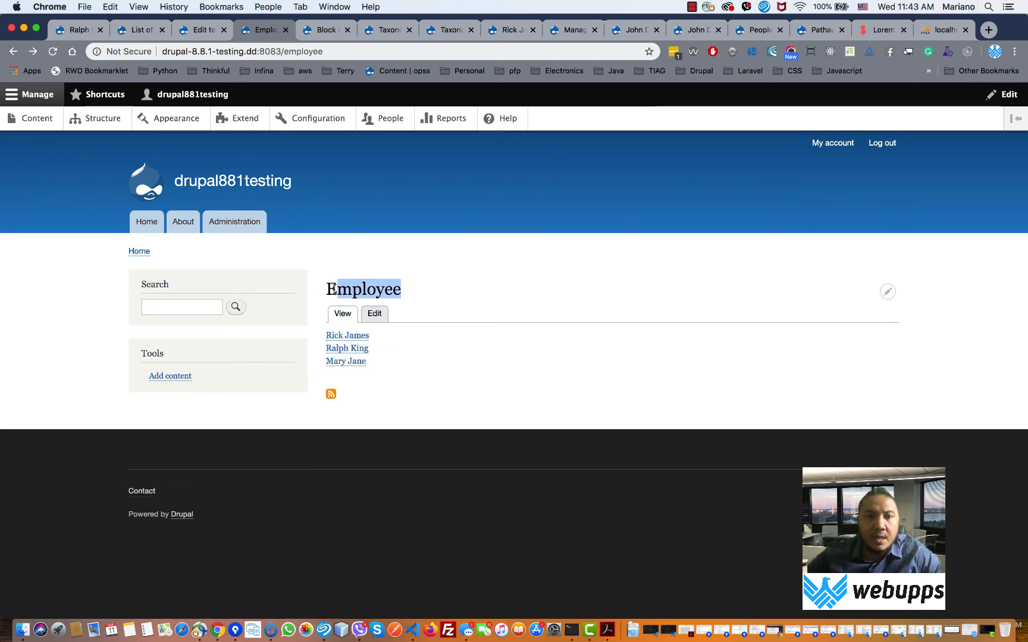
left_click_drag(370, 366, 323, 344)
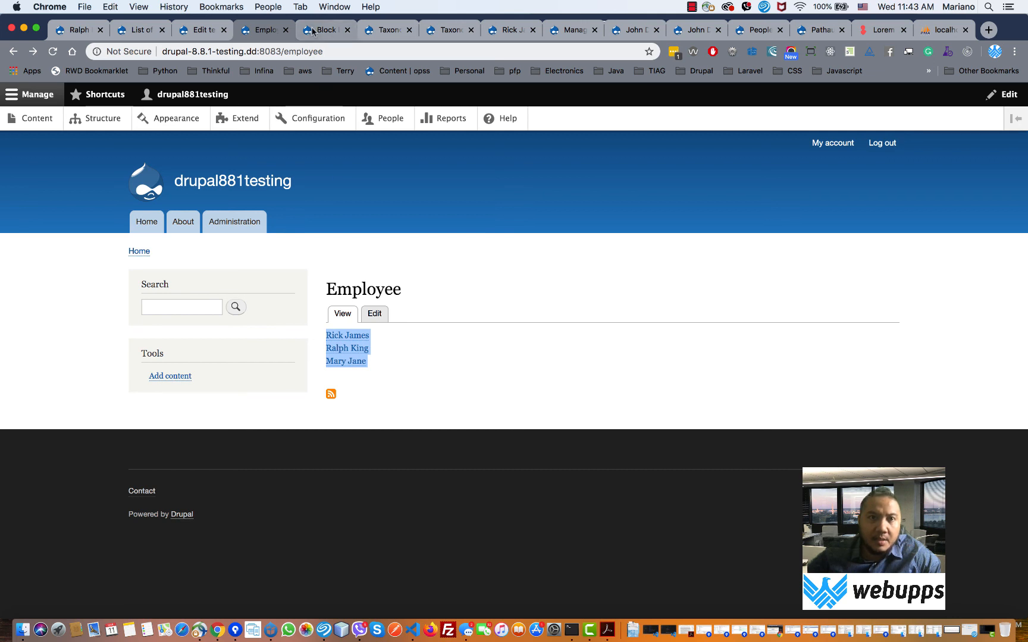
- Open the List of Employee view in the editor through the block's contextual Edit view link
mouse_move(828, 349)
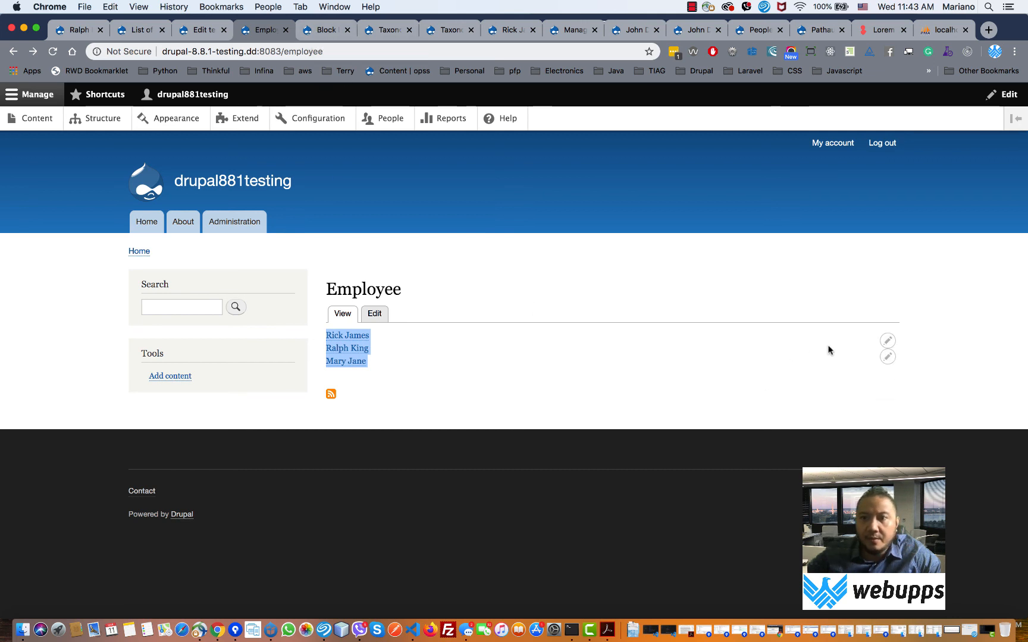
left_click(887, 358)
left_click(877, 375)
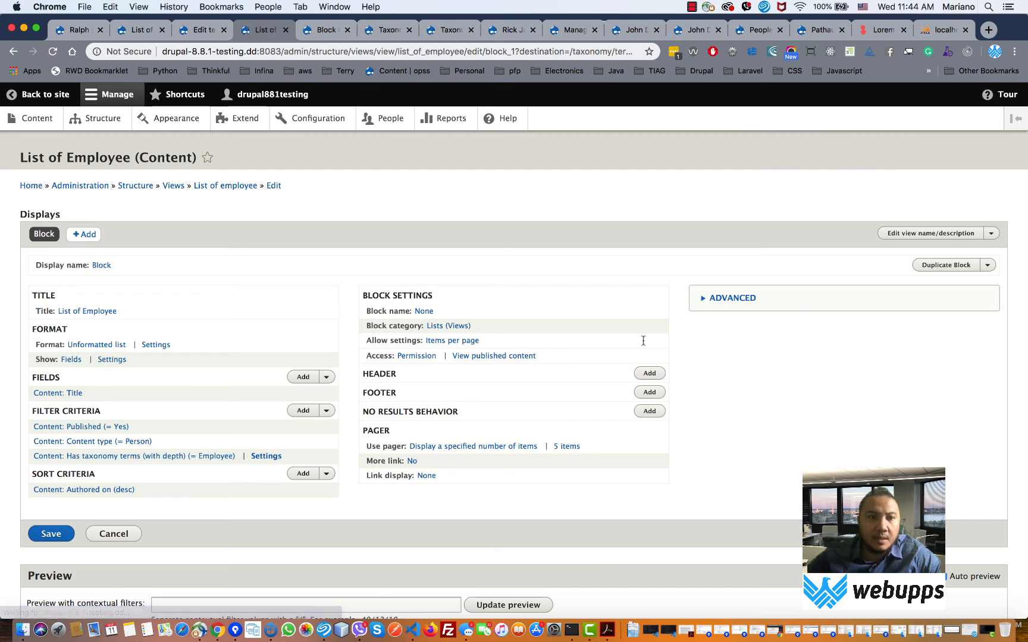
- Search 'first', add the Firstname field with default settings, and save the List of Employee view
scroll(404, 305, "down", 3)
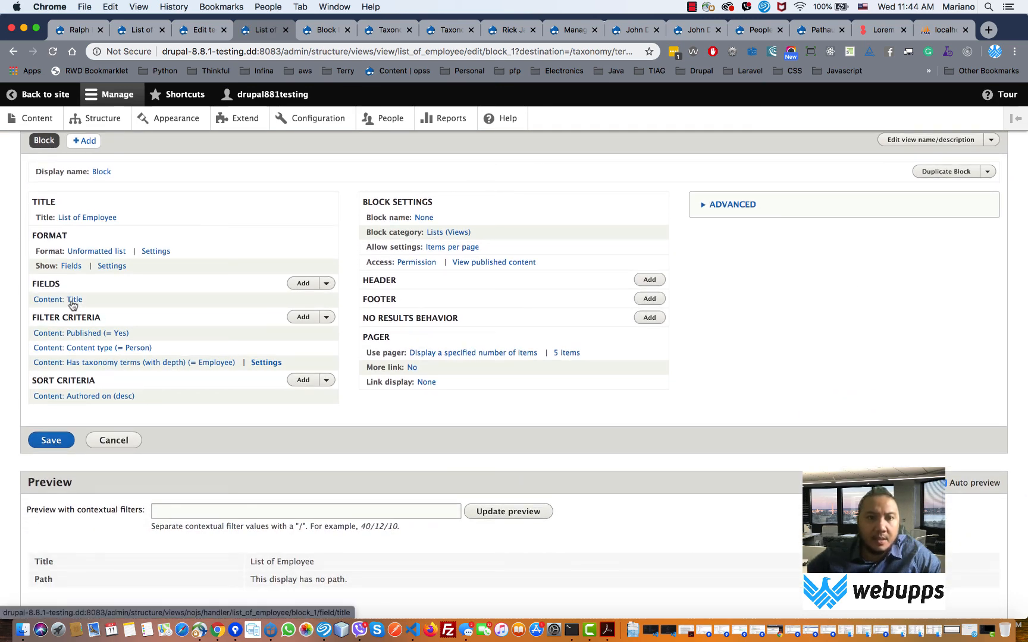
left_click(305, 285)
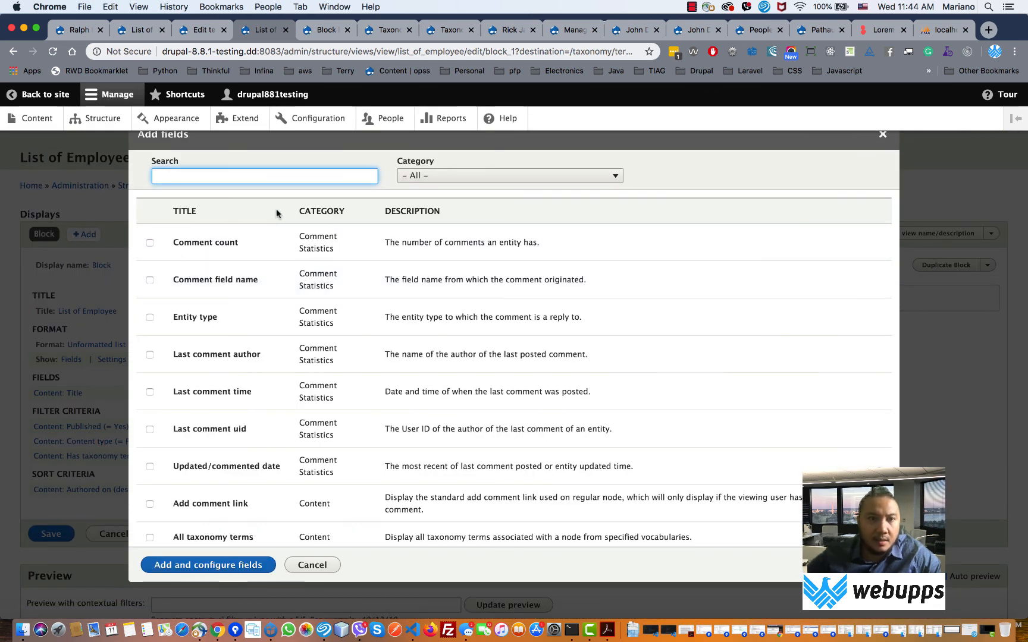
type("first")
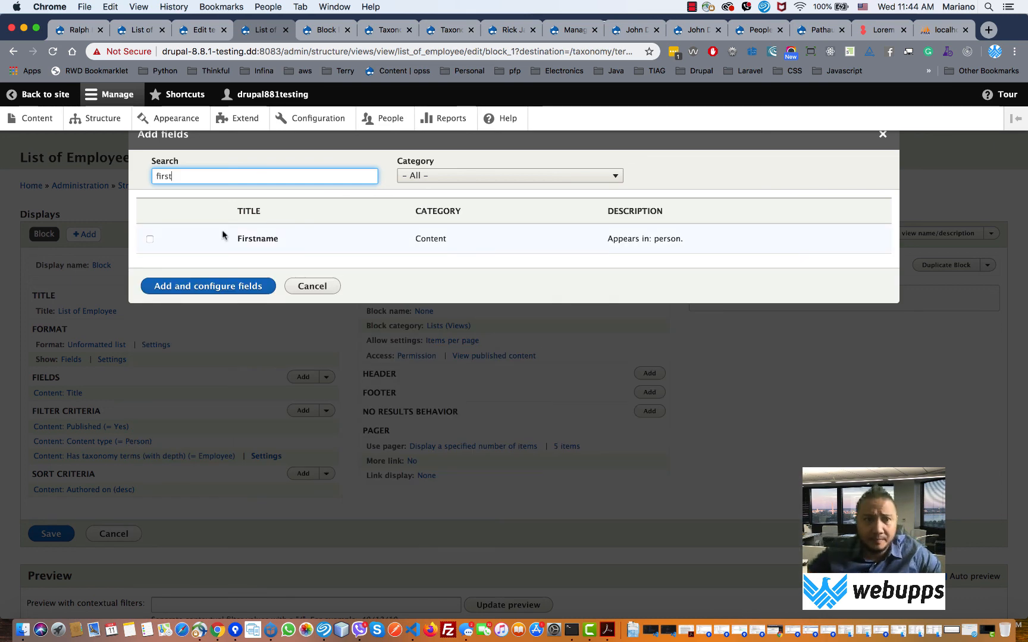
left_click(202, 244)
left_click(150, 239)
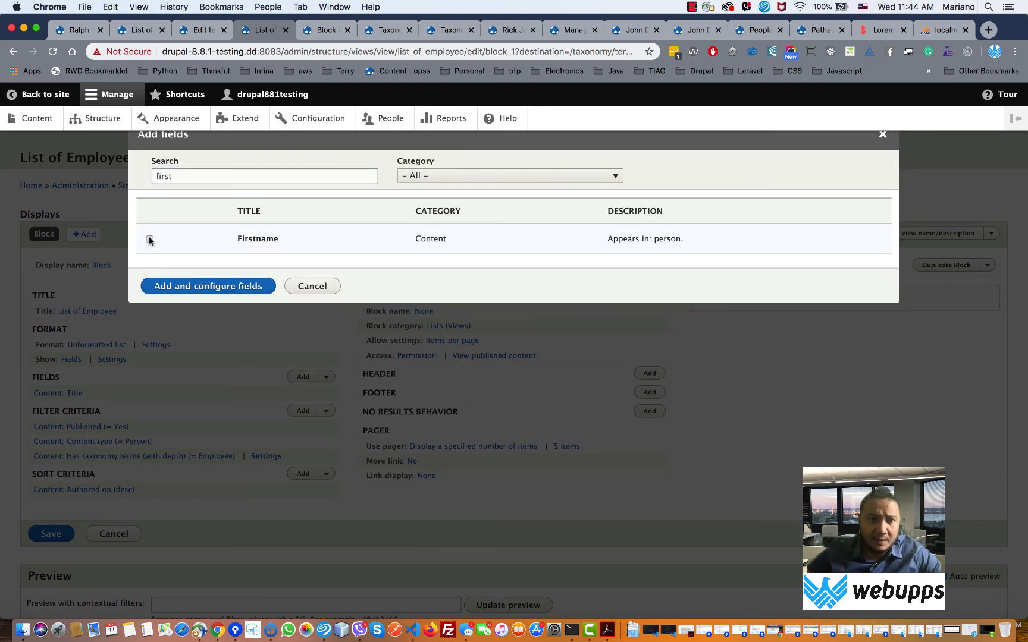
left_click(225, 306)
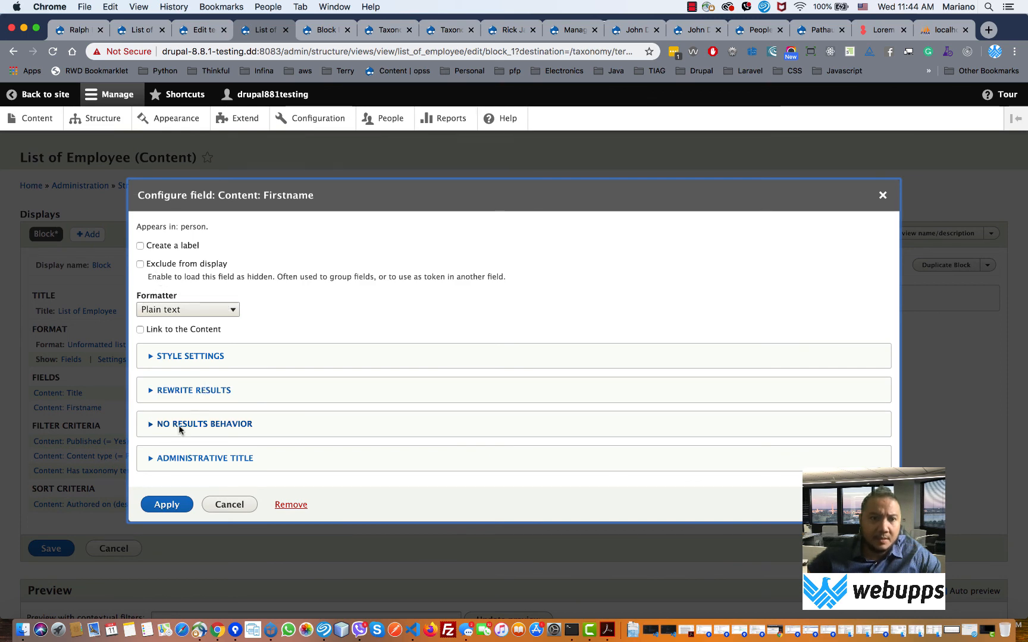
left_click(168, 506)
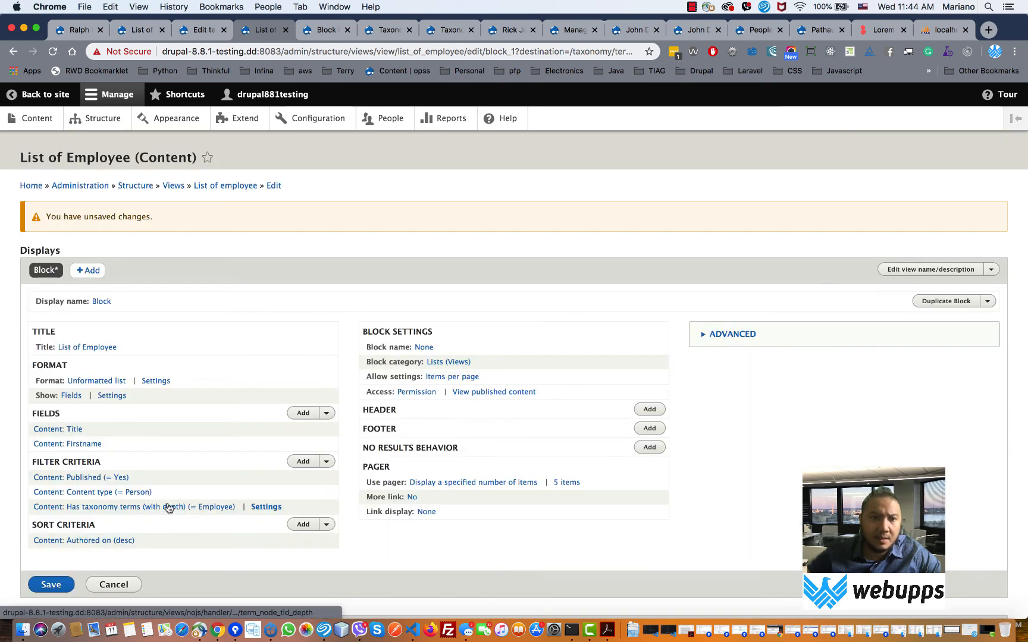
scroll(168, 507, "down", 10)
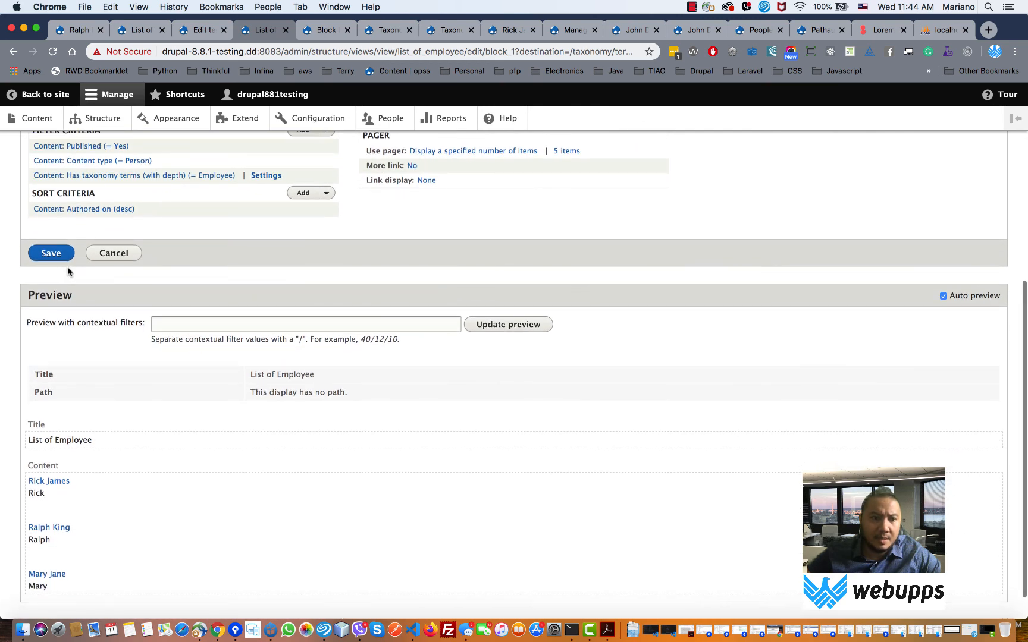
left_click(57, 256)
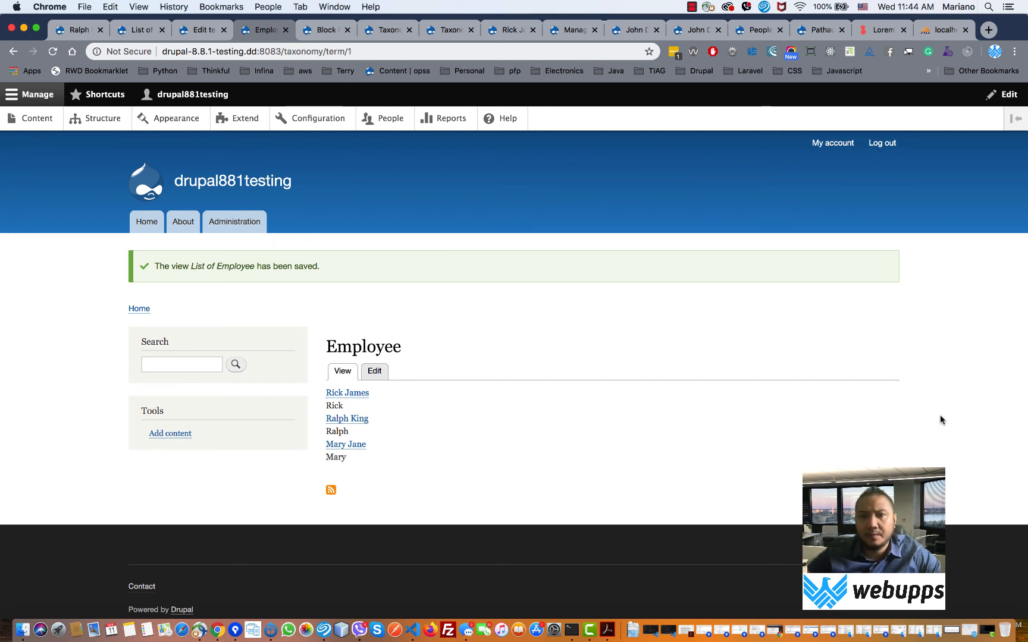
- Reopen the List of Employee view editor from the block's contextual menu
mouse_move(896, 401)
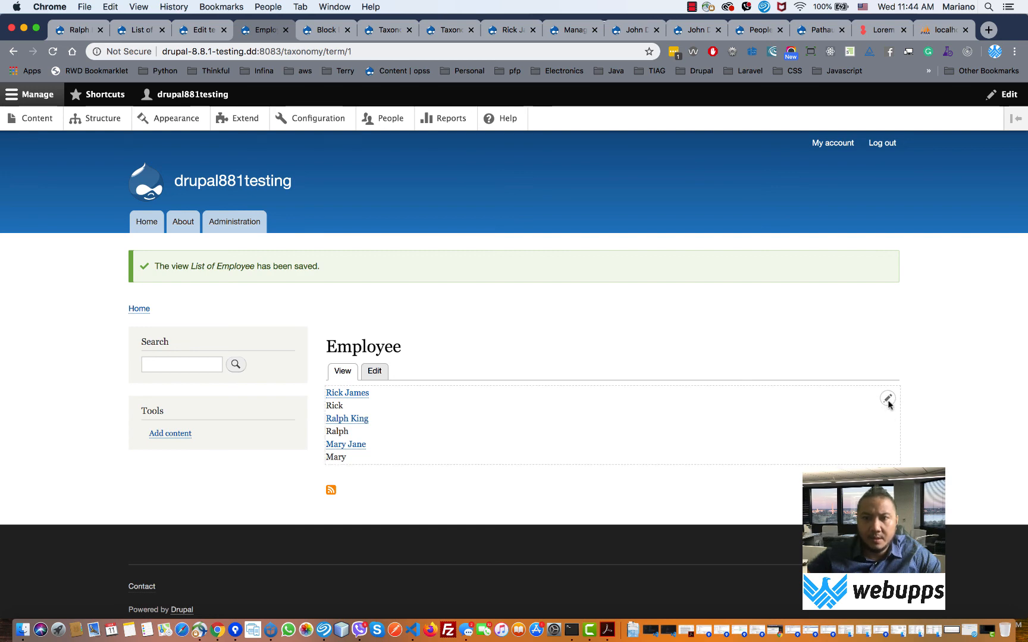
left_click(873, 432)
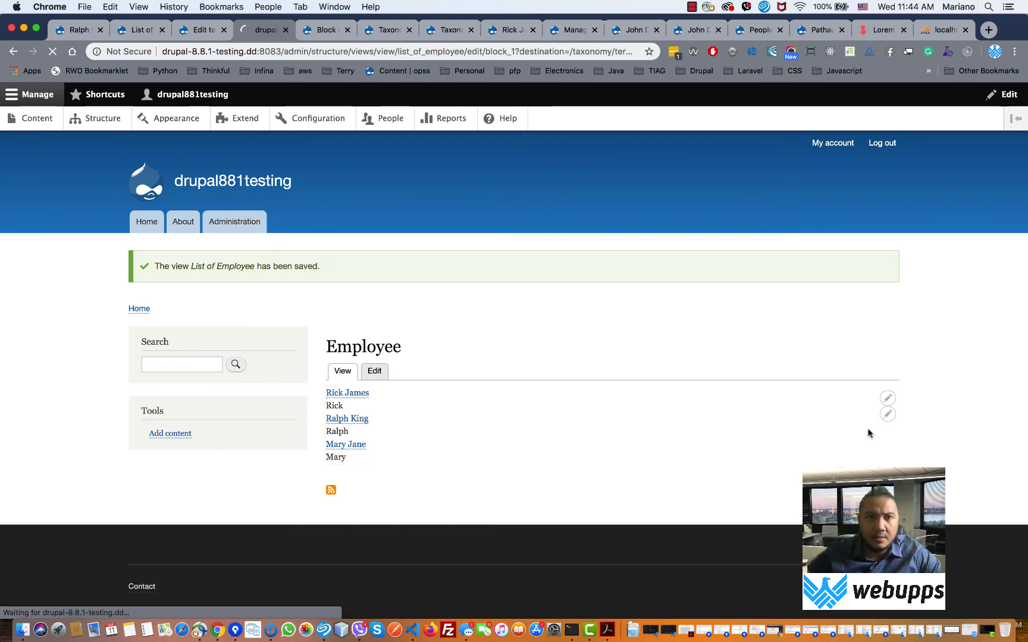
scroll(870, 433, "down", 4)
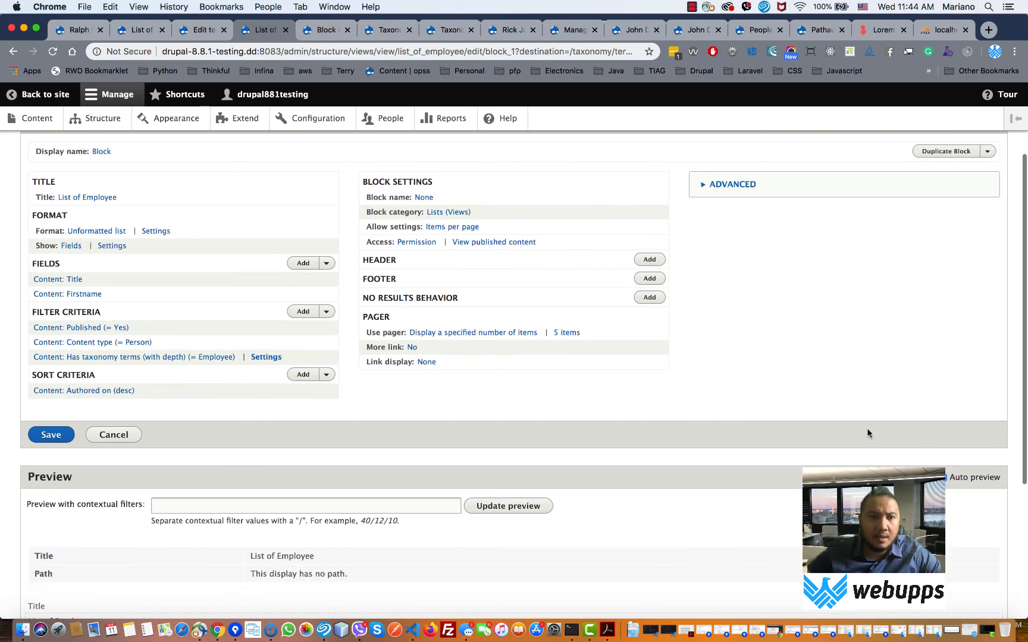
- Exclude the Title field from display without a content link, then open Firstname's settings
left_click(66, 284)
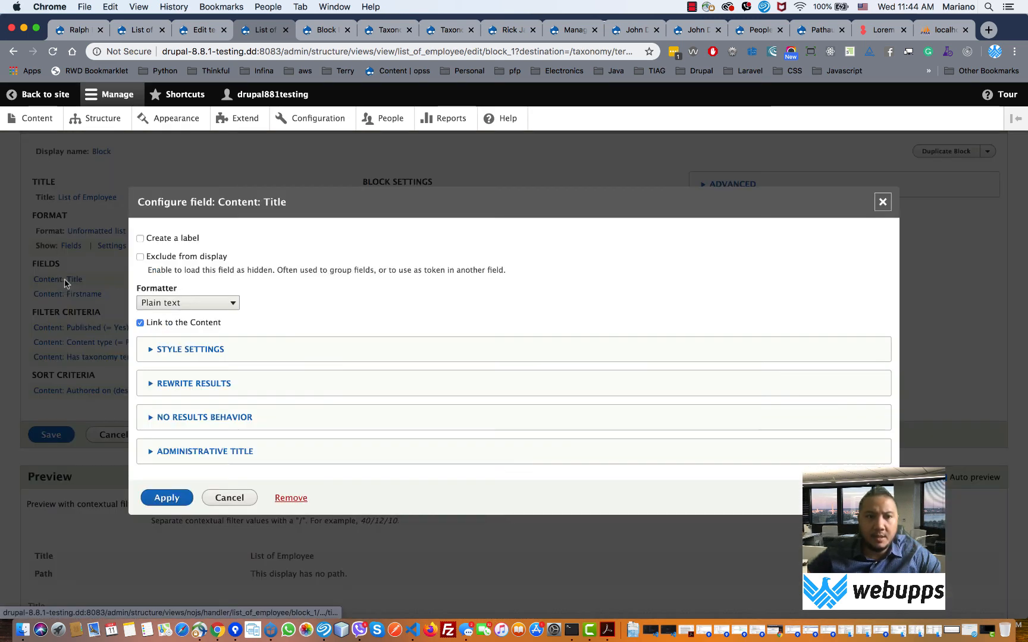
left_click(163, 326)
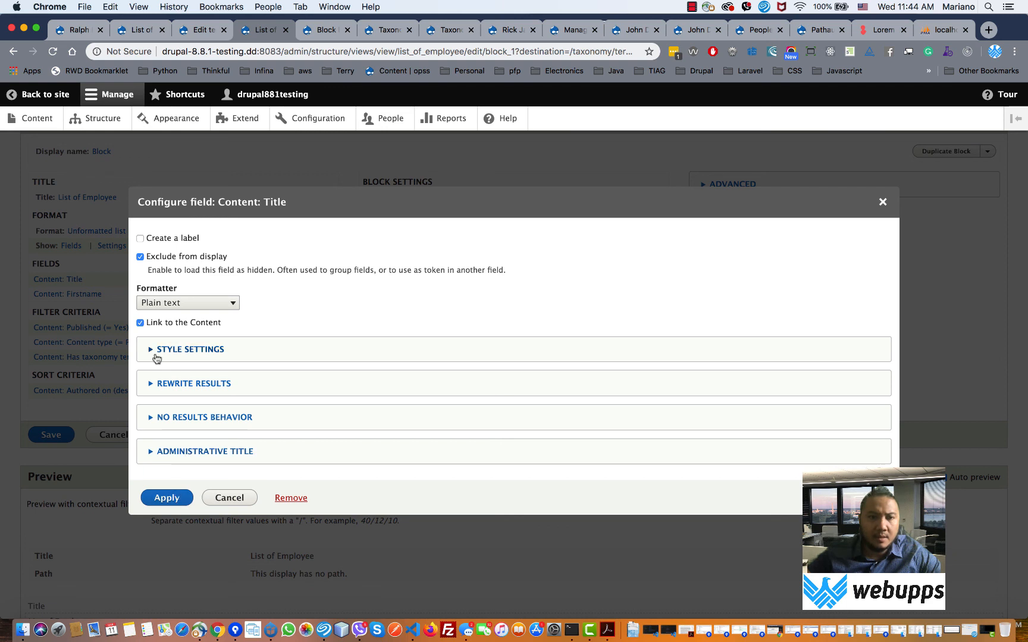
left_click(140, 323)
left_click(171, 501)
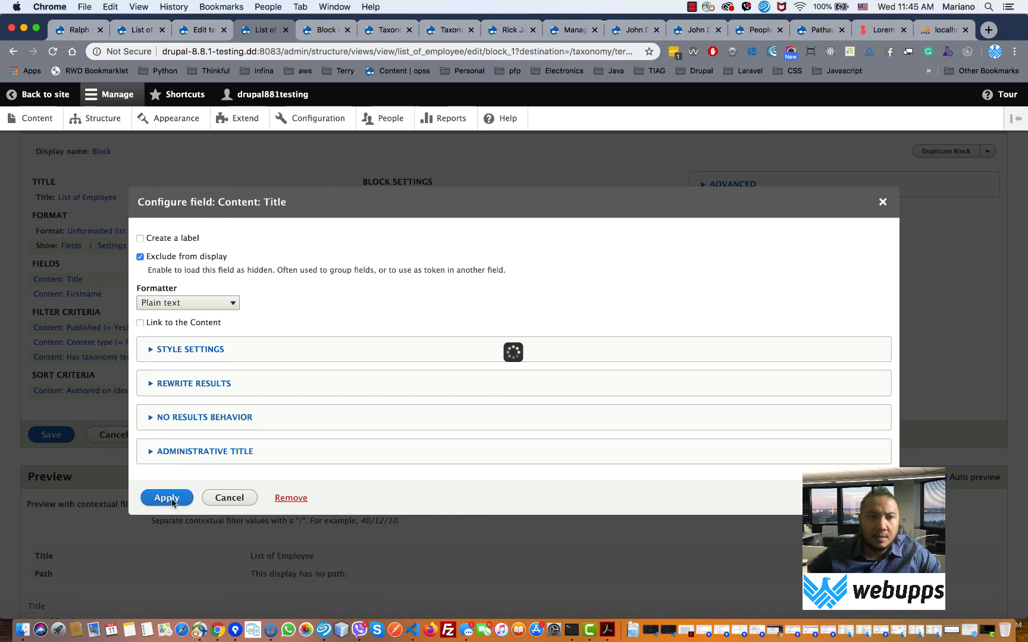
left_click(89, 336)
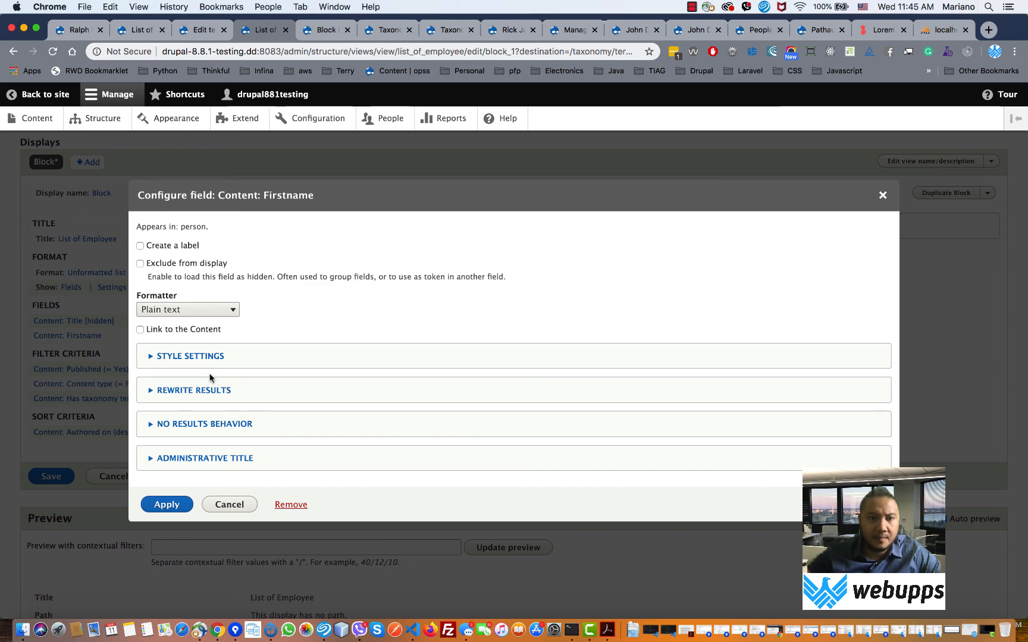
- Enable 'Override the output with custom text' for Firstname and copy the {{ title }} and {{ field_firstname }} tokens
left_click(197, 392)
scroll(331, 401, "down", 4)
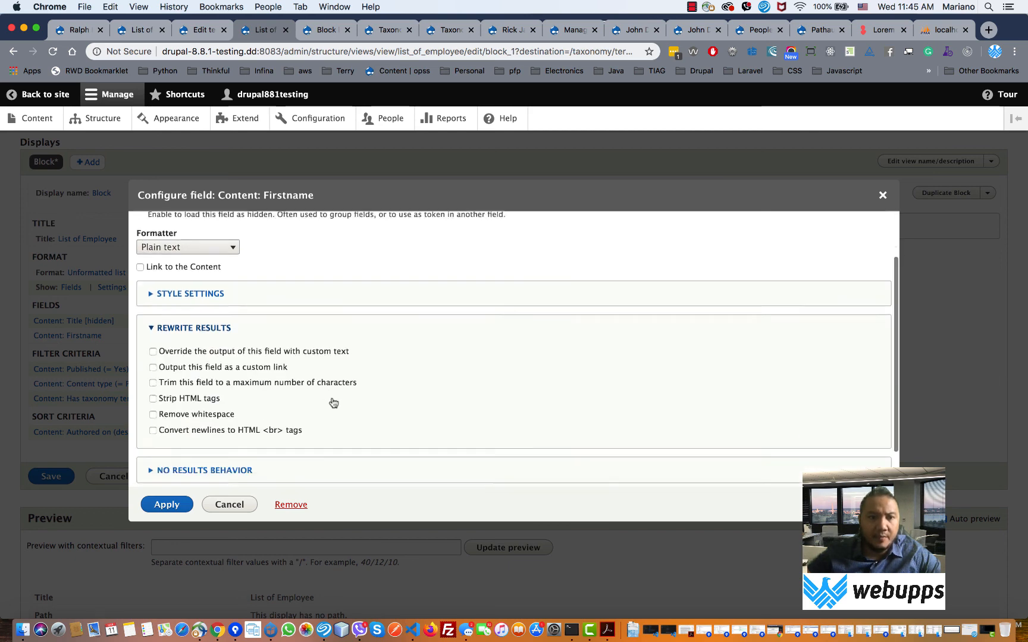
left_click(247, 305)
scroll(435, 368, "down", 5)
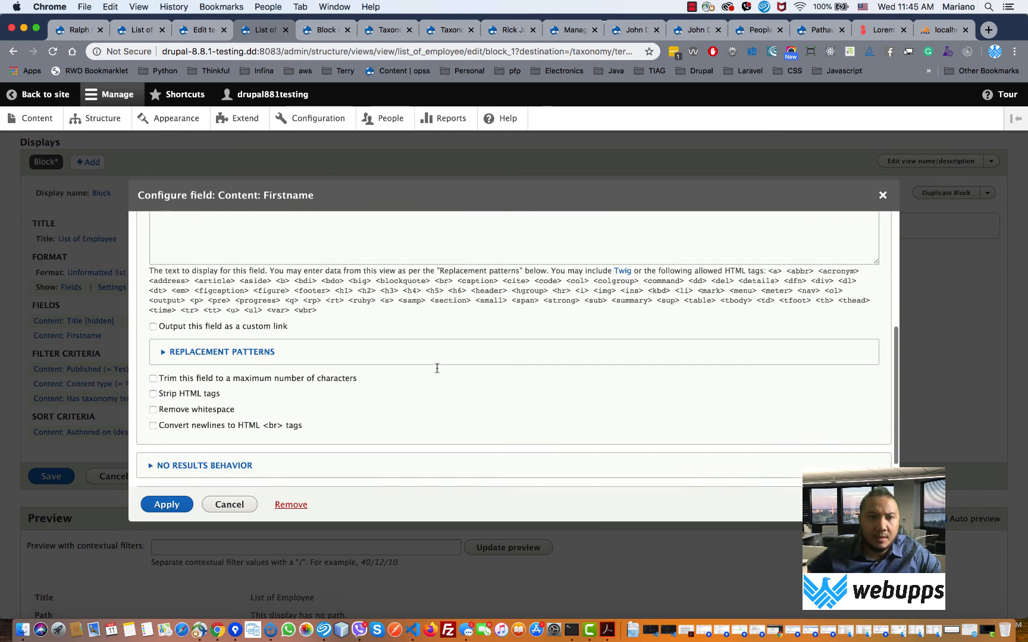
left_click(238, 311)
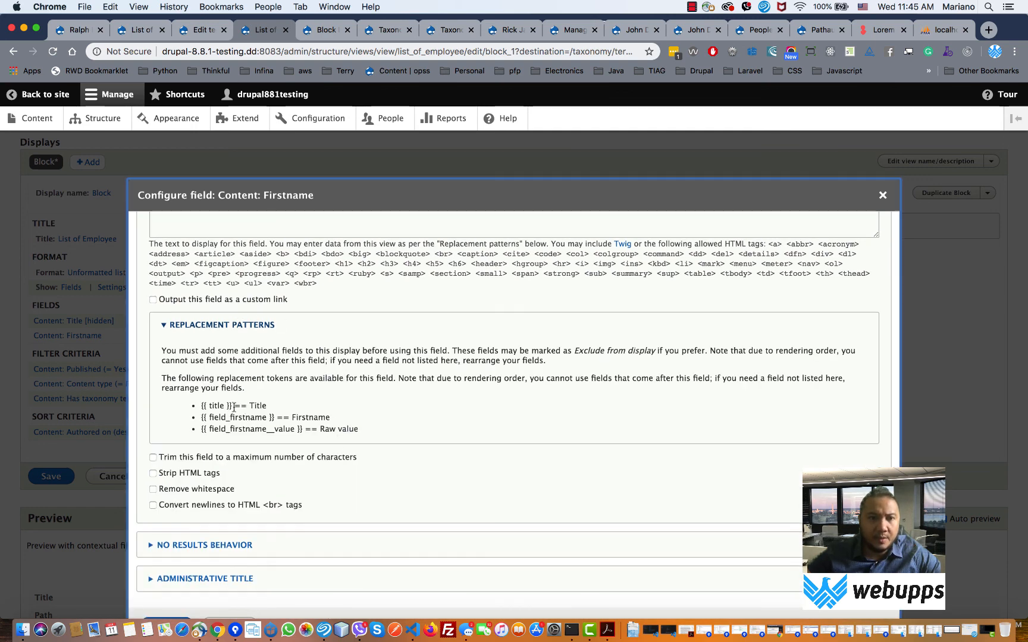
left_click_drag(235, 407, 201, 408)
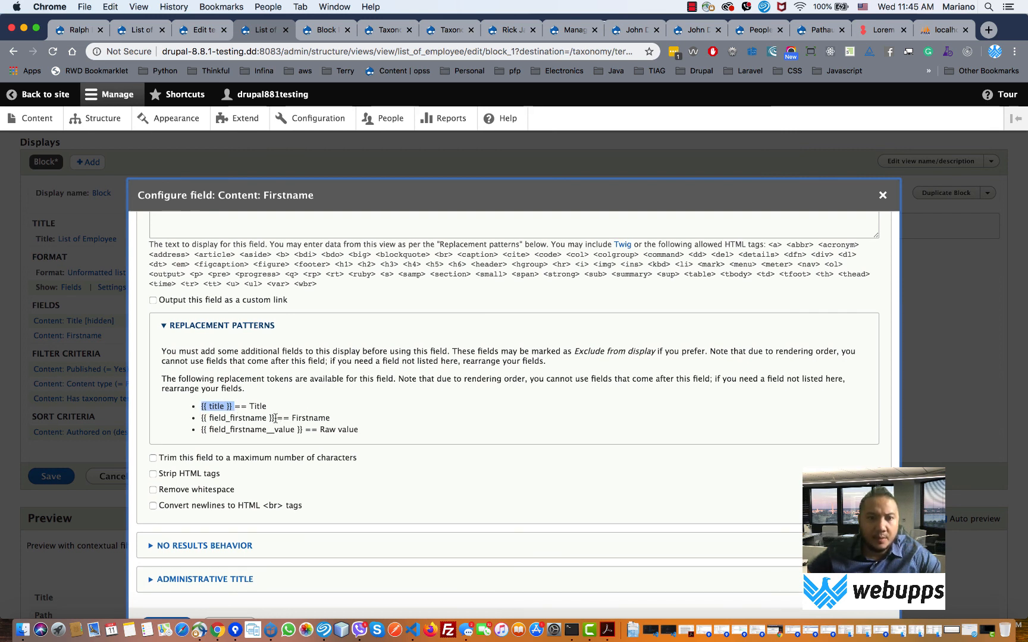
left_click_drag(275, 419, 201, 420)
key("super+c")
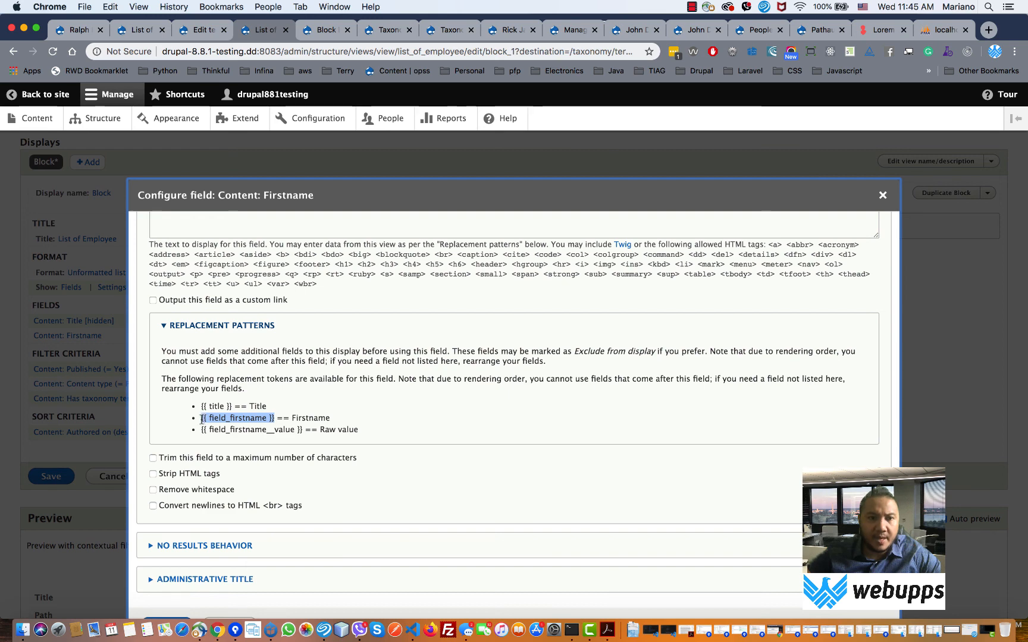
- Enter <b>{{ field_firstname }}</b> as the first line of the custom text
scroll(271, 427, "up", 3)
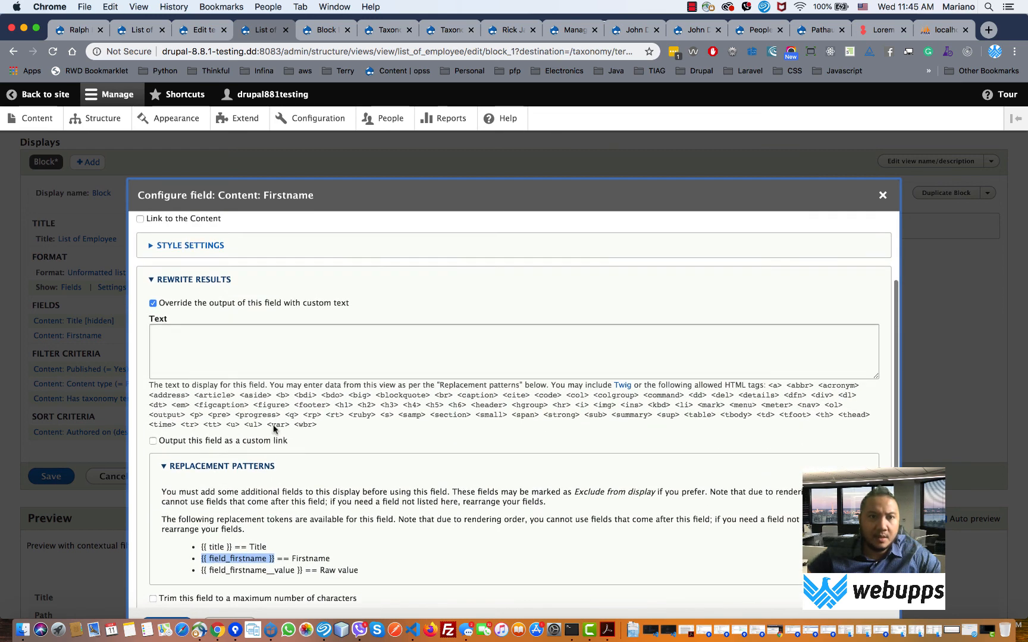
left_click(226, 349)
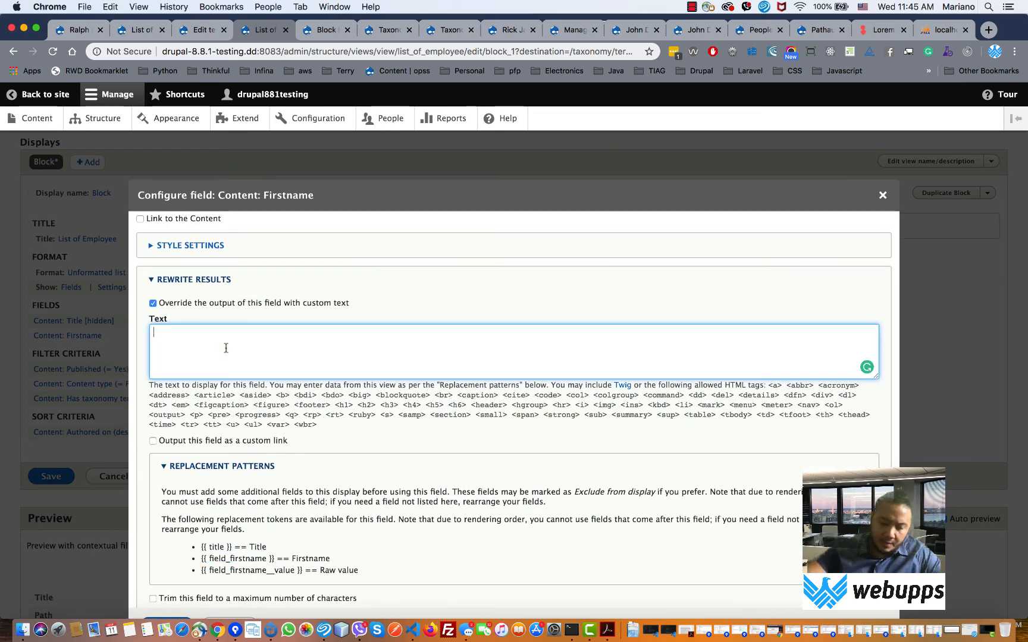
type("<h")
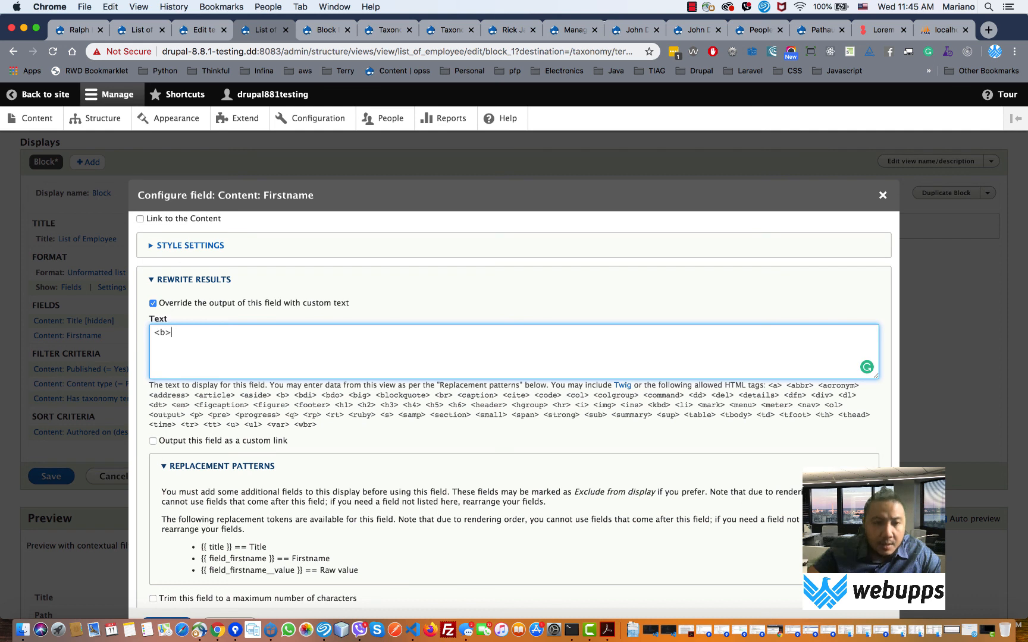
key("super+v")
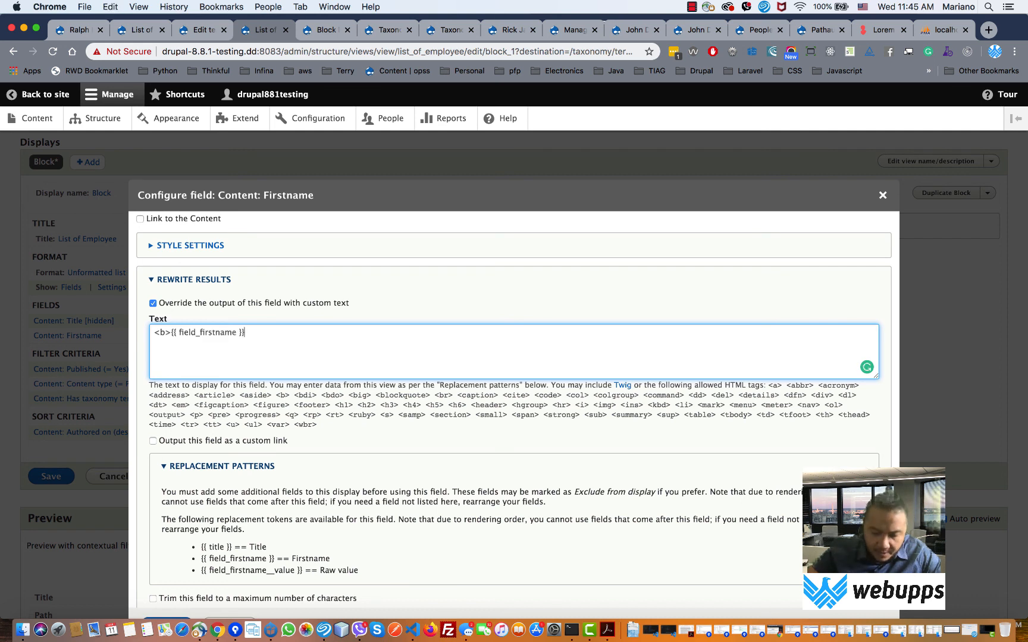
type("</b")
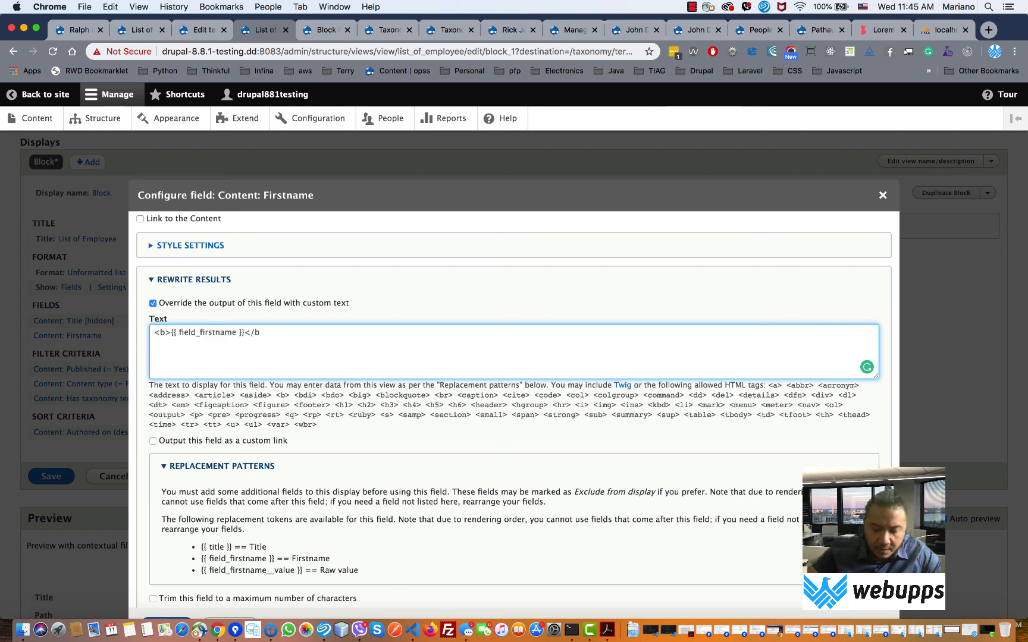
type(">")
key("Return")
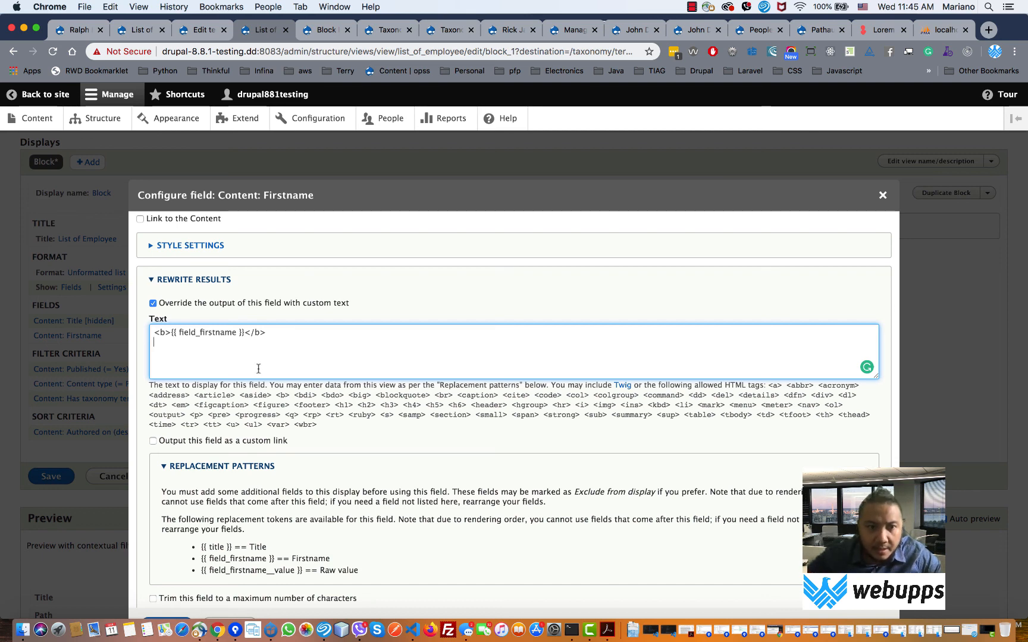
- Add a second line <b>{{ title }}</b> by duplicating the first and swapping in the title token
scroll(283, 458, "down", 2)
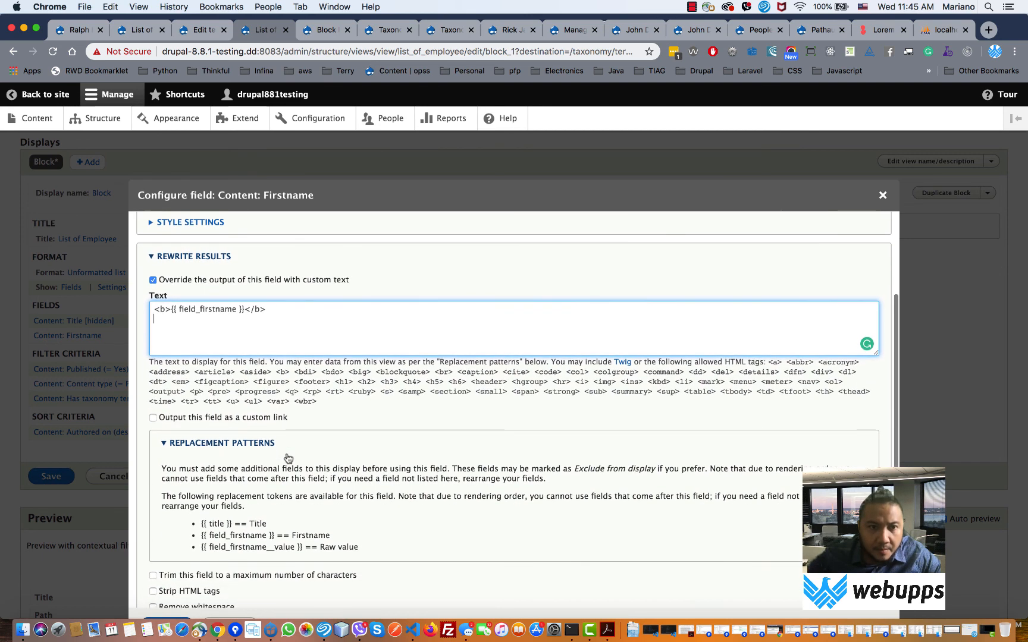
left_click_drag(274, 308, 121, 305)
key("ctrl+c")
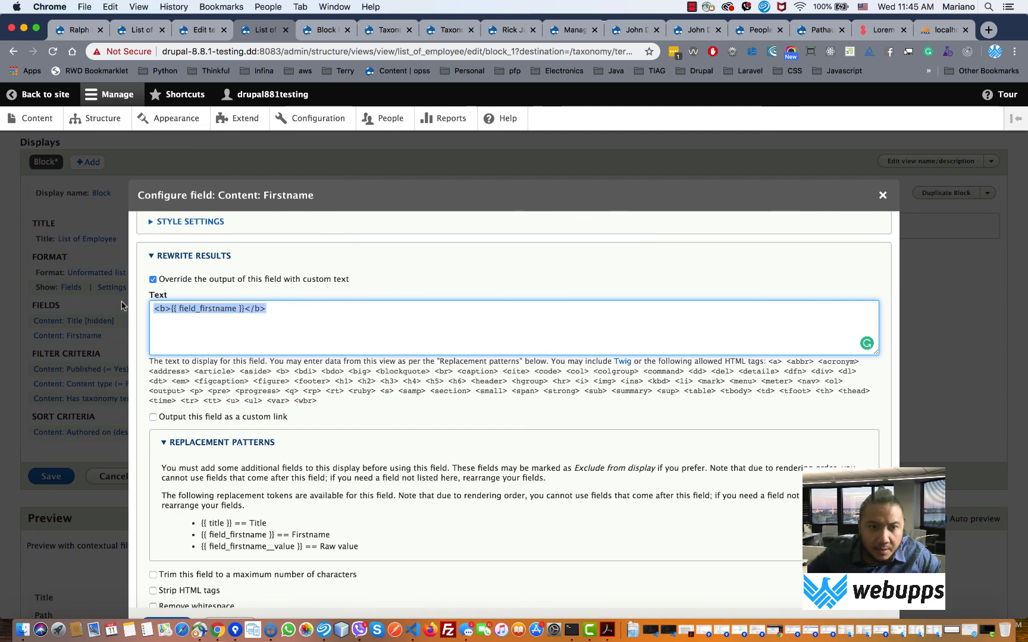
left_click(200, 327)
key("ctrl+v")
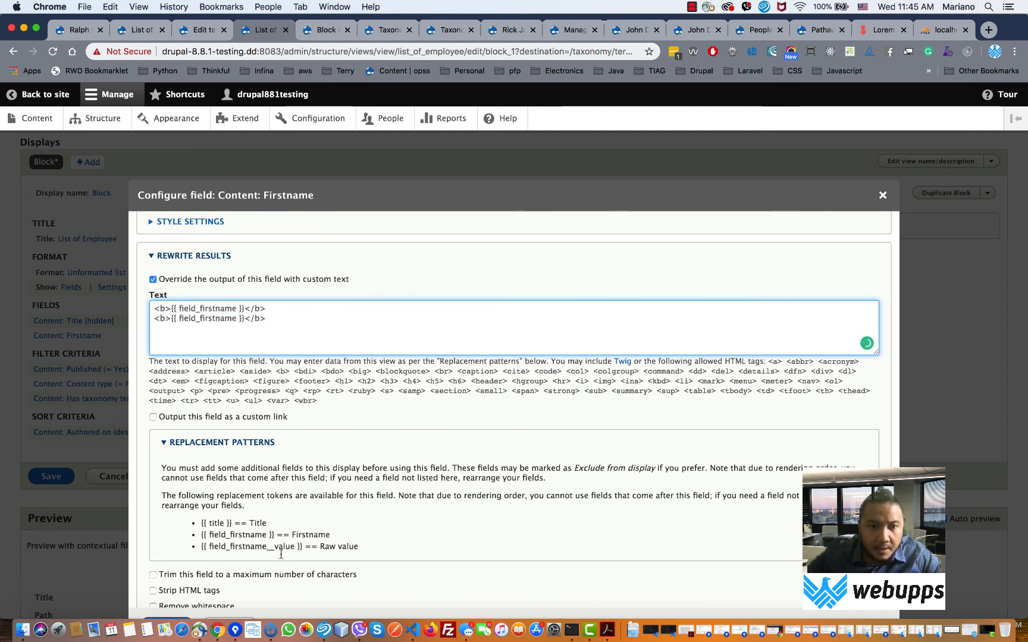
double_click(219, 524)
key("super+c")
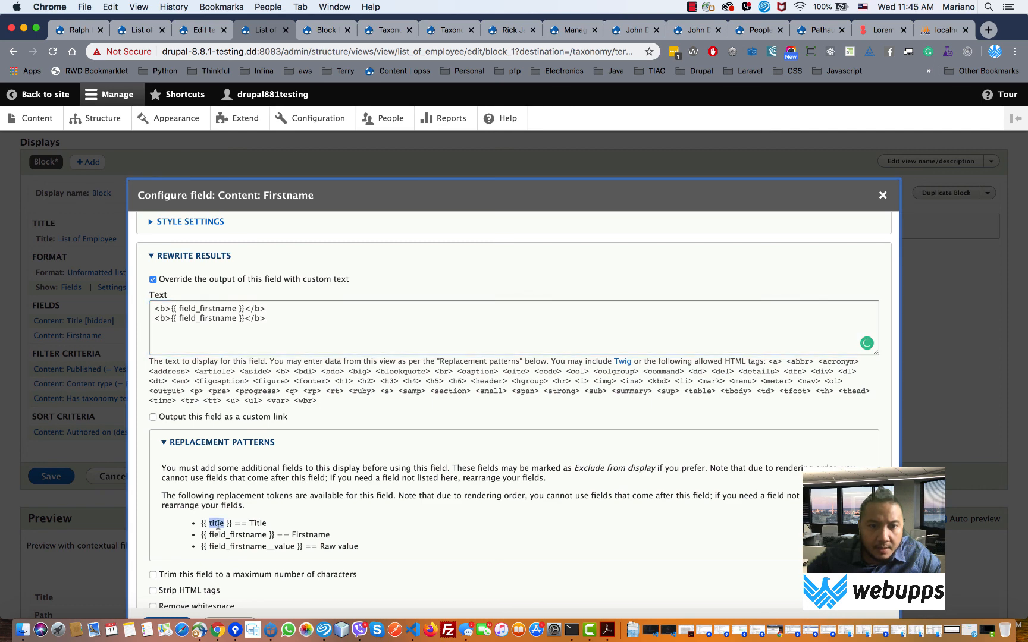
double_click(203, 321)
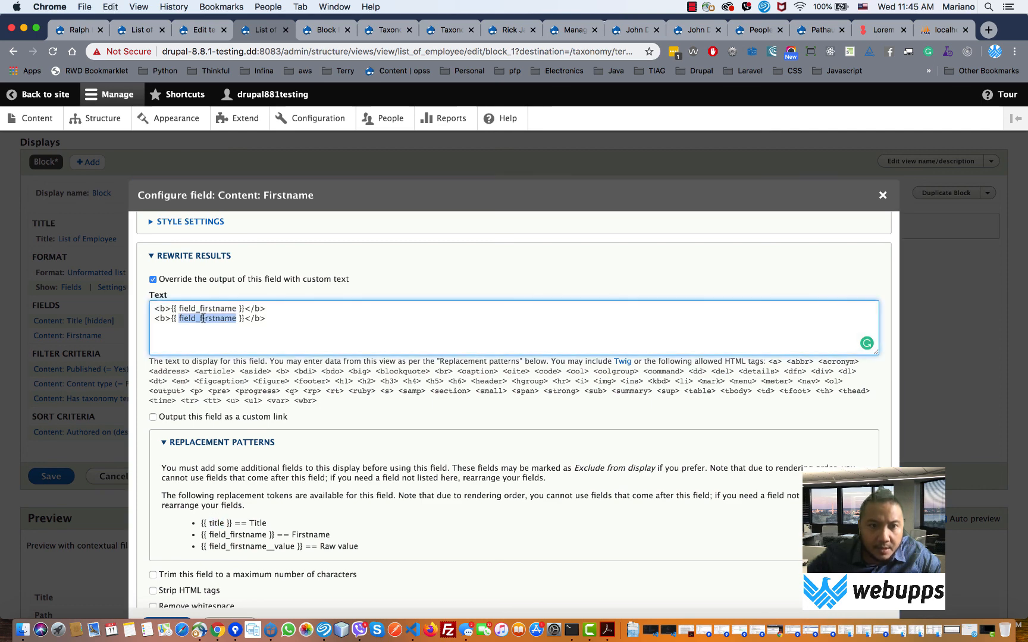
key("super+v")
- Apply the rewritten Firstname output and save the List of Employee view
scroll(267, 371, "down", 4)
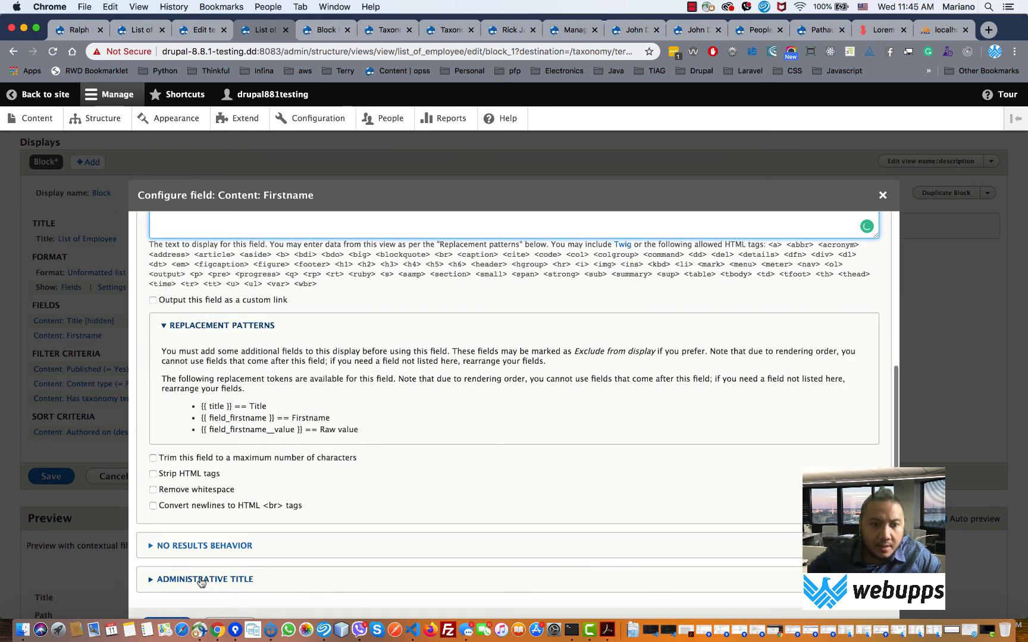
scroll(196, 579, "down", 2)
left_click(171, 568)
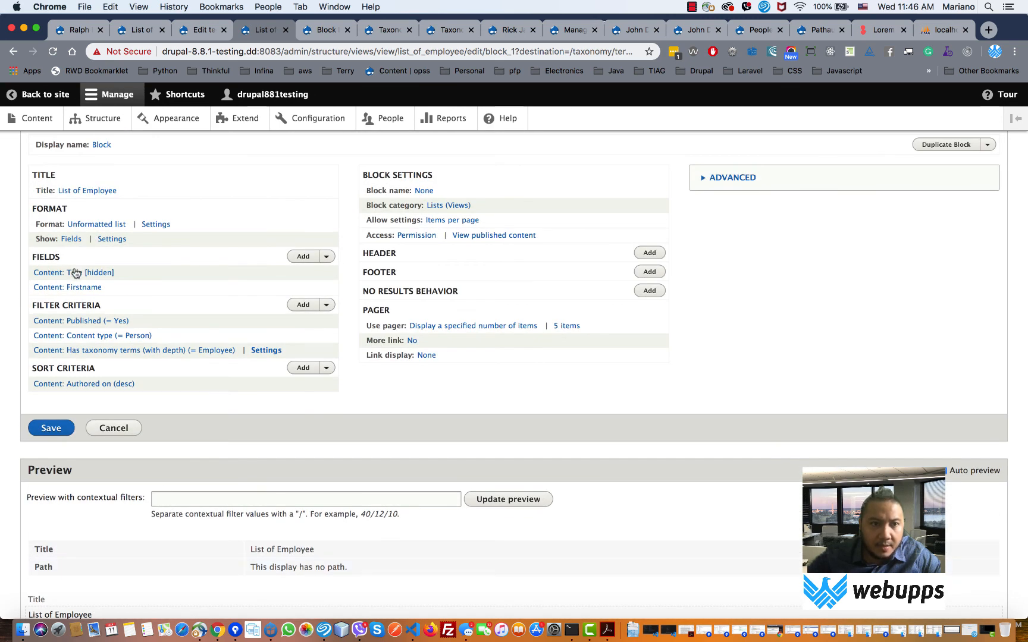
left_click(60, 429)
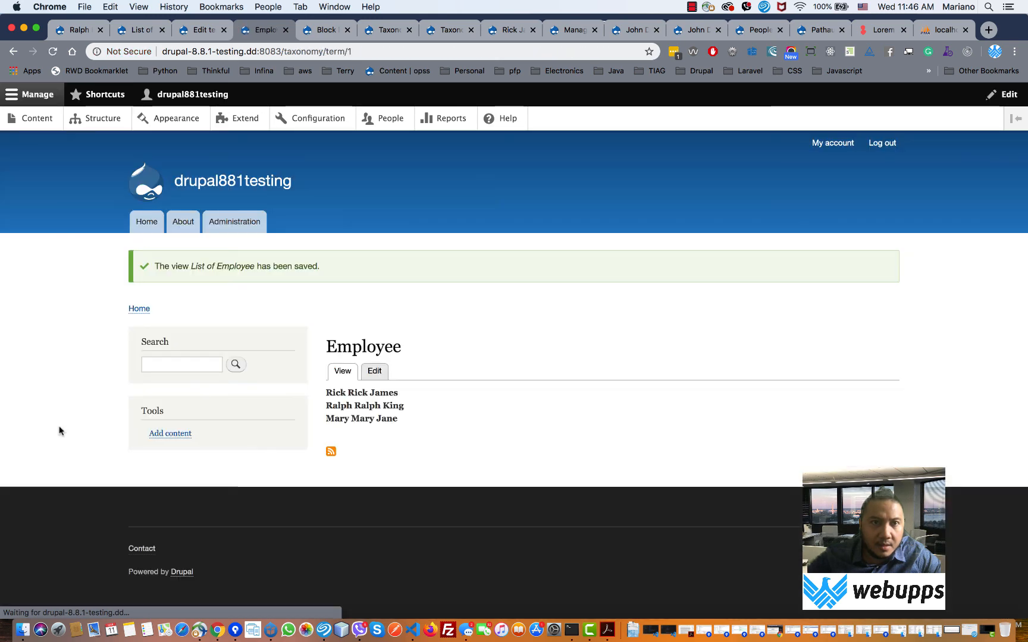
- Inspect the first entry's bold first name and title on the Employee page
mouse_move(352, 393)
left_mouse_down()
mouse_move(396, 402)
mouse_move(334, 394)
mouse_move(370, 393)
left_mouse_up()
double_click(336, 394)
left_click(340, 398)
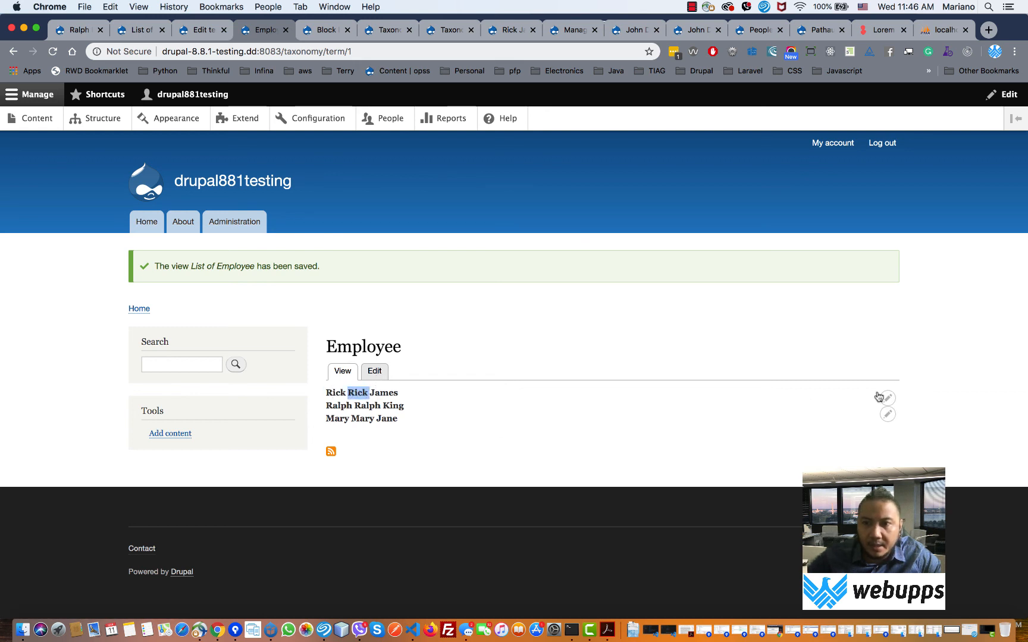
- Turn on 'Link to the Content' for the Title field and save the List of Employee view
left_click(889, 416)
left_click(876, 431)
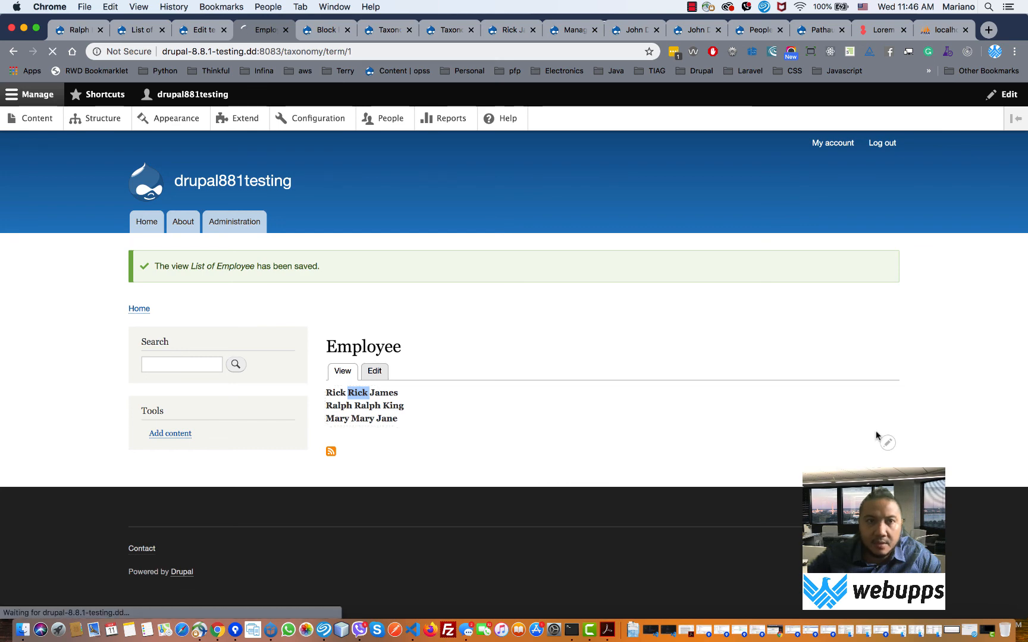
left_click(82, 409)
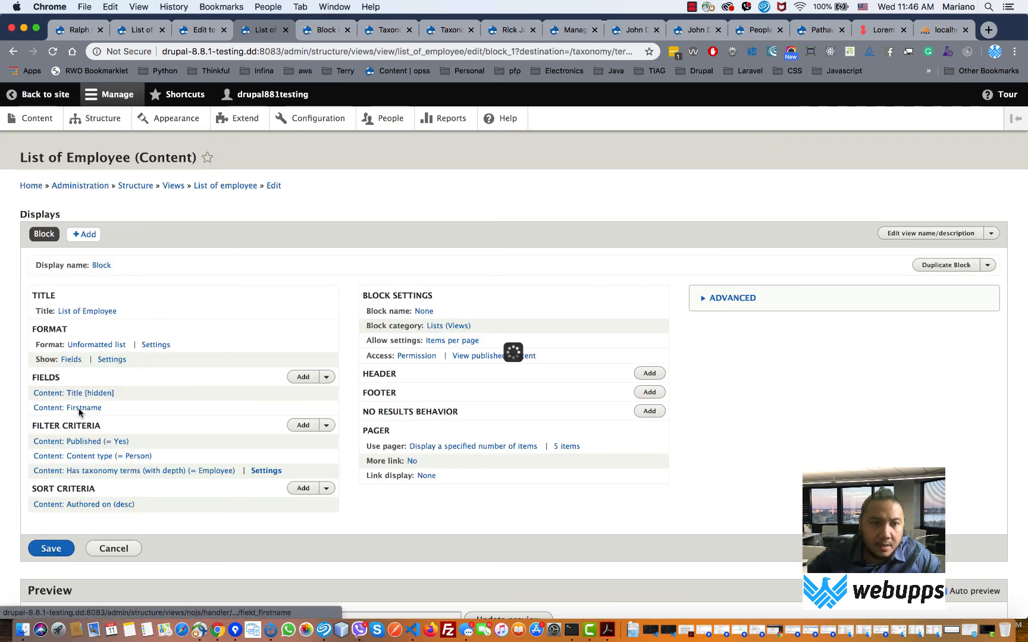
left_click(229, 504)
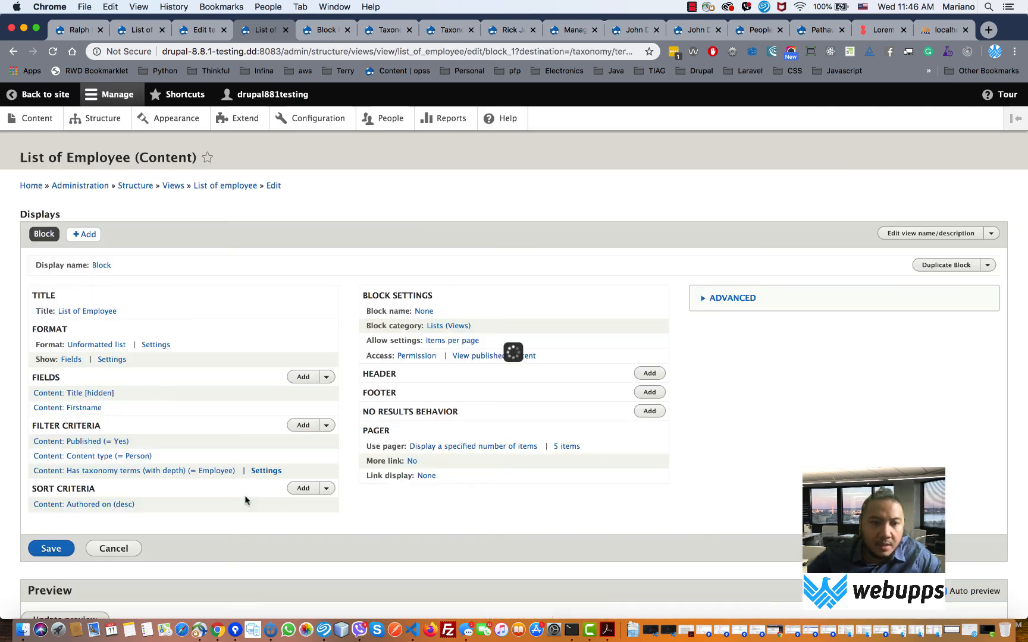
left_click(79, 393)
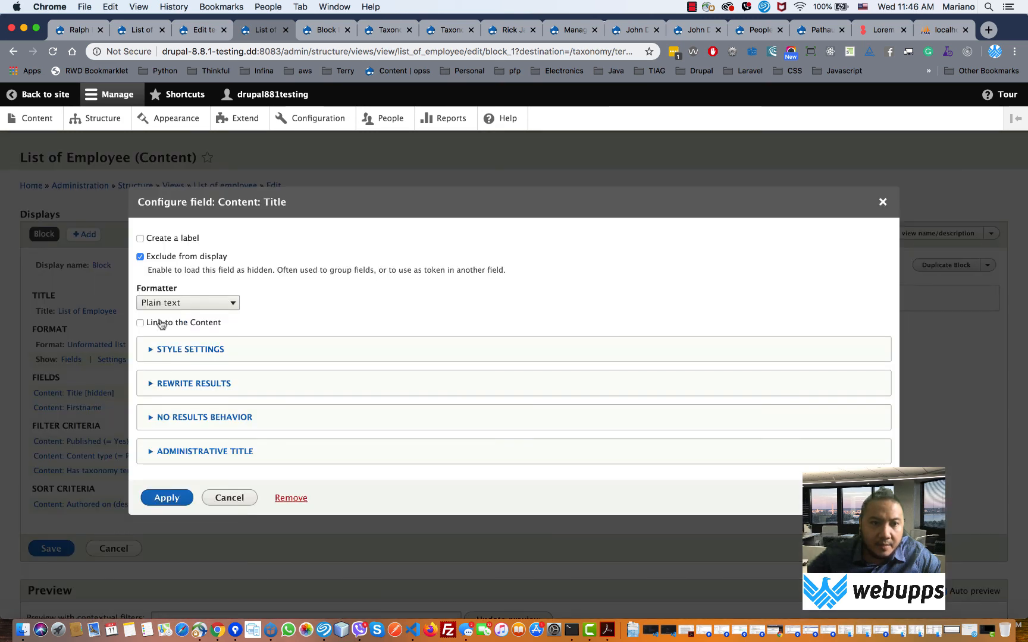
left_click(167, 498)
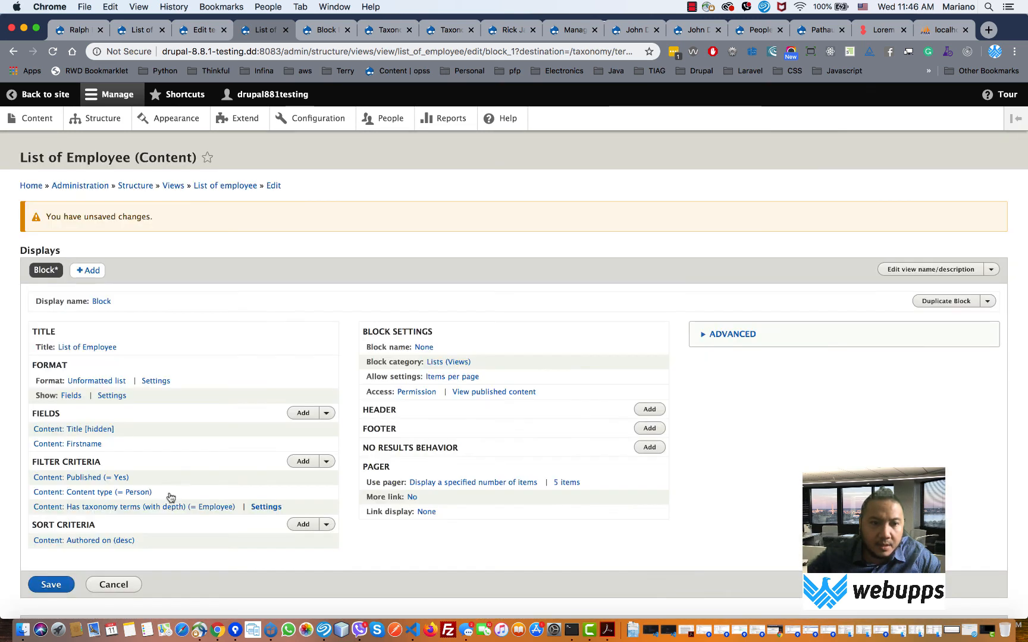
left_click(50, 584)
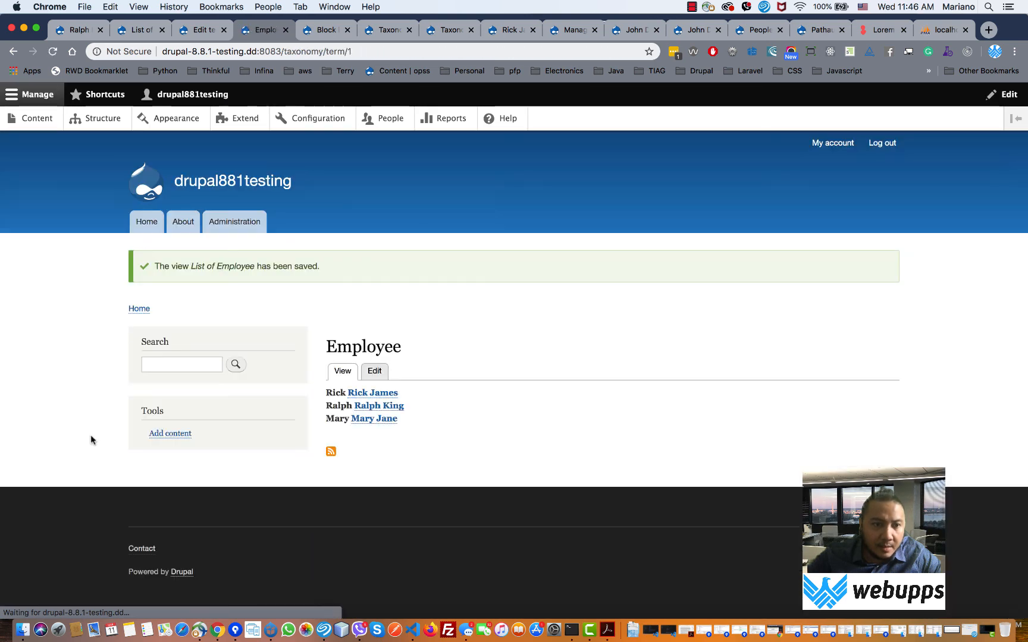
- Reopen the List of Employee view editor via the contextual Edit view link
mouse_move(359, 405)
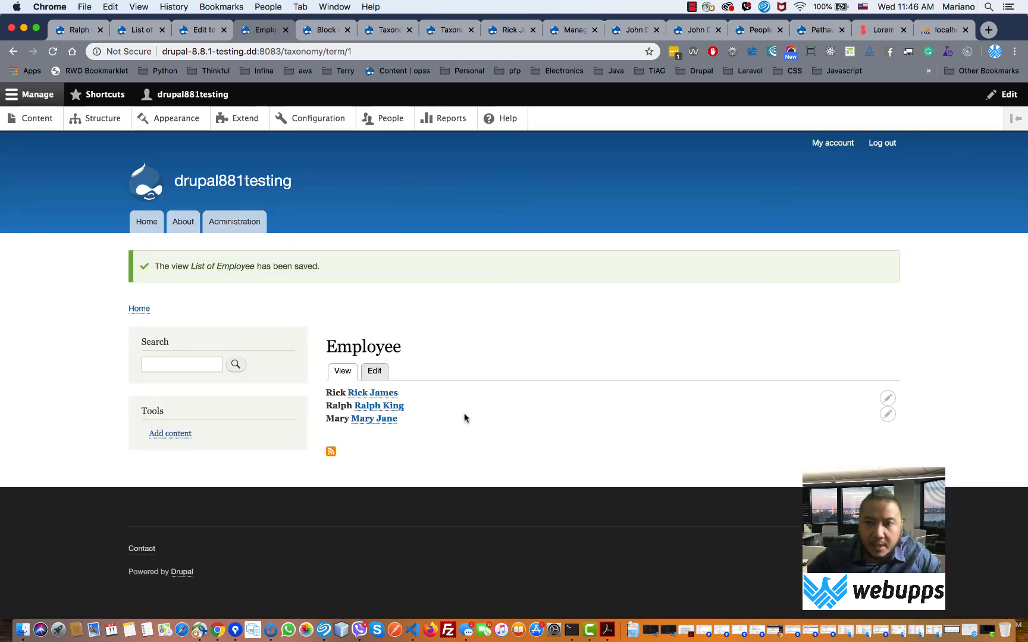
left_click(886, 416)
left_click(867, 434)
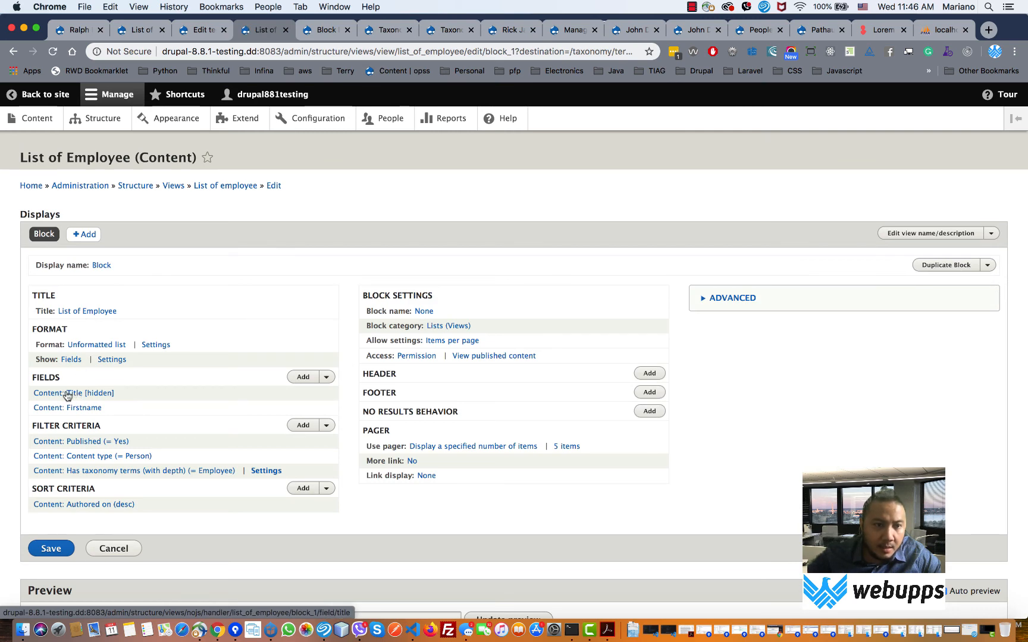
- Review the Title settings unchanged and expand the Firstname field's Rewrite Results options
left_click(73, 394)
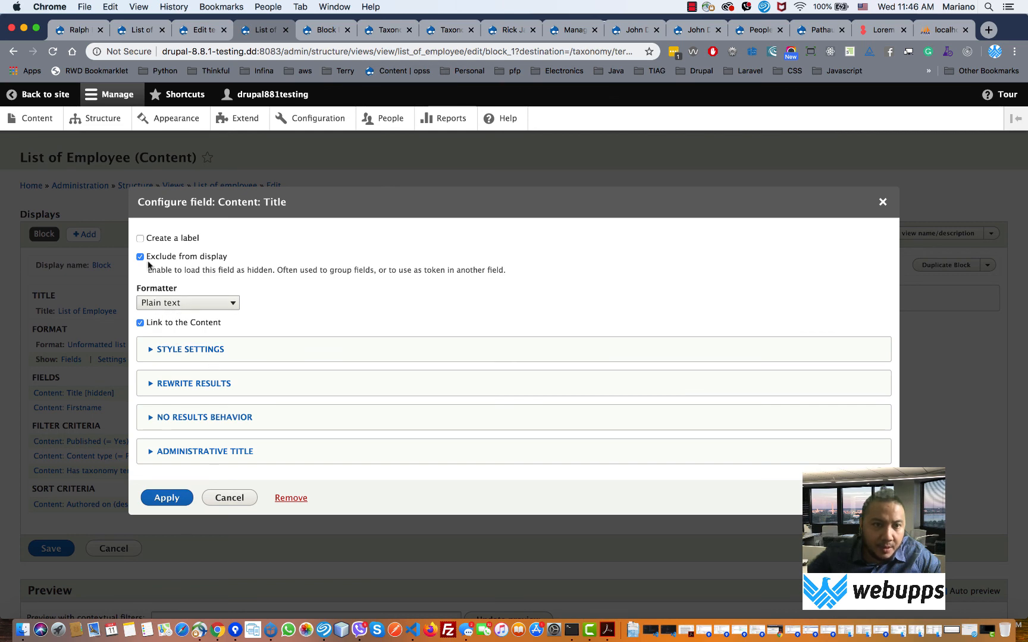
left_click(882, 202)
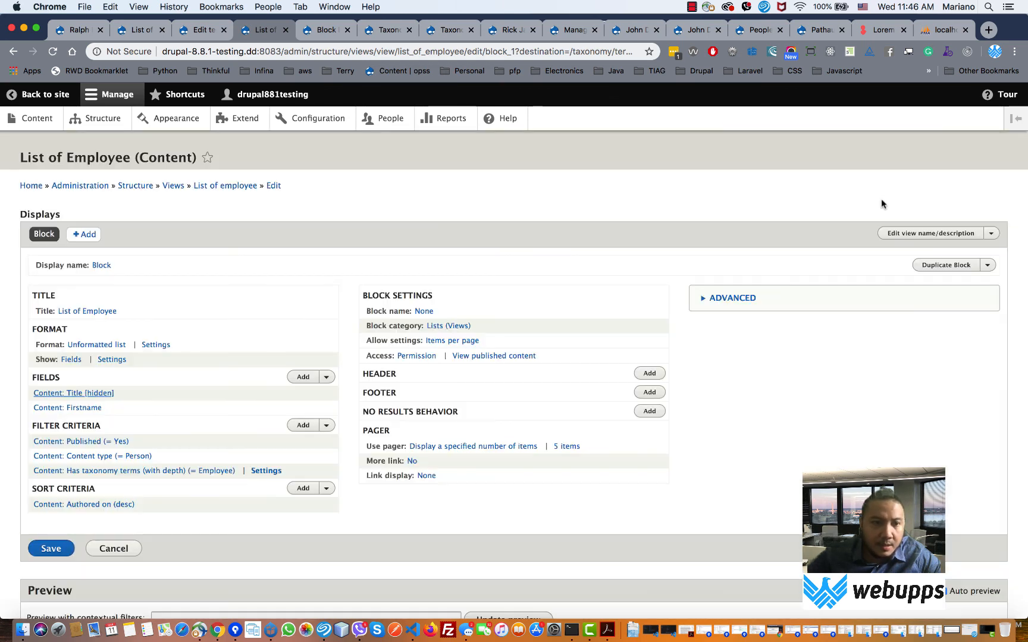
left_click(86, 409)
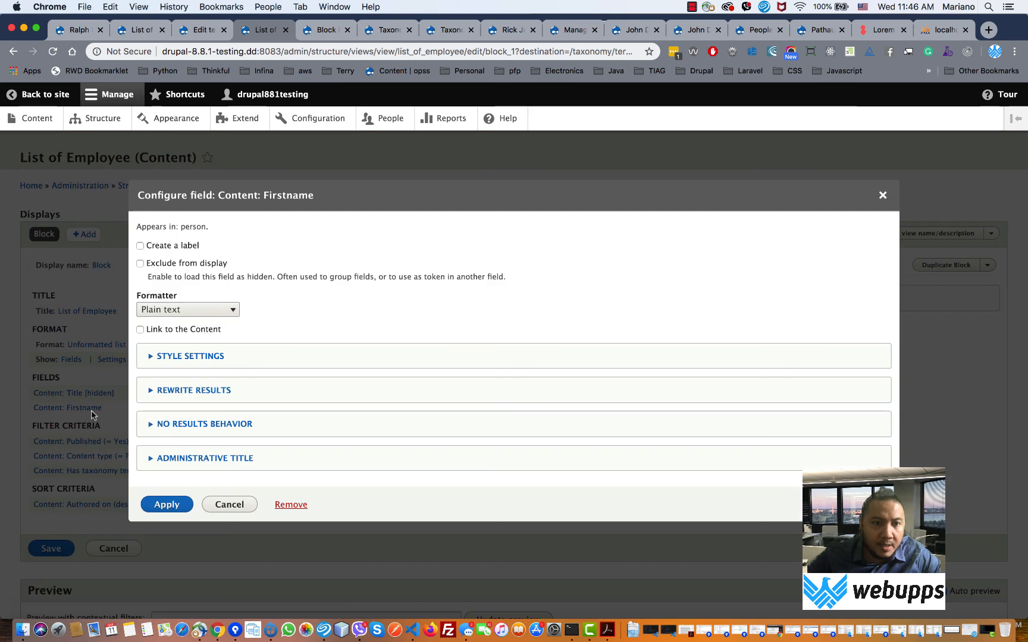
left_click(179, 393)
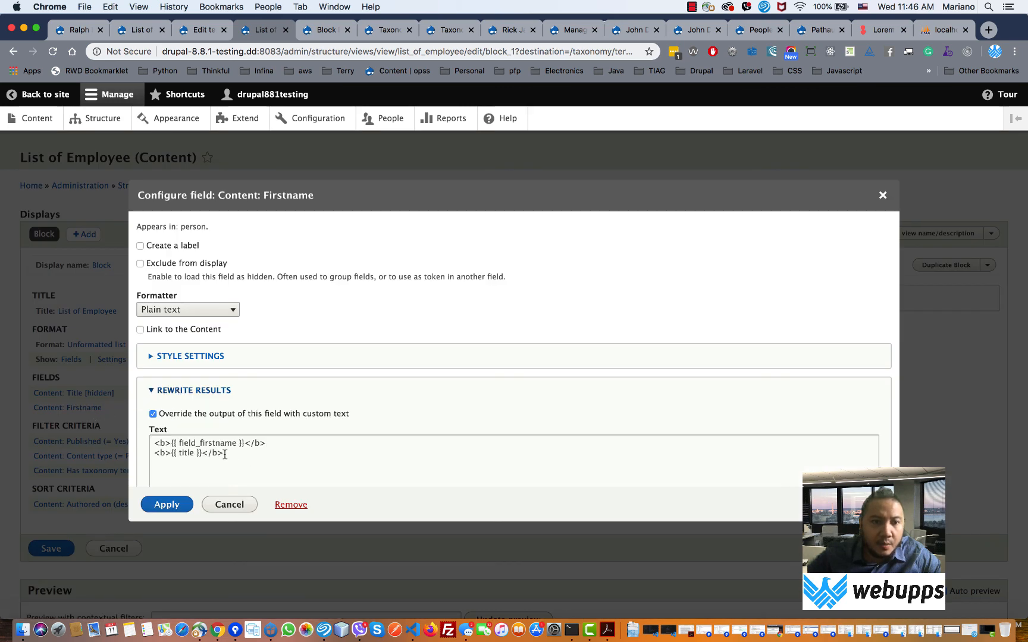
- Cancel the Firstname dialog and go to the Structure administration page from the saved view
left_click_drag(224, 455, 135, 437)
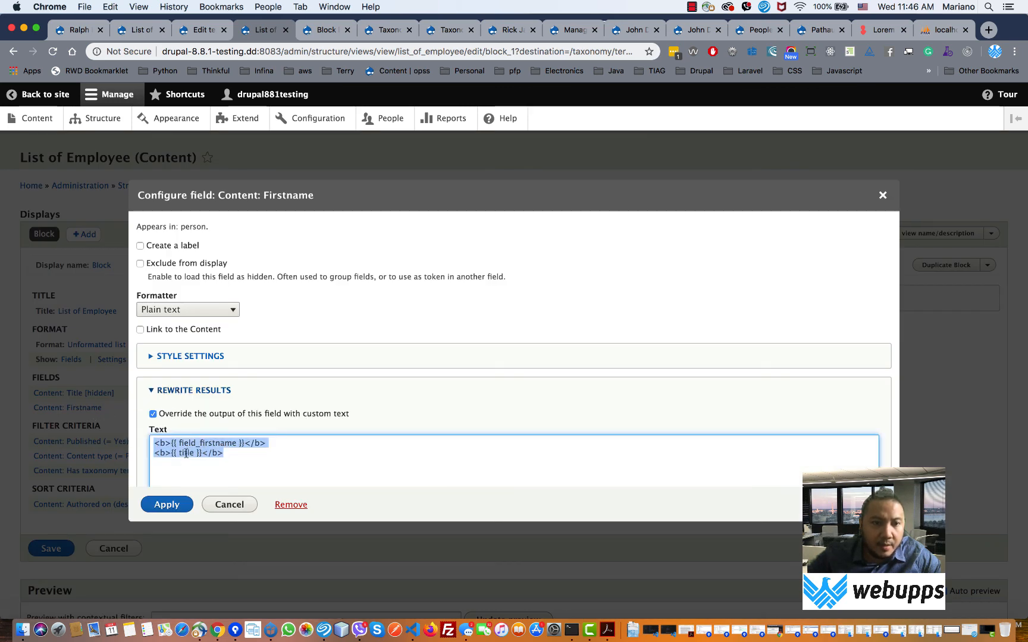
left_click(221, 506)
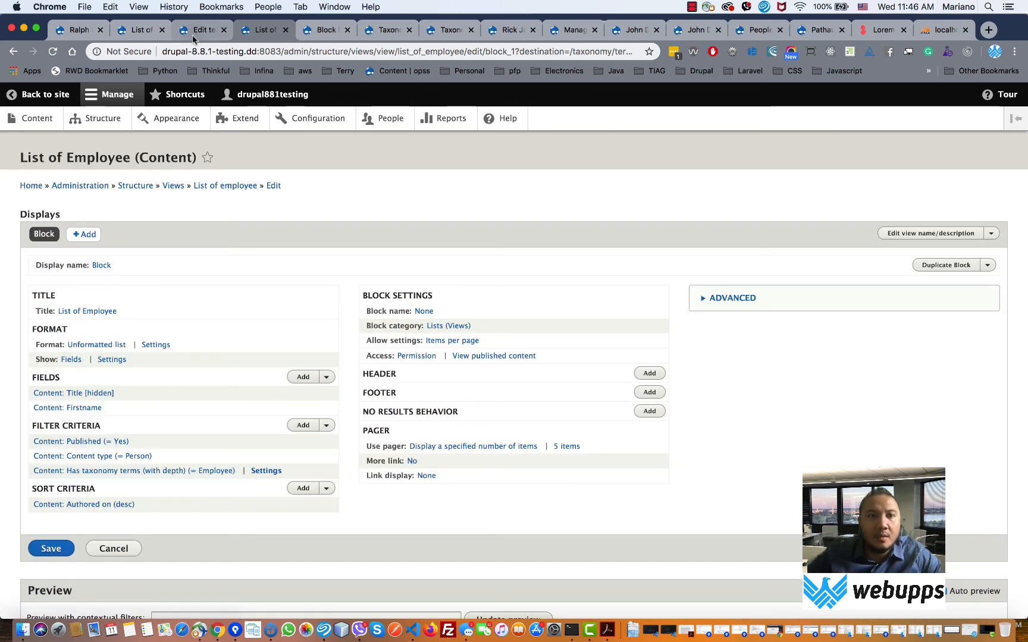
left_click(141, 34)
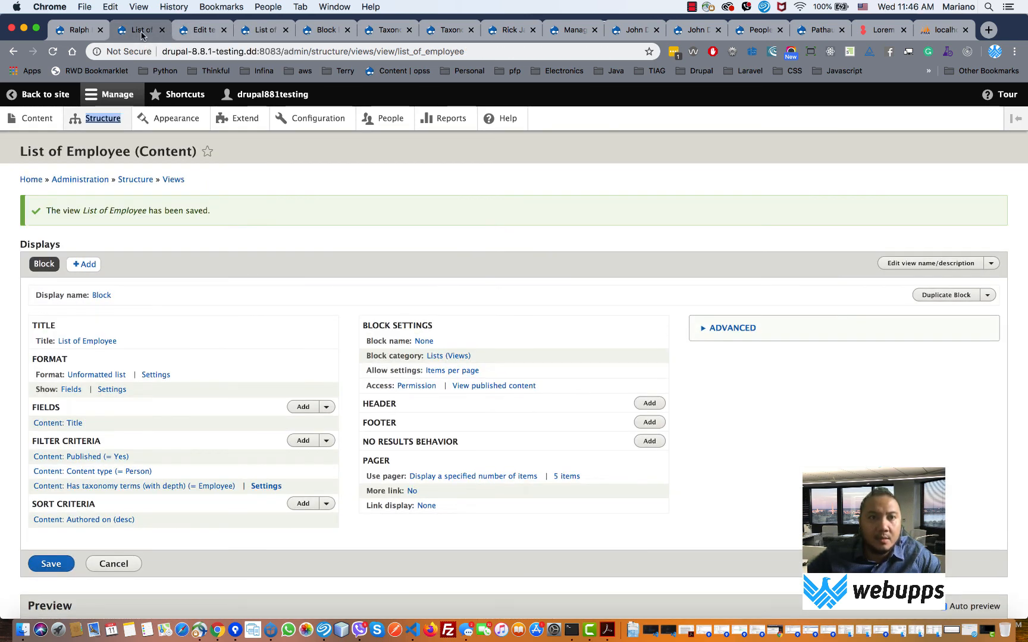
left_click(89, 119)
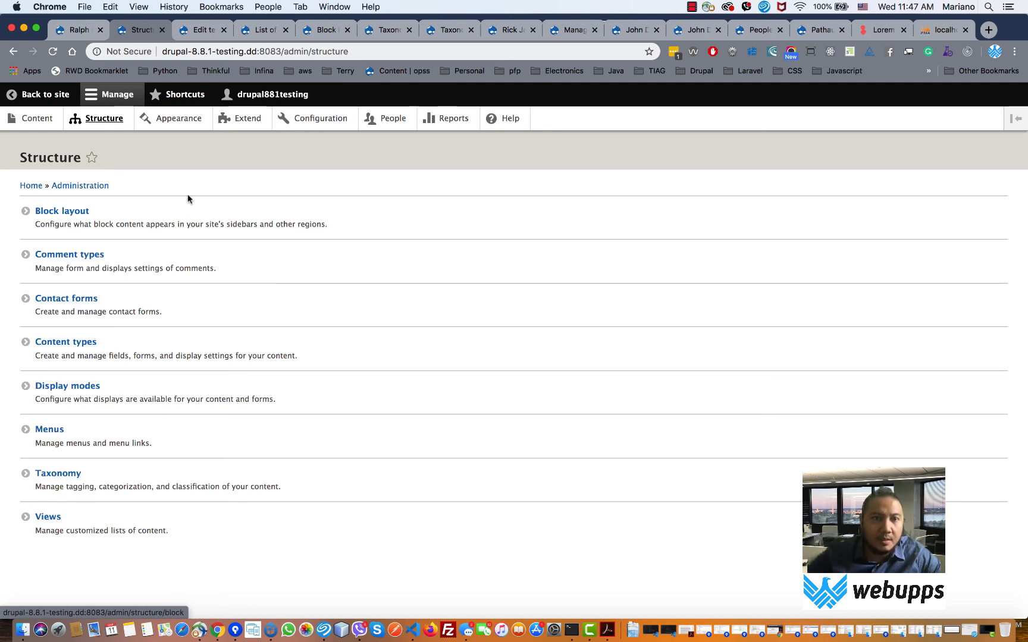
- Set Seven as the default theme on the Appearance page and save the configuration
left_click(184, 122)
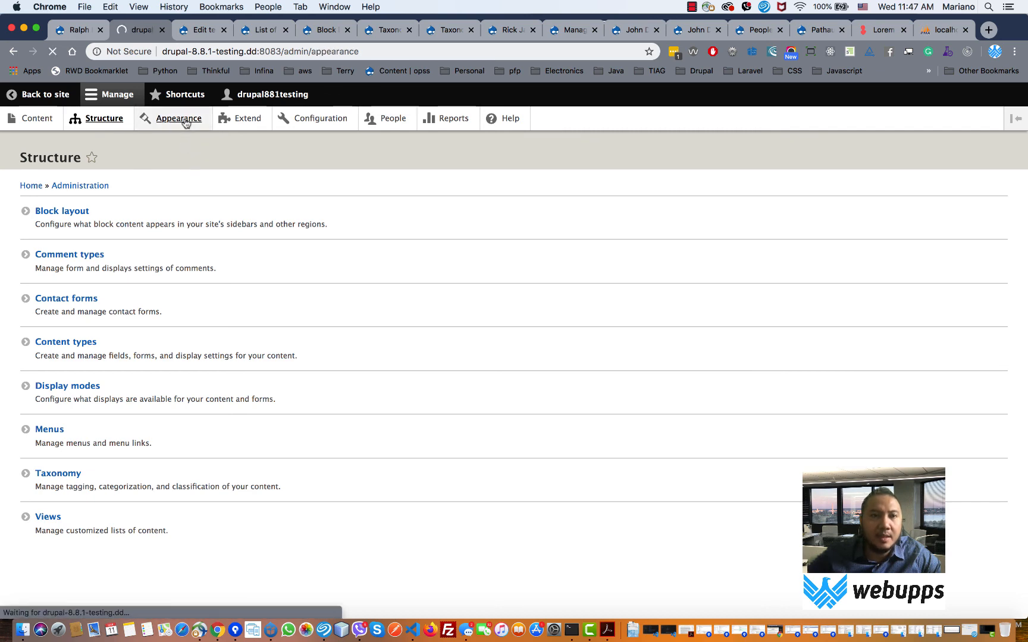
scroll(300, 368, "down", 10)
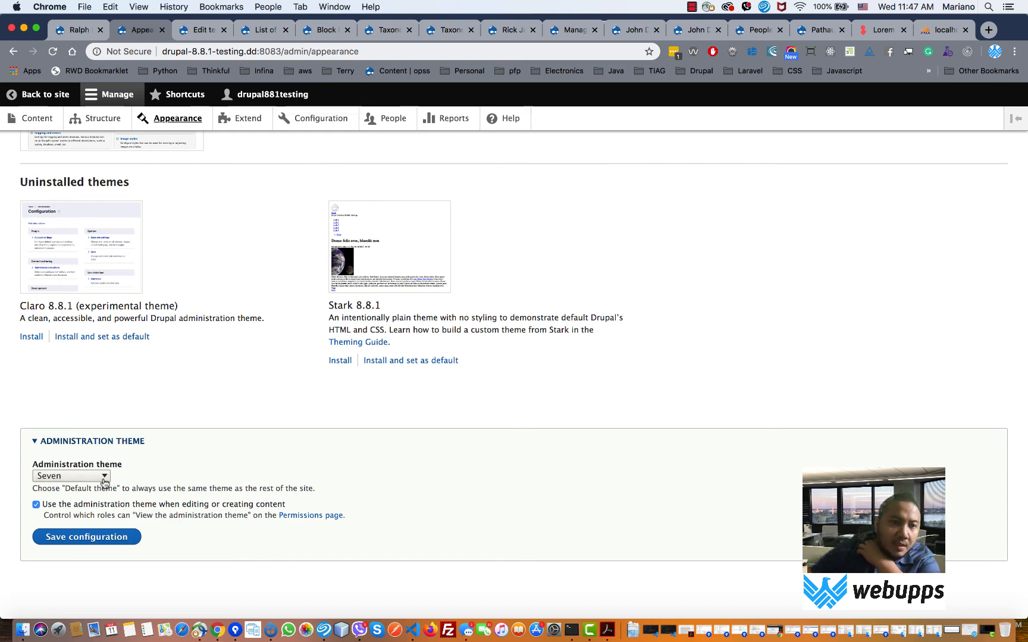
scroll(319, 431, "up", 10)
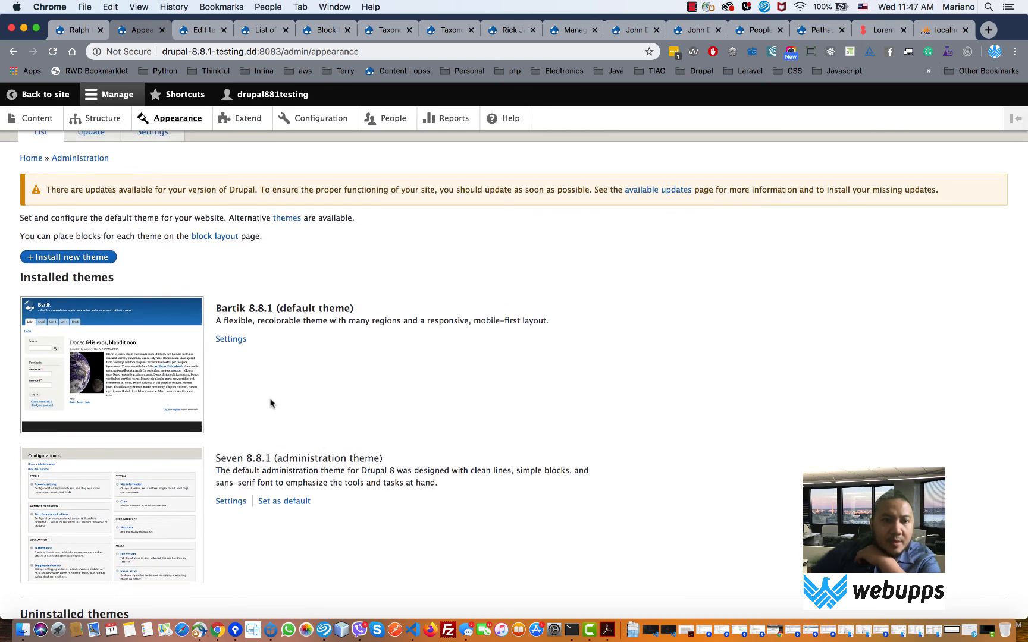
scroll(307, 416, "down", 3)
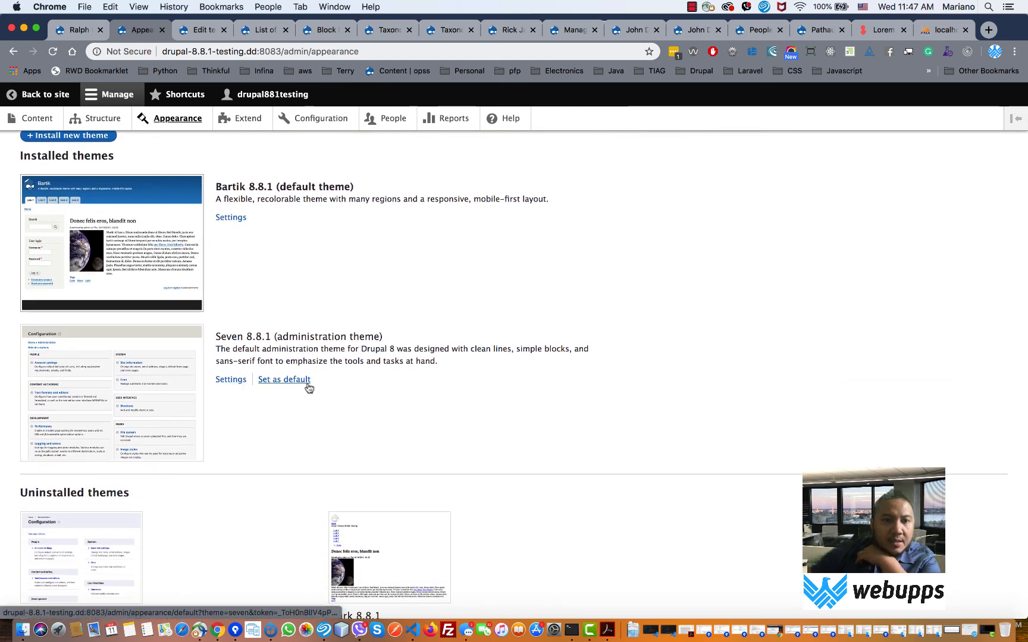
left_click(306, 384)
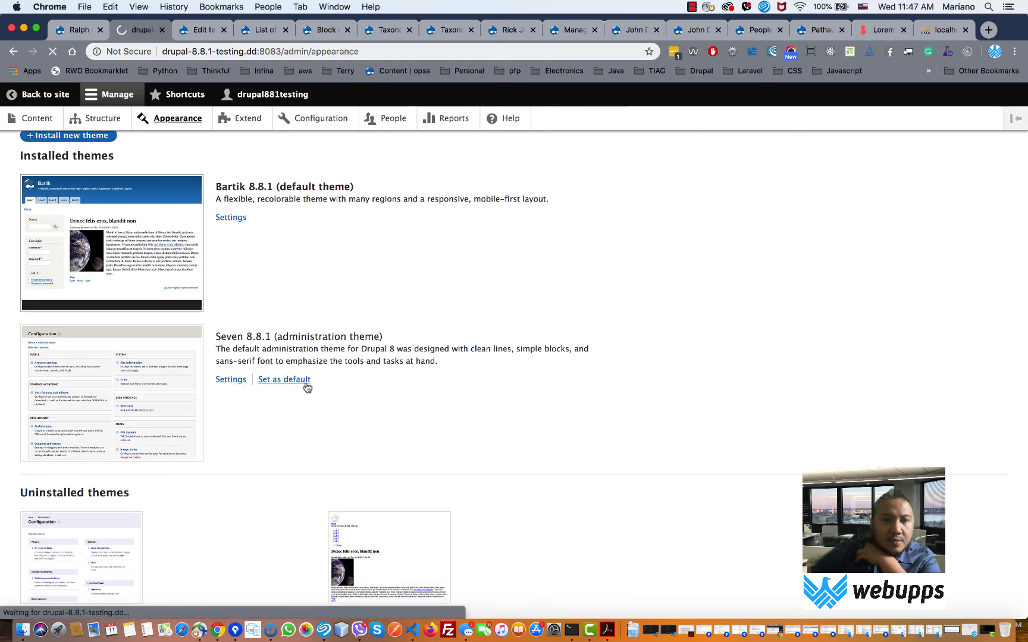
scroll(307, 388, "down", 10)
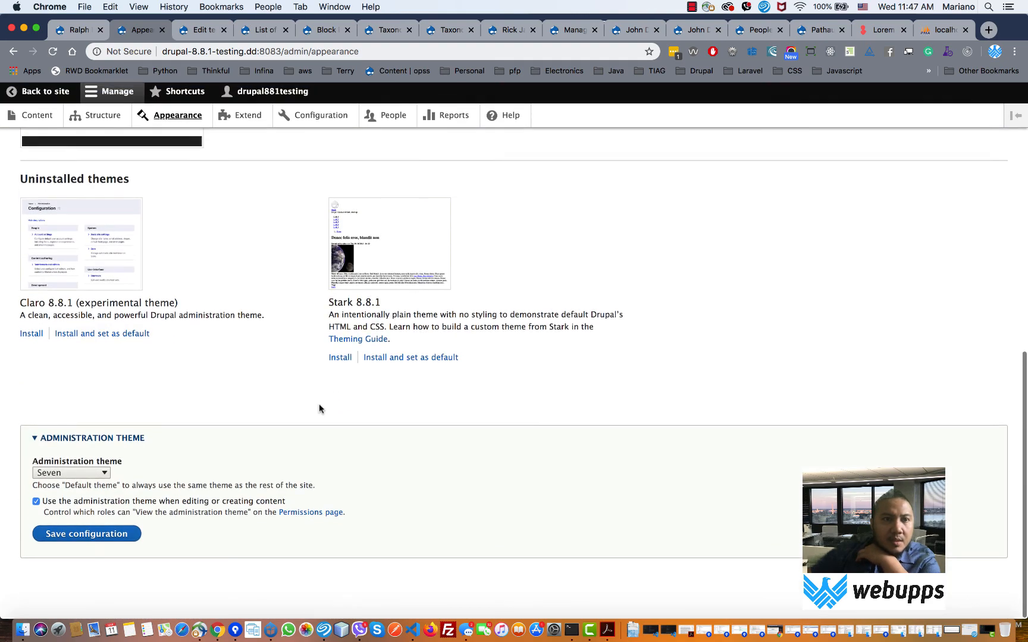
scroll(320, 409, "up", 10)
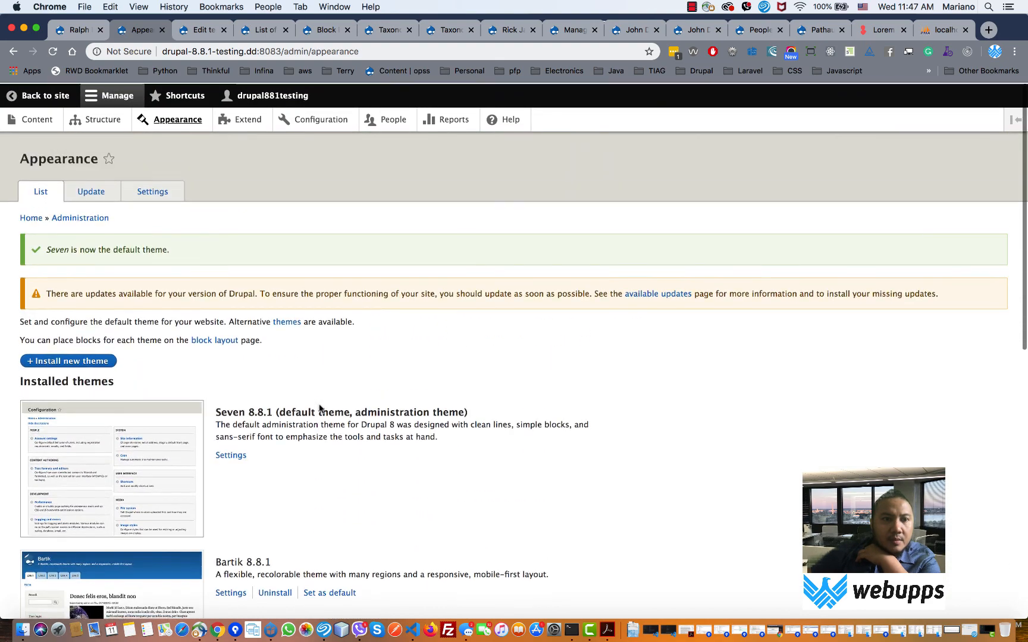
scroll(320, 409, "down", 3)
scroll(320, 409, "down", 5)
left_click(119, 538)
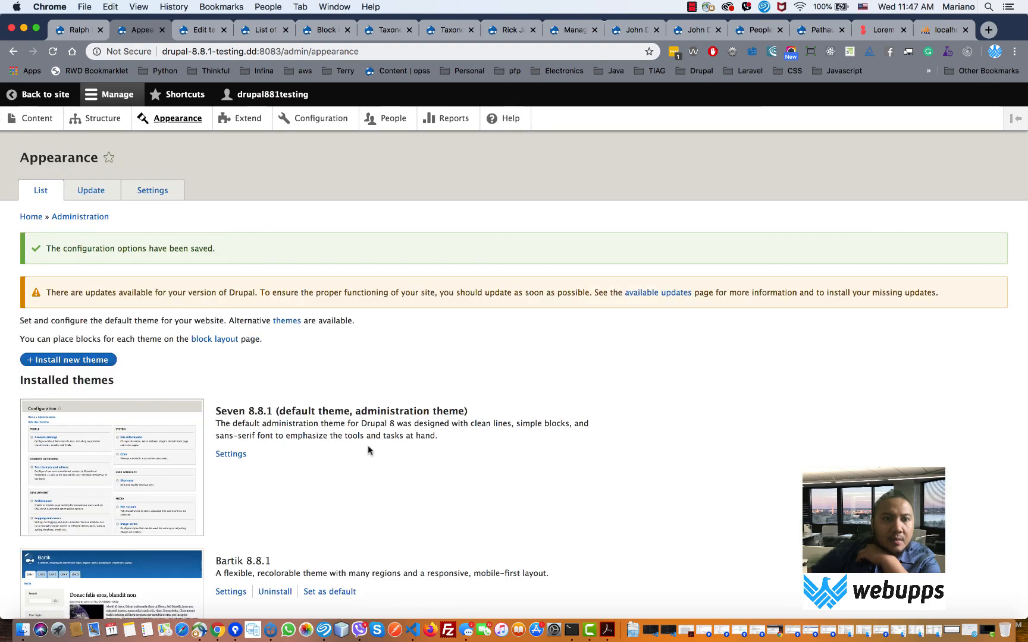
- Confirm Seven is now labelled as both default and administration theme
scroll(369, 447, "down", 10)
scroll(371, 451, "up", 2)
scroll(371, 451, "down", 3)
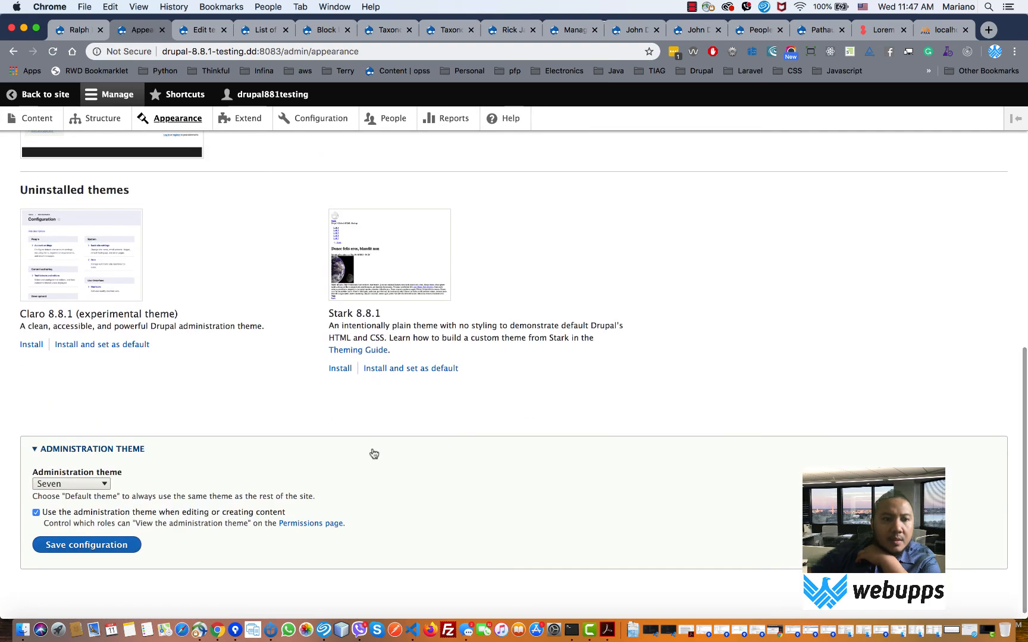
scroll(372, 451, "up", 5)
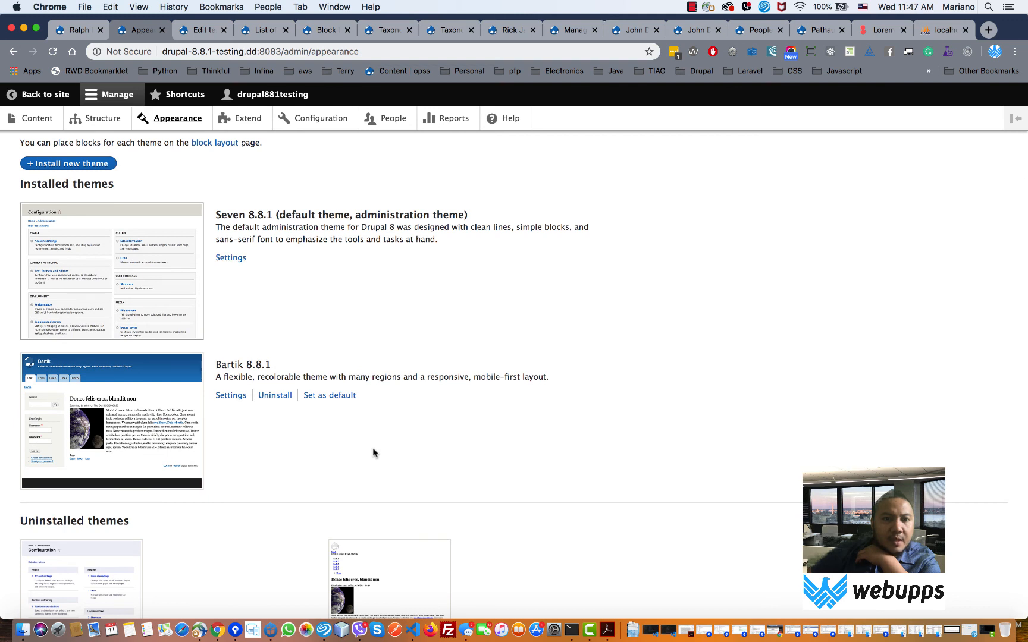
left_click_drag(299, 218, 456, 217)
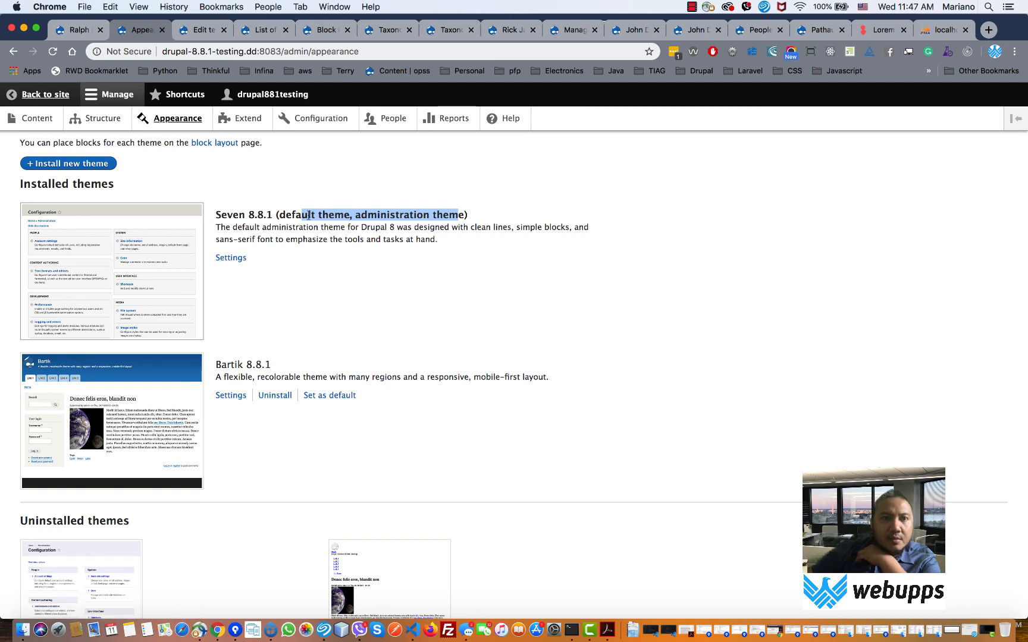
- View the site's front page in the new theme, then return to the Appearance page
left_click(39, 99)
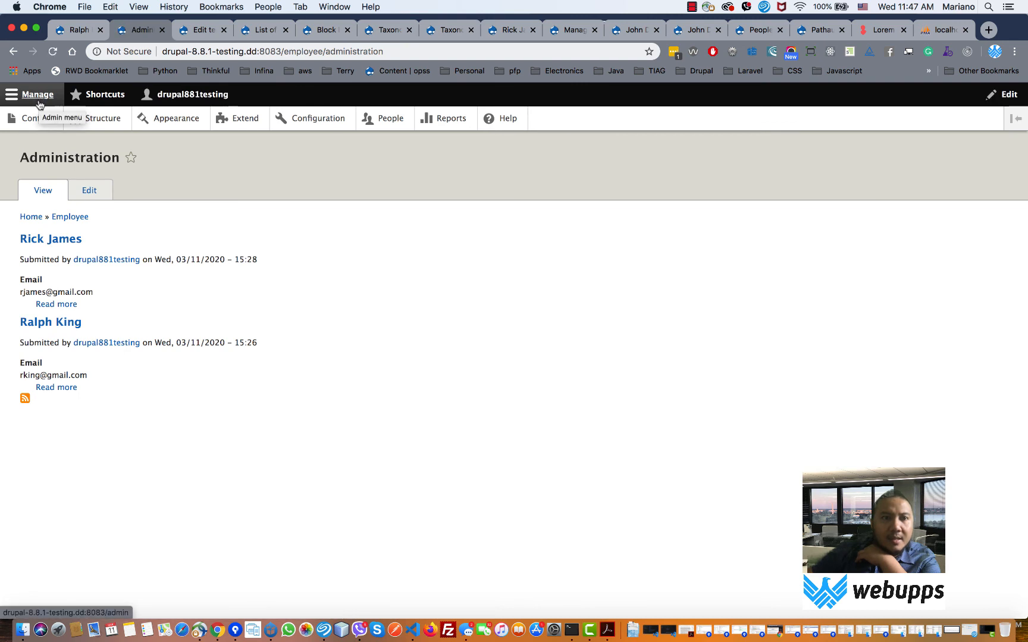
left_click_drag(286, 52, 466, 52)
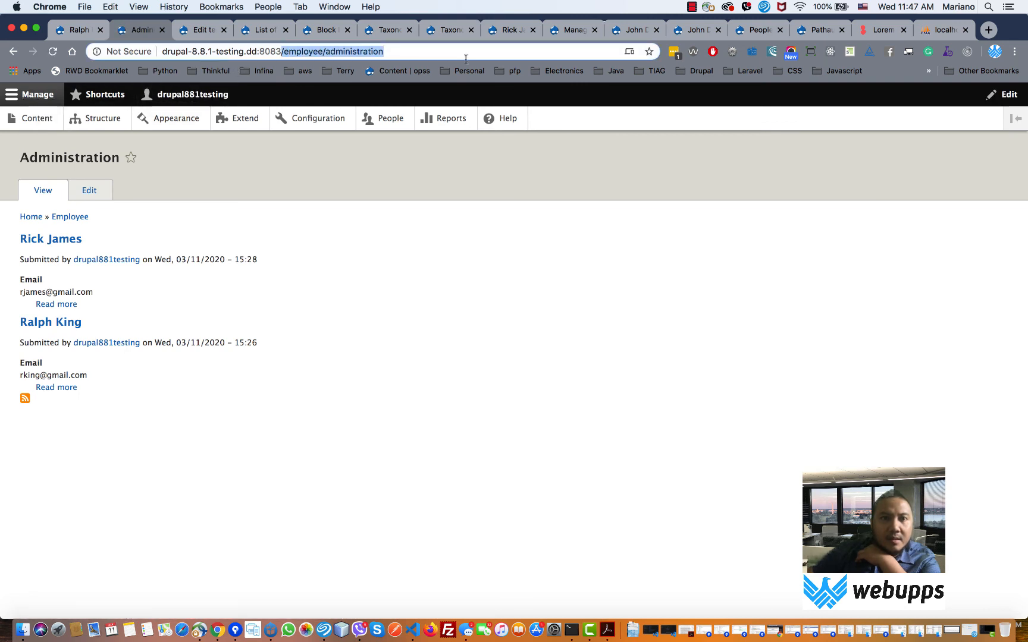
key("BackSpace")
key("Return")
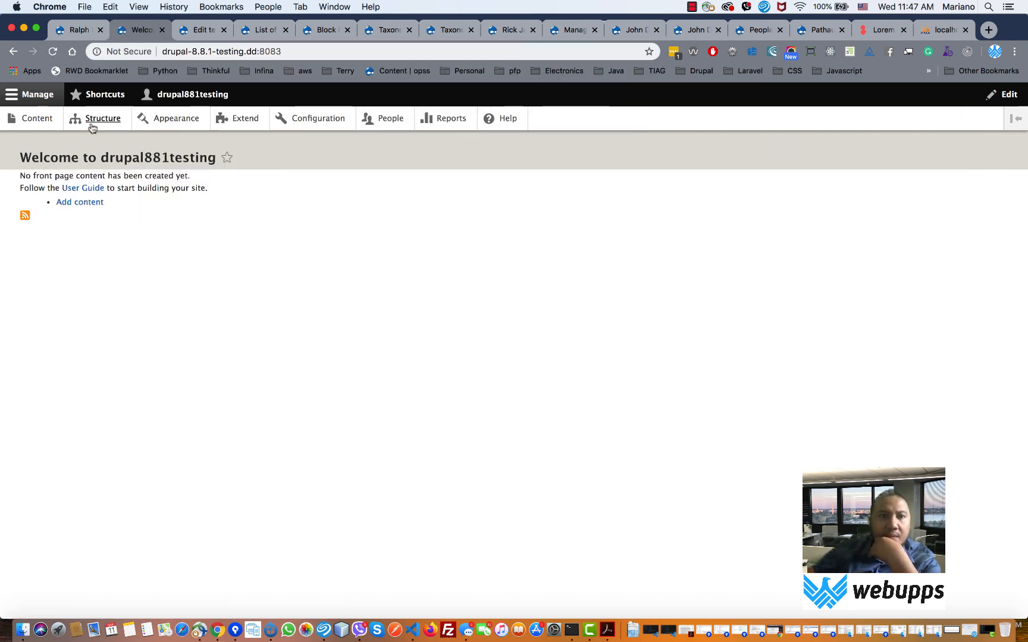
left_click(15, 51)
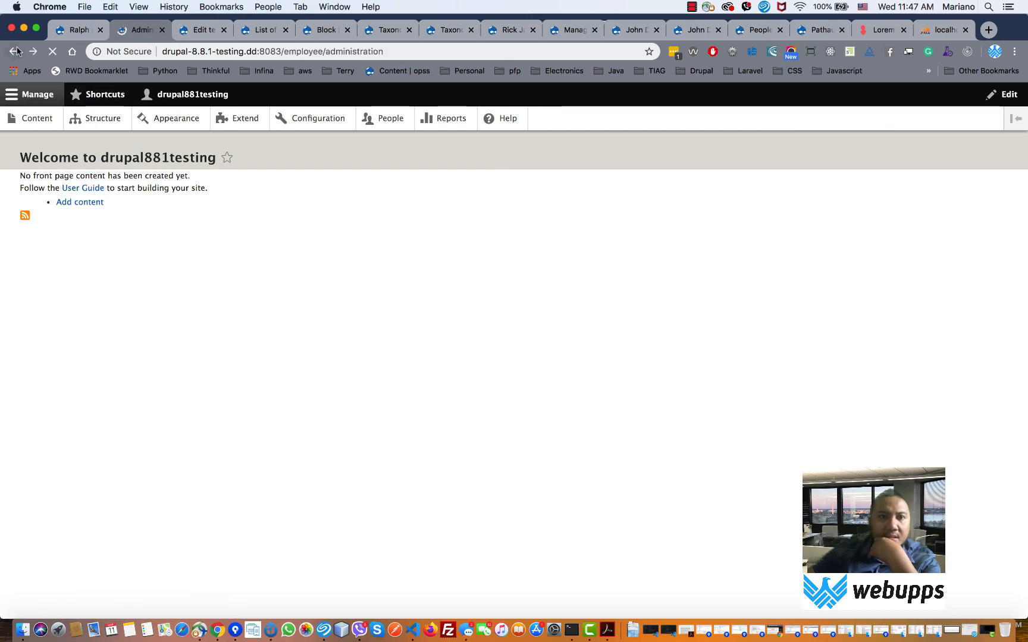
left_click(16, 51)
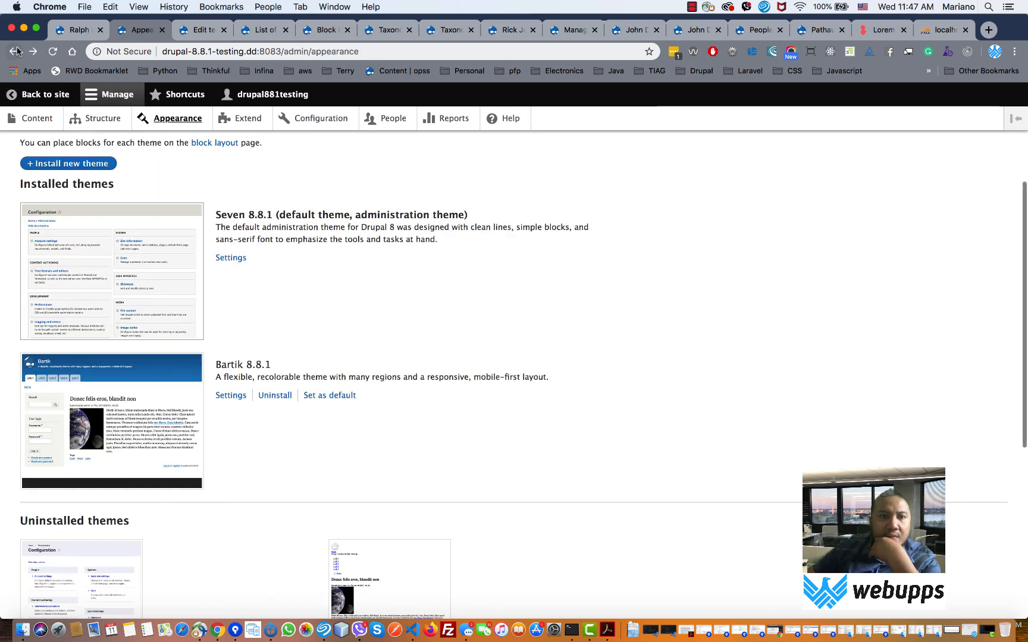
scroll(498, 306, "down", 2)
scroll(321, 338, "down", 6)
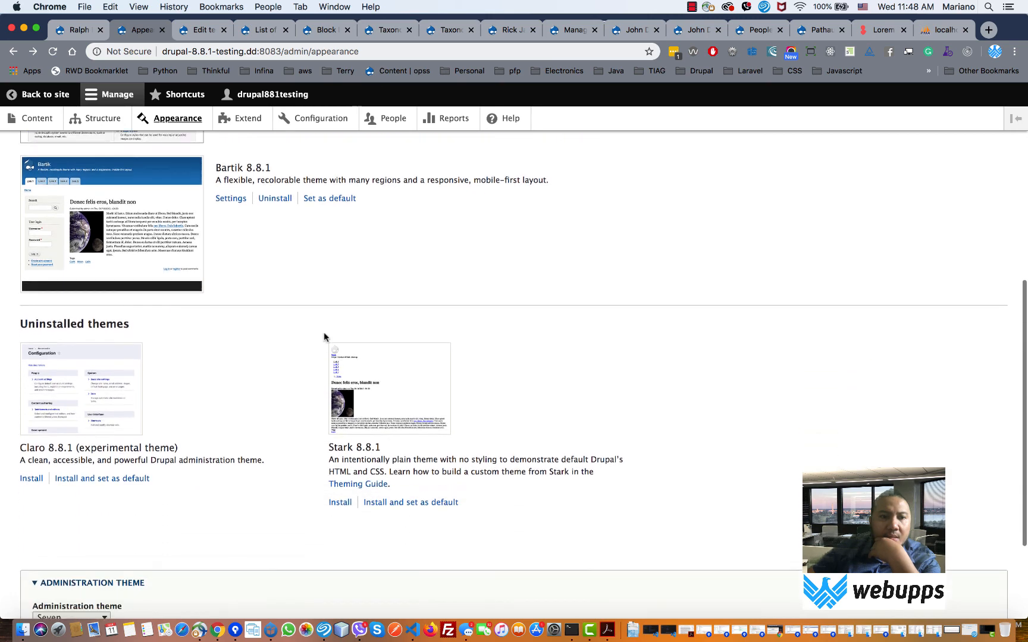
- Install the experimental Claro 8.8.1 theme as default and preview the site with it
left_click(113, 439)
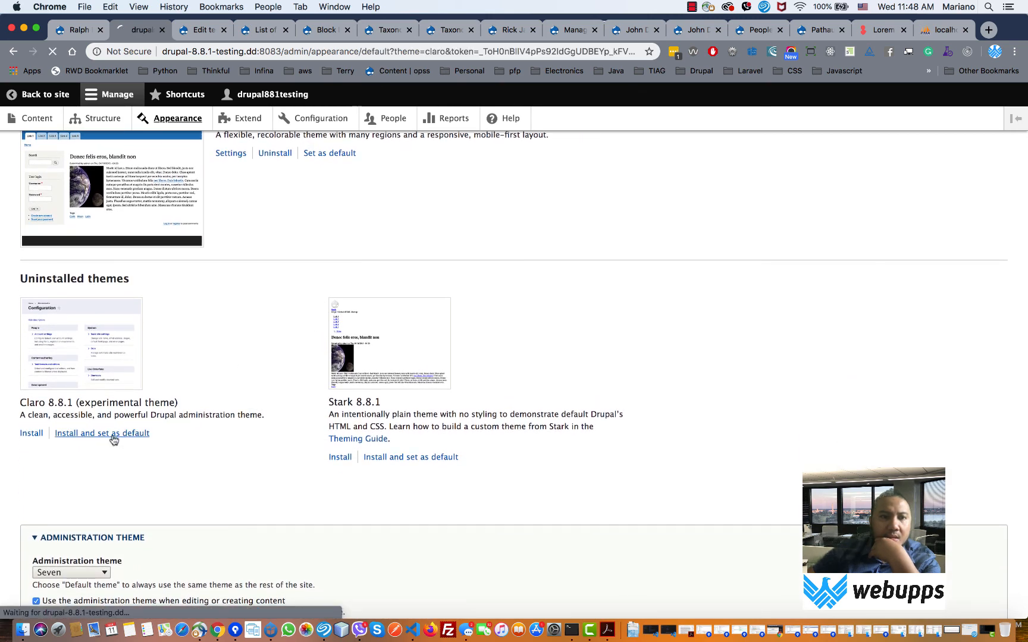
left_click(33, 299)
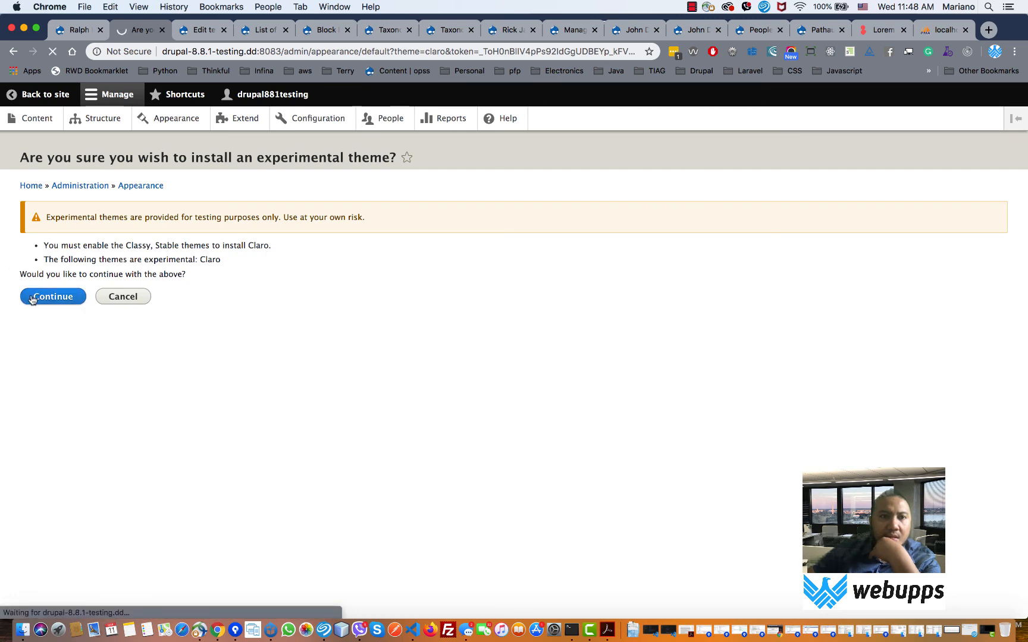
left_click(45, 94)
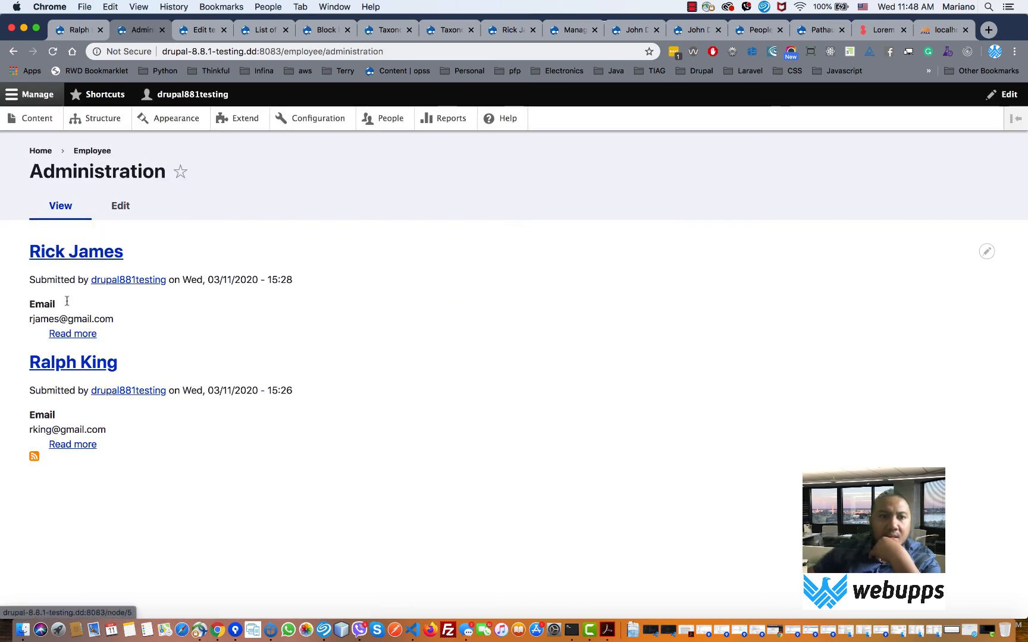
left_click(13, 51)
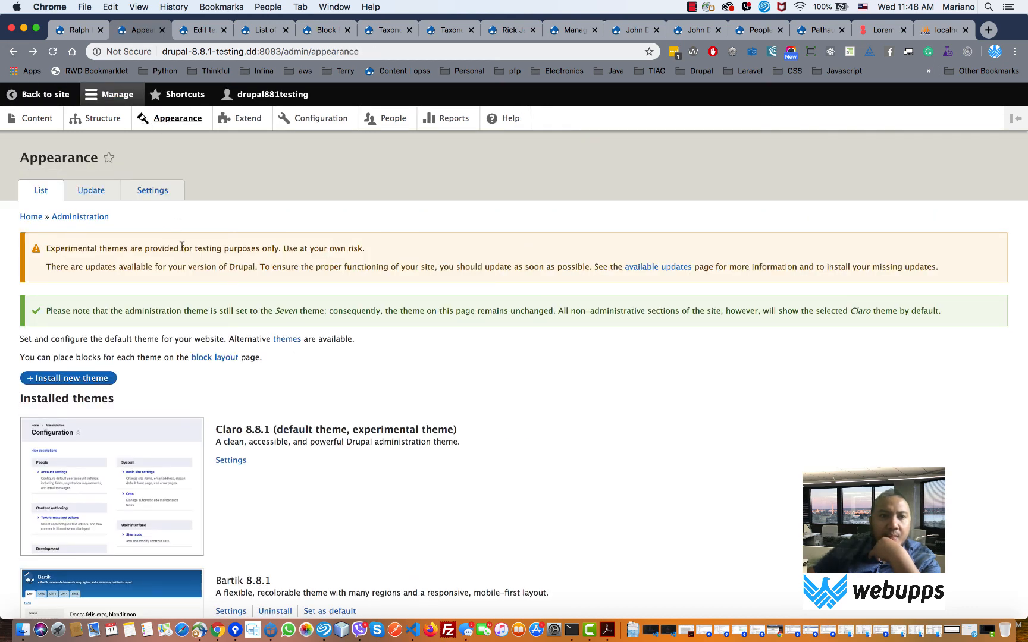
- Keep Seven as the administration theme and open the global Appearance settings
scroll(182, 248, "down", 15)
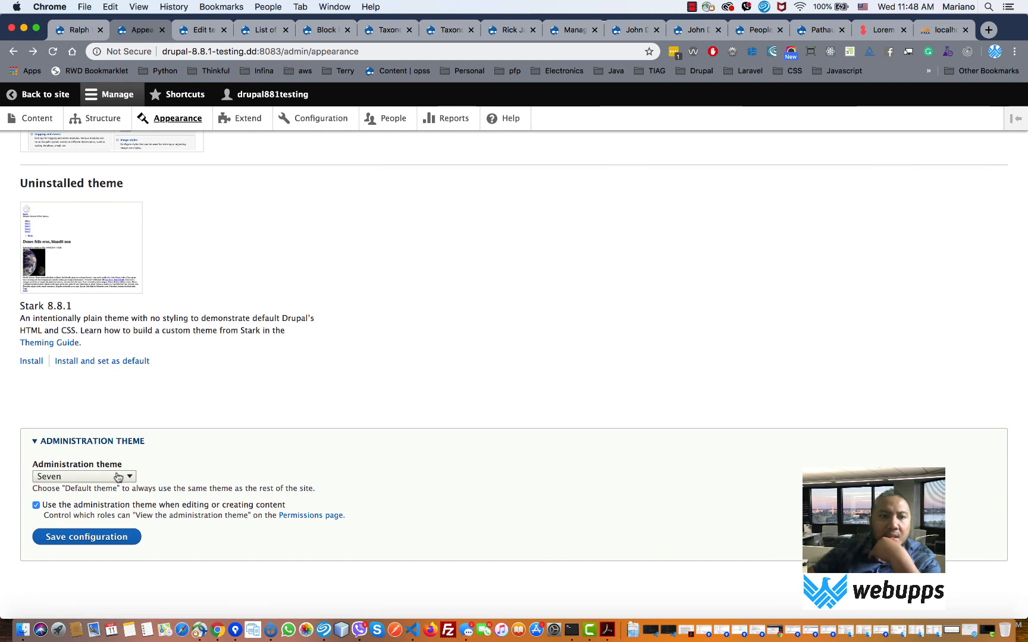
left_click(118, 476)
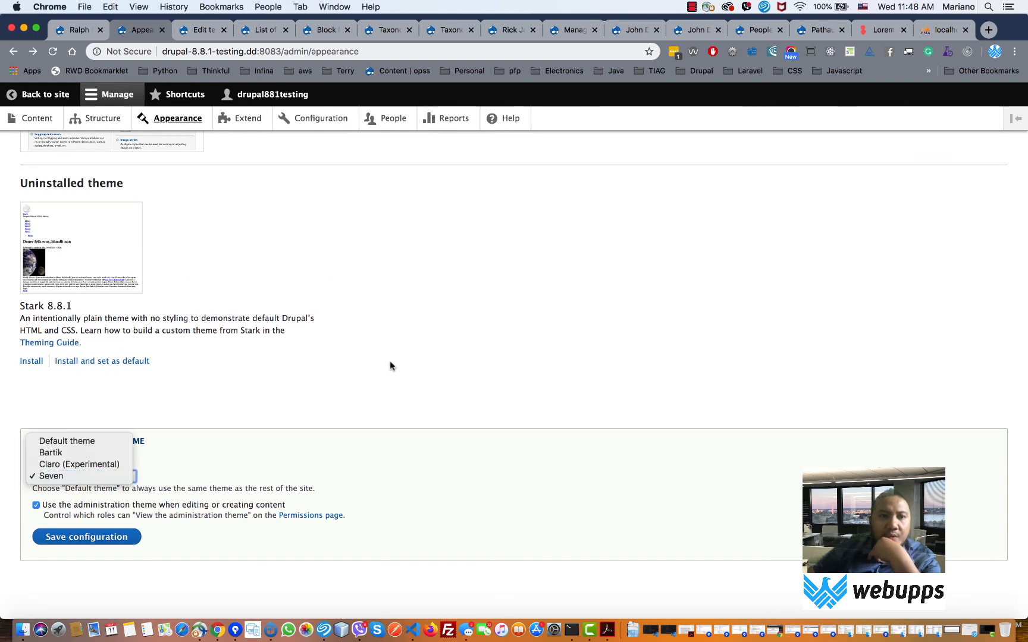
left_click(387, 391)
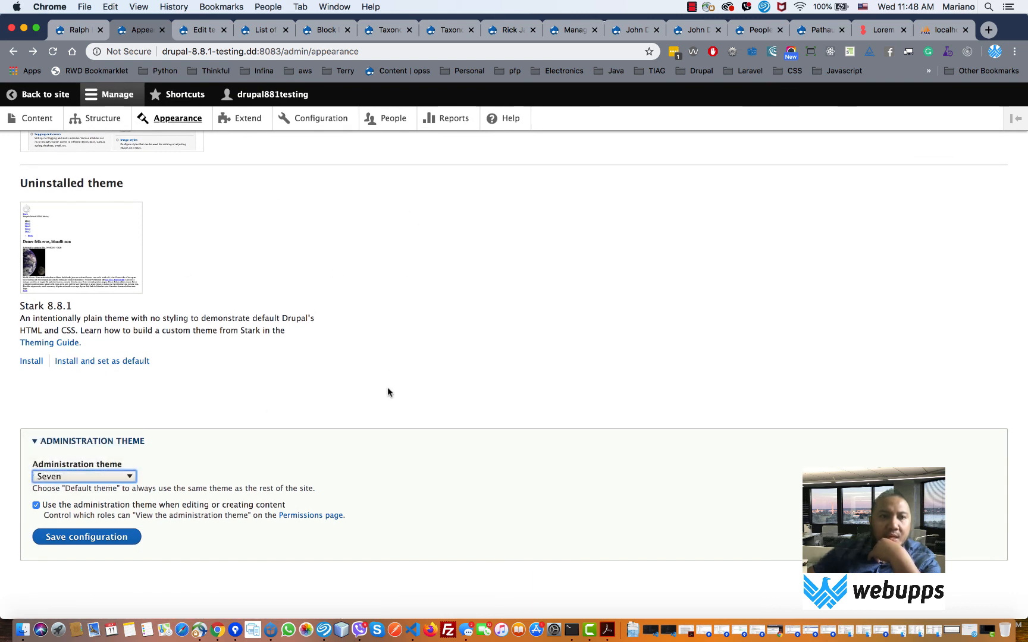
scroll(367, 385, "up", 10)
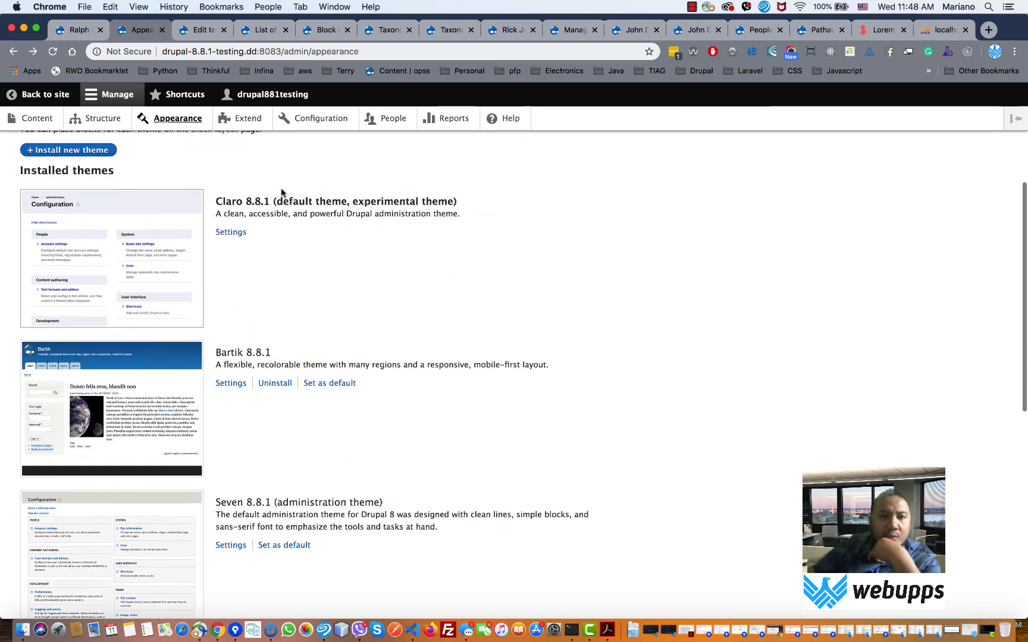
scroll(281, 192, "up", 3)
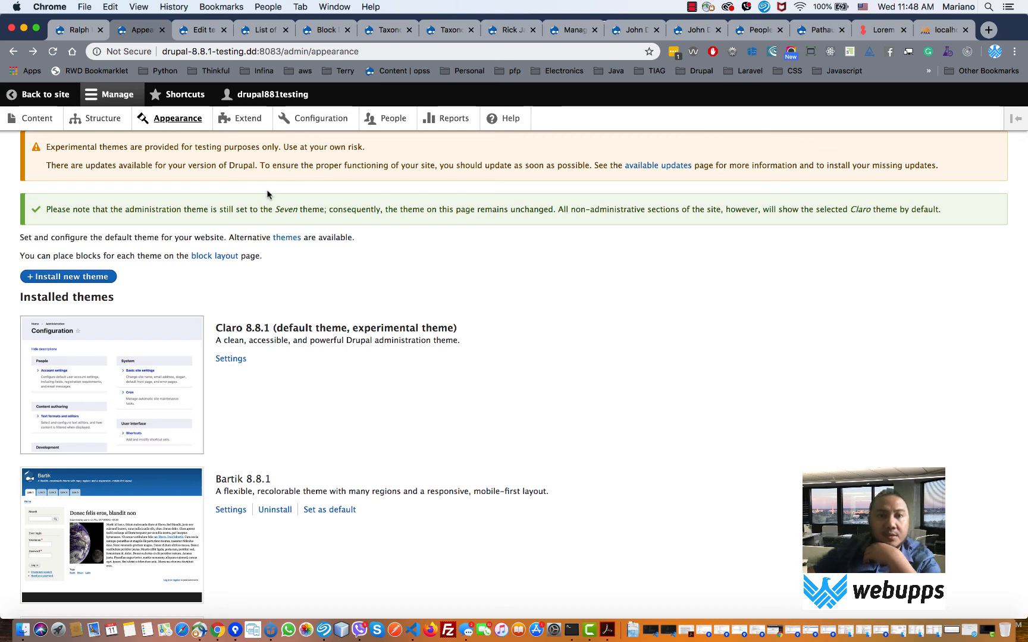
left_click(192, 123)
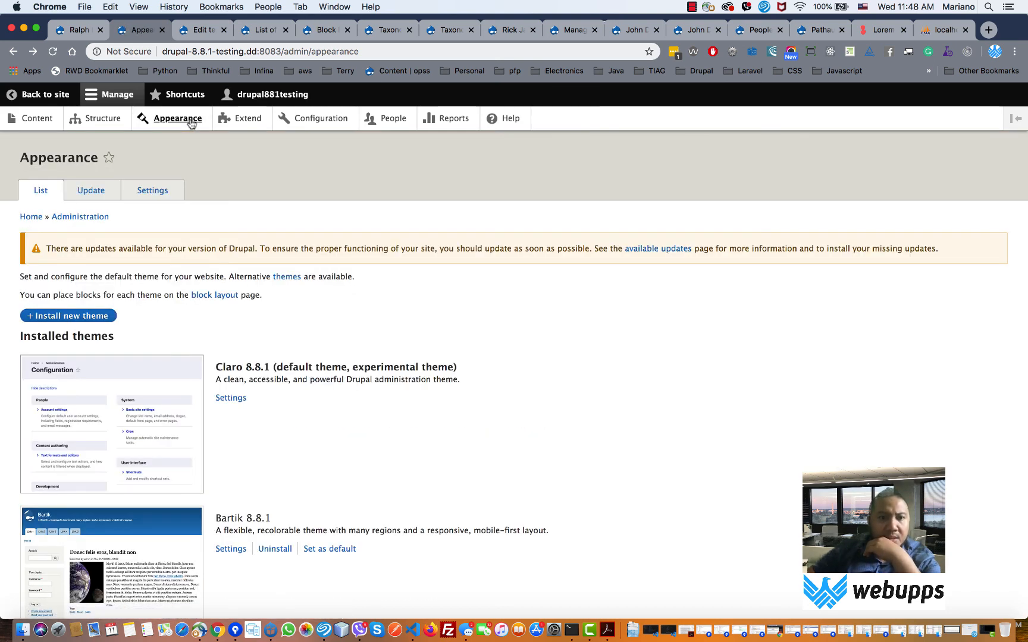
left_click(168, 192)
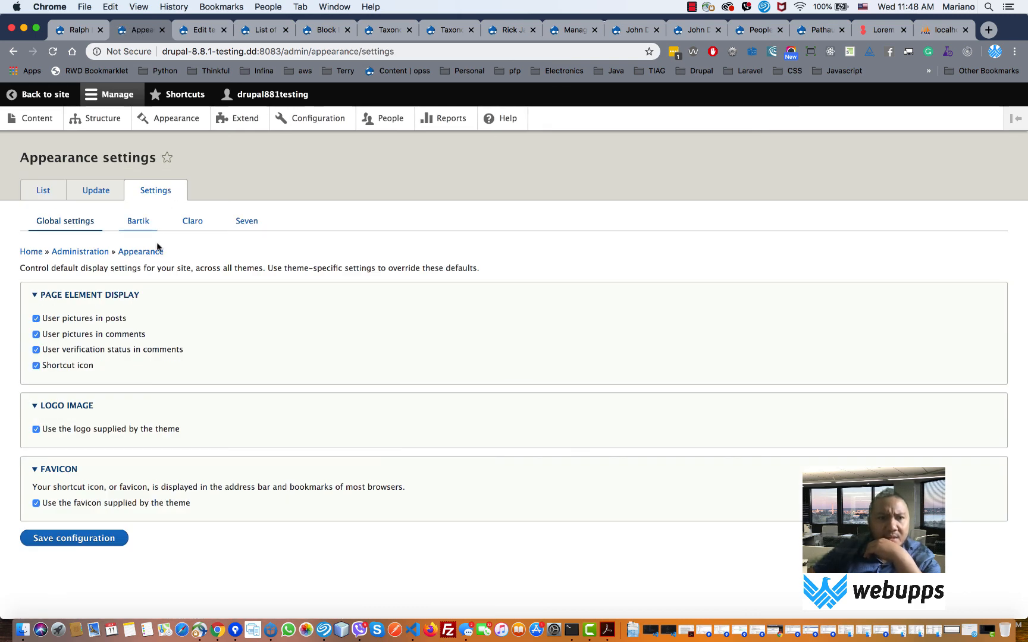
- Browse the installed modules on the Extend page and its name filter
left_click(259, 123)
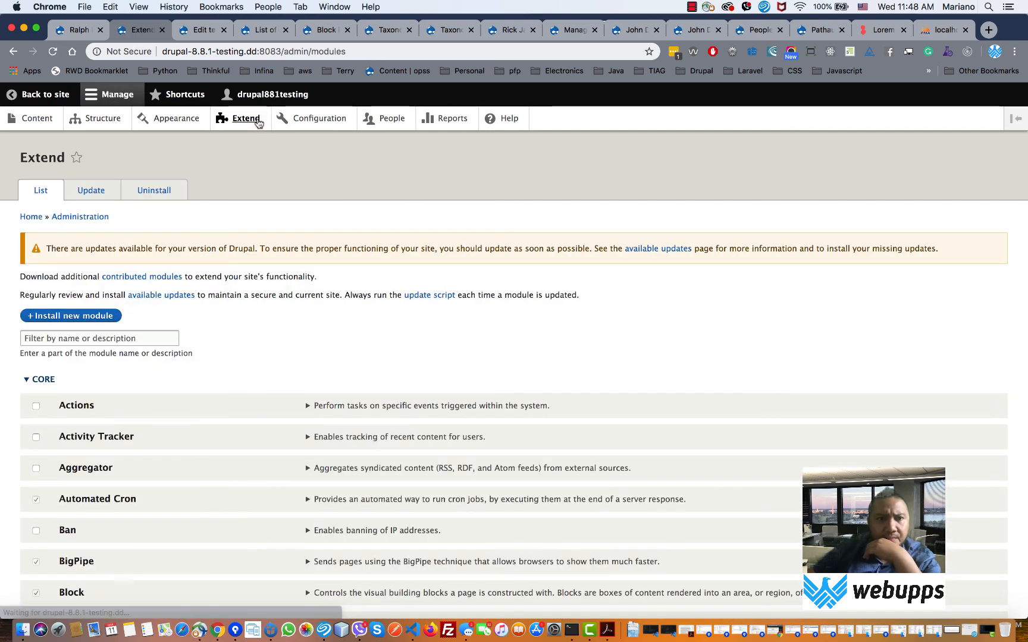
scroll(275, 361, "down", 2)
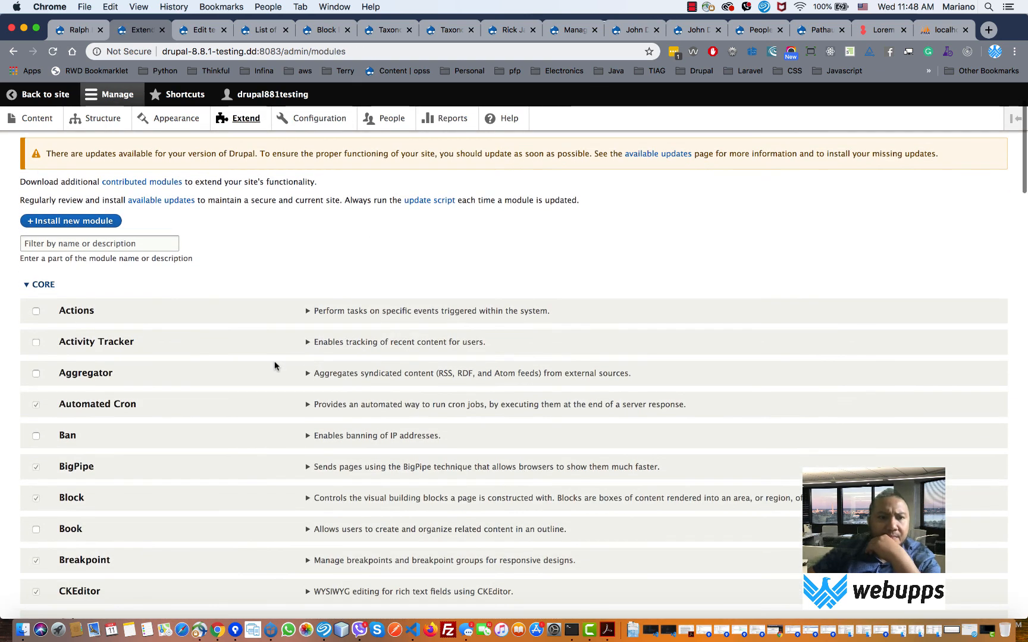
scroll(275, 361, "up", 2)
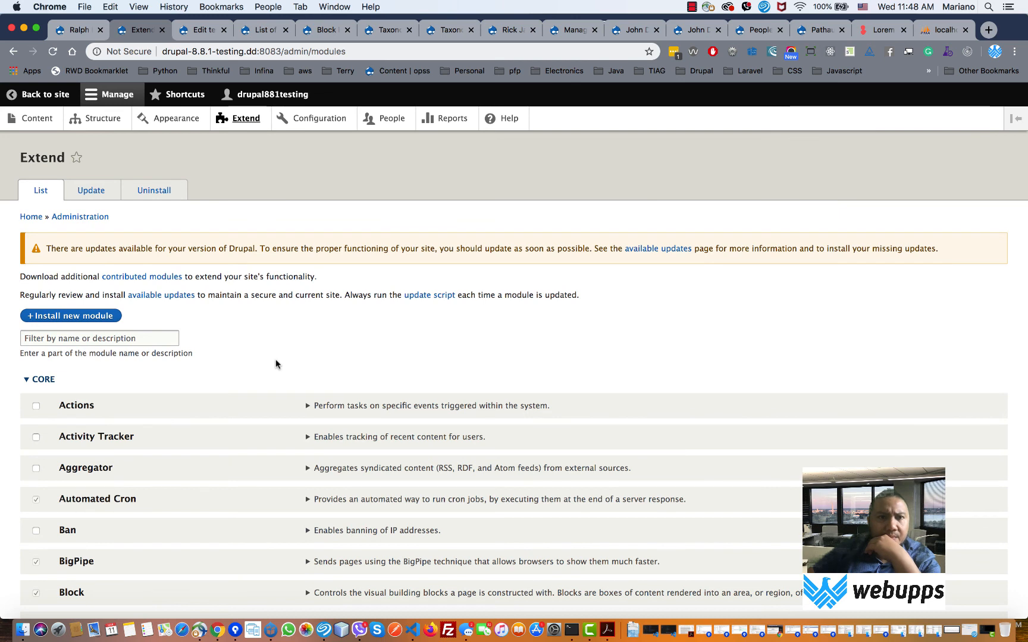
scroll(275, 365, "down", 1)
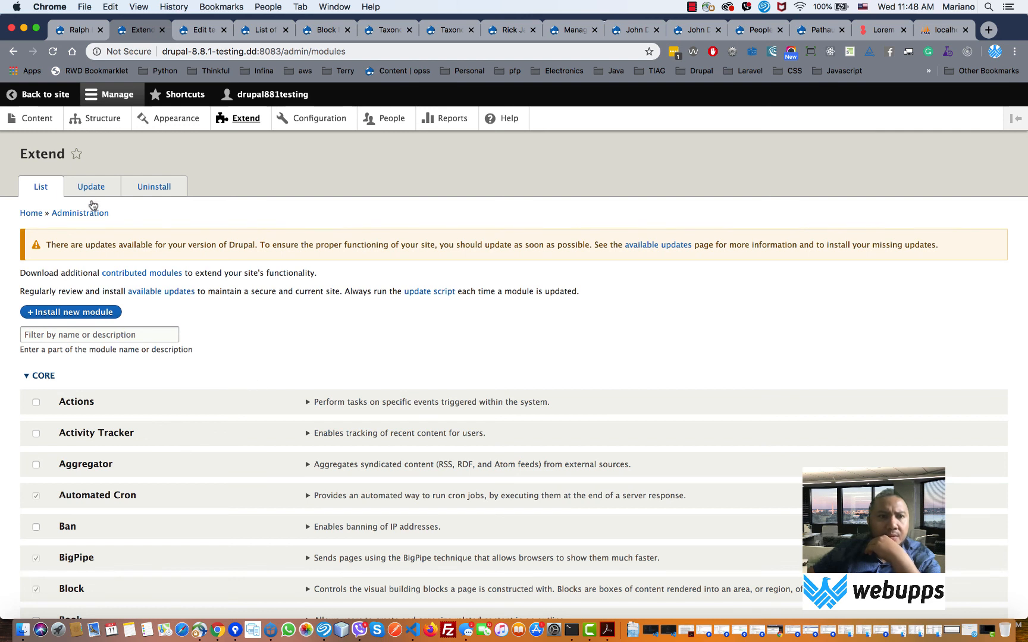
left_click(87, 333)
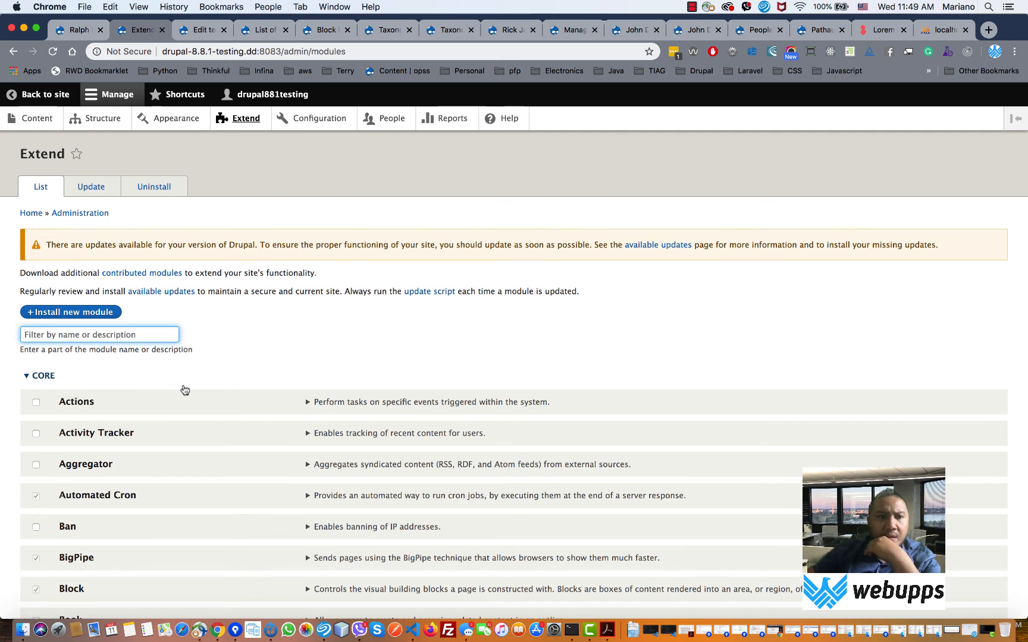
scroll(185, 389, "down", 1)
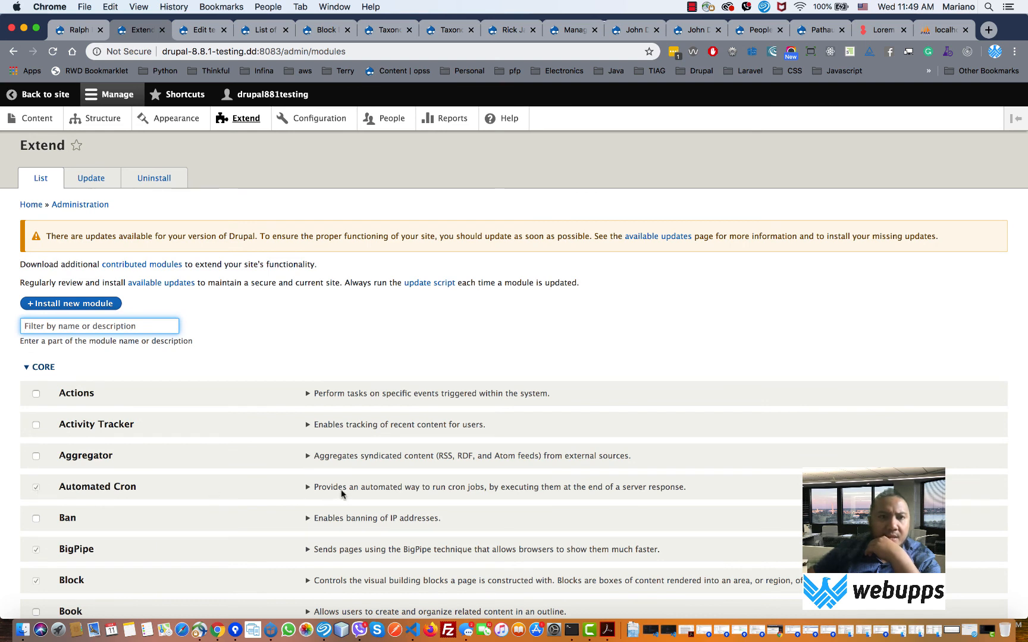
- Check the Uninstall module list, return to List, then show the Bartik Block layout page
left_click(152, 179)
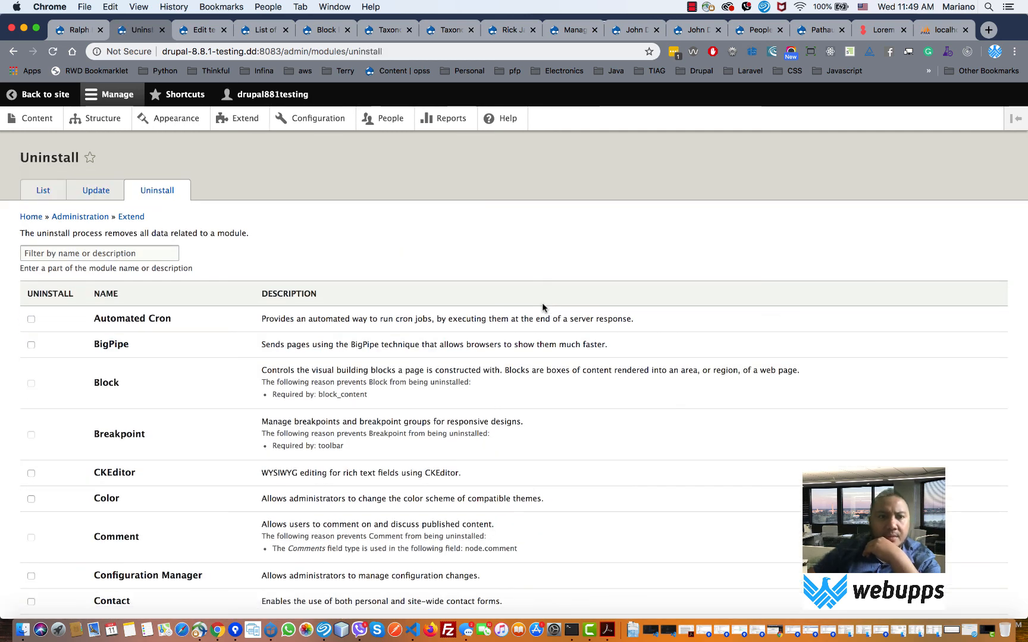
left_click(44, 193)
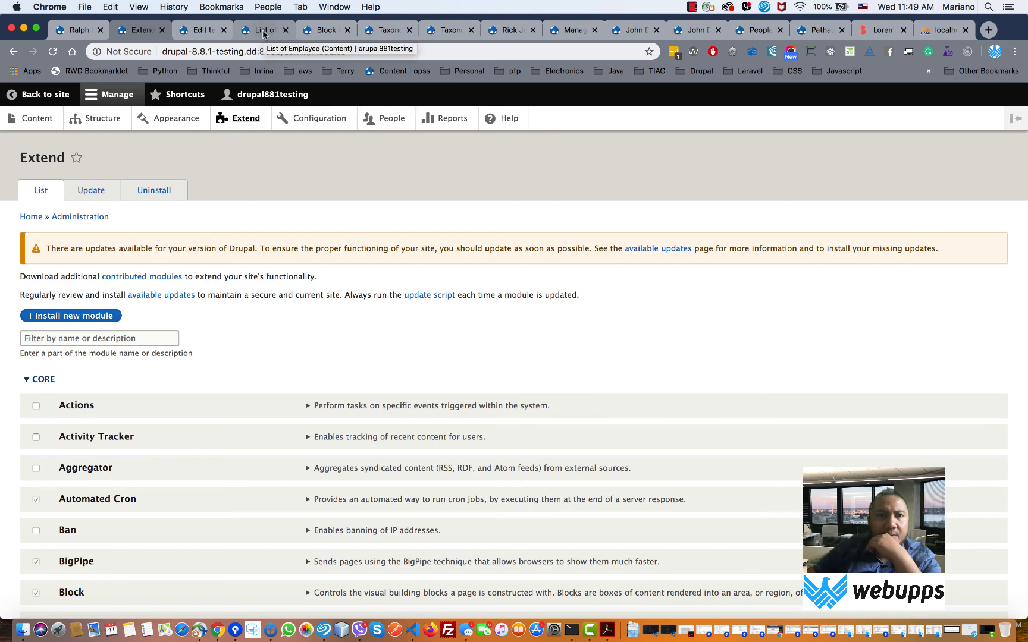
left_click(333, 31)
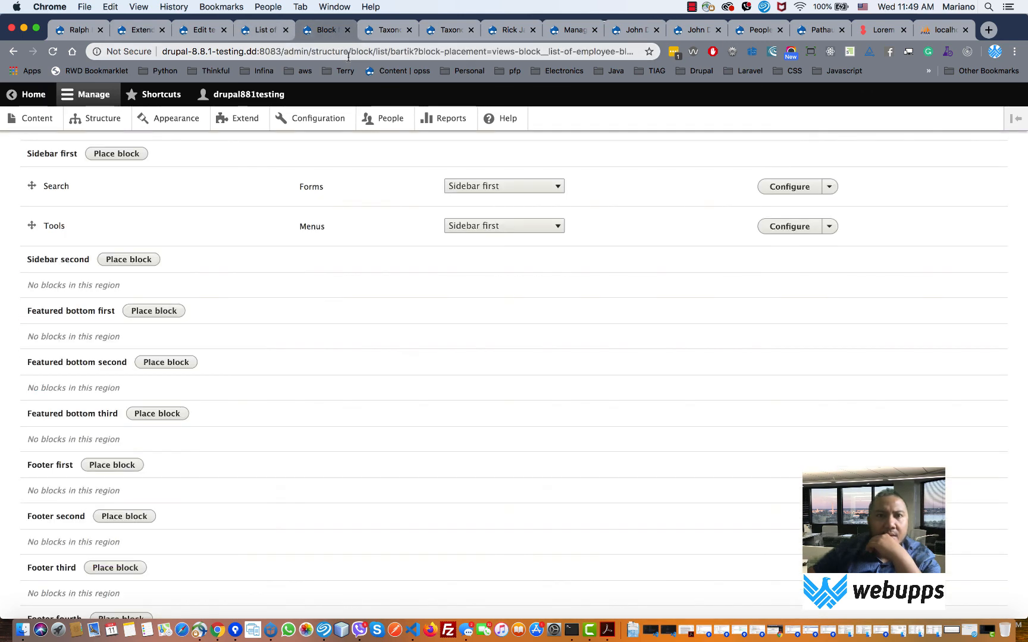
- Search for 'drupal pathauto' and open the Pathauto project page on drupal.org
left_click(349, 52)
type("dru")
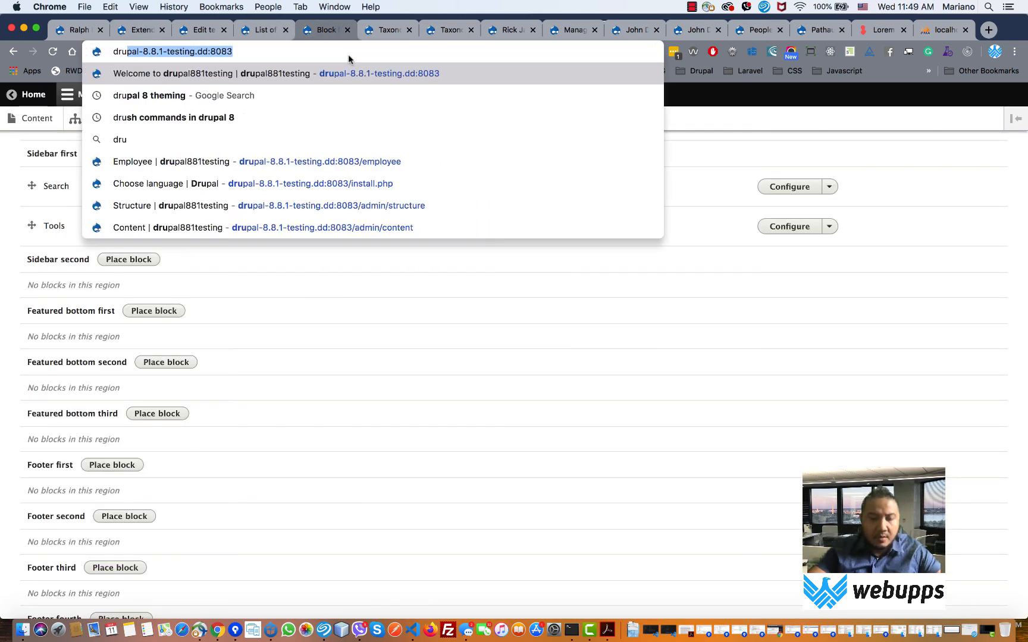
type("pal path")
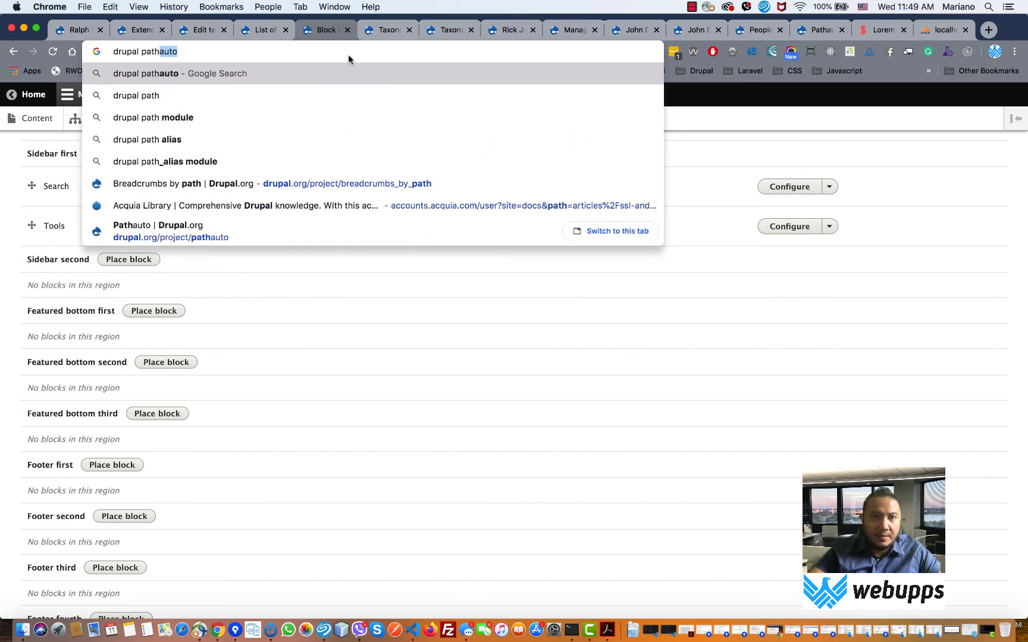
key("Return")
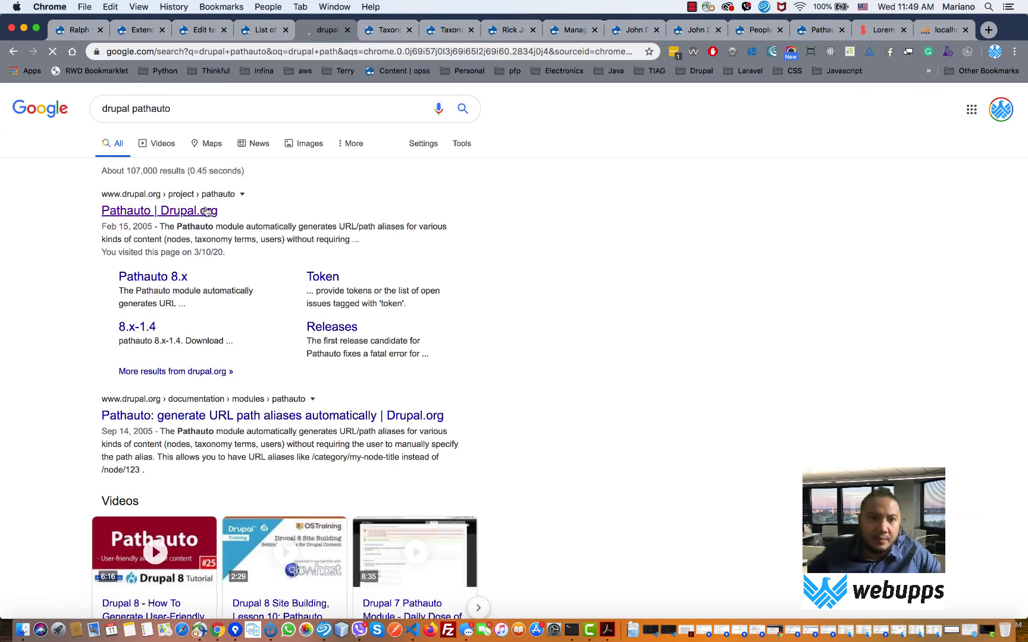
left_click(198, 210)
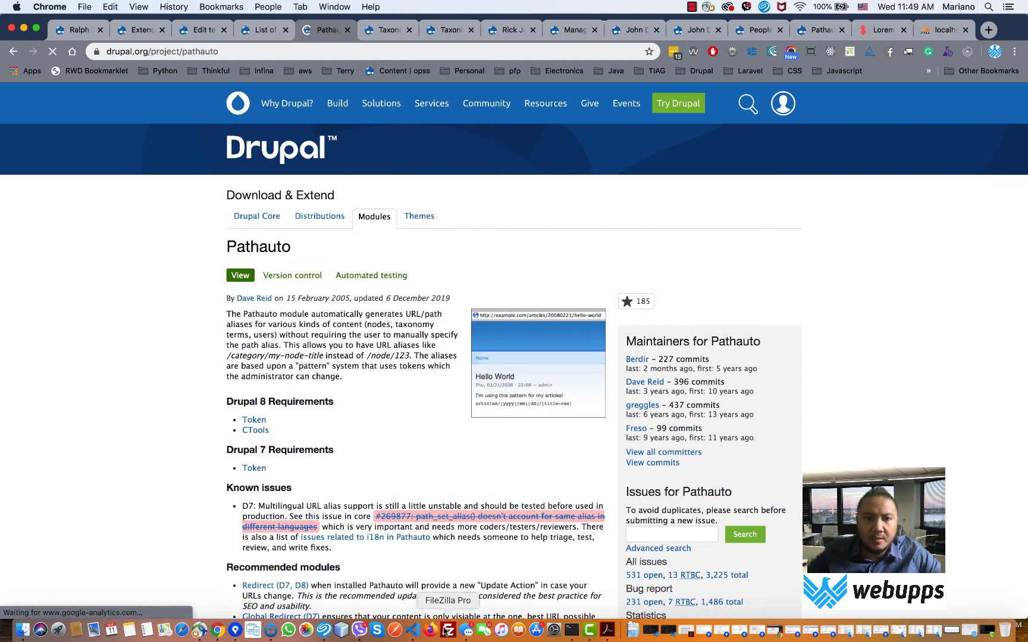
- Download the Pathauto 8.x-1.6 tar.gz release and open the finished download's options
scroll(396, 447, "down", 15)
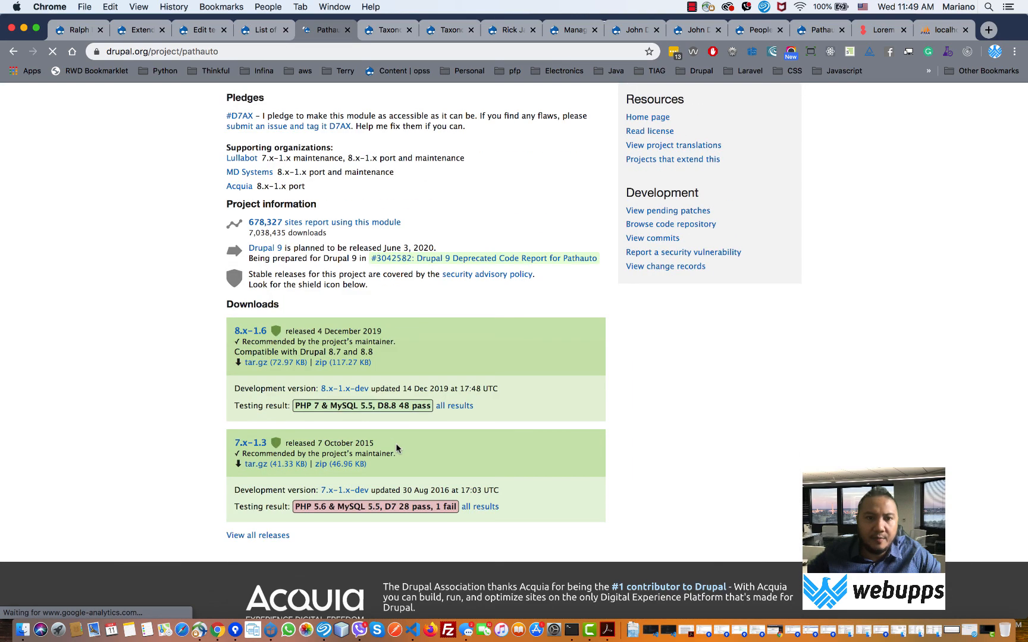
left_click(265, 365)
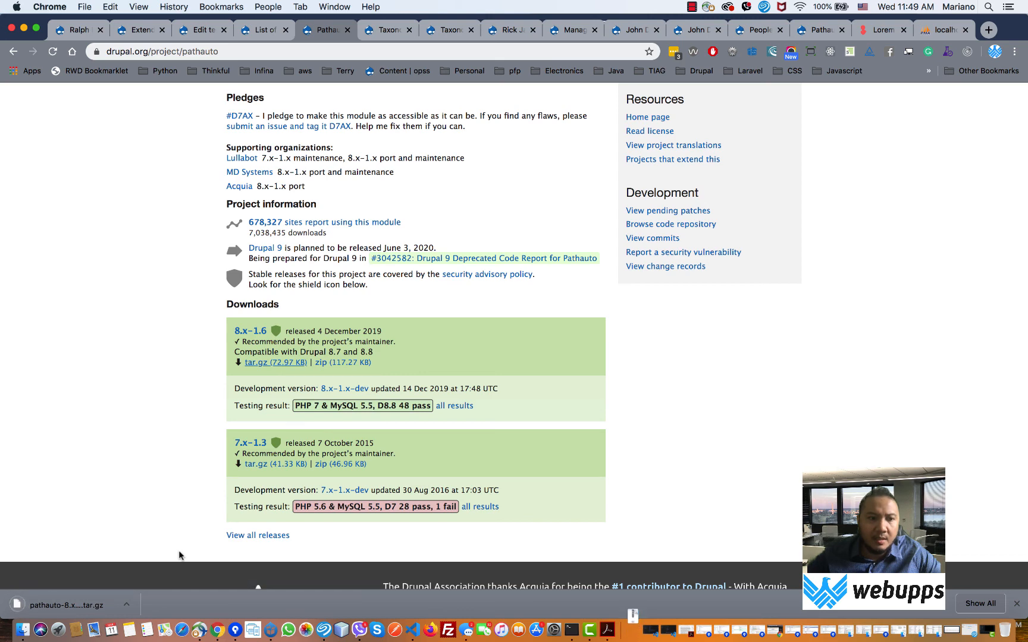
left_click(125, 613)
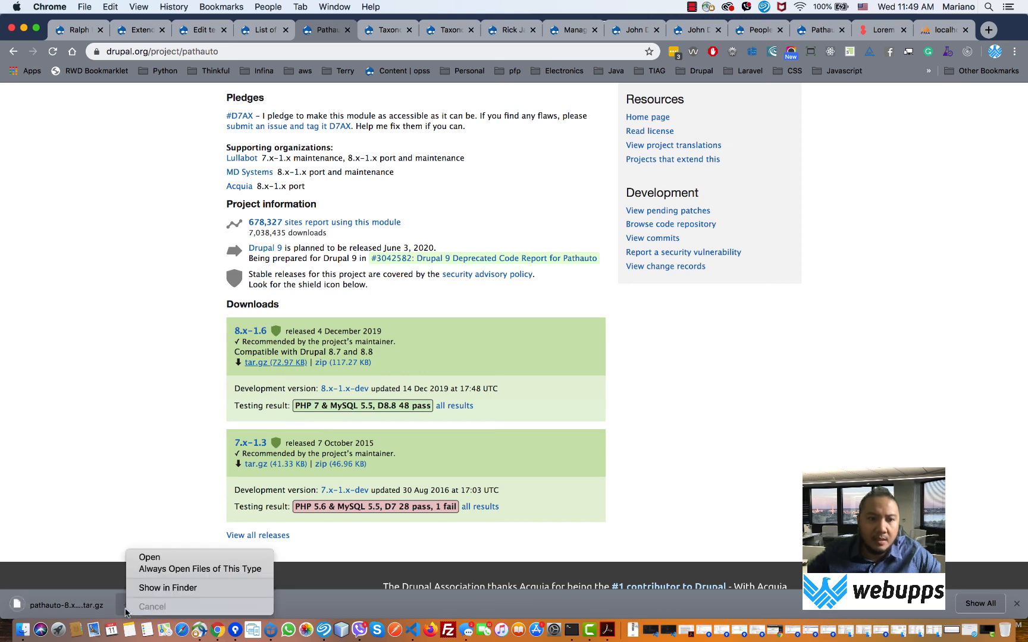
- Extract the downloaded pathauto archive and browse into the devdesktop folder
left_click(154, 589)
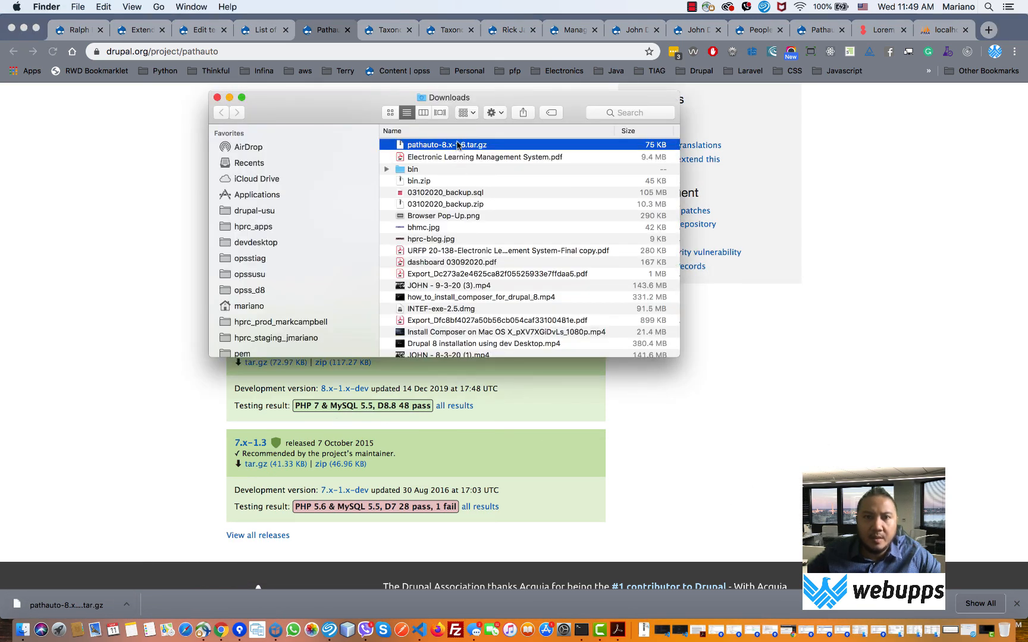
double_click(456, 144)
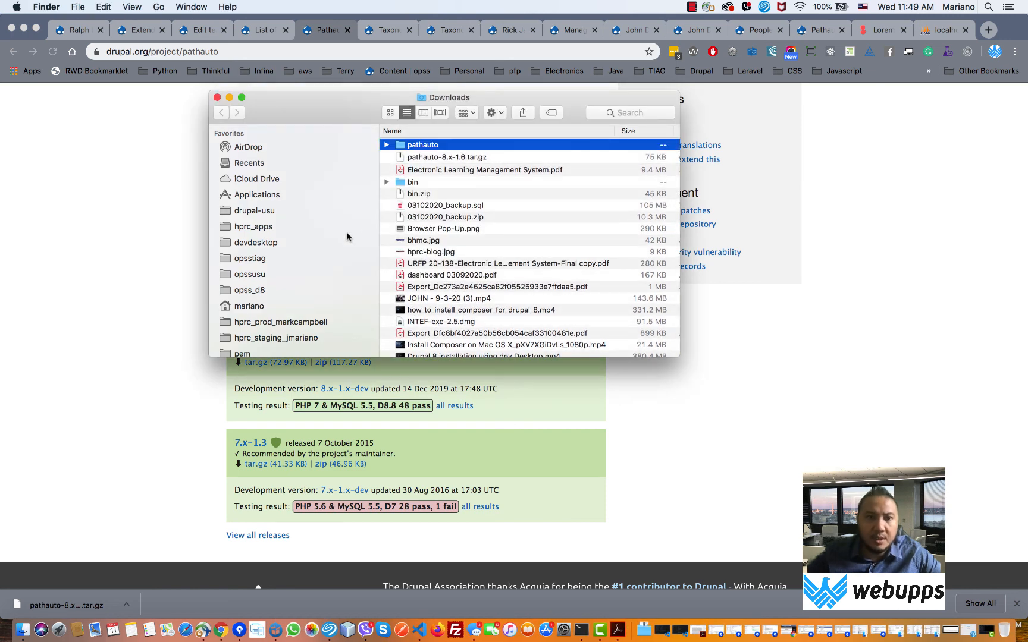
left_click(311, 243)
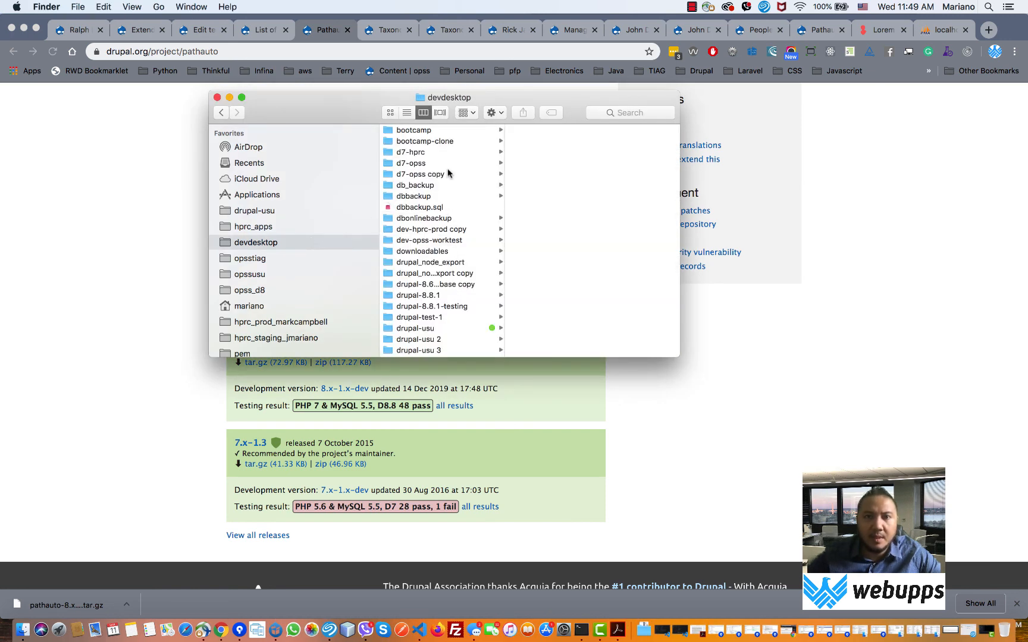
scroll(442, 255, "down", 15)
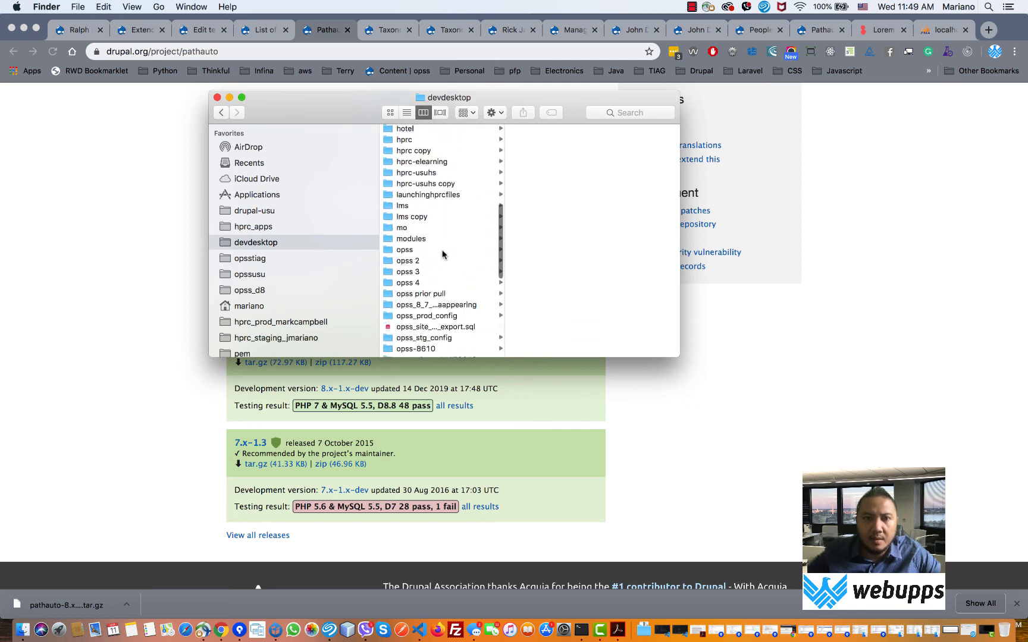
scroll(442, 255, "down", 5)
scroll(442, 254, "up", 20)
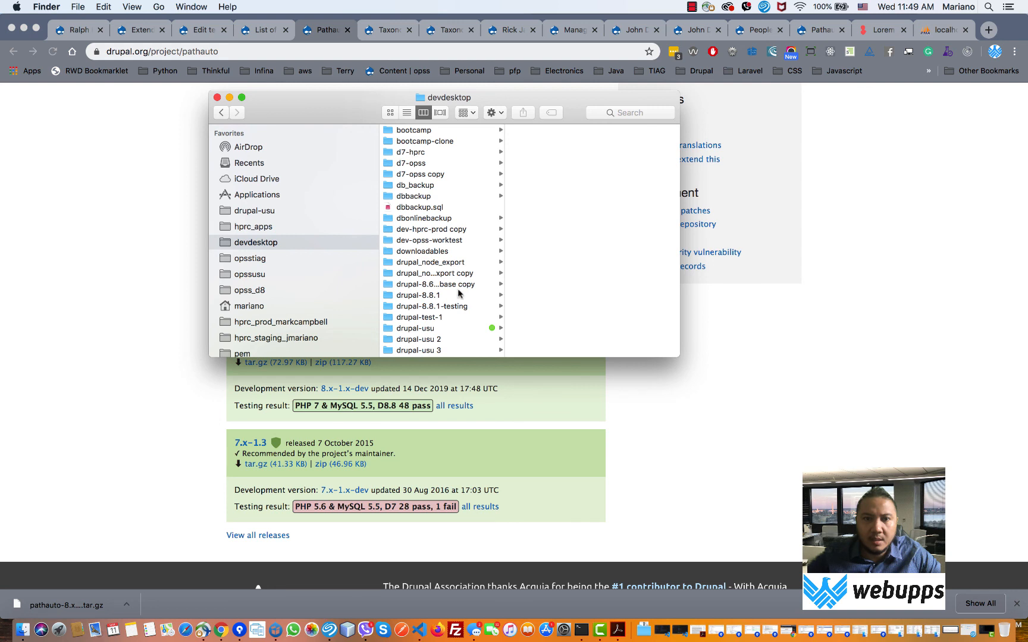
- Create a folder named contrib in drupal-8.8.1-testing's modules folder, then bring up Acquia Dev Desktop
left_click(456, 307)
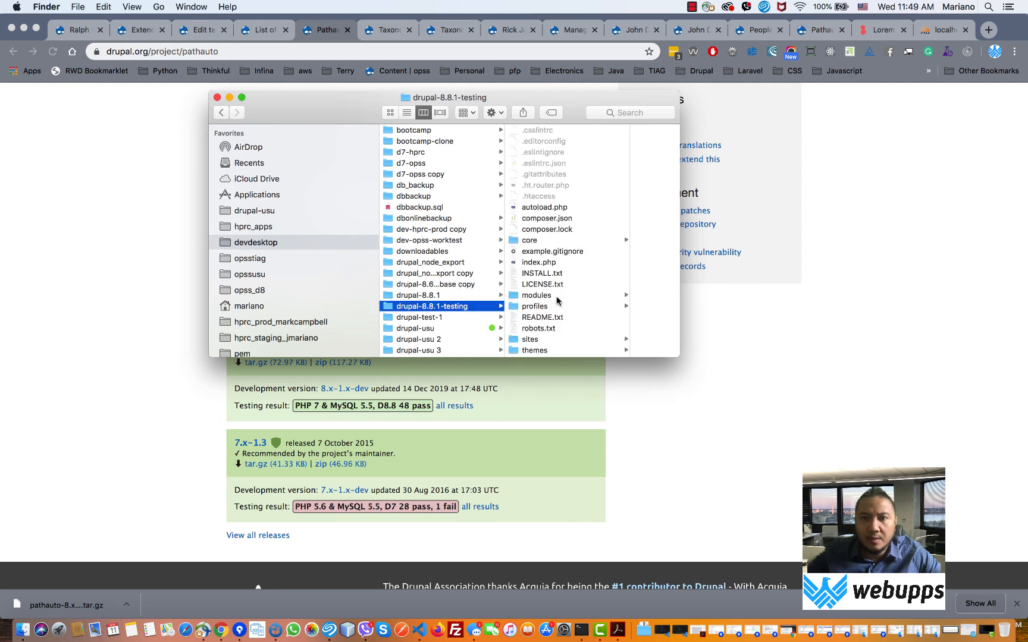
left_click(535, 295)
right_click(598, 181)
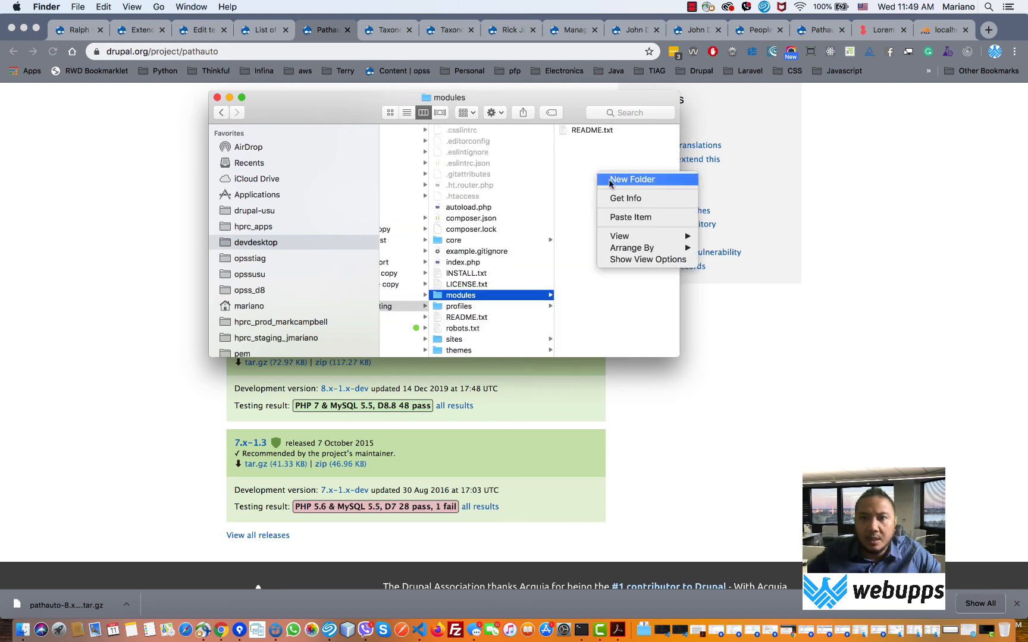
left_click(609, 181)
type("co")
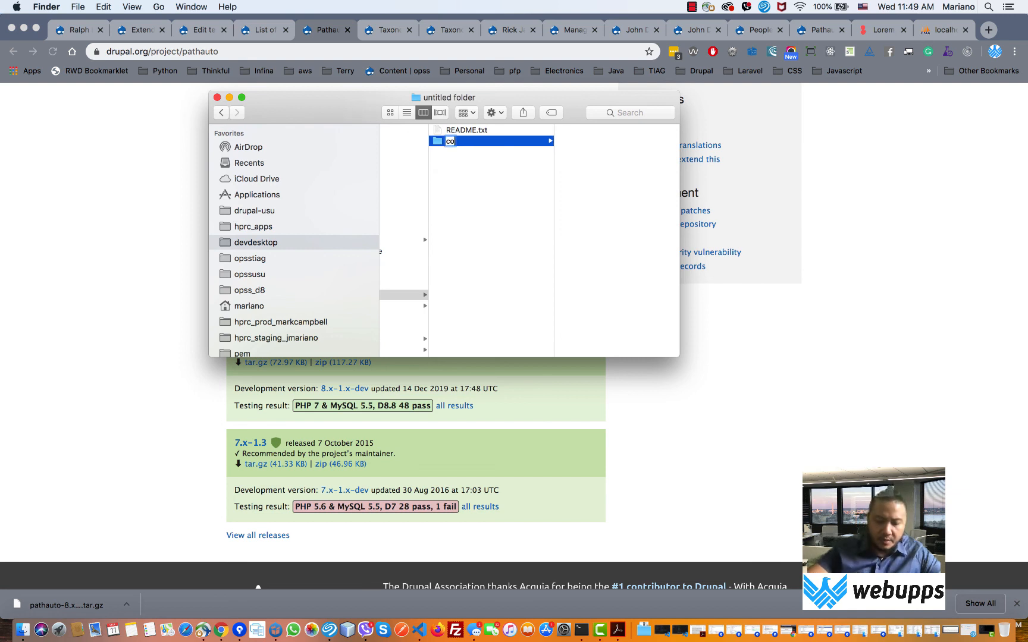
type("ntrib")
key("Return")
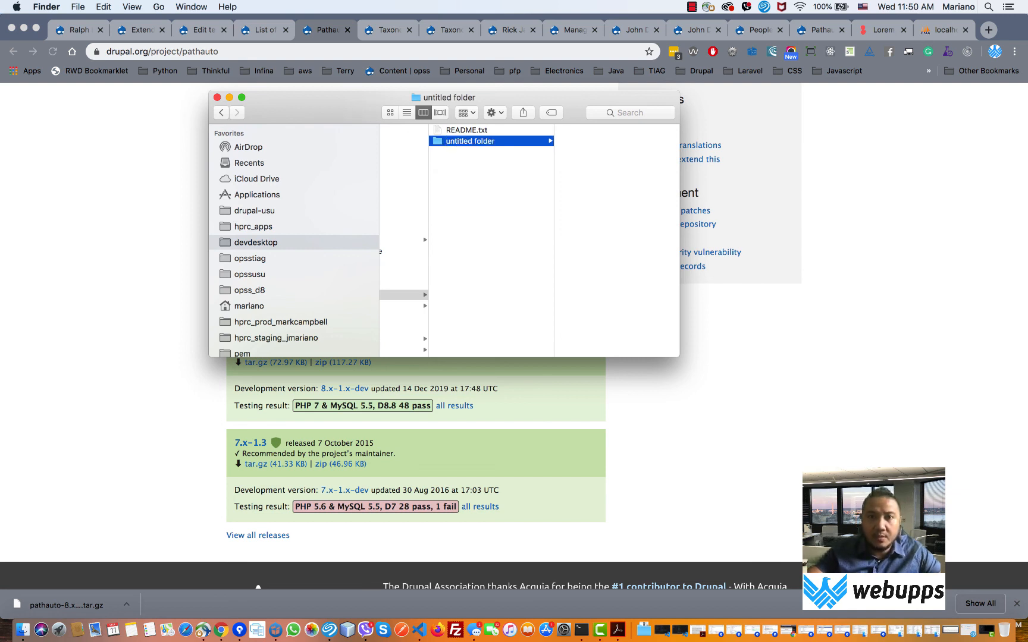
key("super+c")
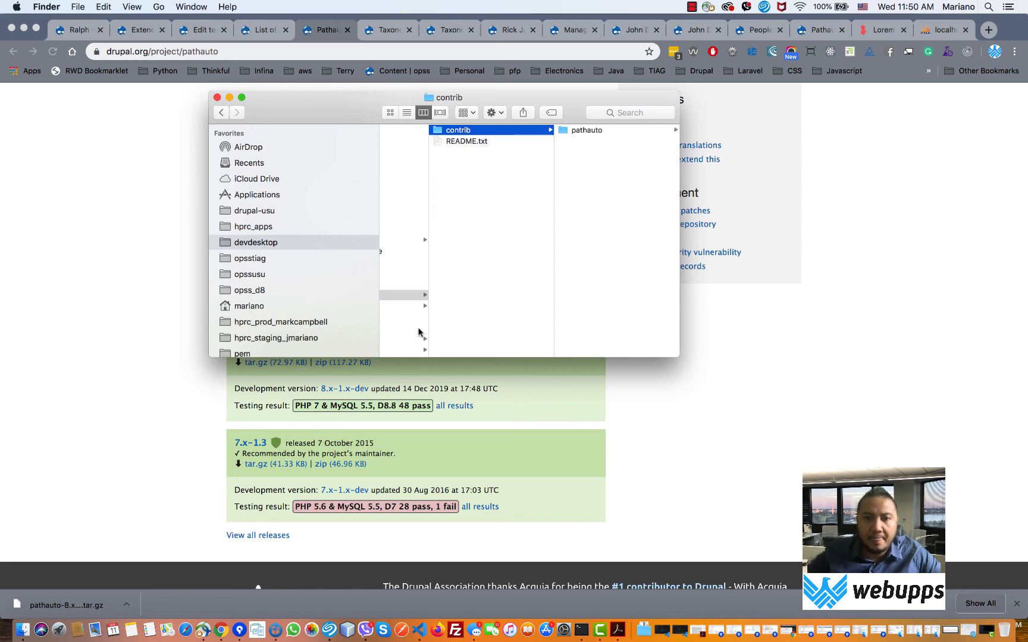
left_click(275, 629)
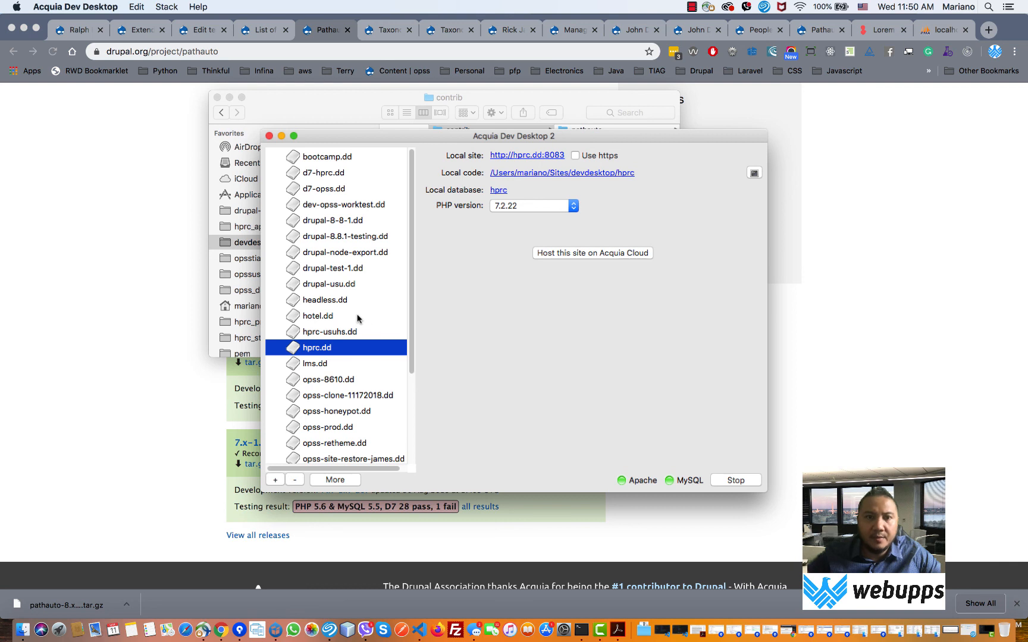
- Select drupal-8.8.1-testing.dd and run drush cr in its terminal to rebuild the cache
left_click(358, 269)
left_click(363, 241)
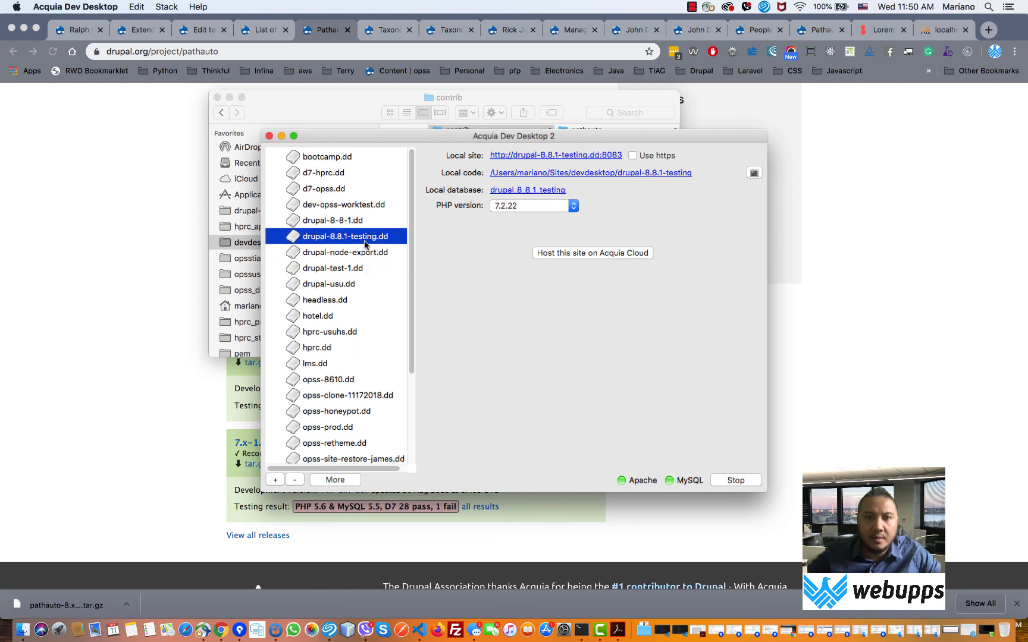
left_click(754, 173)
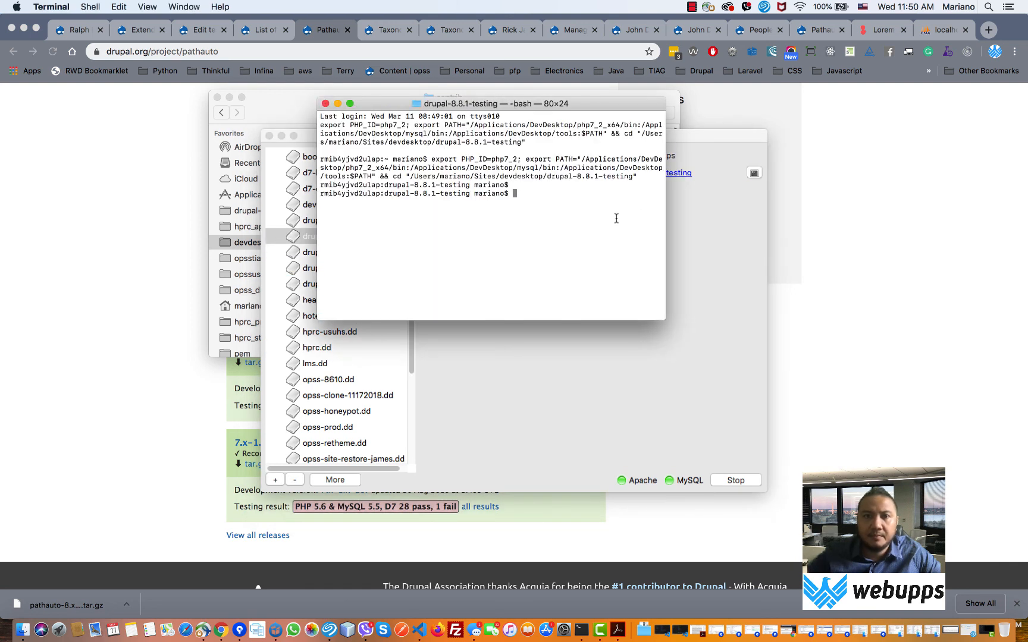
type("drush")
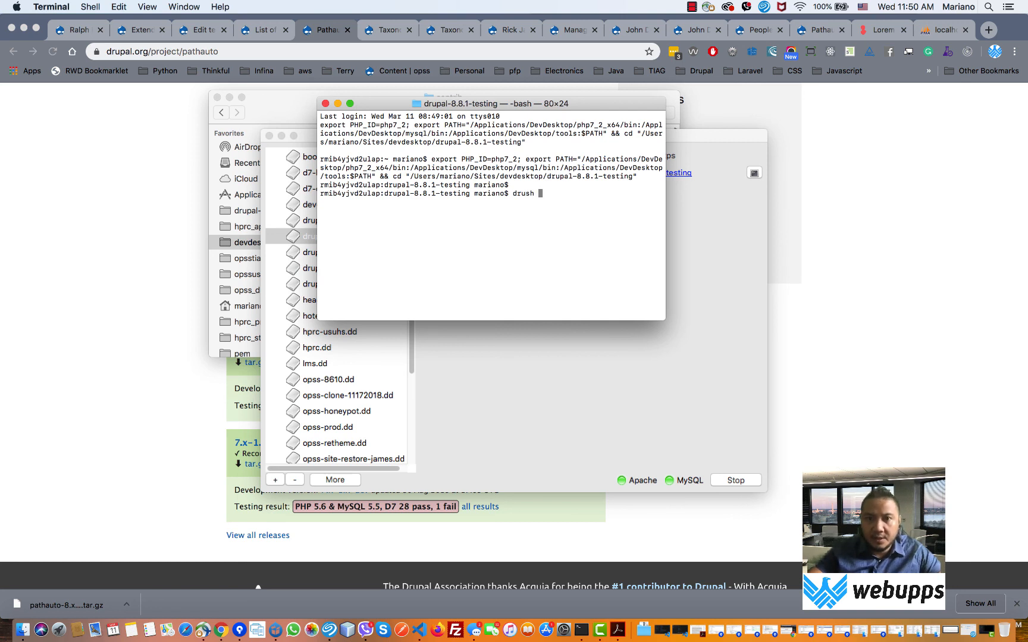
type(" cr")
key("Return")
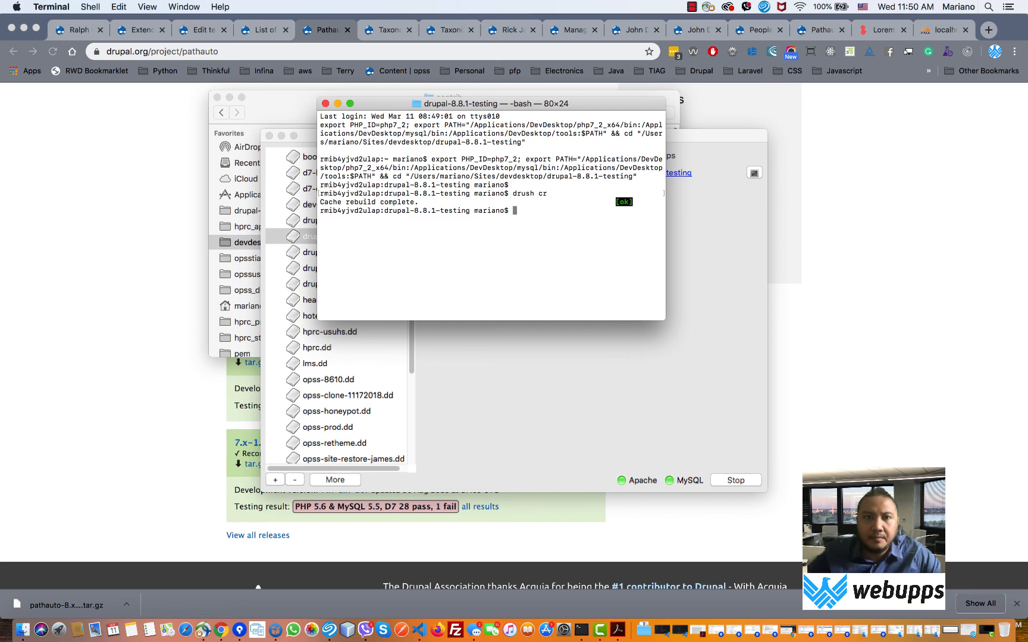
- Reload the Extend page and filter the module list by 'path'
left_click(265, 37)
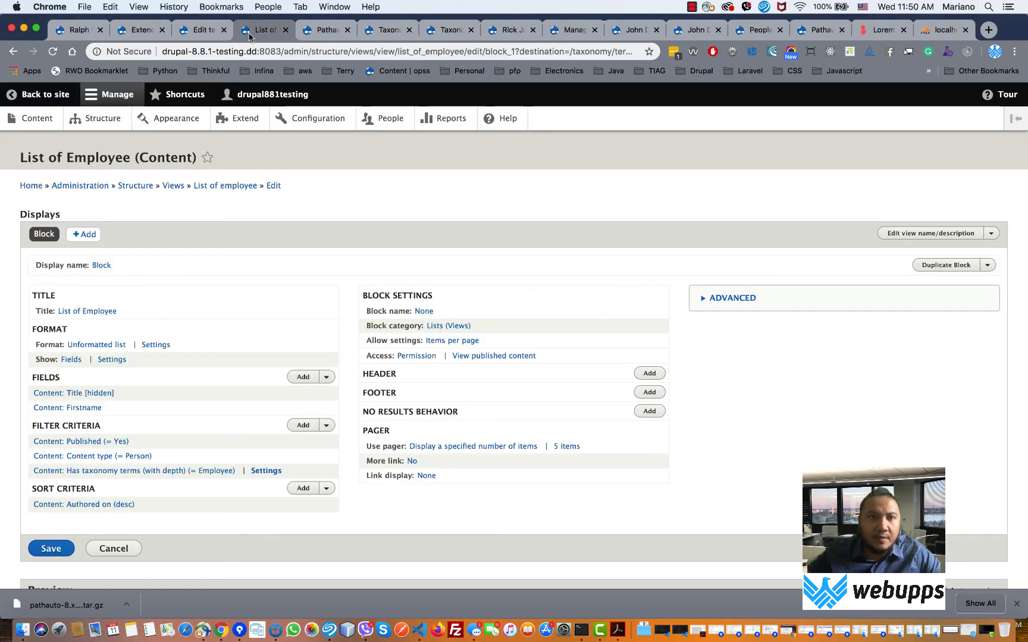
left_click(142, 29)
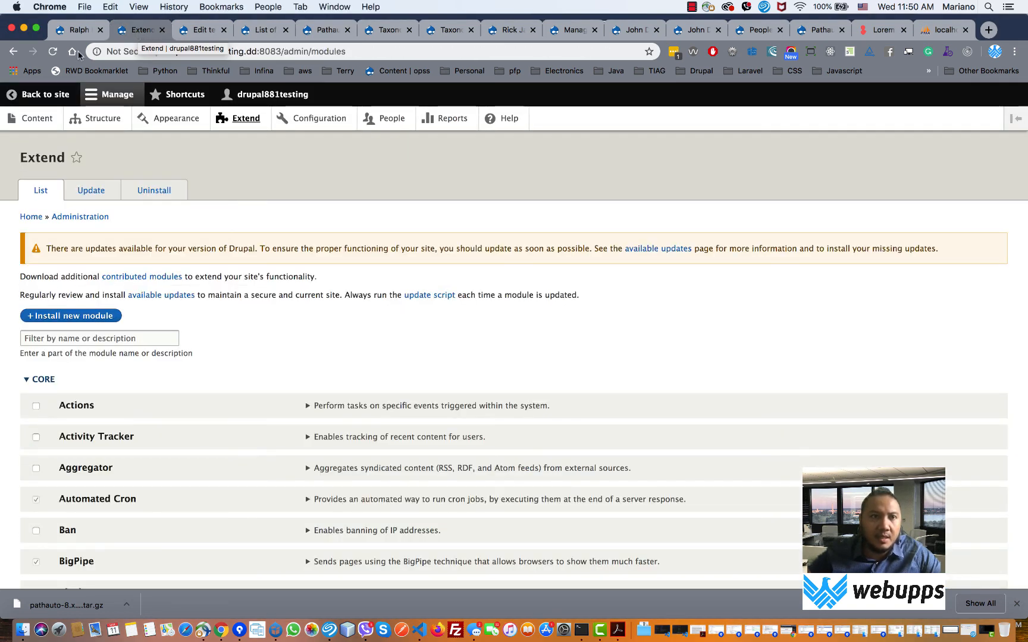
key("super+r")
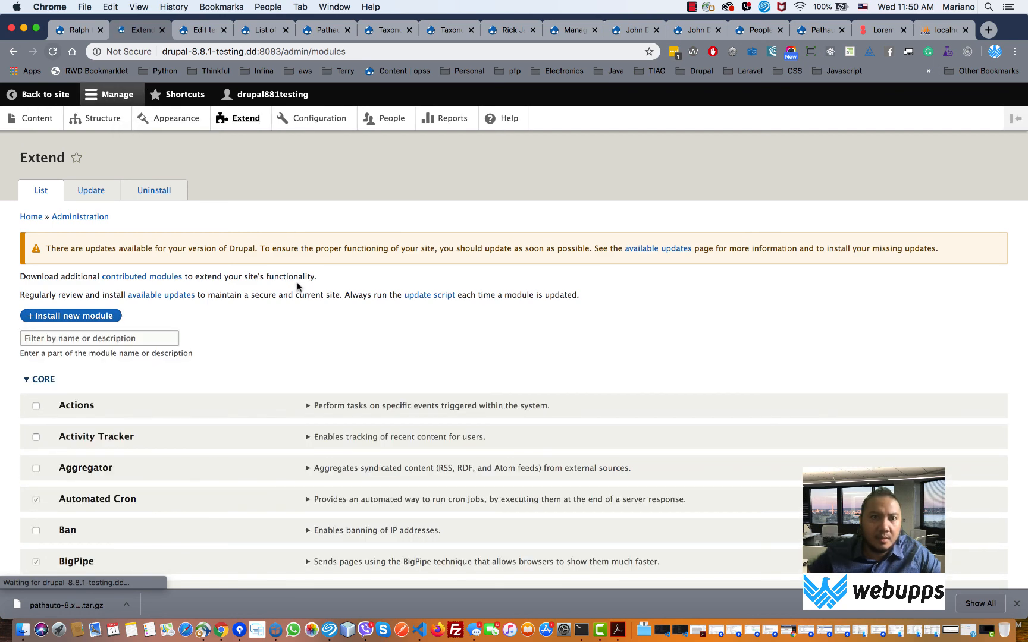
scroll(298, 287, "down", 4)
scroll(297, 287, "up", 4)
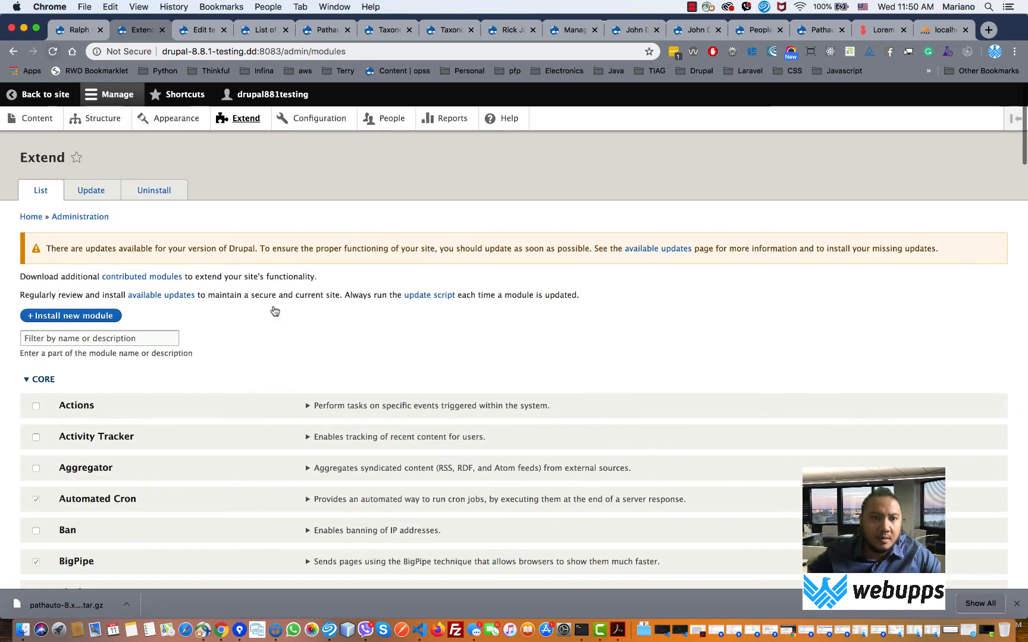
left_click(128, 342)
type("path")
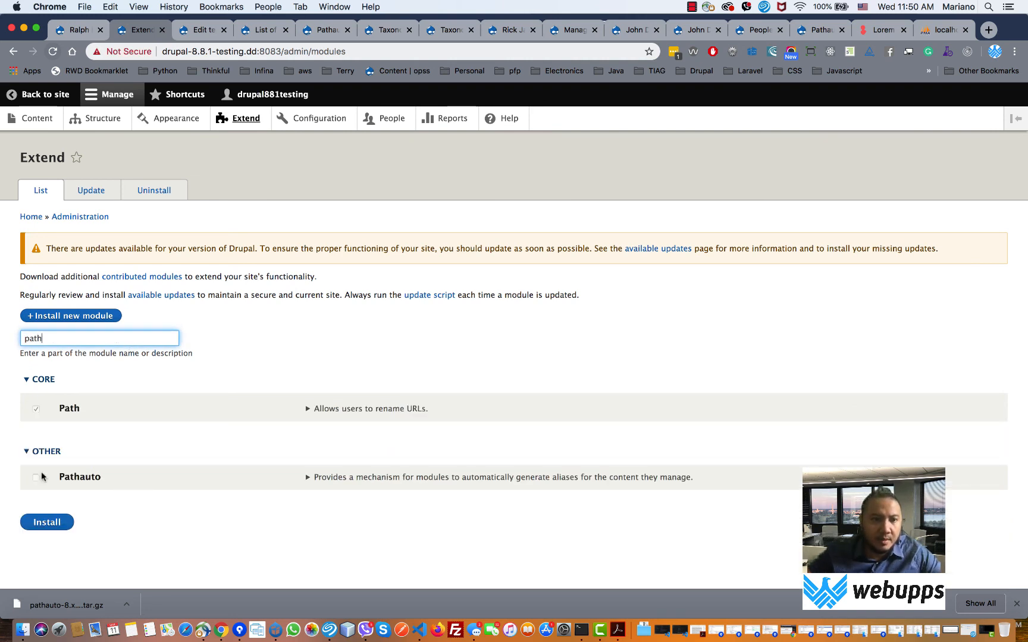
- Expand Pathauto 8.x-1.6's details and highlight its missing ctools and token requirements
left_click(314, 478)
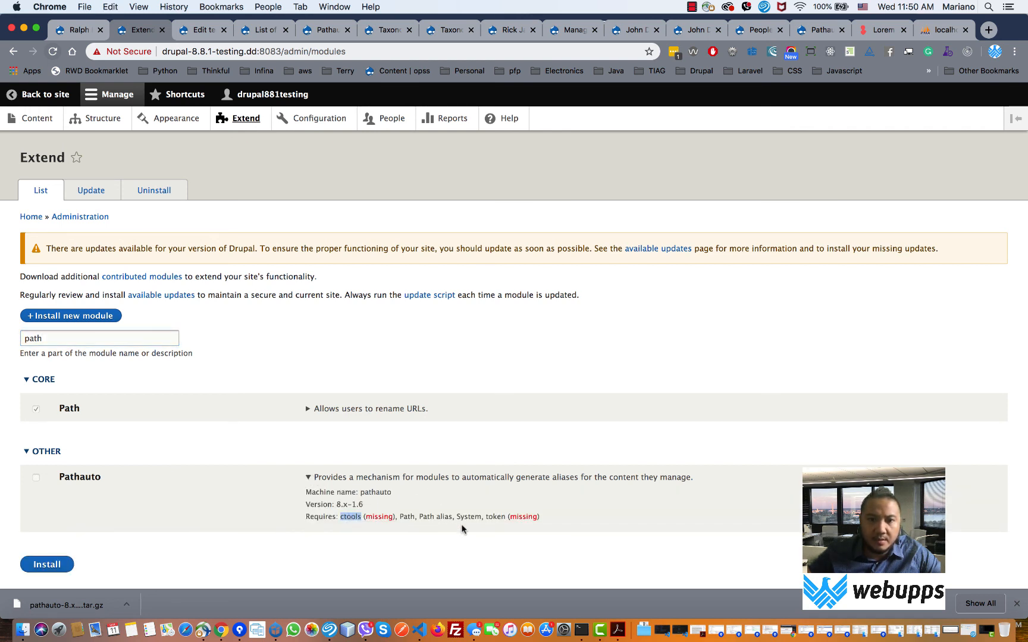
left_click_drag(509, 517, 405, 513)
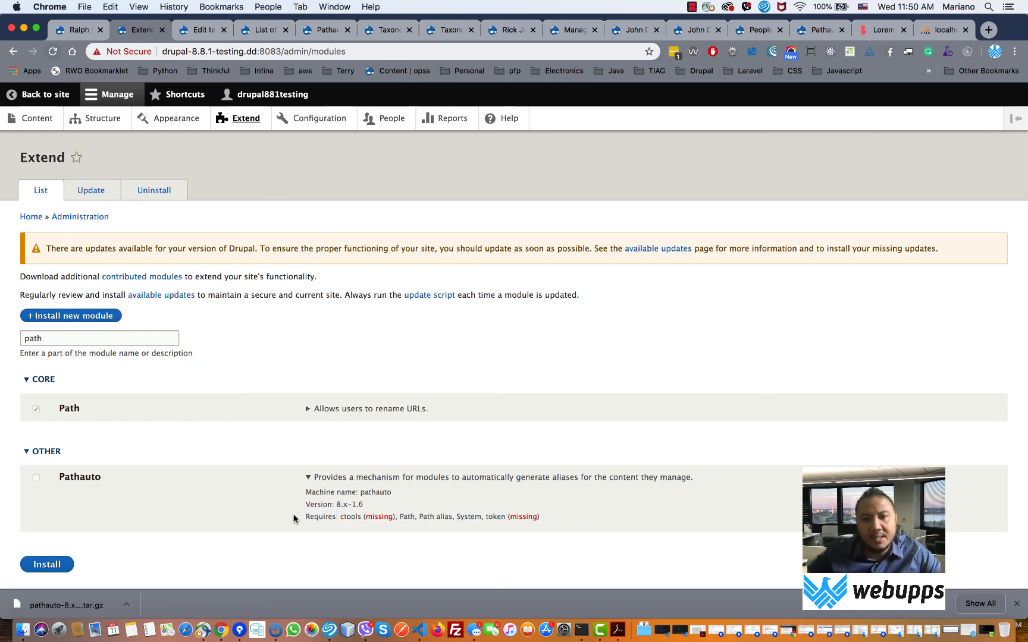
left_click_drag(280, 517, 354, 524)
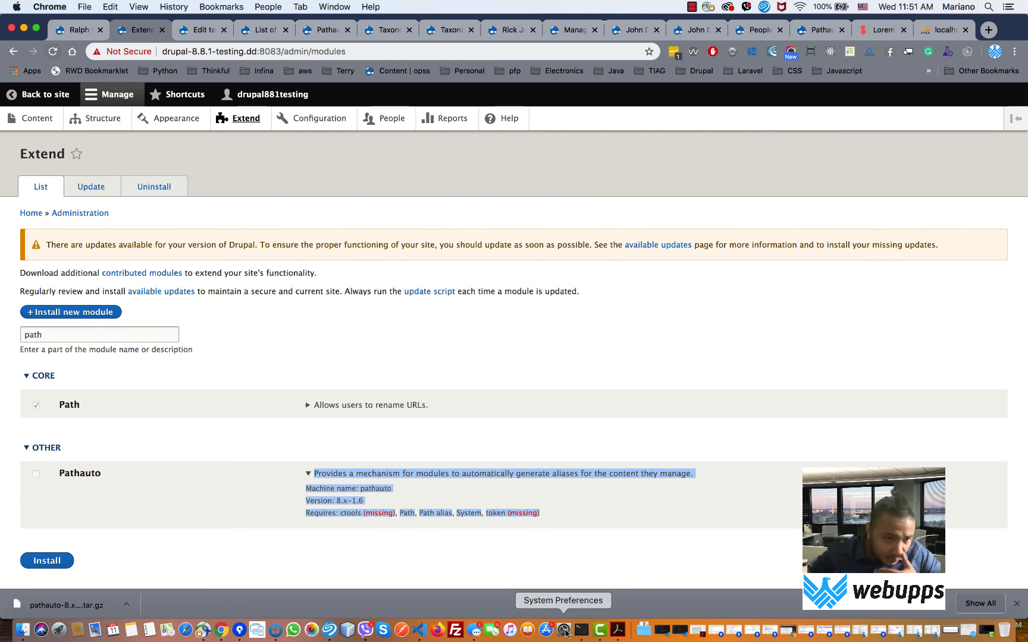
- Open Configuration and scroll through its People, System, Content authoring, Development and Media sections
left_click(315, 122)
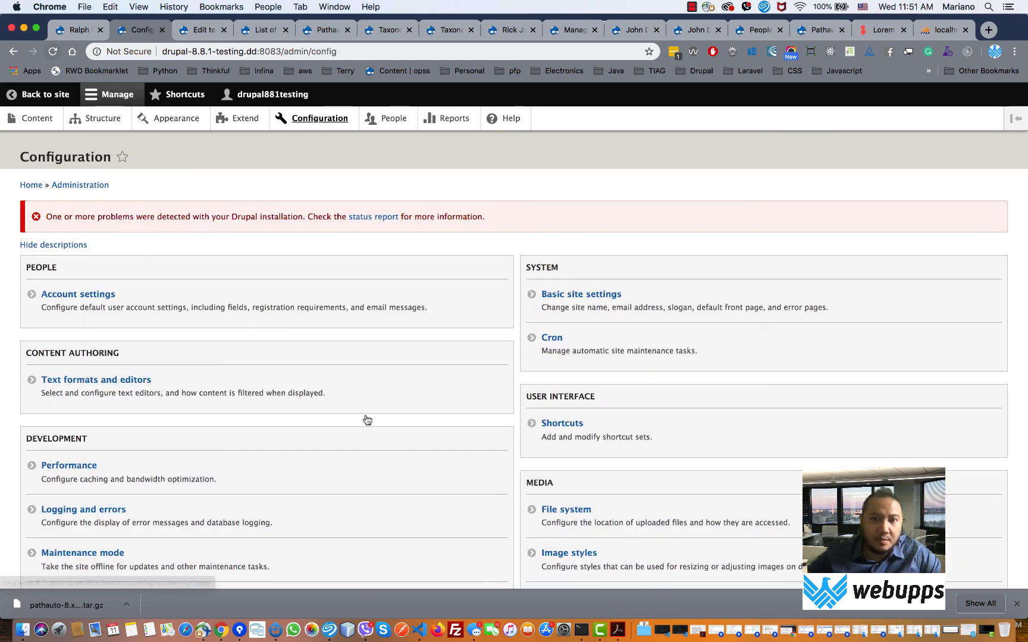
scroll(369, 420, "down", 5)
scroll(368, 419, "up", 5)
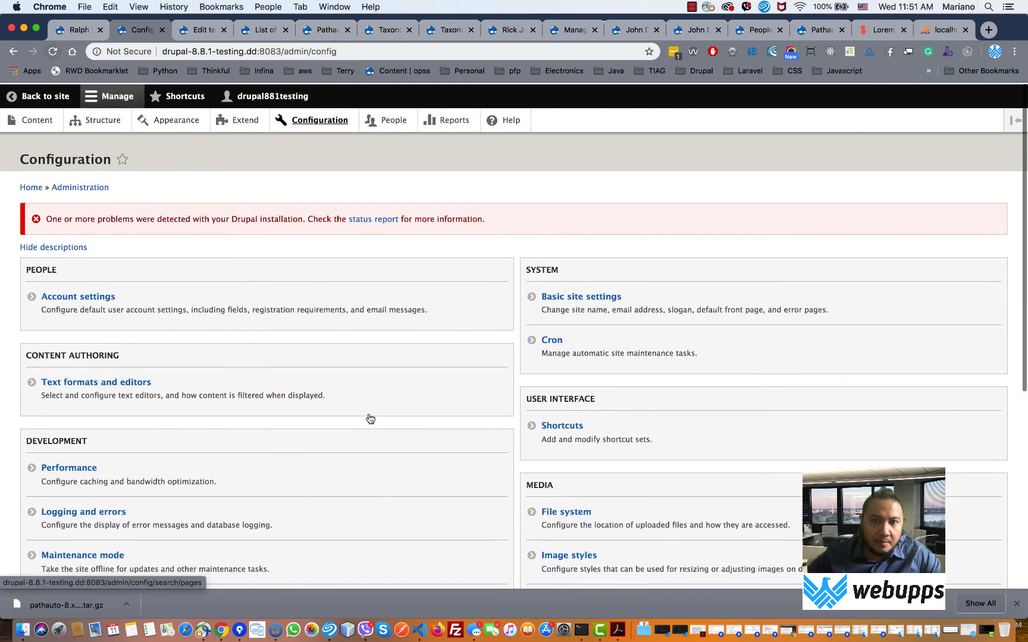
scroll(369, 418, "down", 4)
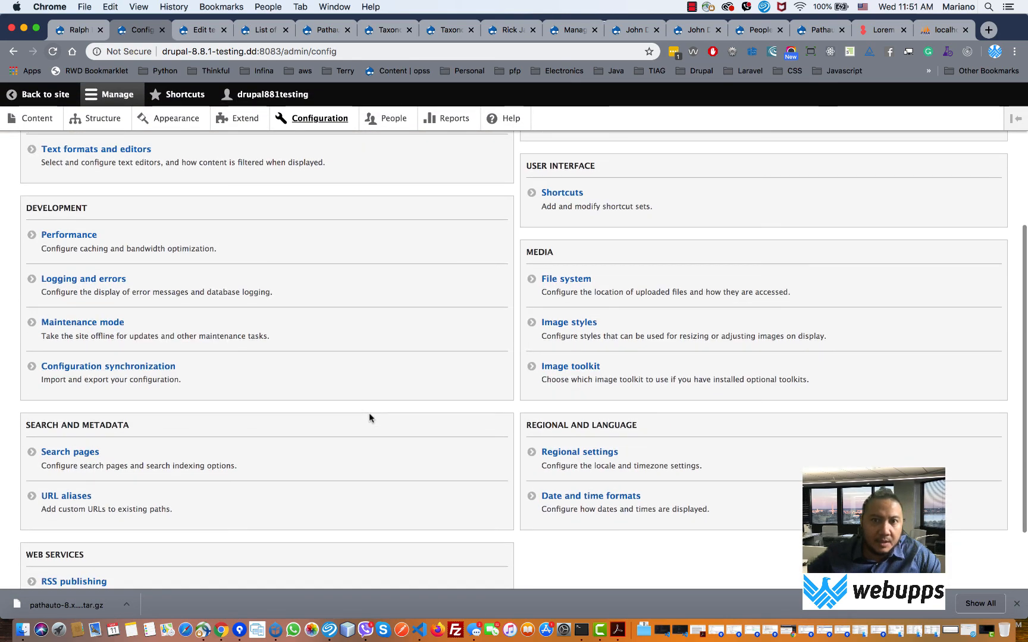
scroll(368, 418, "up", 4)
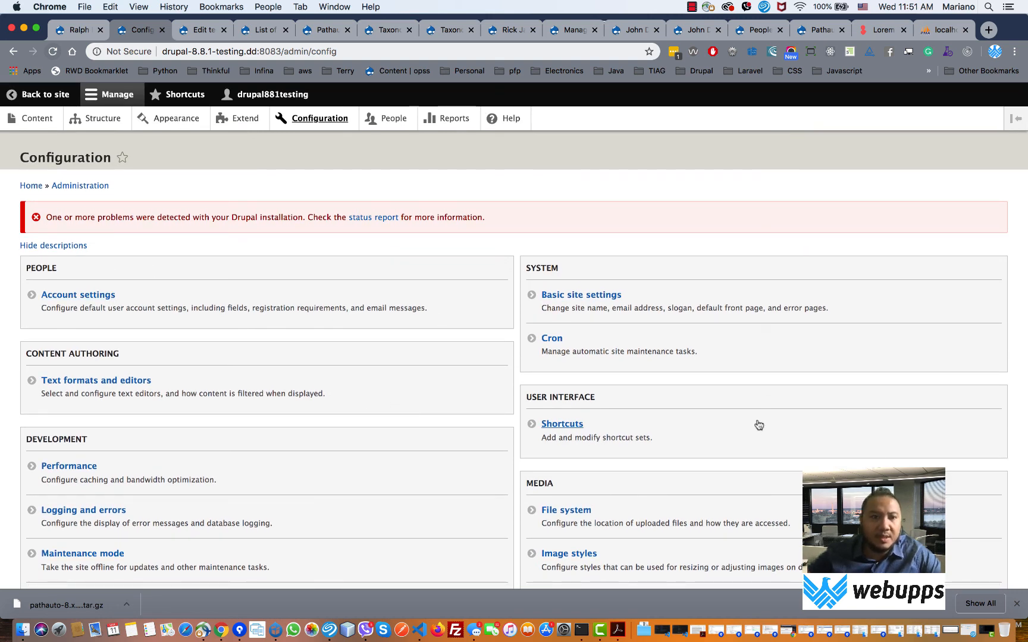
scroll(755, 421, "down", 3)
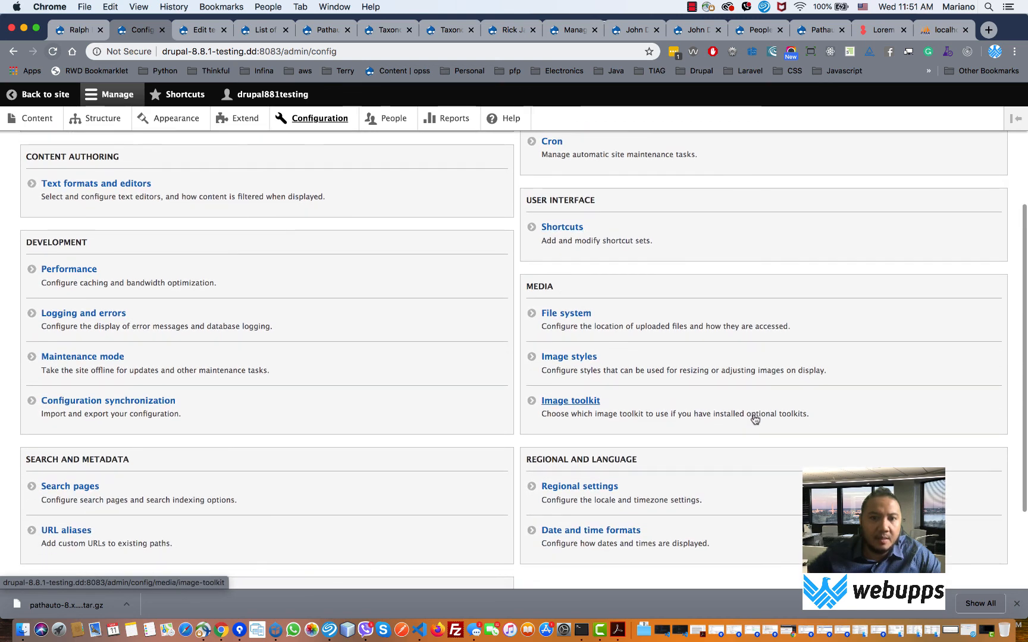
scroll(755, 419, "down", 2)
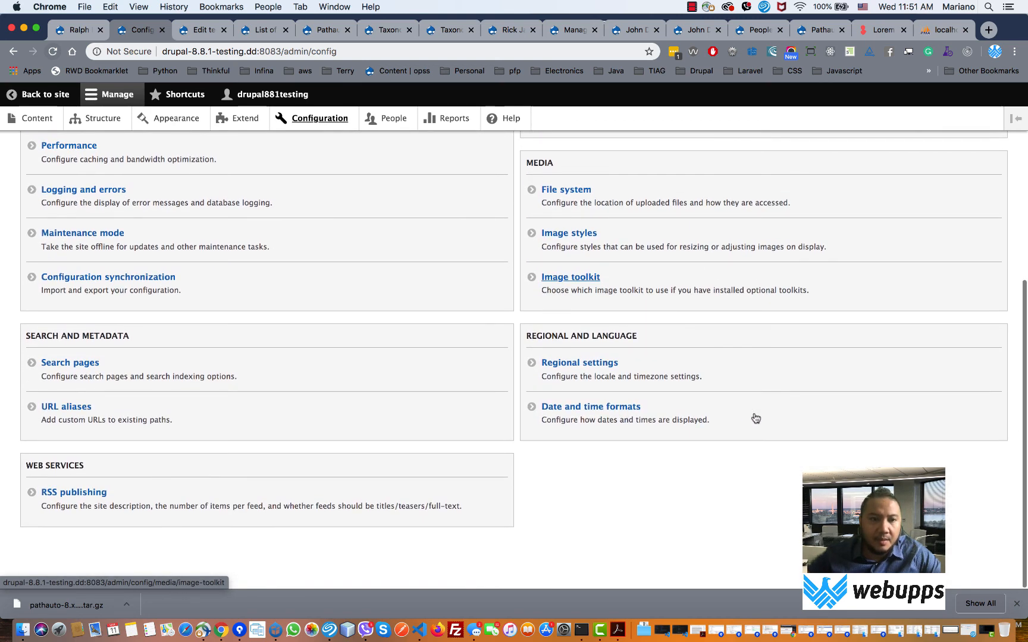
scroll(755, 419, "up", 5)
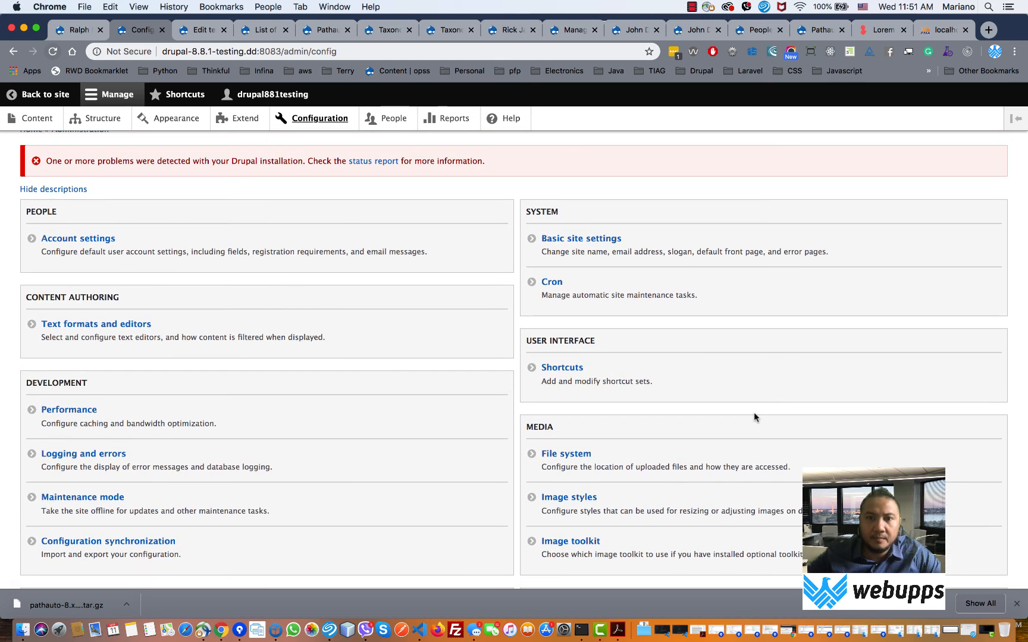
scroll(754, 417, "up", 1)
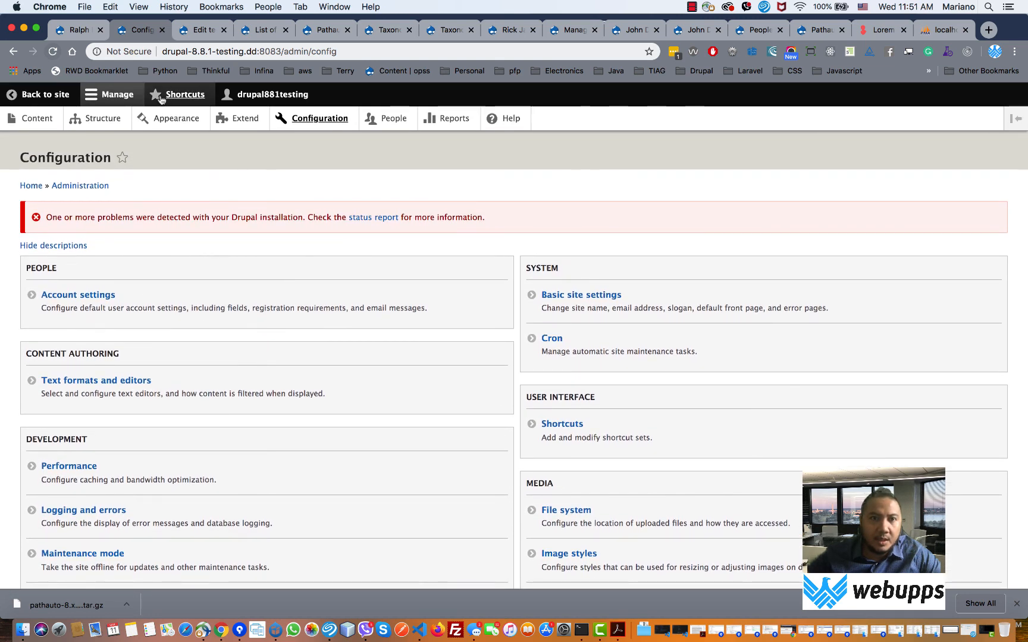
- View the Add content and All content shortcuts and their edit page, then return
left_click(184, 95)
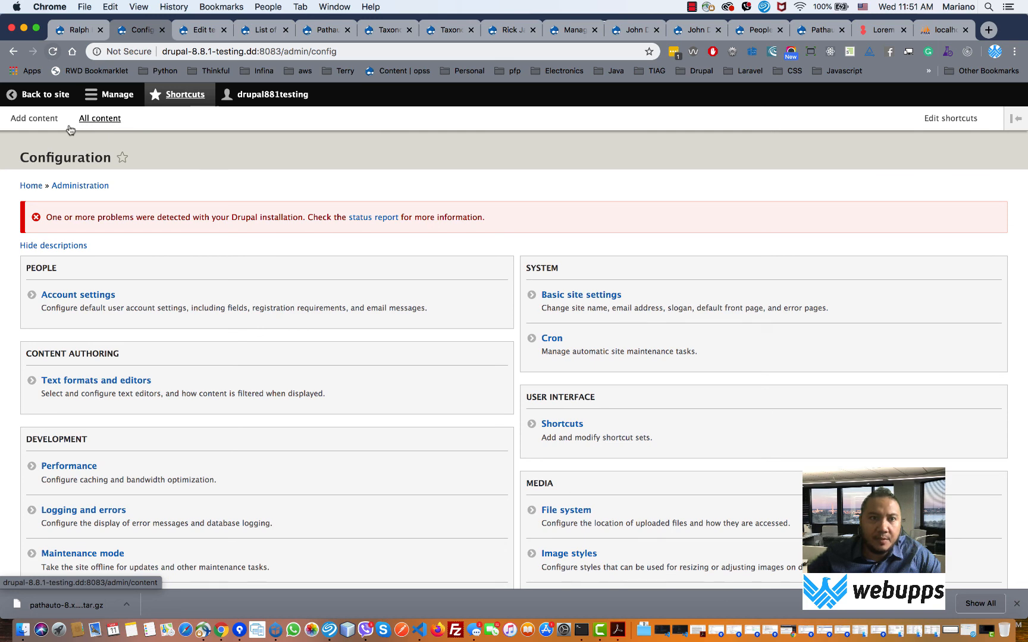
left_click(932, 119)
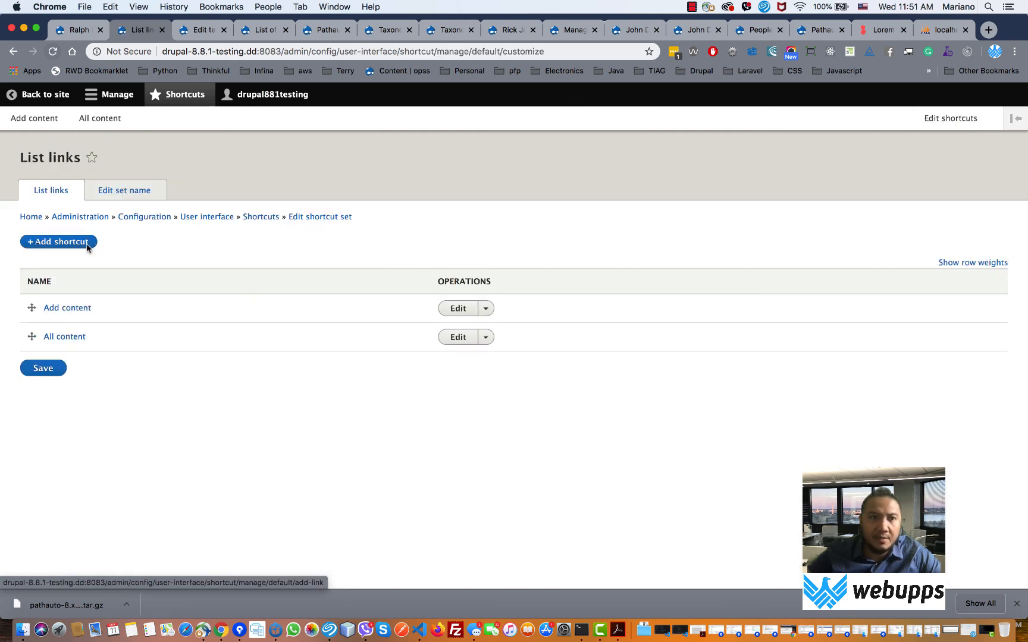
left_click(13, 51)
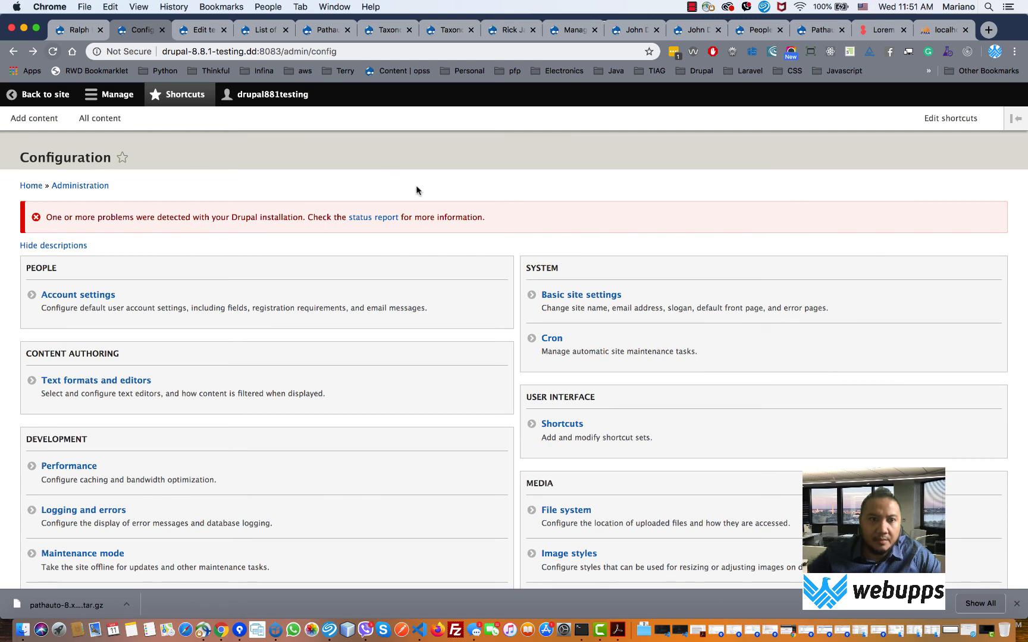
- View the Performance and Maintenance mode settings, returning to Configuration after each
scroll(416, 197, "down", 5)
left_click(77, 343)
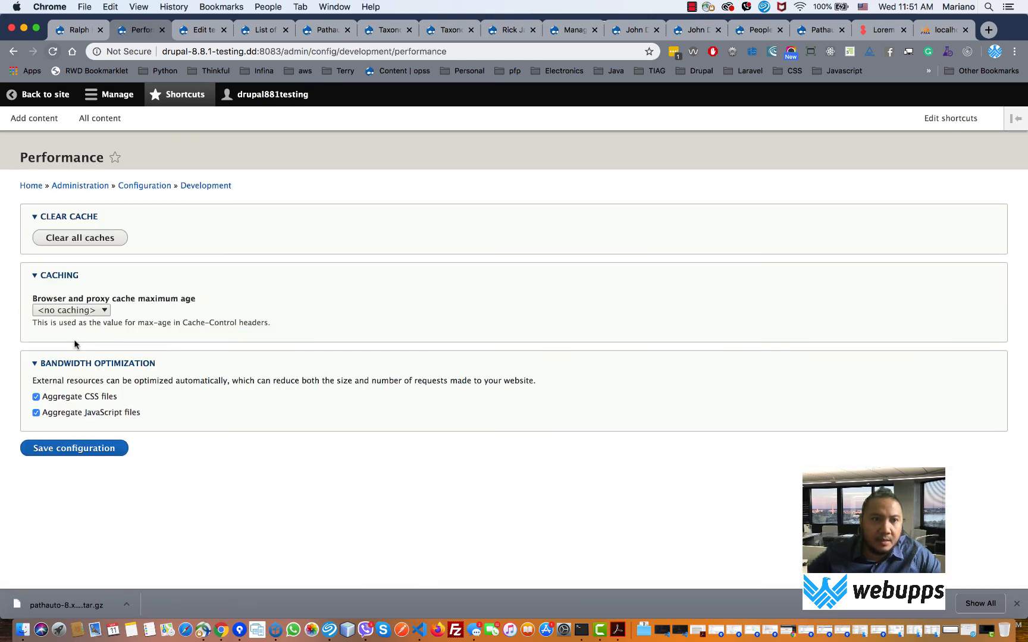
left_click(13, 51)
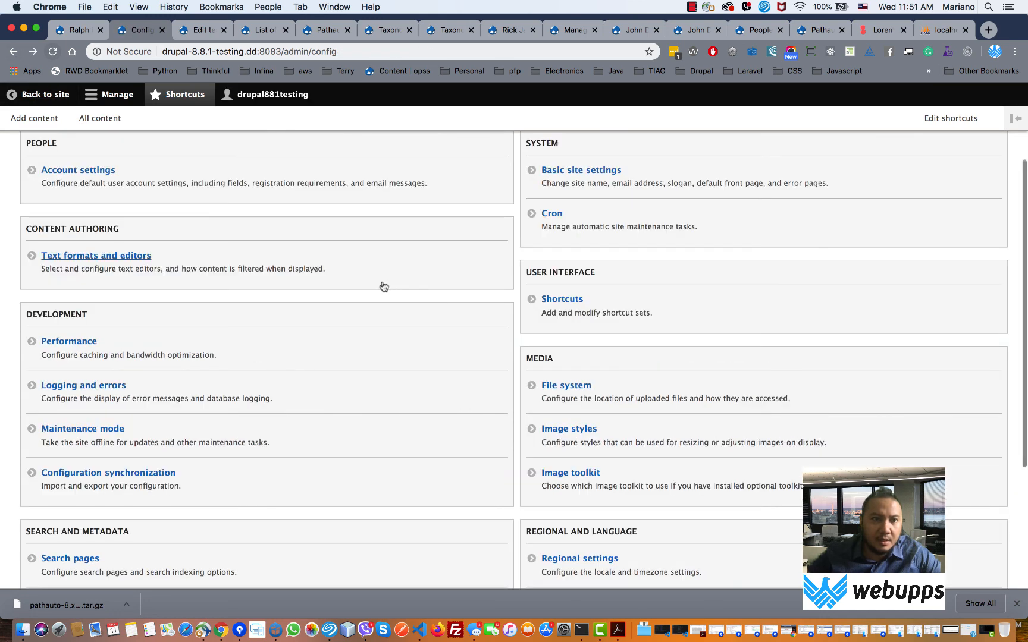
left_click(119, 428)
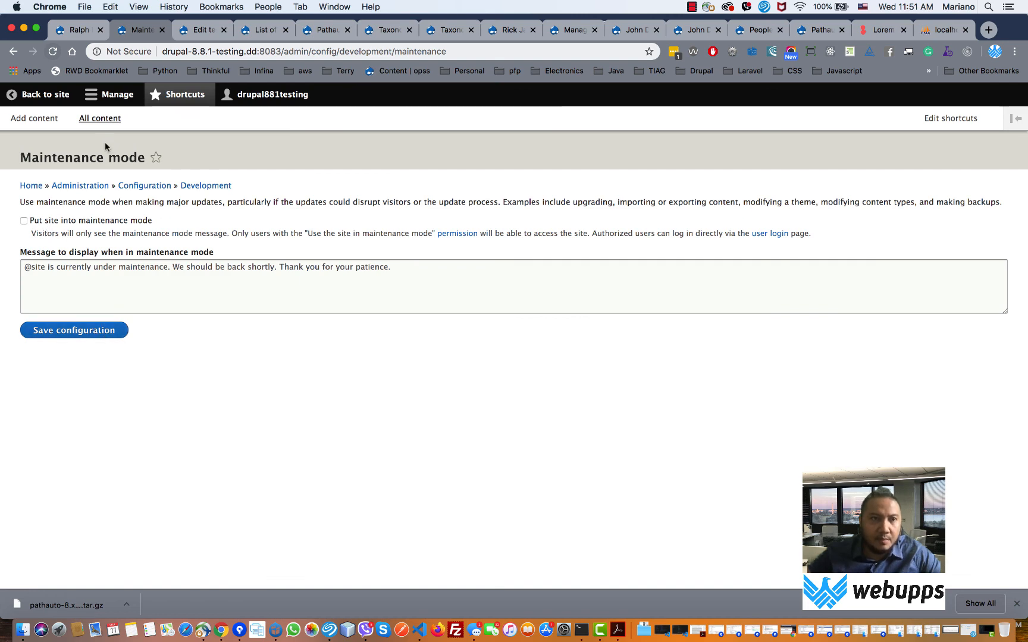
left_click(13, 51)
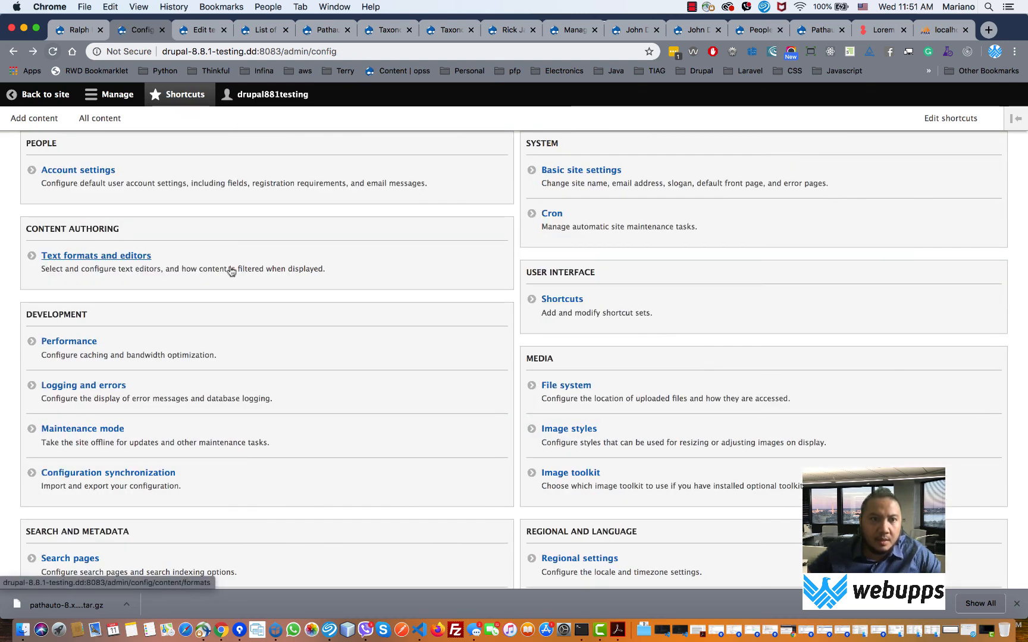
left_click(132, 257)
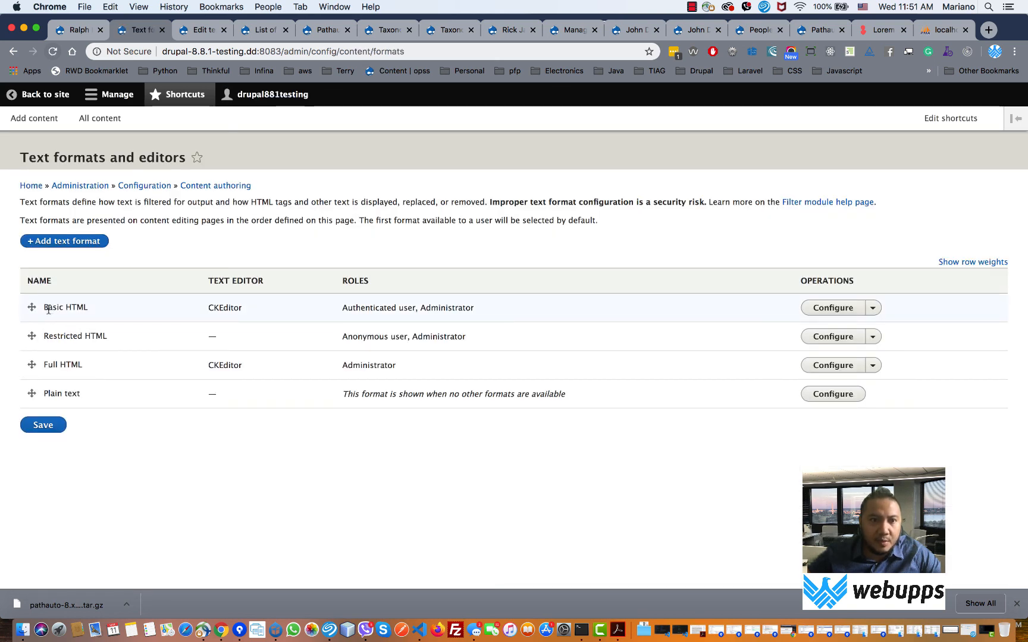
left_click_drag(48, 310, 68, 308)
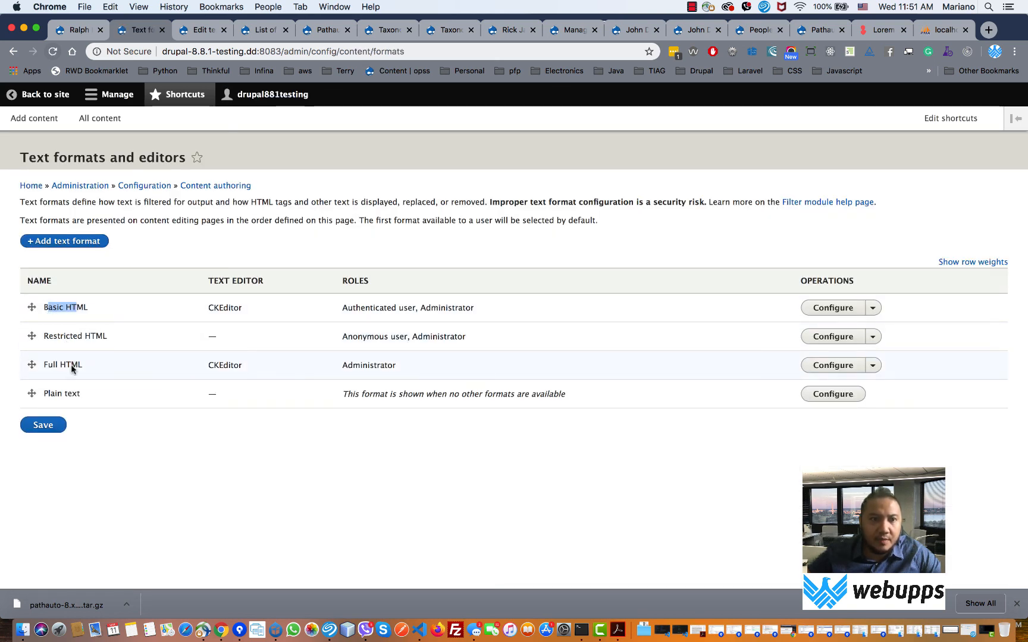
left_click(827, 372)
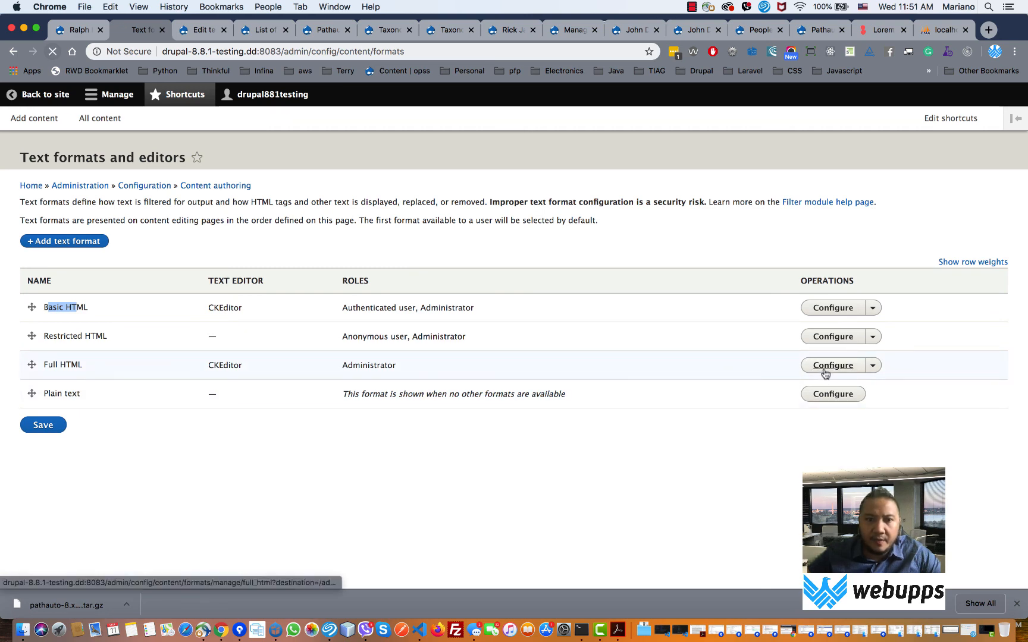
left_click(12, 53)
left_click(816, 339)
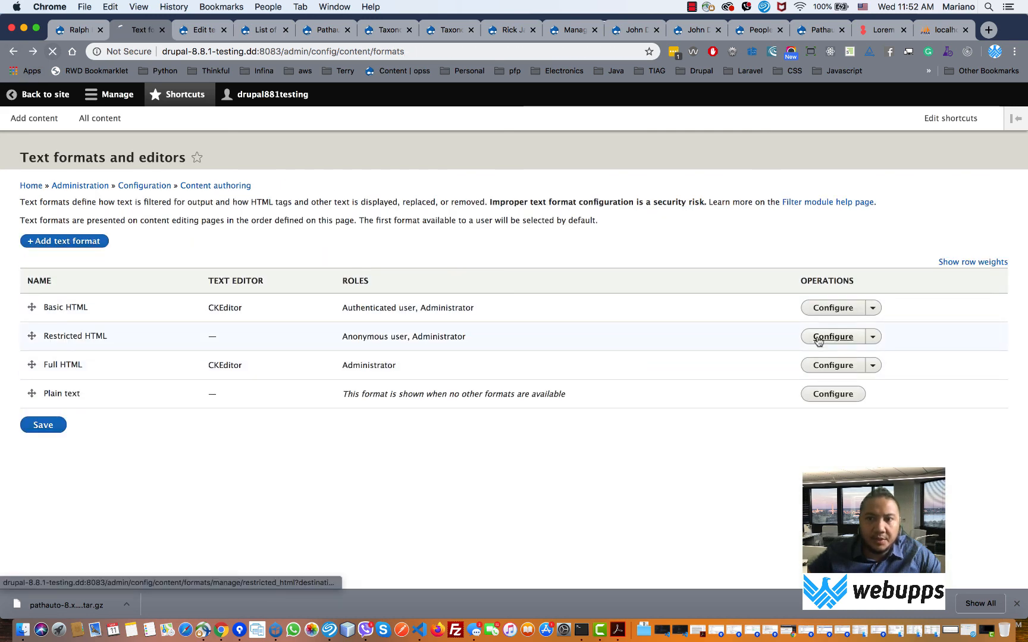
scroll(503, 364, "down", 5)
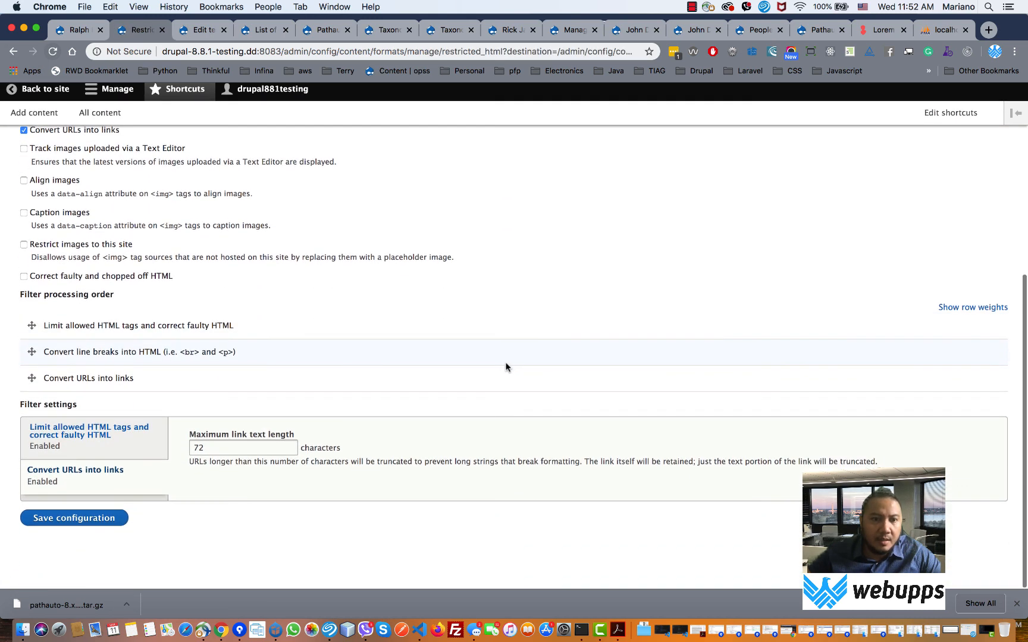
scroll(506, 367, "up", 2)
scroll(505, 367, "up", 3)
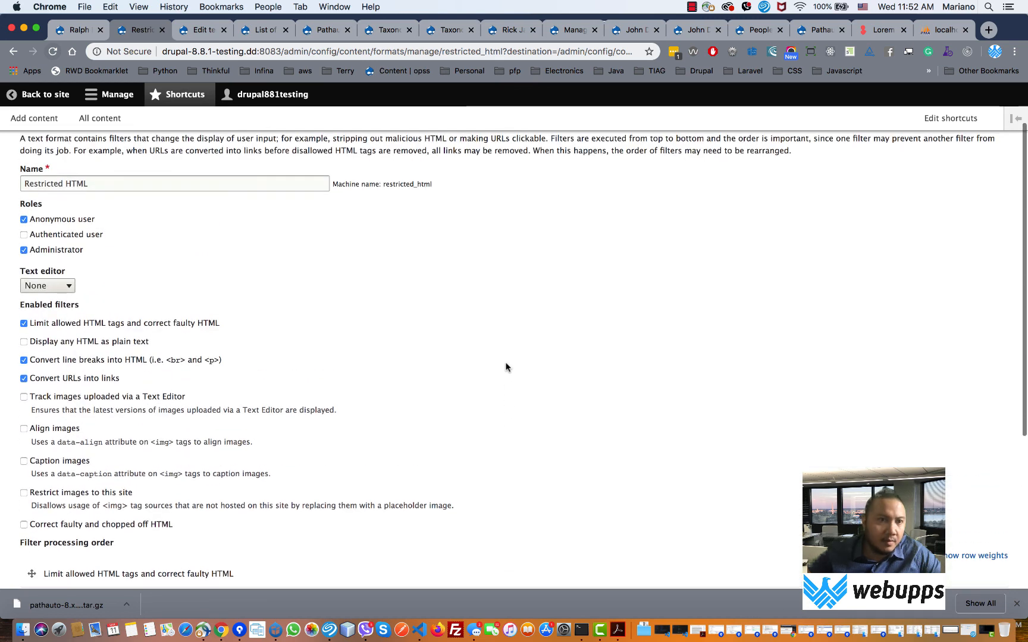
left_click(13, 51)
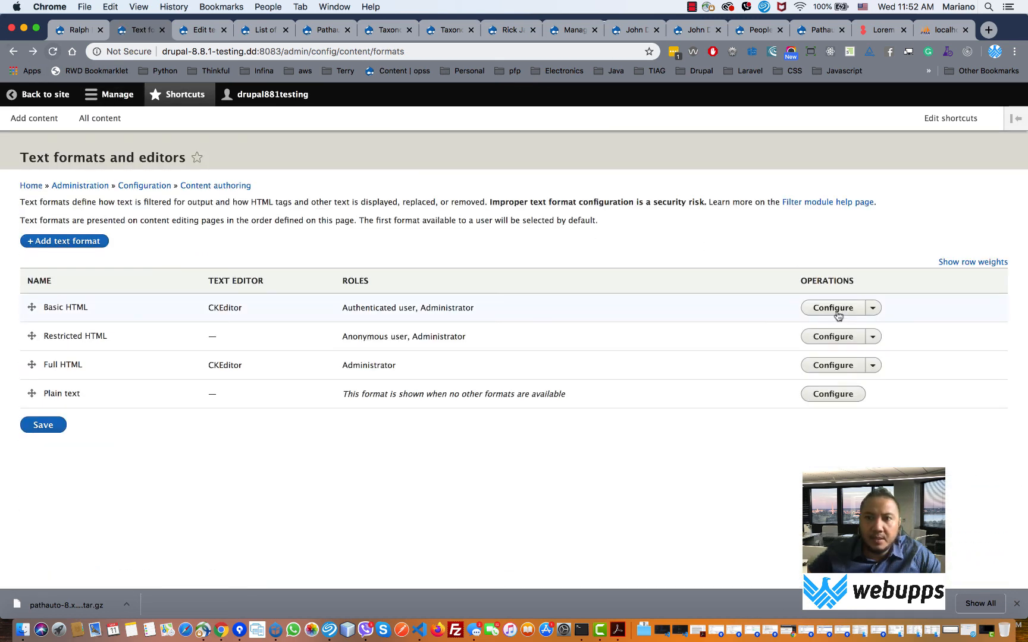
left_click(833, 308)
scroll(839, 314, "down", 5)
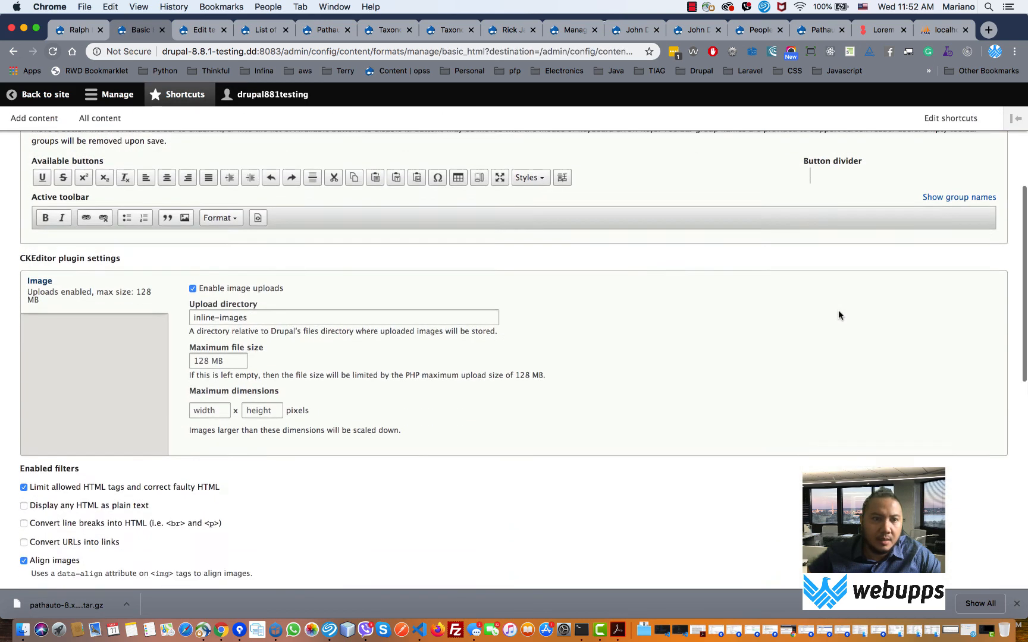
scroll(838, 311, "down", 10)
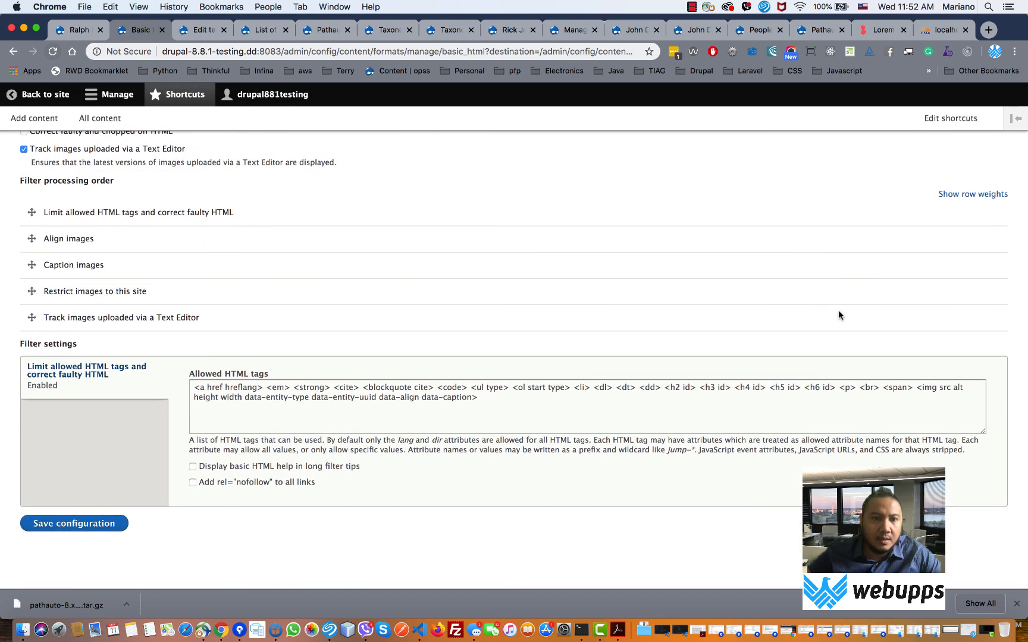
left_click_drag(221, 394, 474, 400)
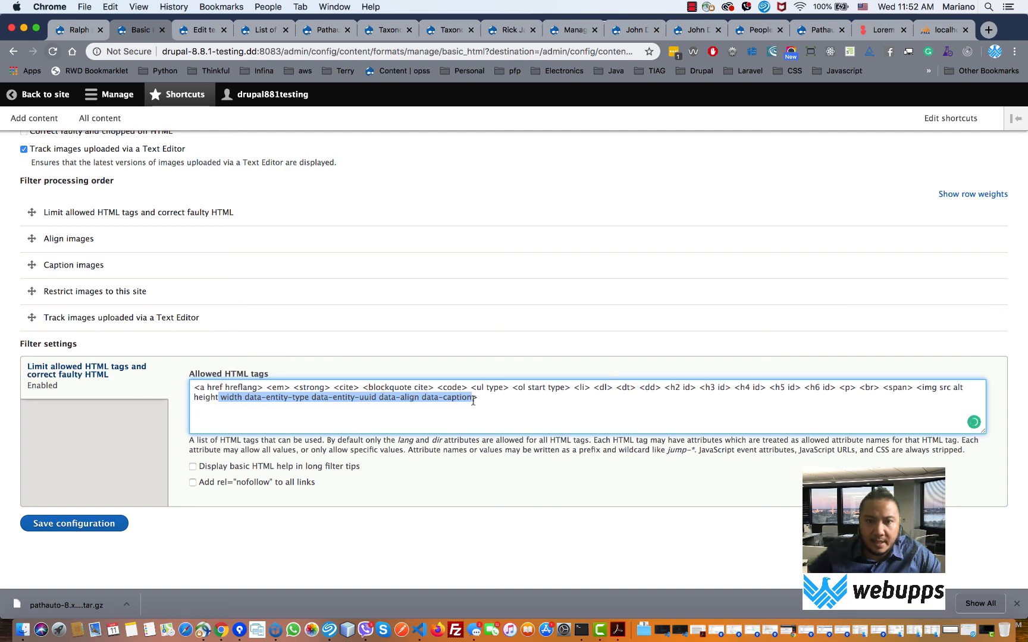
left_click(15, 54)
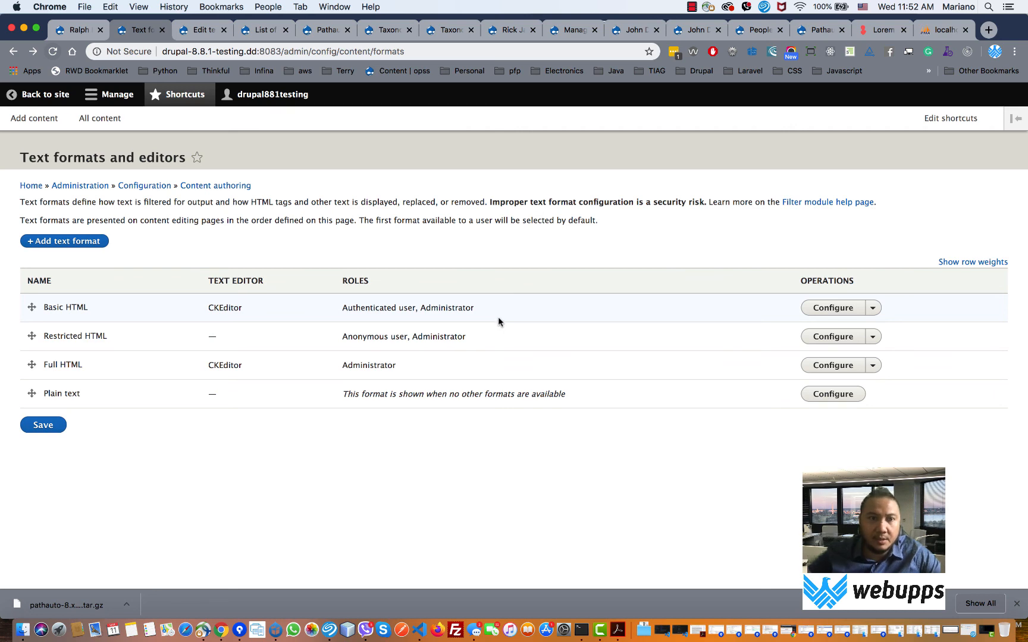
left_click(11, 55)
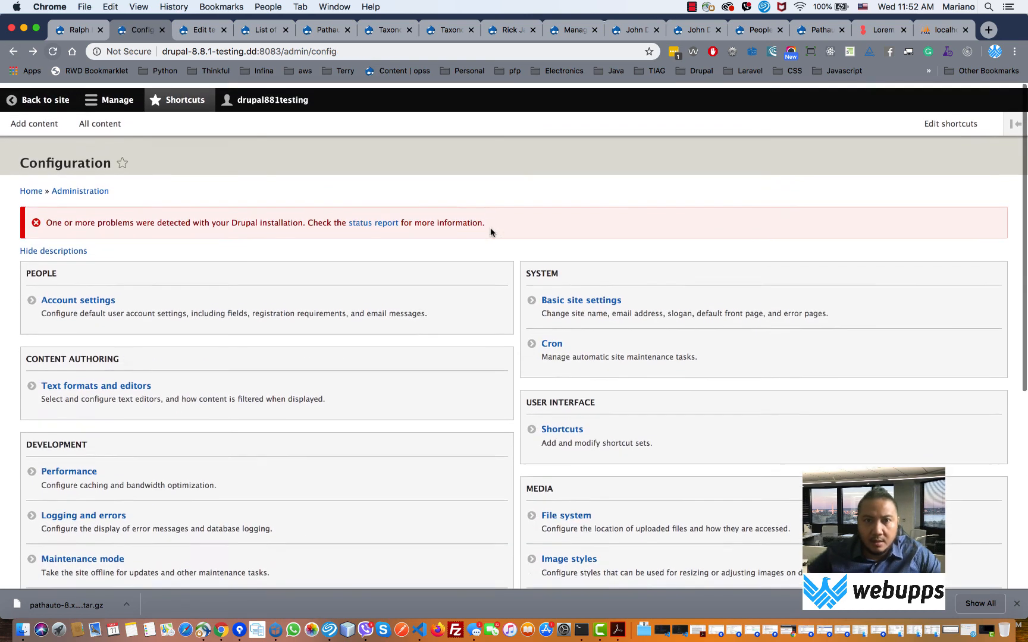
- Open the People list and inspect the single user's username, Administrator role and role filter
left_click(113, 96)
left_click(401, 121)
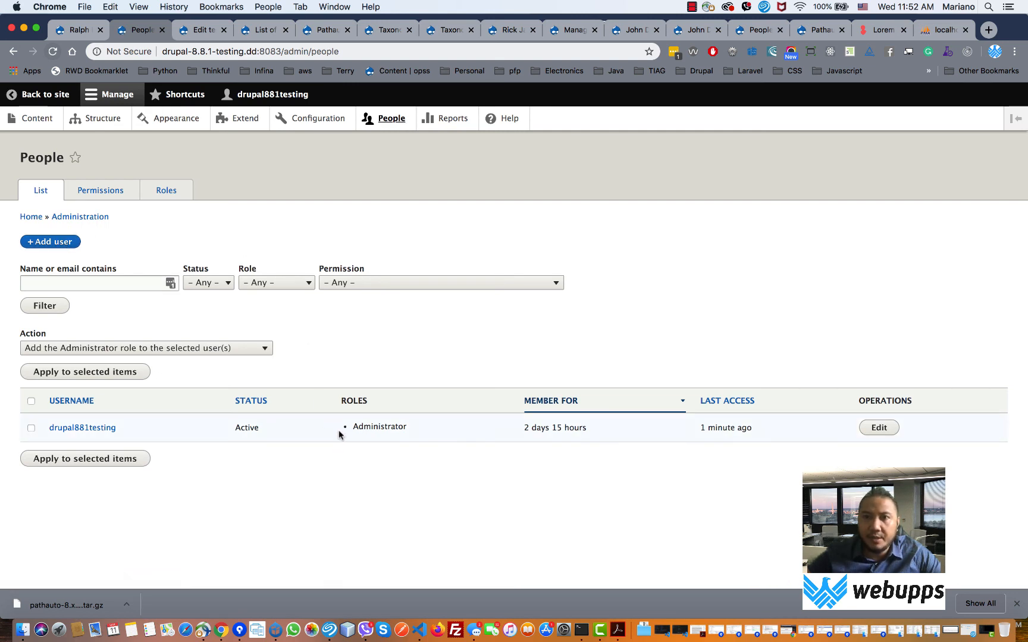
left_click_drag(383, 426, 348, 423)
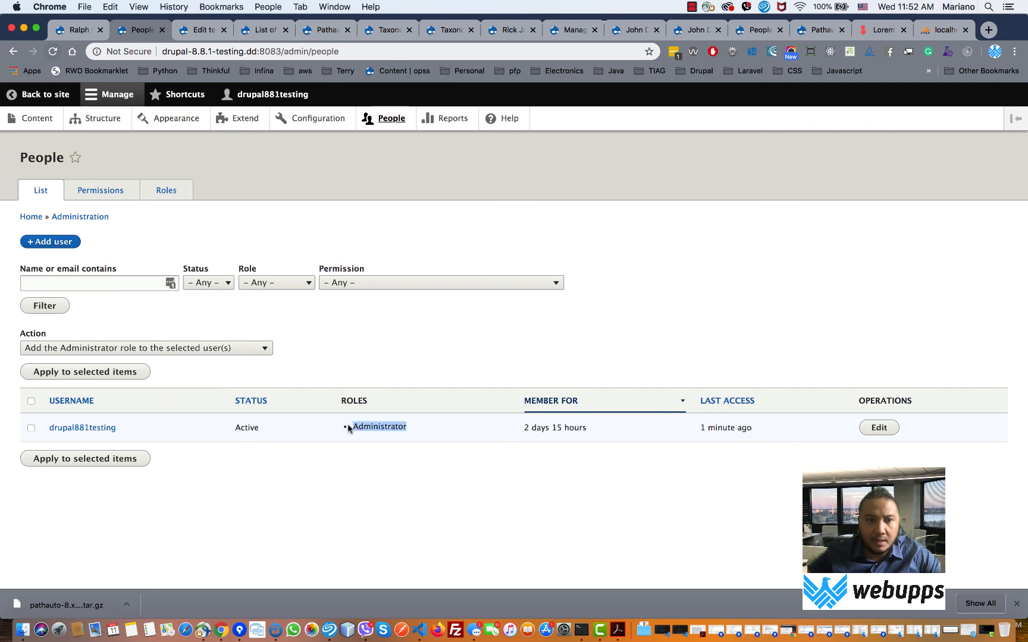
left_click_drag(165, 427, 38, 429)
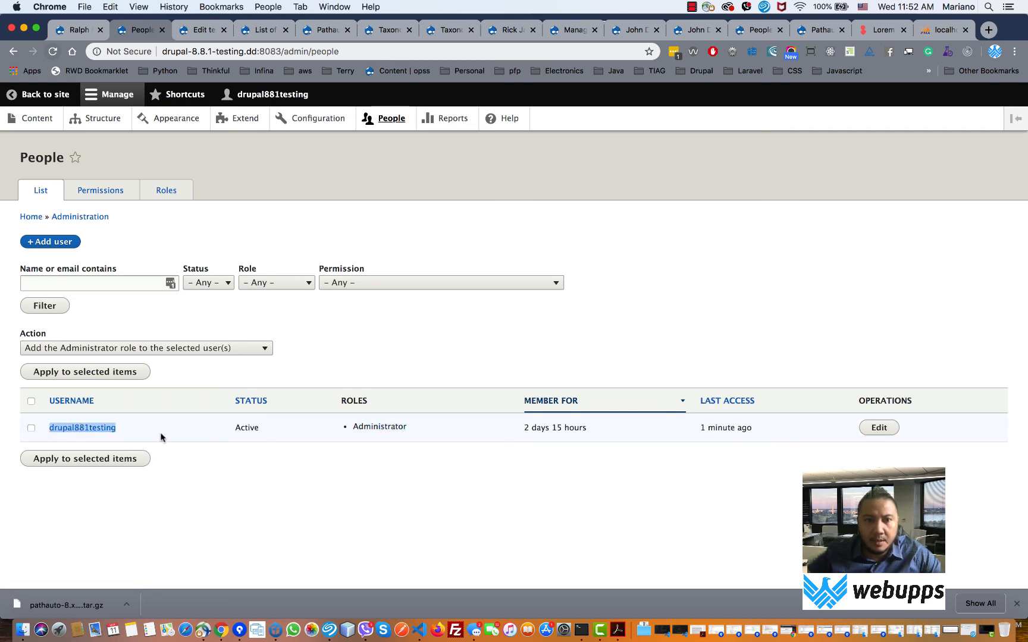
left_click_drag(408, 425, 333, 427)
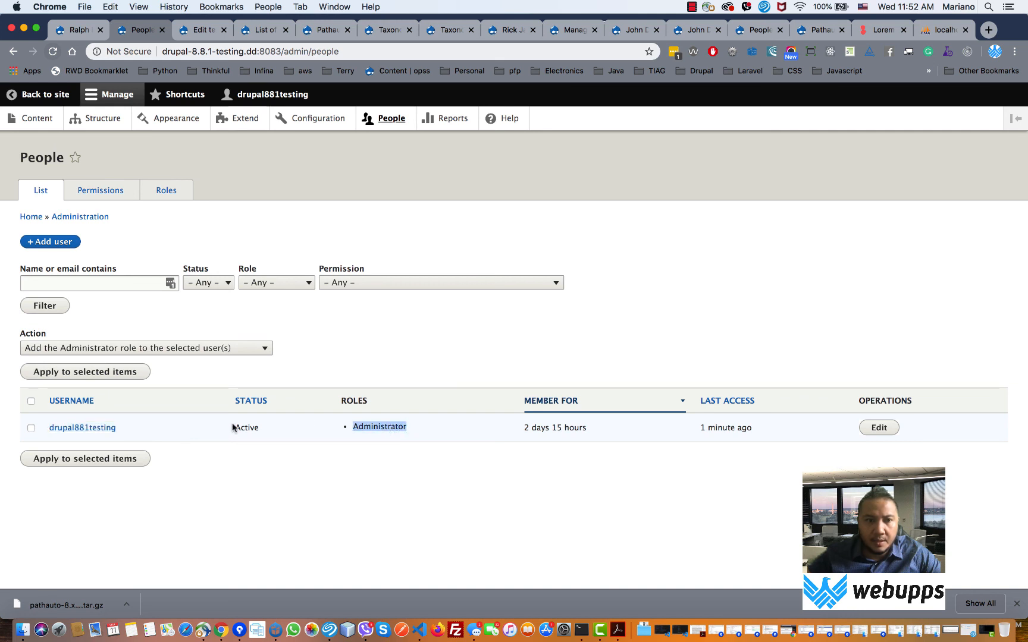
left_click_drag(126, 429, 51, 425)
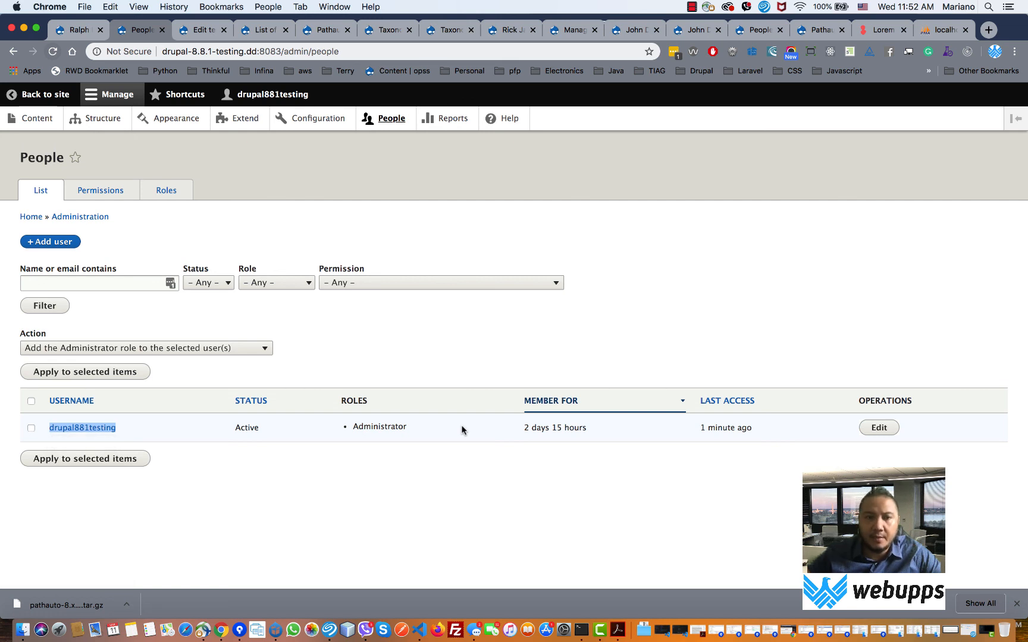
left_click(305, 286)
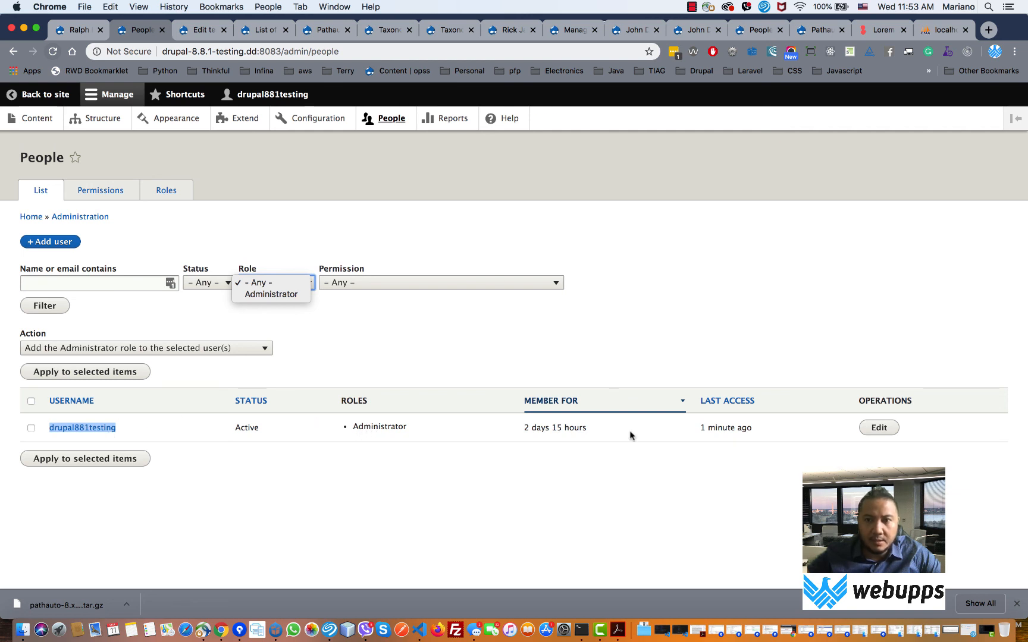
left_click(882, 429)
- Check the user's edit form and profile page, then go back and open the Roles list
left_click(880, 429)
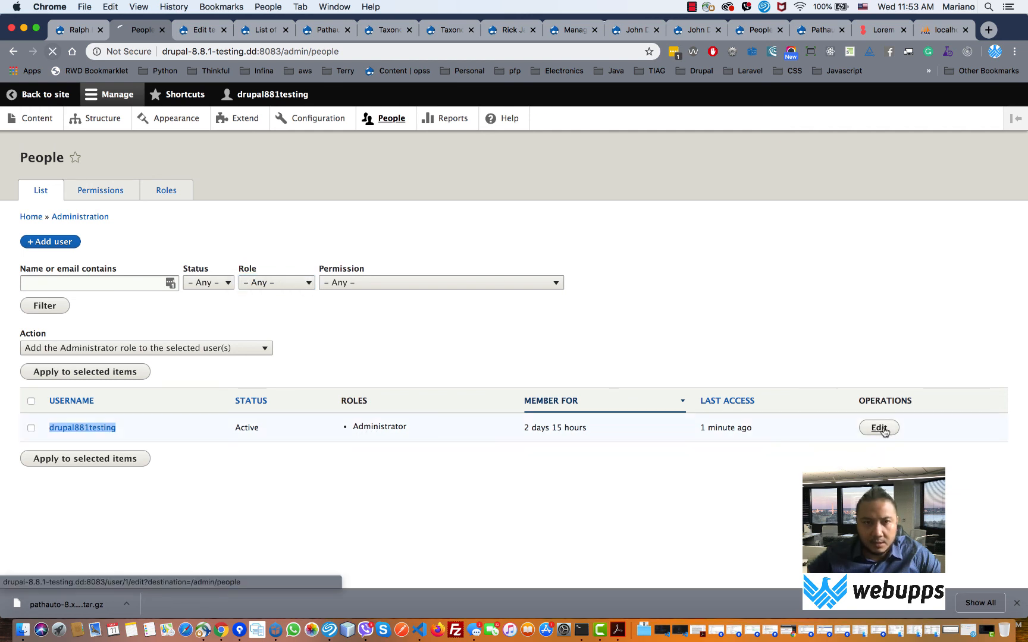
scroll(880, 430, "down", 6)
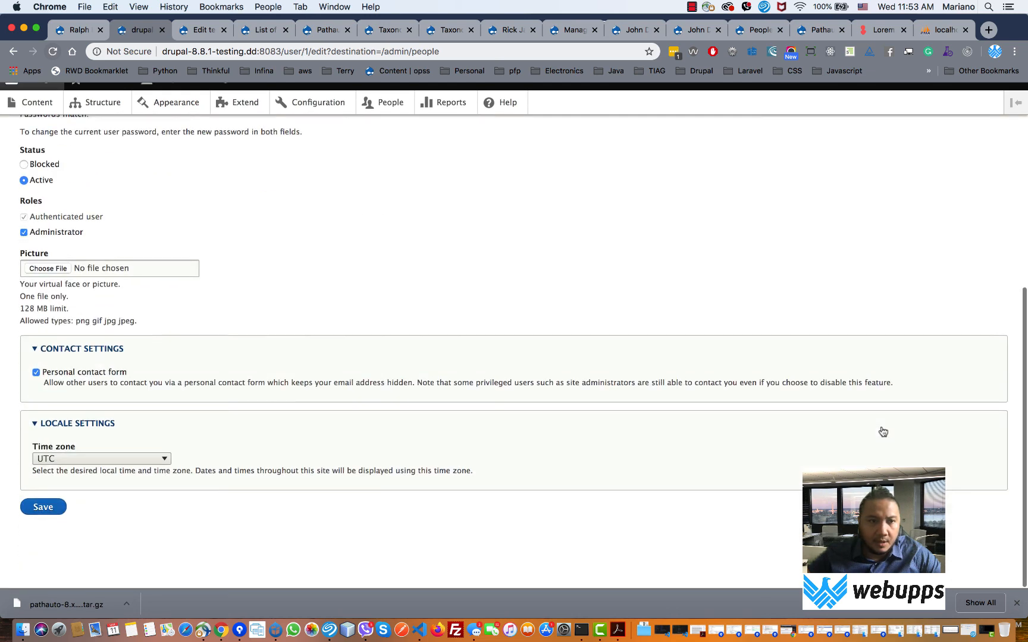
scroll(629, 400, "up", 4)
scroll(631, 398, "up", 2)
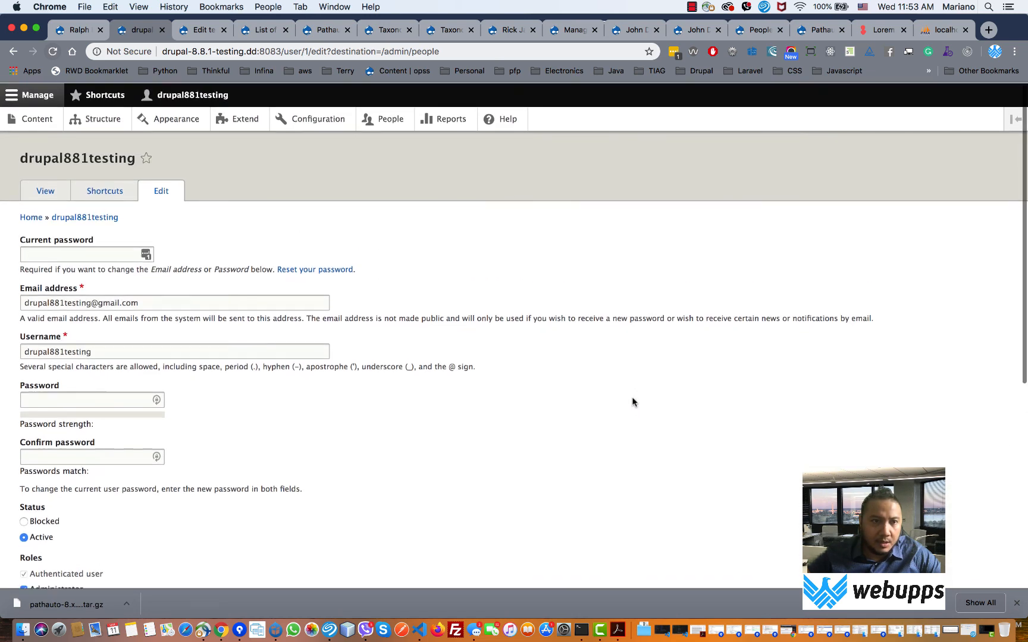
left_click(57, 198)
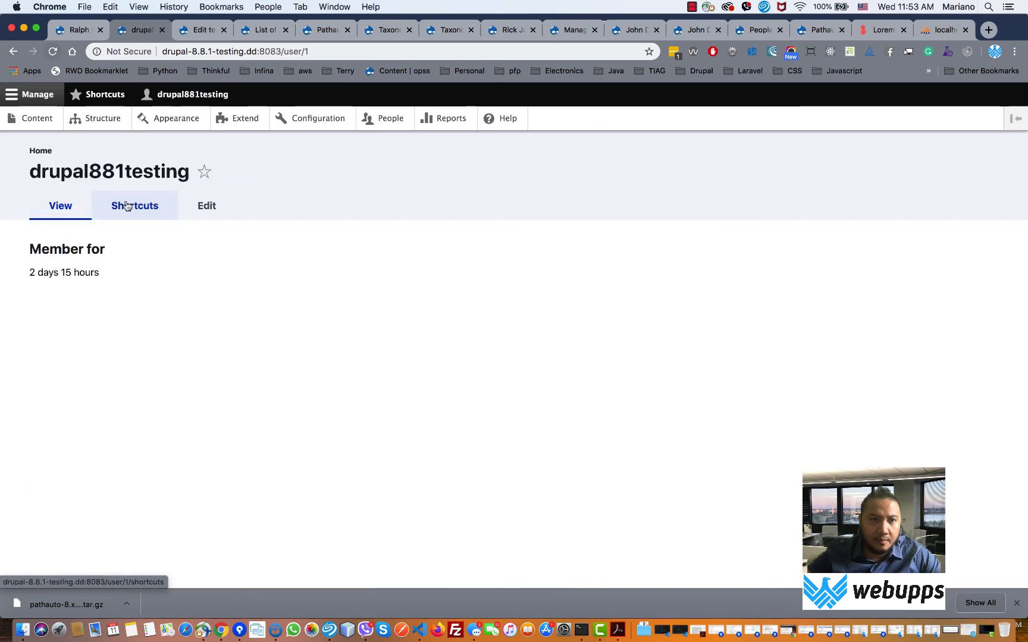
left_click(226, 208)
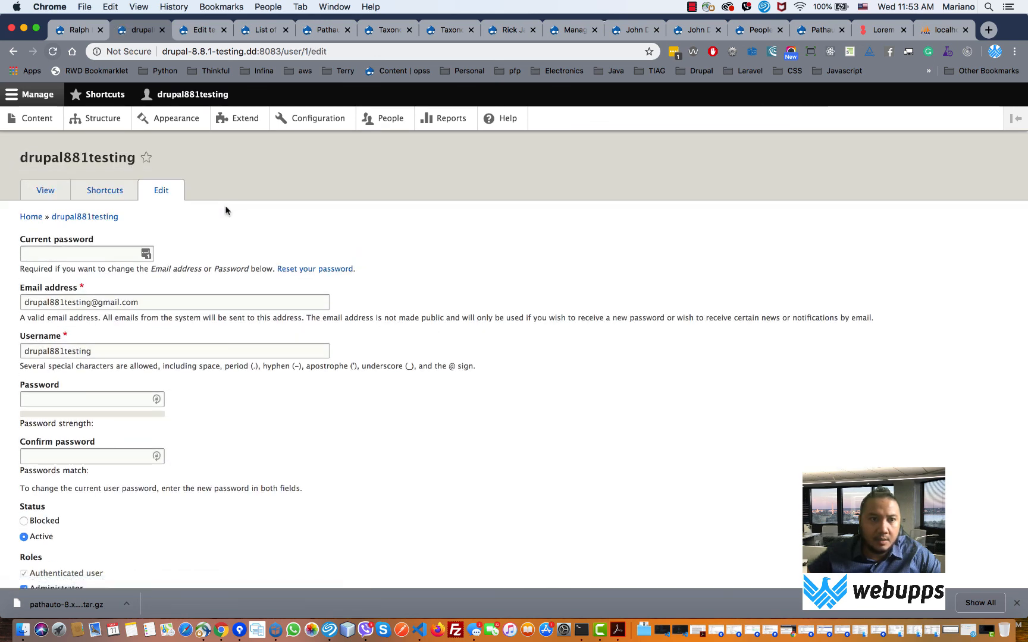
left_click(15, 53)
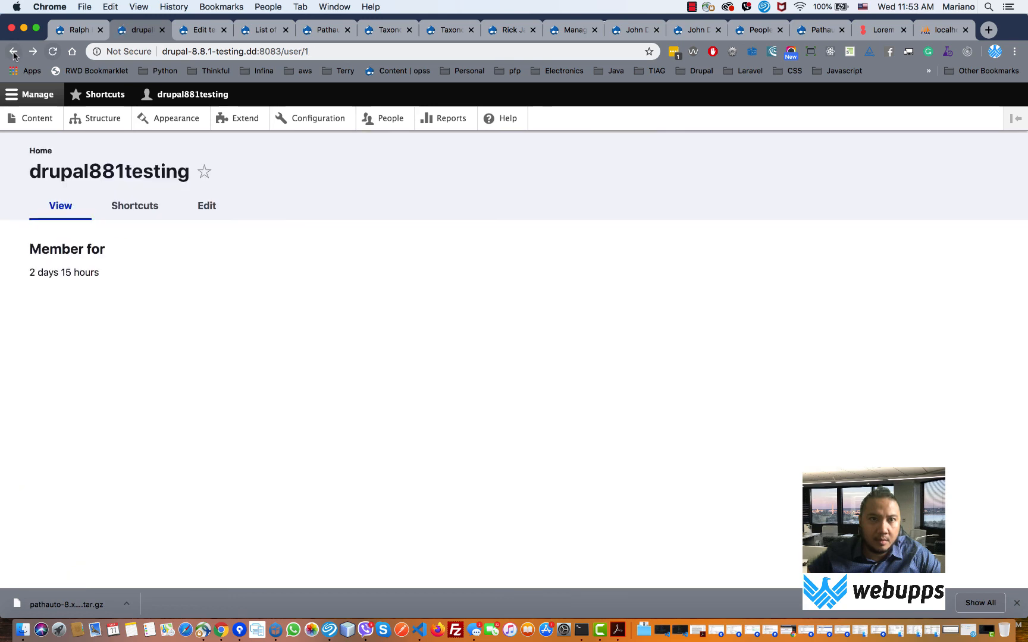
left_click(14, 53)
left_click(13, 54)
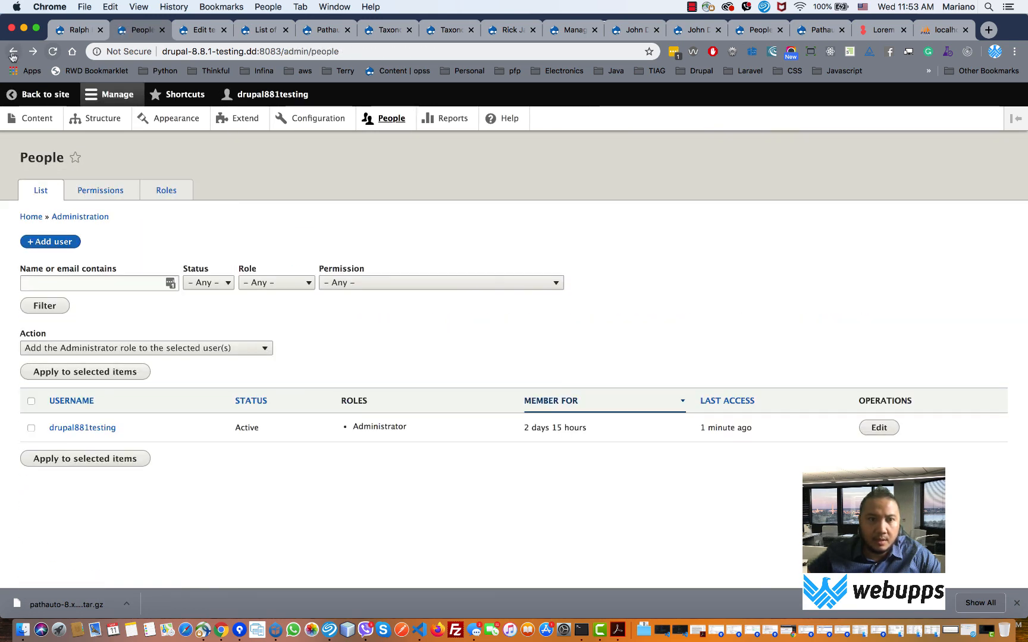
left_click(168, 195)
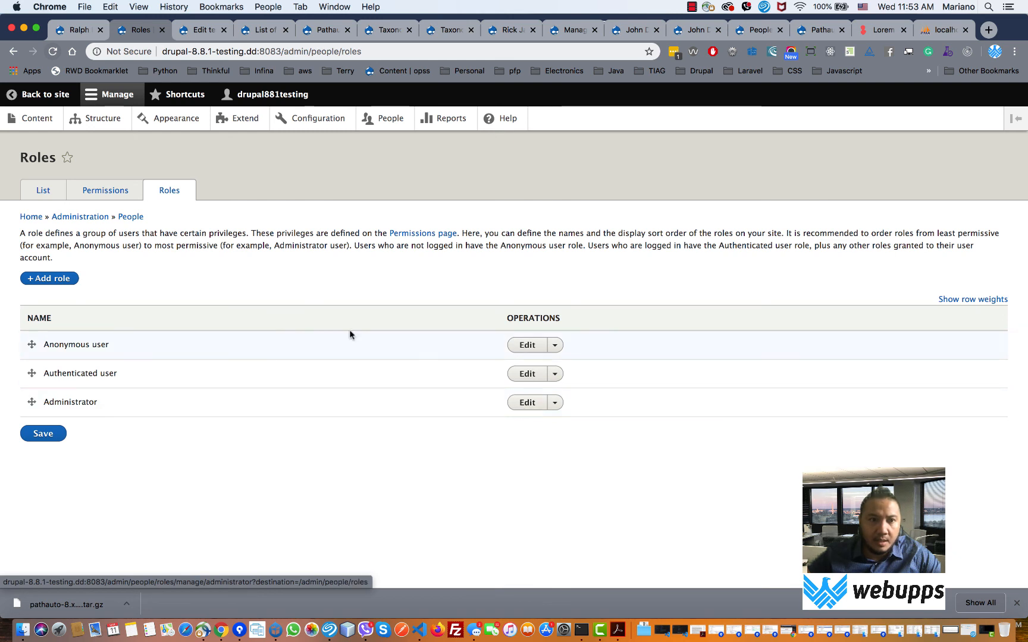
- Look at the Administrator role, then scroll through the role permissions table
left_click(518, 407)
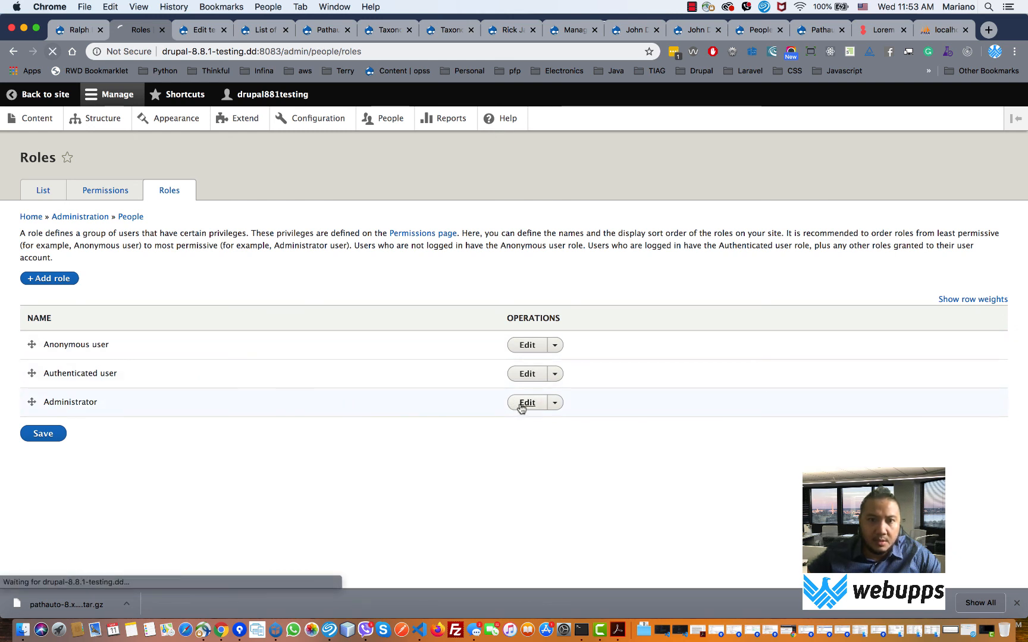
left_click(13, 51)
left_click(117, 194)
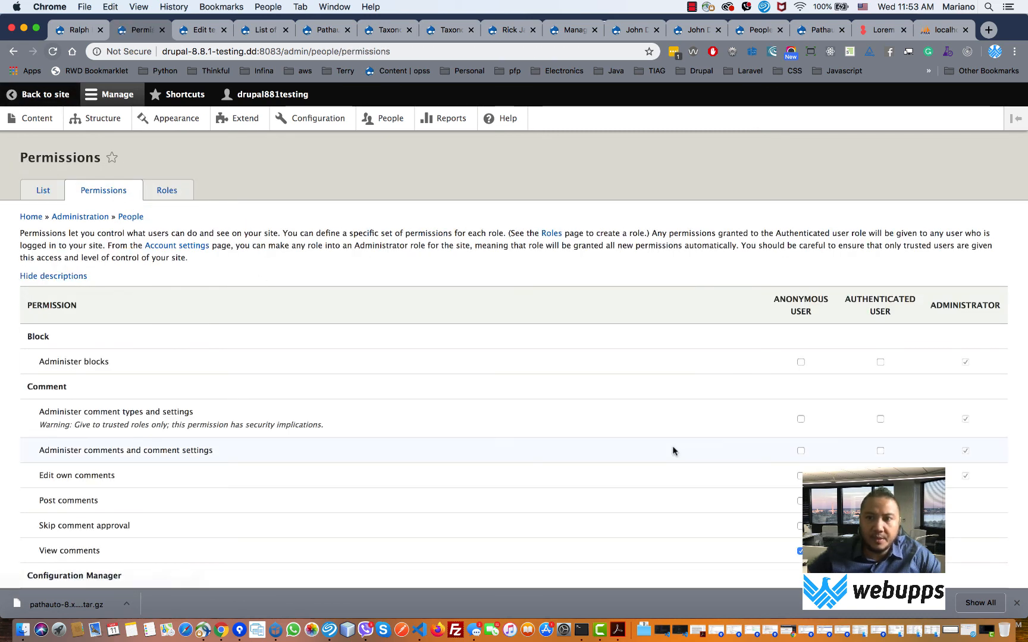
scroll(672, 450, "down", 6)
scroll(677, 455, "down", 20)
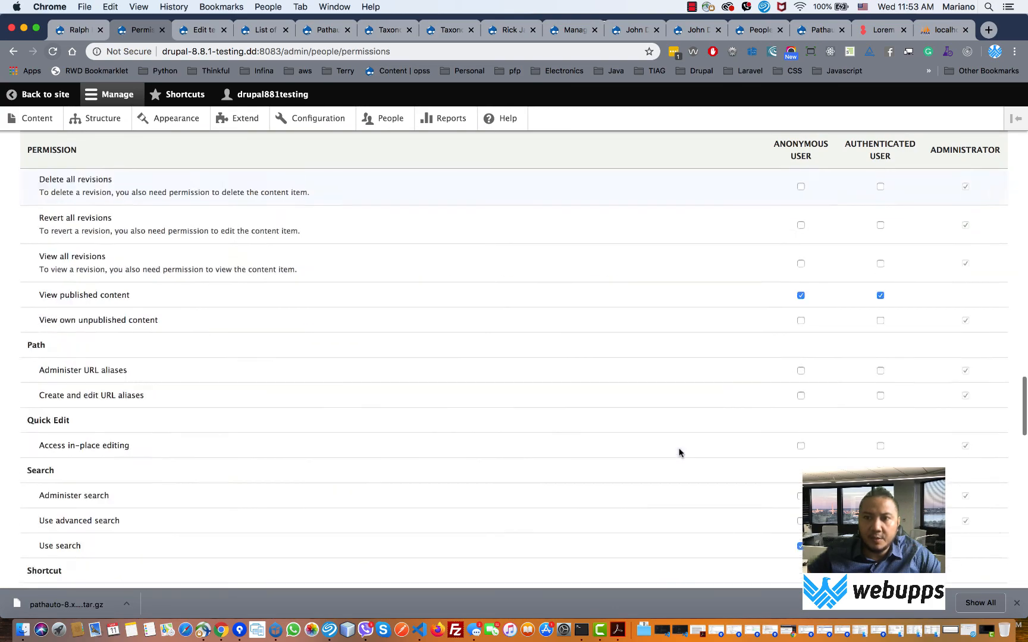
scroll(679, 453, "up", 15)
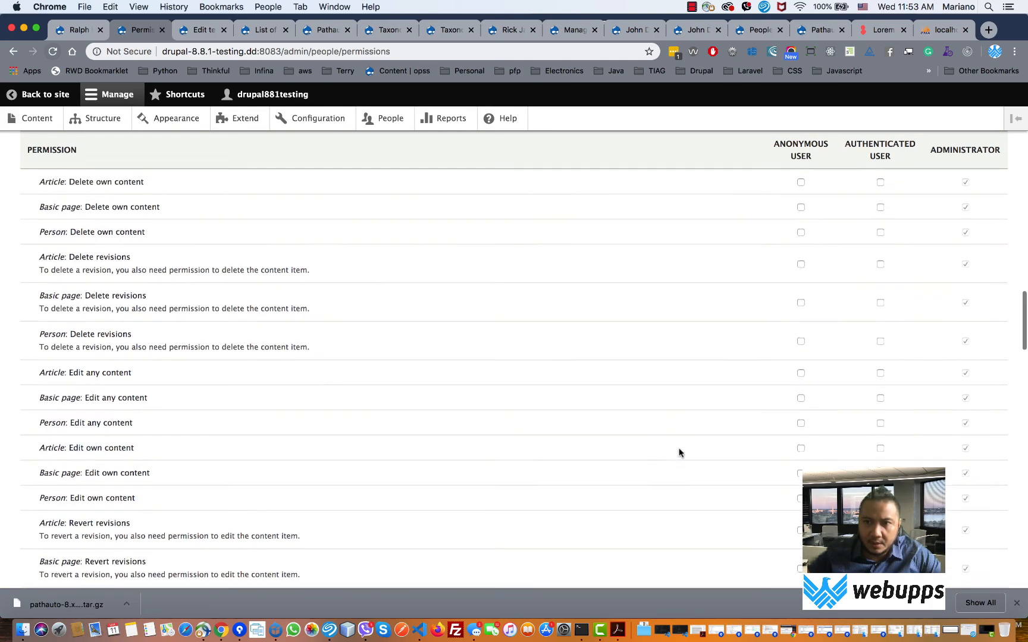
scroll(679, 453, "down", 12)
scroll(678, 453, "down", 8)
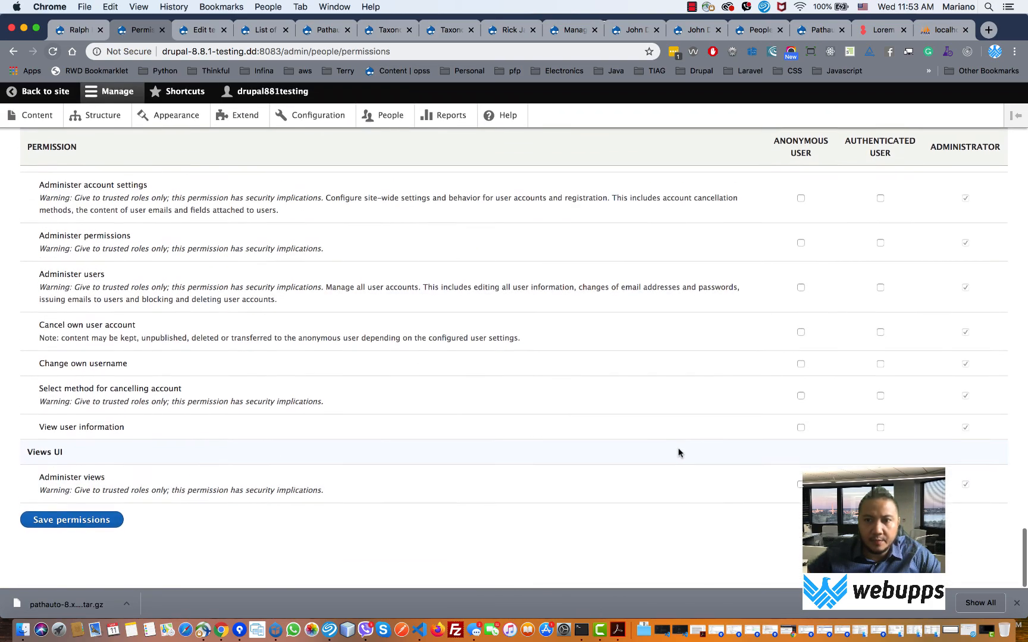
scroll(679, 452, "up", 15)
scroll(677, 451, "up", 3)
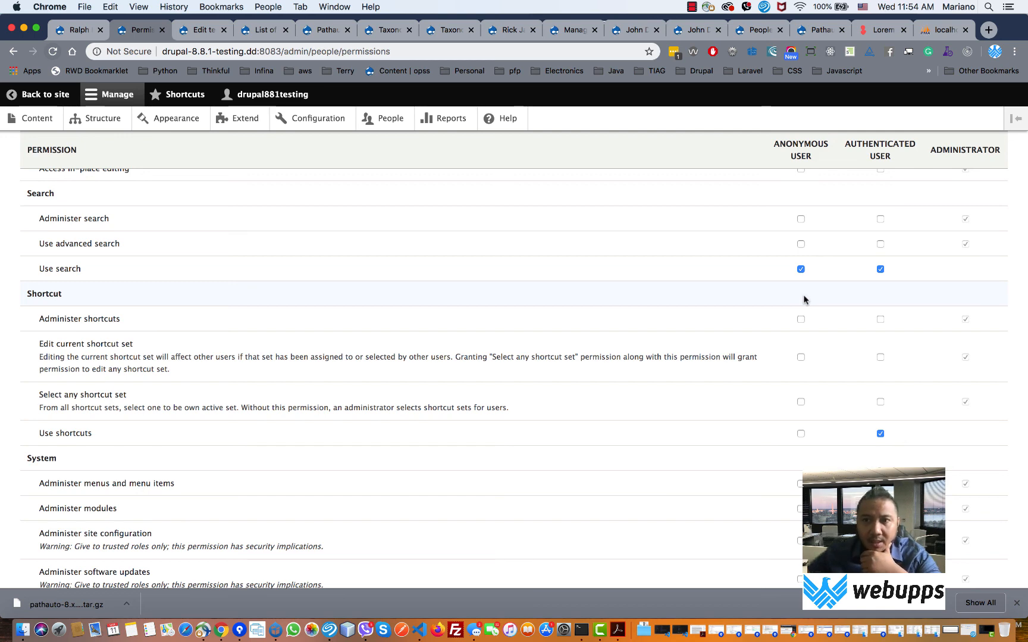
- Finish reviewing permissions and open the drupal_8_8_1_testing database in phpMyAdmin via Acquia Dev Desktop
scroll(789, 328, "down", 20)
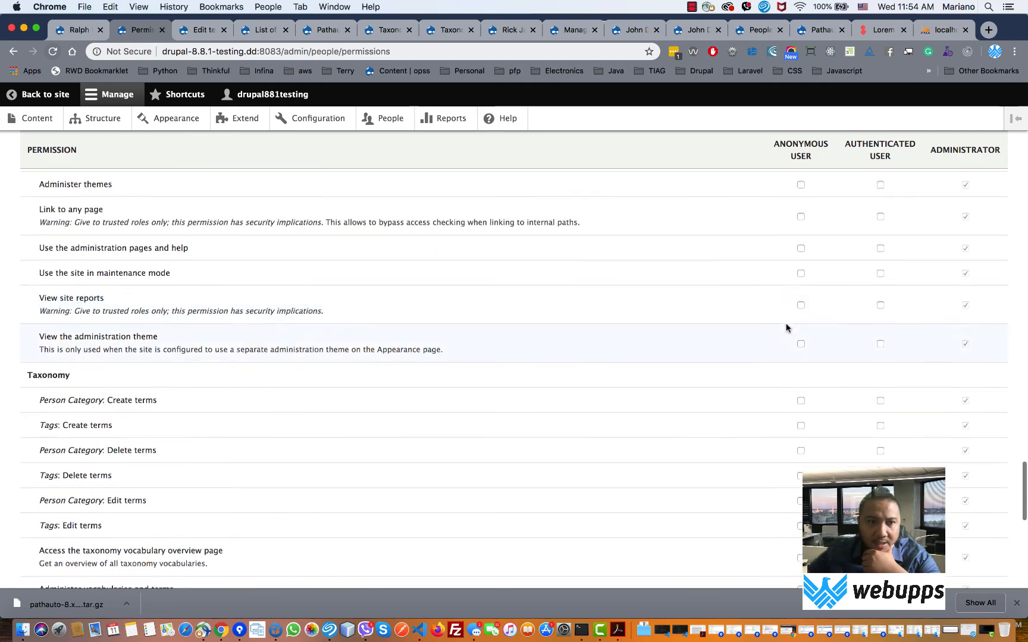
scroll(786, 325, "up", 20)
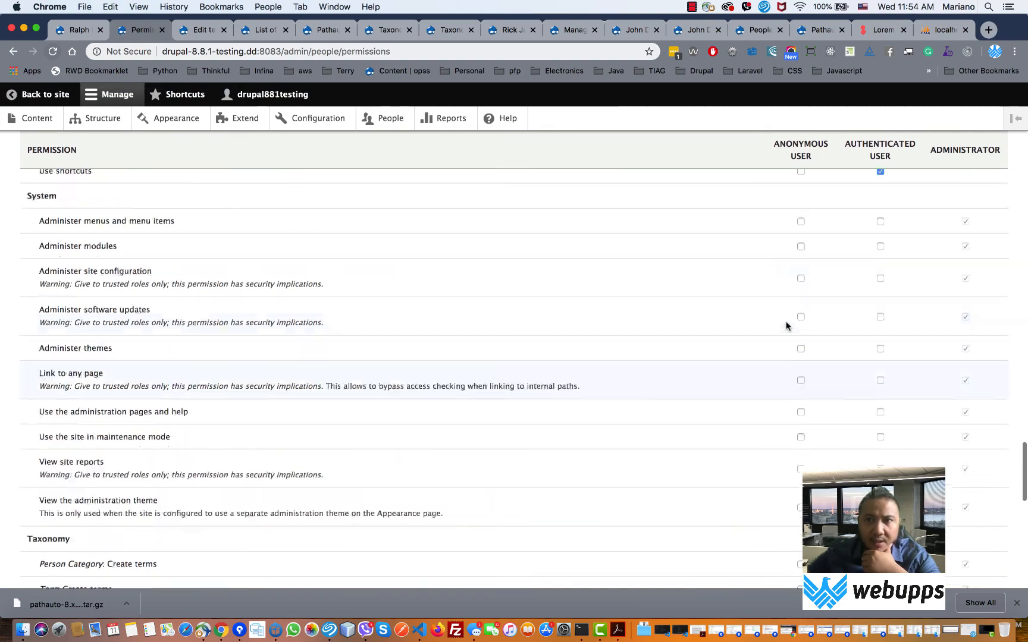
scroll(786, 326, "up", 20)
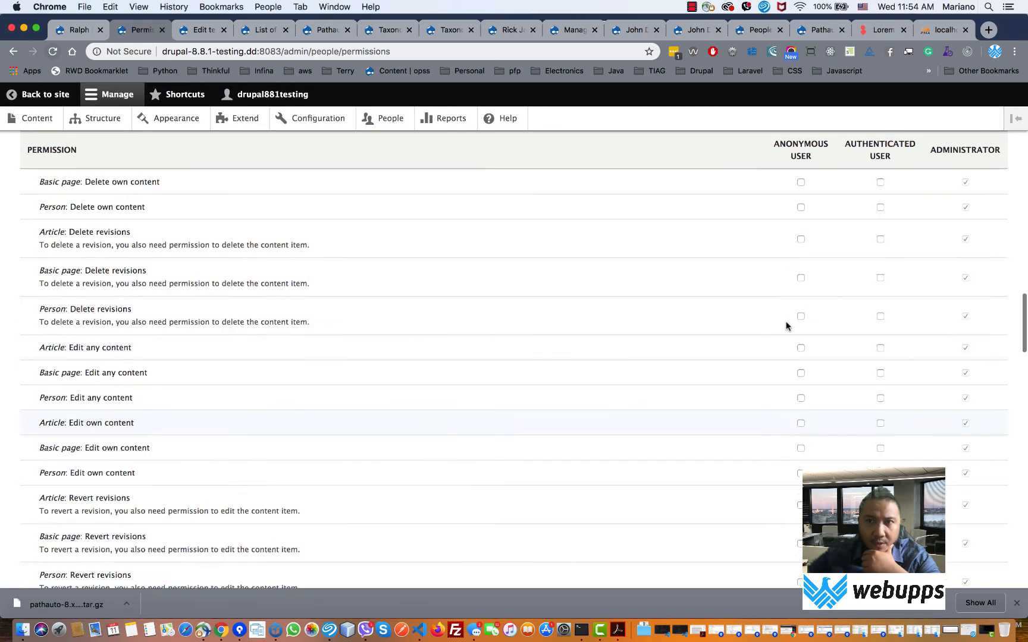
scroll(786, 325, "down", 20)
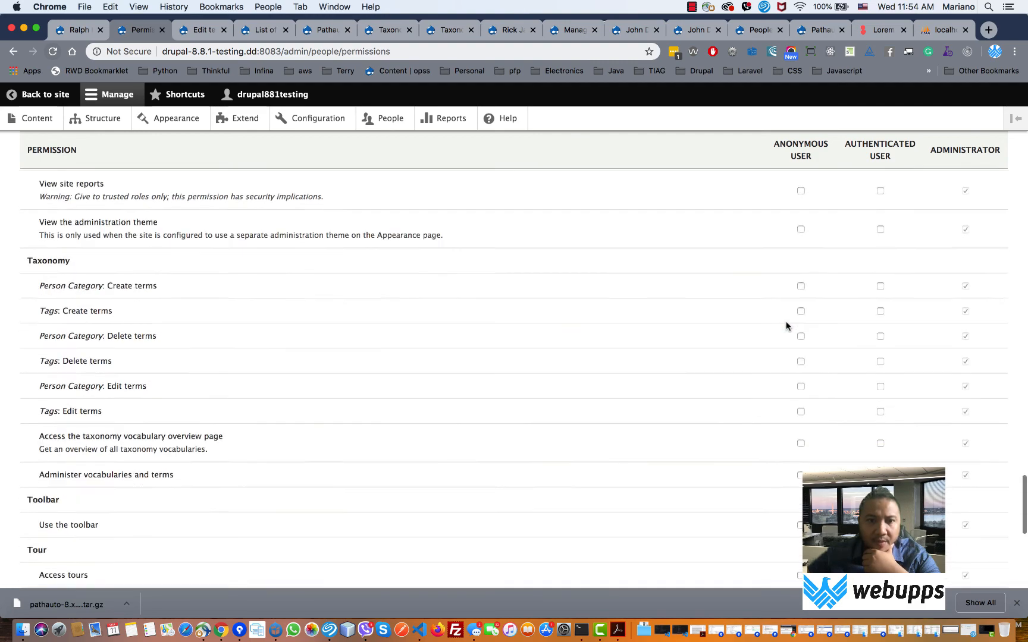
left_click(276, 632)
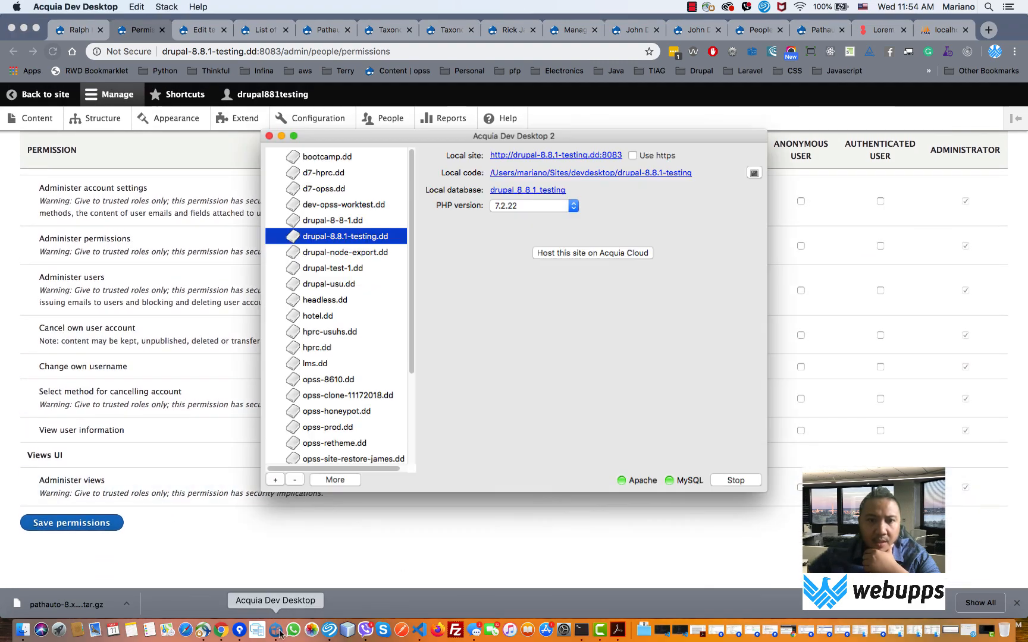
left_click(535, 190)
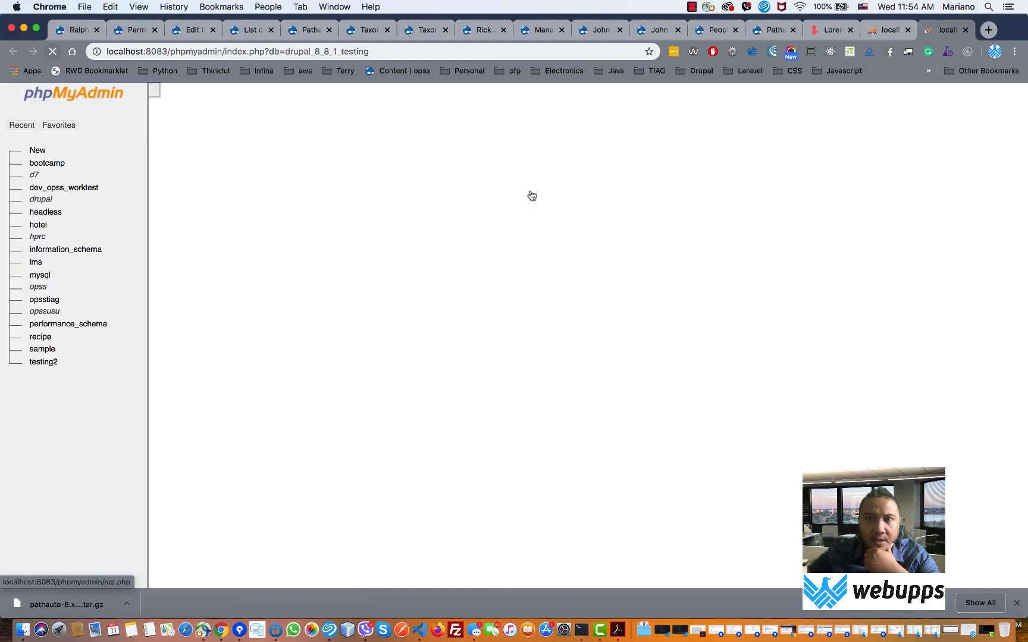
- Browse users_field_data's 2 rows and scroll right to the status, created, changed and access columns
scroll(522, 295, "down", 15)
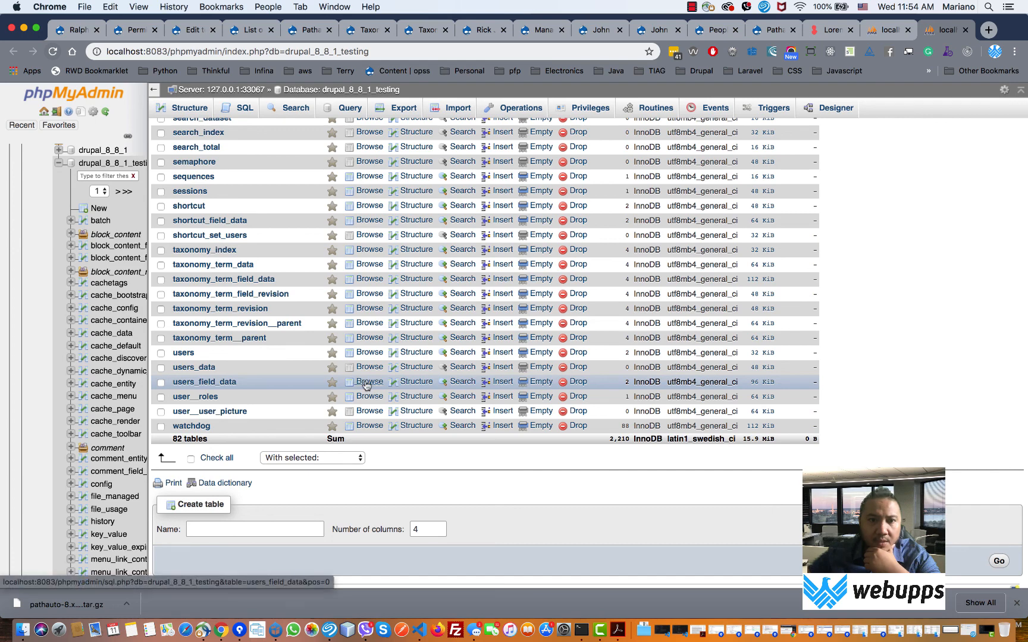
left_click(367, 384)
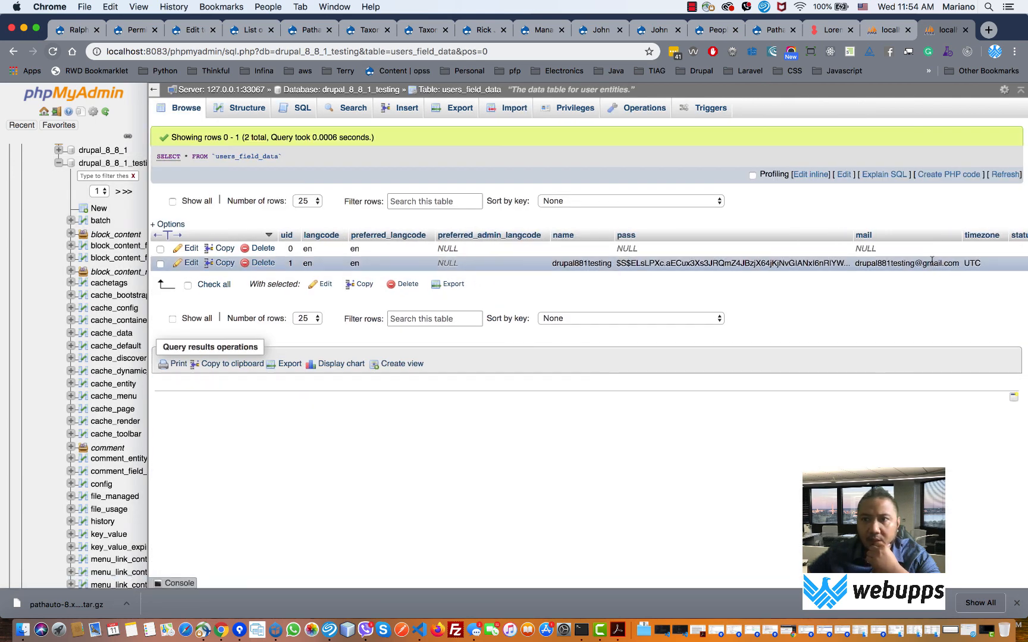
scroll(823, 267, "right", 5)
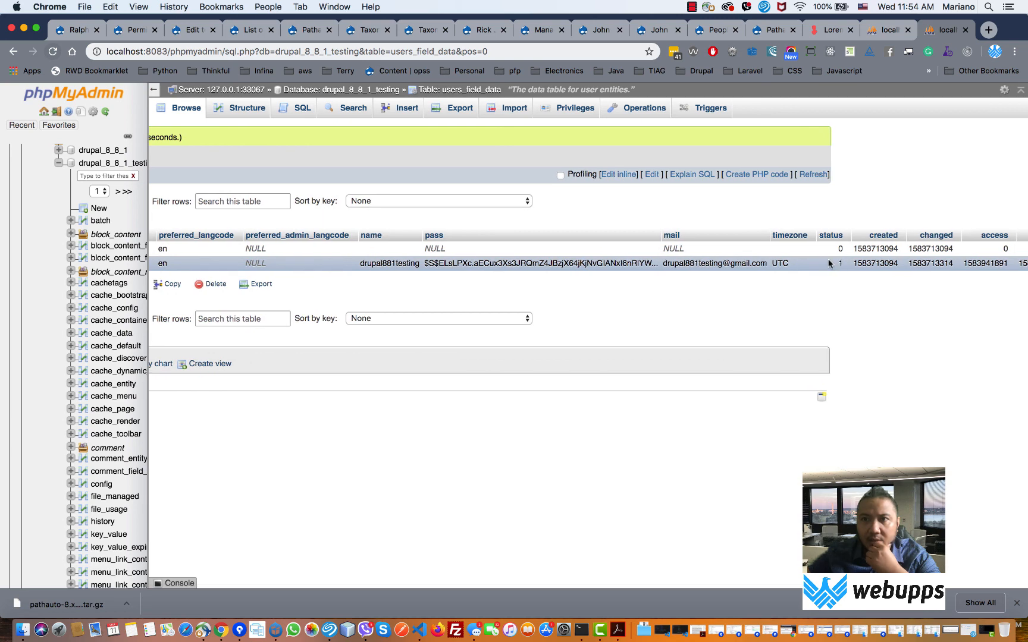
left_click(885, 33)
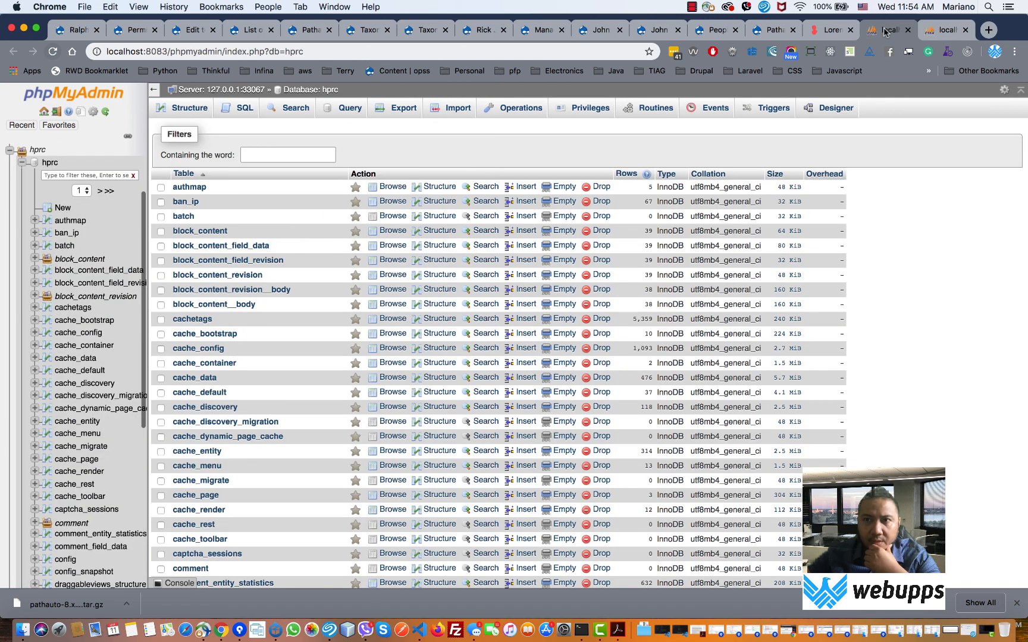
left_click(950, 33)
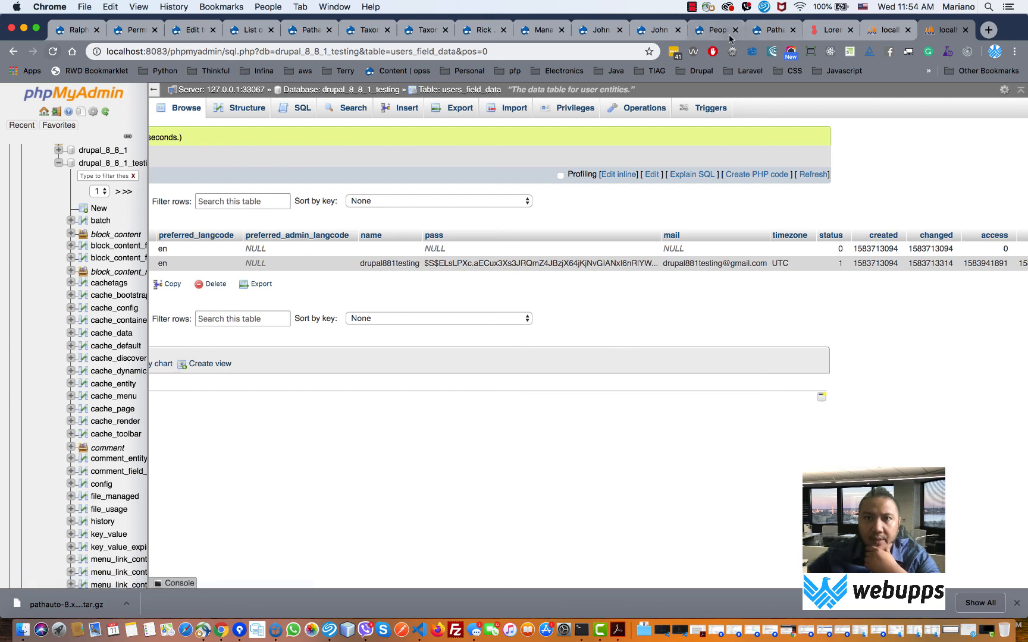
- Switch to the Drupal tab and check the Available updates report from Reports
left_click(426, 30)
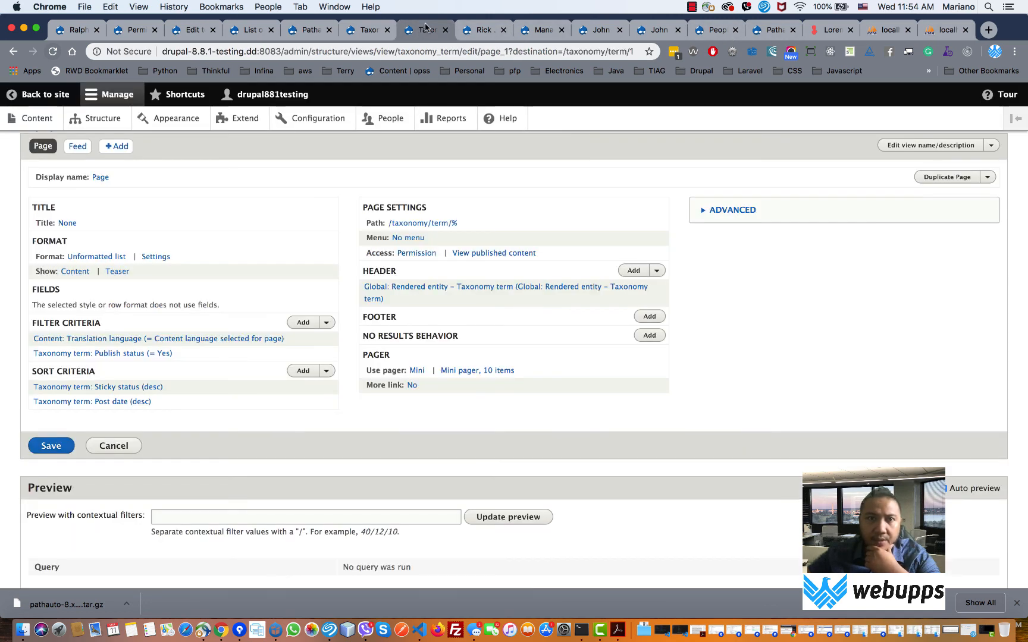
left_click(317, 31)
left_click(257, 31)
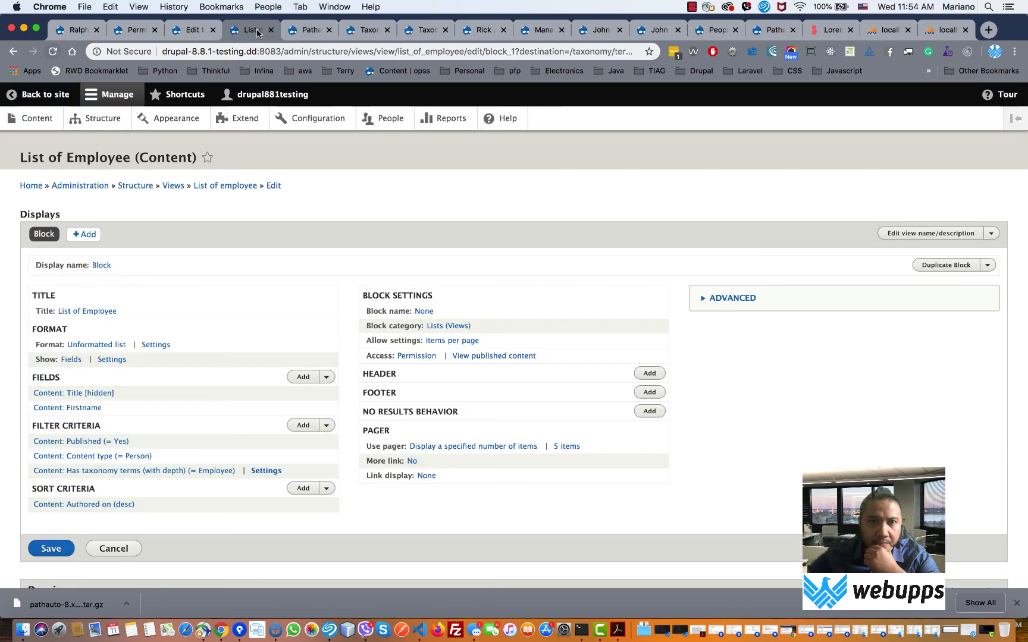
left_click(436, 120)
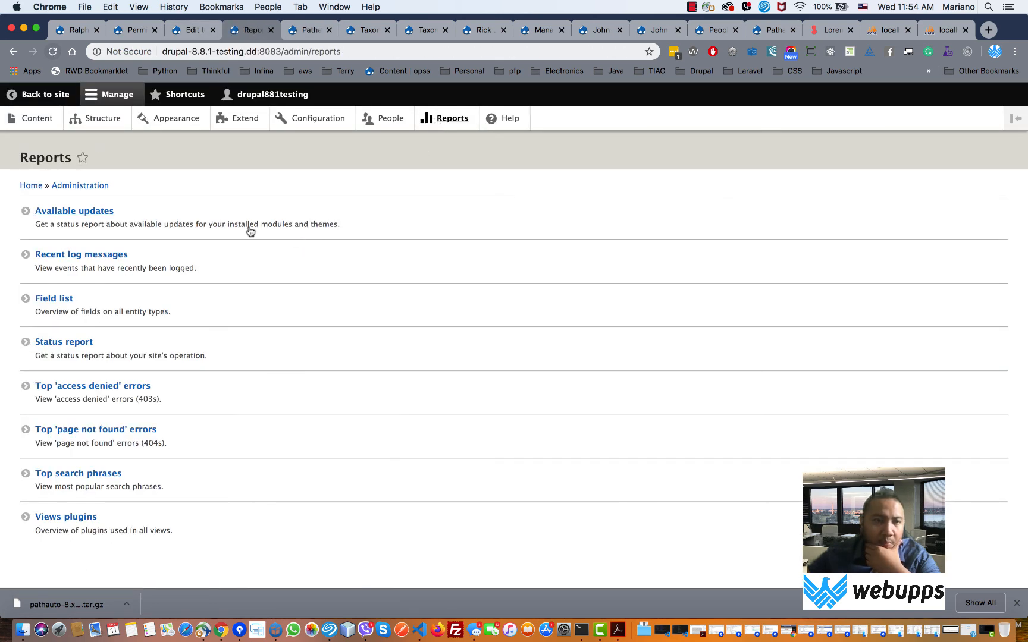
left_click(98, 221)
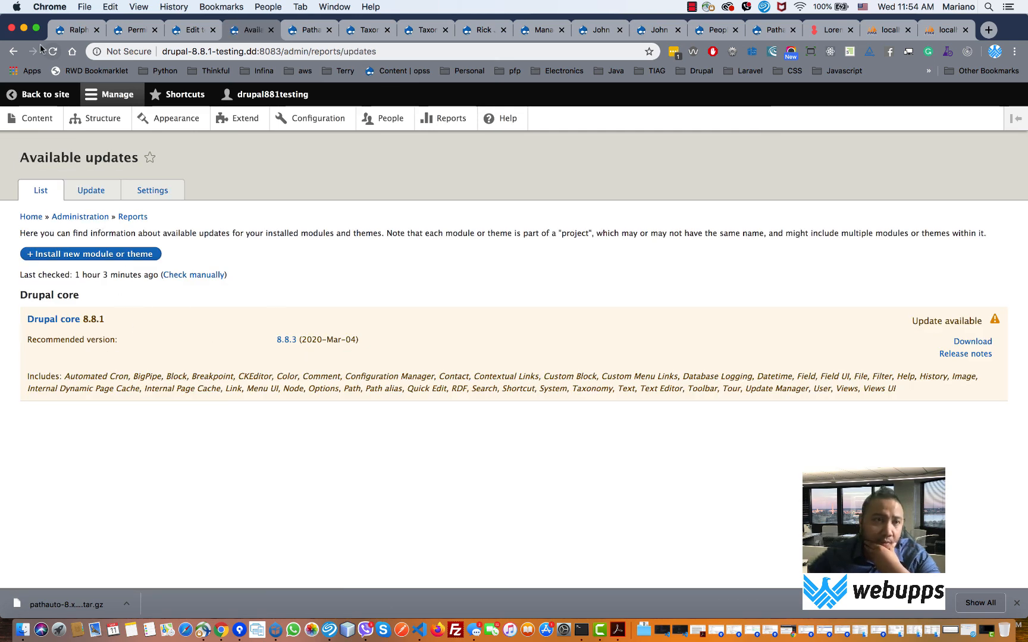
left_click(13, 51)
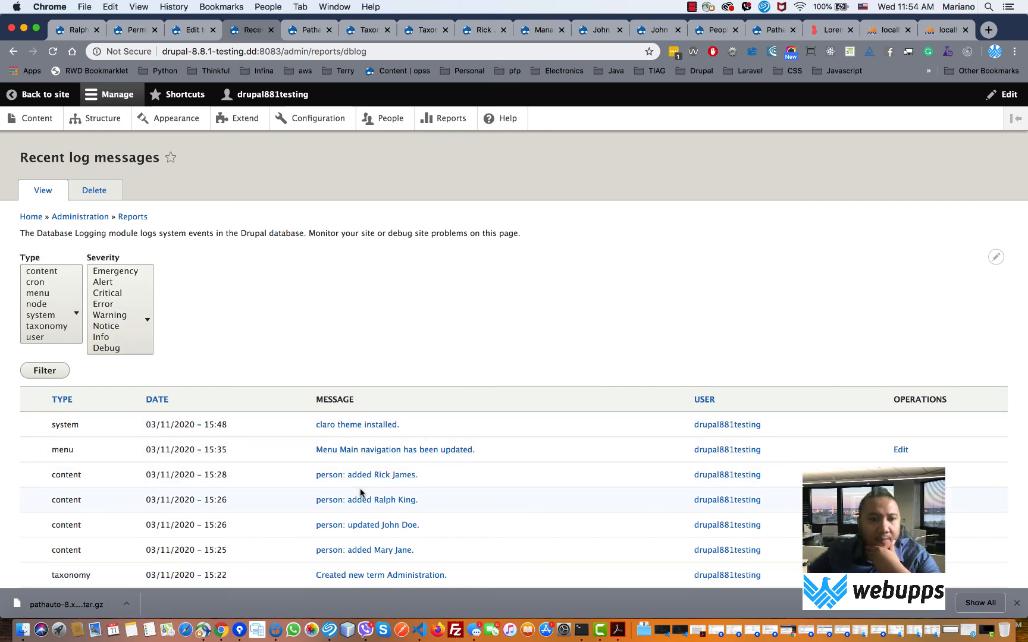
- Review Recent log messages and the Field list report, ending on the Reports overview
left_click(451, 119)
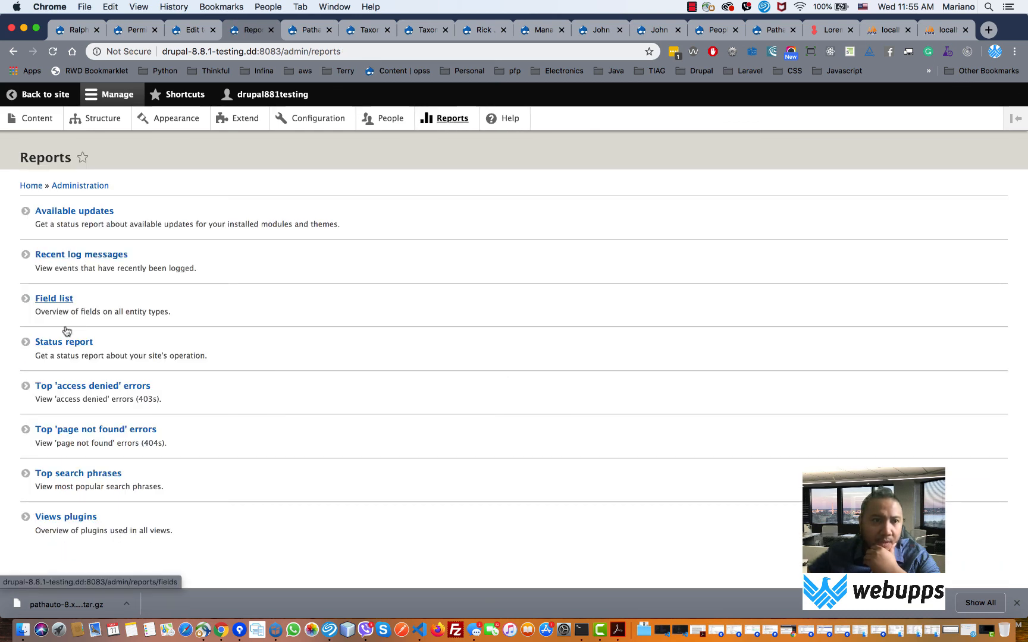
left_click(56, 306)
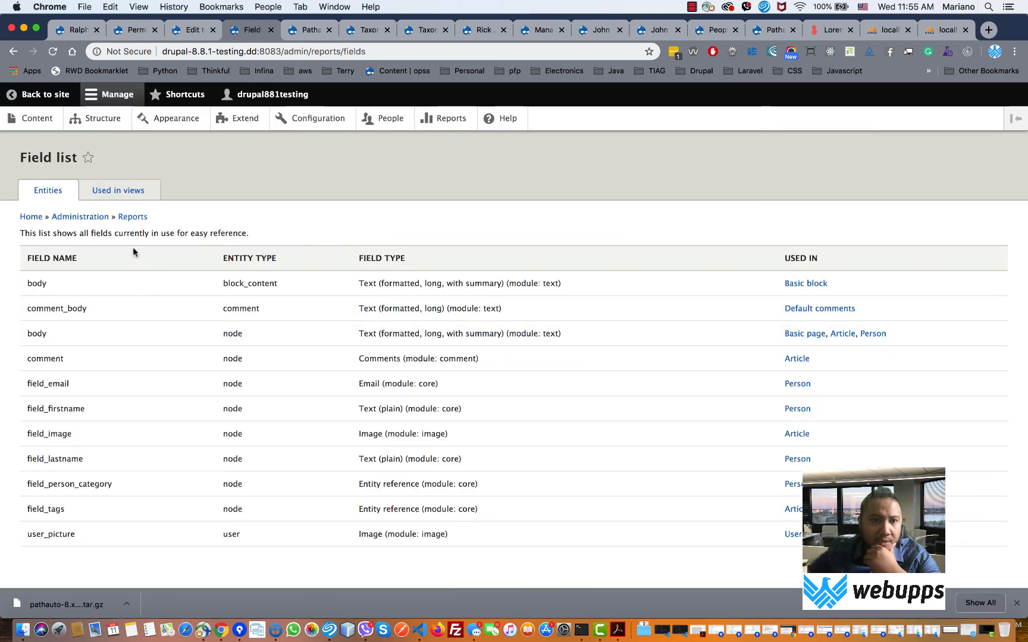
left_click(452, 120)
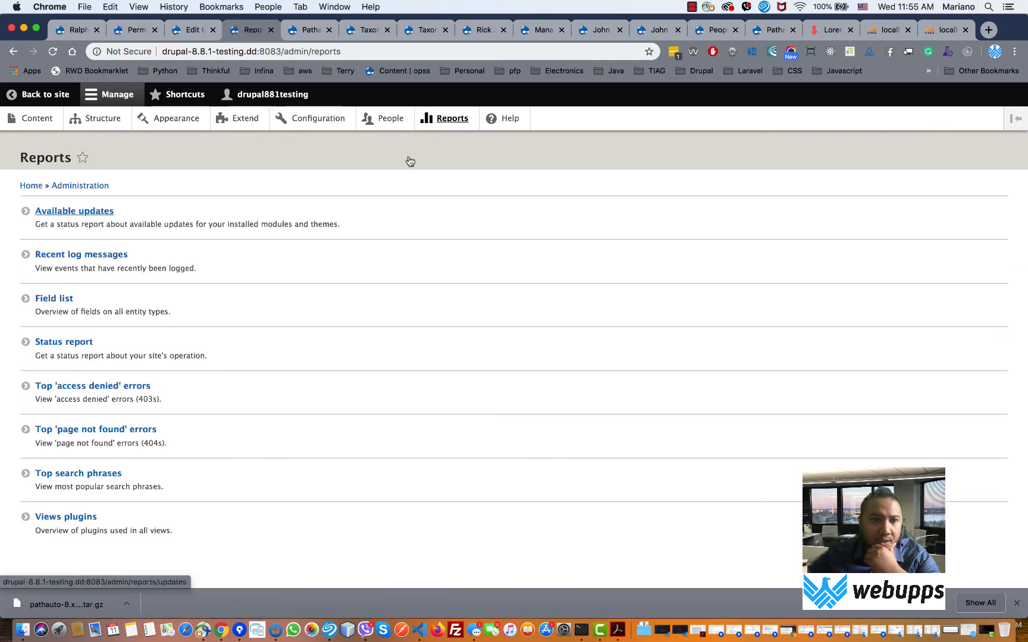
- Check the Status report and the empty Top 'access denied' errors report, returning to Reports each time
left_click(69, 342)
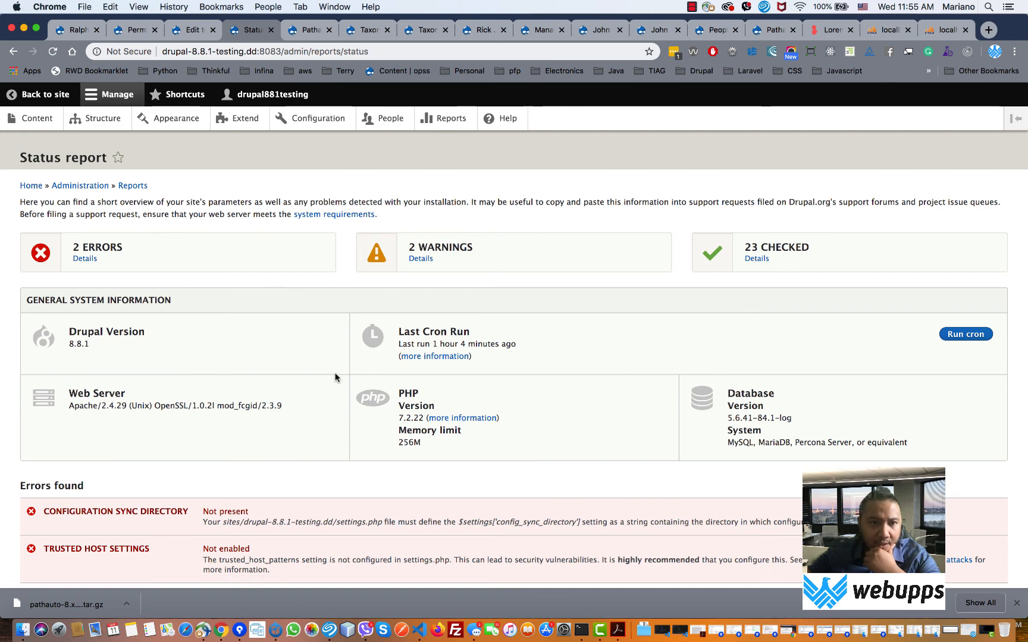
scroll(337, 375, "down", 10)
scroll(337, 378, "up", 5)
scroll(338, 374, "up", 3)
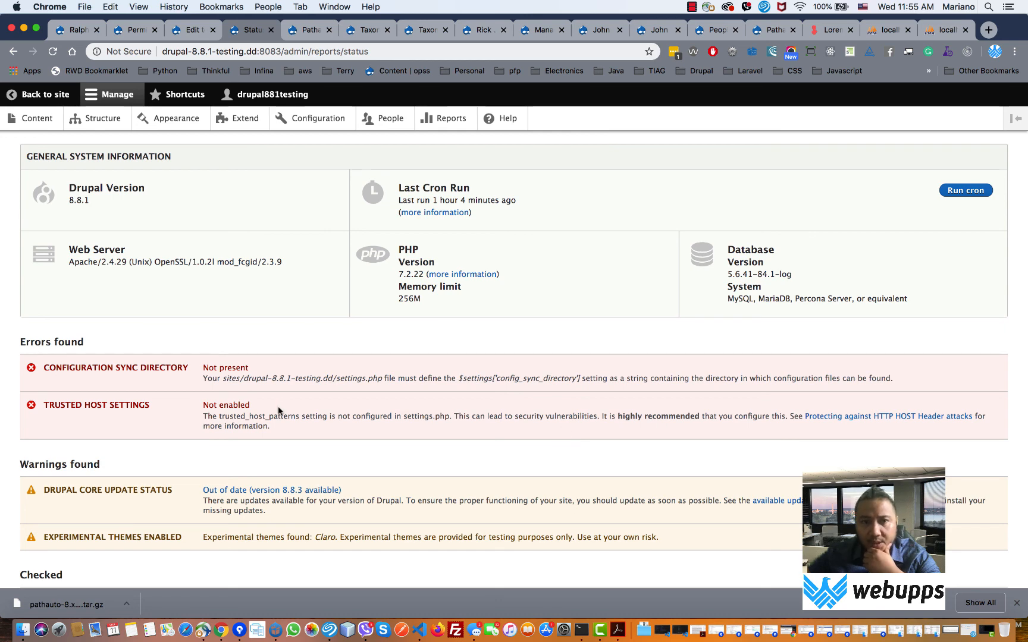
scroll(277, 413, "up", 3)
left_click(451, 119)
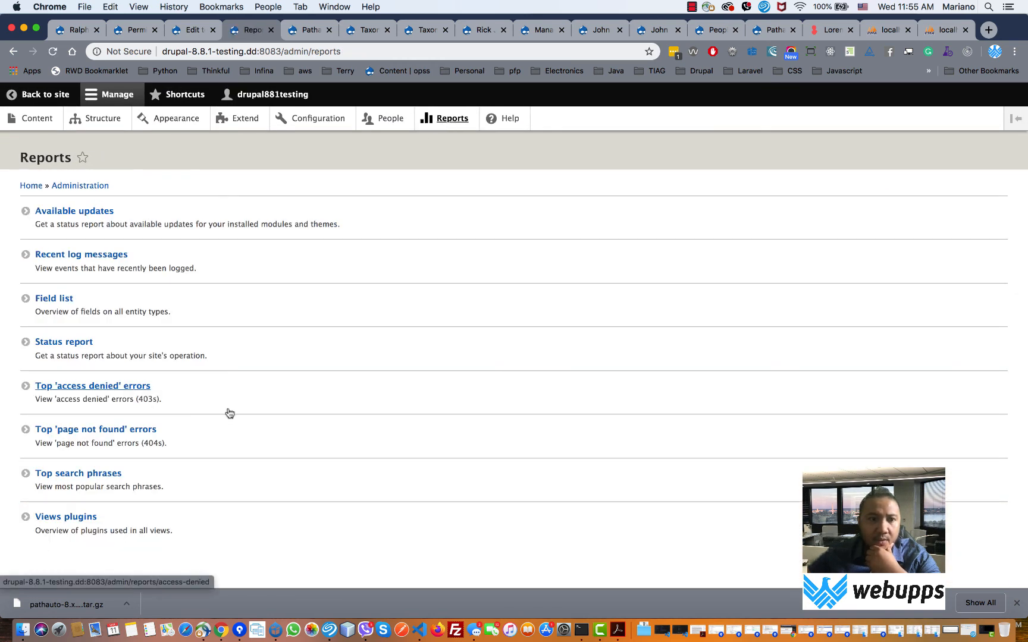
left_click(108, 393)
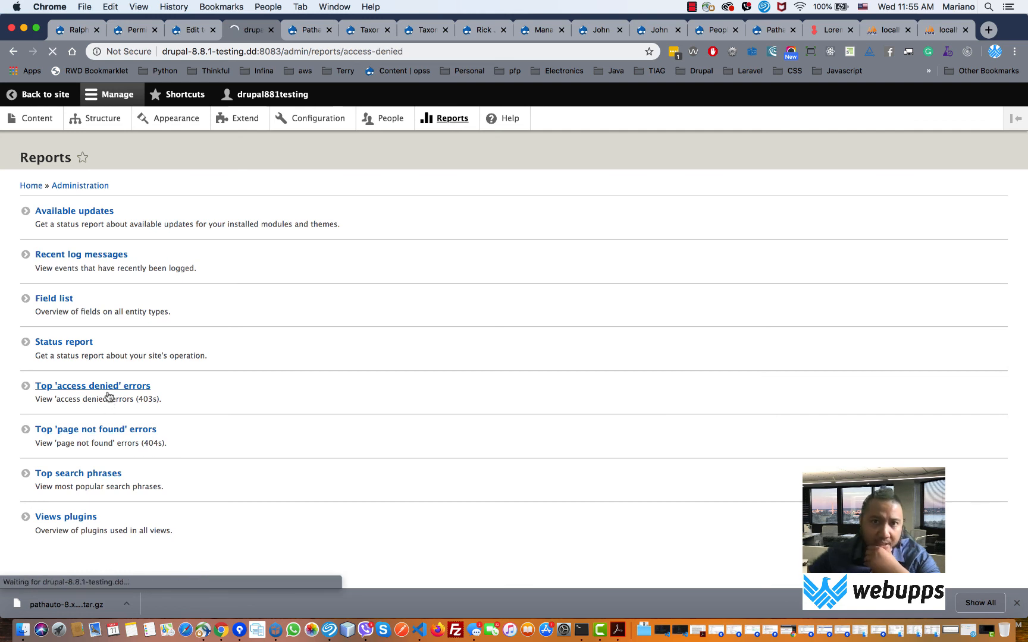
left_click(441, 118)
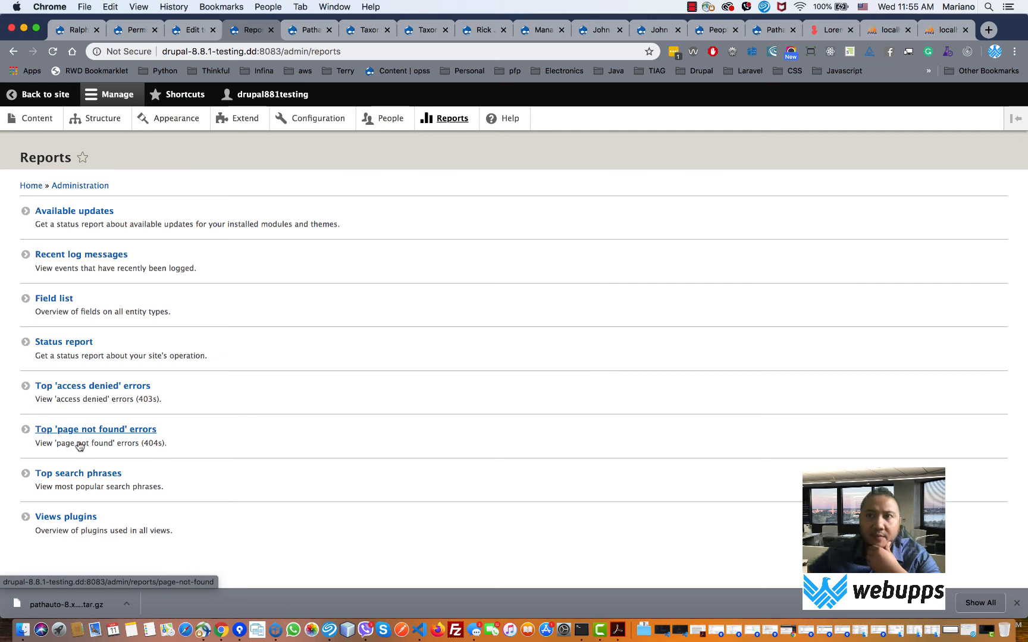